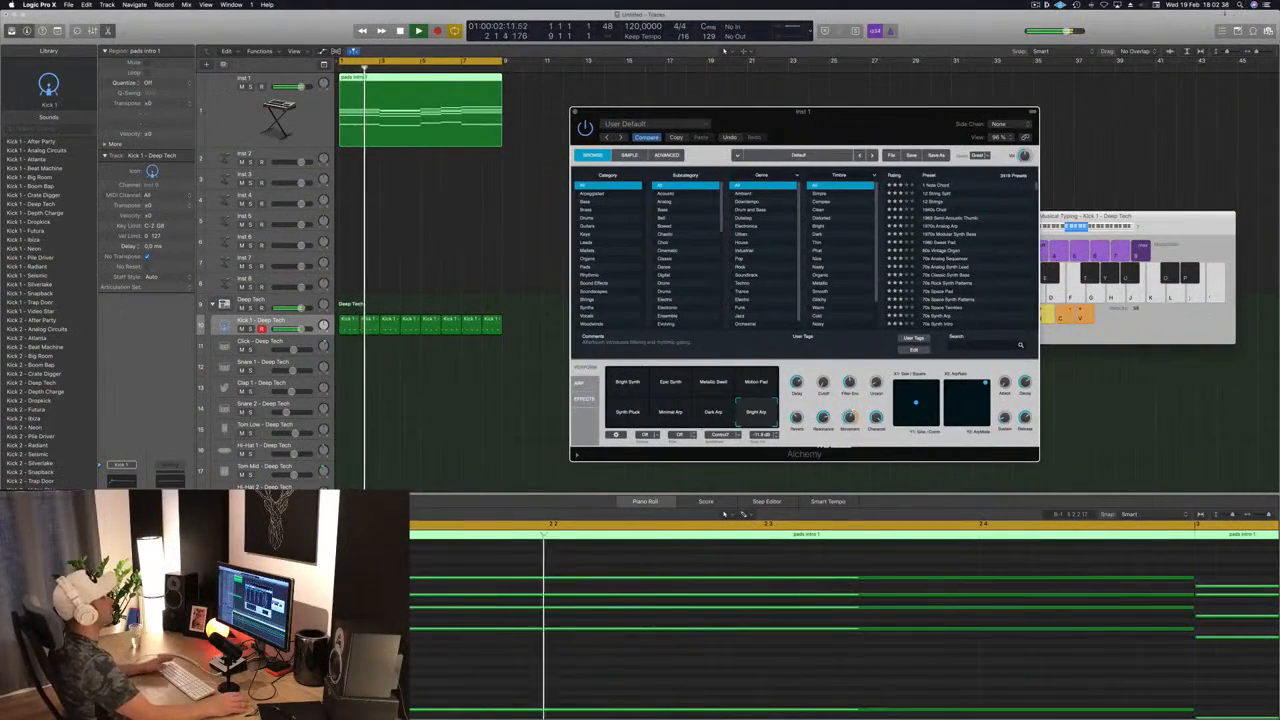
pyautogui.moveTo(835, 127); pyautogui.dragTo(982, 119)
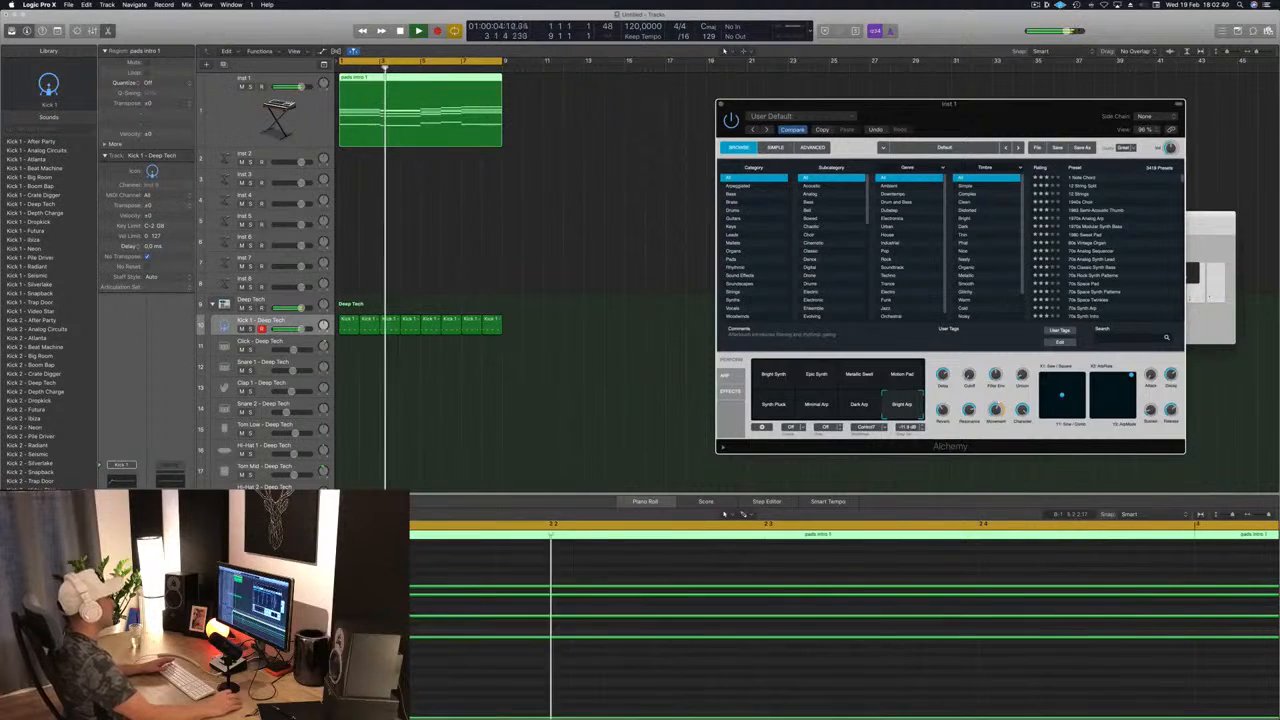
pyautogui.moveTo(906, 104); pyautogui.dragTo(828, 104)
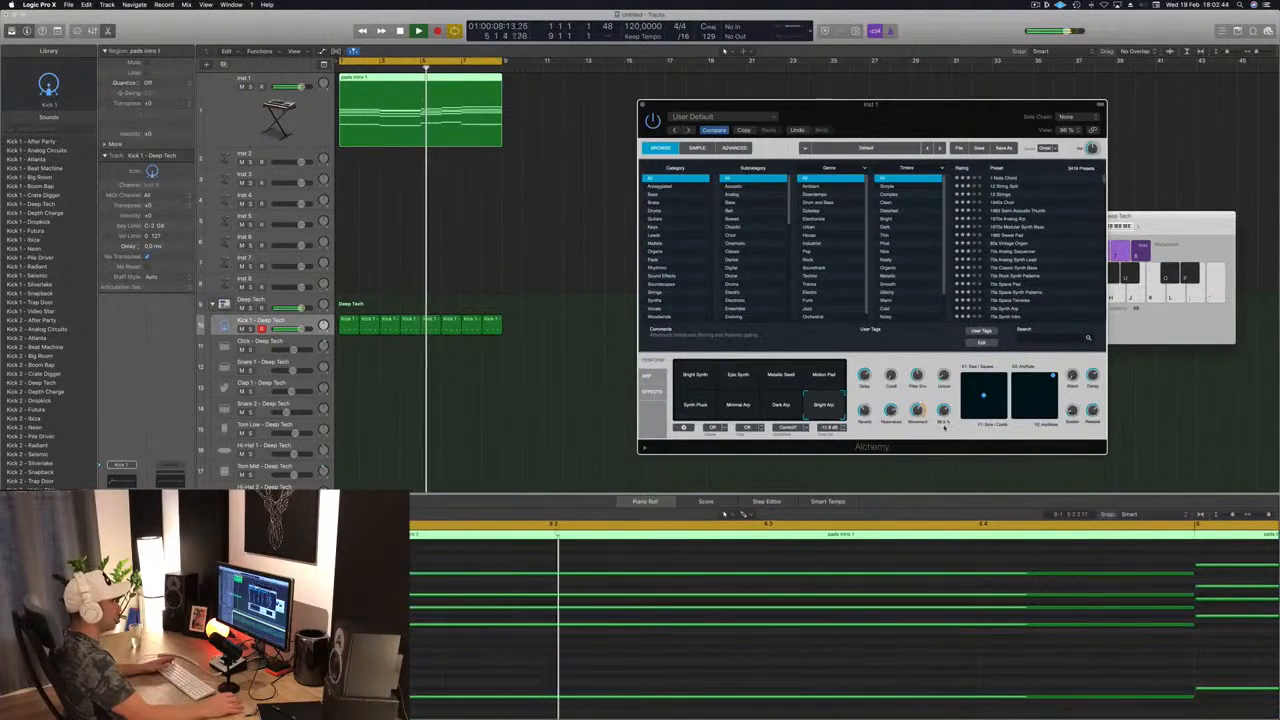
pyautogui.moveTo(948, 337); pyautogui.dragTo(946, 377)
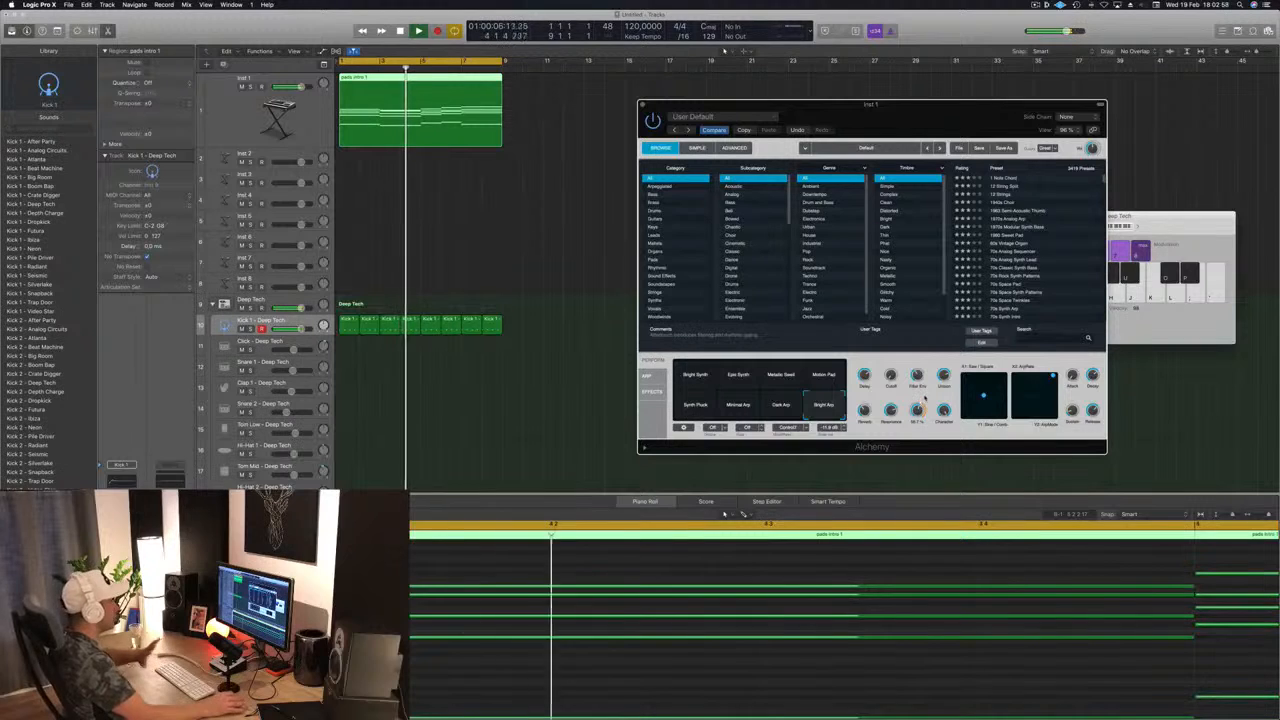
pyautogui.moveTo(950, 115); pyautogui.dragTo(938, 165)
pyautogui.press('c')
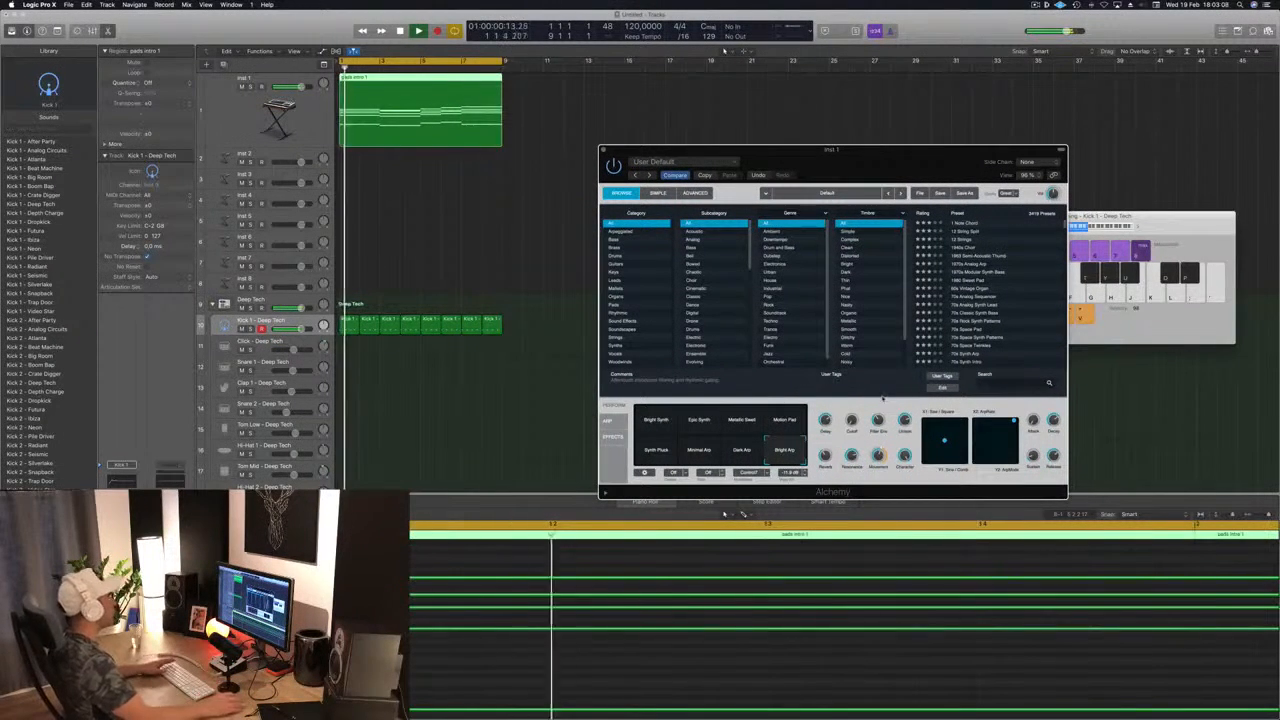
pyautogui.moveTo(786, 152); pyautogui.dragTo(814, 147)
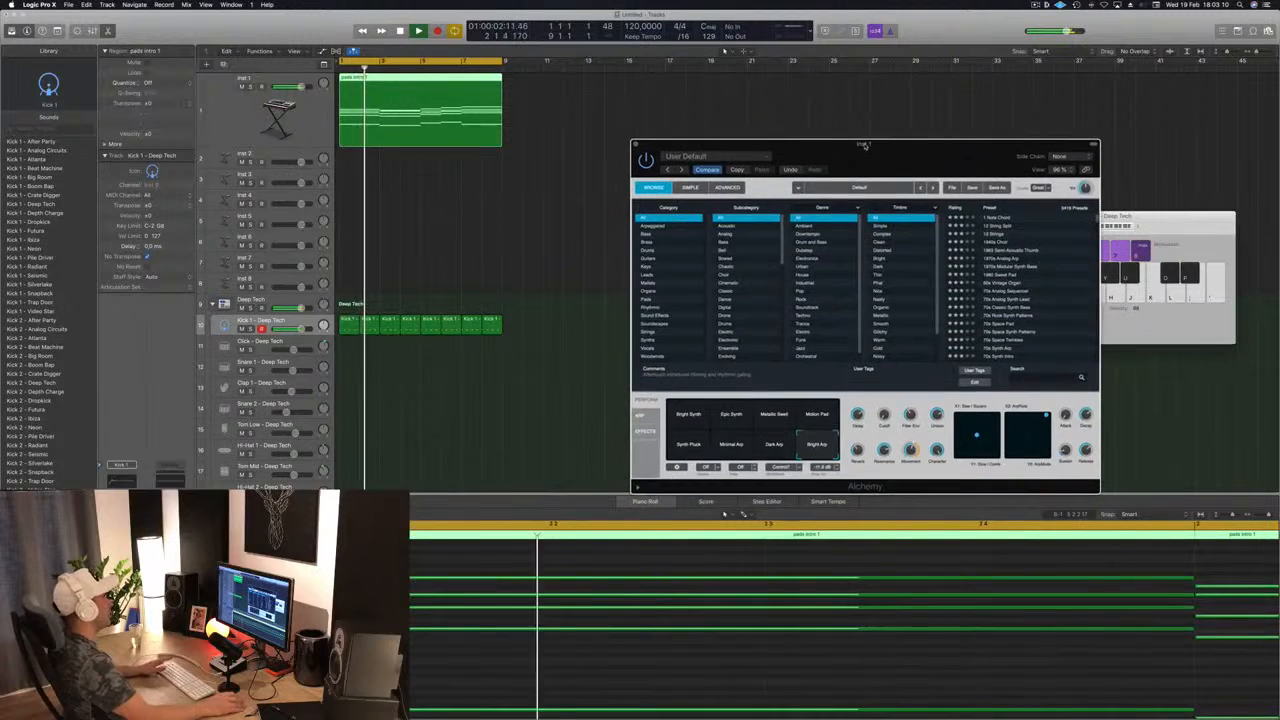
# Copy the pads intro 1 region to the Inst 2 track and delete its upper chord notes, leaving only the lowest line
pyautogui.moveTo(419, 86); pyautogui.dragTo(400, 163)
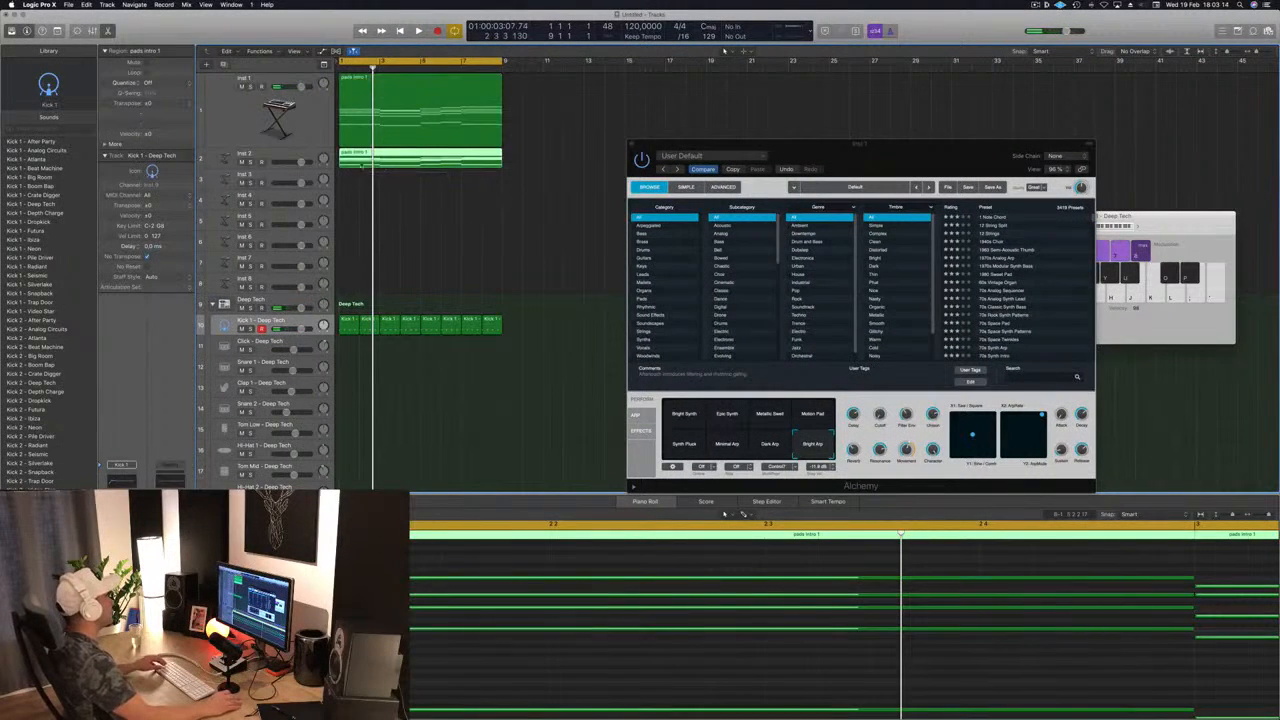
pyautogui.press('e')
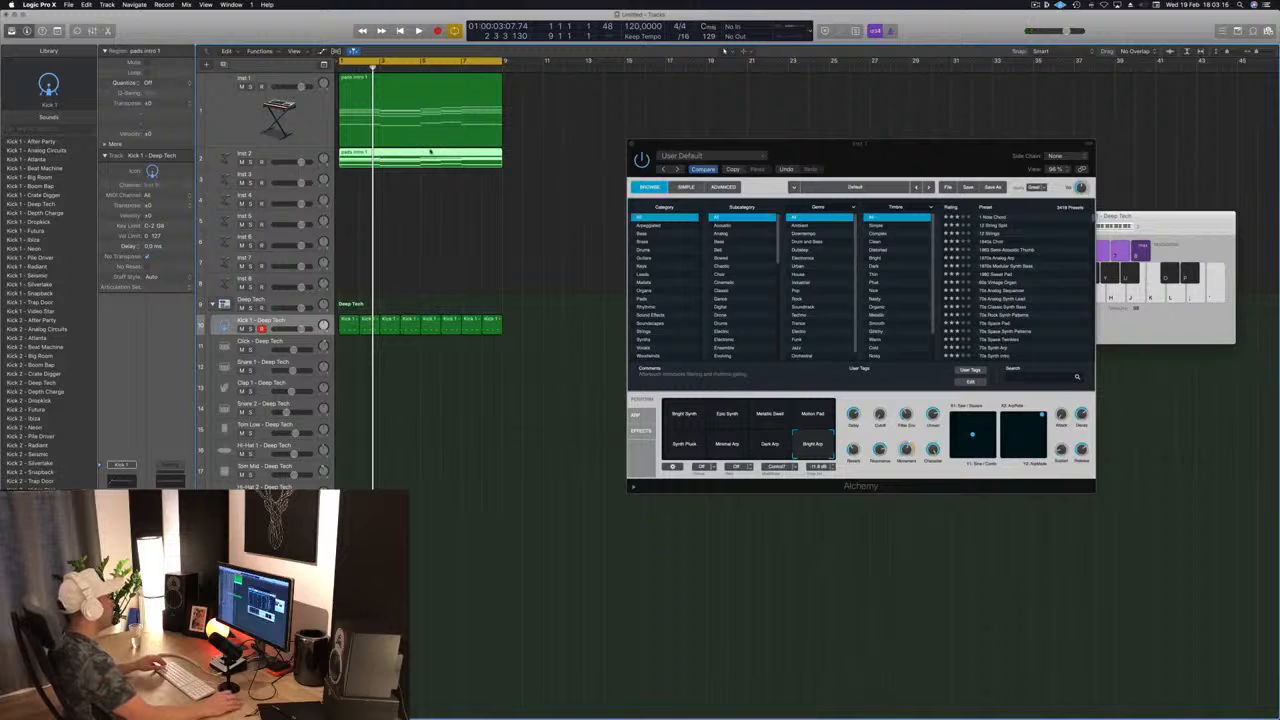
pyautogui.press('e')
pyautogui.keyDown('ctrl'); pyautogui.keyDown('alt'); pyautogui.click(519, 643); pyautogui.keyUp('alt'); pyautogui.keyUp('ctrl')
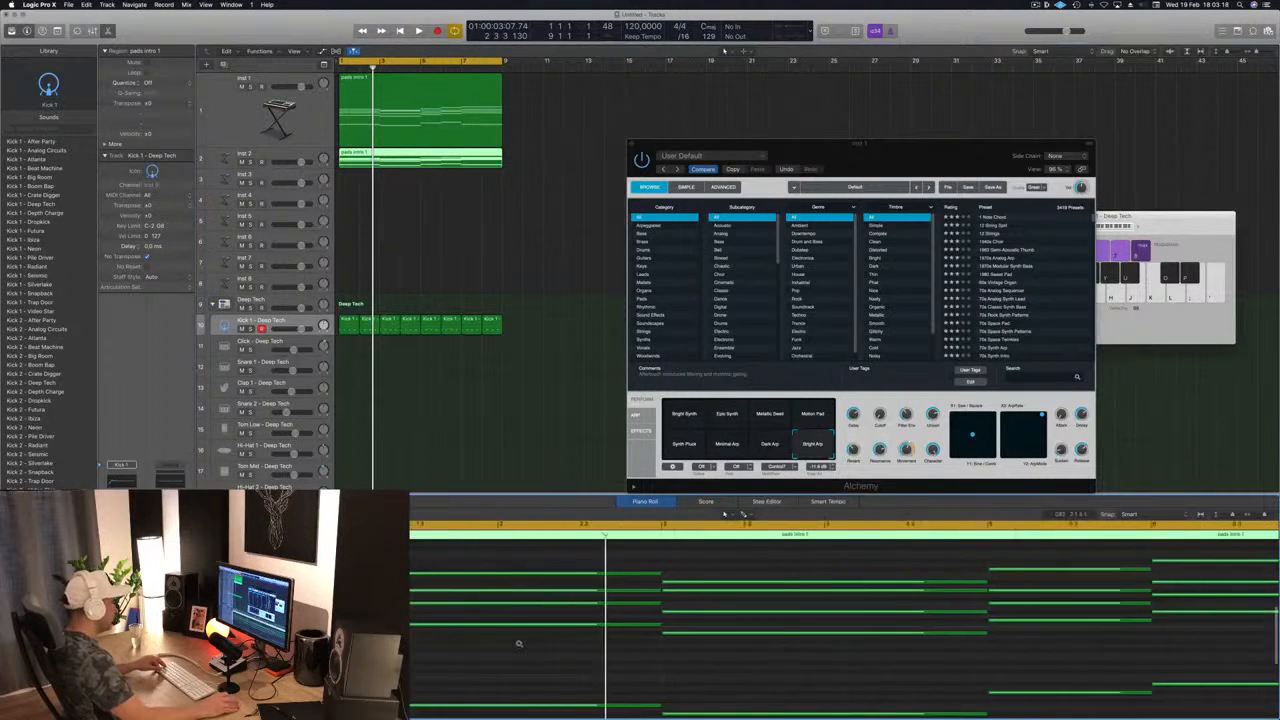
pyautogui.moveTo(404, 545); pyautogui.dragTo(720, 649)
pyautogui.press('Delete')
# Select the Inst 2 track, open its Alchemy synth beside the arrangement, and close the Inst 1 synth window
pyautogui.click(287, 161)
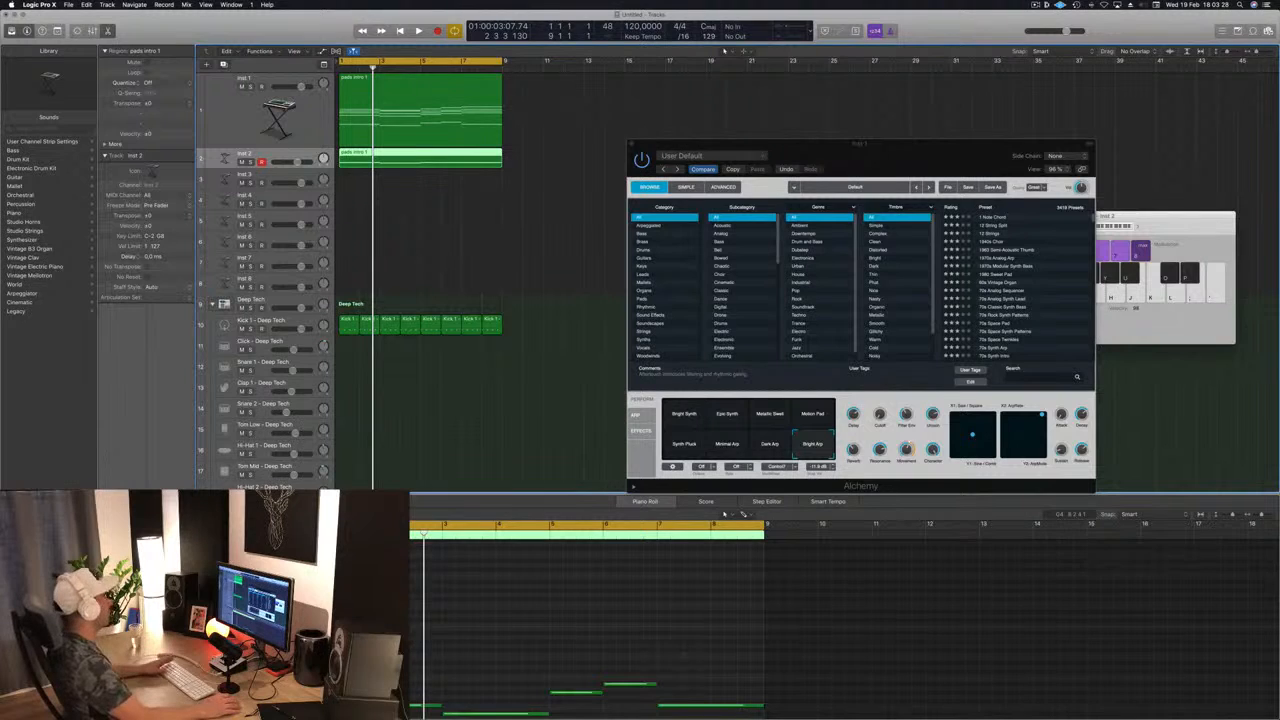
pyautogui.moveTo(907, 153); pyautogui.dragTo(805, 101)
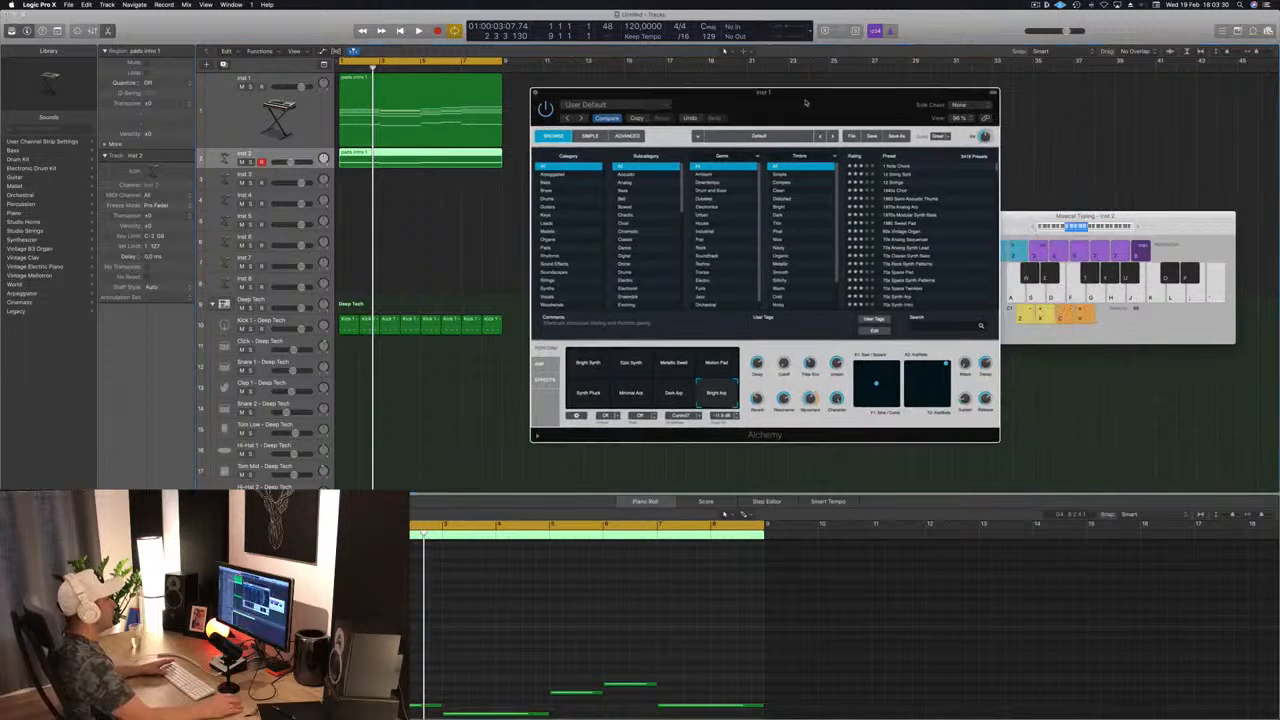
pyautogui.click(293, 157)
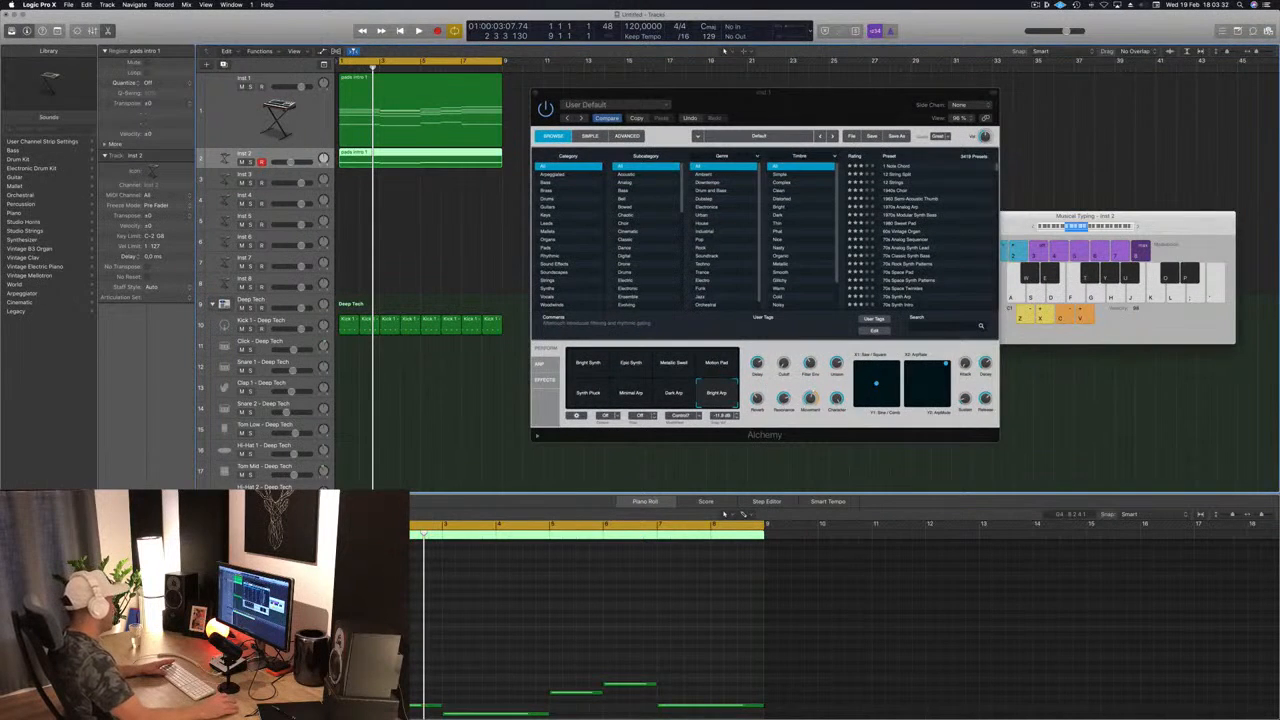
pyautogui.click(124, 533)
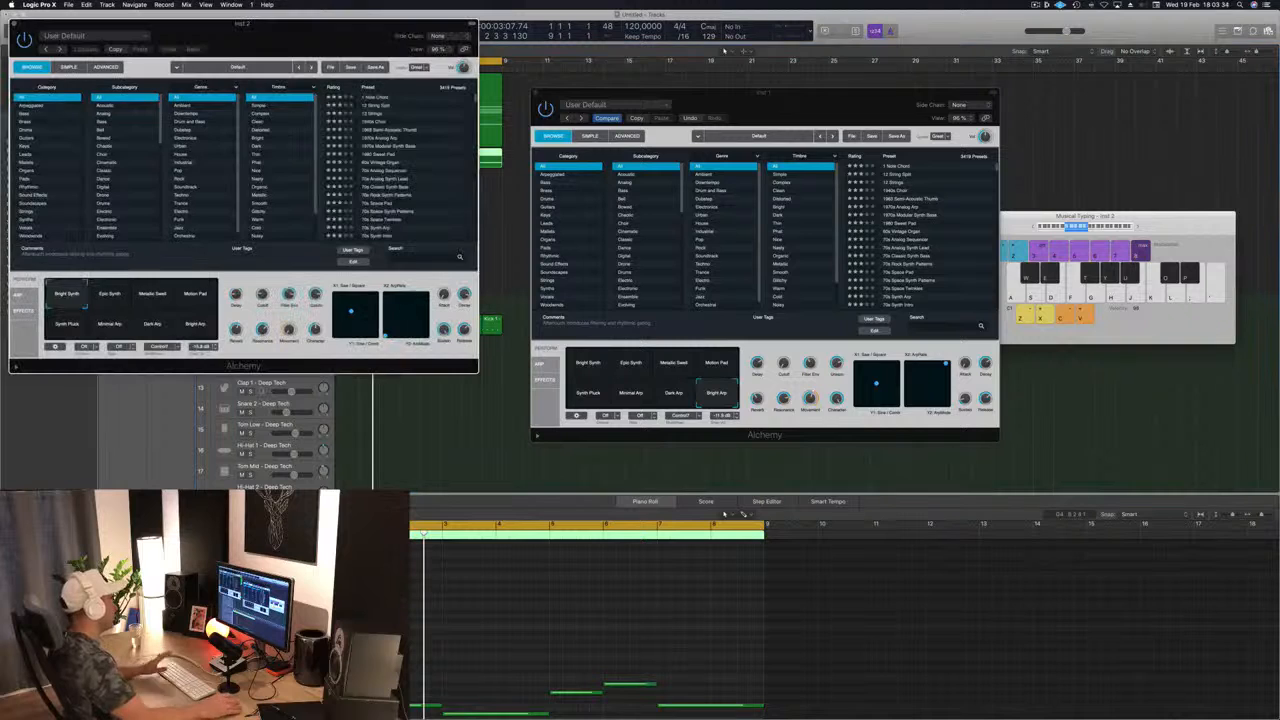
pyautogui.click(537, 95)
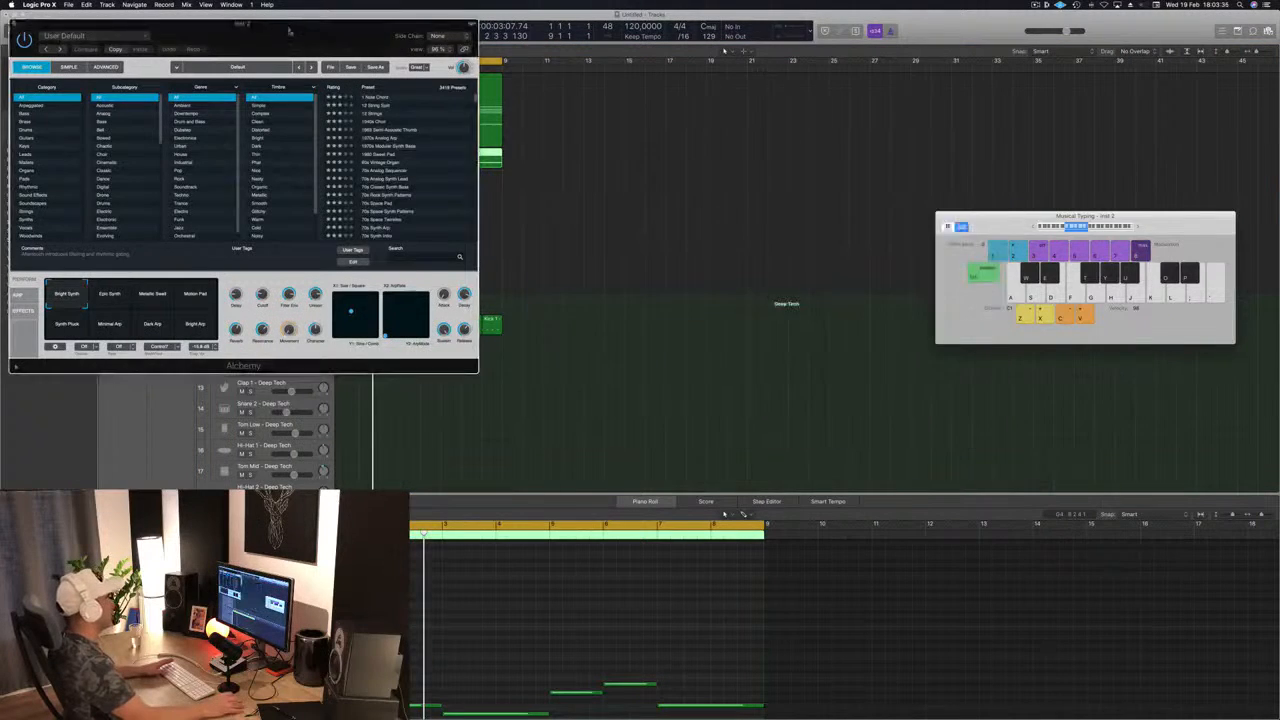
pyautogui.moveTo(284, 26); pyautogui.dragTo(872, 88)
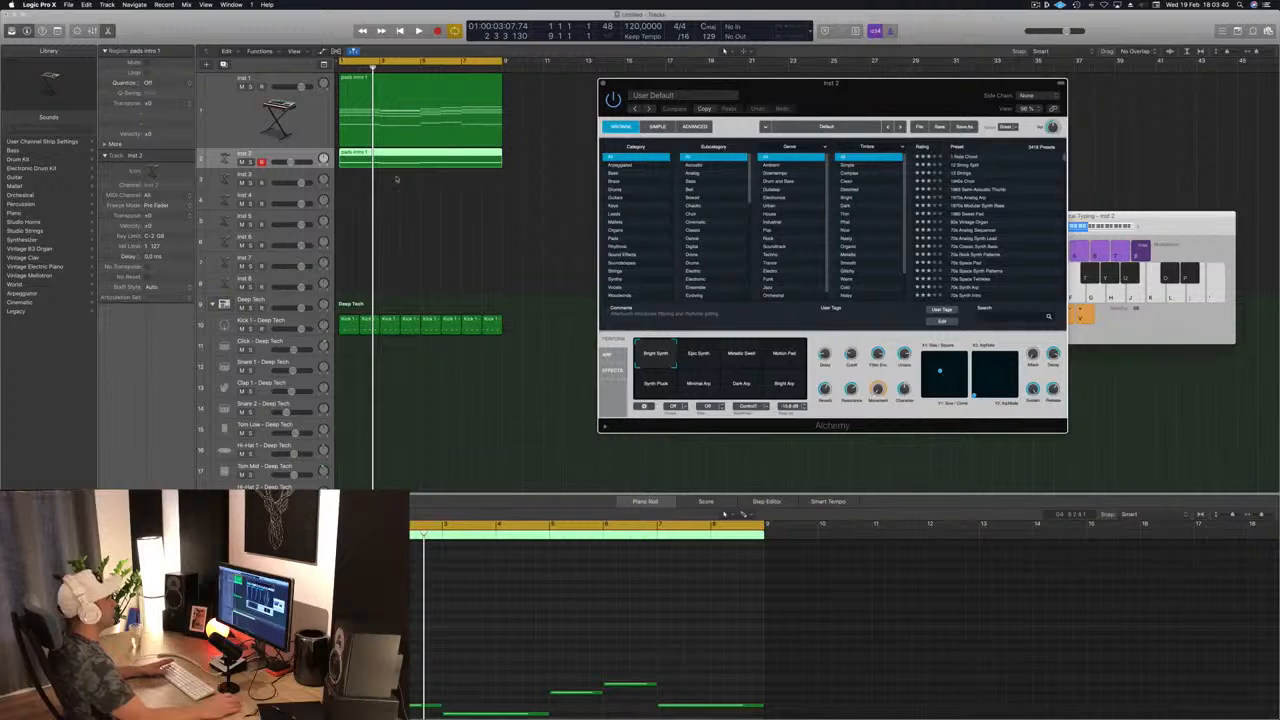
# Play Inst 2 with Alchemy's Motion Pad sound and lower the track's volume slightly
pyautogui.moveTo(925, 117); pyautogui.dragTo(878, 107)
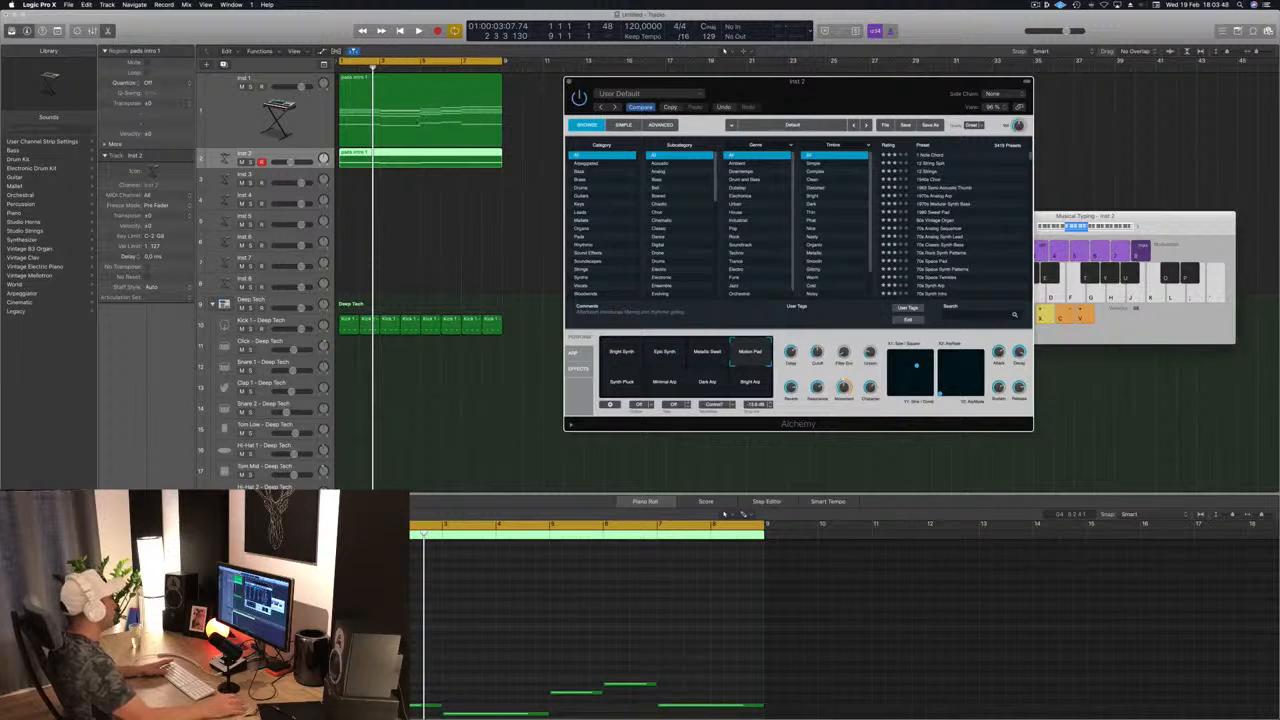
pyautogui.press('space')
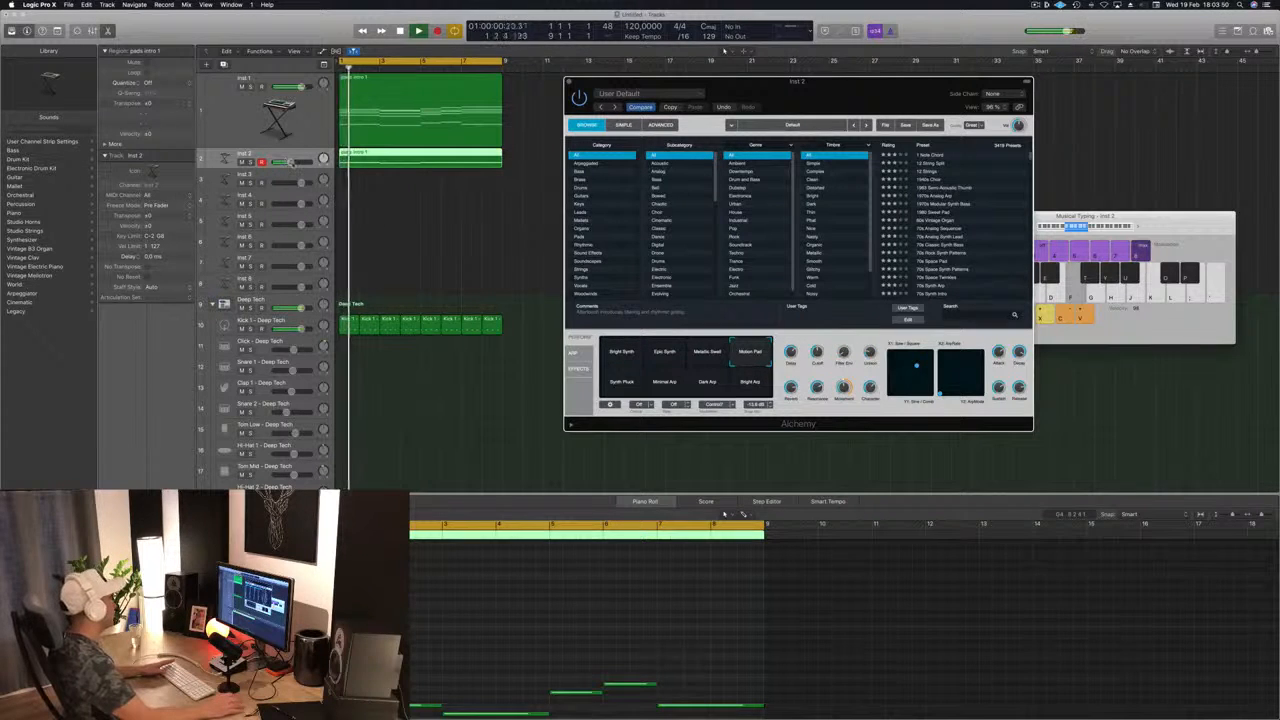
pyautogui.moveTo(292, 162); pyautogui.dragTo(286, 162)
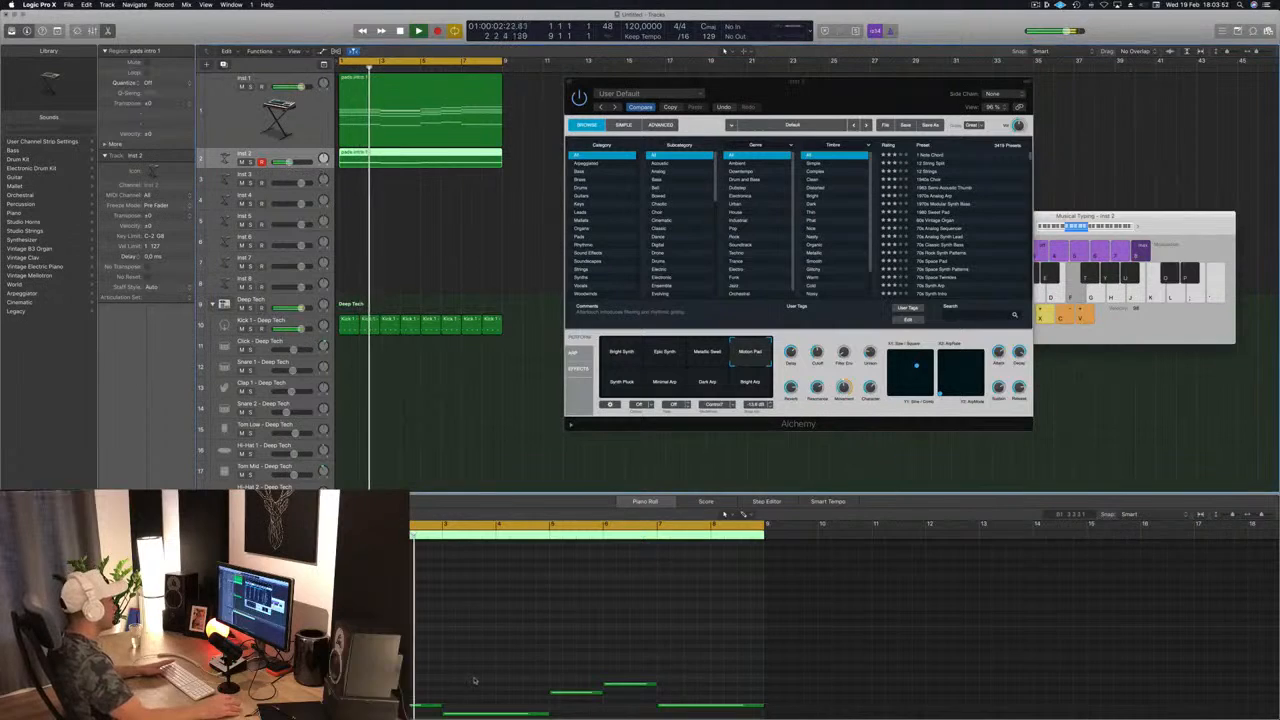
# Filter Alchemy's presets to classic basses, load Agile Synth Bass on Inst 2, and play the arrangement
pyautogui.scroll(-3, 547, 601)
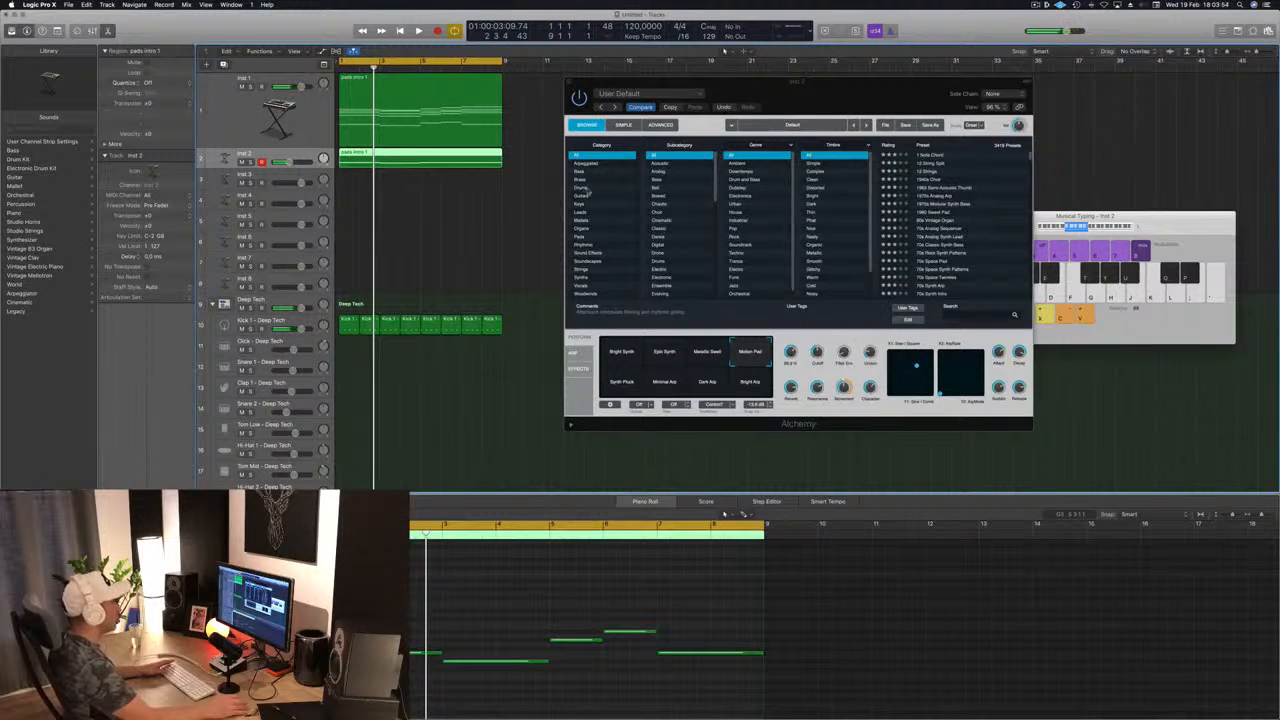
pyautogui.click(584, 172)
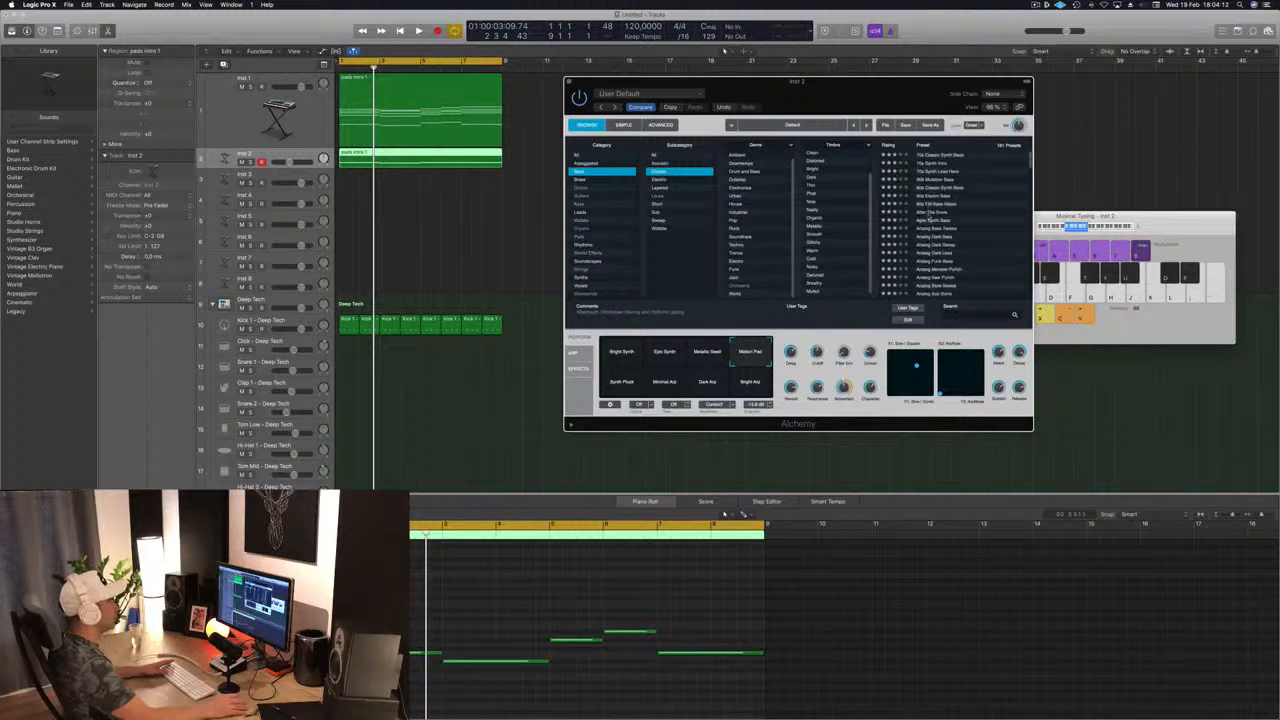
pyautogui.press('space')
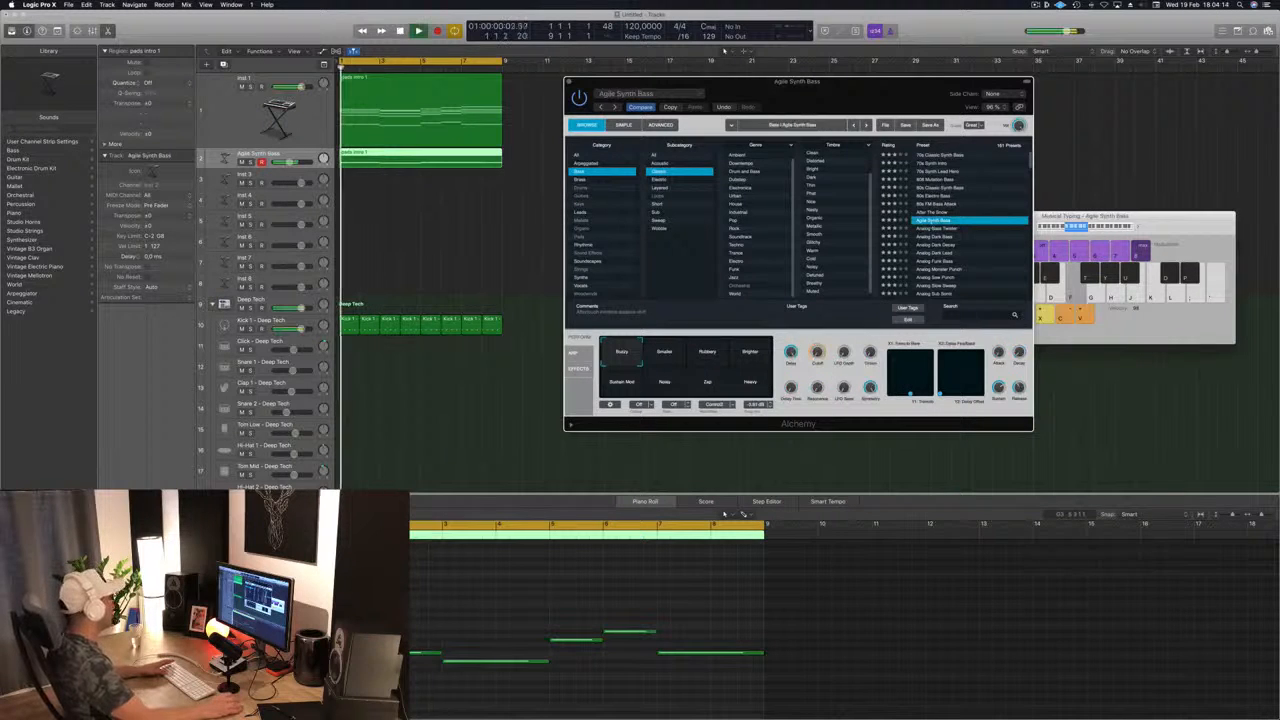
# Select all notes of the bass line in the piano roll, transpose them up one octave, and restart playback
pyautogui.moveTo(412, 587); pyautogui.dragTo(673, 694)
pyautogui.scroll(-3, 673, 694)
pyautogui.press('space')
pyautogui.press('space')
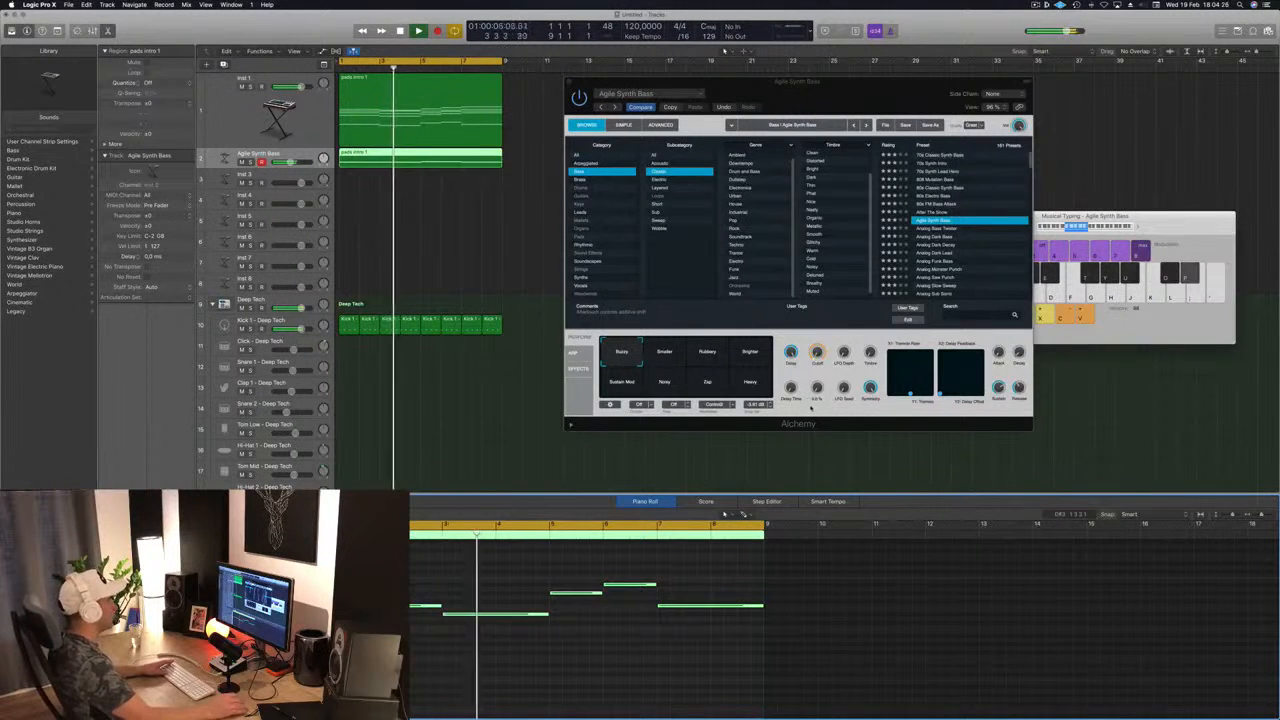
# Audition the Analog Bass Twister preset on the bass track, and load Analog Dark Bass in its place
pyautogui.click(948, 229)
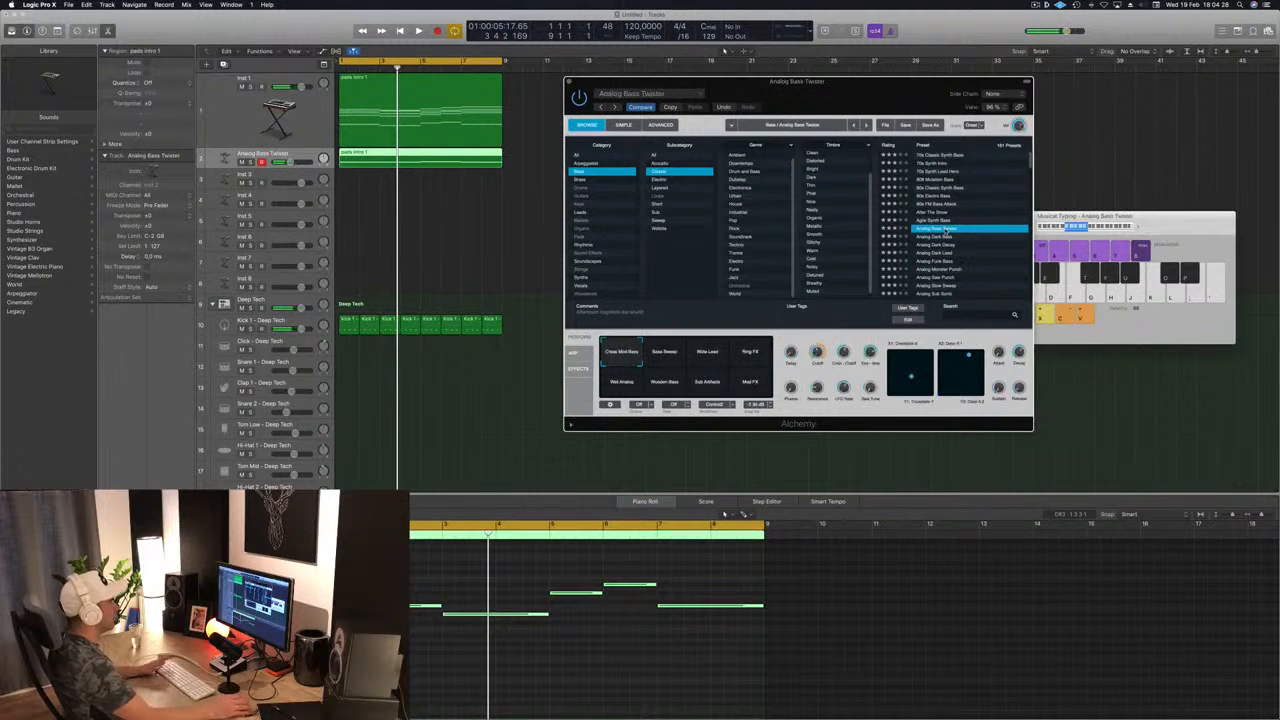
pyautogui.press('space')
pyautogui.click(946, 237)
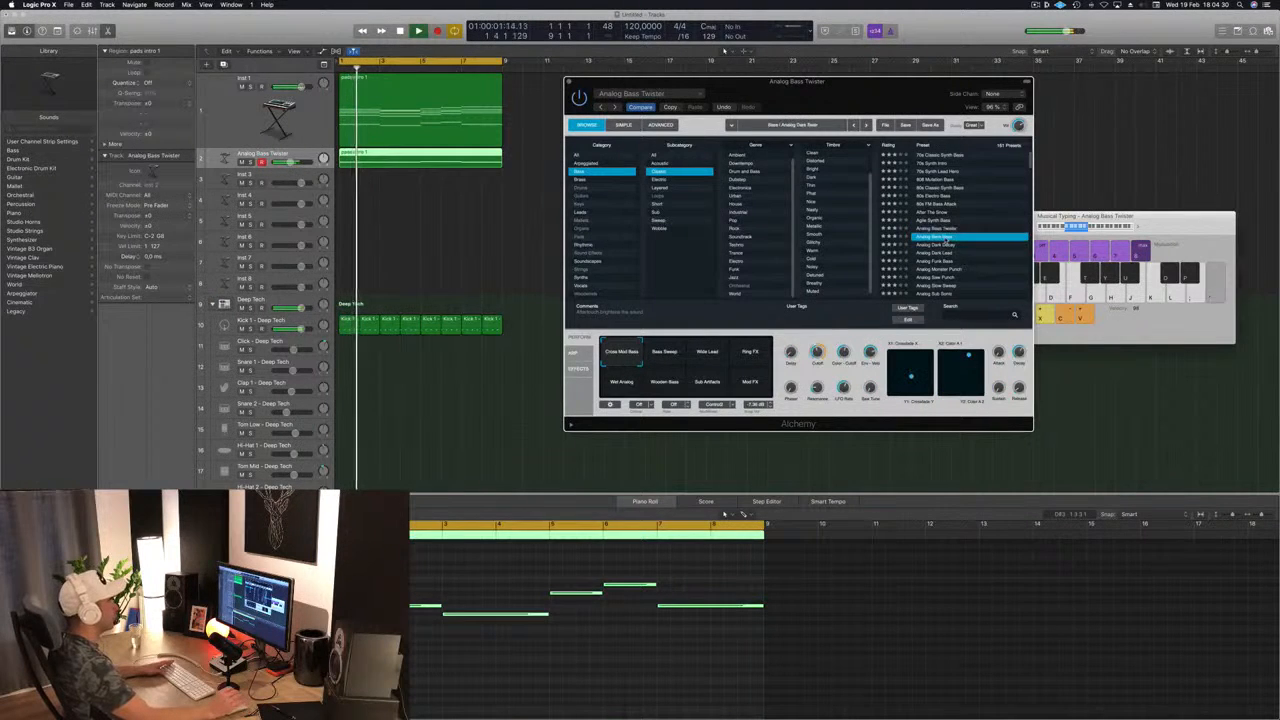
pyautogui.press('space')
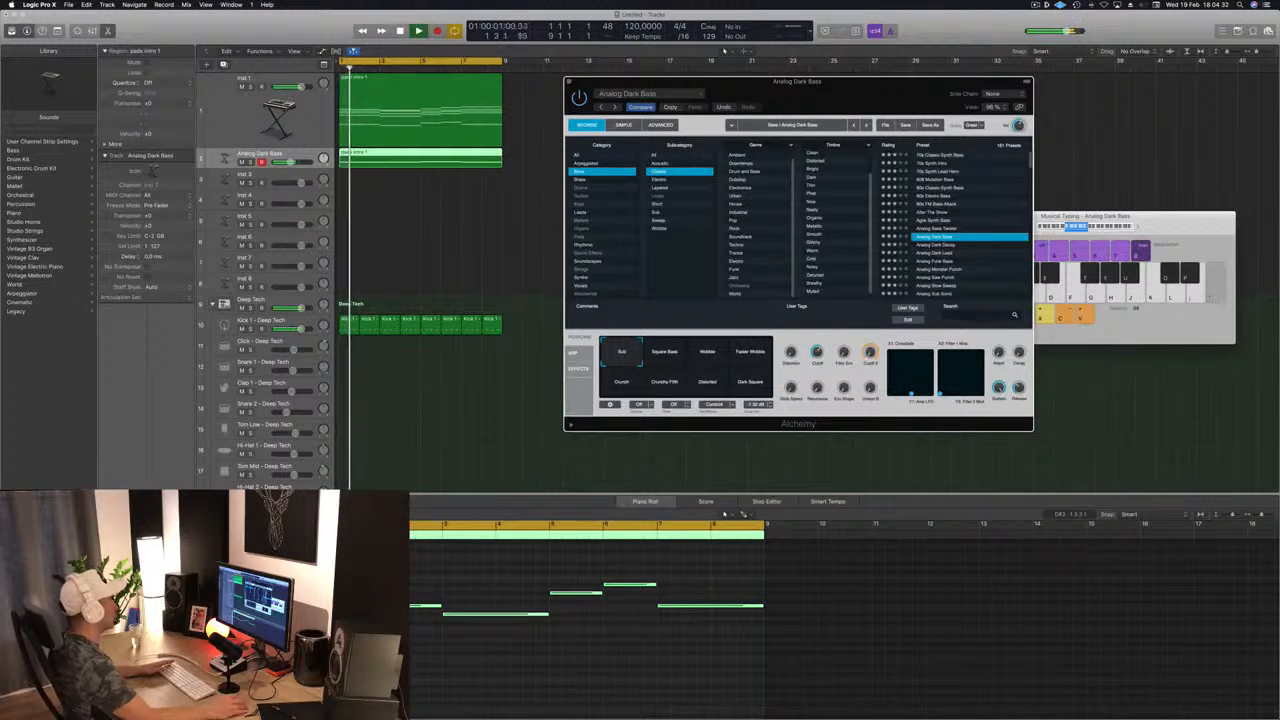
pyautogui.click(371, 588)
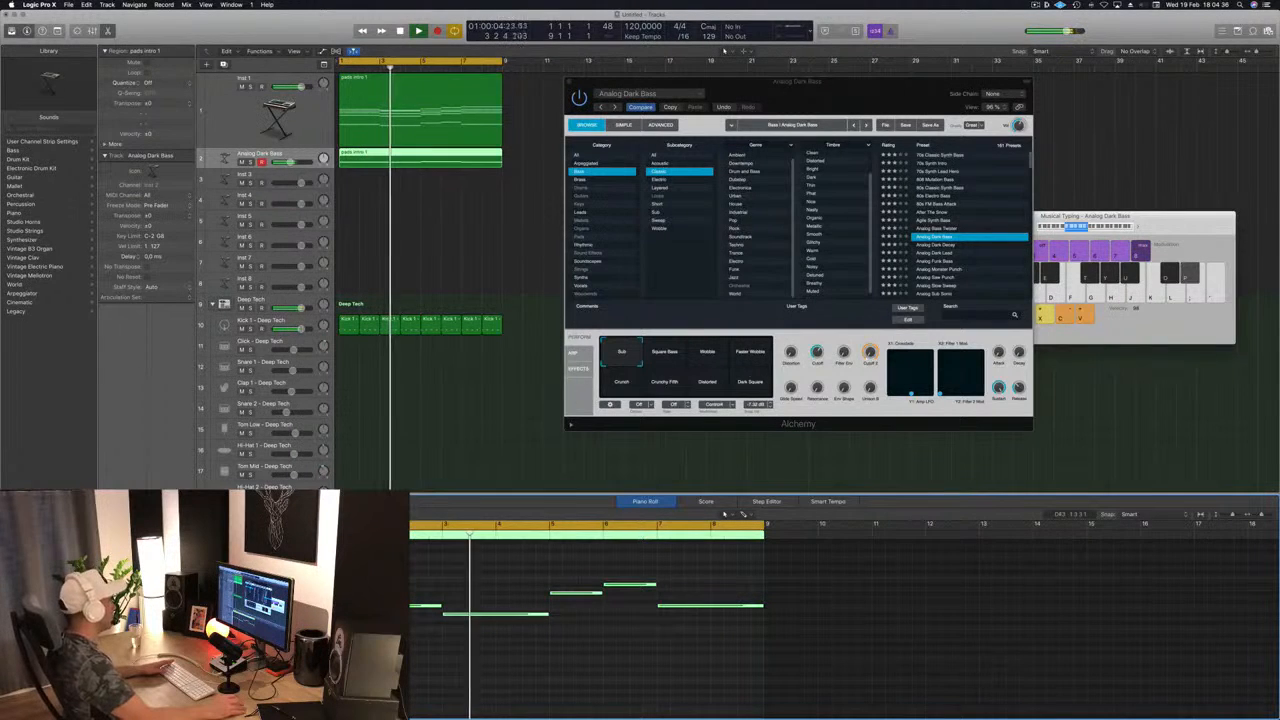
# Audition the performance variations of Analog Dark Bass, including Distorted, choose Crunch, and close the synth window
pyautogui.moveTo(831, 101)
pyautogui.mouseDown()
pyautogui.moveTo(895, 115)
pyautogui.moveTo(844, 120)
pyautogui.mouseUp()
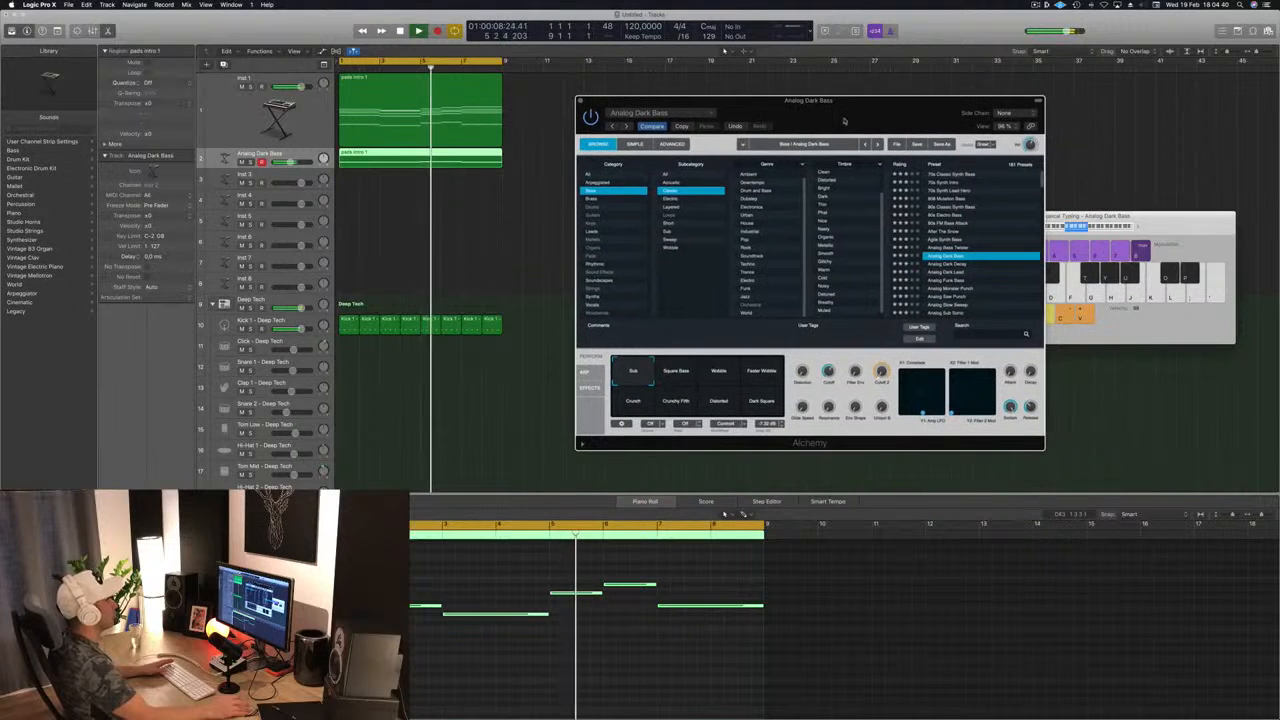
pyautogui.click(765, 374)
pyautogui.click(633, 402)
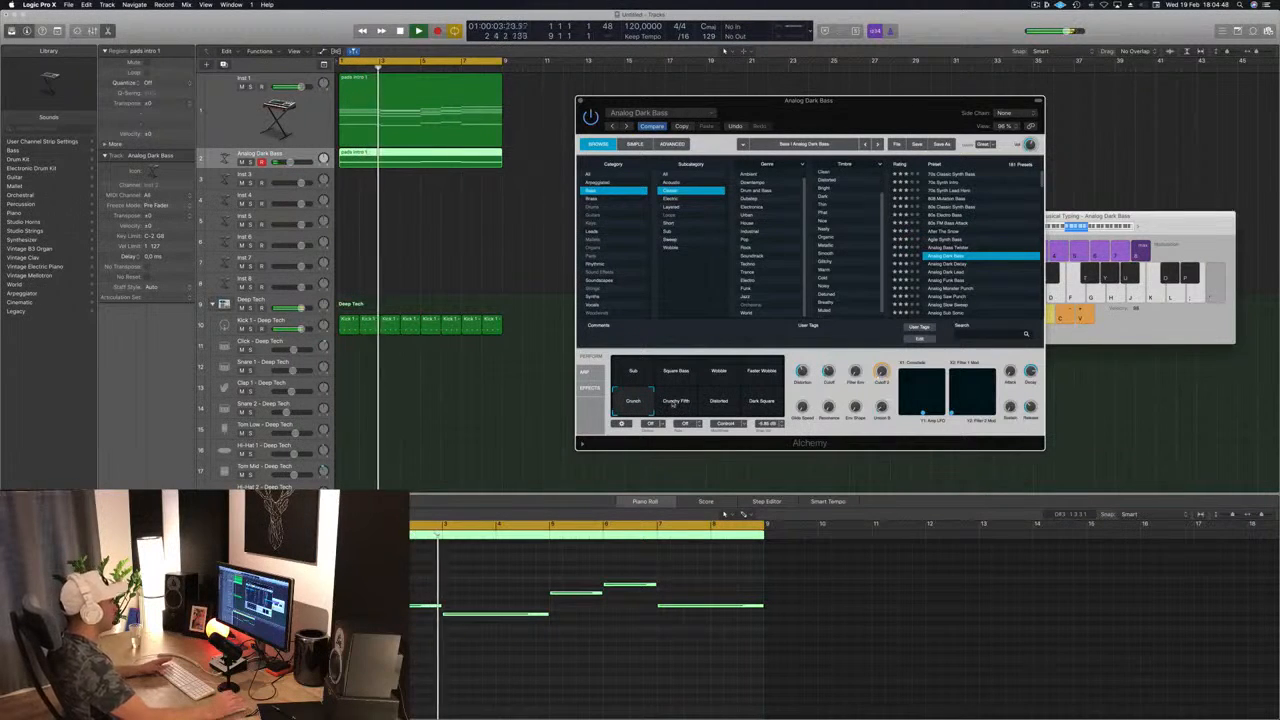
pyautogui.click(719, 402)
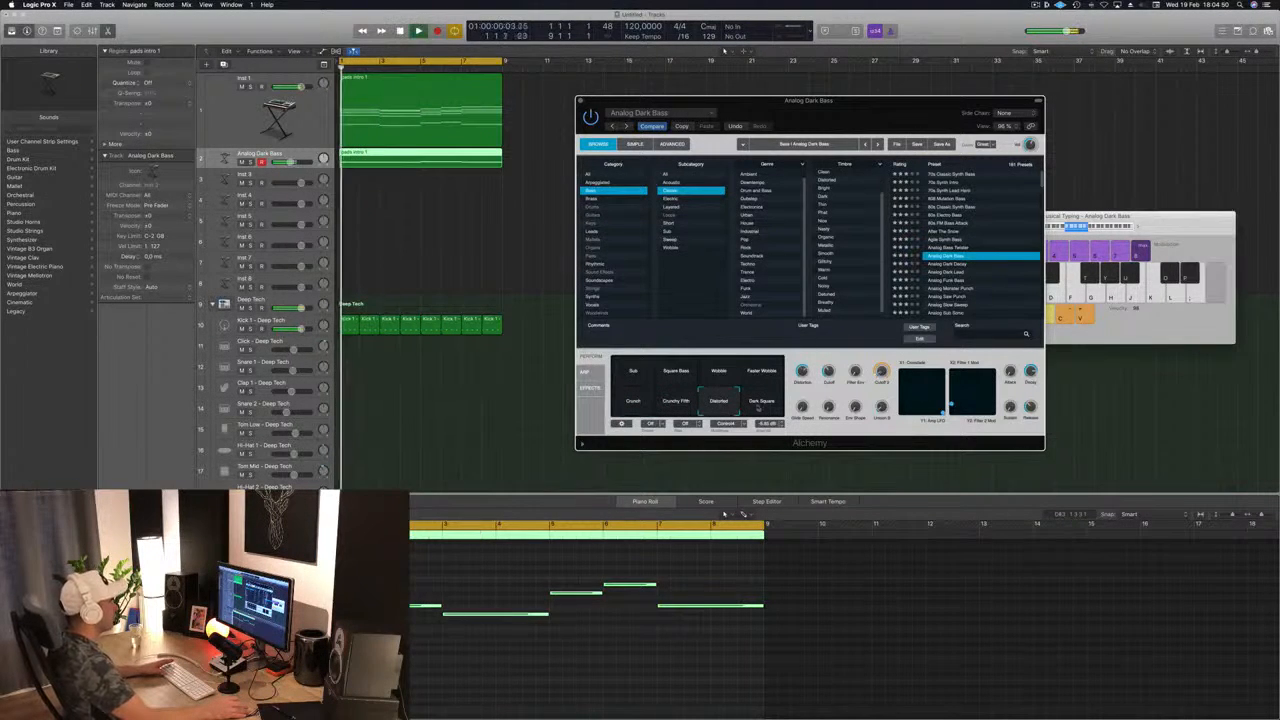
pyautogui.click(742, 404)
pyautogui.click(630, 403)
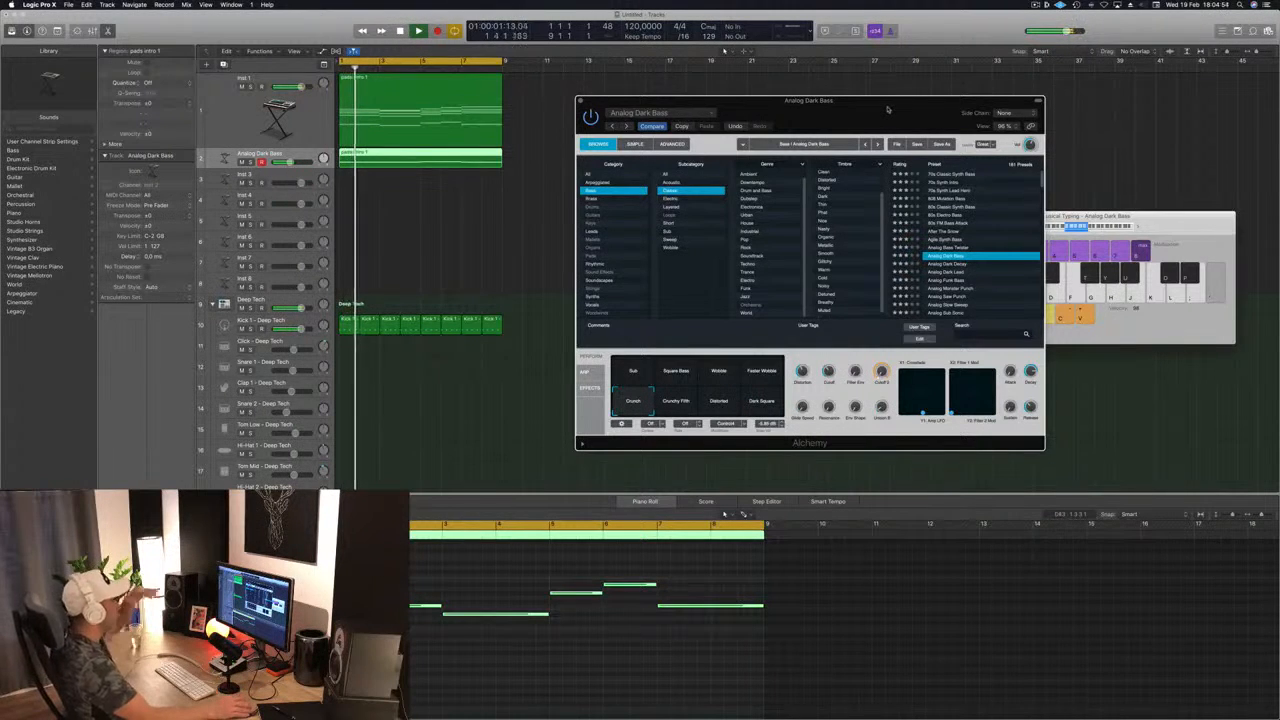
pyautogui.moveTo(887, 109); pyautogui.dragTo(913, 117)
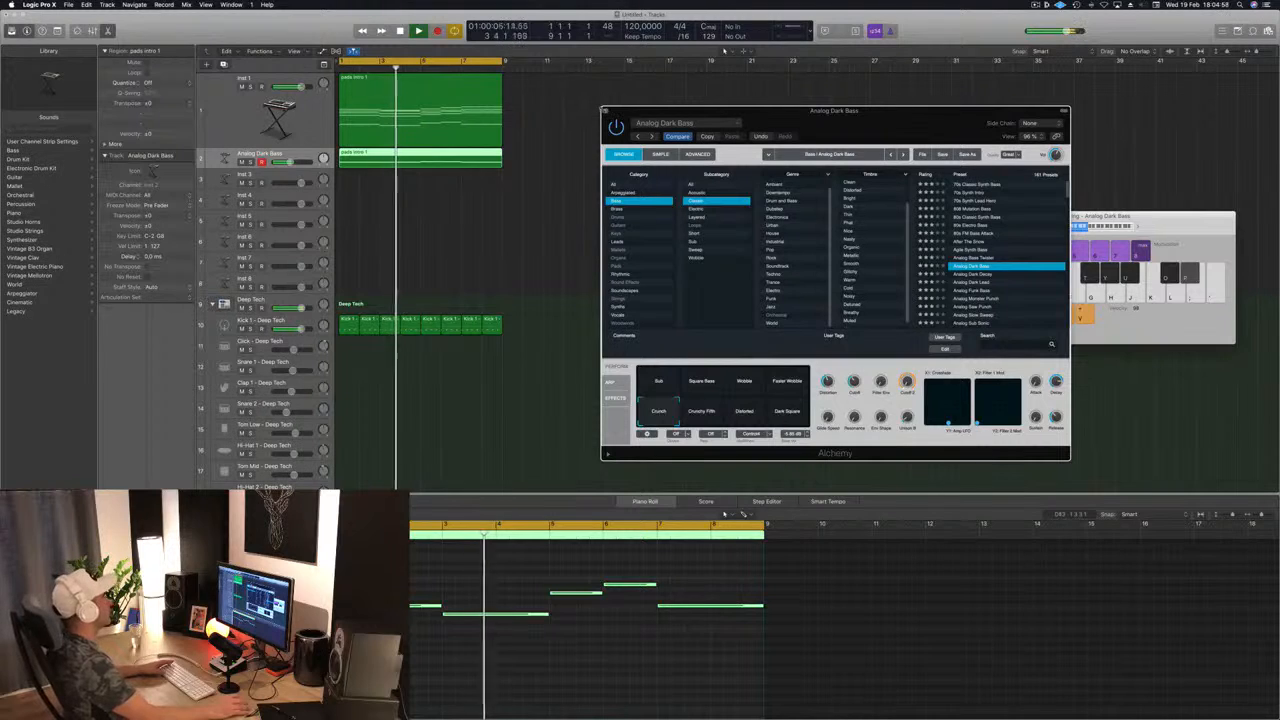
pyautogui.click(605, 111)
# Stop playback, copy the full-chord pads intro 1 region onto the Inst 3 track, and select that track
pyautogui.click(486, 220)
pyautogui.click(391, 161)
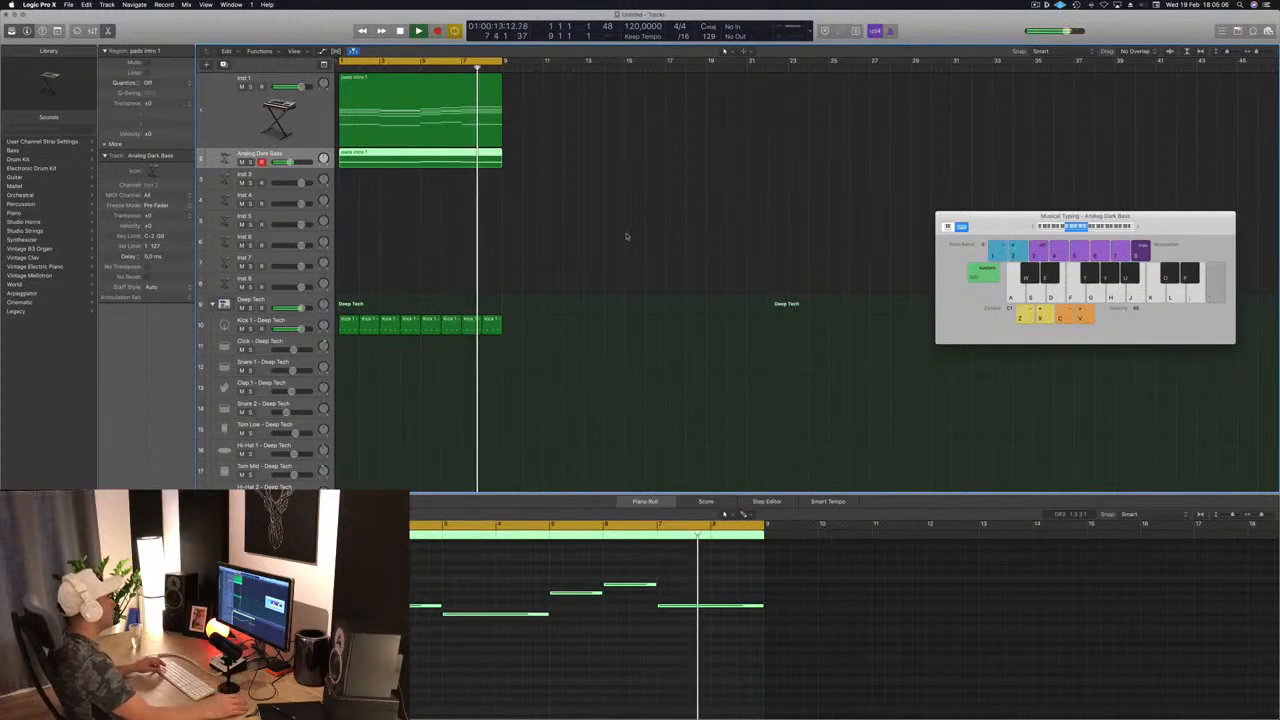
pyautogui.press('space')
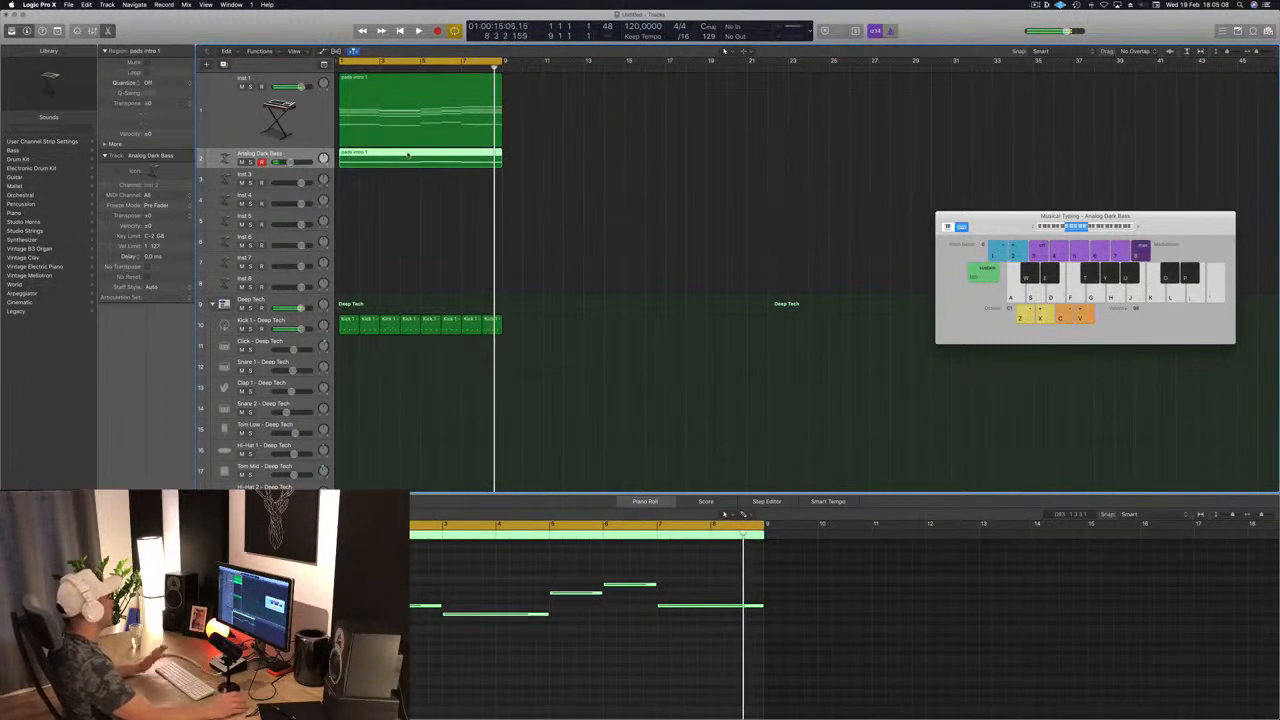
pyautogui.click(519, 181)
pyautogui.click(420, 157)
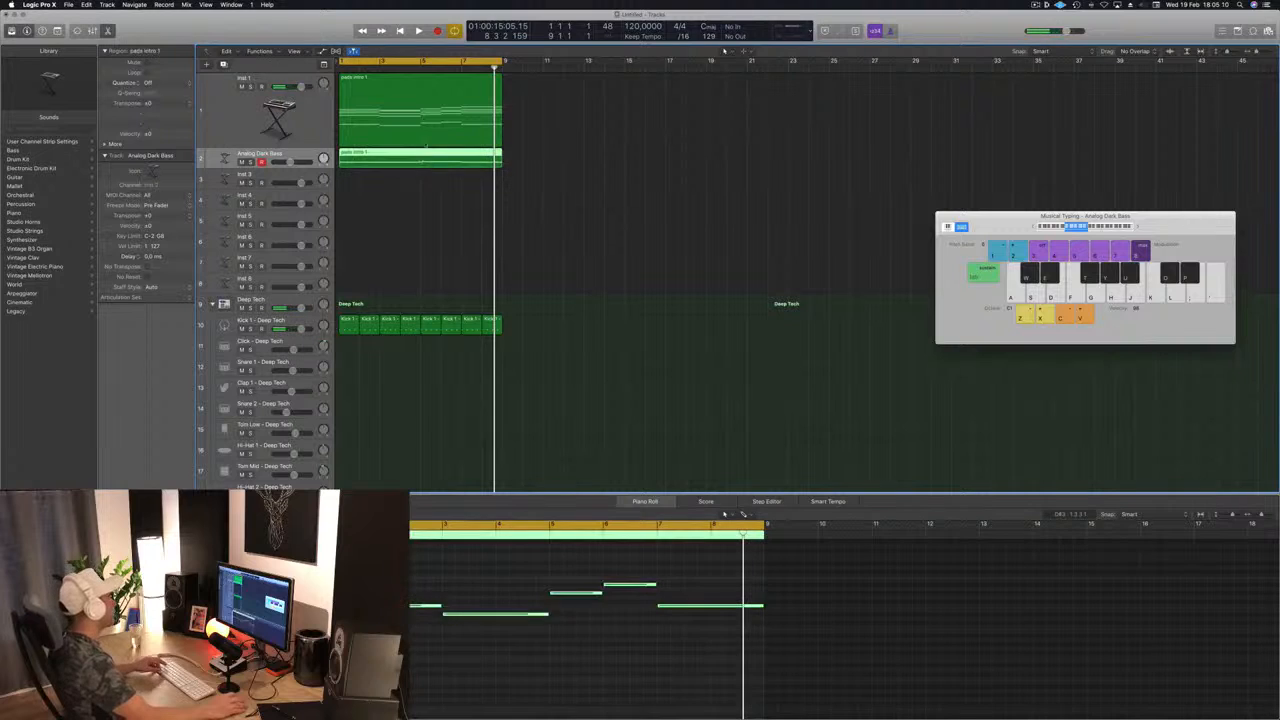
pyautogui.moveTo(420, 157); pyautogui.dragTo(420, 190)
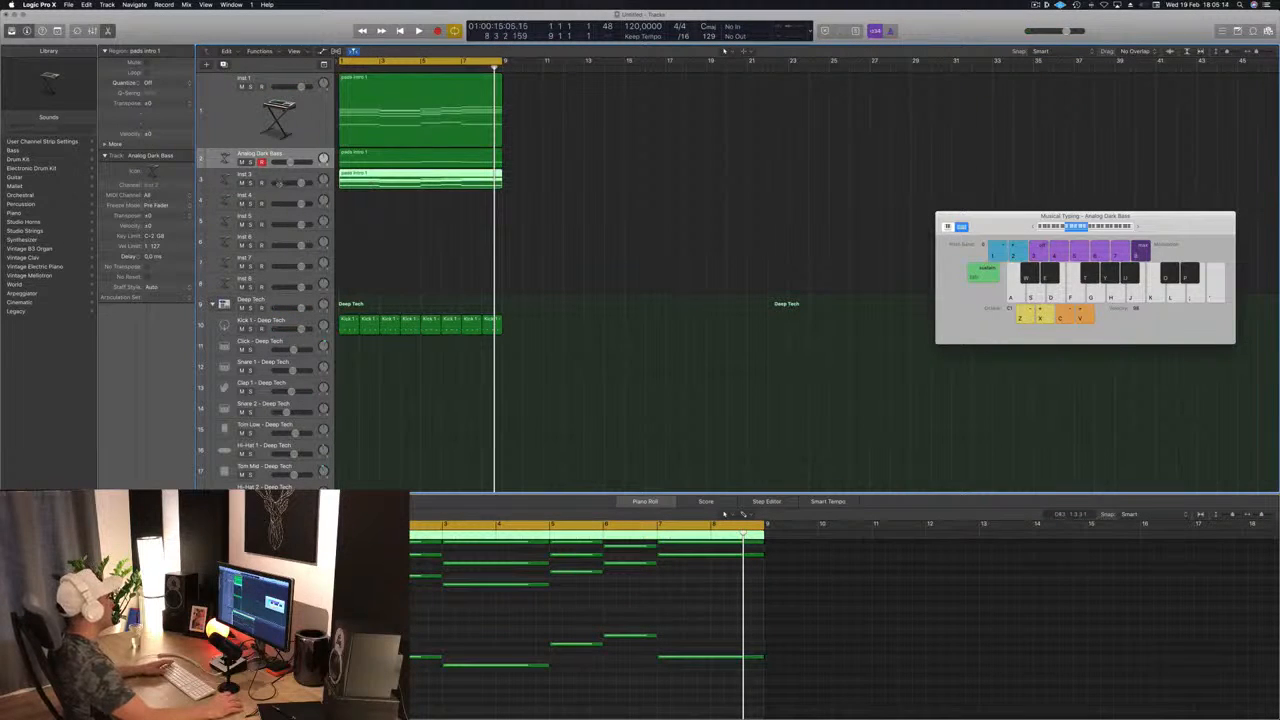
pyautogui.click(280, 180)
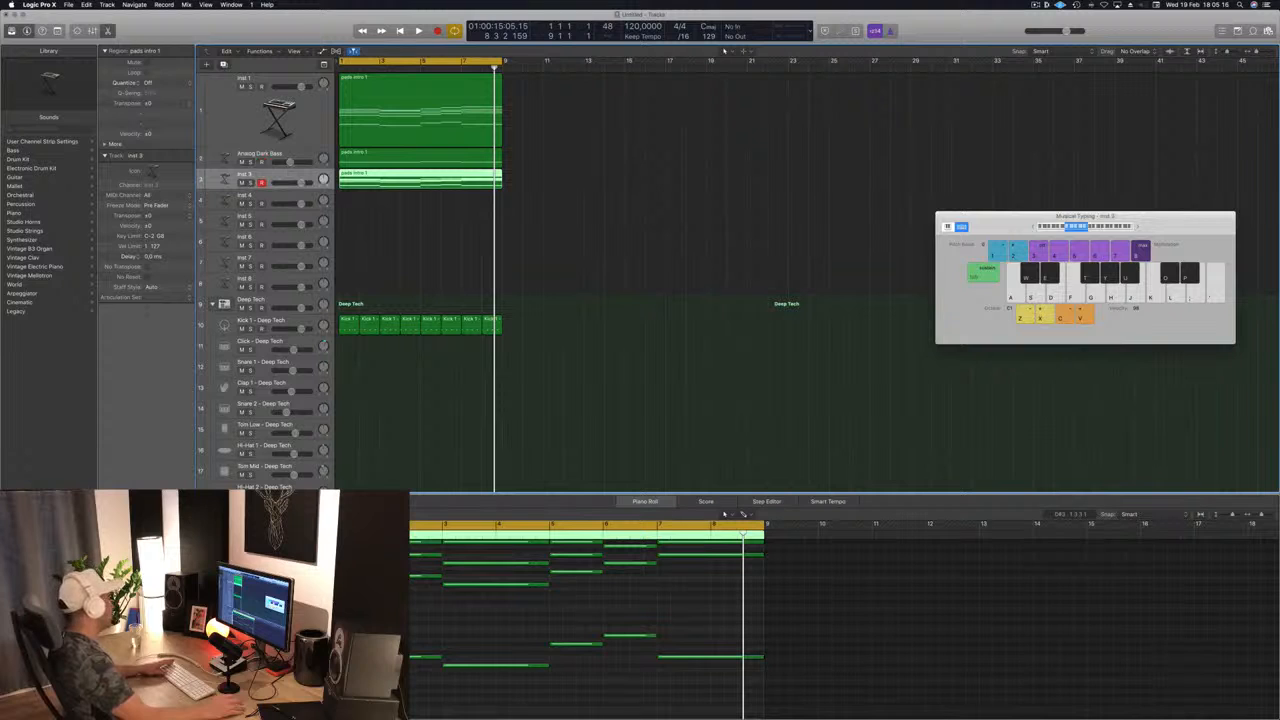
# Select the Motion Pad variation in the Inst 3 track's Alchemy synth and lower the track's volume during playback
pyautogui.moveTo(325, 31); pyautogui.dragTo(700, 203)
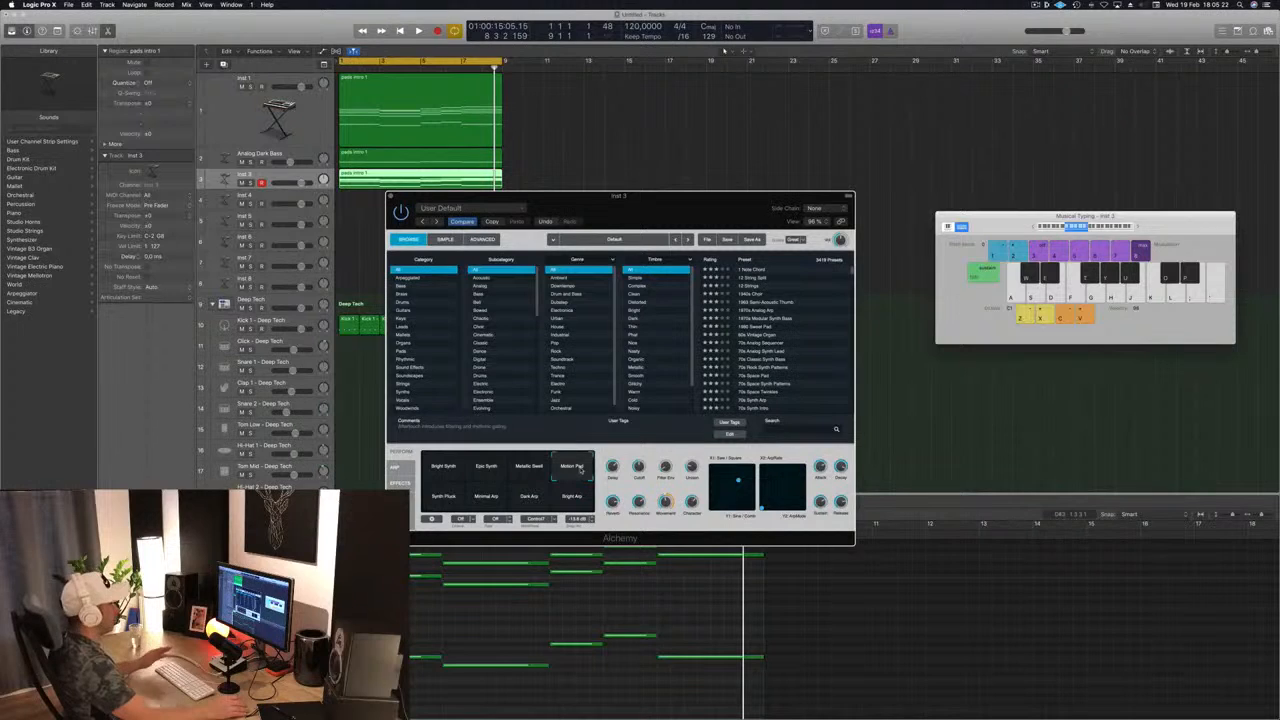
pyautogui.moveTo(651, 214); pyautogui.dragTo(830, 187)
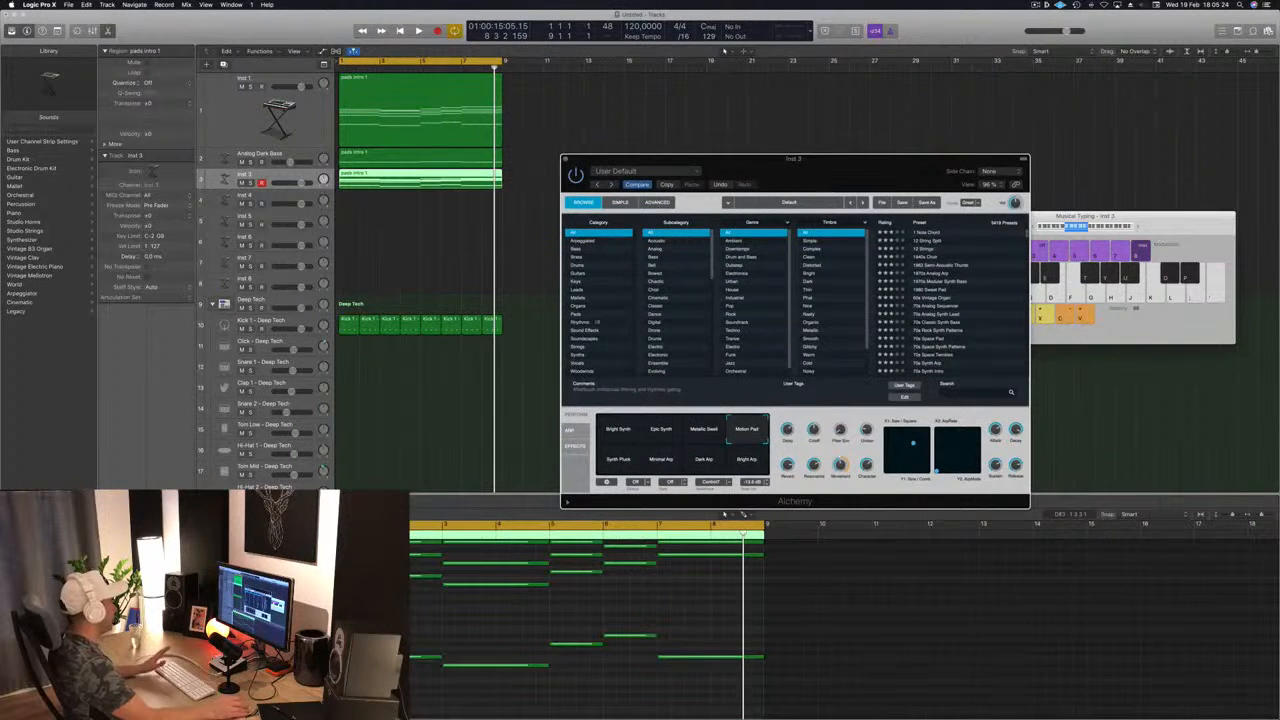
pyautogui.click(301, 182)
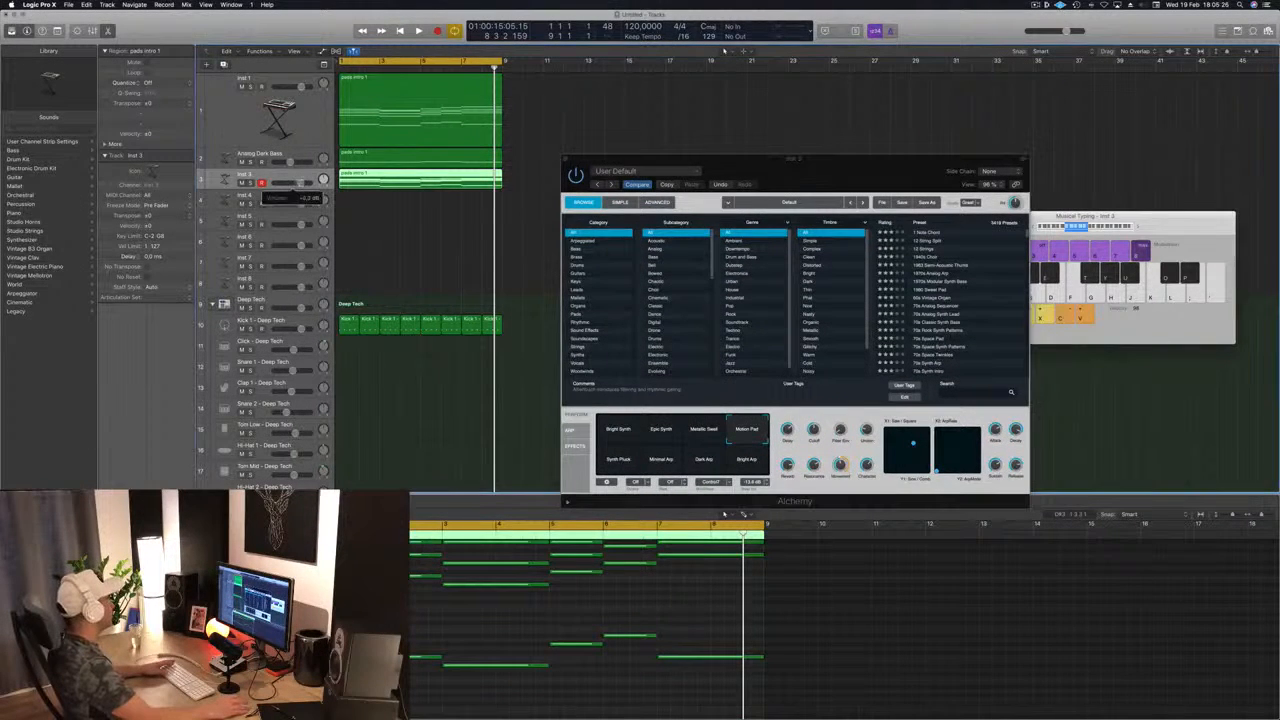
pyautogui.press('space')
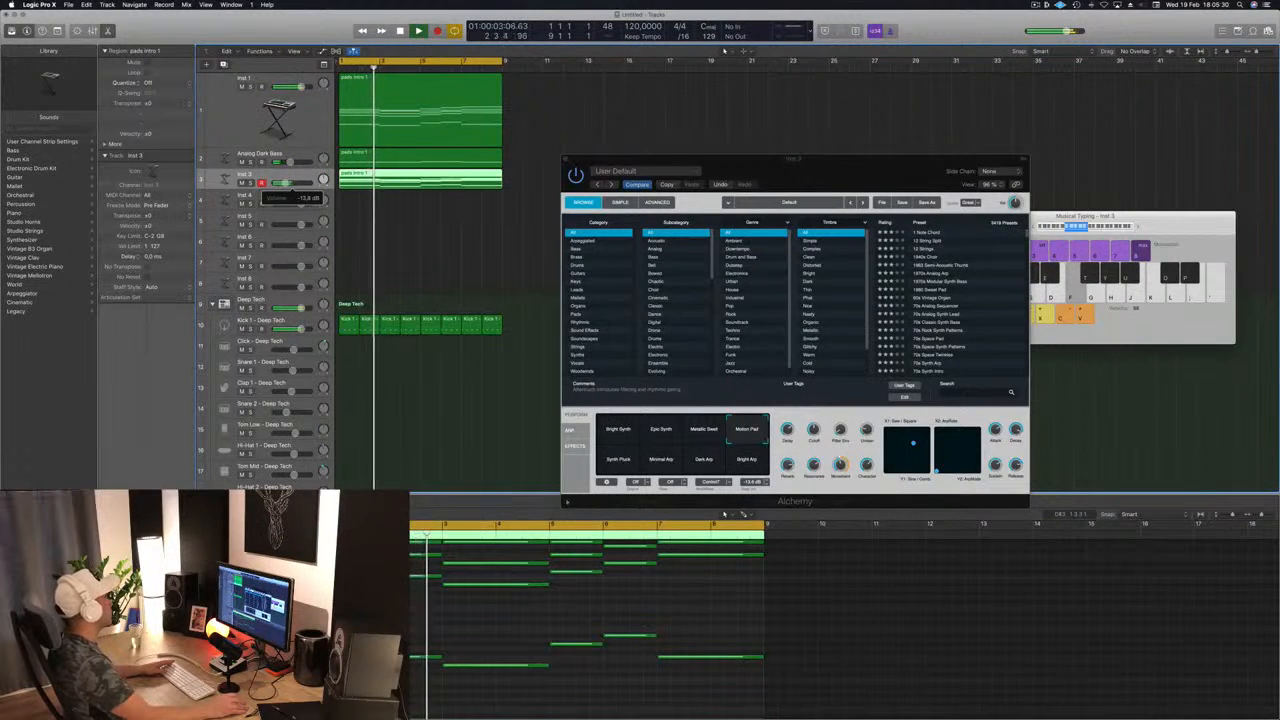
pyautogui.moveTo(283, 183); pyautogui.dragTo(286, 183)
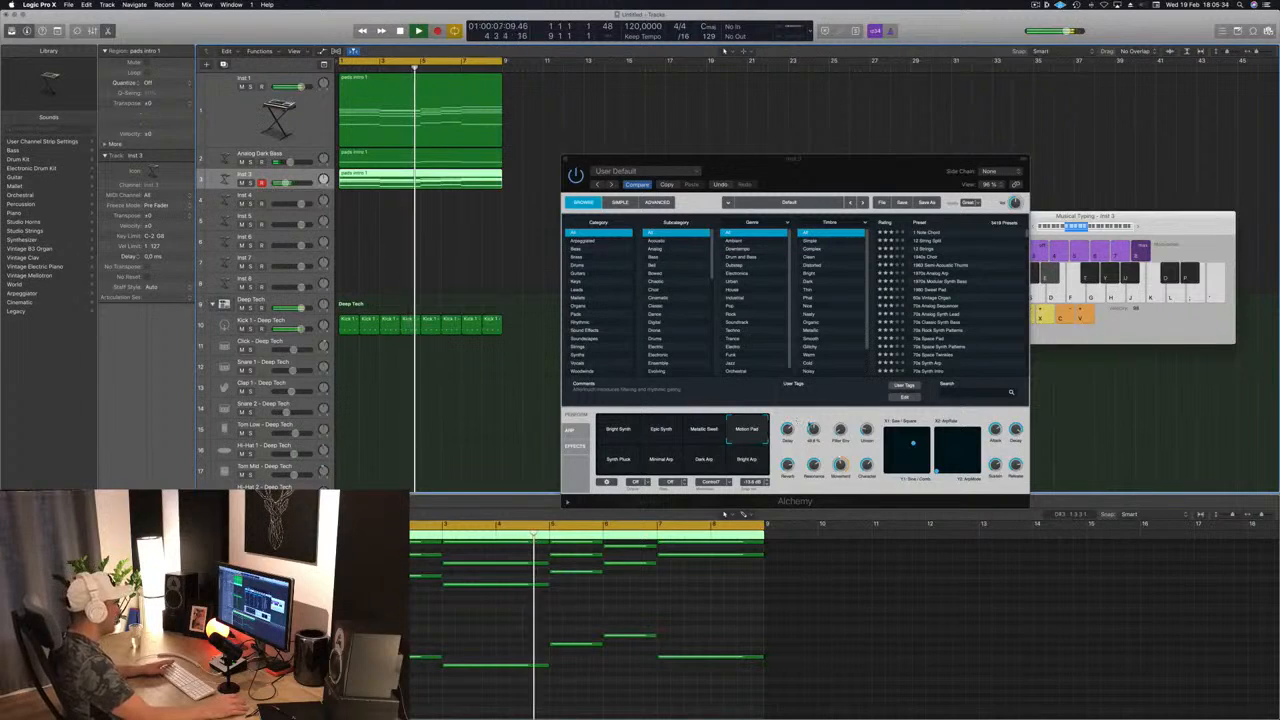
# Adjust the filter cutoff of the Motion Pad sound, close the synth window, and stop playback
pyautogui.moveTo(814, 432); pyautogui.dragTo(815, 441)
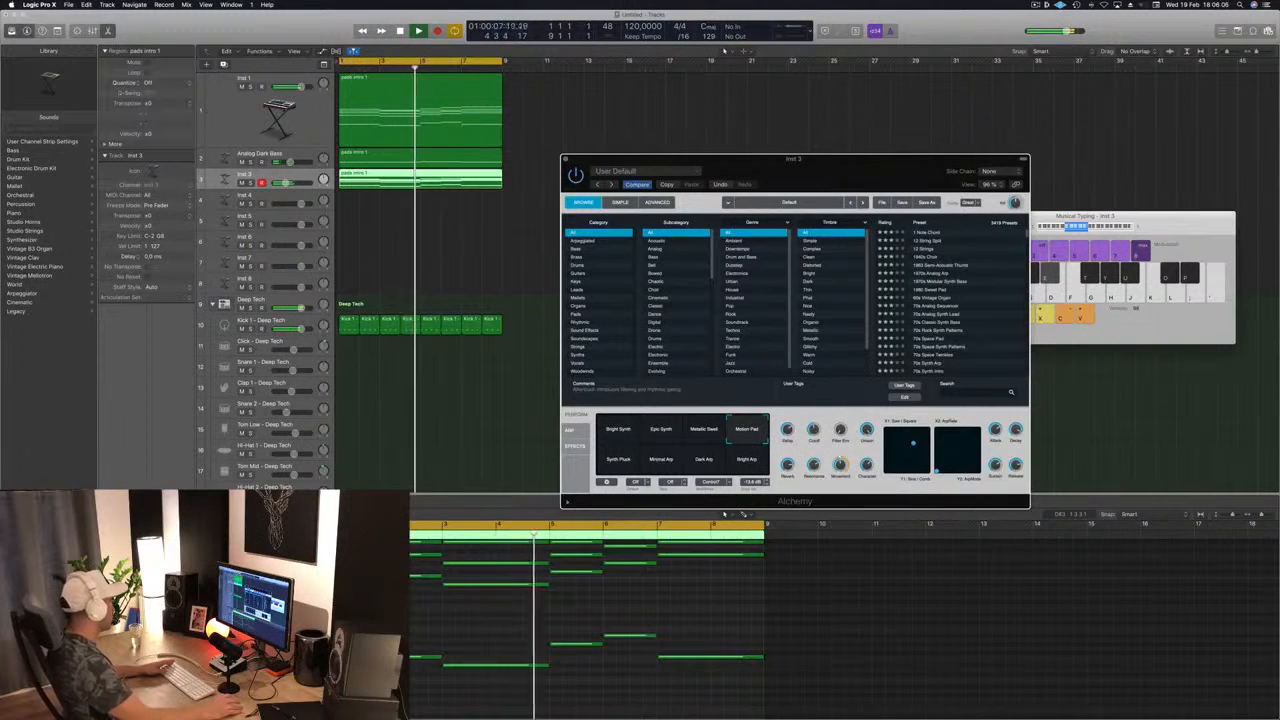
pyautogui.moveTo(822, 183); pyautogui.dragTo(889, 116)
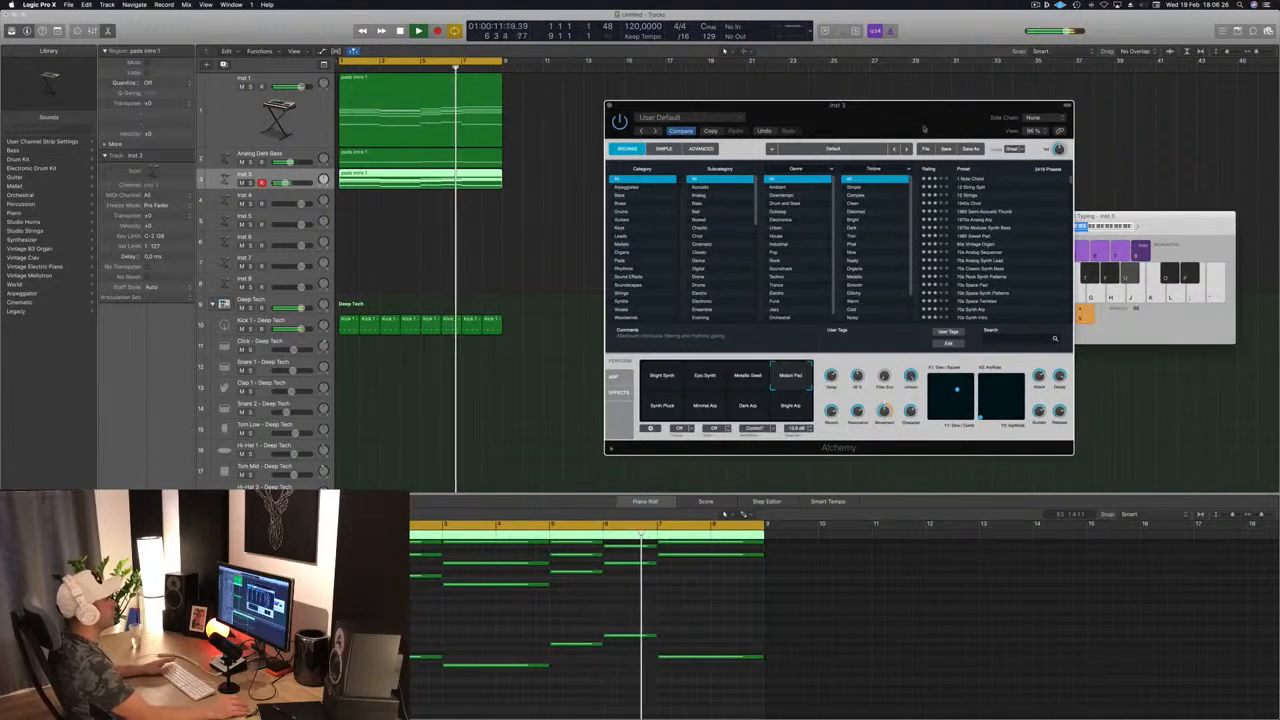
pyautogui.moveTo(860, 123); pyautogui.dragTo(822, 127)
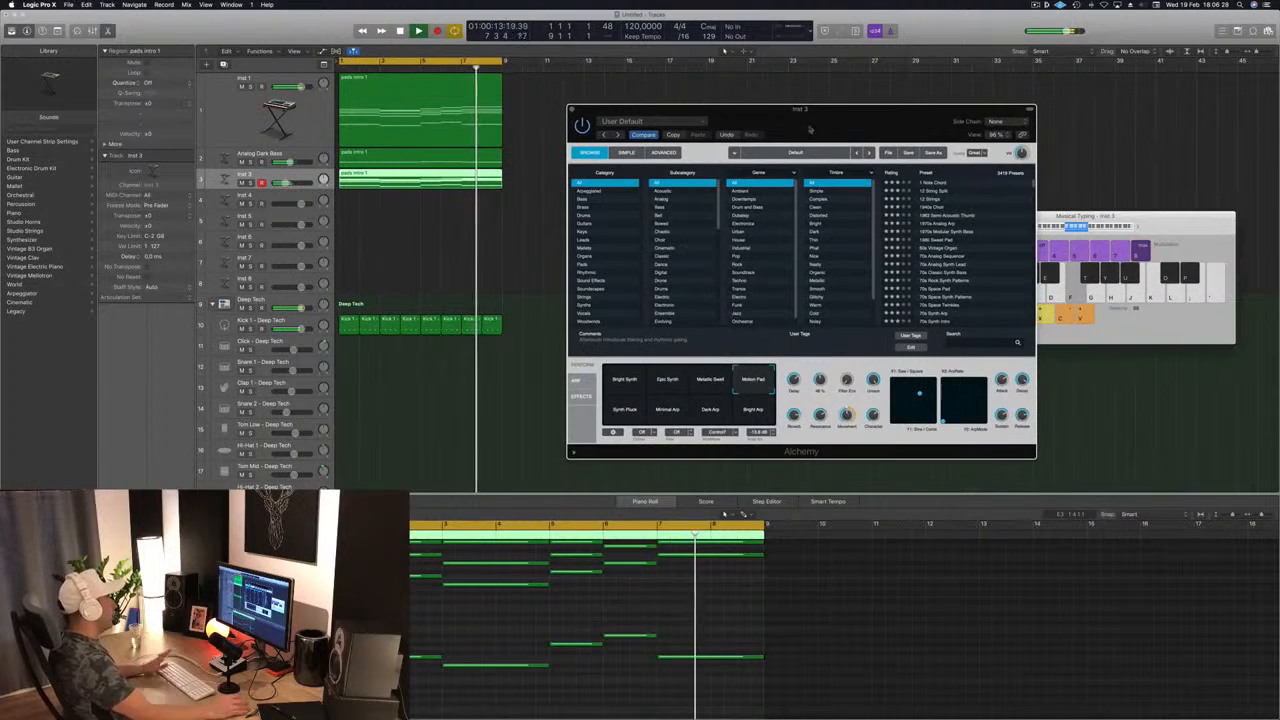
pyautogui.click(572, 109)
pyautogui.click(536, 220)
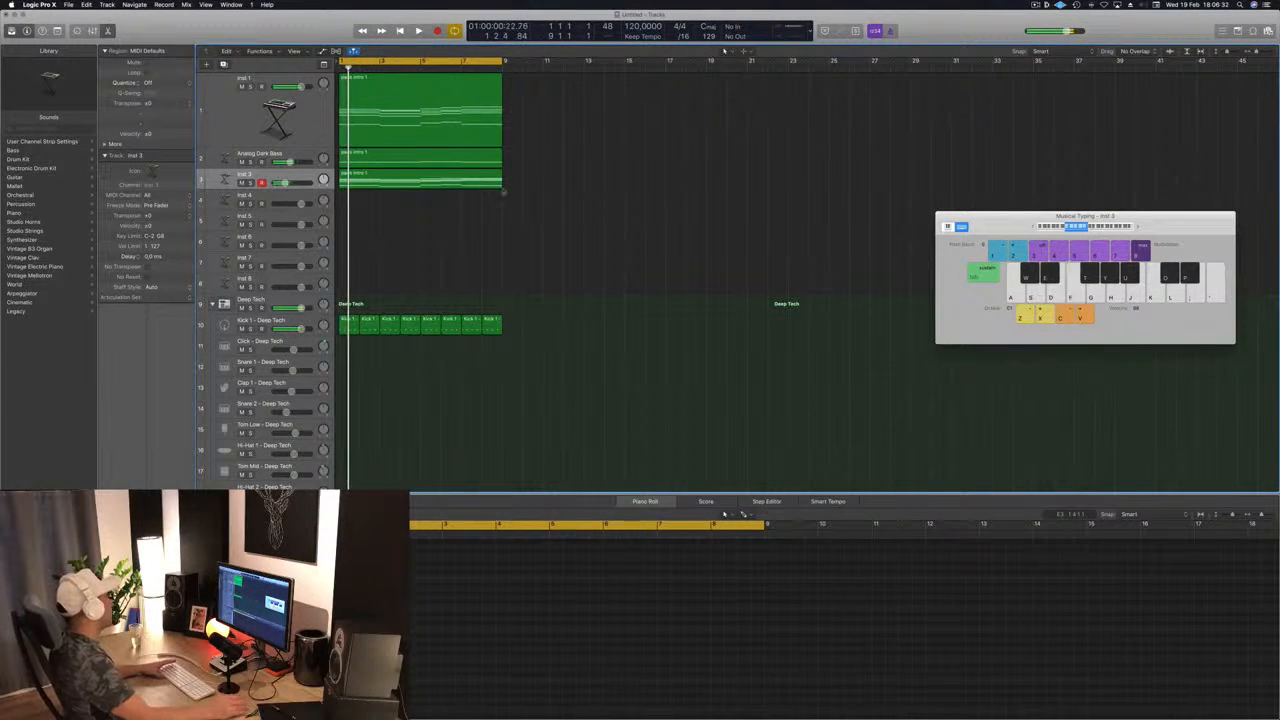
pyautogui.click(297, 179)
pyautogui.click(590, 220)
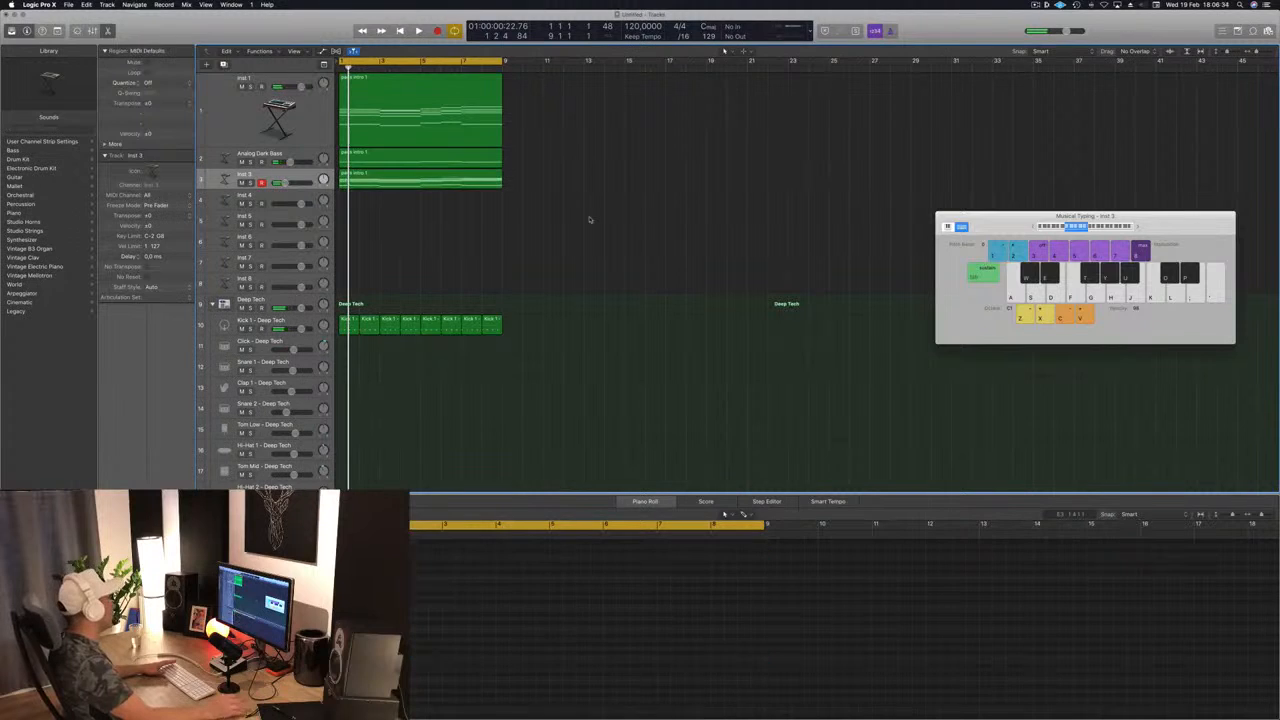
# Copy the bass line region from the Analog Dark Bass track onto the Inst 4 track
pyautogui.click(394, 180)
pyautogui.click(392, 160)
pyautogui.moveTo(392, 158); pyautogui.dragTo(375, 200)
# Shorten the long notes of the copied bass line to one bar and duplicate them so every bar has its own note
pyautogui.click(533, 627)
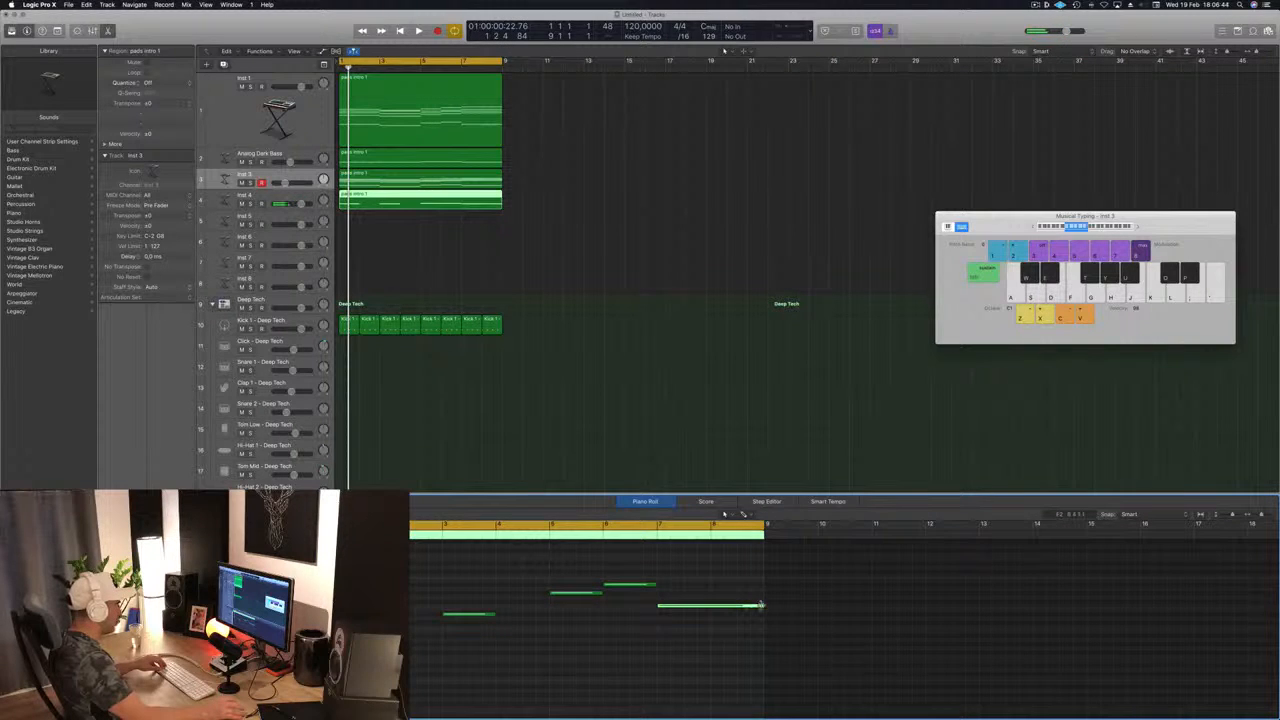
pyautogui.moveTo(740, 608); pyautogui.dragTo(708, 610)
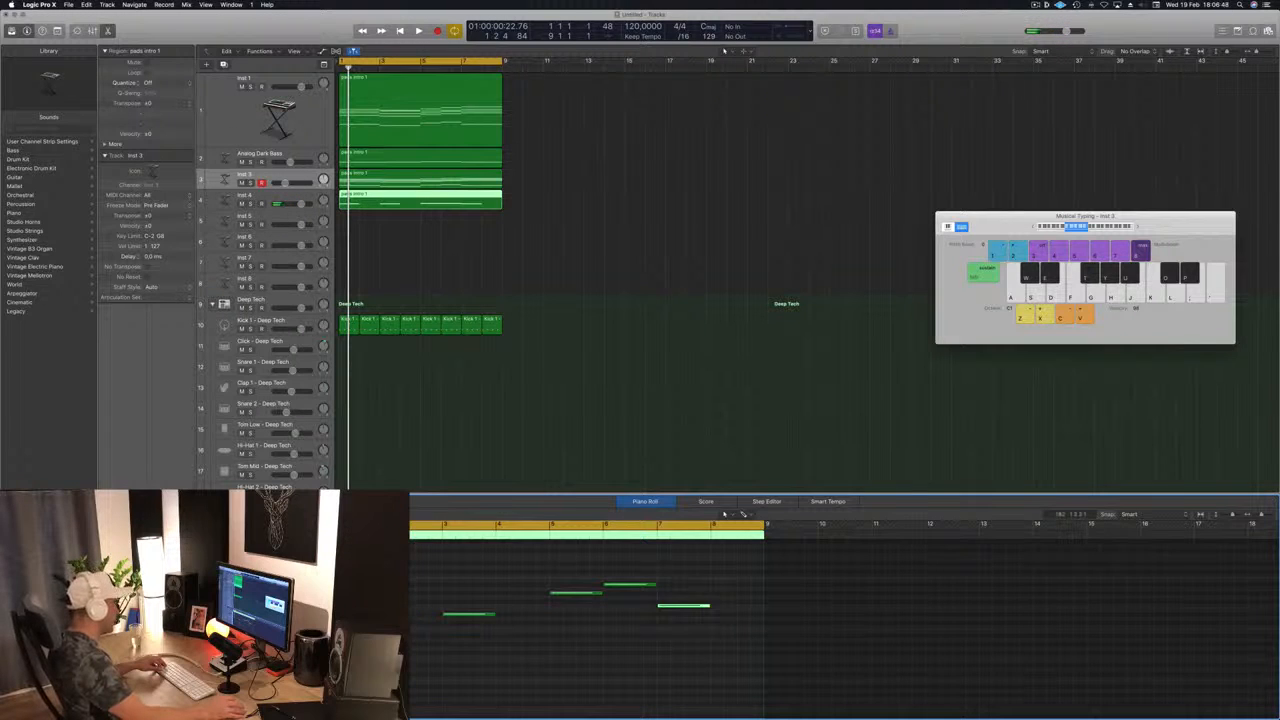
pyautogui.moveTo(468, 613); pyautogui.dragTo(436, 609)
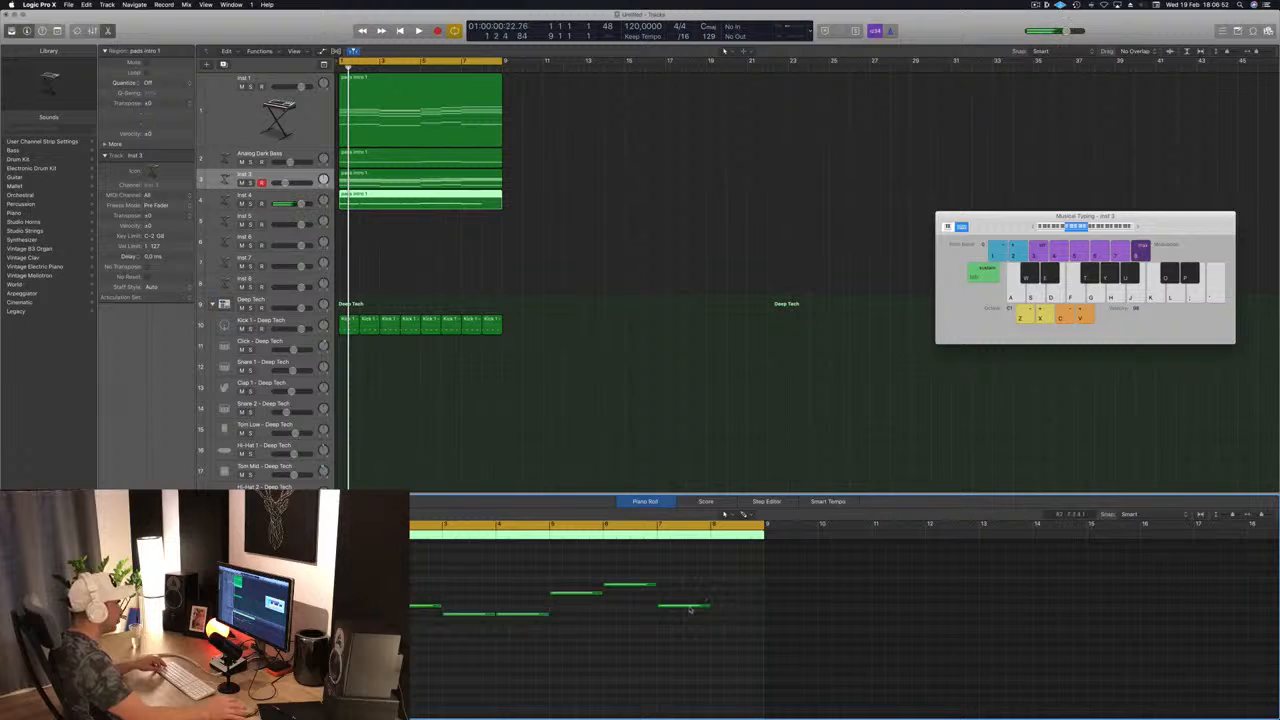
pyautogui.moveTo(688, 606); pyautogui.dragTo(740, 606)
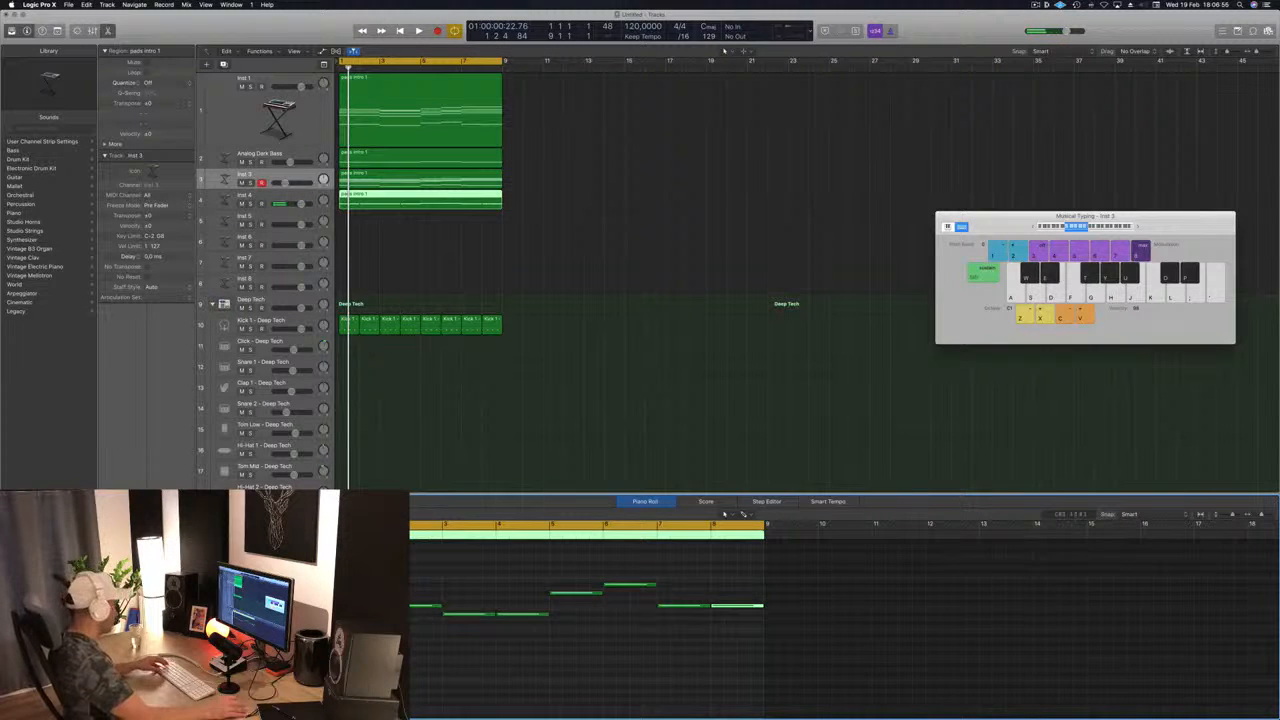
# Shorten all notes of the copied bass line equally and copy them to make three repeated notes in each bar
pyautogui.moveTo(438, 606); pyautogui.dragTo(420, 608)
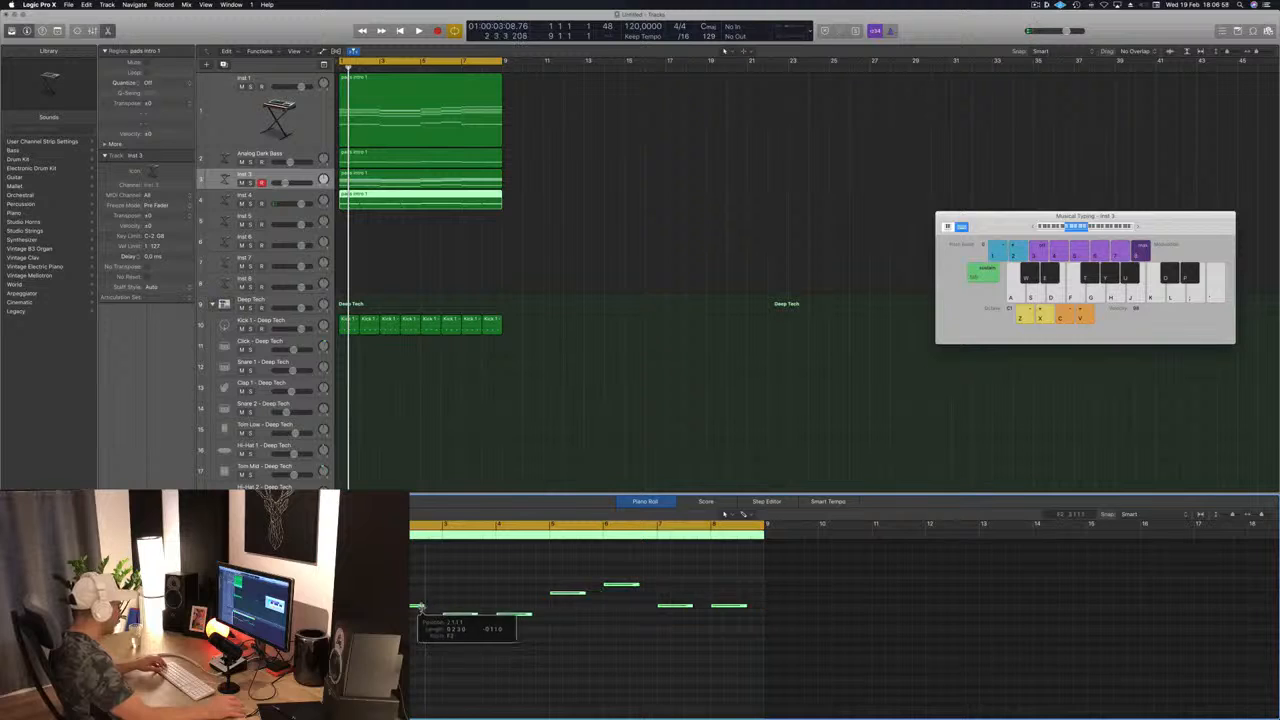
pyautogui.press('z')
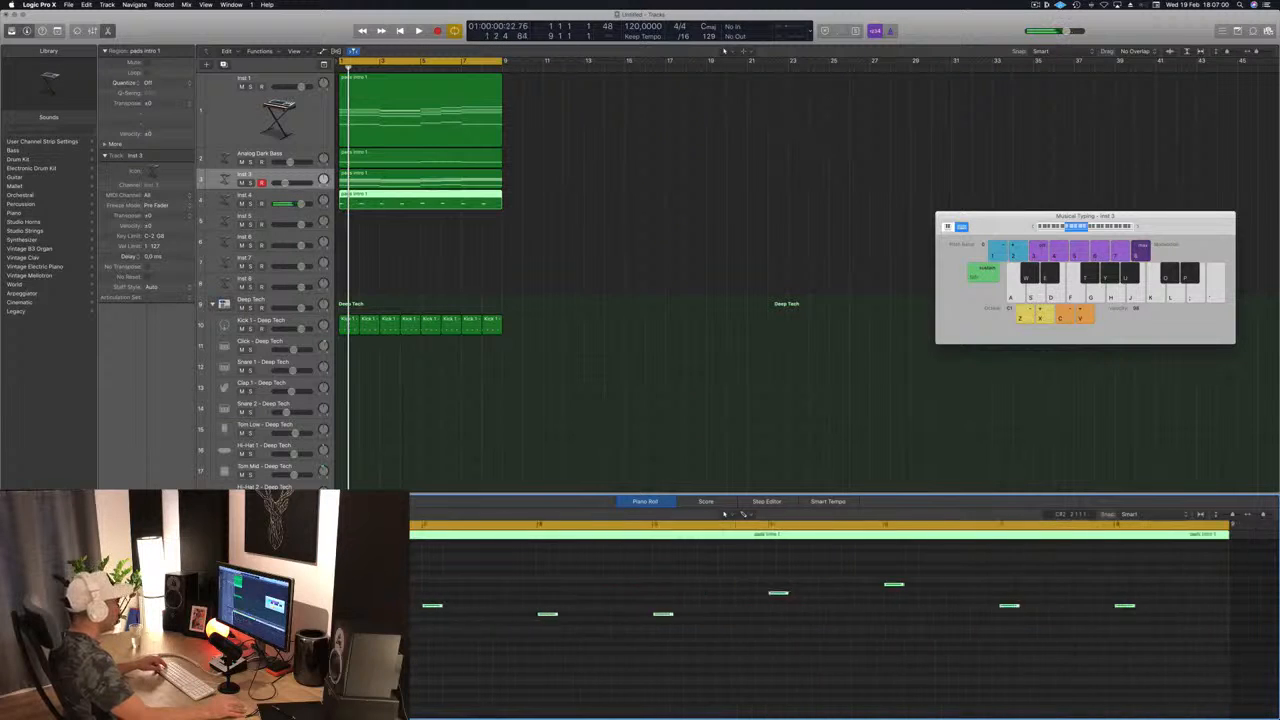
pyautogui.moveTo(527, 607); pyautogui.dragTo(584, 609)
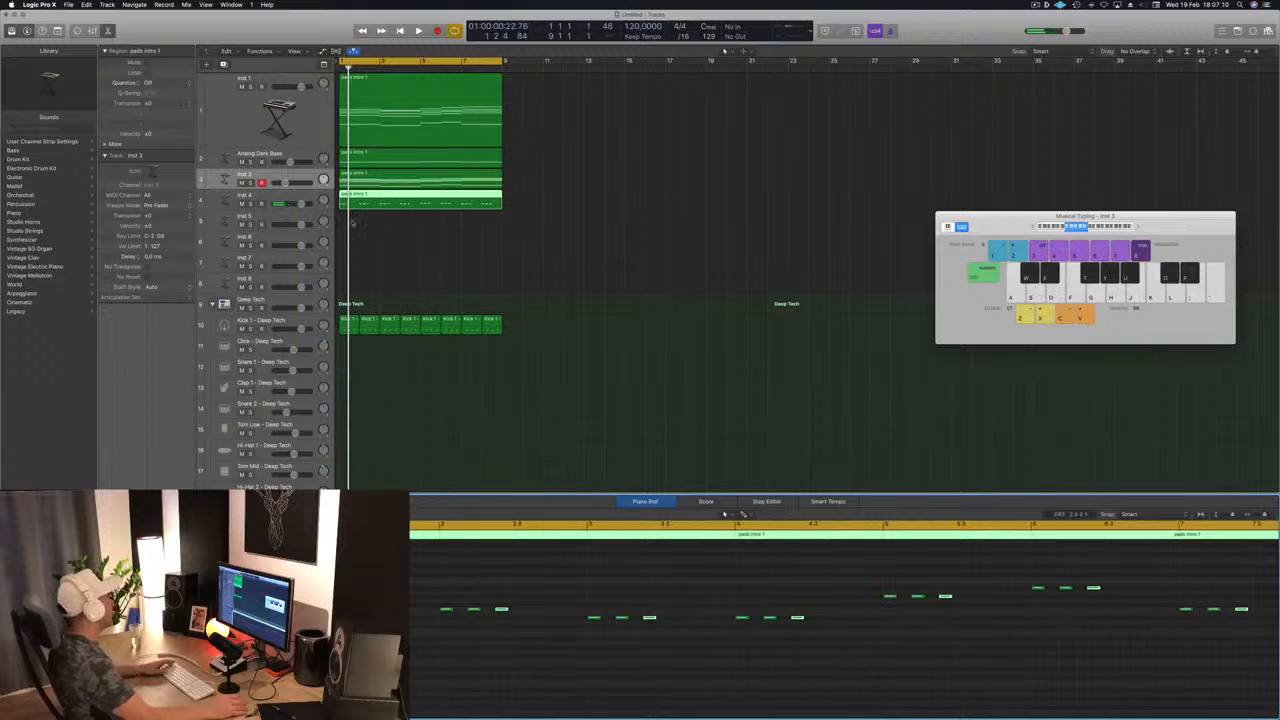
# Load Alchemy's 70s Classic Synth Bass preset from the Bass category on the Inst 4 track and start playback
pyautogui.moveTo(272, 180); pyautogui.dragTo(275, 196)
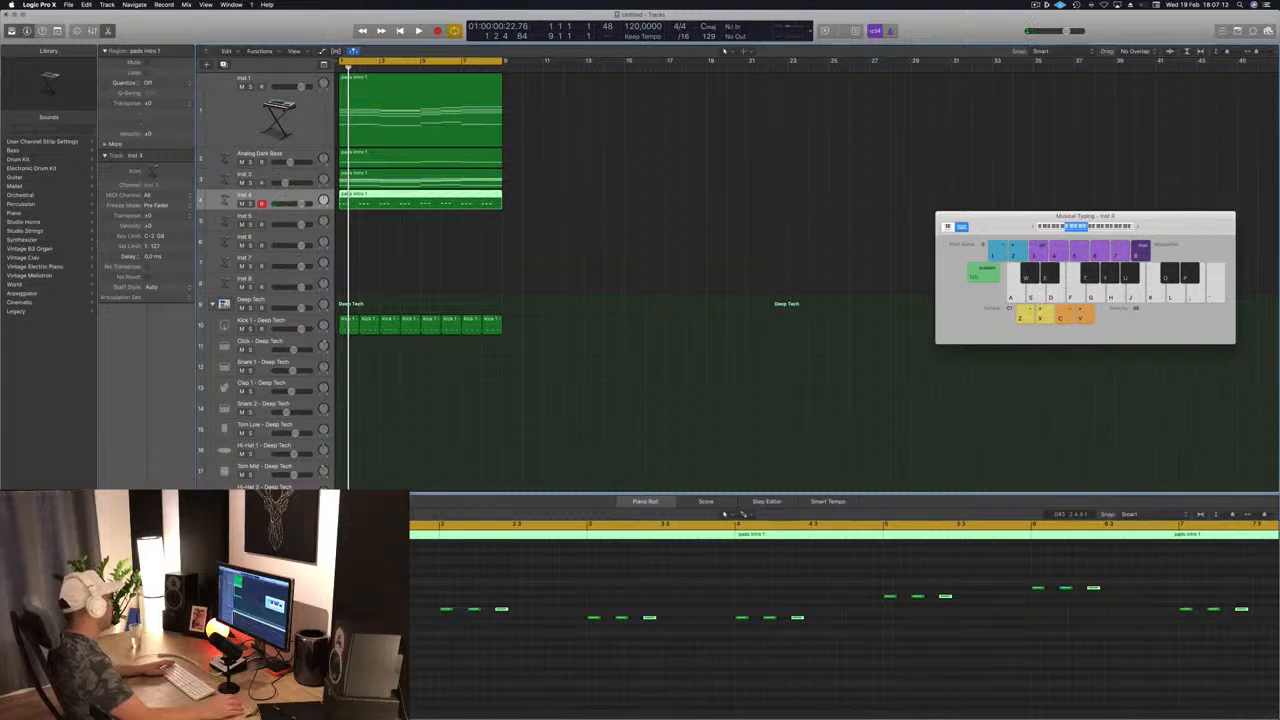
pyautogui.click(128, 530)
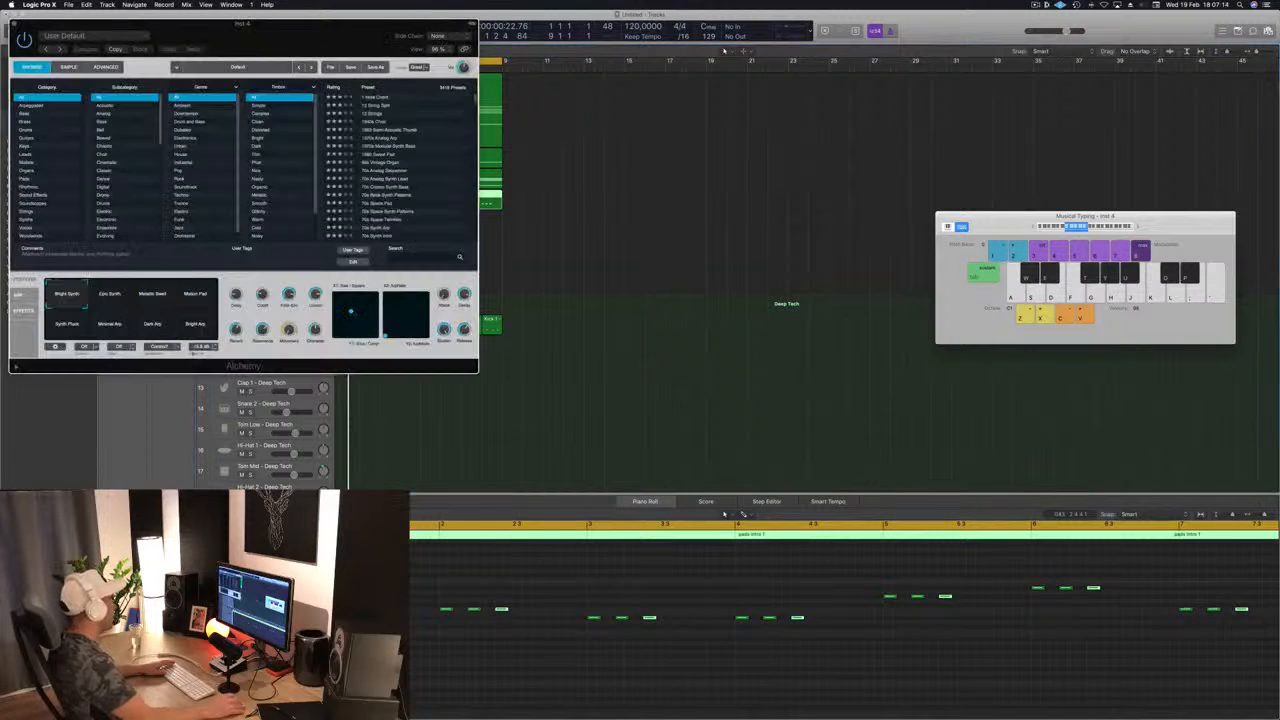
pyautogui.moveTo(293, 25); pyautogui.dragTo(692, 180)
pyautogui.click(469, 249)
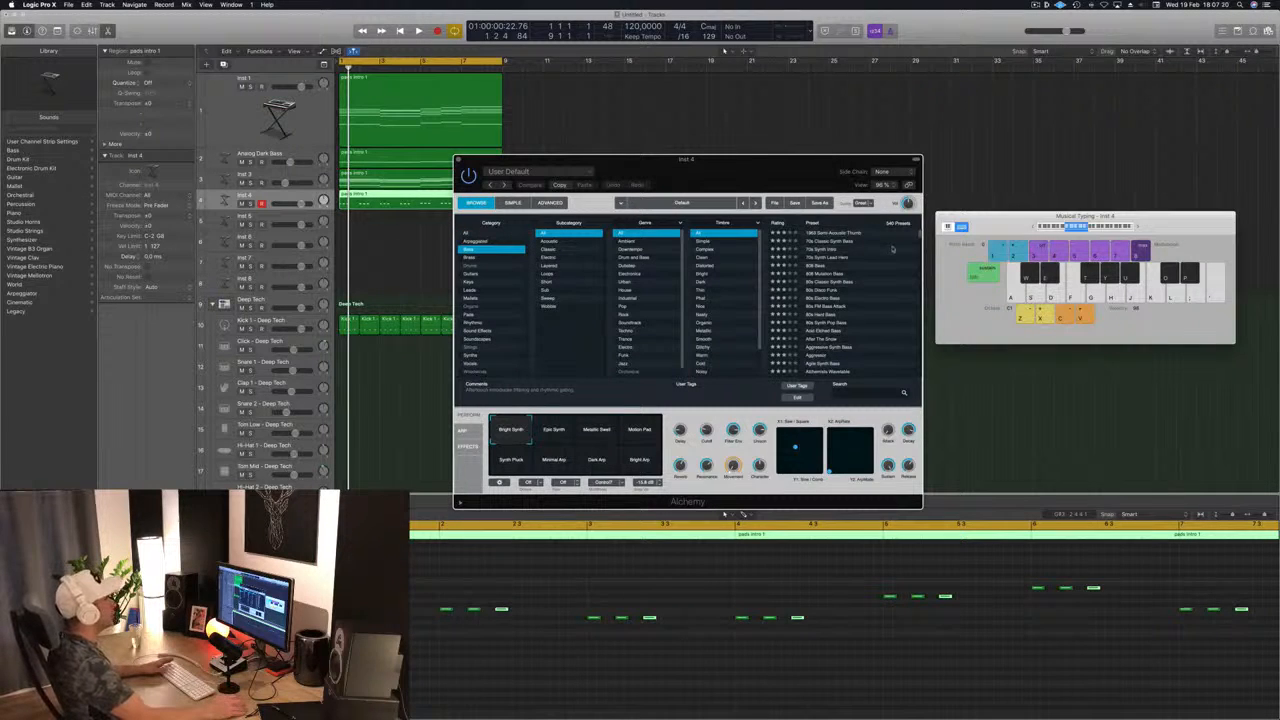
pyautogui.press('Down')
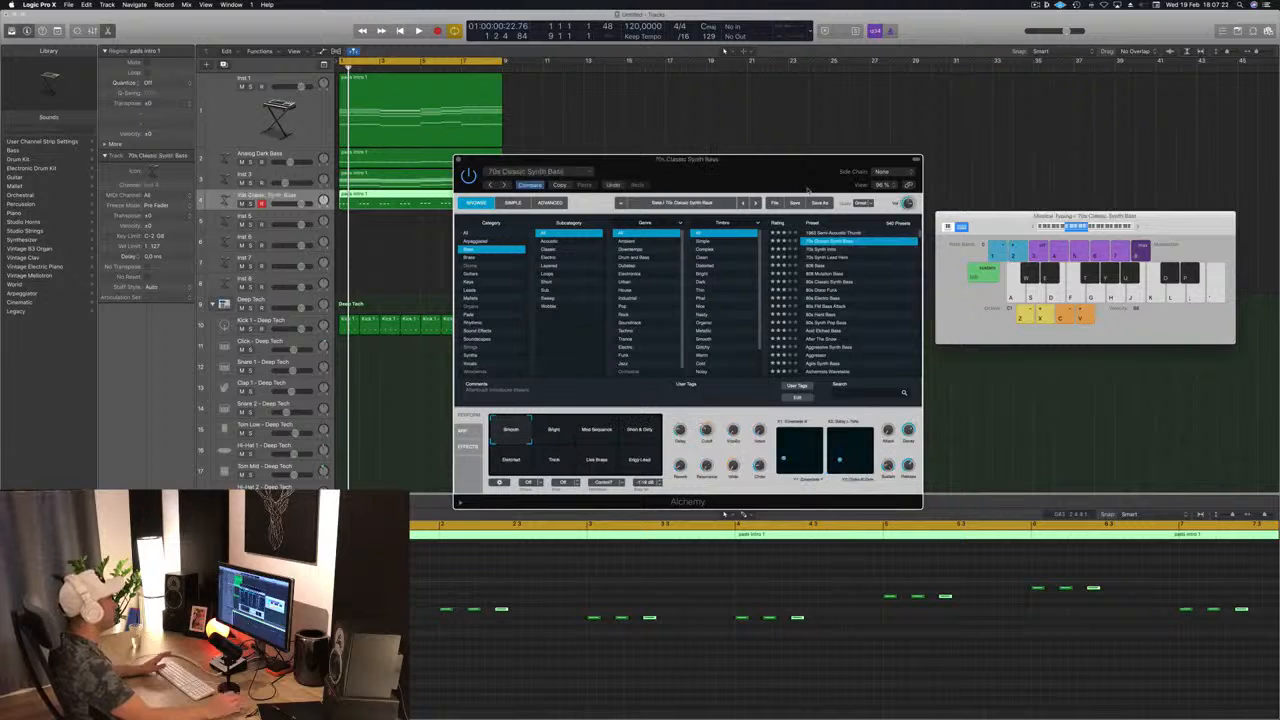
pyautogui.moveTo(790, 169); pyautogui.dragTo(954, 152)
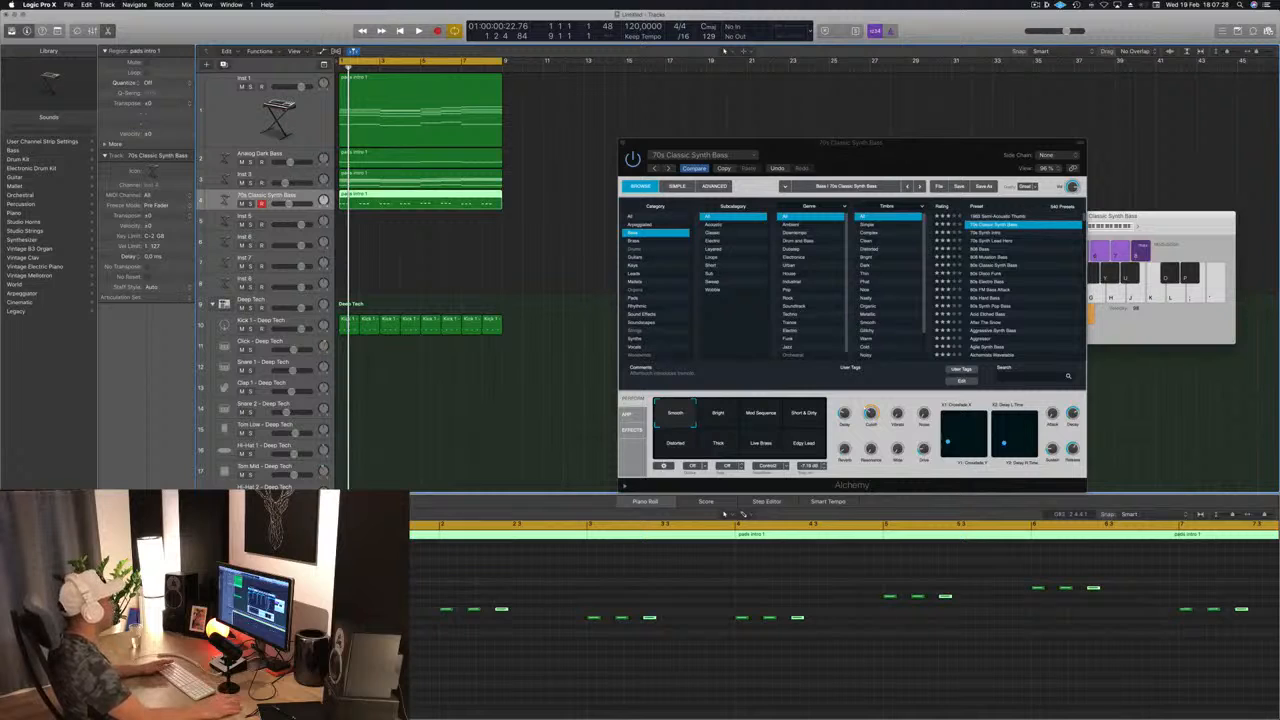
pyautogui.press('space')
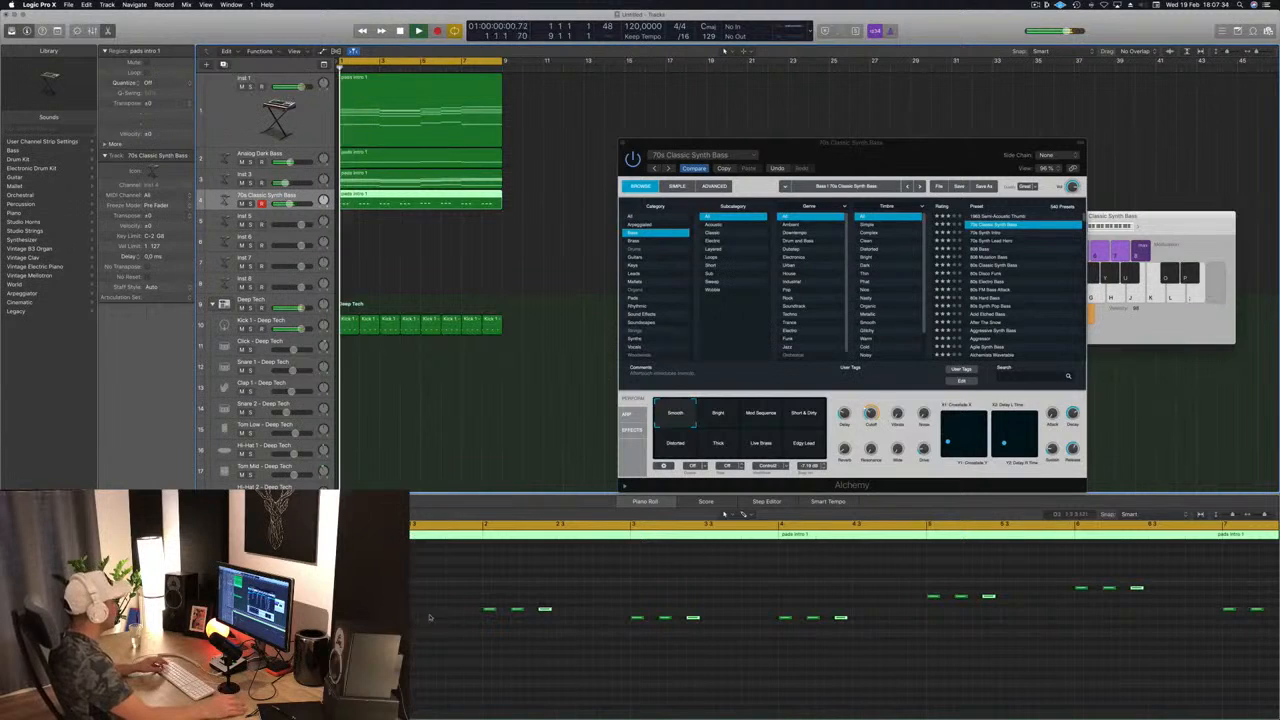
# Copy the last note of each bar further along during playback to make five repeated bass notes per bar
pyautogui.moveTo(398, 610); pyautogui.dragTo(424, 612)
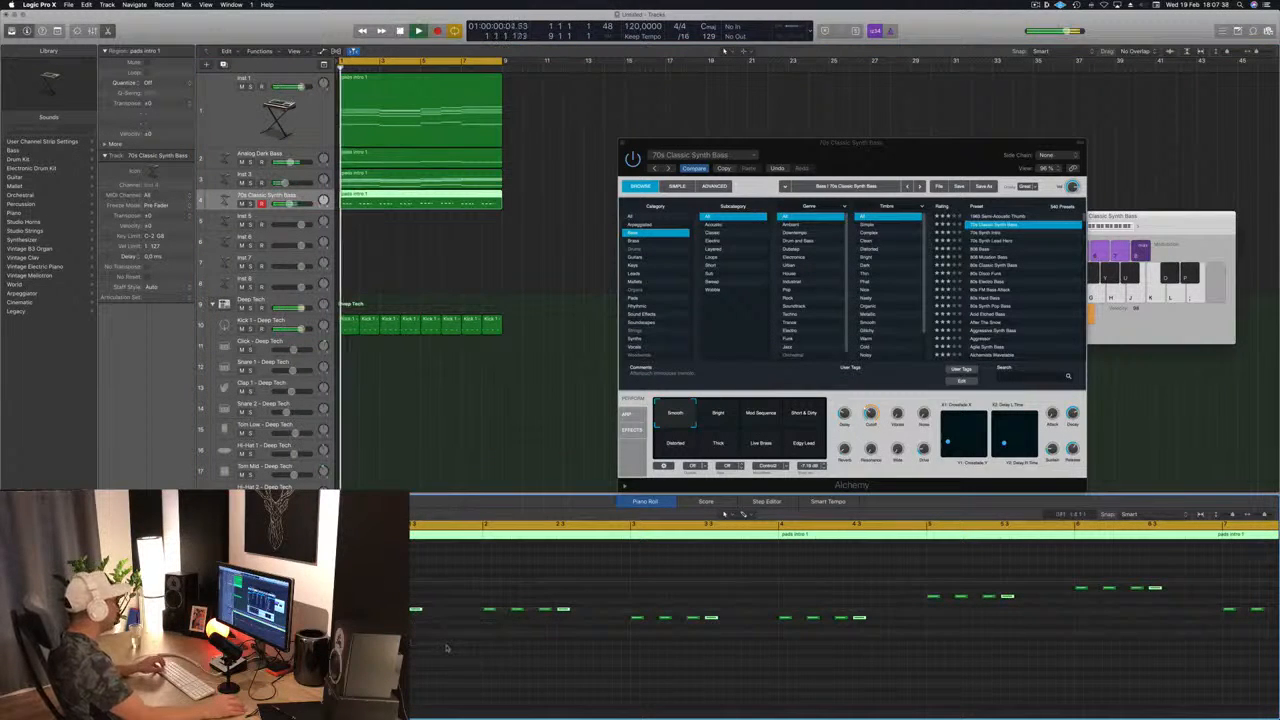
pyautogui.press('super+Right')
pyautogui.moveTo(464, 612); pyautogui.dragTo(478, 612)
pyautogui.press('super+Left')
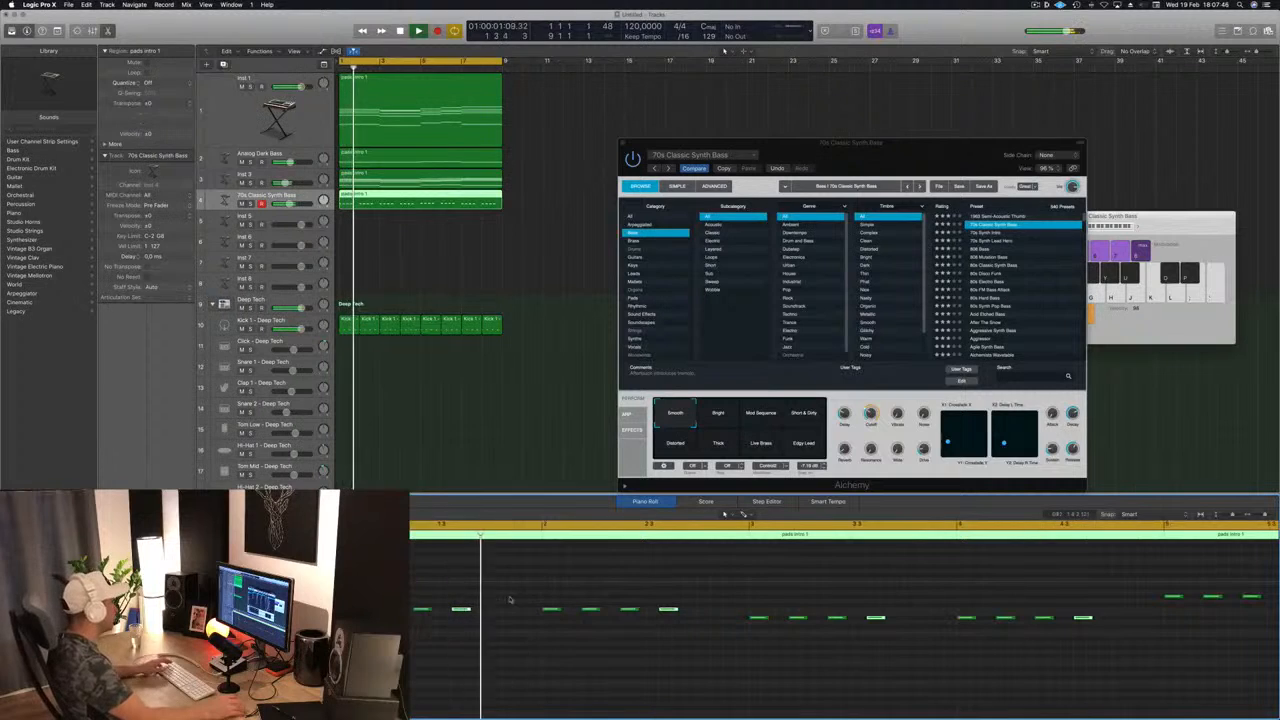
pyautogui.moveTo(461, 609); pyautogui.dragTo(500, 613)
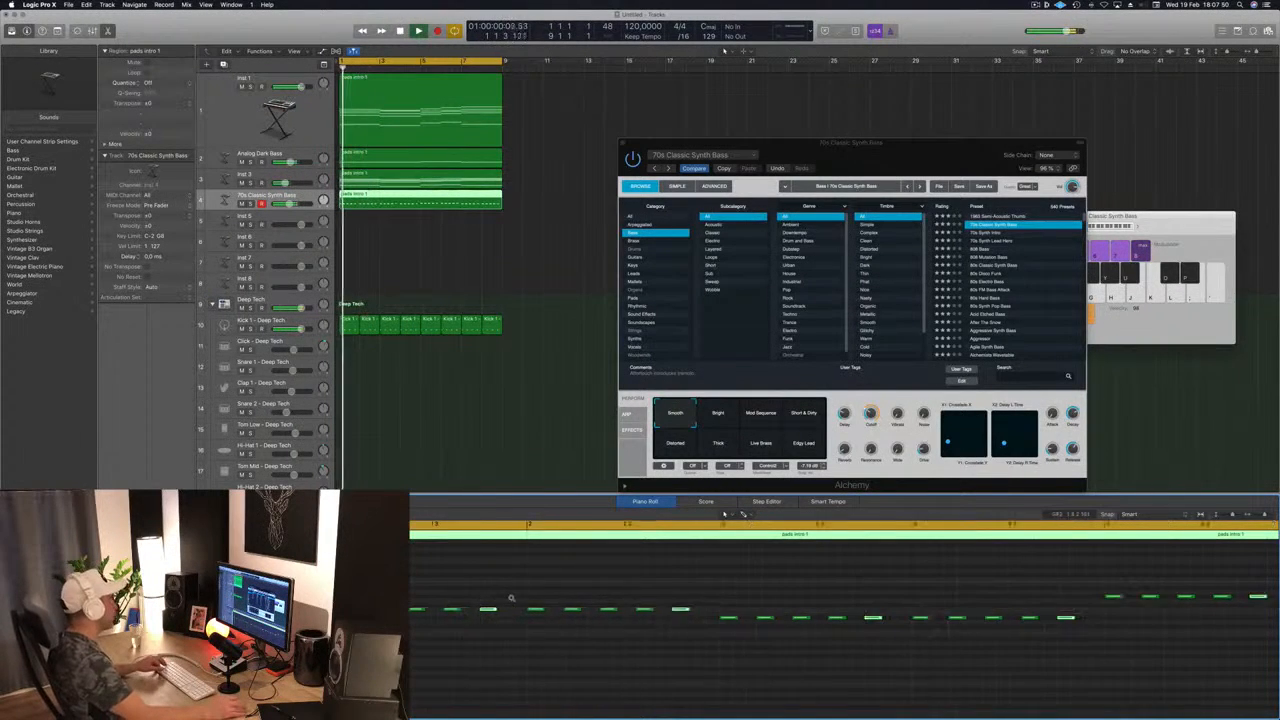
pyautogui.press('super+Right')
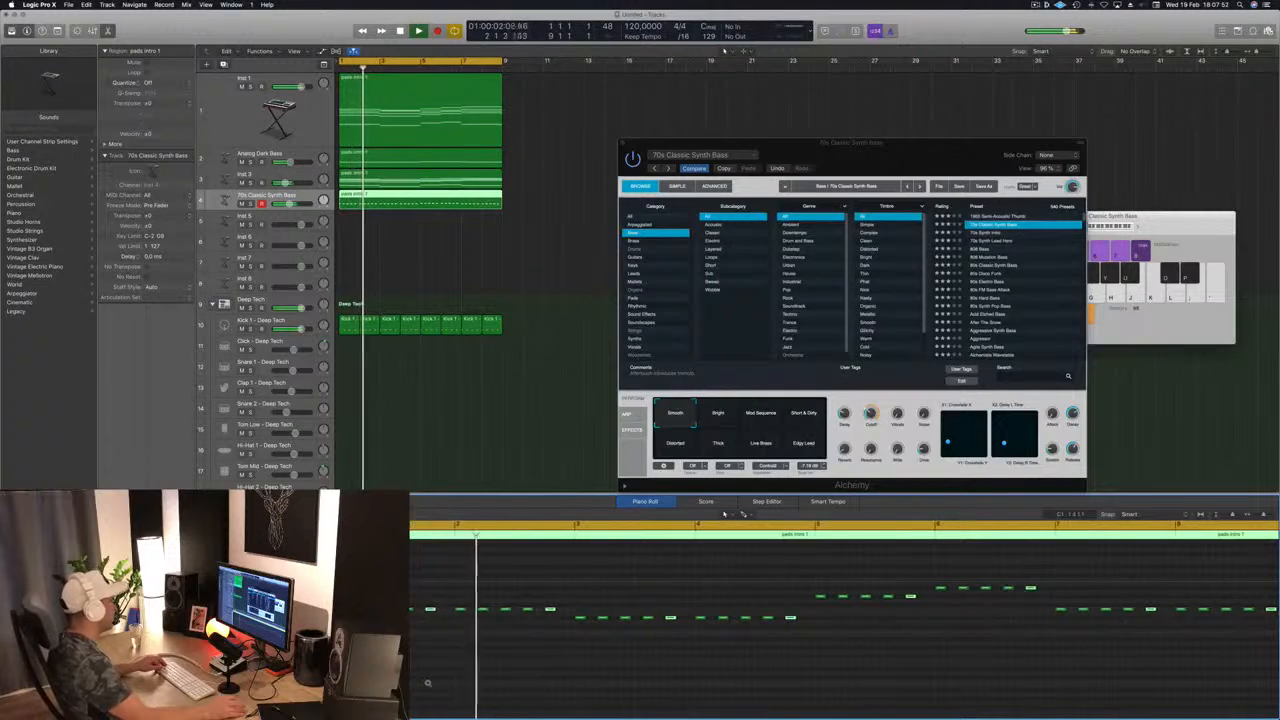
pyautogui.press('super+Left')
pyautogui.press('super+Left')
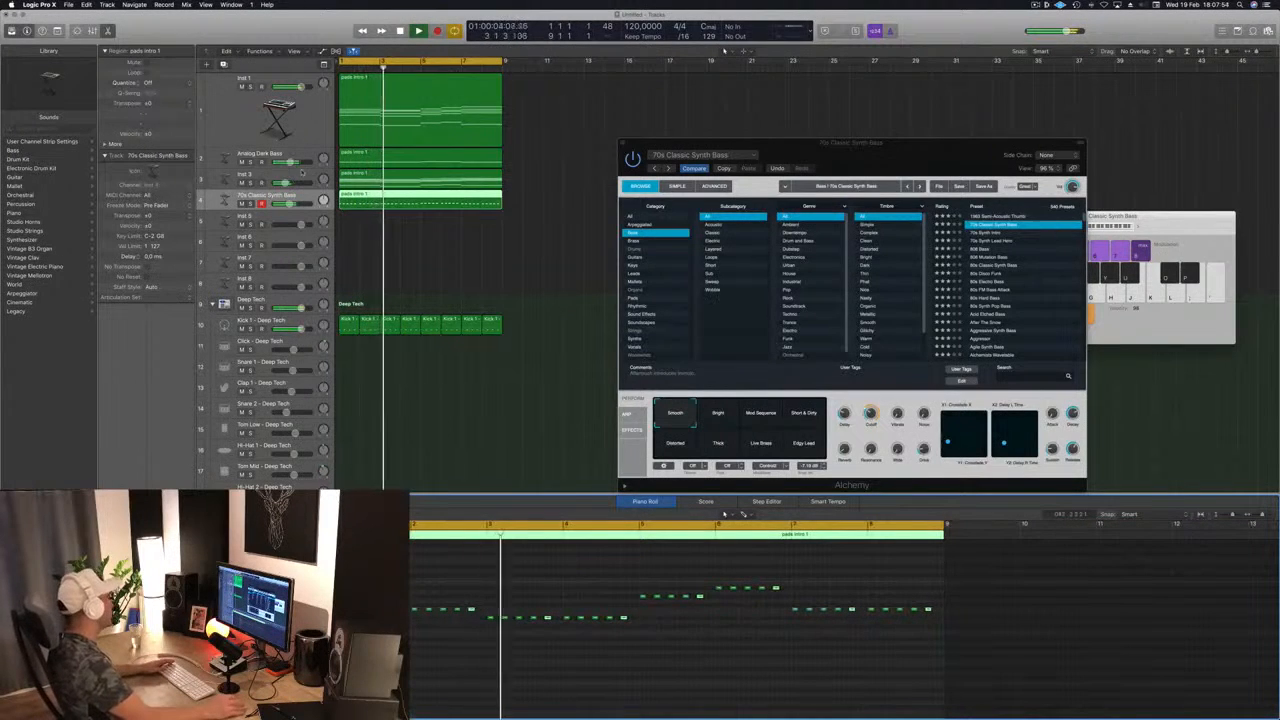
# Raise the 70s Classic Synth Bass track's volume slightly and restart playback from the beginning
pyautogui.click(302, 196)
pyautogui.press('space')
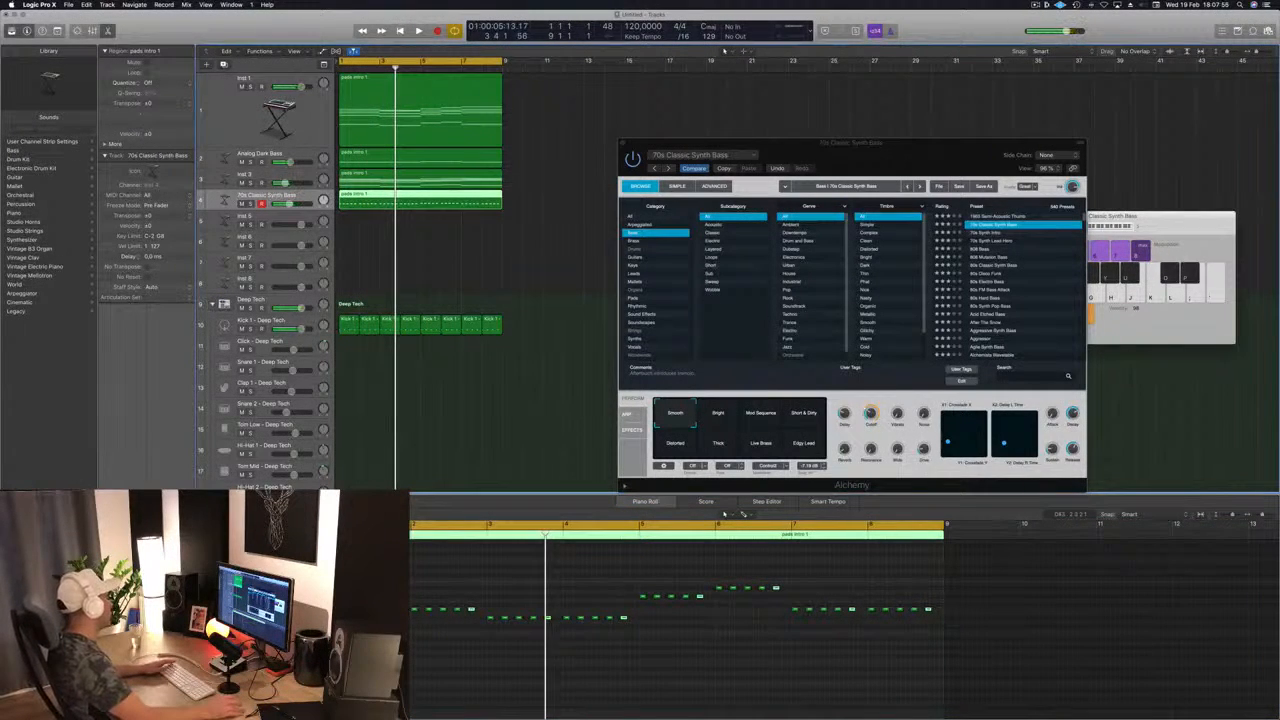
pyautogui.press('Return')
pyautogui.press('space')
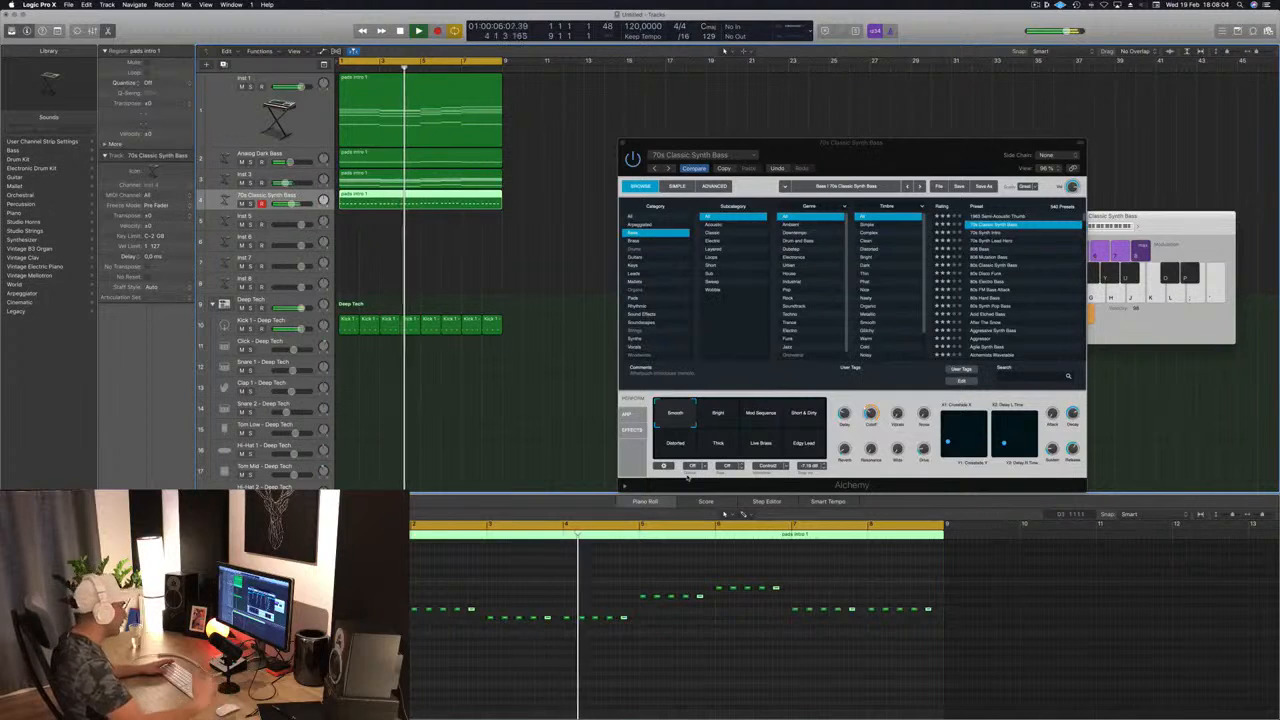
# Audition the Mod Sequence, Short & Dirty, Distorted, Thick, Live Brass and Edgy Lead variations of 70s Classic Synth Bass, nudging up the track's volume
pyautogui.moveTo(929, 140); pyautogui.dragTo(907, 99)
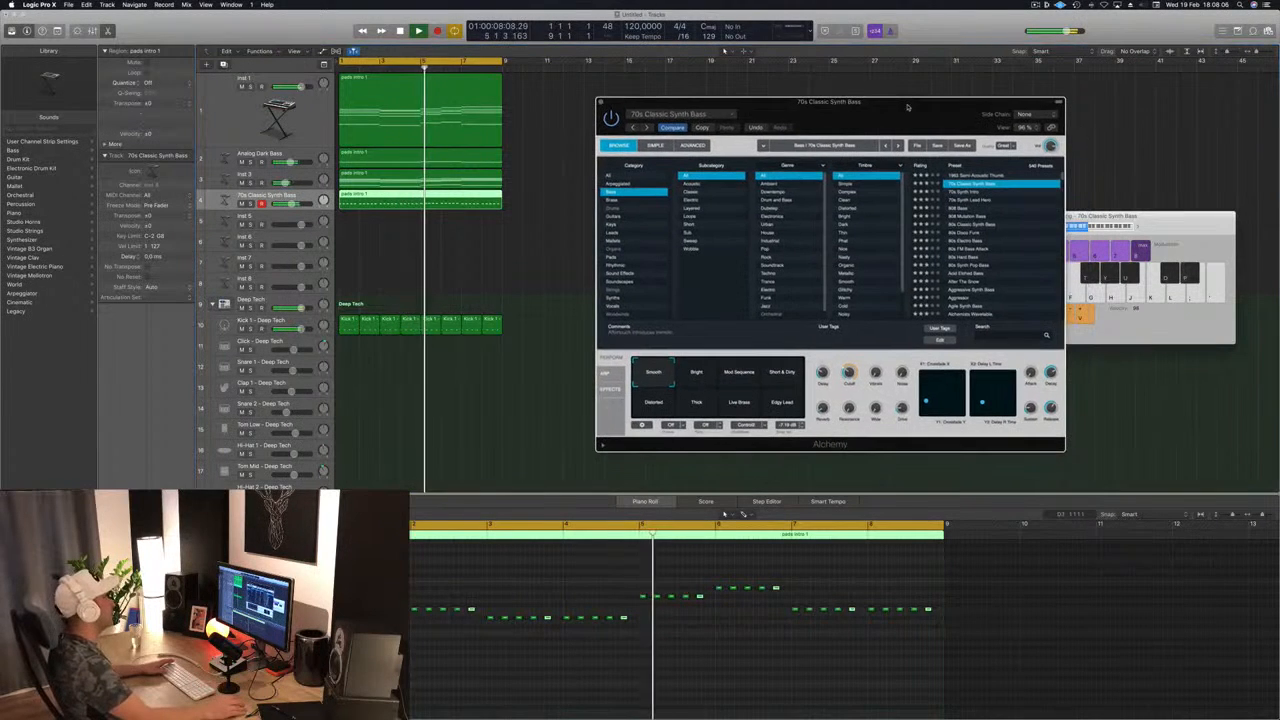
pyautogui.click(745, 379)
pyautogui.click(786, 379)
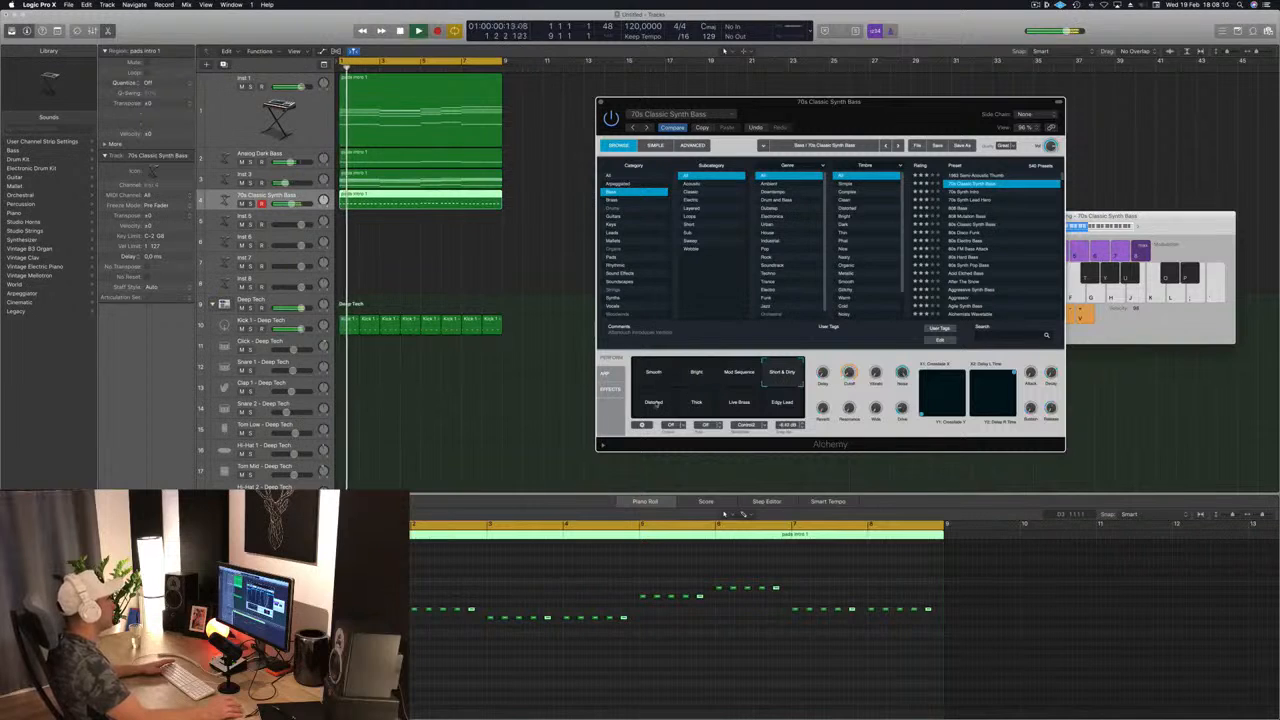
pyautogui.moveTo(291, 204); pyautogui.dragTo(295, 204)
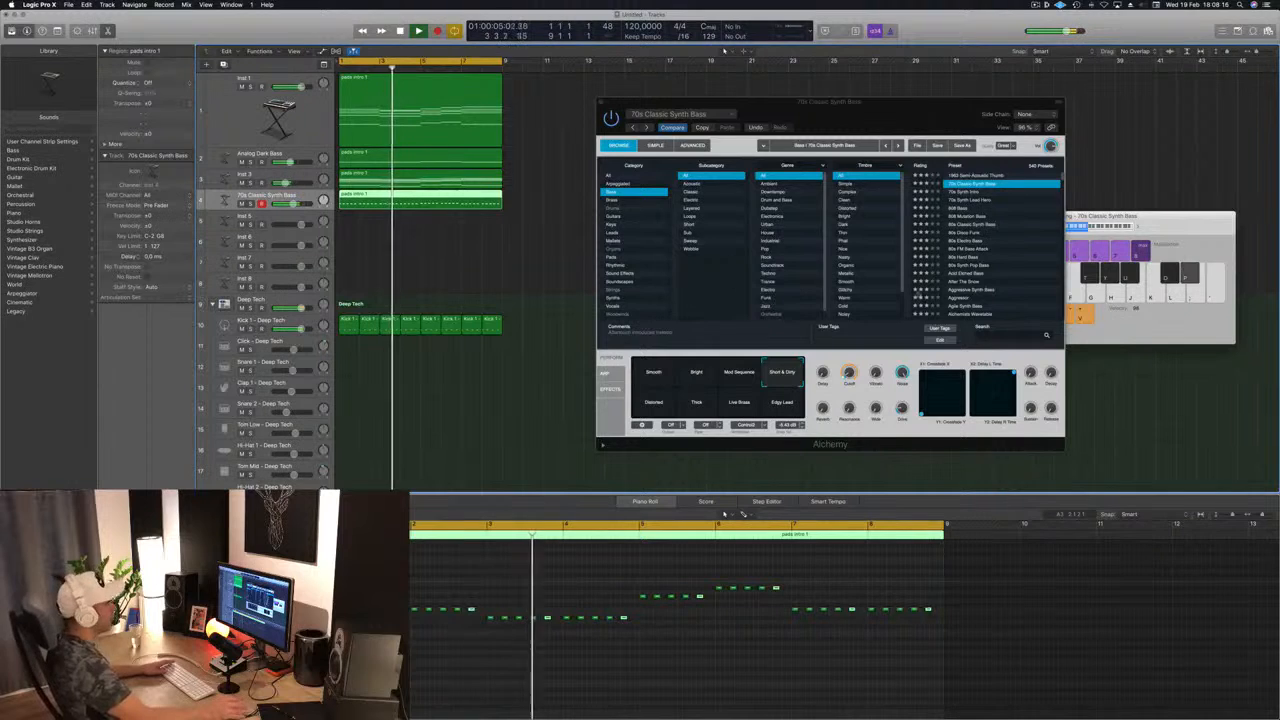
pyautogui.click(645, 406)
pyautogui.click(696, 404)
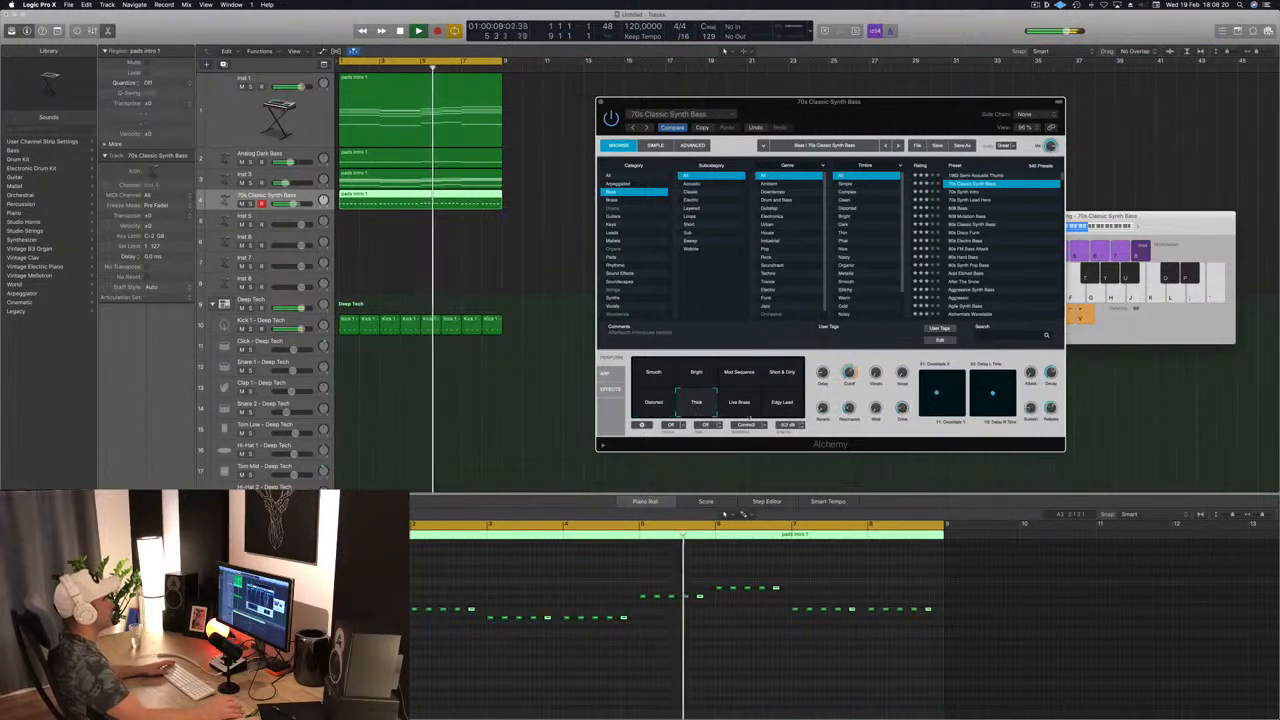
pyautogui.click(739, 408)
pyautogui.click(780, 403)
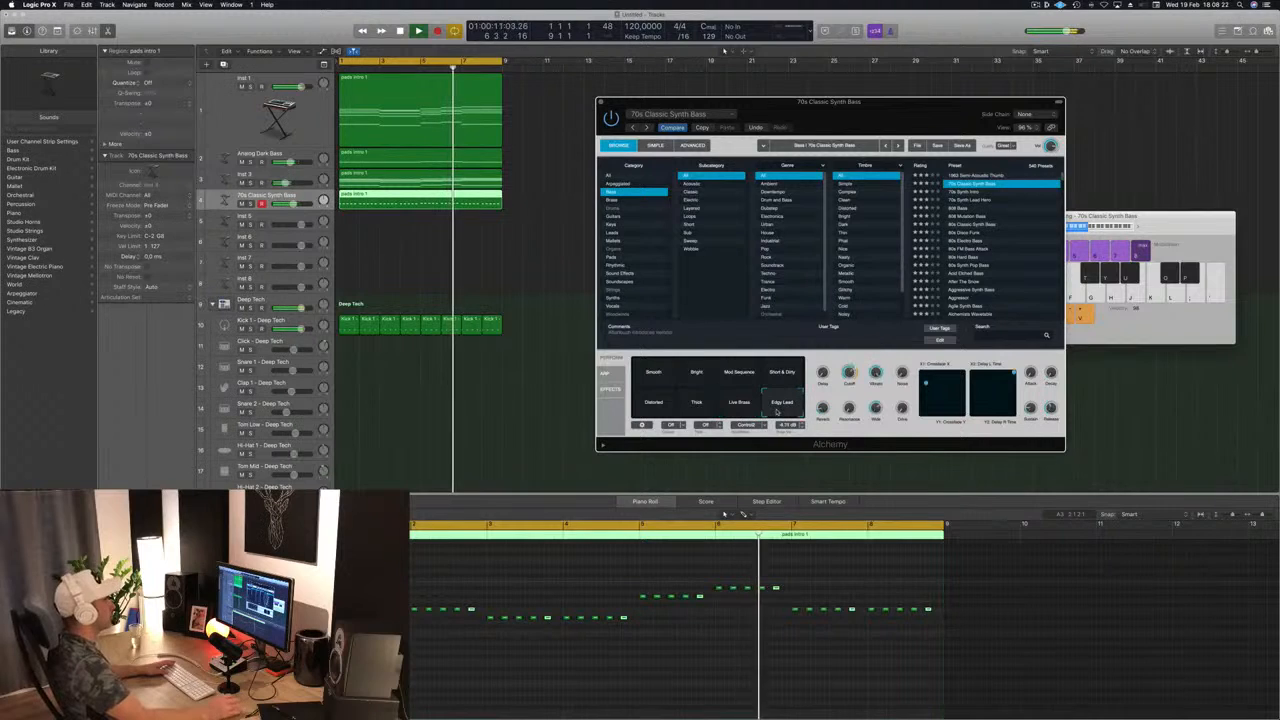
# Compare Alchemy's Short & Dirty and Live Brass variations, keep Short & Dirty for the 70s Classic Synth Bass track and close Alchemy
pyautogui.click(778, 376)
pyautogui.click(742, 406)
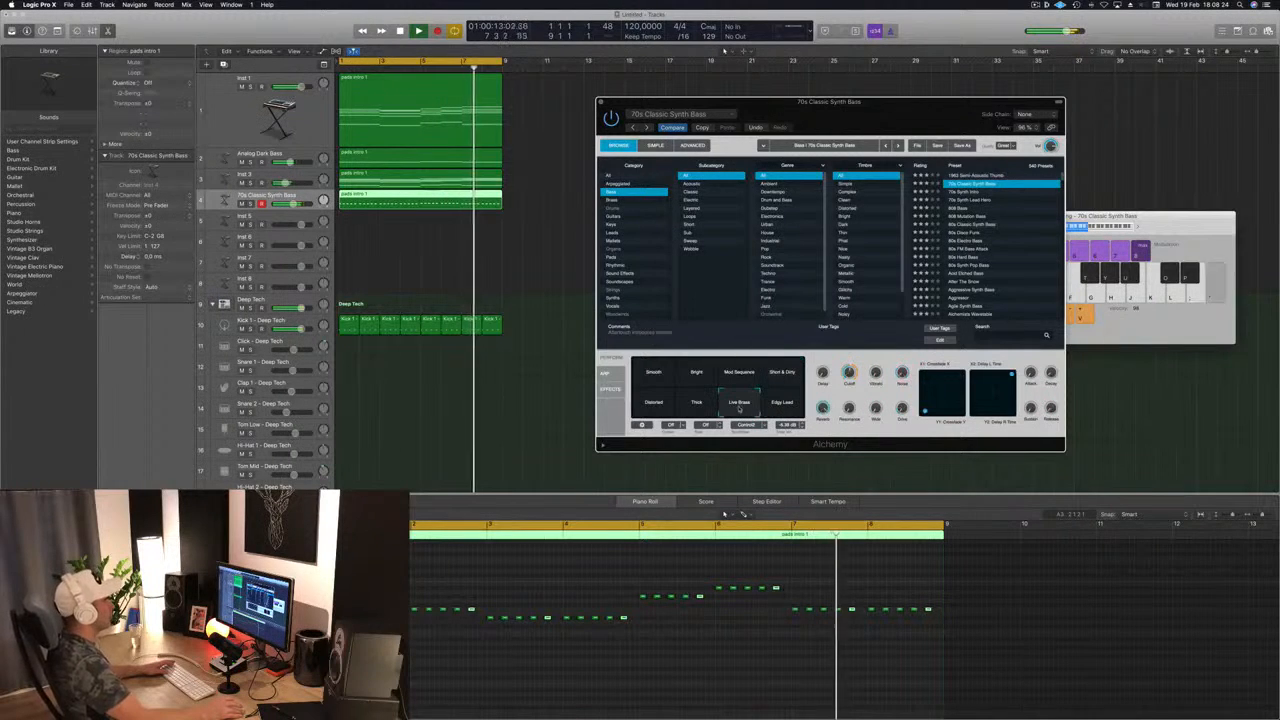
pyautogui.click(776, 380)
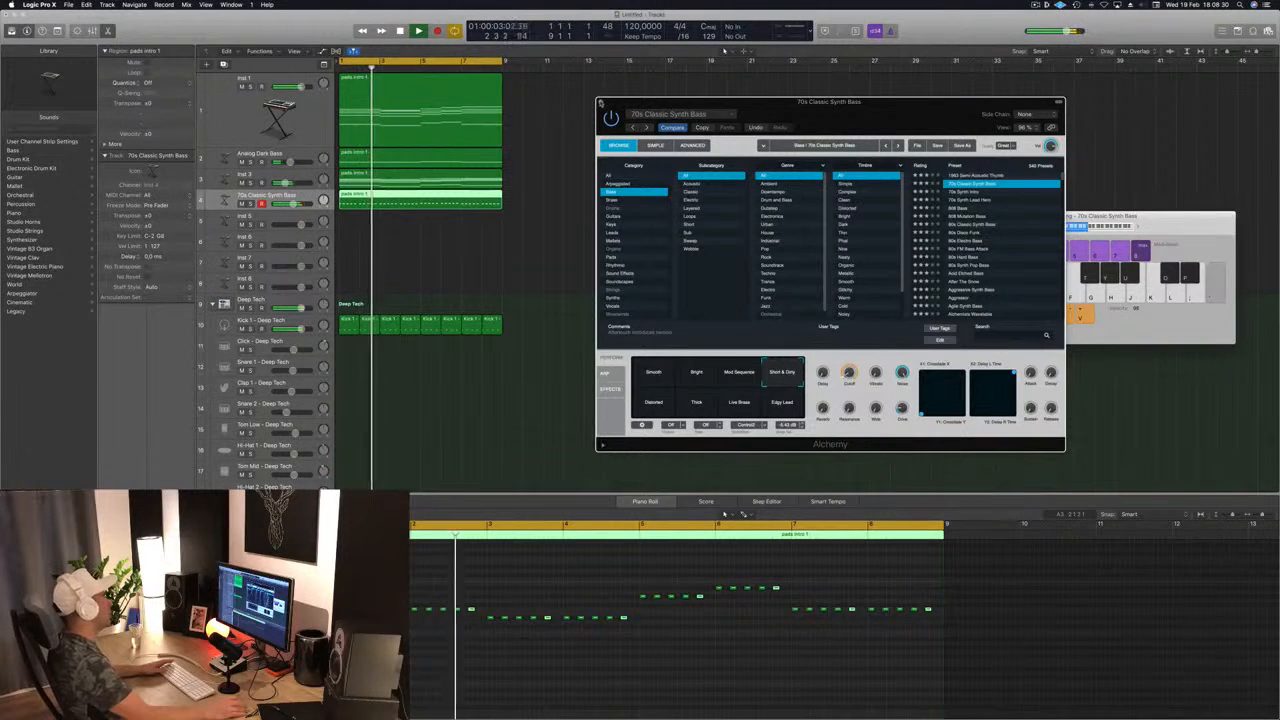
pyautogui.press('super+w')
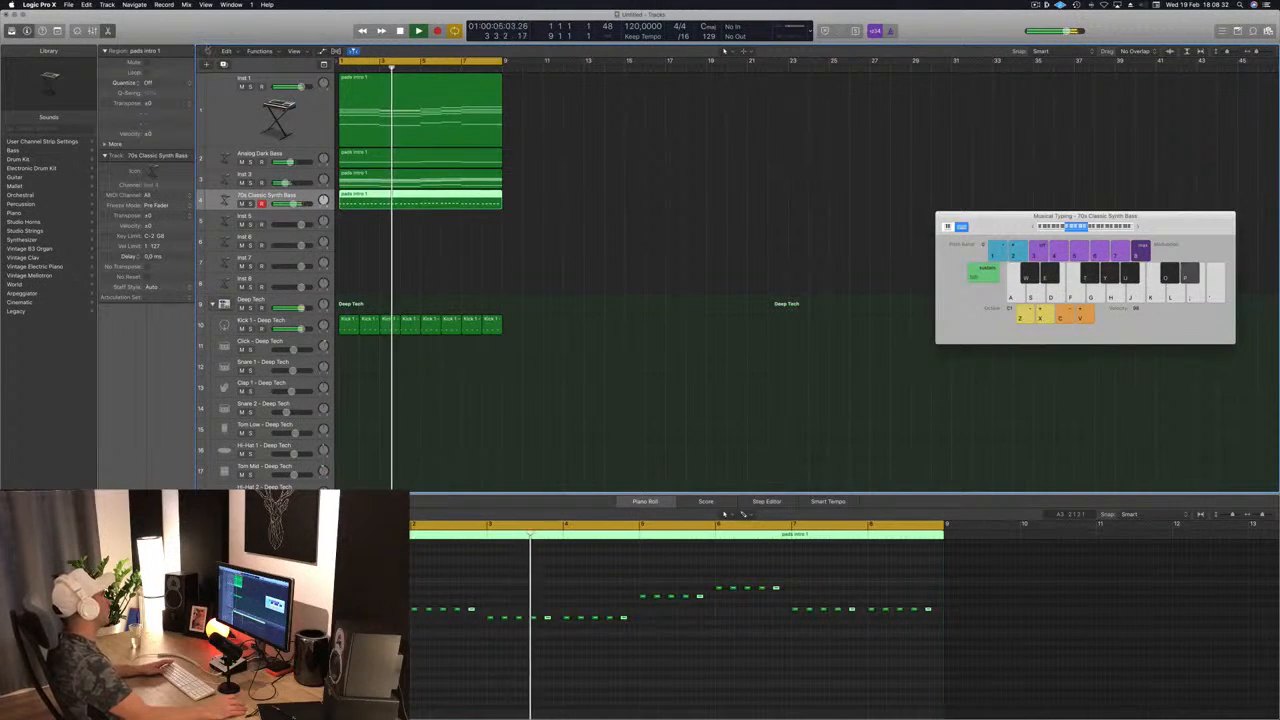
# Duplicate the 70s Classic Synth Bass track, copy its pads intro 1 region onto the duplicate and bring up the duplicate's Alchemy
pyautogui.press('super+d')
pyautogui.moveTo(435, 208); pyautogui.dragTo(378, 224)
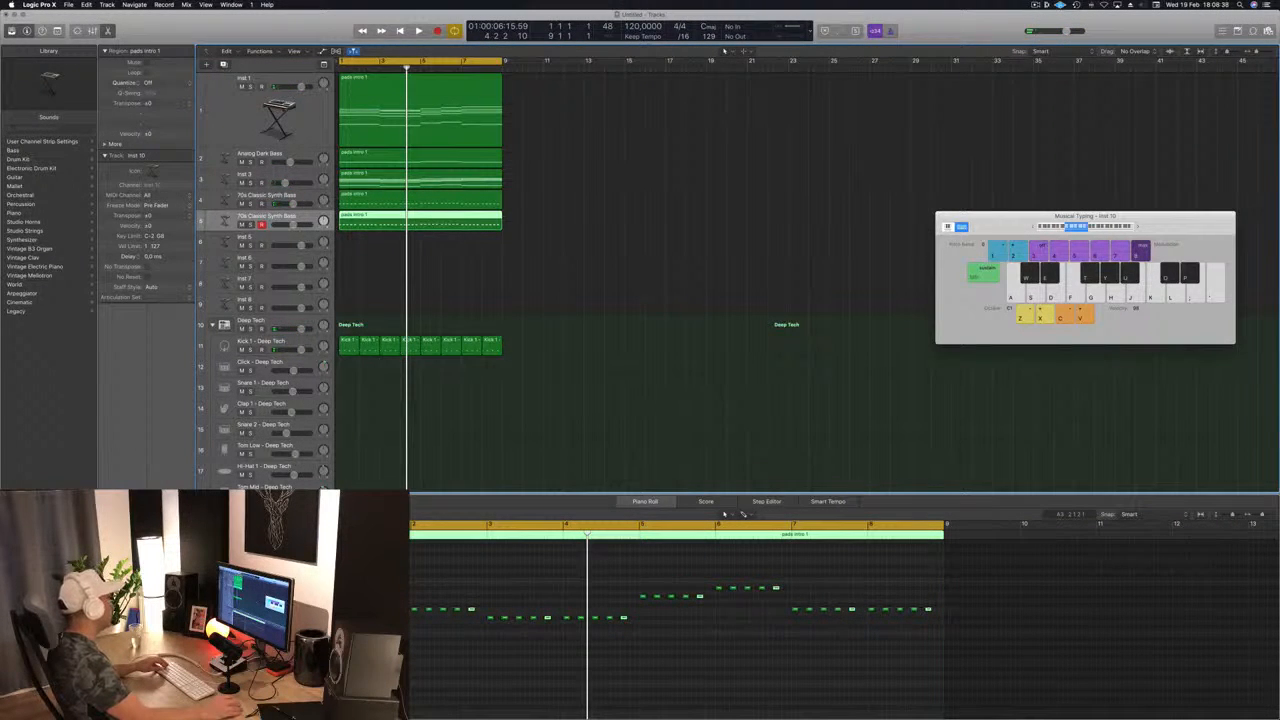
pyautogui.press('v')
pyautogui.moveTo(267, 32); pyautogui.dragTo(865, 89)
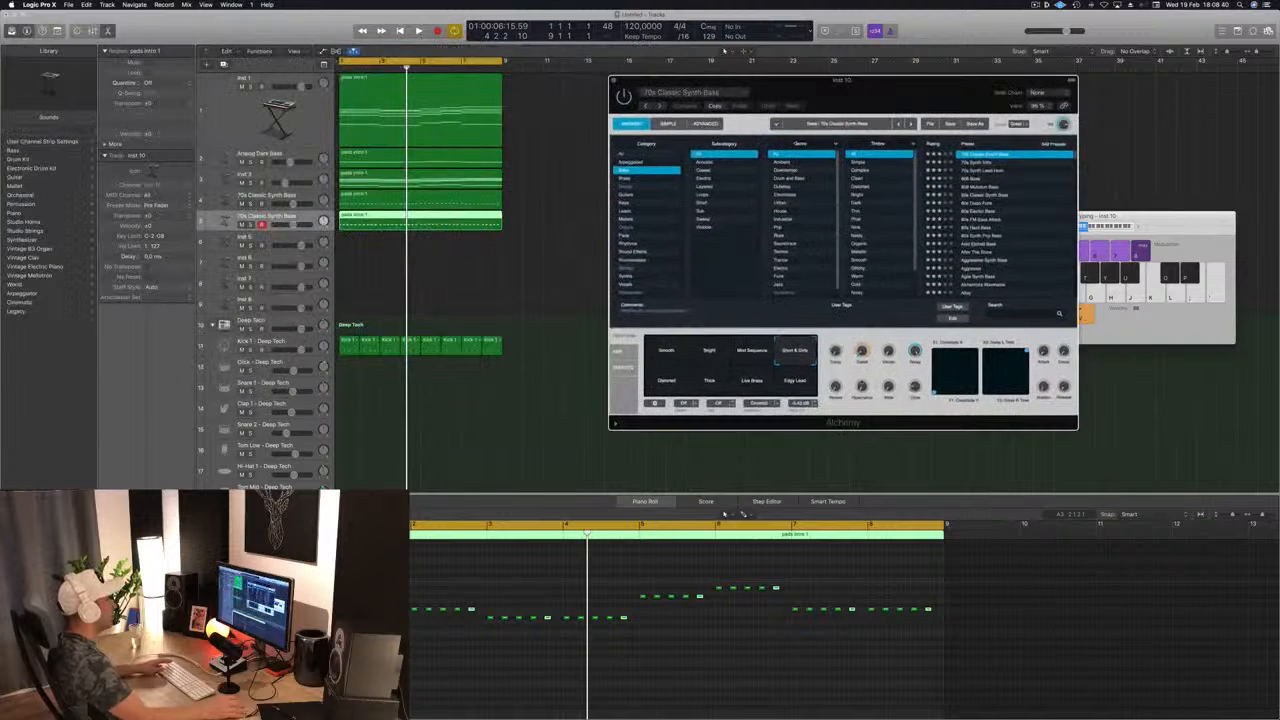
# Switch the duplicate track's Alchemy to the Live Brass variation and lower the track's volume slightly during playback from the beginning
pyautogui.press('Return')
pyautogui.press('space')
pyautogui.moveTo(804, 97); pyautogui.dragTo(1037, 161)
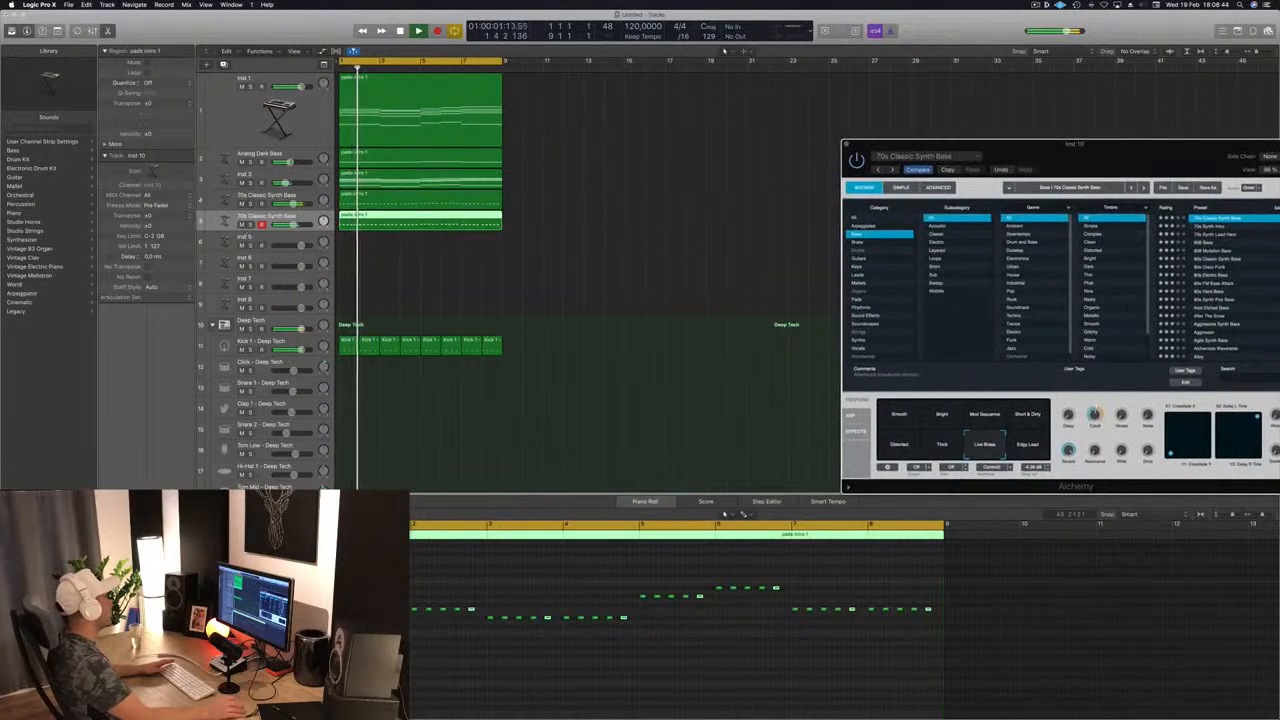
pyautogui.moveTo(293, 225); pyautogui.dragTo(294, 225)
pyautogui.press('Return')
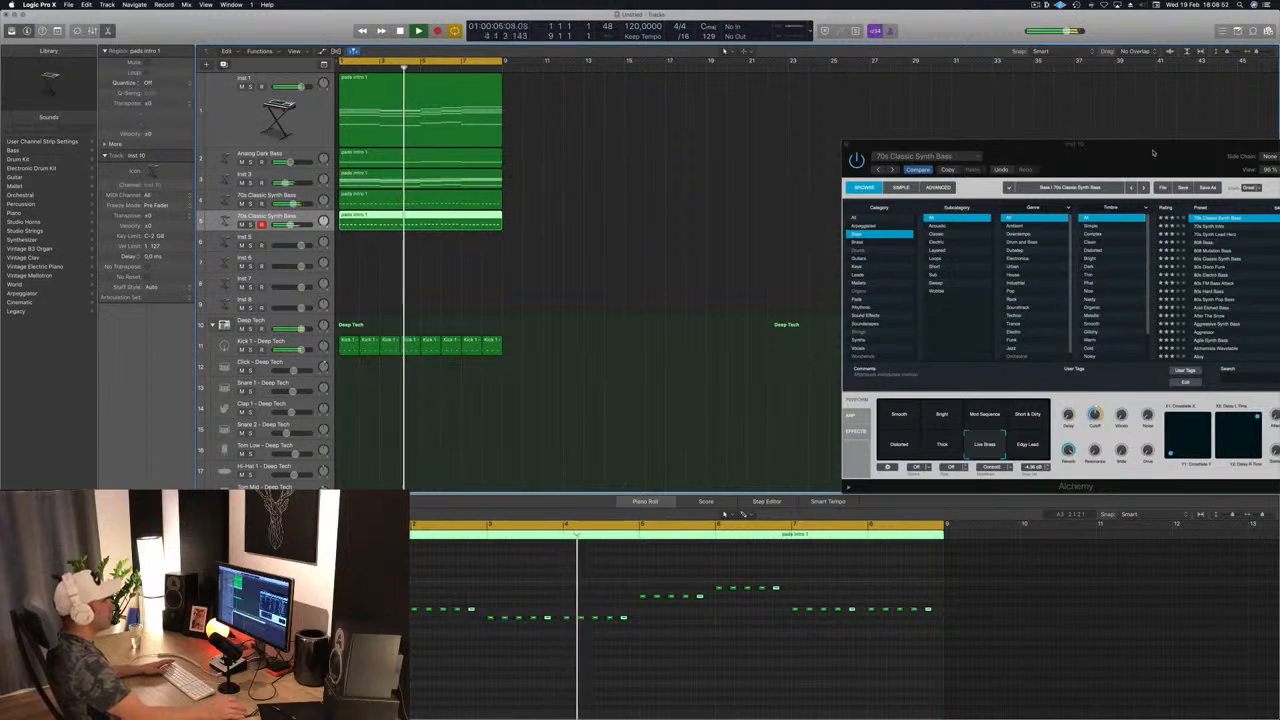
# Adjust the Delay, Cutoff and Noise controls of the duplicate track's Live Brass sound during playback
pyautogui.press('super+k')
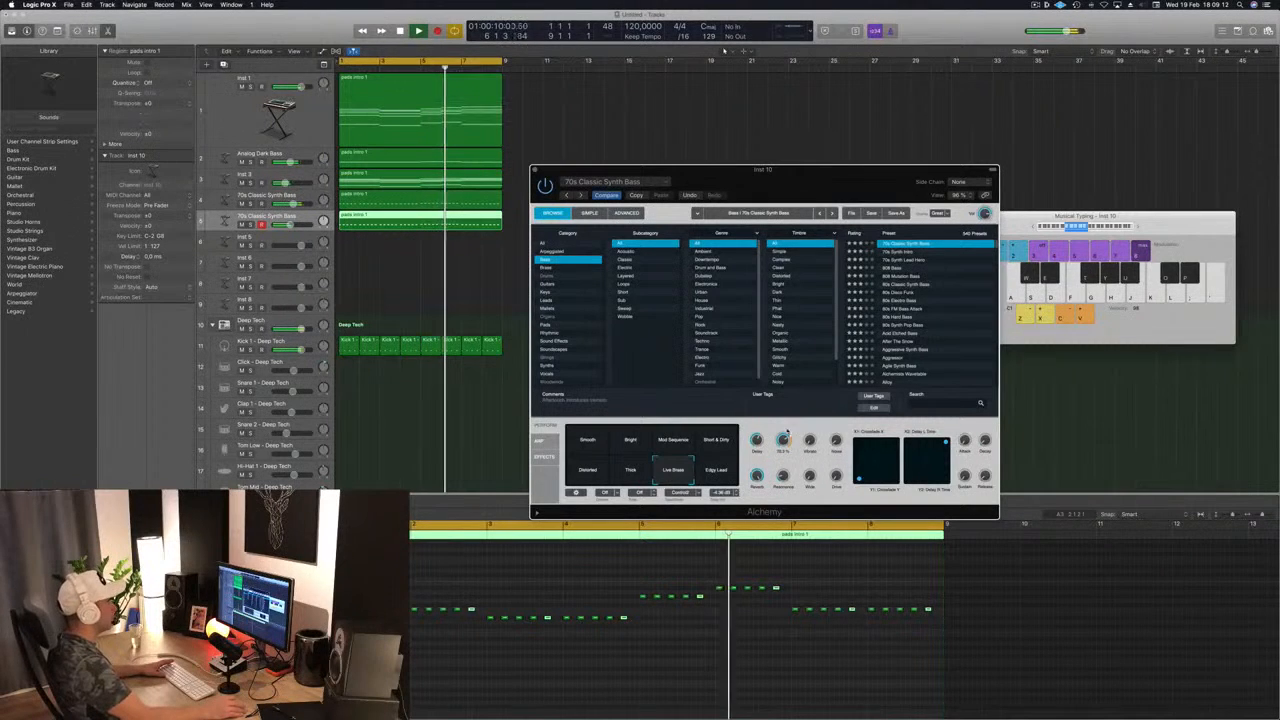
pyautogui.moveTo(810, 190); pyautogui.dragTo(880, 168)
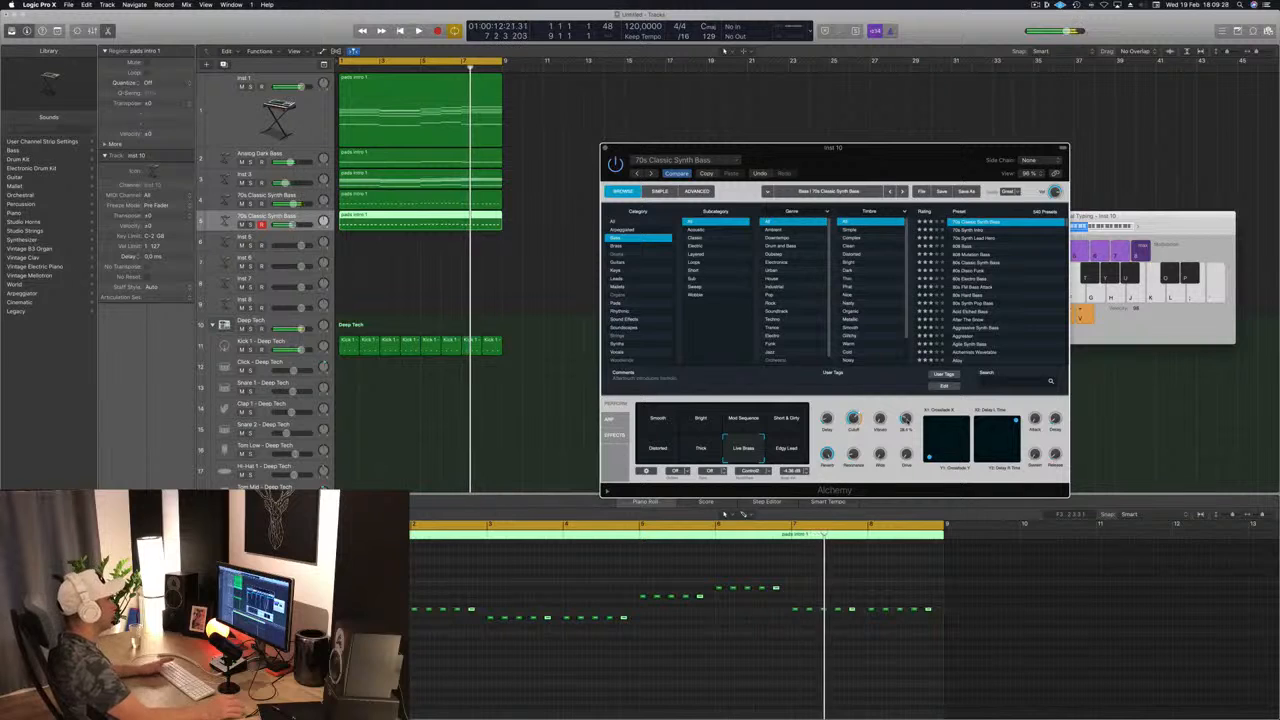
pyautogui.press('Return')
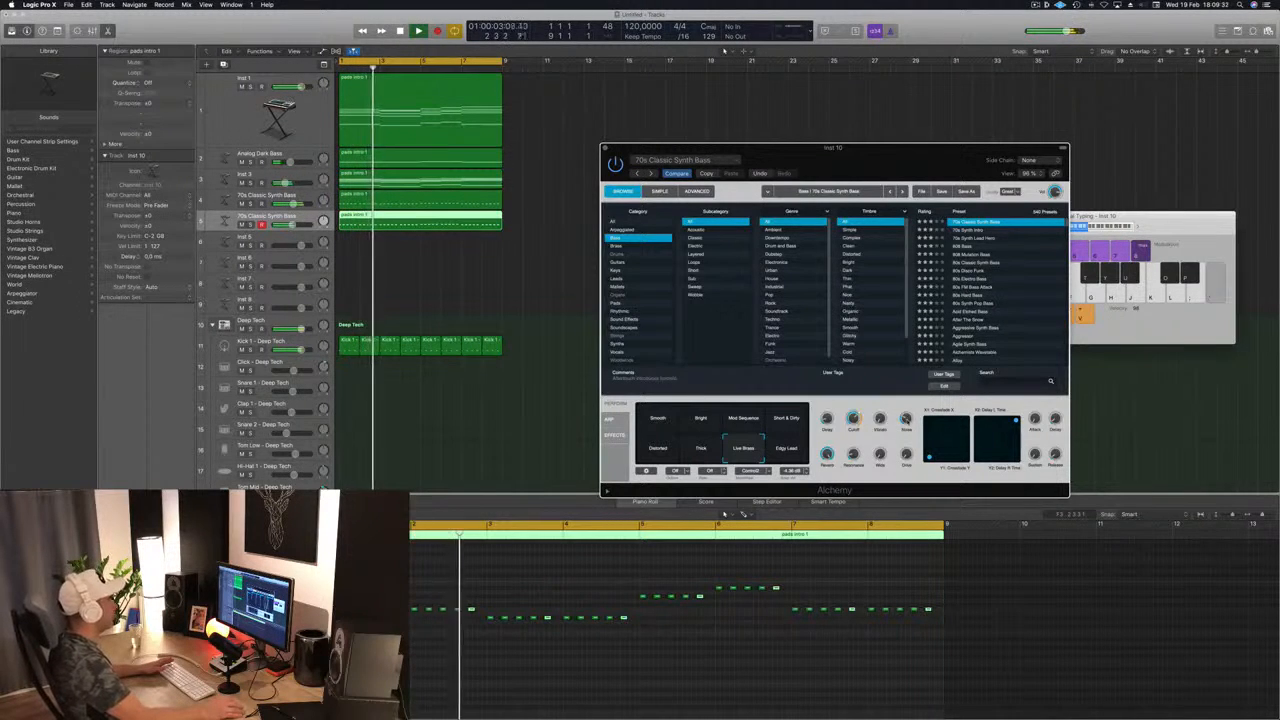
# Lengthen the last note of each bar in the duplicate bass region and replay the result from the beginning
pyautogui.press('space')
pyautogui.press('Return')
pyautogui.press('space')
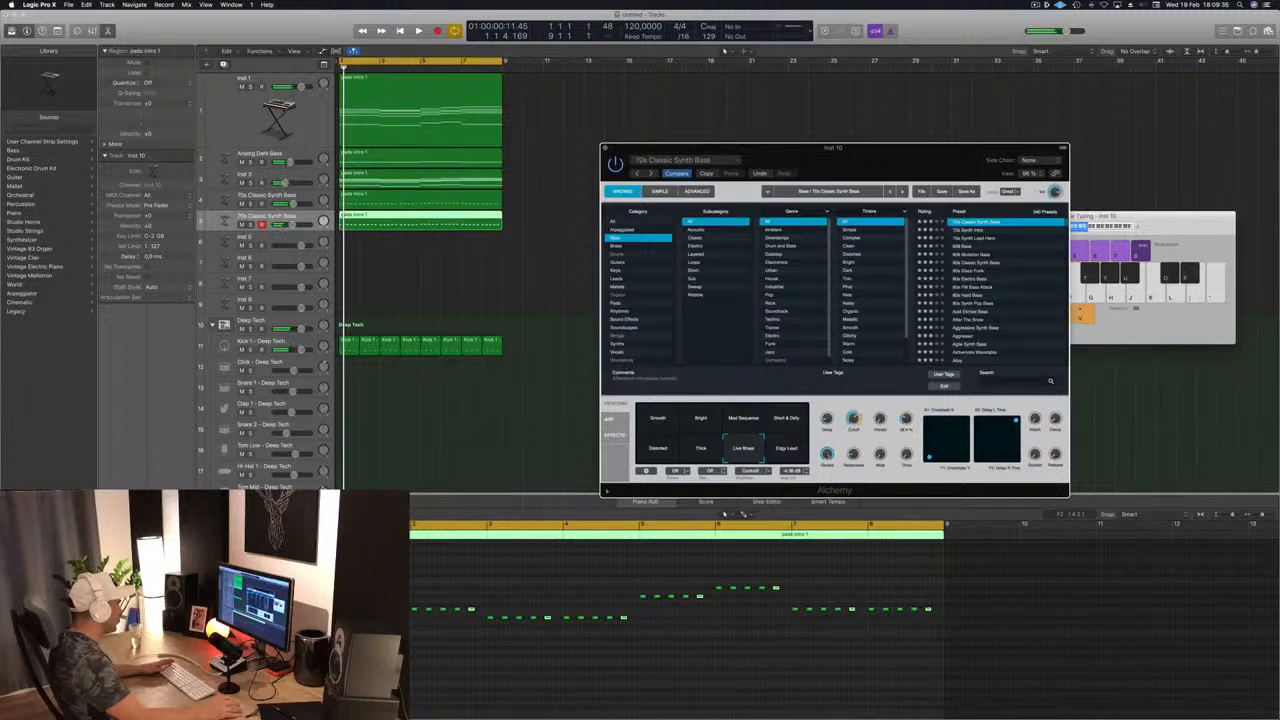
pyautogui.moveTo(398, 609); pyautogui.dragTo(405, 609)
pyautogui.press('space')
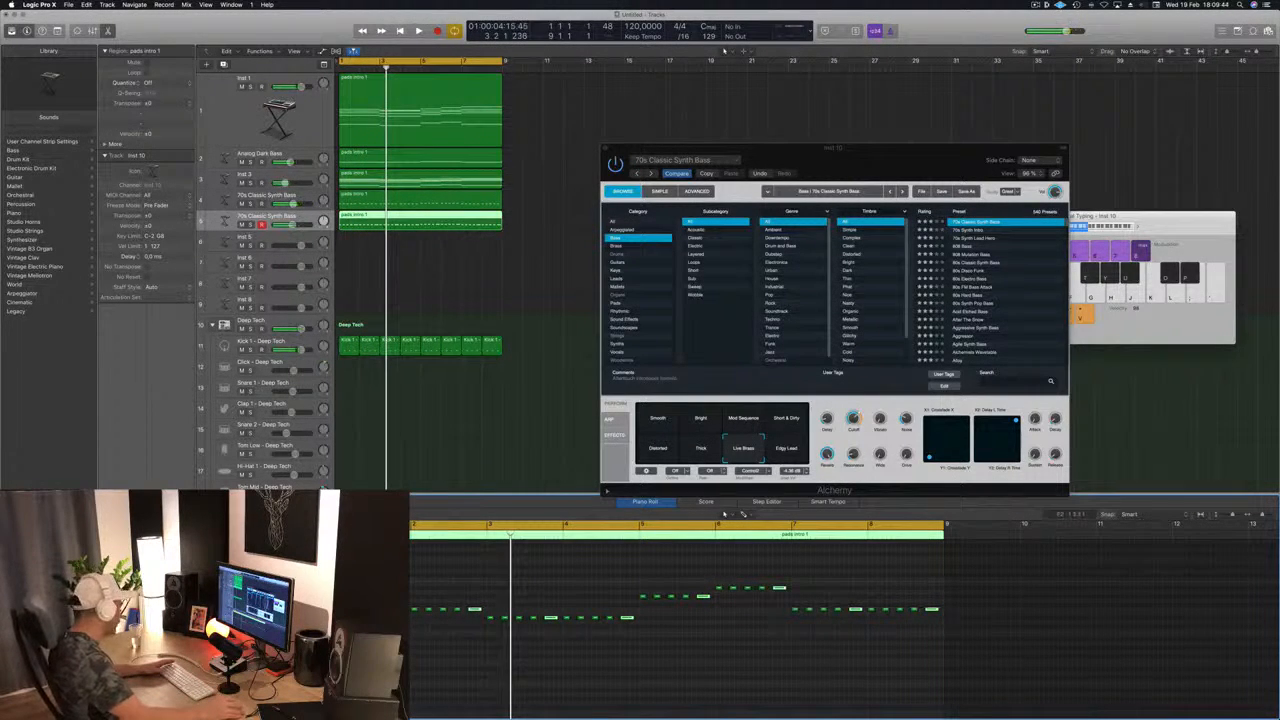
pyautogui.press('space')
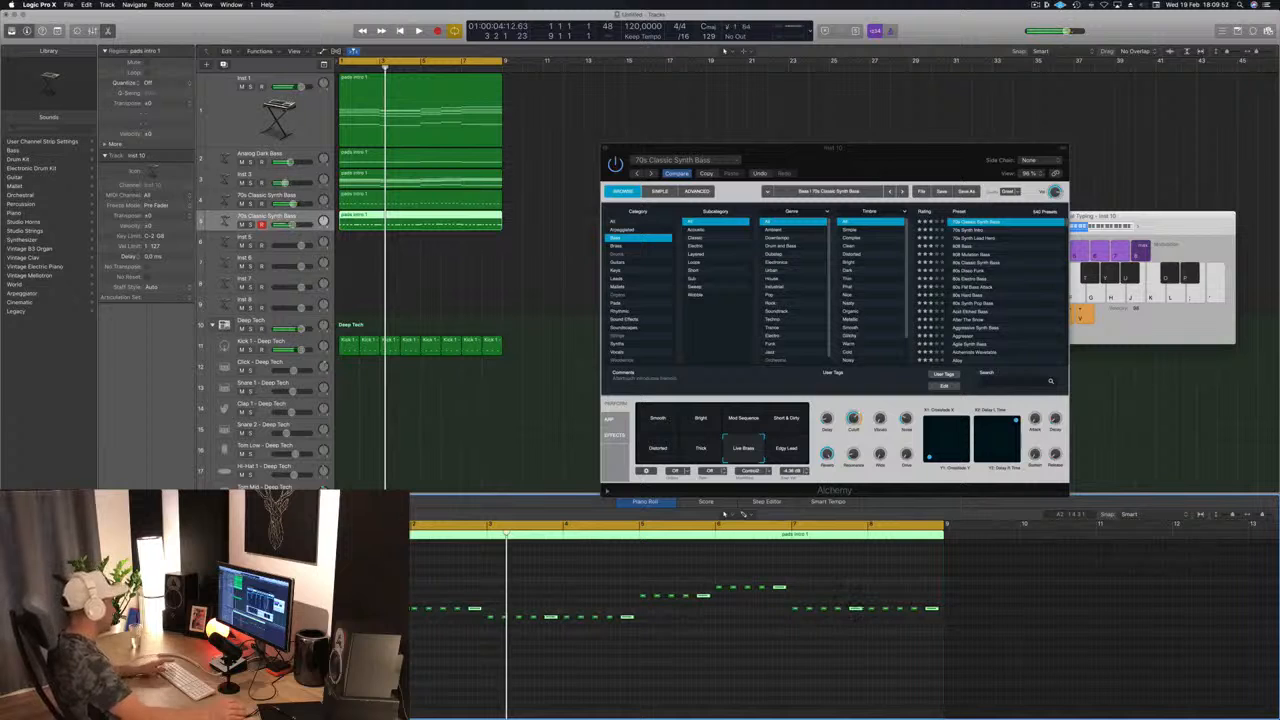
pyautogui.press('Return')
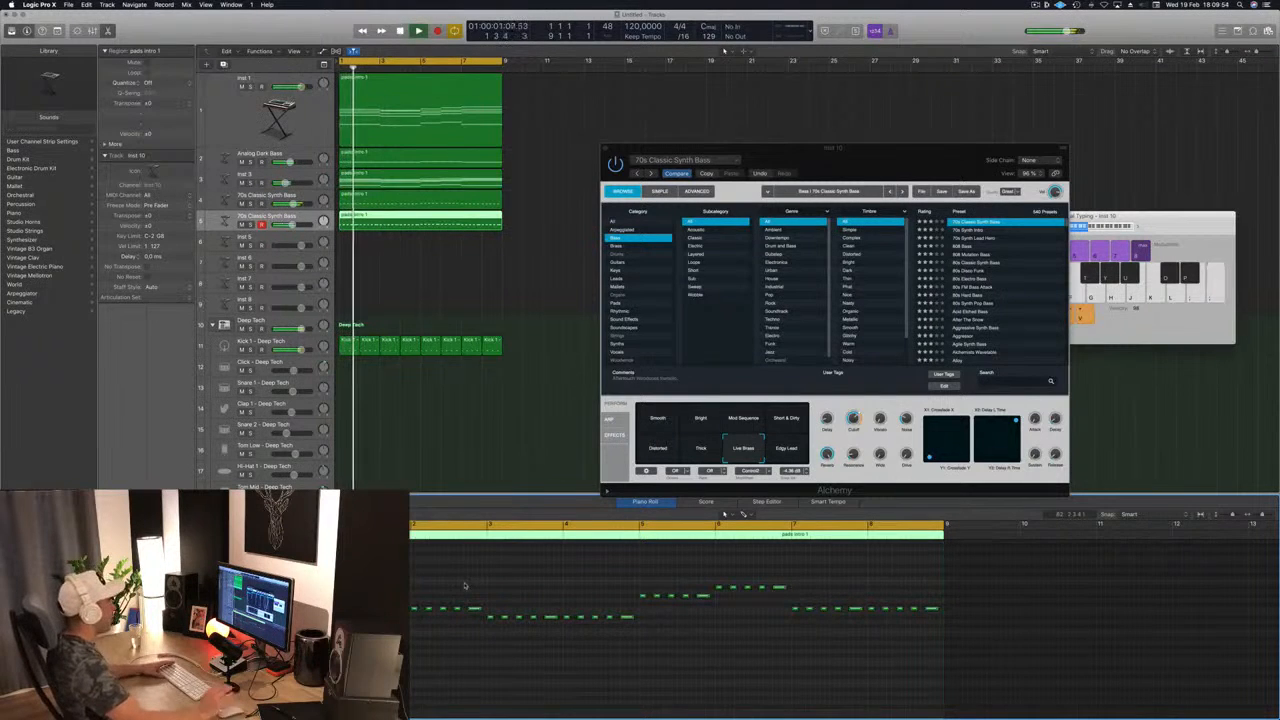
# Fine-tune the Cutoff of the duplicate track's Live Brass sound while the loop plays, and close Alchemy
pyautogui.moveTo(893, 149); pyautogui.dragTo(853, 244)
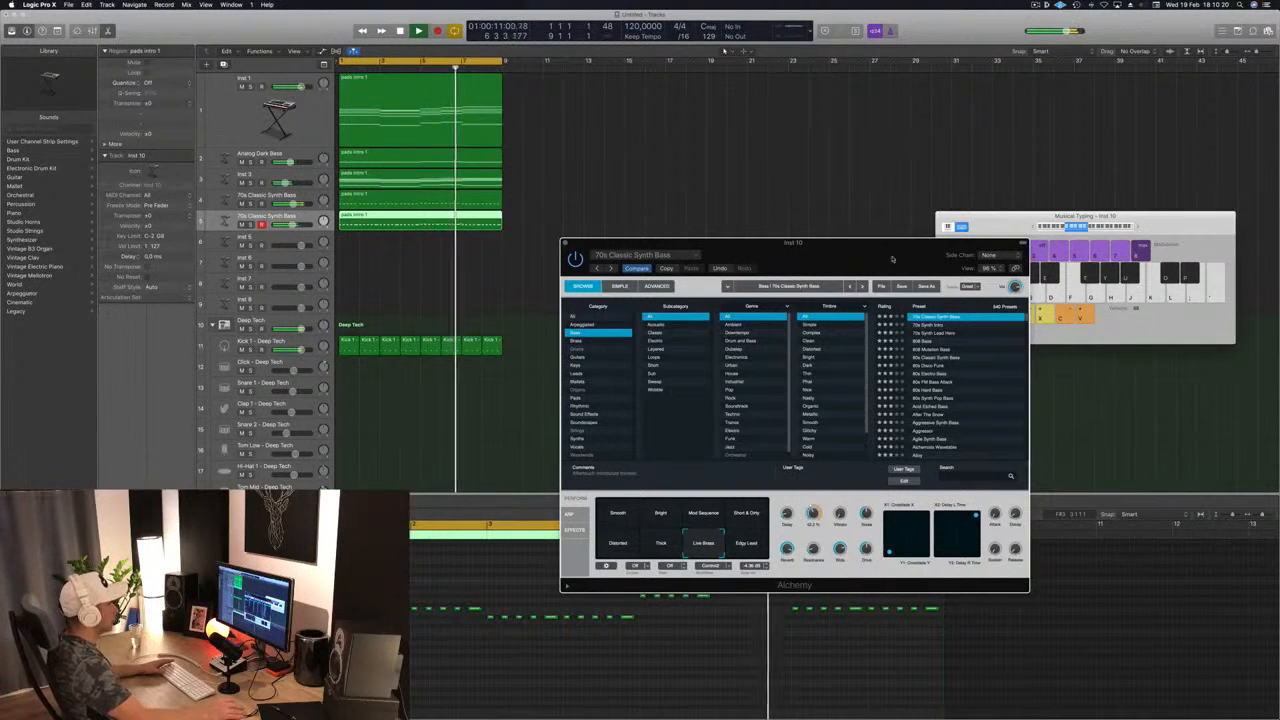
pyautogui.moveTo(881, 260)
pyautogui.mouseDown()
pyautogui.moveTo(807, 293)
pyautogui.moveTo(901, 272)
pyautogui.mouseUp()
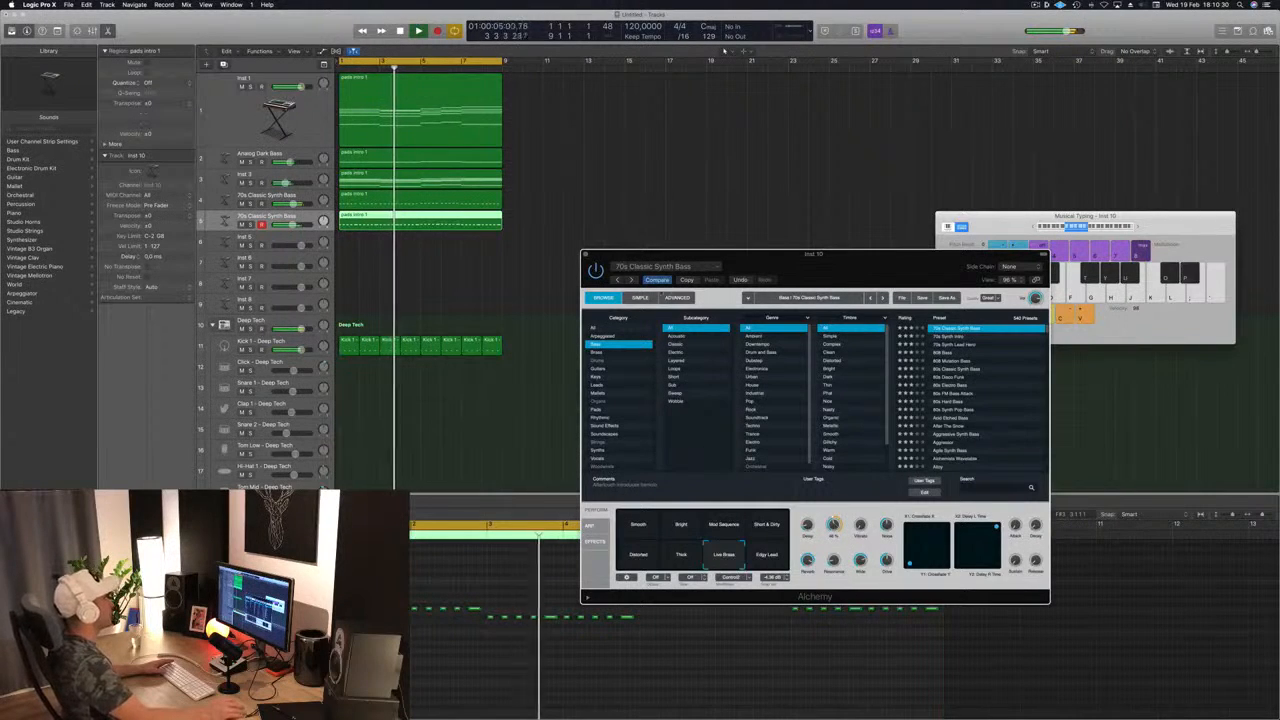
pyautogui.click(586, 256)
# Replay the loop from the beginning, deselect the region and lower the duplicate bass track's volume slightly
pyautogui.press('space')
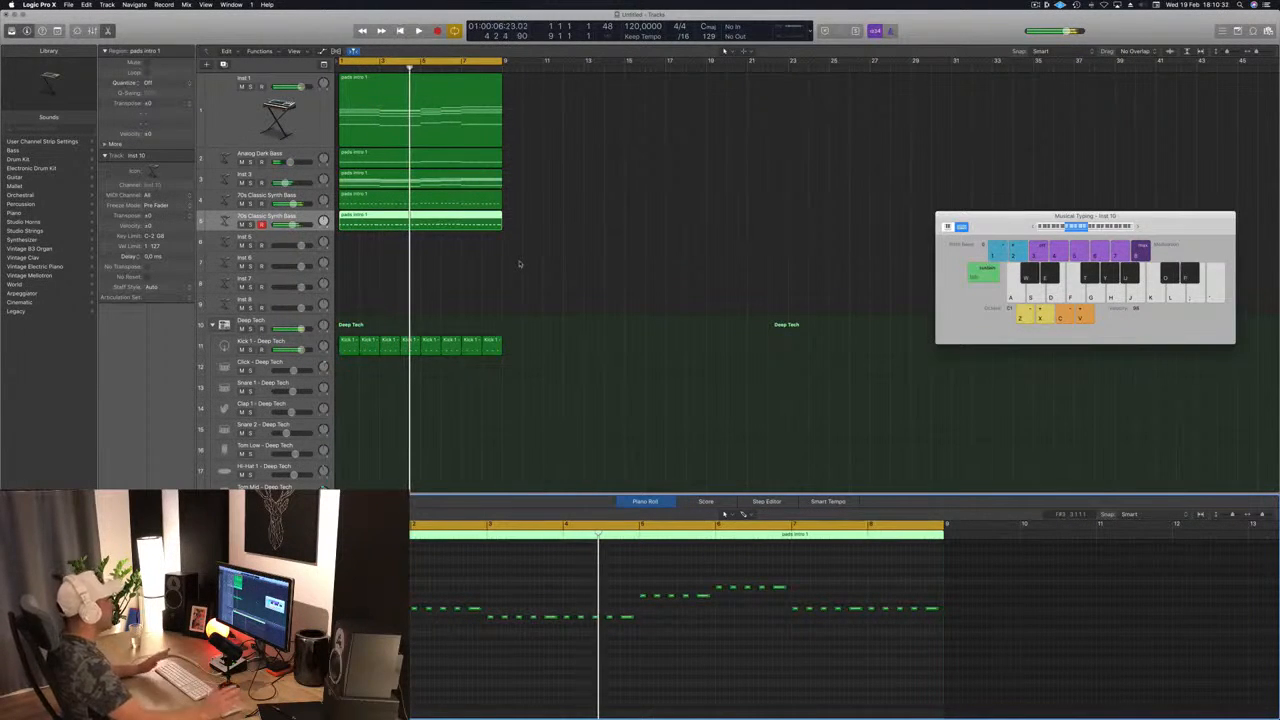
pyautogui.press('space')
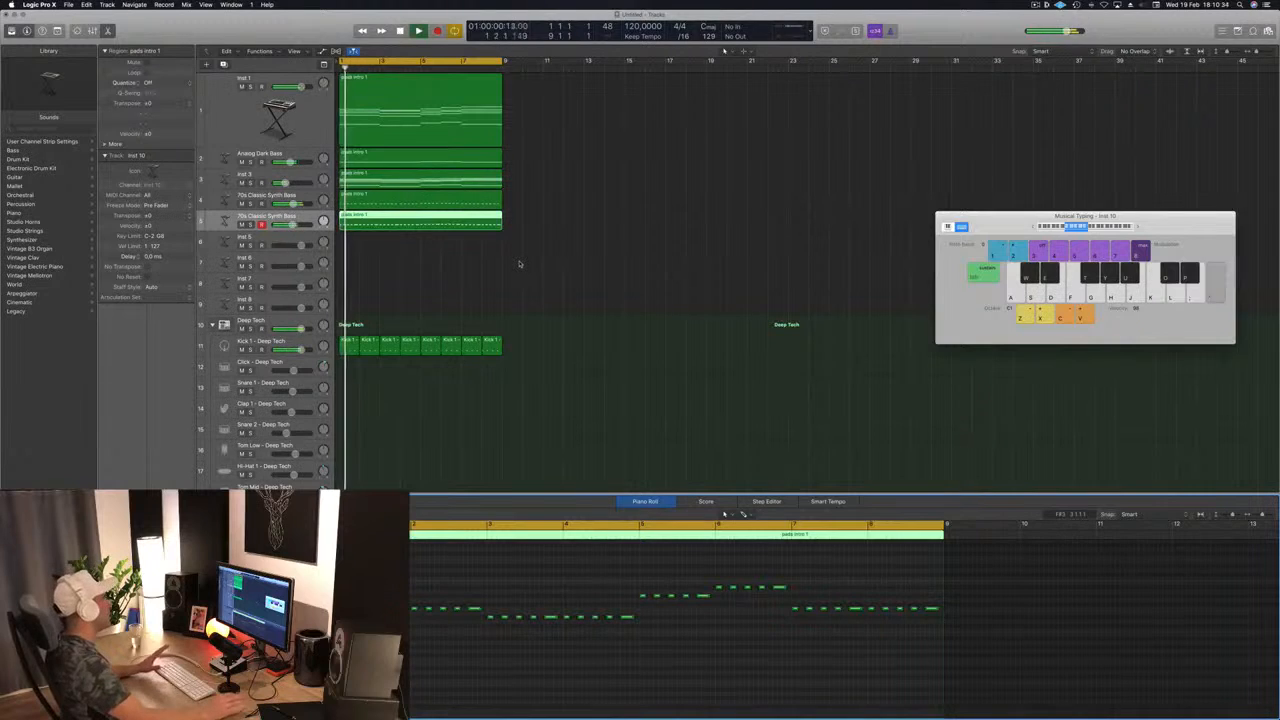
pyautogui.click(540, 266)
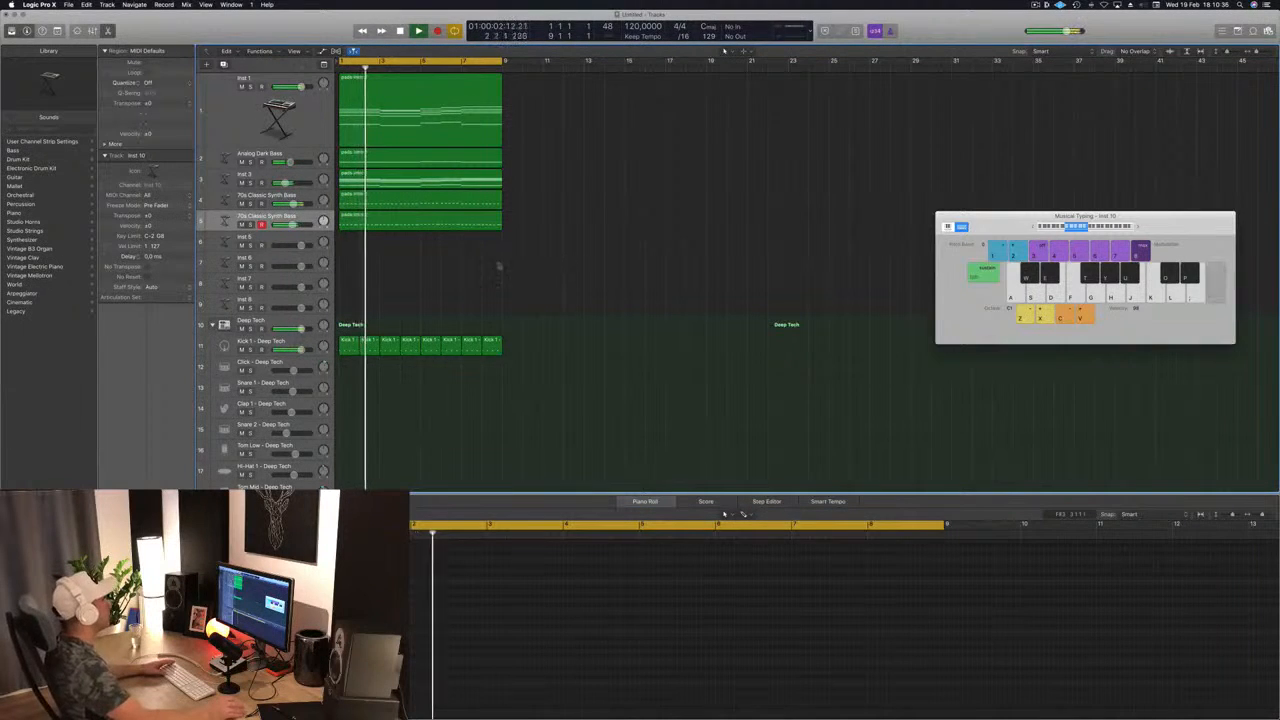
pyautogui.moveTo(294, 226); pyautogui.dragTo(290, 226)
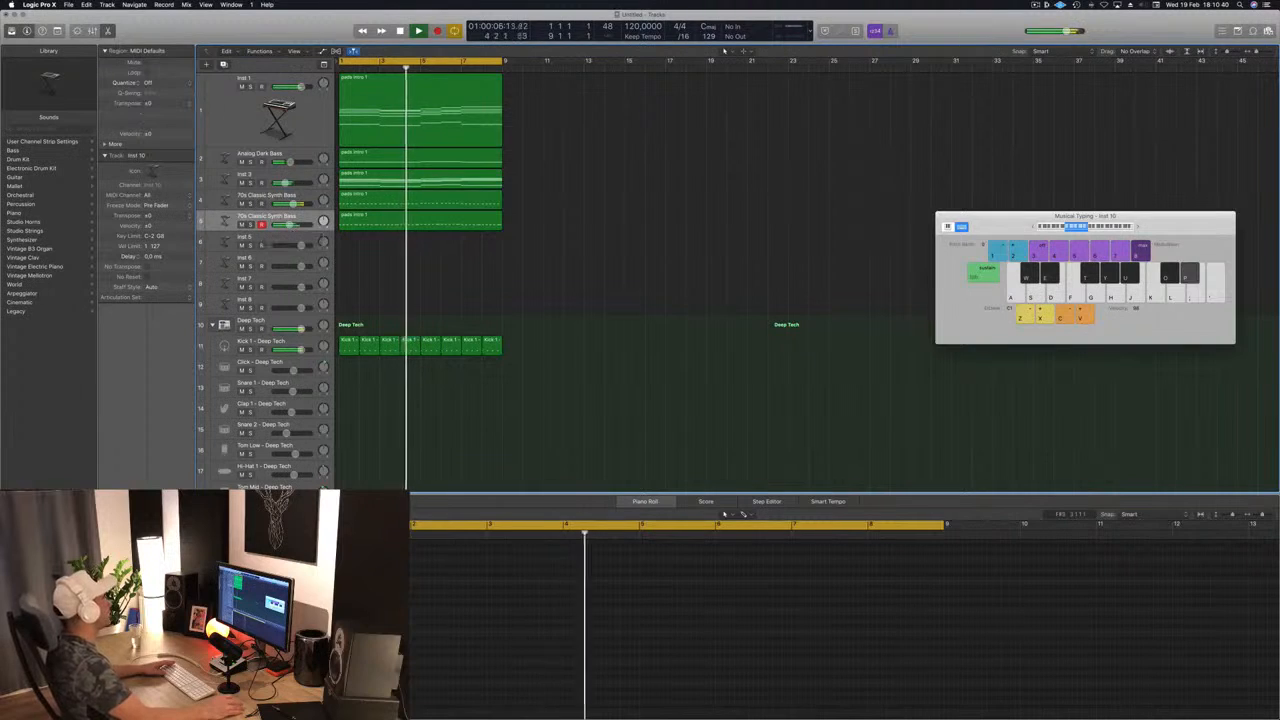
# Enable the high cut band in the Inst 1 track's Channel EQ and set it to 550 Hz with a 48 dB/Oct slope
pyautogui.click(238, 114)
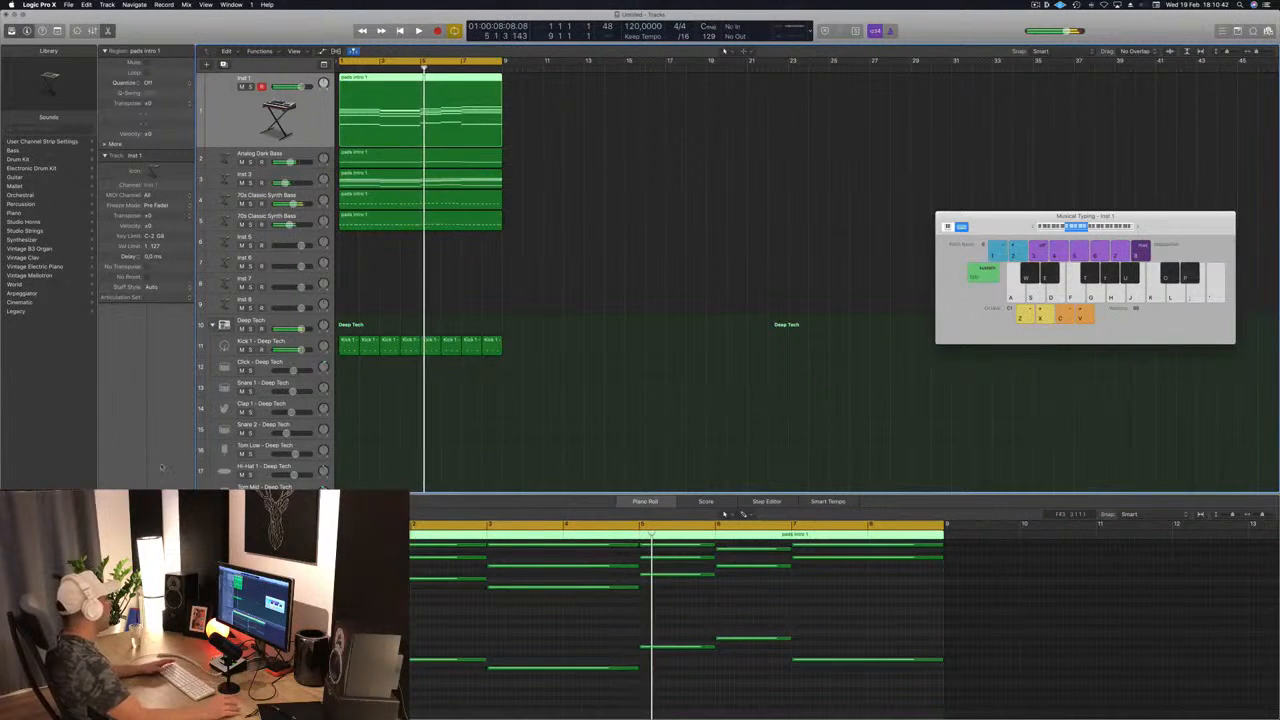
pyautogui.press('Return')
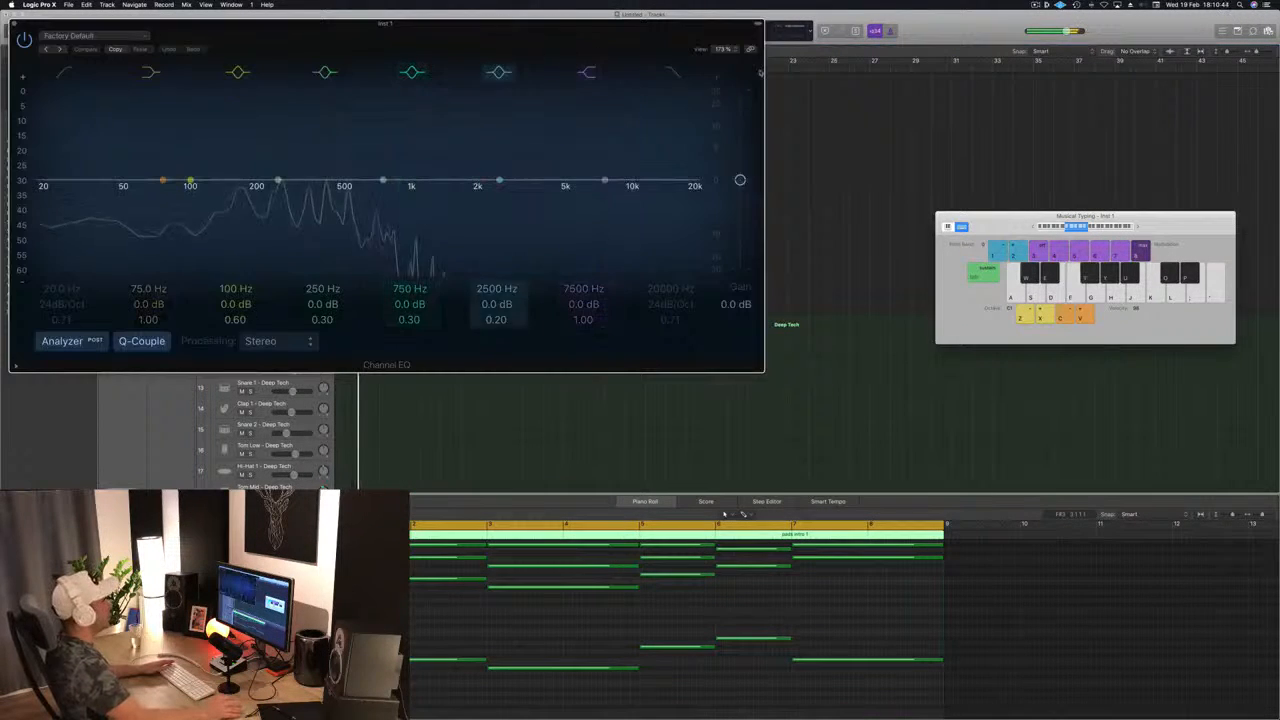
pyautogui.click(669, 75)
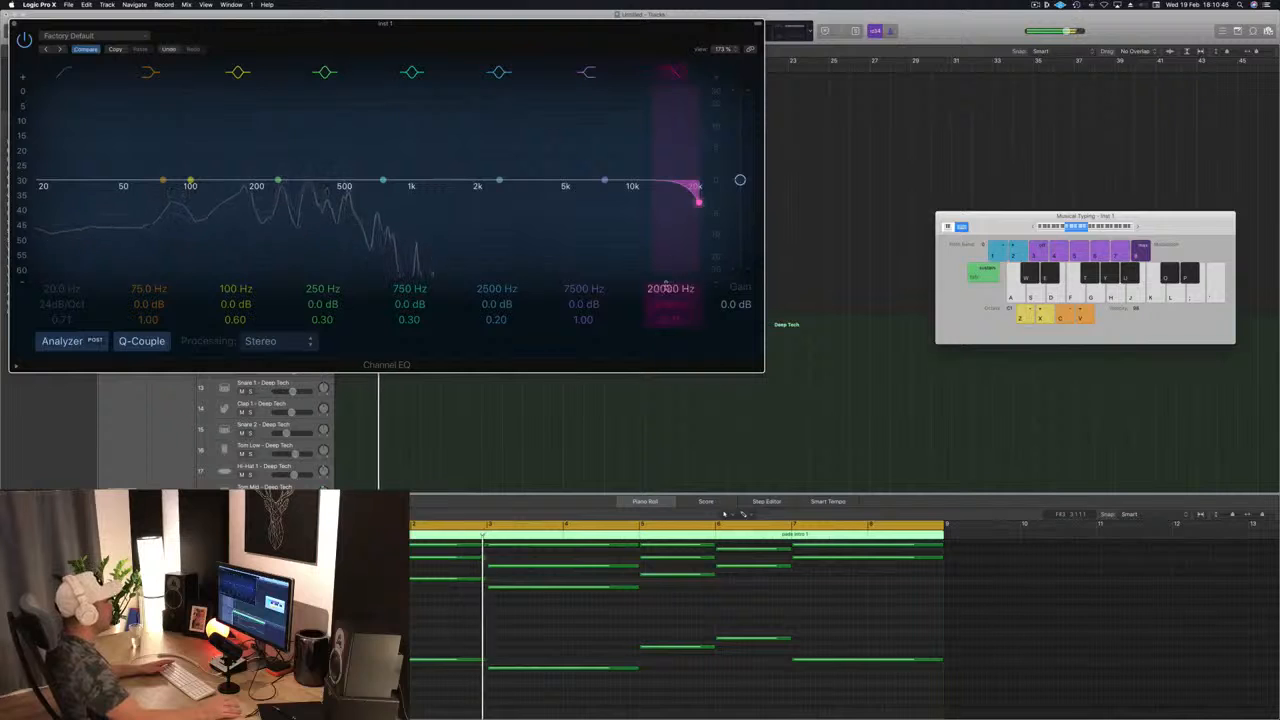
pyautogui.moveTo(698, 200); pyautogui.dragTo(347, 202)
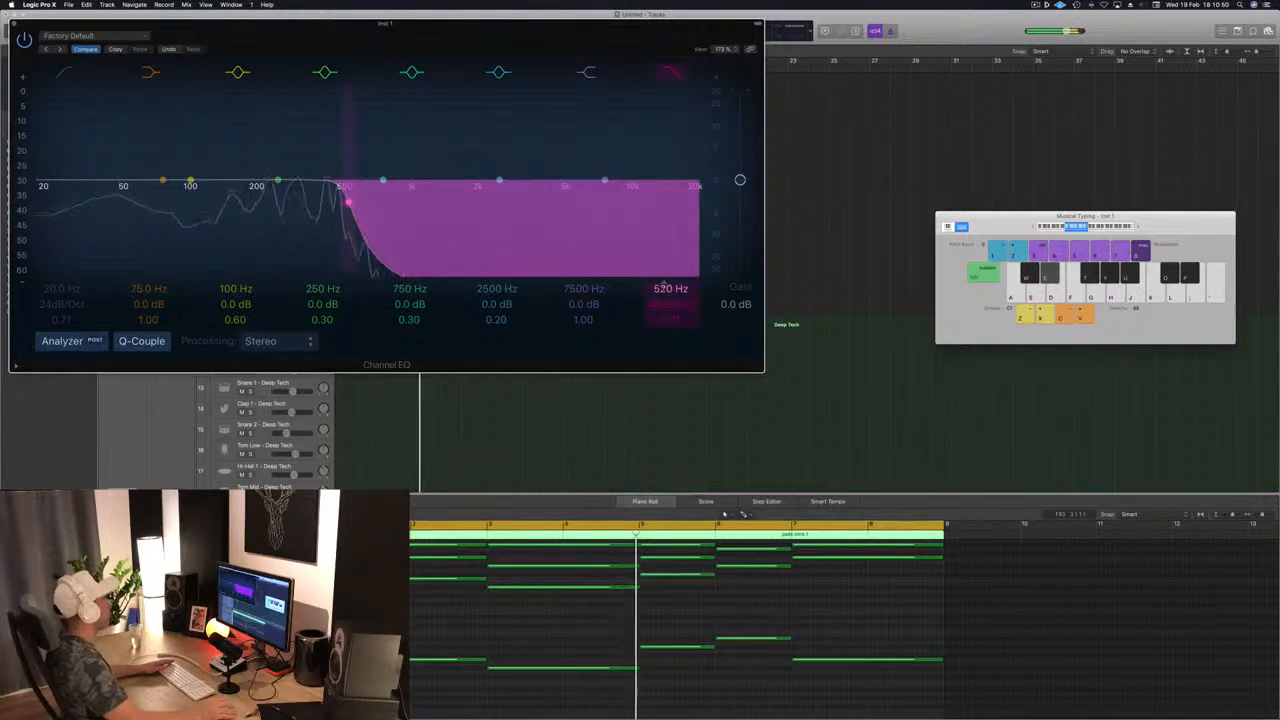
pyautogui.moveTo(524, 49); pyautogui.dragTo(951, 120)
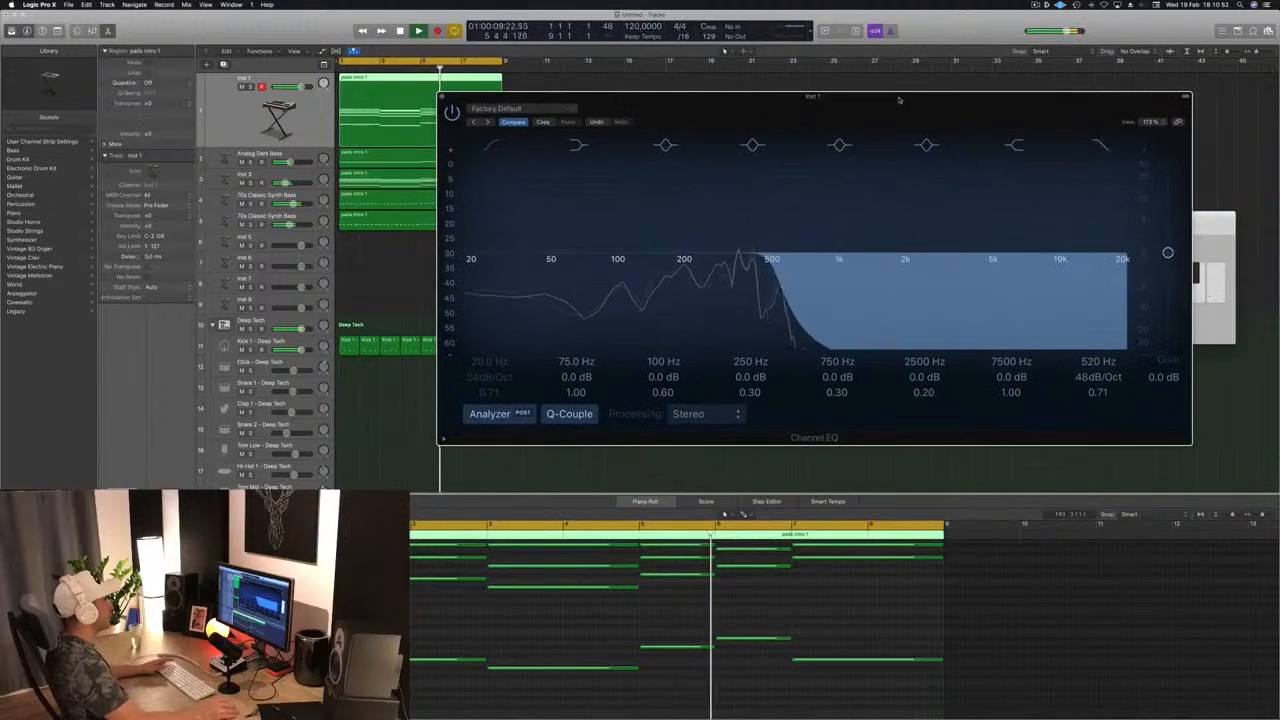
pyautogui.moveTo(776, 275); pyautogui.dragTo(782, 275)
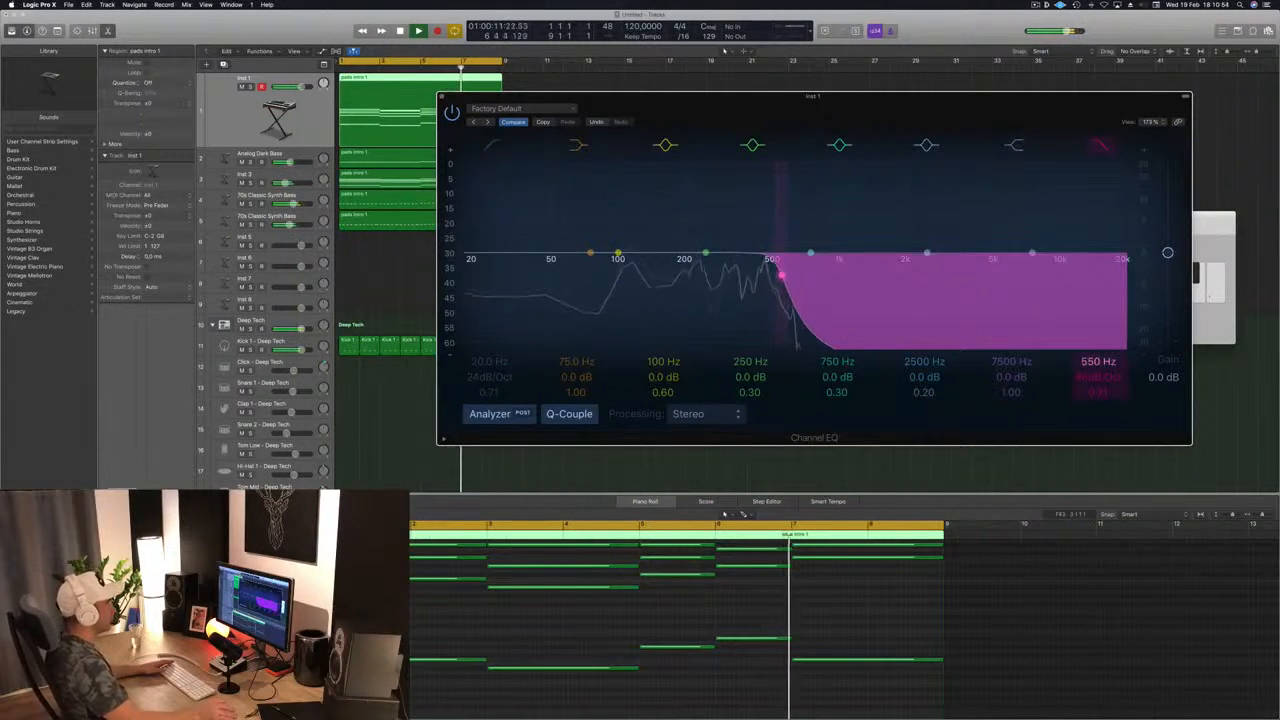
# Enable the low cut band in Inst 1's Channel EQ, raise its frequency to remove the low end and close the EQ
pyautogui.press('space')
pyautogui.press('space')
pyautogui.click(492, 145)
pyautogui.moveTo(471, 258); pyautogui.dragTo(655, 252)
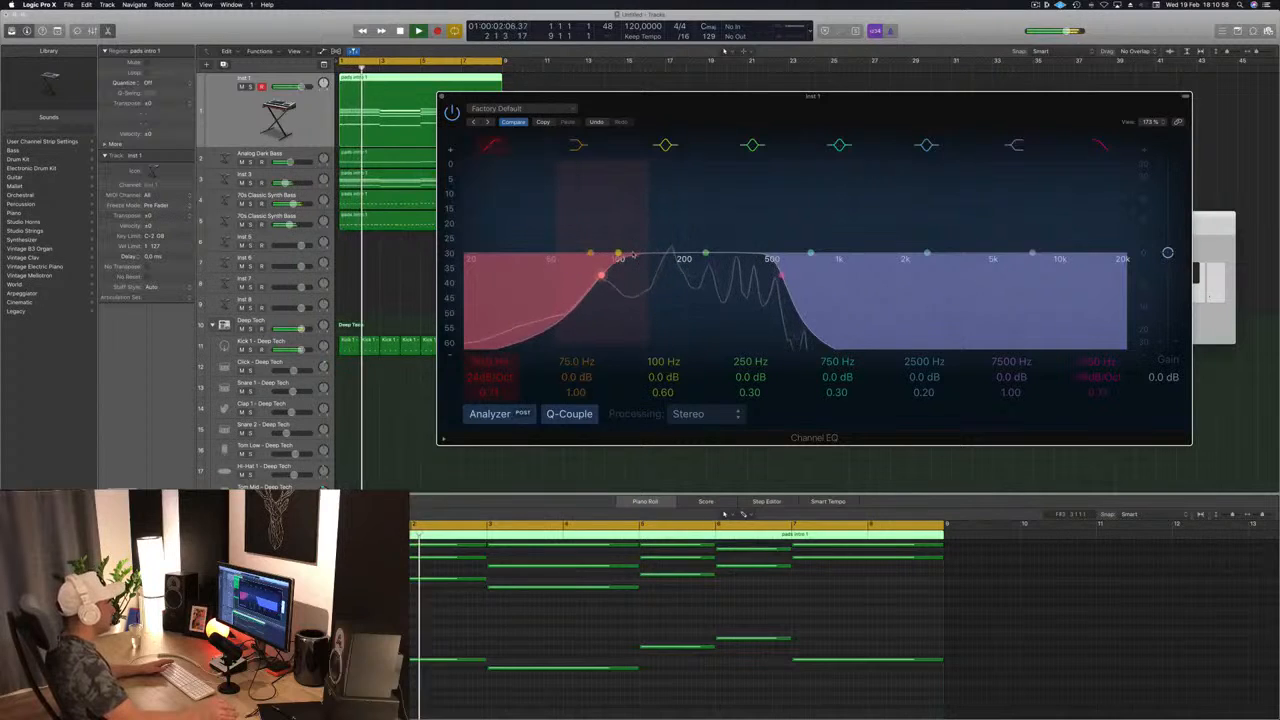
pyautogui.moveTo(706, 109); pyautogui.dragTo(592, 173)
pyautogui.click(318, 159)
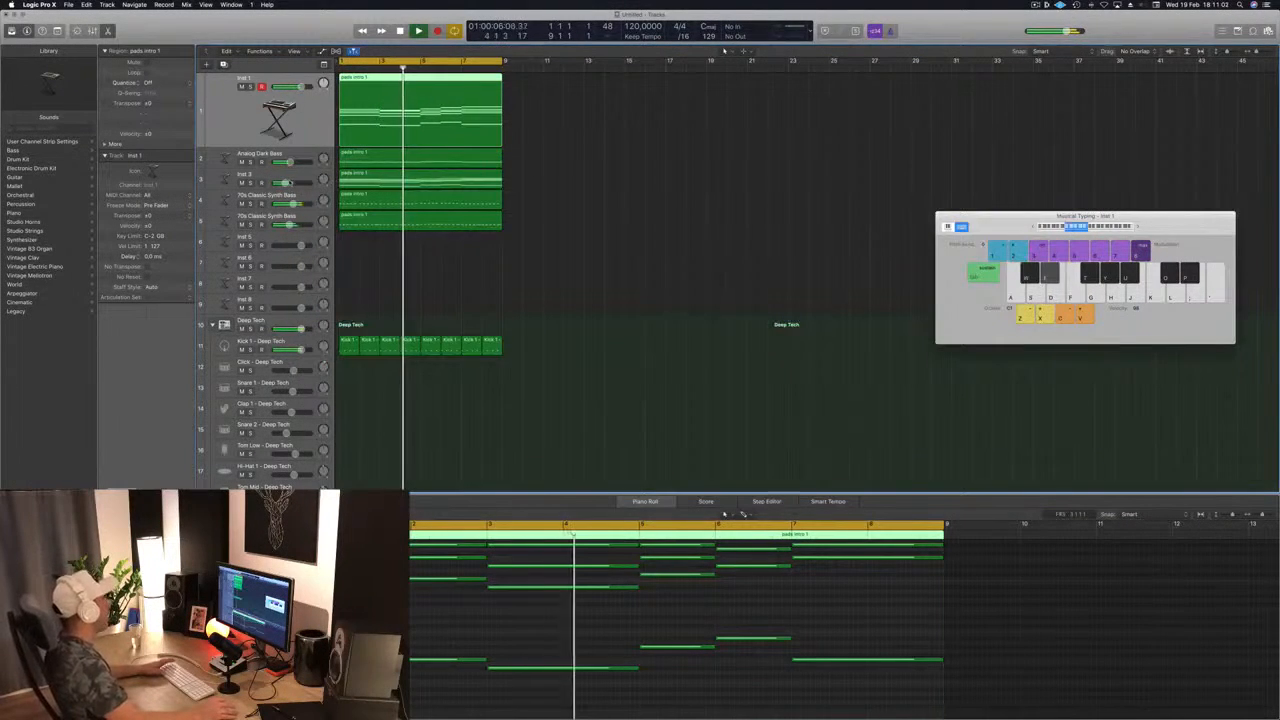
# Solo the Inst 3 track and listen to its pad chords from the beginning
pyautogui.click(270, 176)
pyautogui.press('Return')
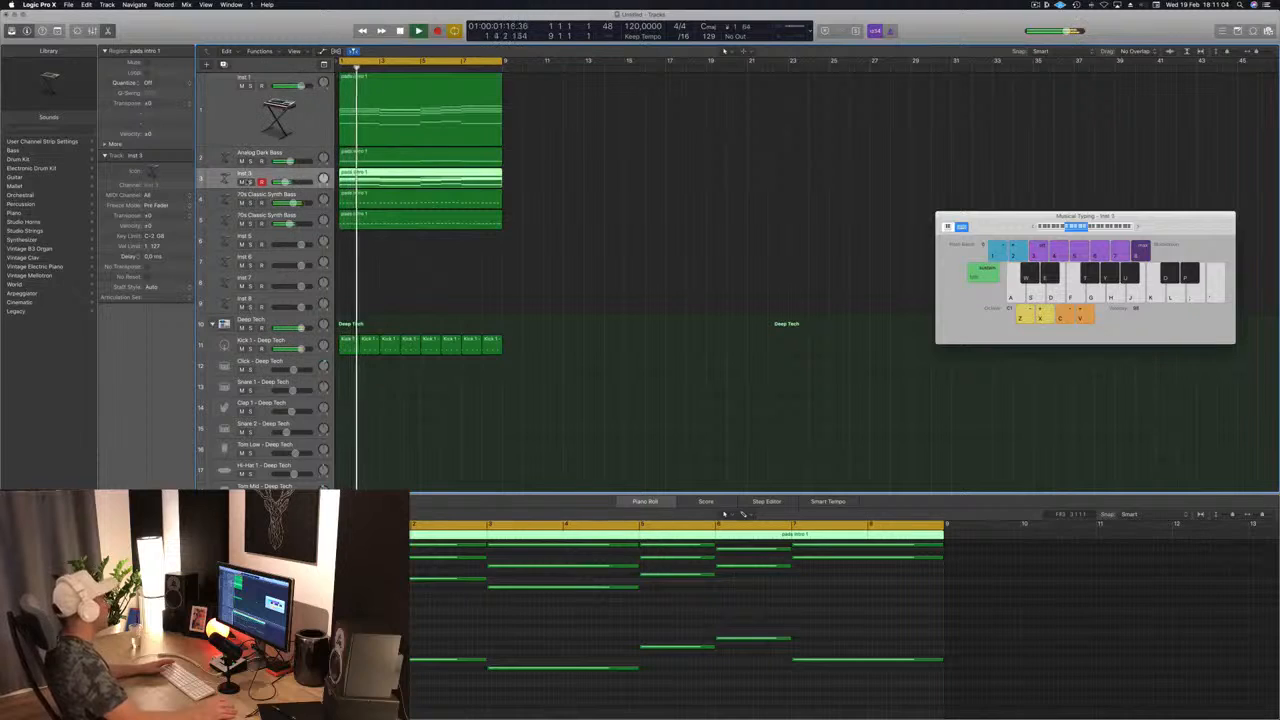
pyautogui.press('s')
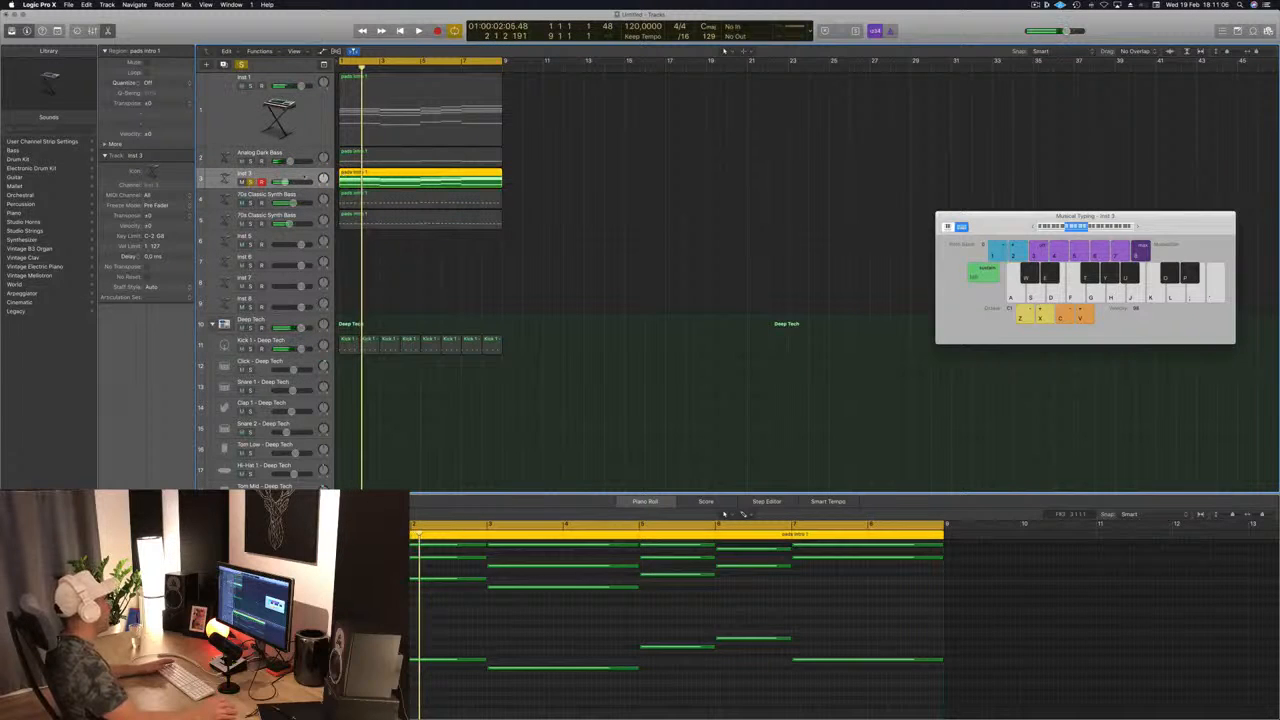
pyautogui.press('s')
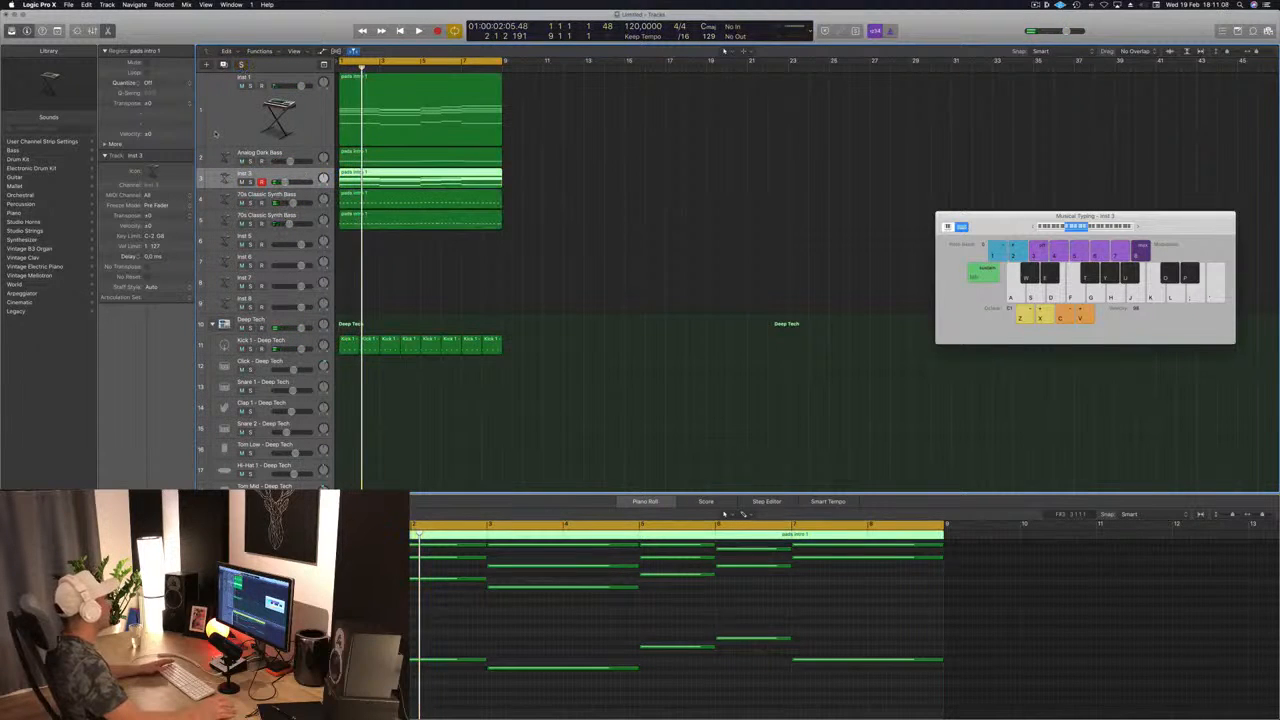
pyautogui.press('Return')
pyautogui.press('s')
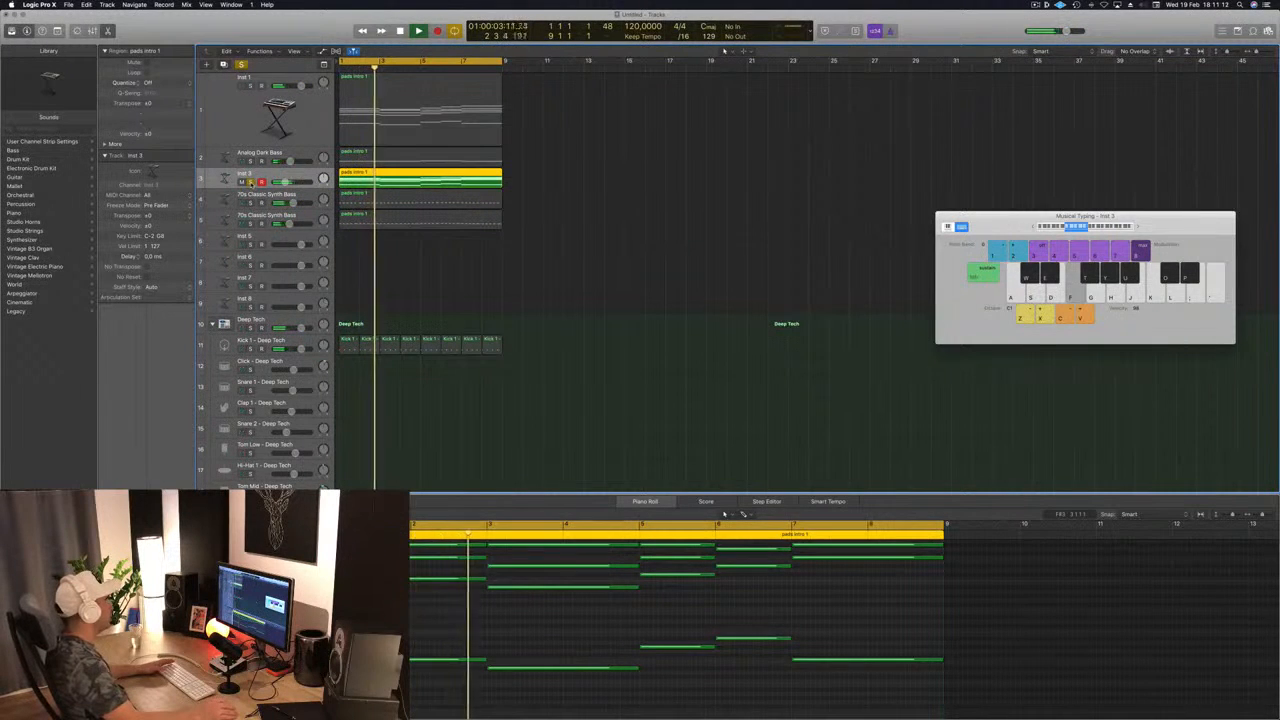
pyautogui.press('space')
# Show the screen recorder's recording monitor and replay the soloed Inst 3 track from the beginning
pyautogui.click(1036, 4)
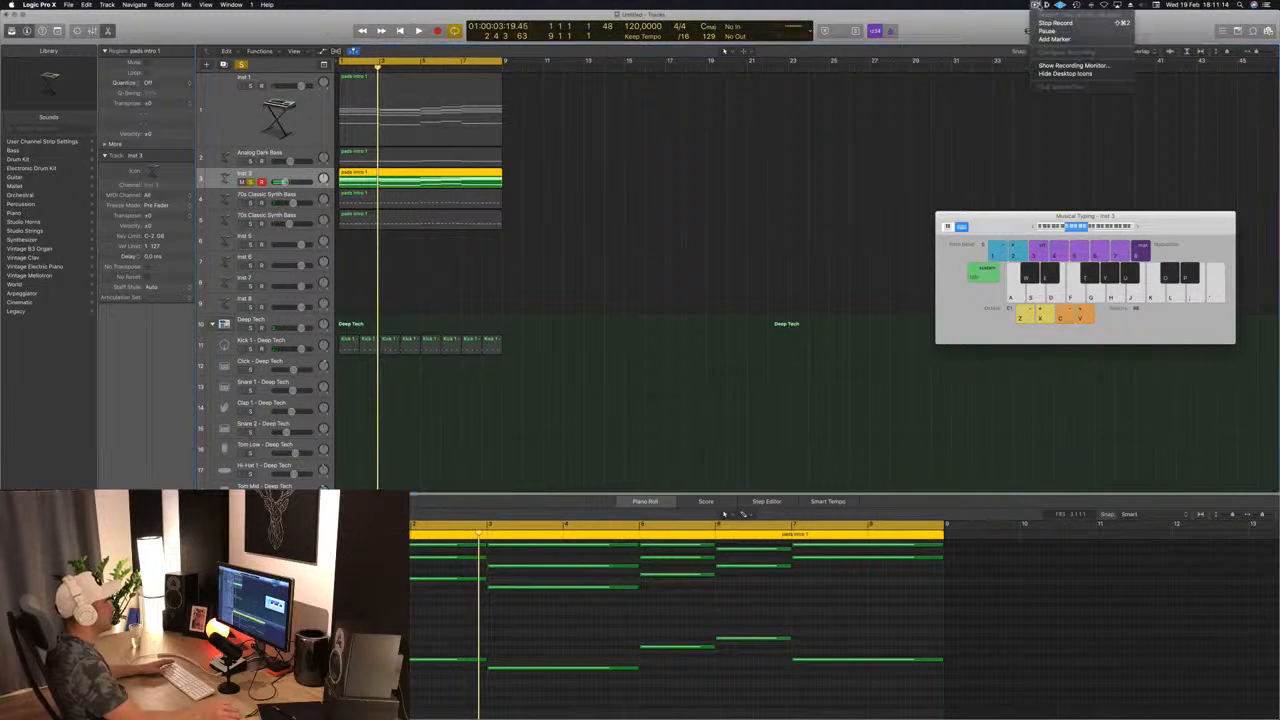
pyautogui.click(1057, 66)
pyautogui.click(786, 166)
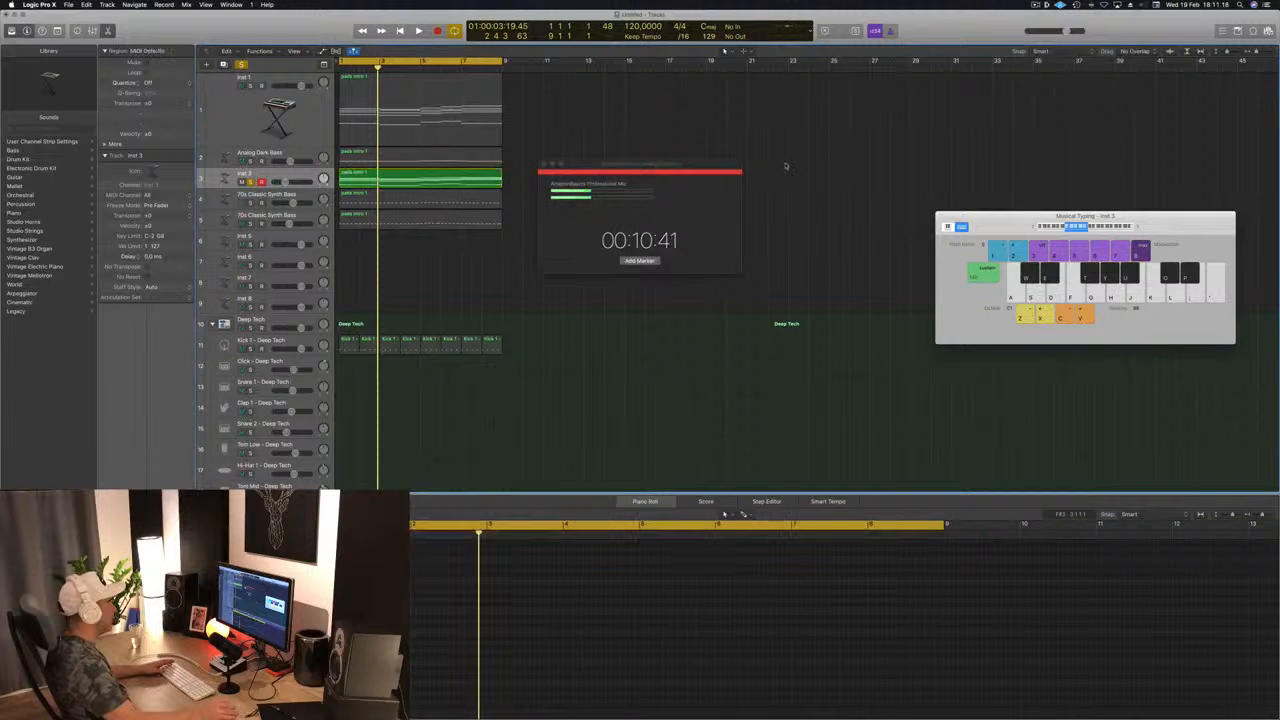
pyautogui.press('Return')
pyautogui.press('space')
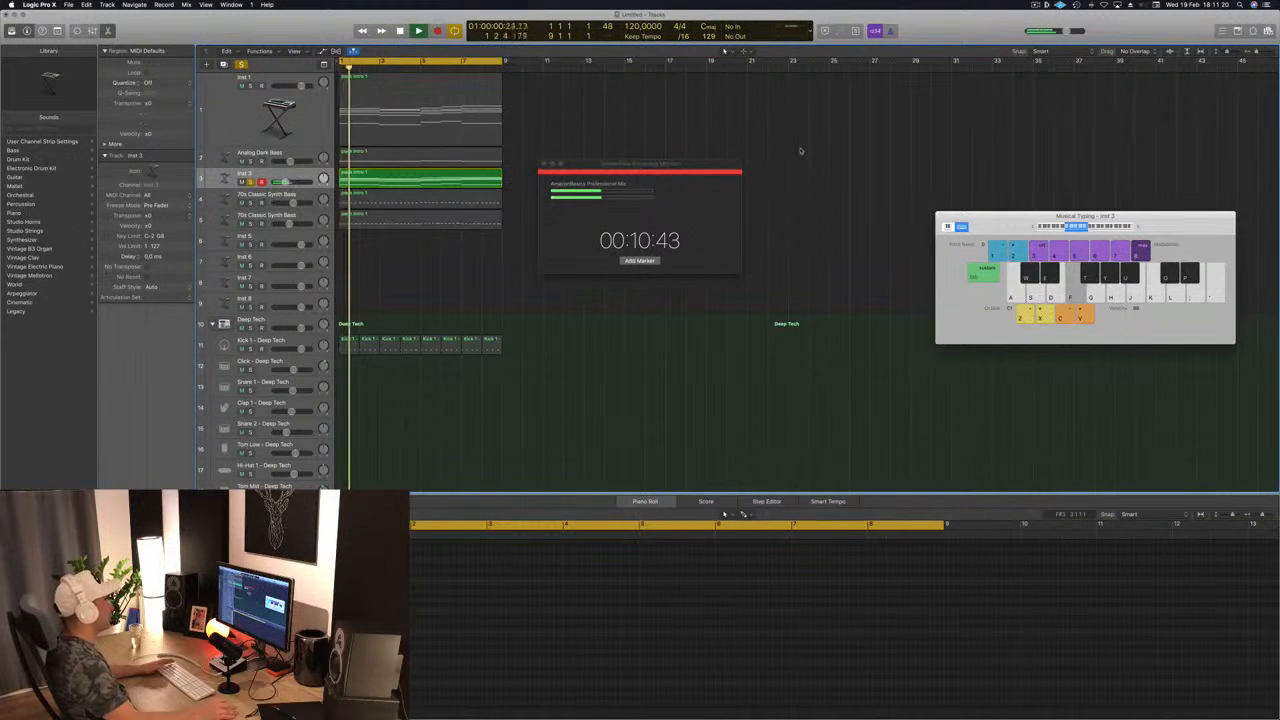
# Close the recording monitor, replay from the beginning and turn off the Inst 3 solo to hear the full mix
pyautogui.click(544, 163)
pyautogui.press('space')
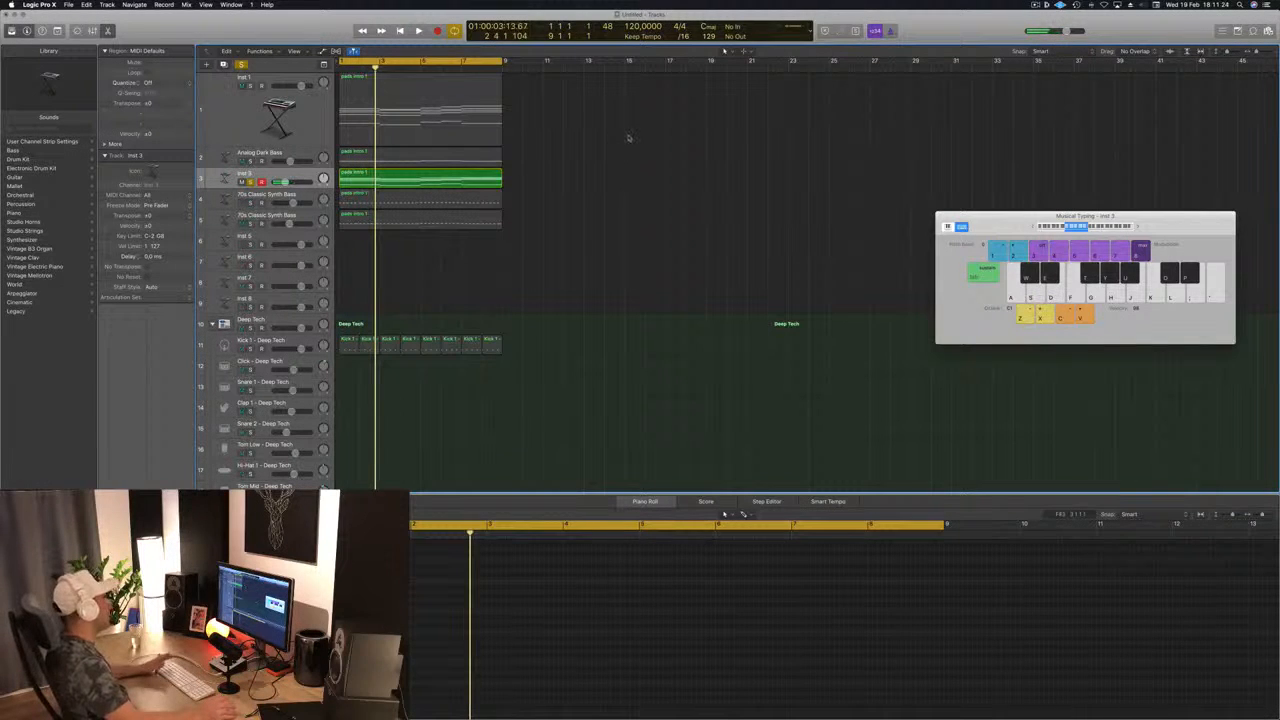
pyautogui.press('Return')
pyautogui.press('space')
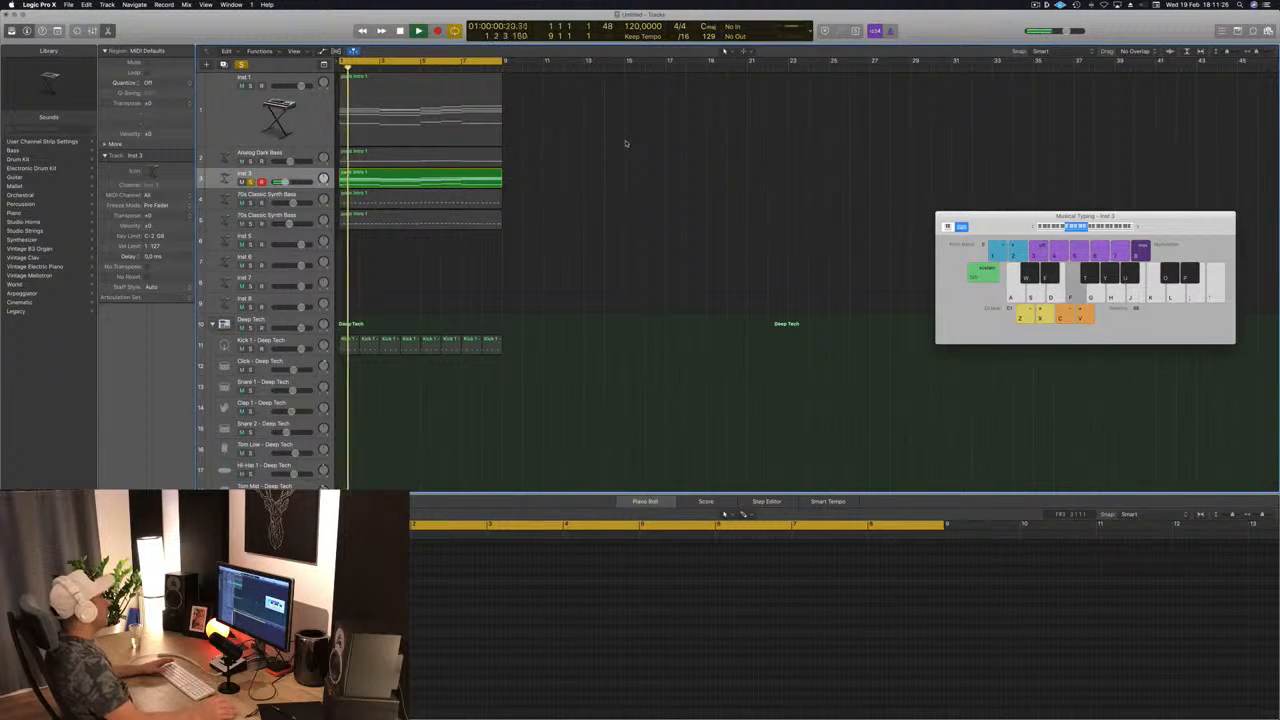
pyautogui.press('super+a')
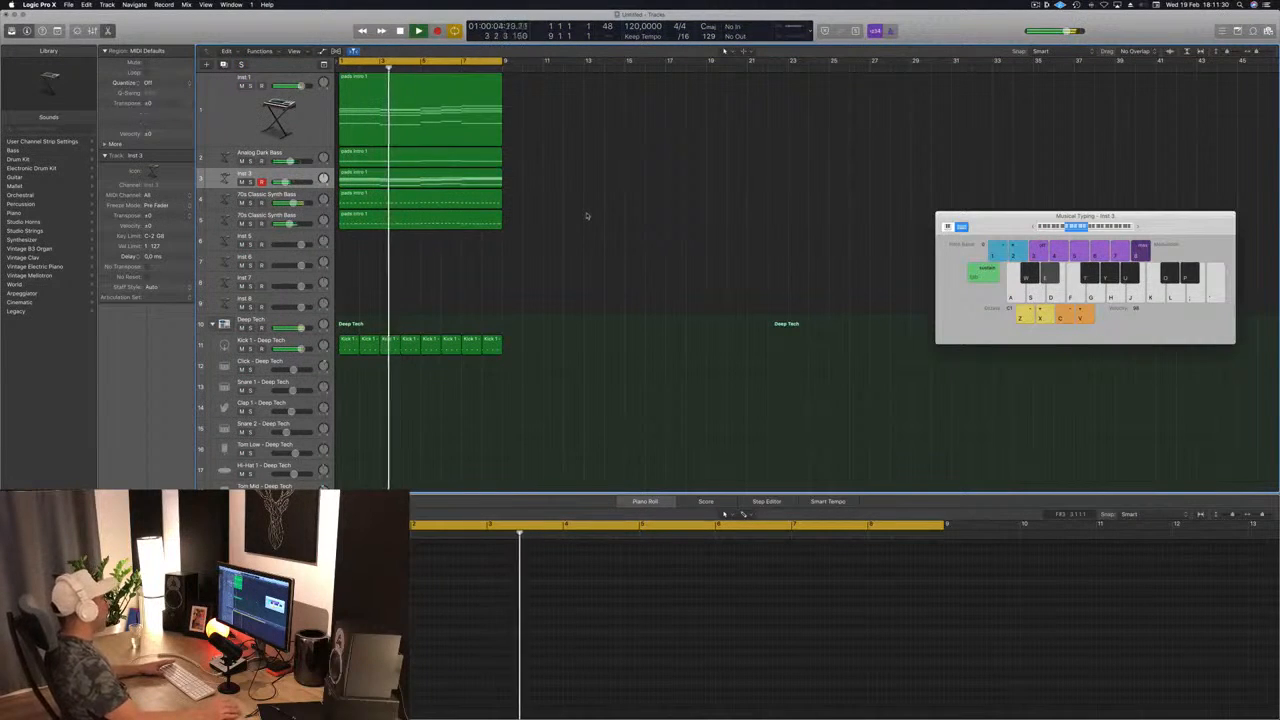
# Open the Inst 1 track's Channel EQ and lower the high cut frequency to 320 Hz during playback from the beginning
pyautogui.click(420, 105)
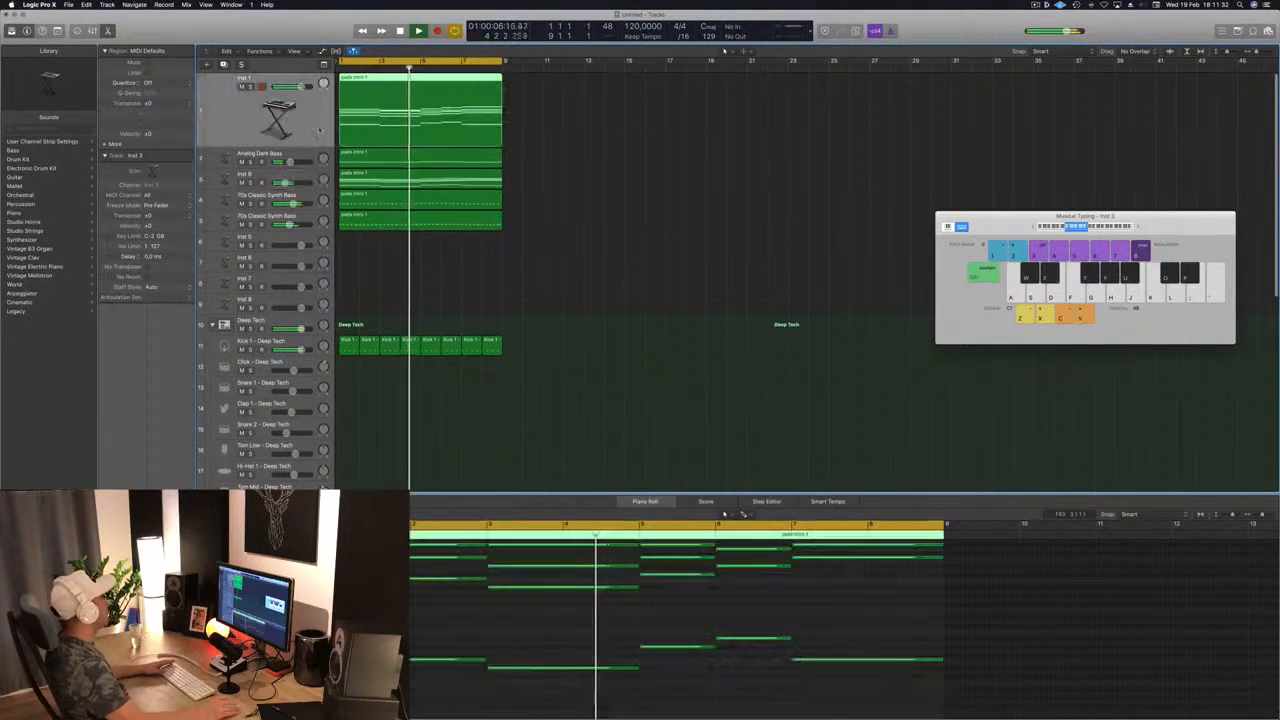
pyautogui.press('Return')
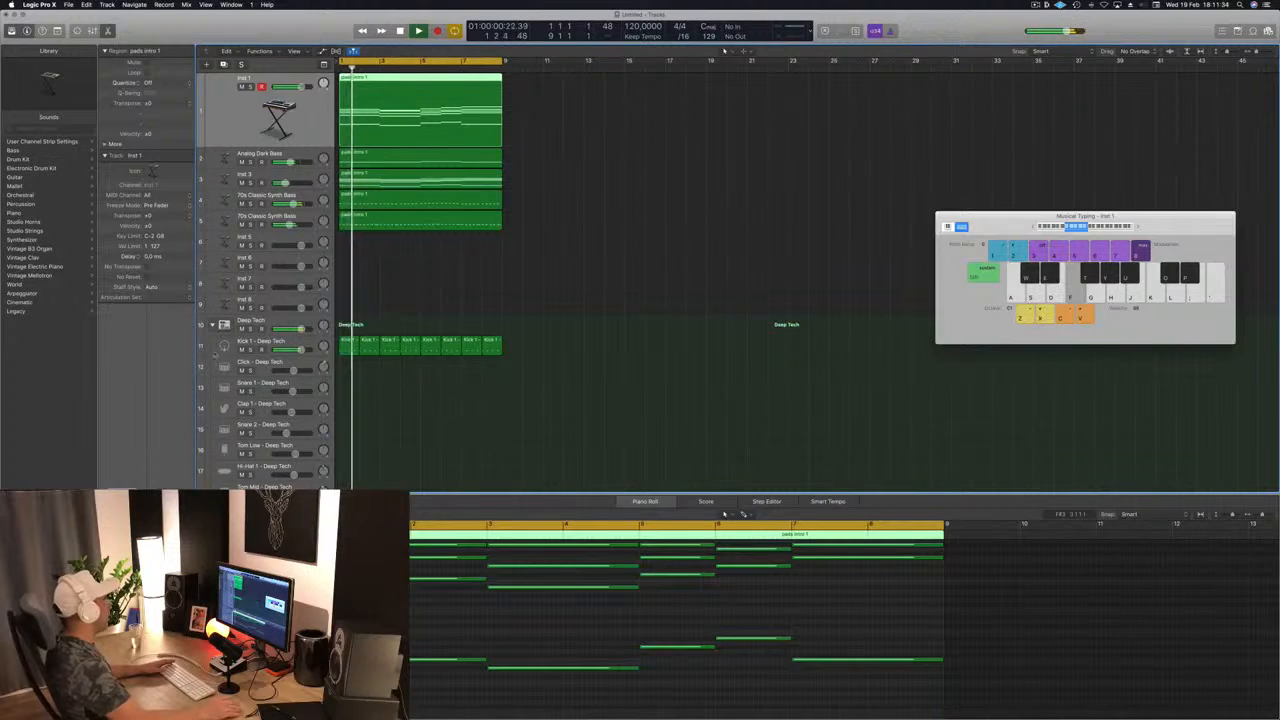
pyautogui.click(122, 515)
pyautogui.press('space')
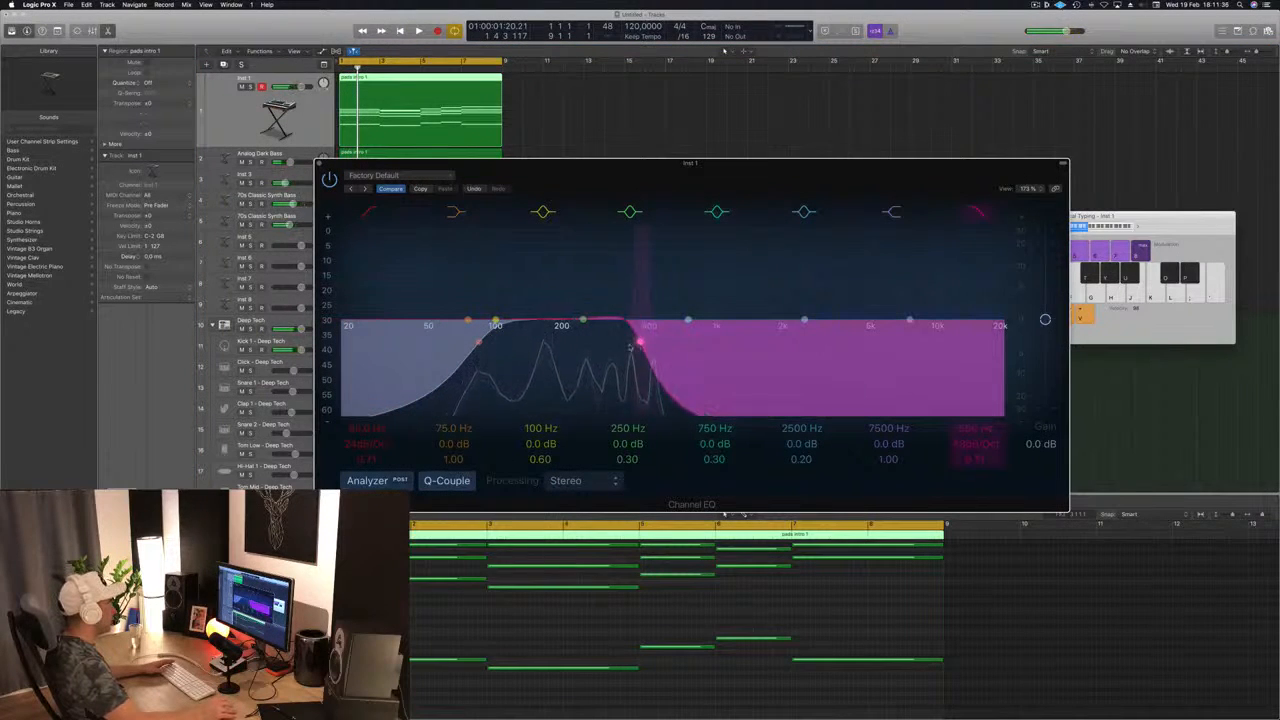
pyautogui.press('space')
pyautogui.moveTo(640, 343); pyautogui.dragTo(610, 344)
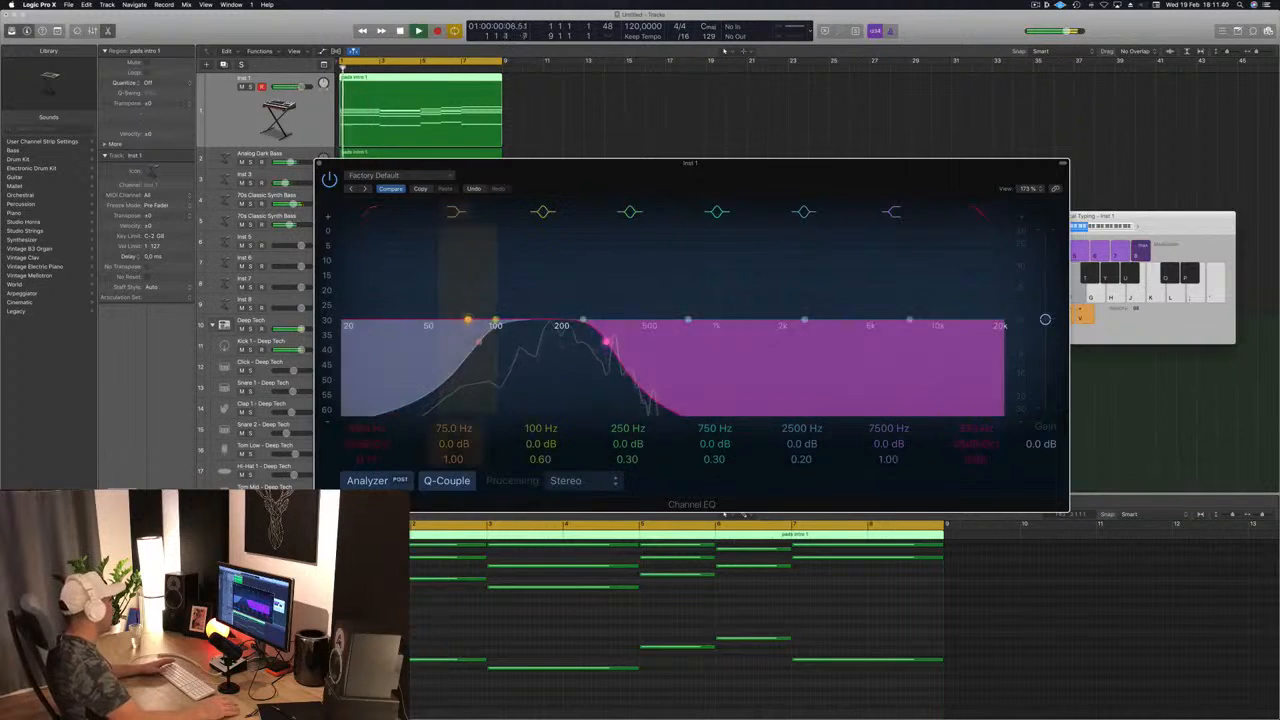
# Compare Inst 1 soloed and within the full mix, then close its Channel EQ and stop playback
pyautogui.click(251, 87)
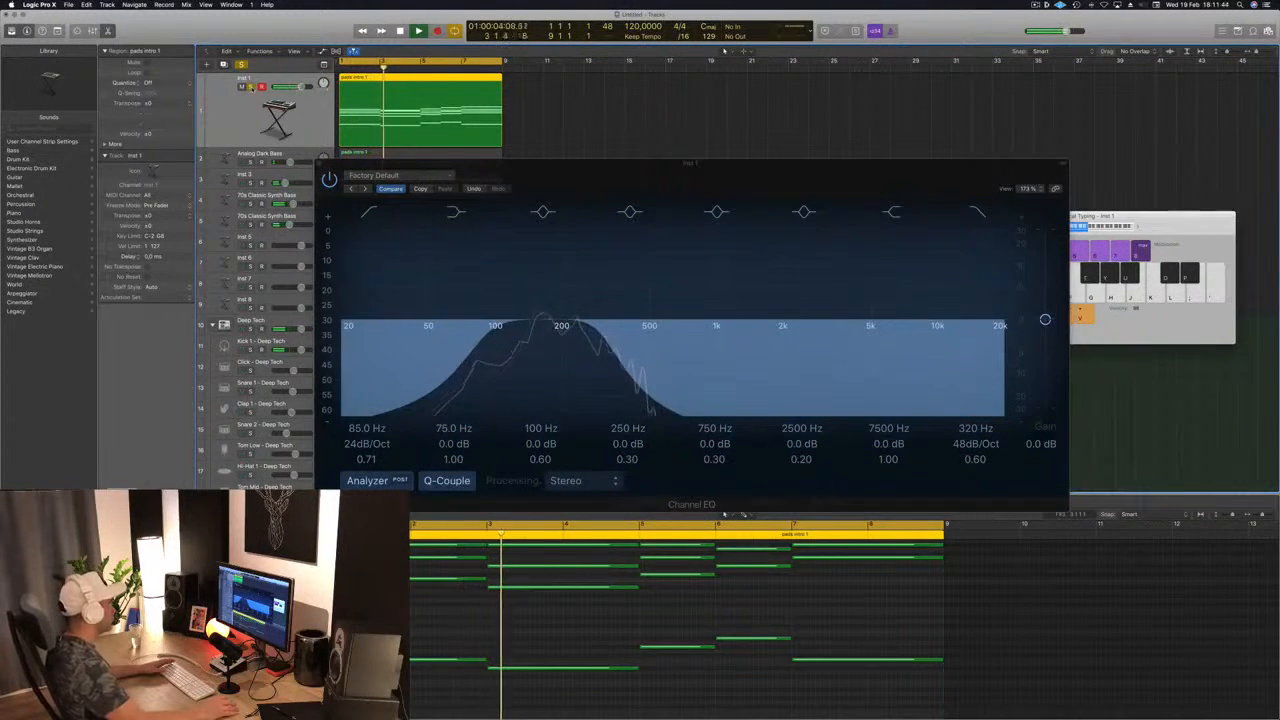
pyautogui.click(251, 88)
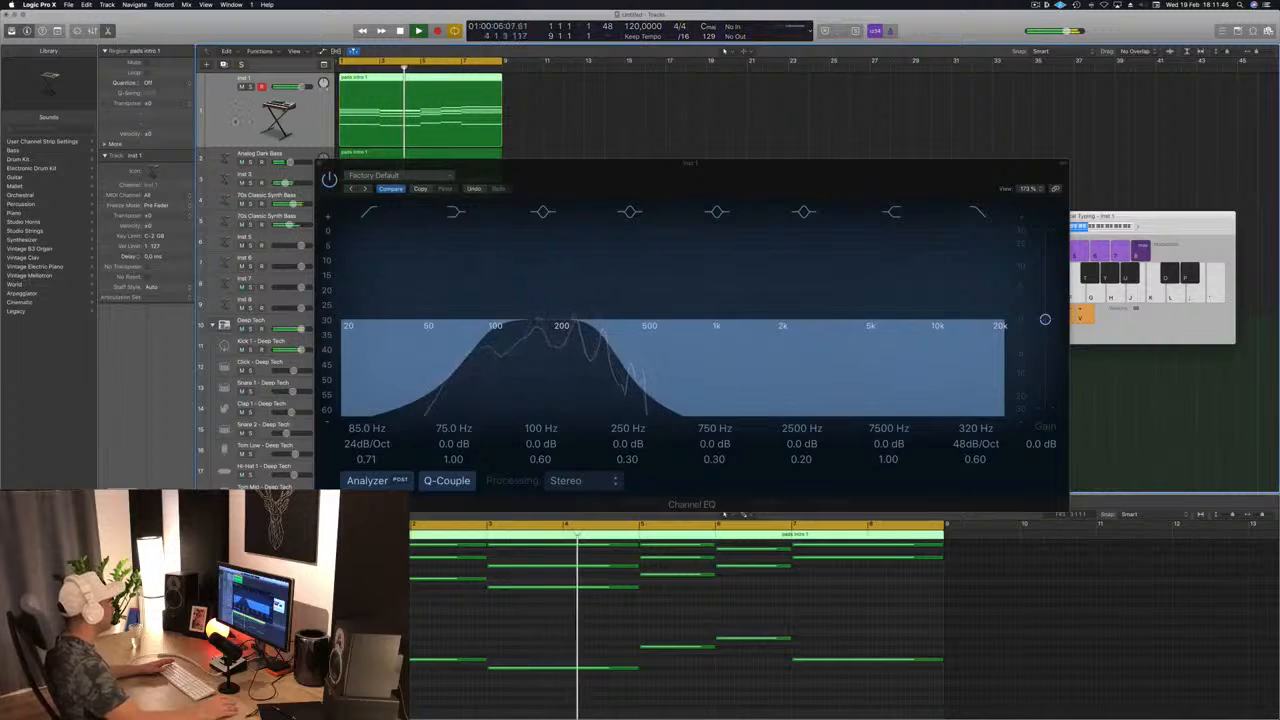
pyautogui.moveTo(330, 164); pyautogui.dragTo(588, 172)
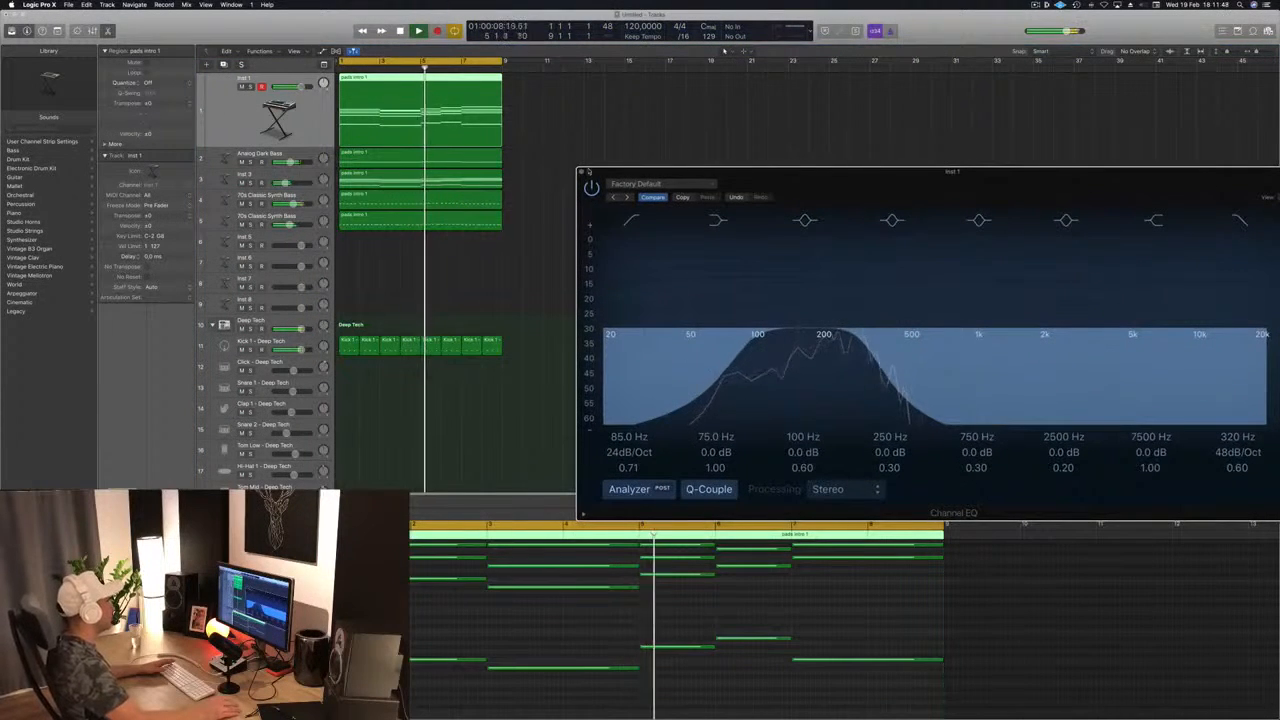
pyautogui.click(582, 172)
pyautogui.press('super+k')
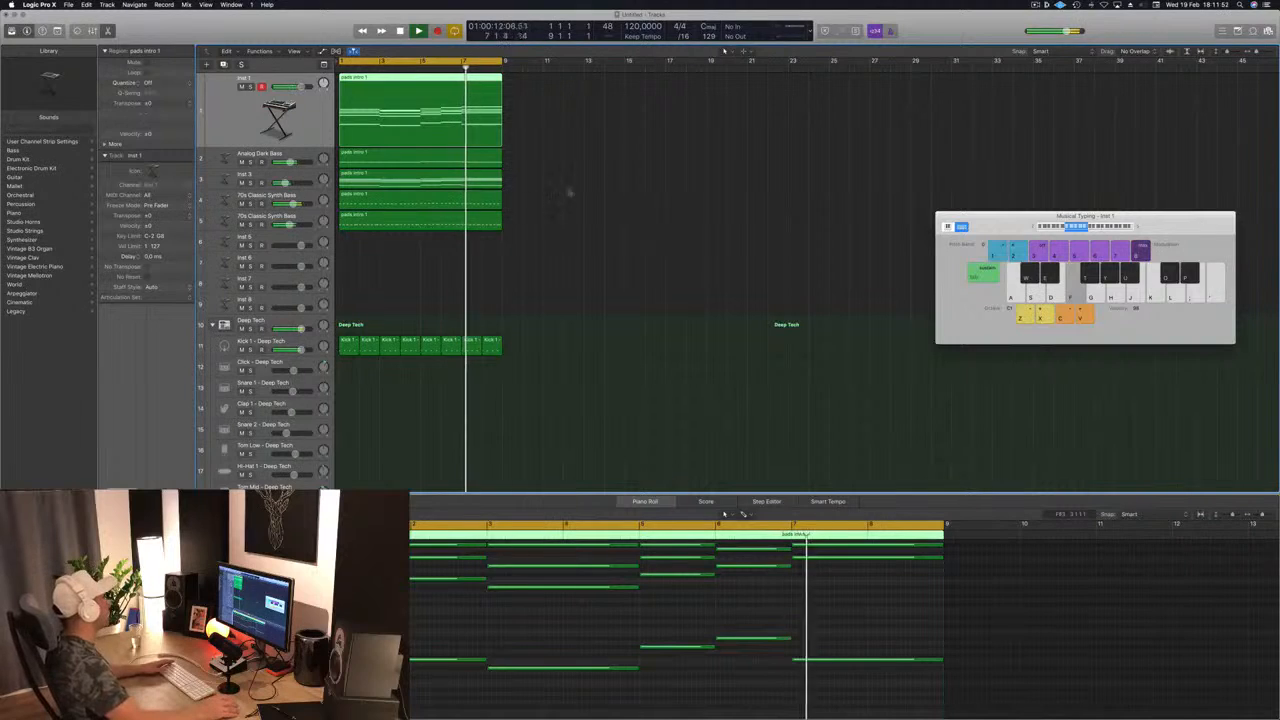
pyautogui.press('space')
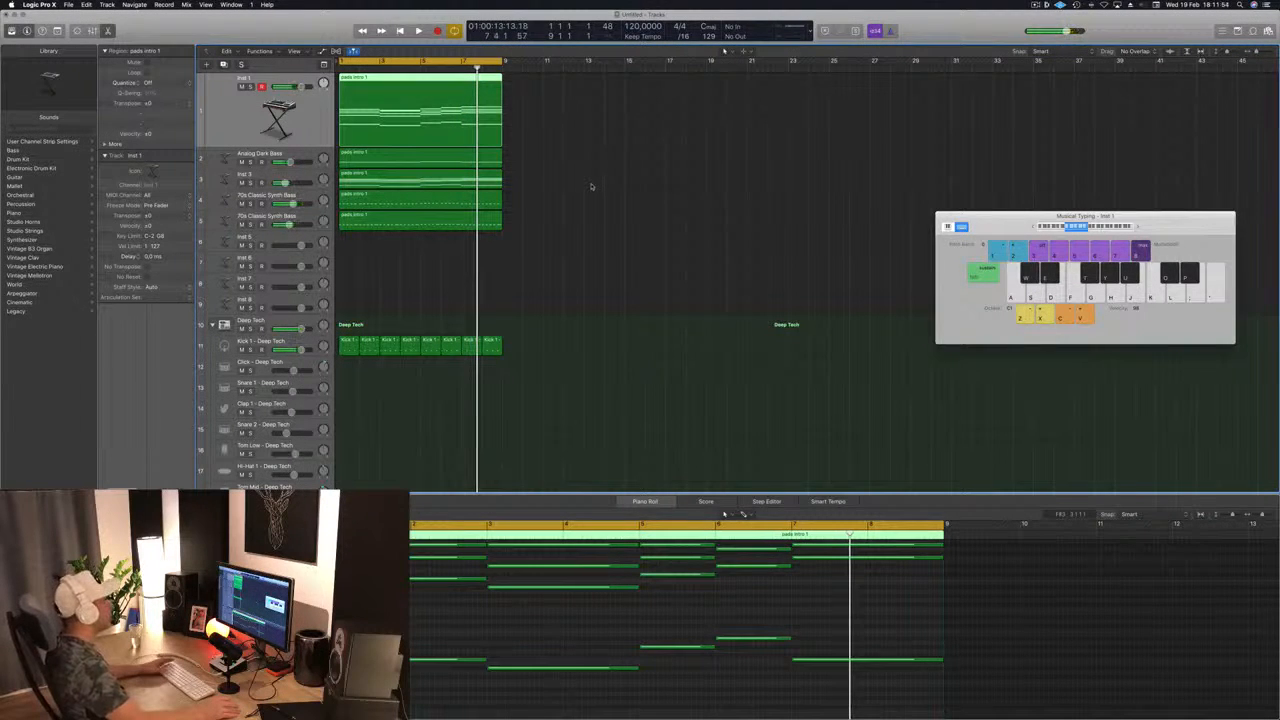
# Check the processing load in the Performance Meter while playing from the beginning, and close the meter
pyautogui.doubleClick(798, 28)
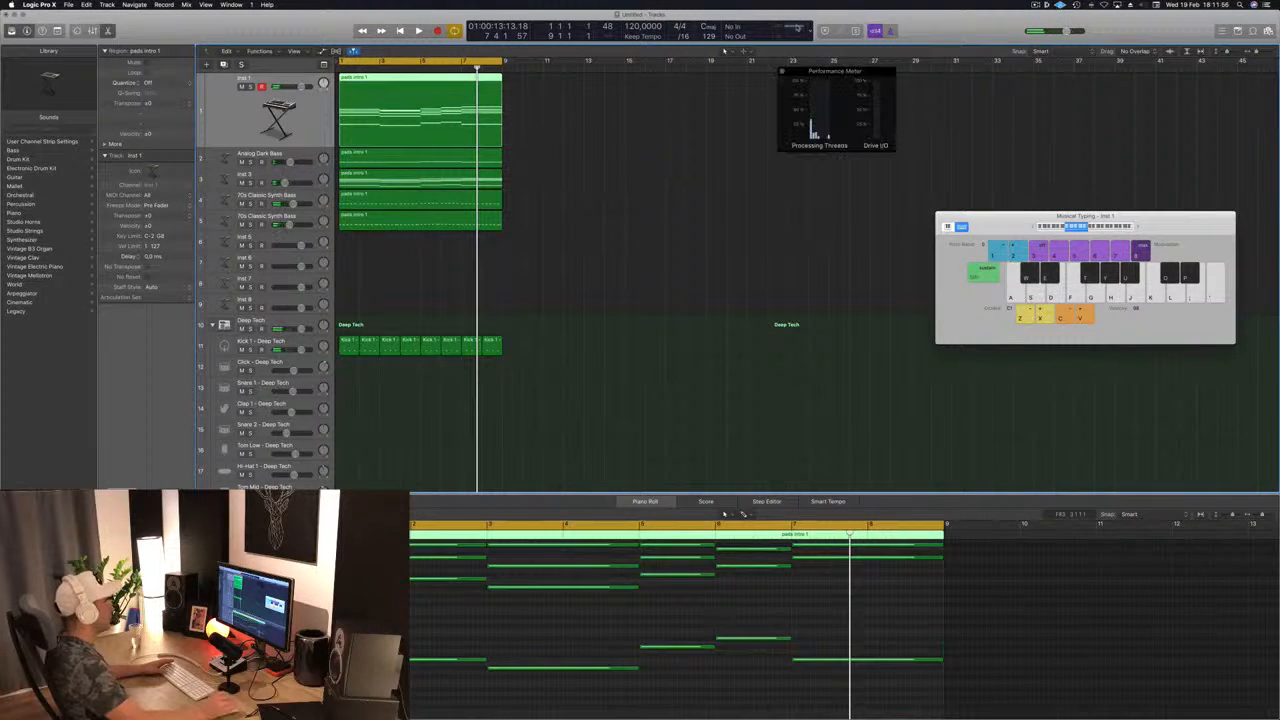
pyautogui.press('Return')
pyautogui.press('space')
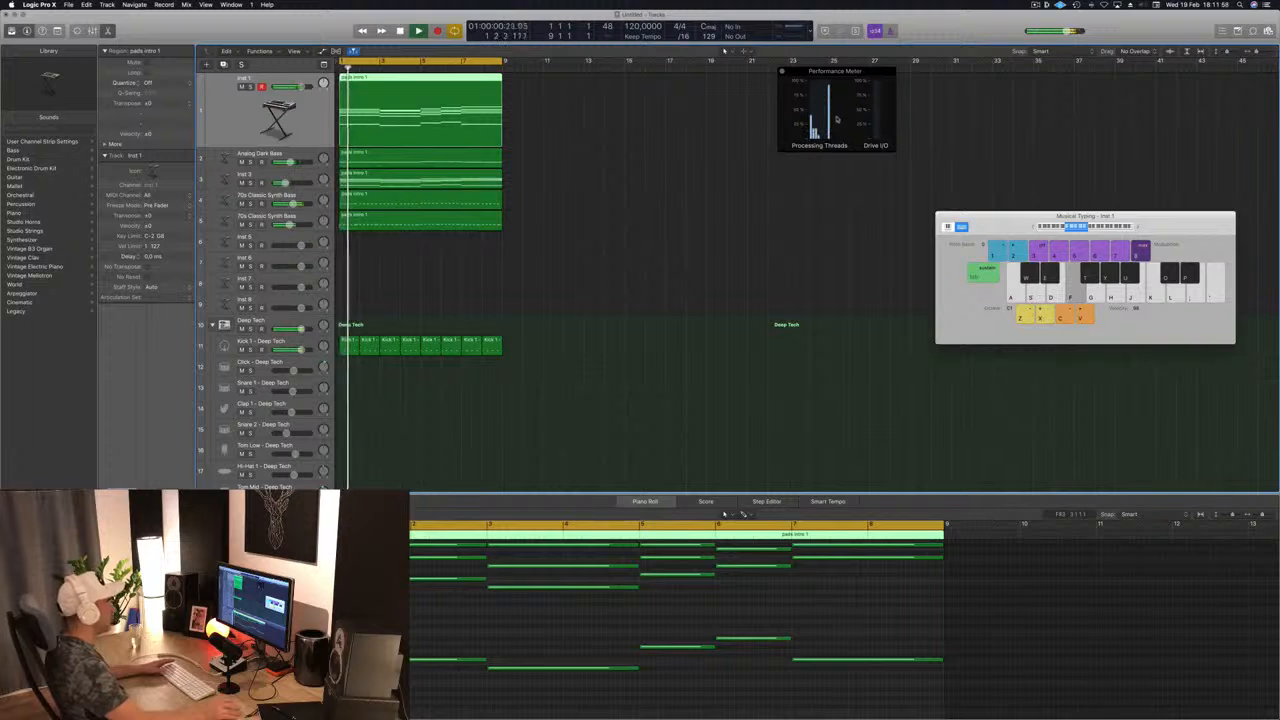
pyautogui.click(783, 71)
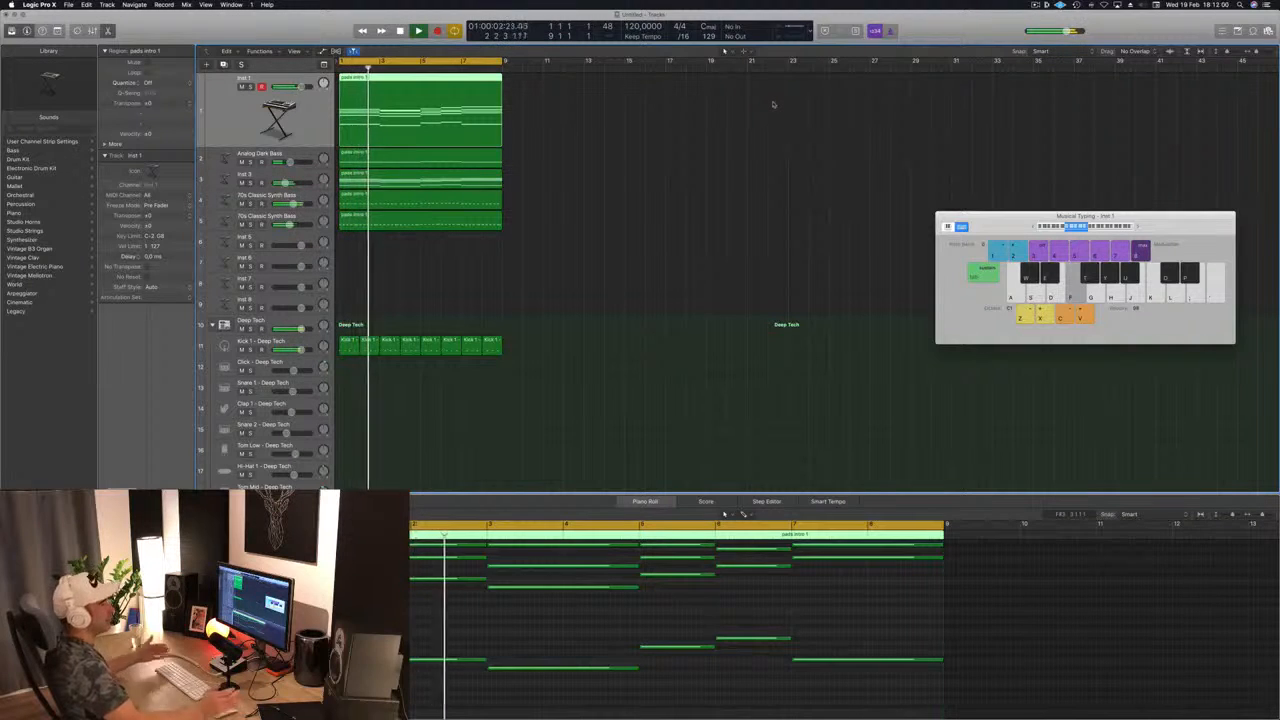
# Deselect the Inst 1 region and listen to the full mix again from the beginning
pyautogui.click(745, 117)
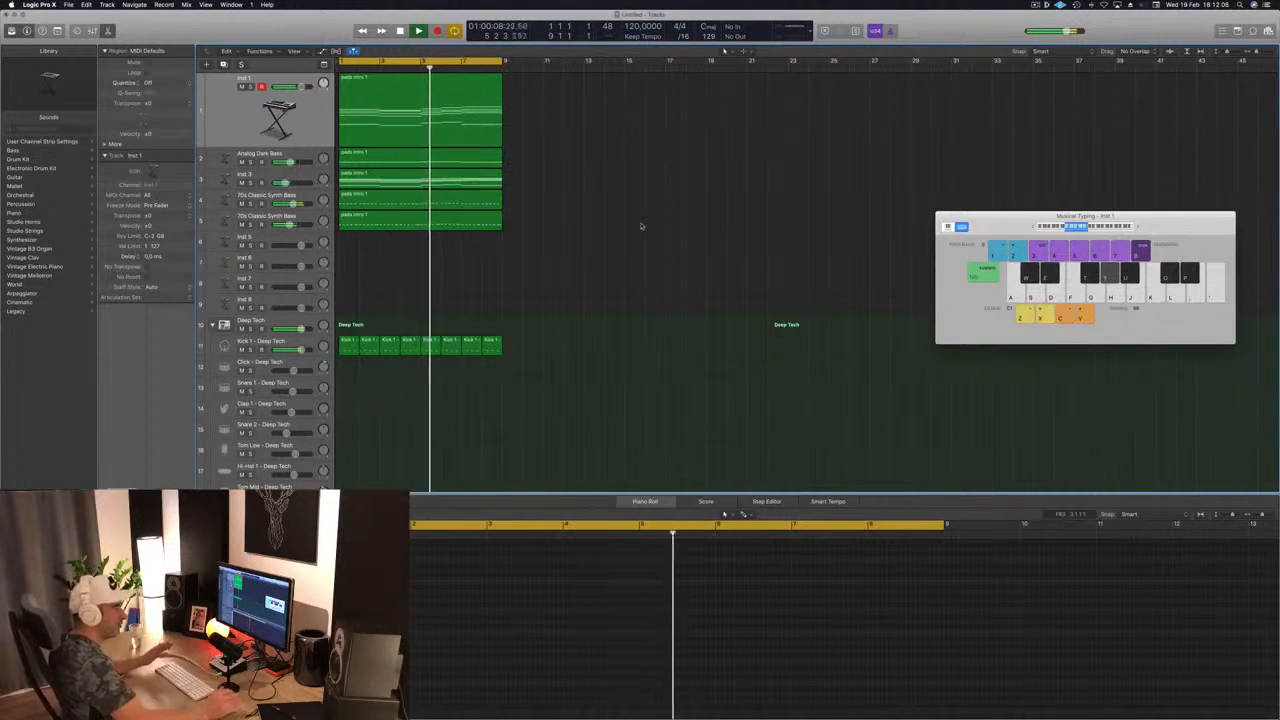
pyautogui.press('space')
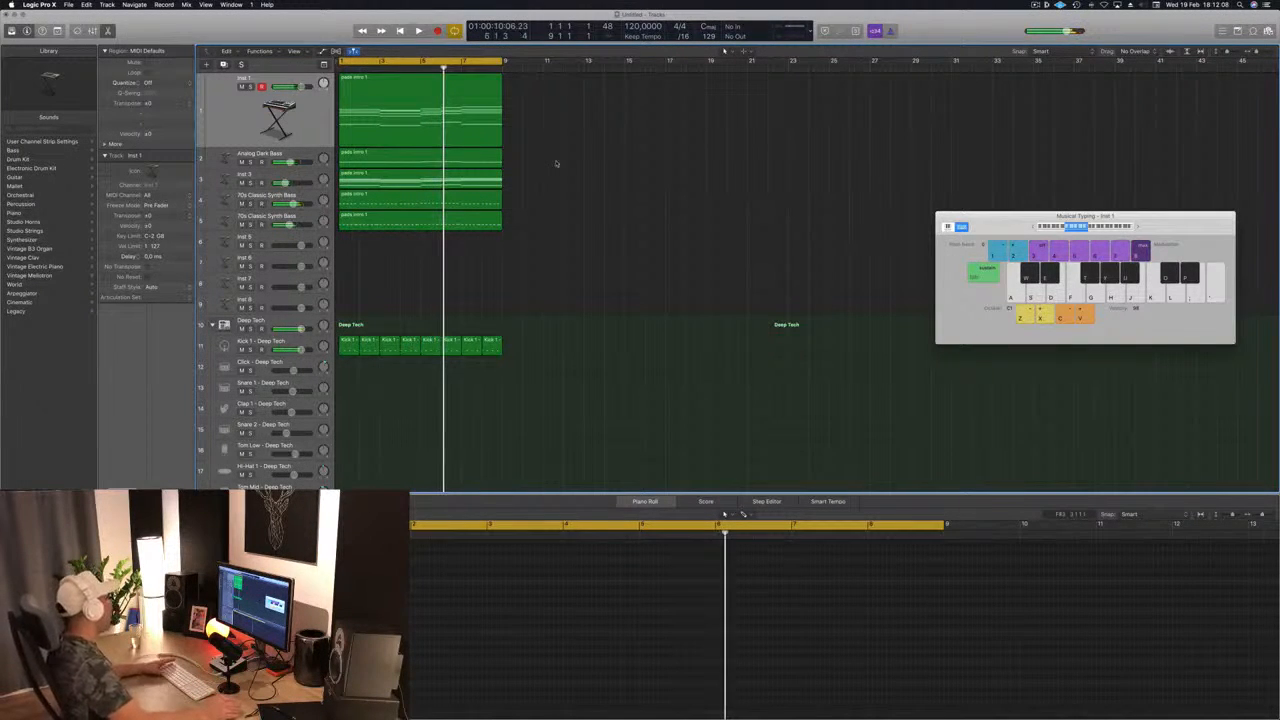
pyautogui.press('Return')
pyautogui.press('space')
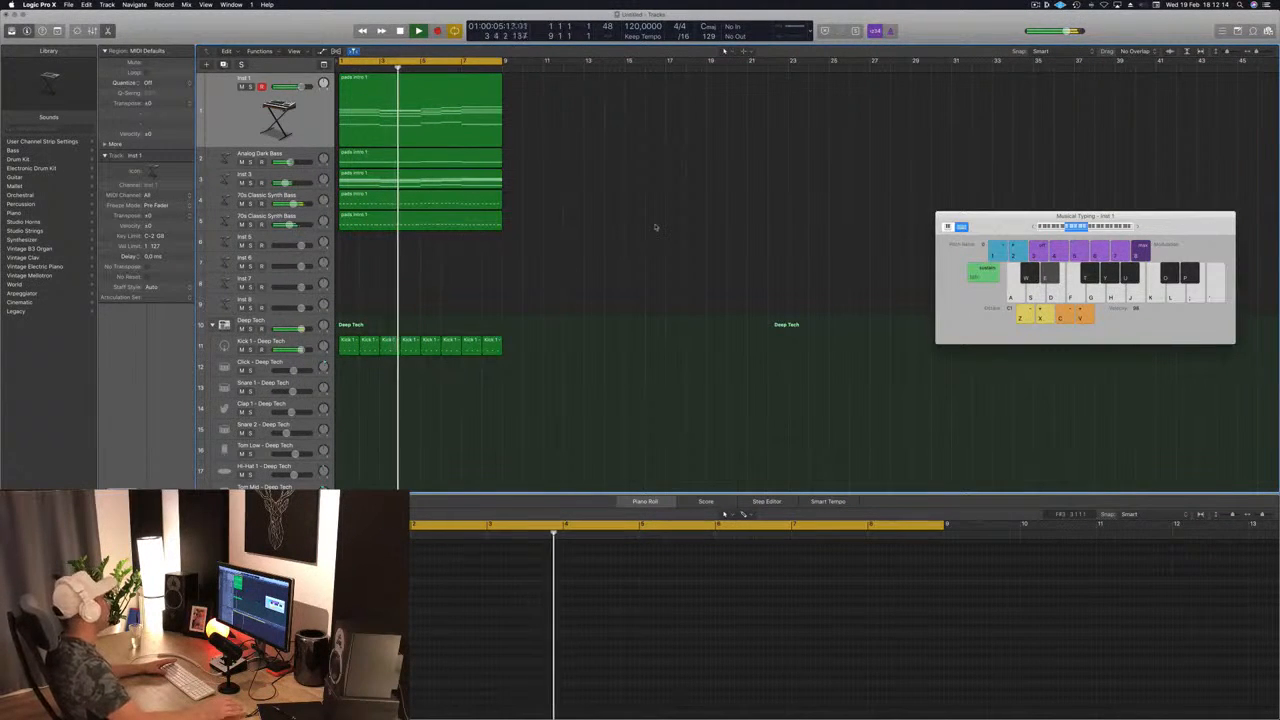
pyautogui.press('space')
# Duplicate the second 70s Classic Synth Bass track, copy its region onto the duplicate and keep only the last note of each bar
pyautogui.click(296, 219)
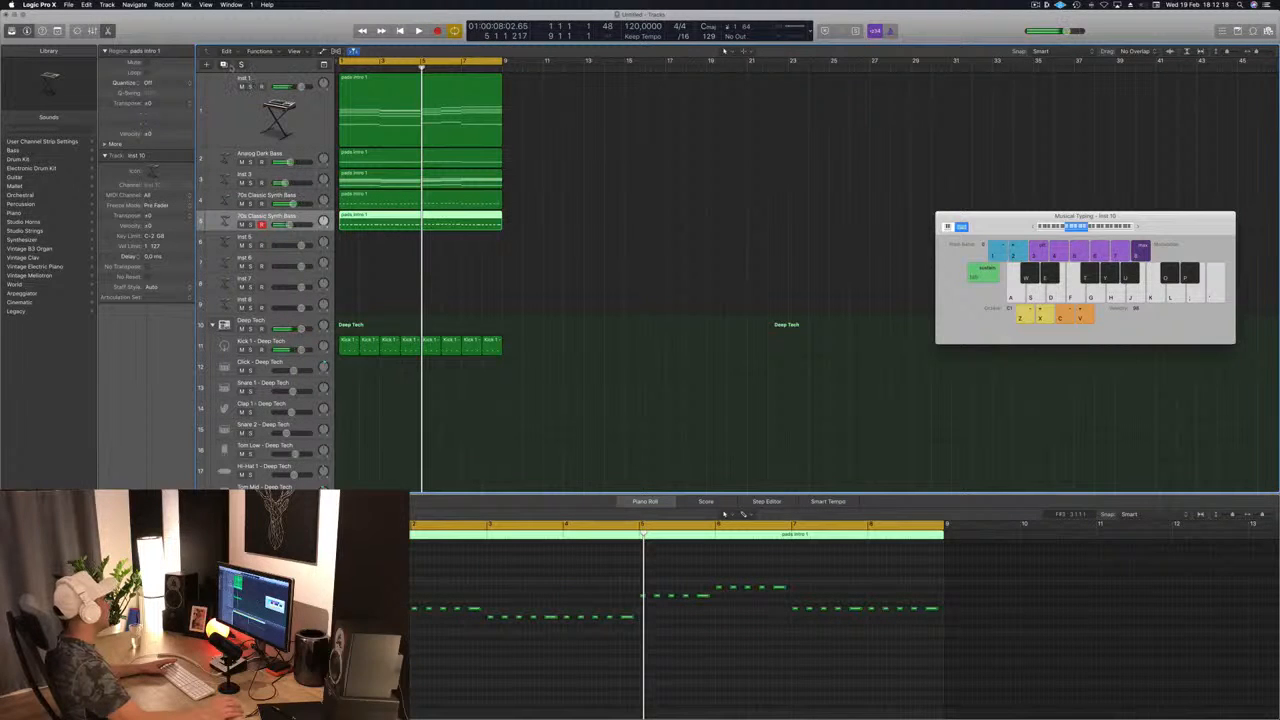
pyautogui.press('super+d')
pyautogui.click(413, 224)
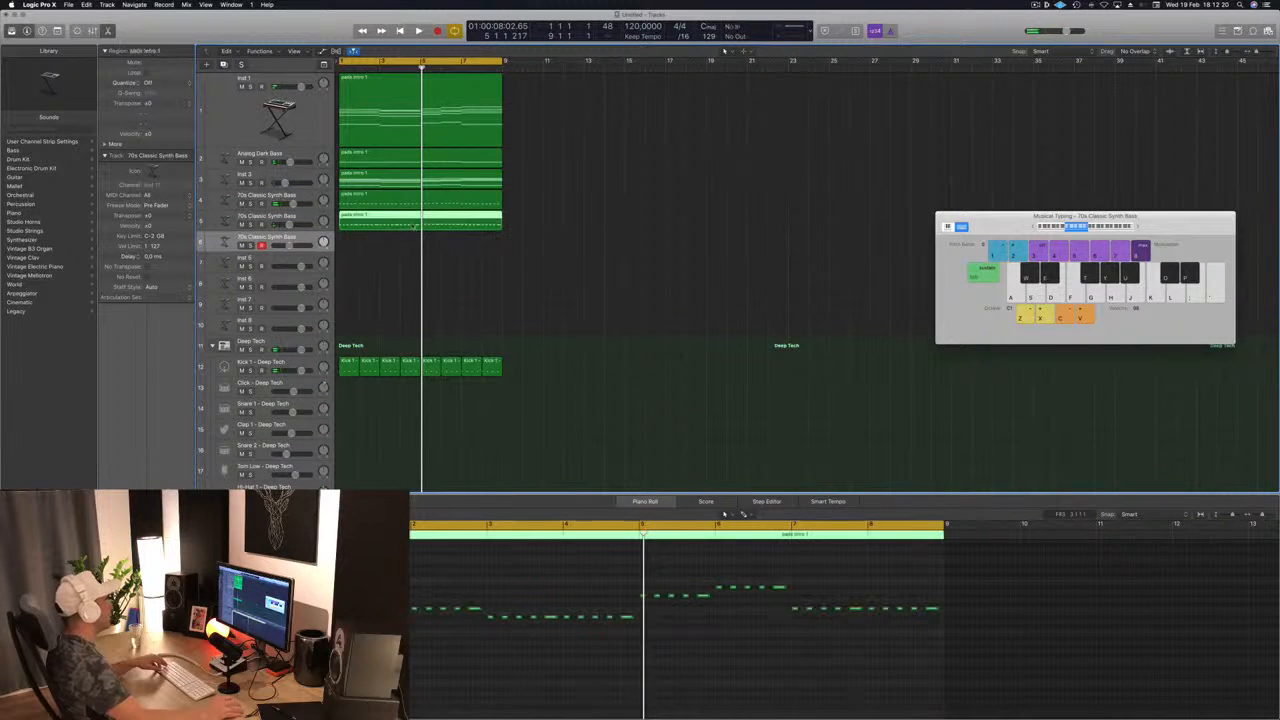
pyautogui.moveTo(402, 232); pyautogui.dragTo(405, 244)
pyautogui.click(341, 608)
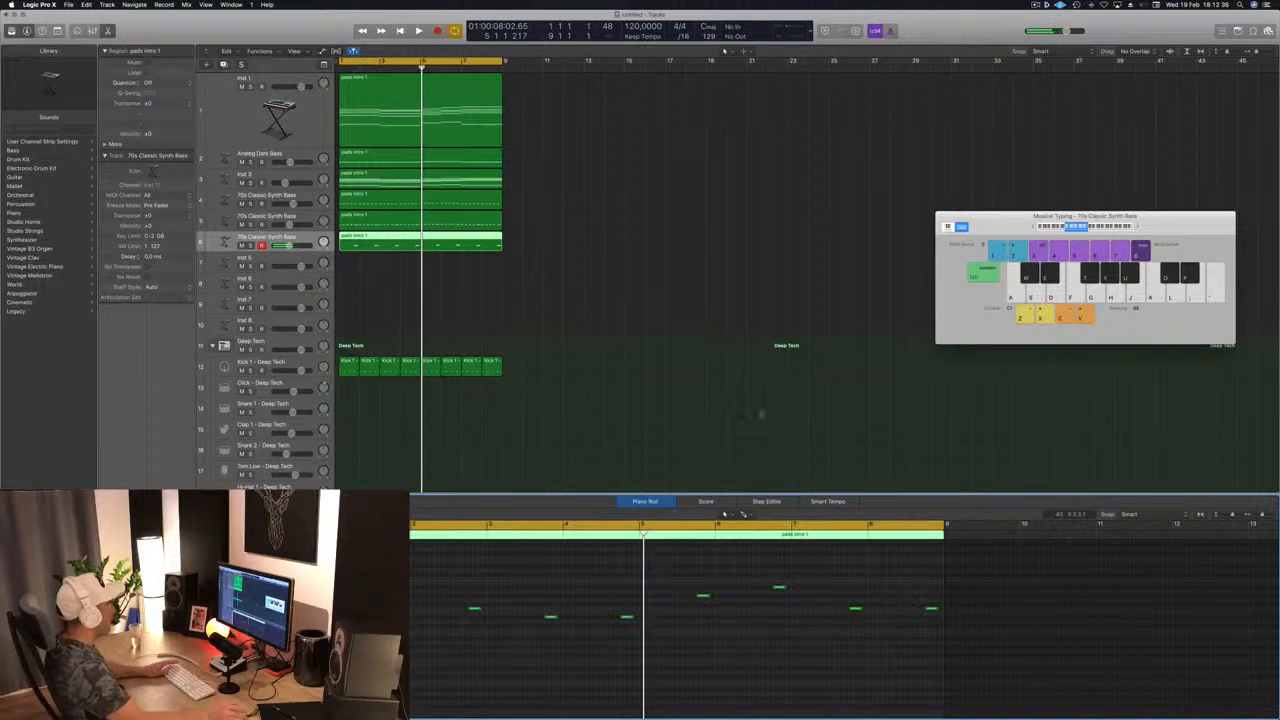
# Transpose the thinned bass notes up an octave and play the arrangement from the beginning
pyautogui.press('Return')
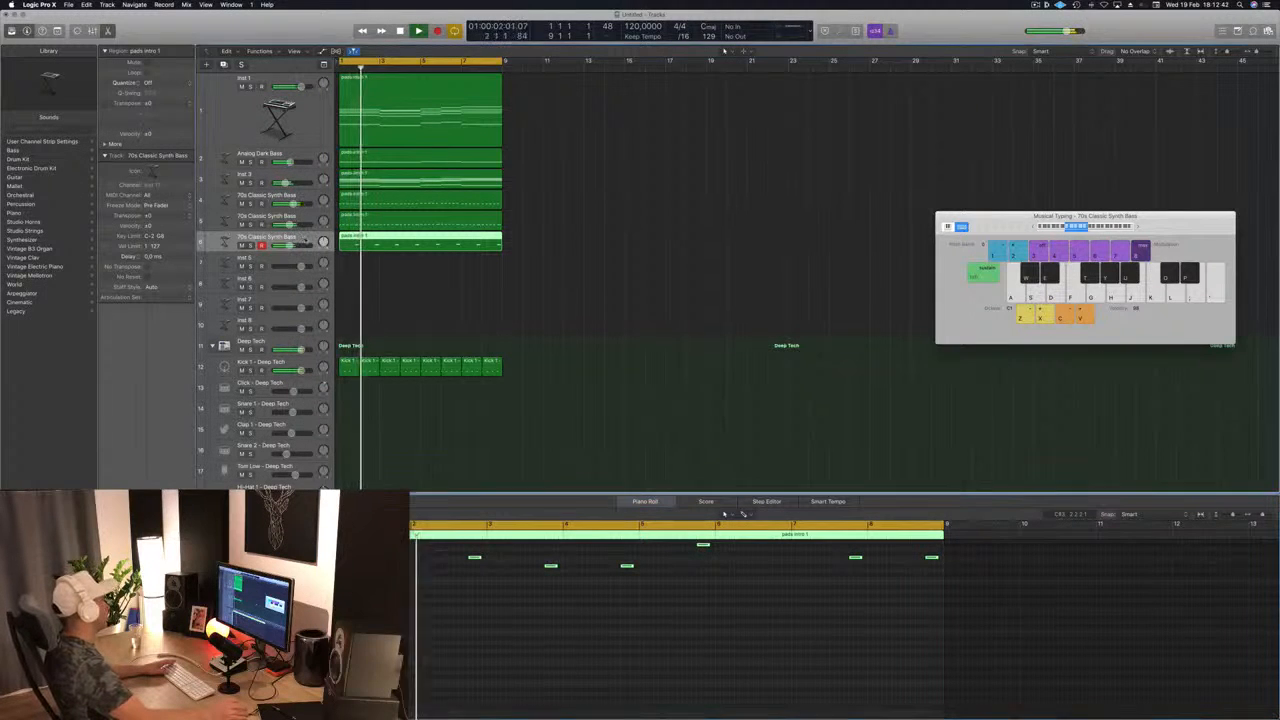
pyautogui.press('Return')
pyautogui.press('space')
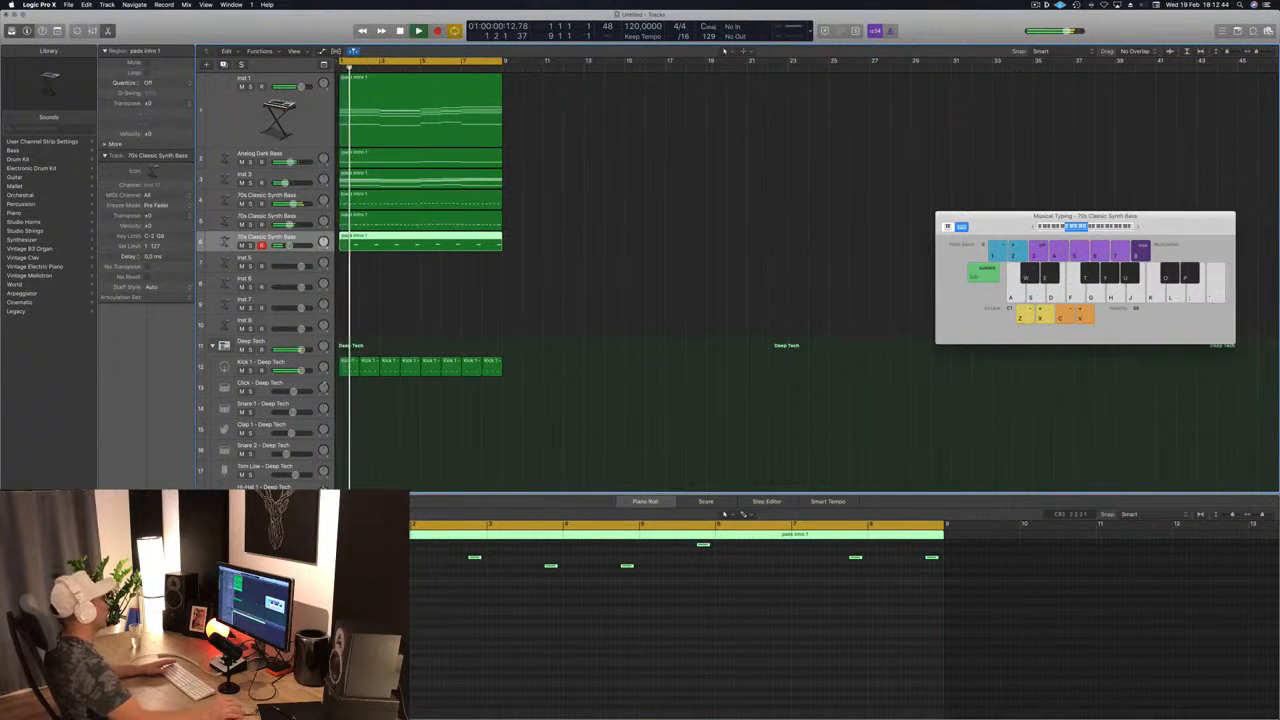
# Open Alchemy on the duplicated bass track and load the Brassy Jazz Ensemble preset from the Brass category
pyautogui.doubleClick(225, 242)
pyautogui.moveTo(317, 35); pyautogui.dragTo(852, 178)
pyautogui.press('space')
pyautogui.press('space')
pyautogui.click(572, 261)
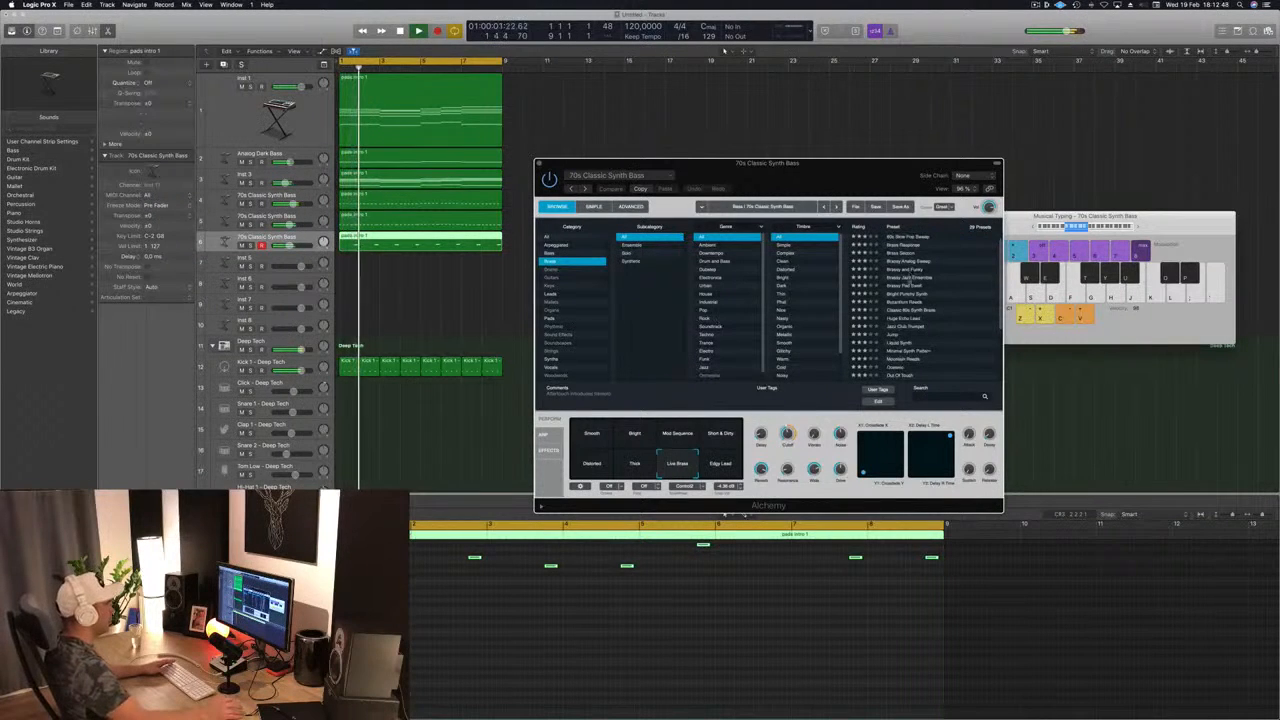
pyautogui.click(909, 277)
pyautogui.moveTo(857, 176); pyautogui.dragTo(902, 145)
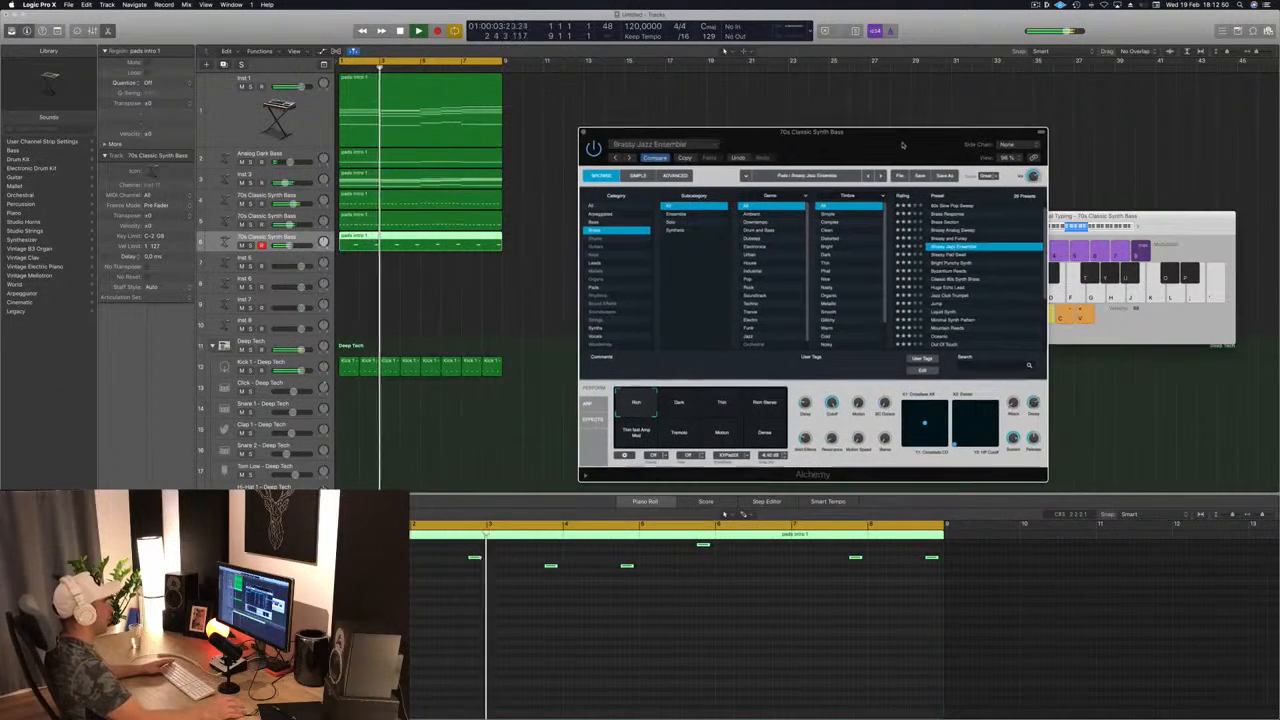
# Load the Classic 80s Synth Brass preset, transpose the track's notes down two octaves and replay from the beginning
pyautogui.click(950, 278)
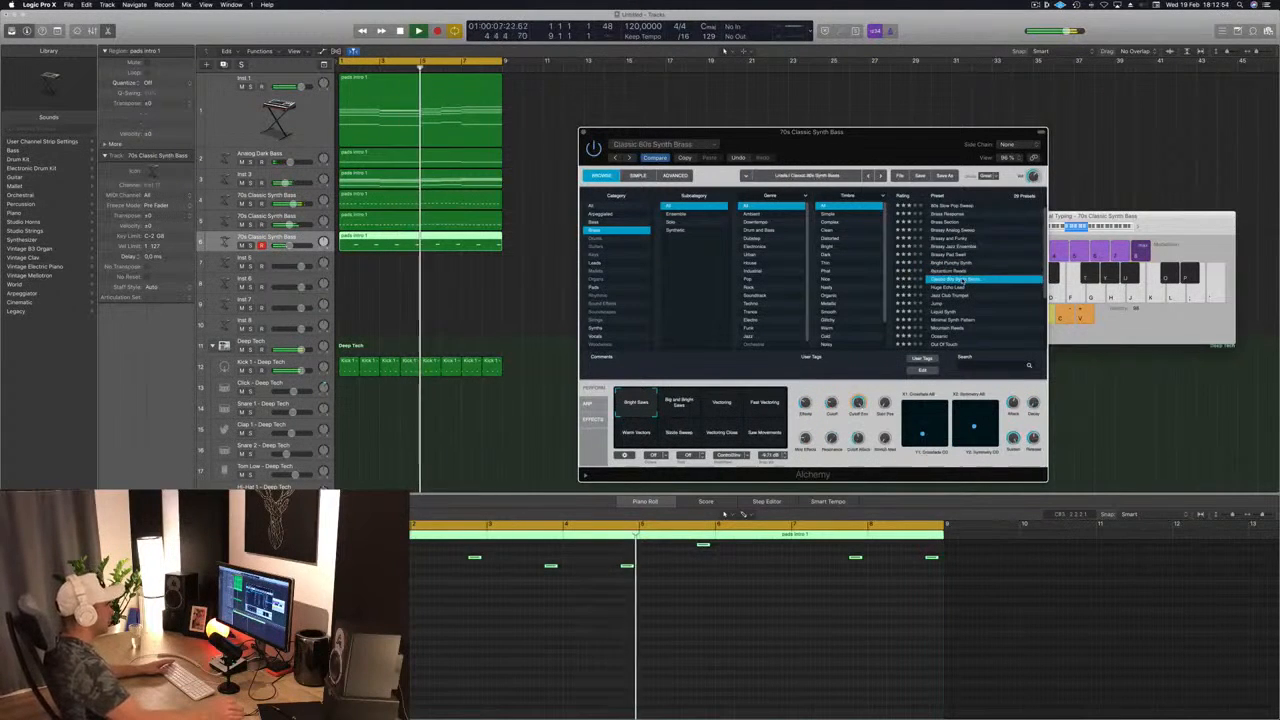
pyautogui.press('space')
pyautogui.click(577, 645)
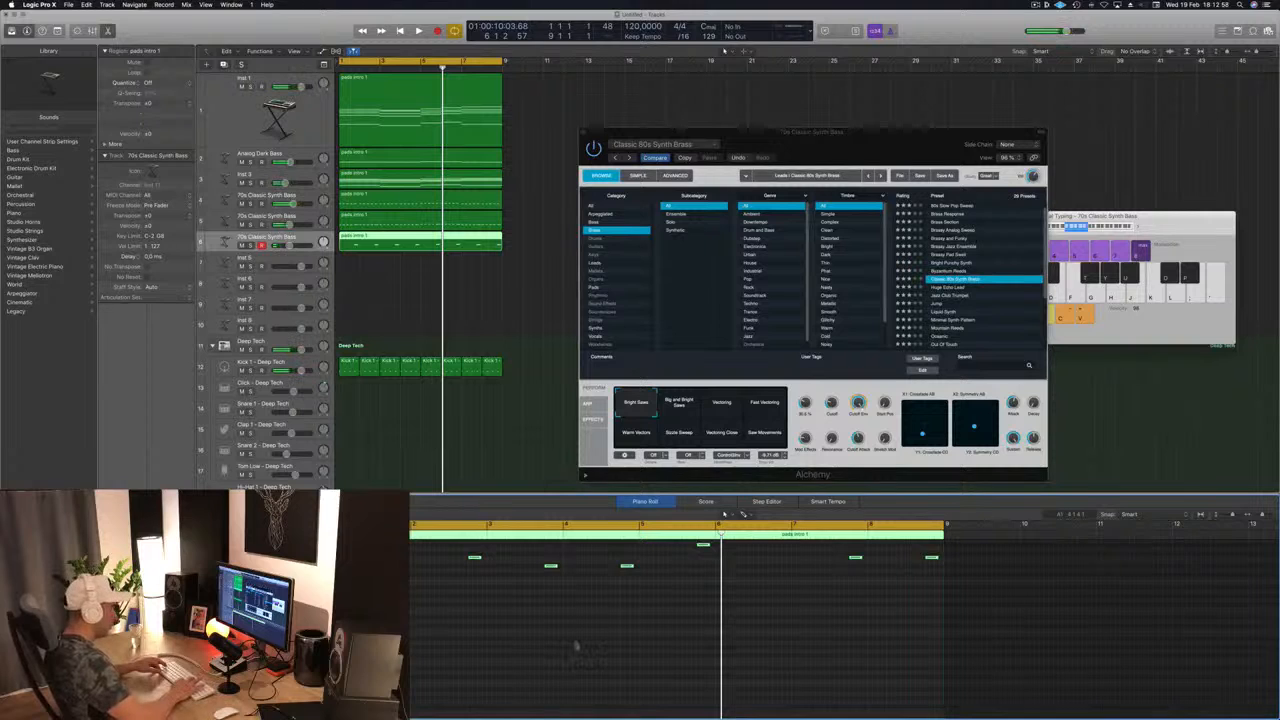
pyautogui.press('Return')
pyautogui.press('space')
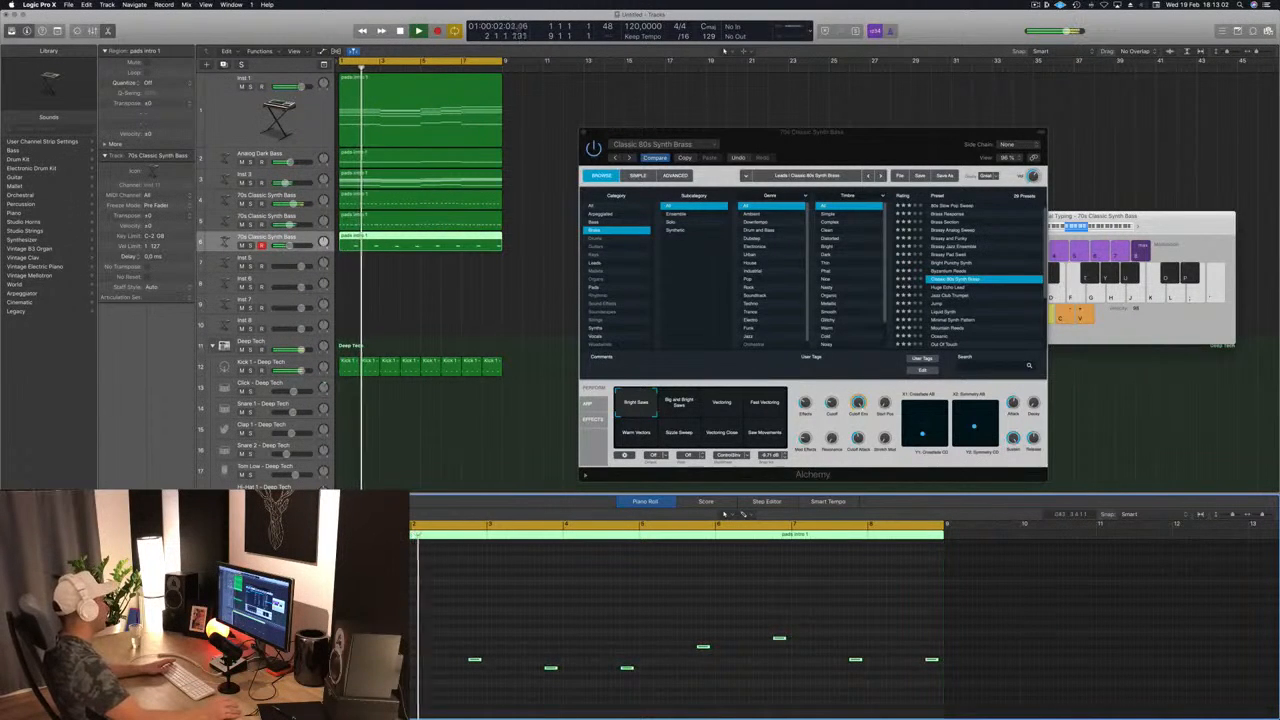
# Audition 80s Pop Synth Brass and 80s Slow Pop Sweep, settle on the Brass Response preset and close Alchemy
pyautogui.scroll(1, 974, 245)
pyautogui.click(964, 208)
pyautogui.click(965, 207)
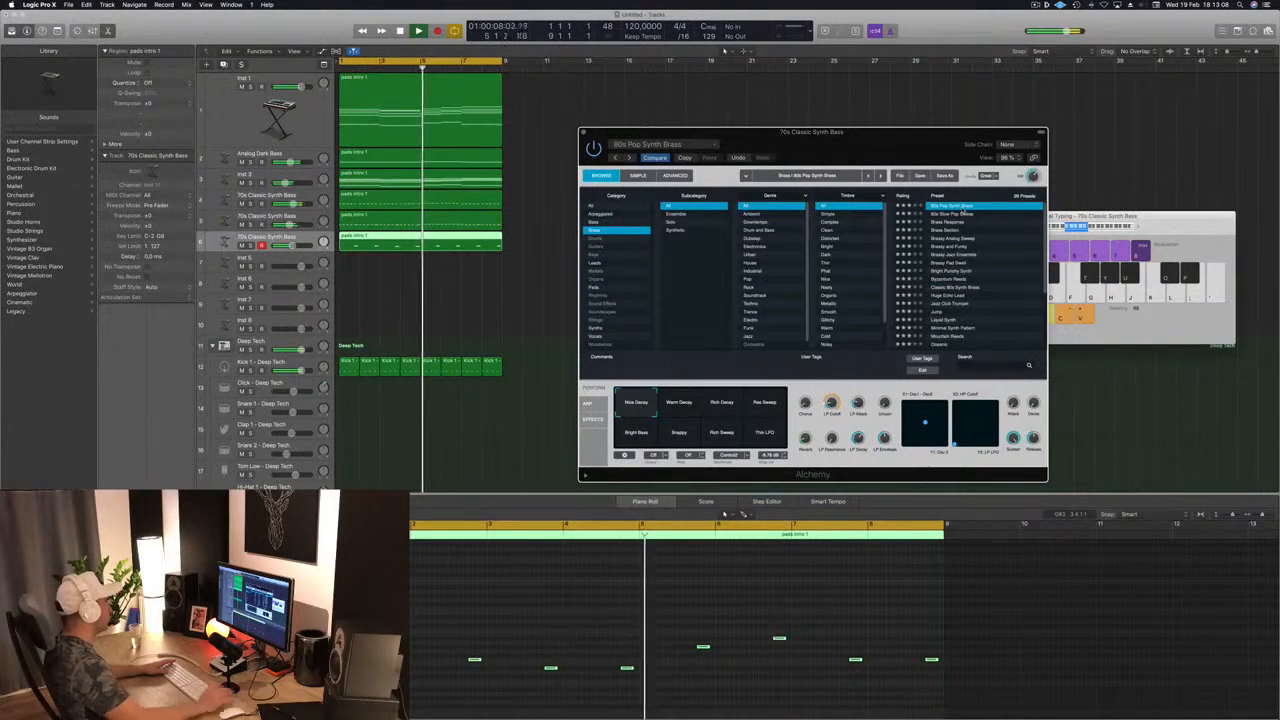
pyautogui.click(335, 640)
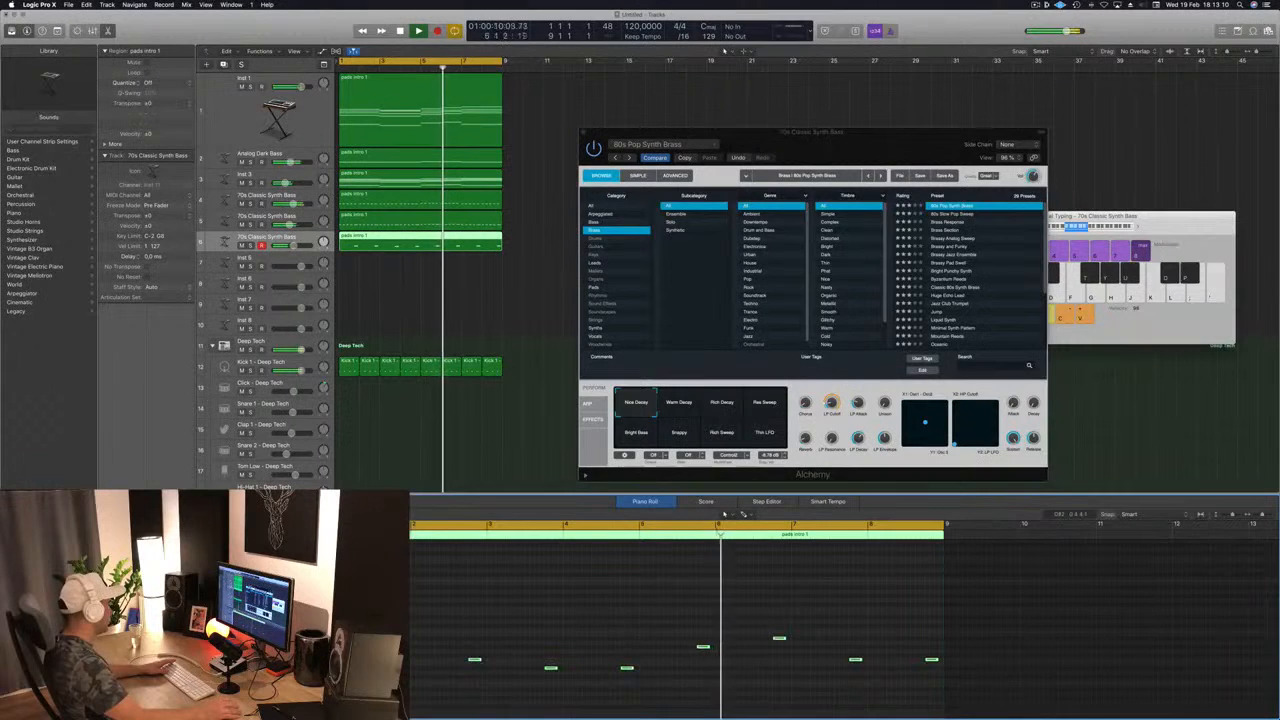
pyautogui.click(955, 215)
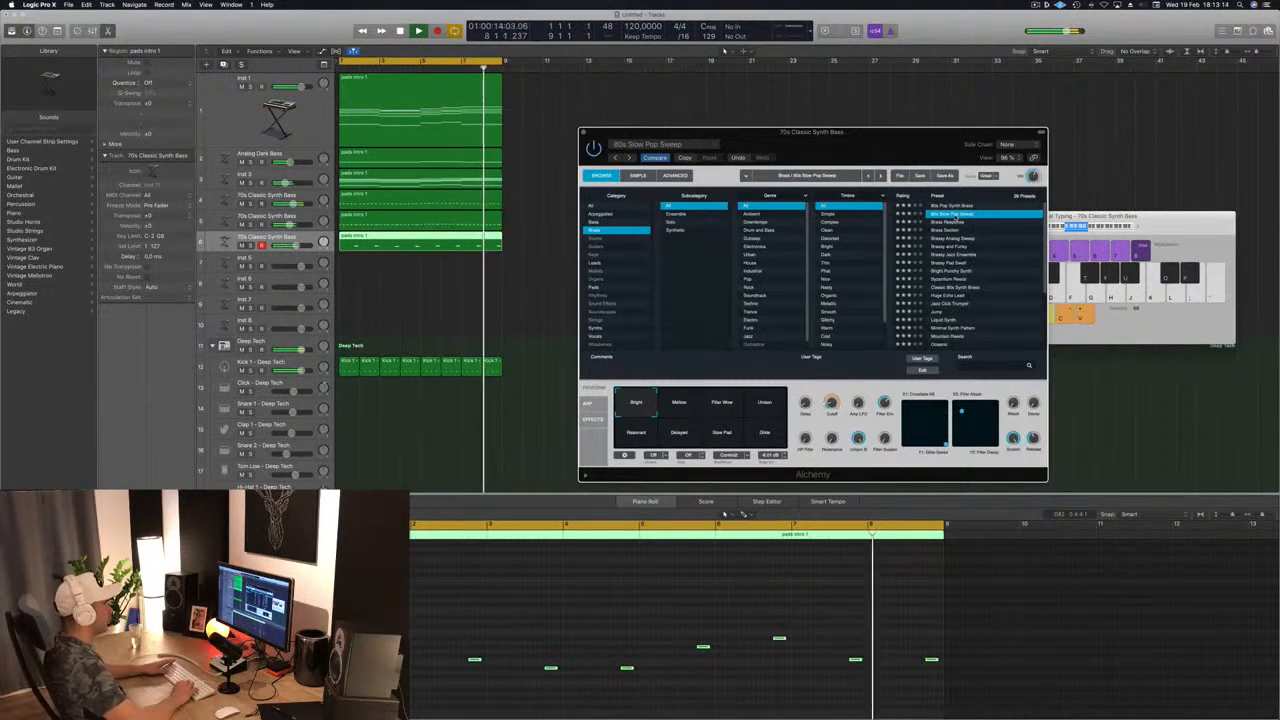
pyautogui.press('Down')
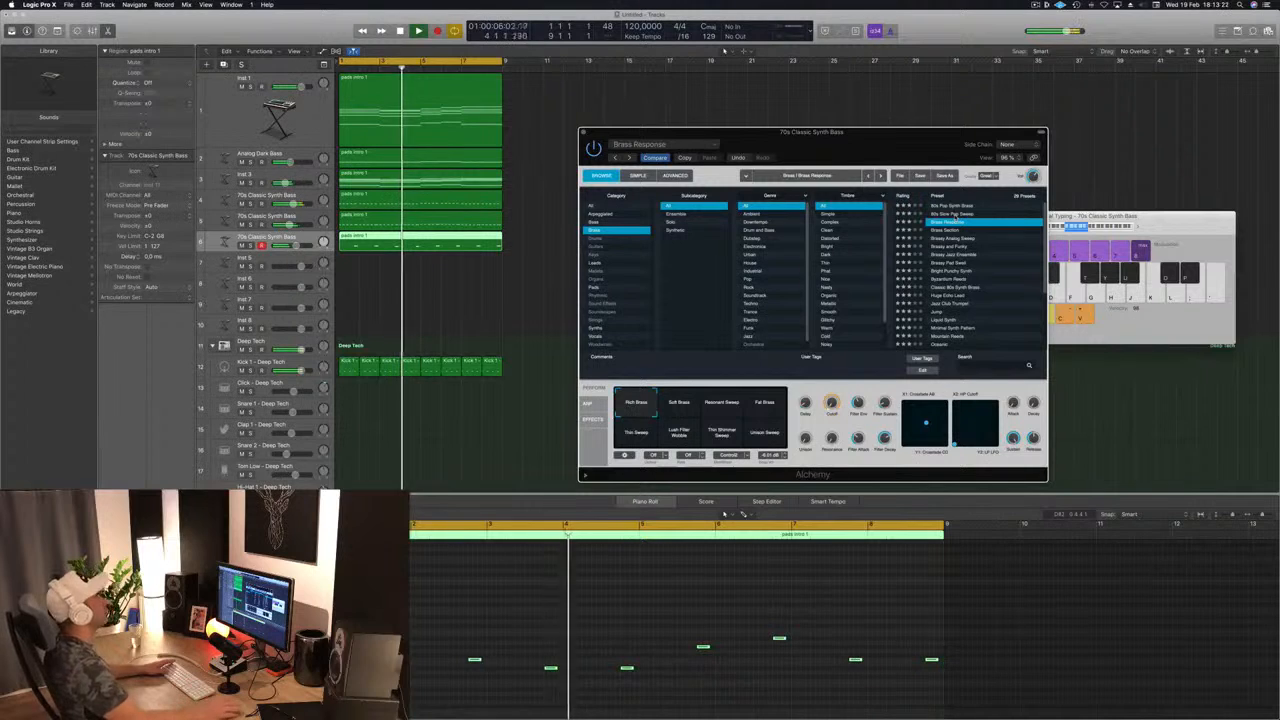
pyautogui.click(584, 132)
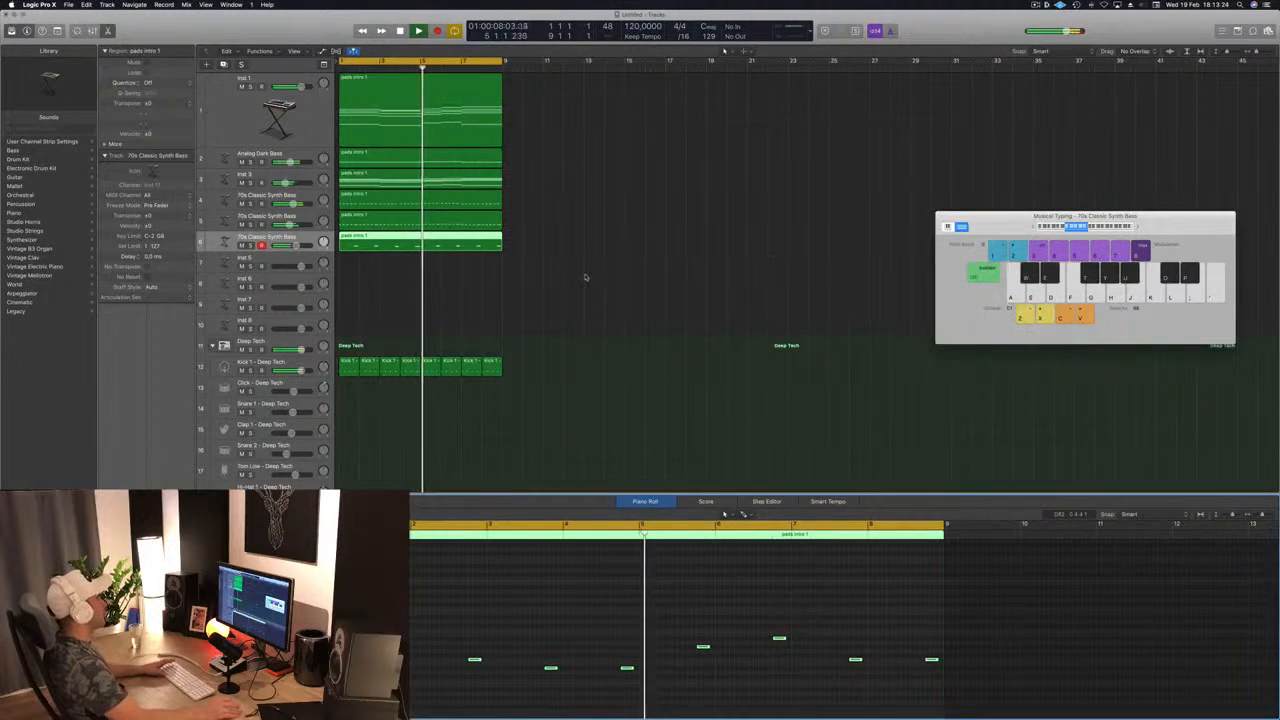
# Move the first Kick 1 region down to the Snare 1 track at bar 1
pyautogui.scroll(-5, 545, 320)
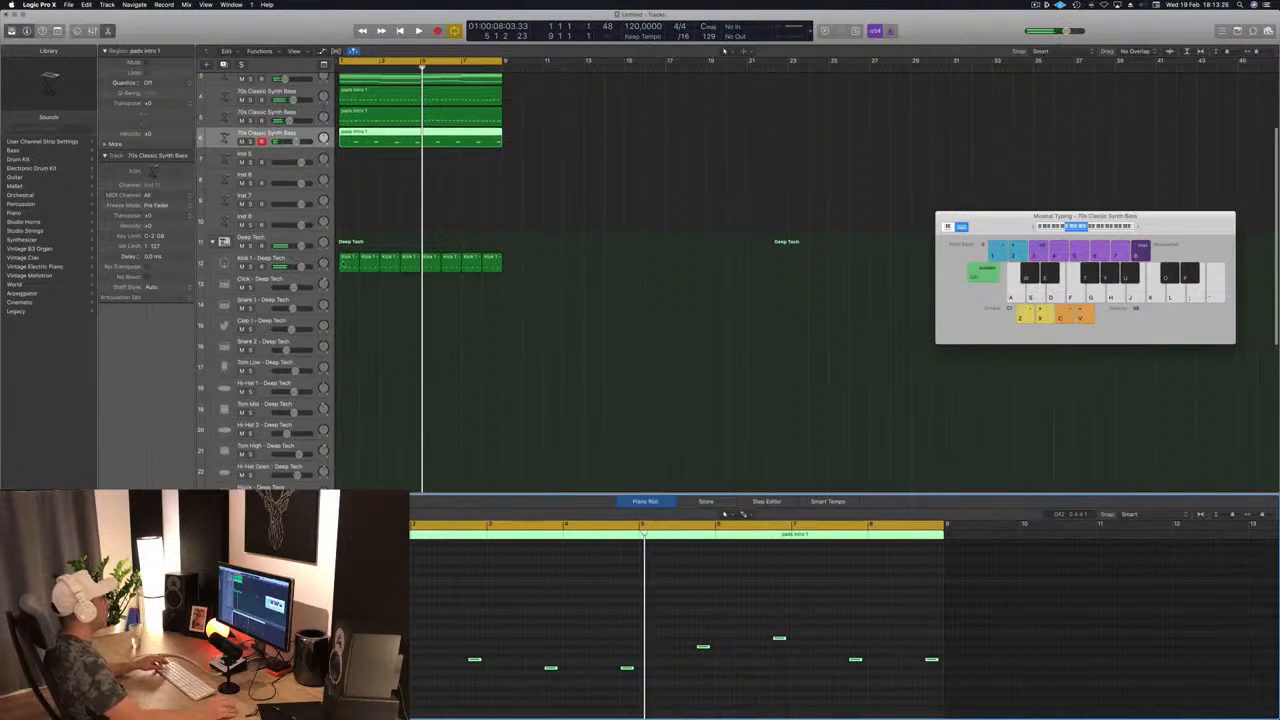
pyautogui.click(348, 261)
pyautogui.moveTo(347, 263); pyautogui.dragTo(352, 312)
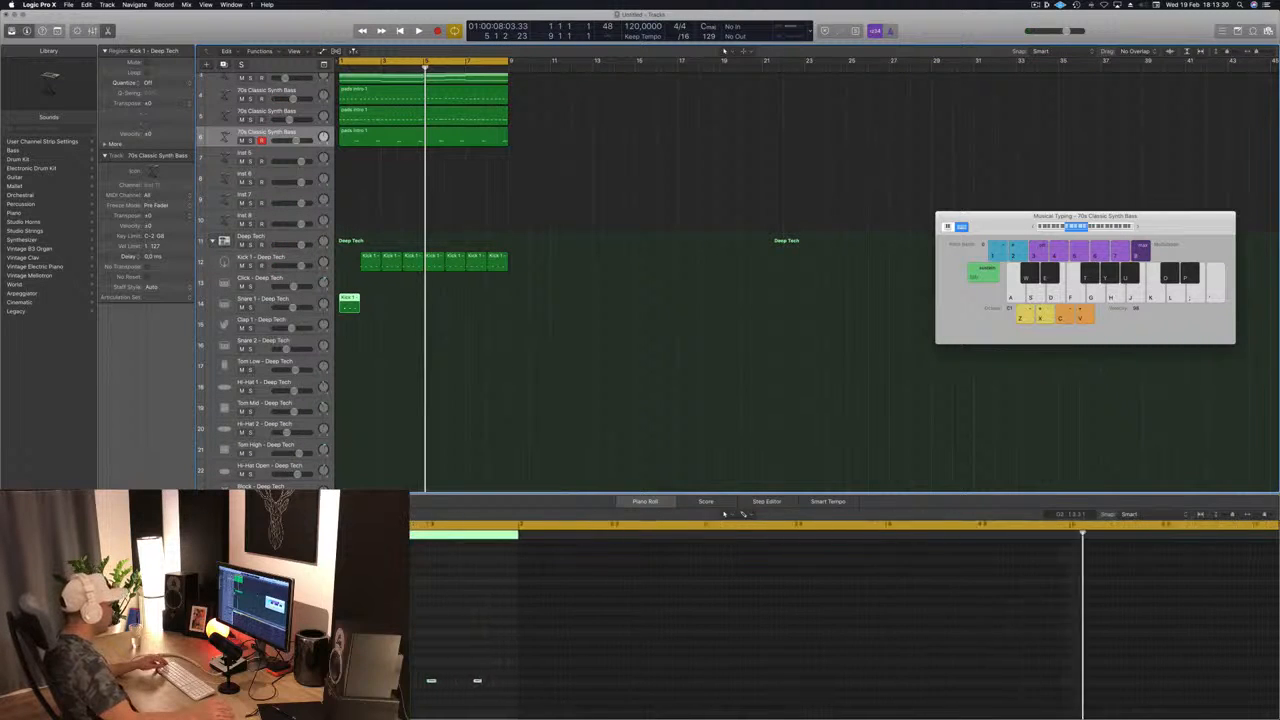
# Raise the Snare 1 region's notes to the snare pitch, thin them out keeping the beat 4 hit, and repeat the region through bar 8
pyautogui.click(724, 513)
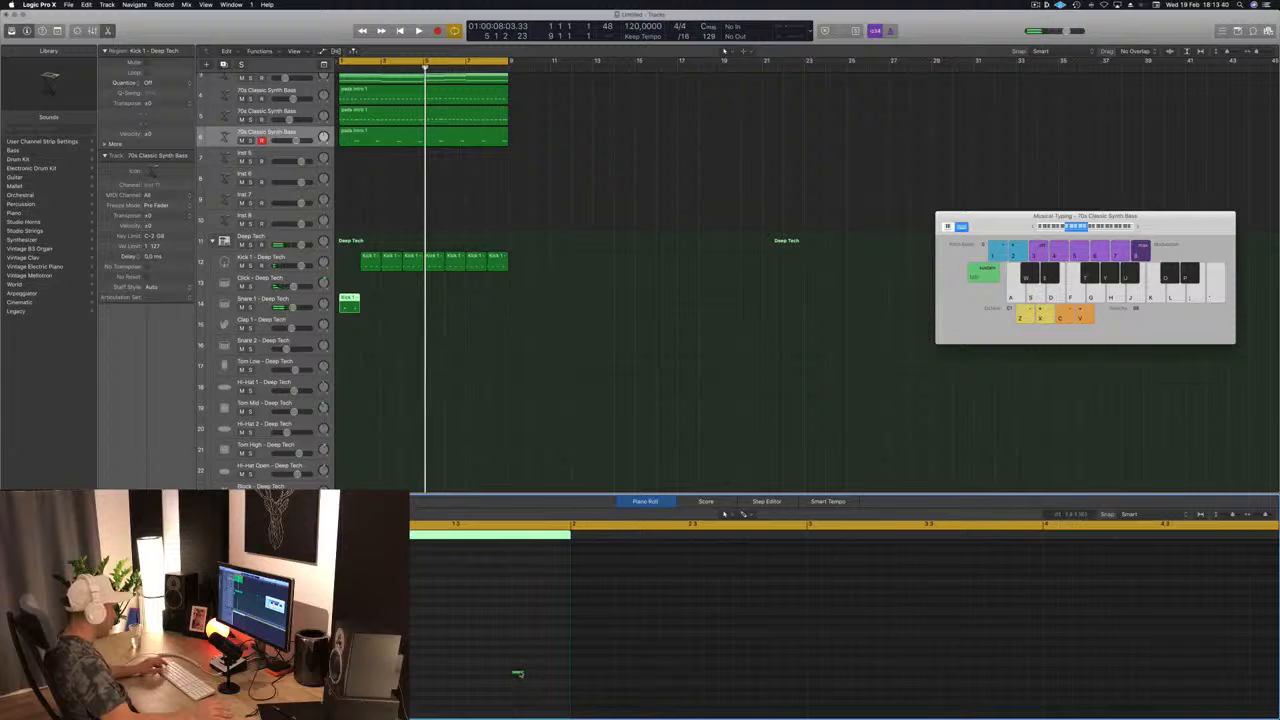
pyautogui.click(547, 679)
pyautogui.press('space')
pyautogui.moveTo(371, 261); pyautogui.dragTo(434, 312)
pyautogui.click(387, 374)
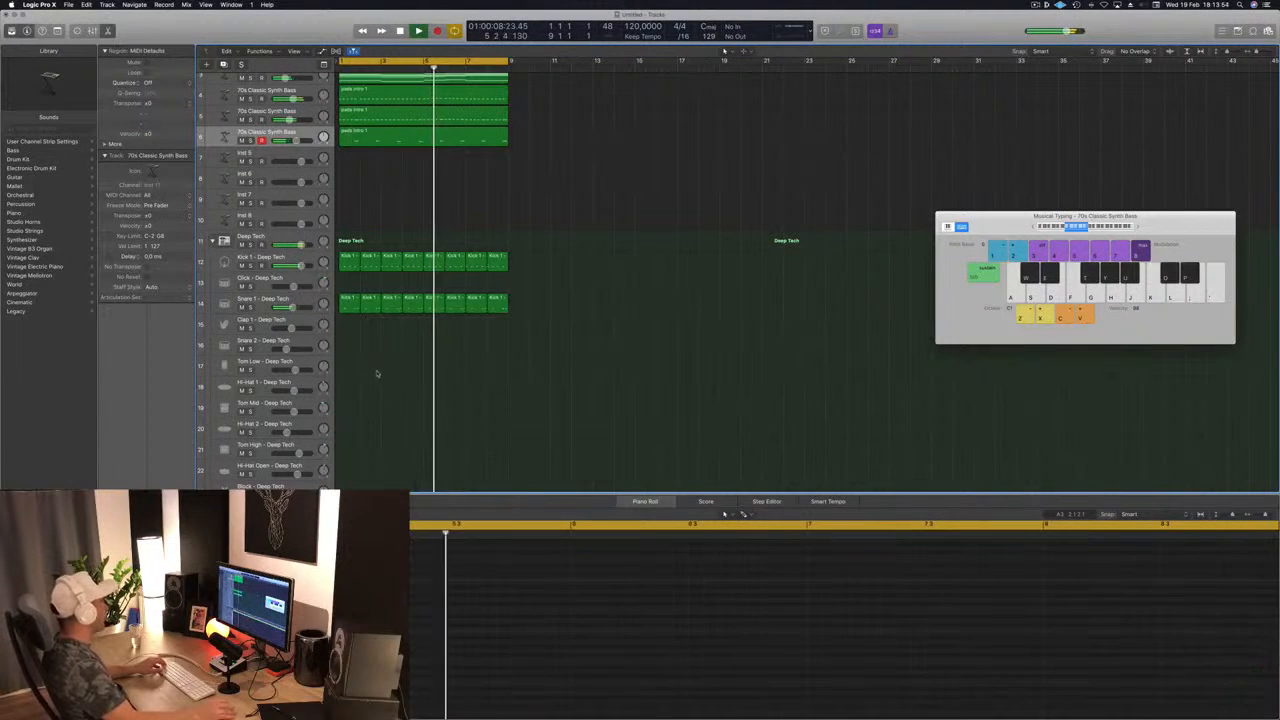
# Replay from the beginning and copy the first Kick 1 region onto the Hi-Hat 1 track at bar 1
pyautogui.scroll(-3, 374, 363)
pyautogui.press('Return')
pyautogui.click(355, 233)
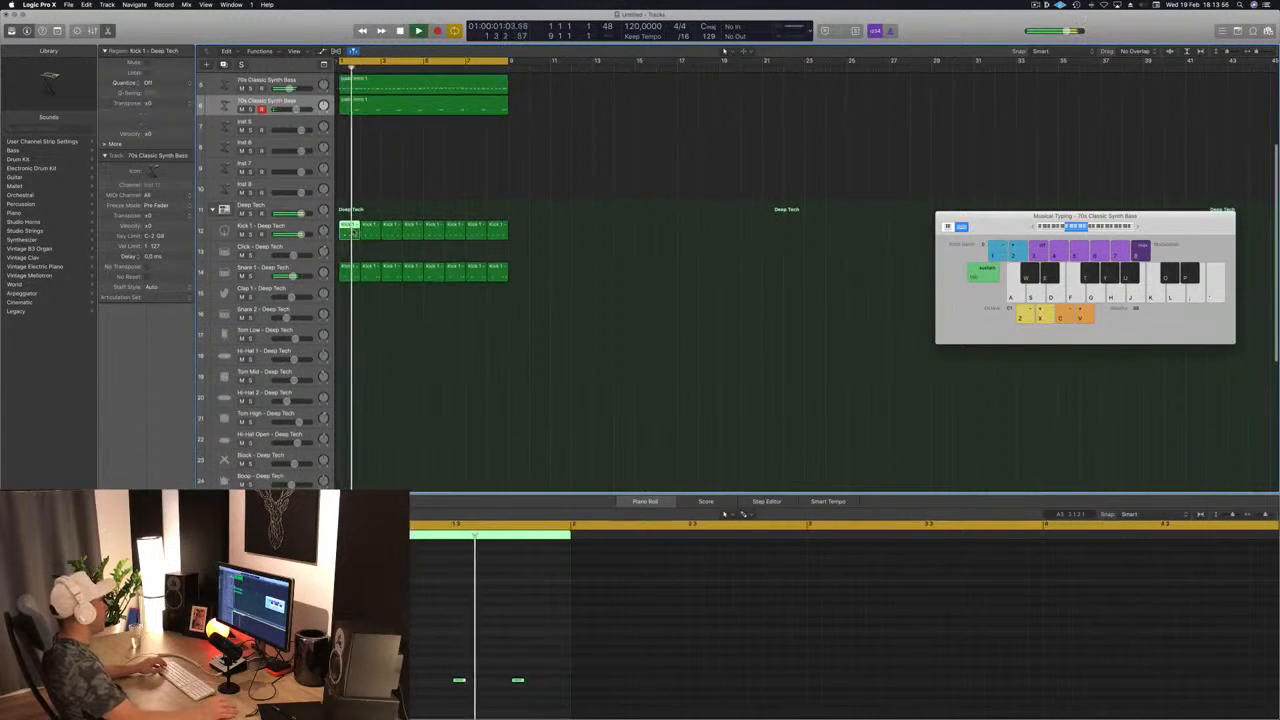
pyautogui.moveTo(351, 231); pyautogui.dragTo(349, 356)
# Transpose the Hi-Hat 1 region's notes up to the hi-hat pitch and shift them half a beat onto the off-beats
pyautogui.moveTo(412, 664); pyautogui.dragTo(553, 691)
pyautogui.hotkey('alt', 'Up')
pyautogui.hotkey('alt', 'Up')
pyautogui.hotkey('alt', 'Up')
pyautogui.hotkey('alt', 'Up')
pyautogui.hotkey('alt', 'Up')
pyautogui.hotkey('alt', 'Up')
pyautogui.hotkey('alt', 'Up')
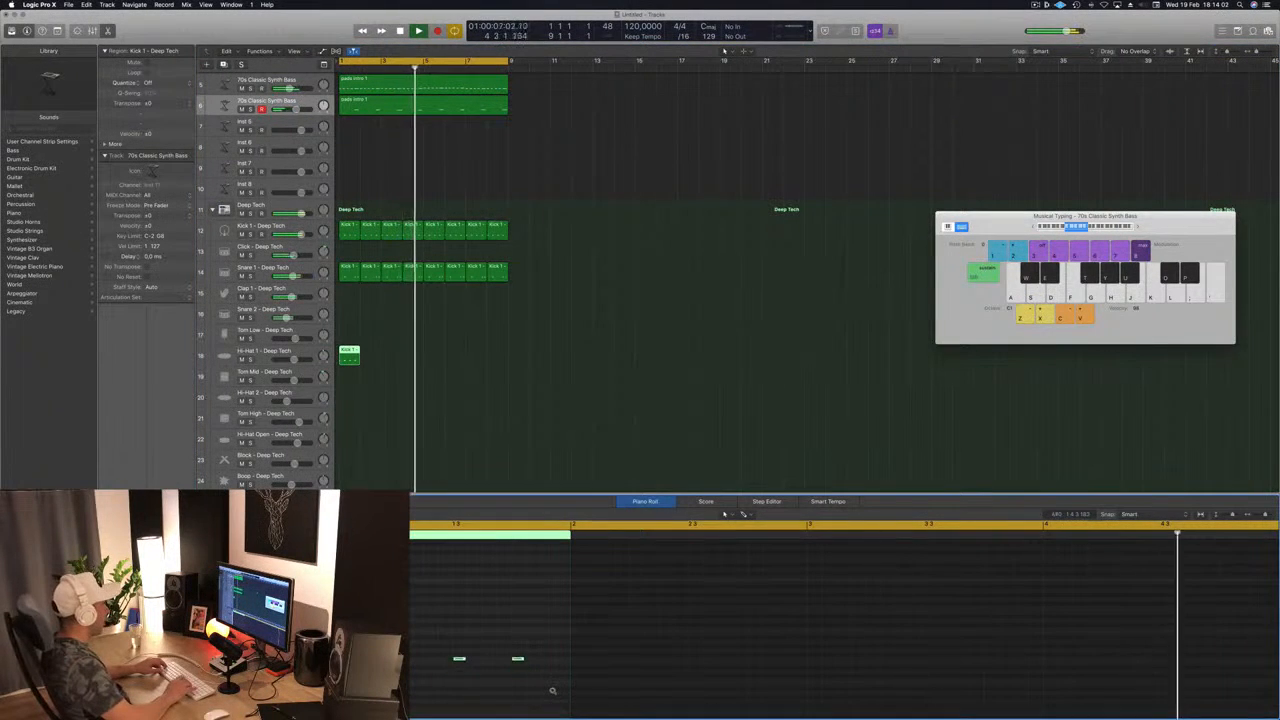
pyautogui.hotkey('alt', 'Down')
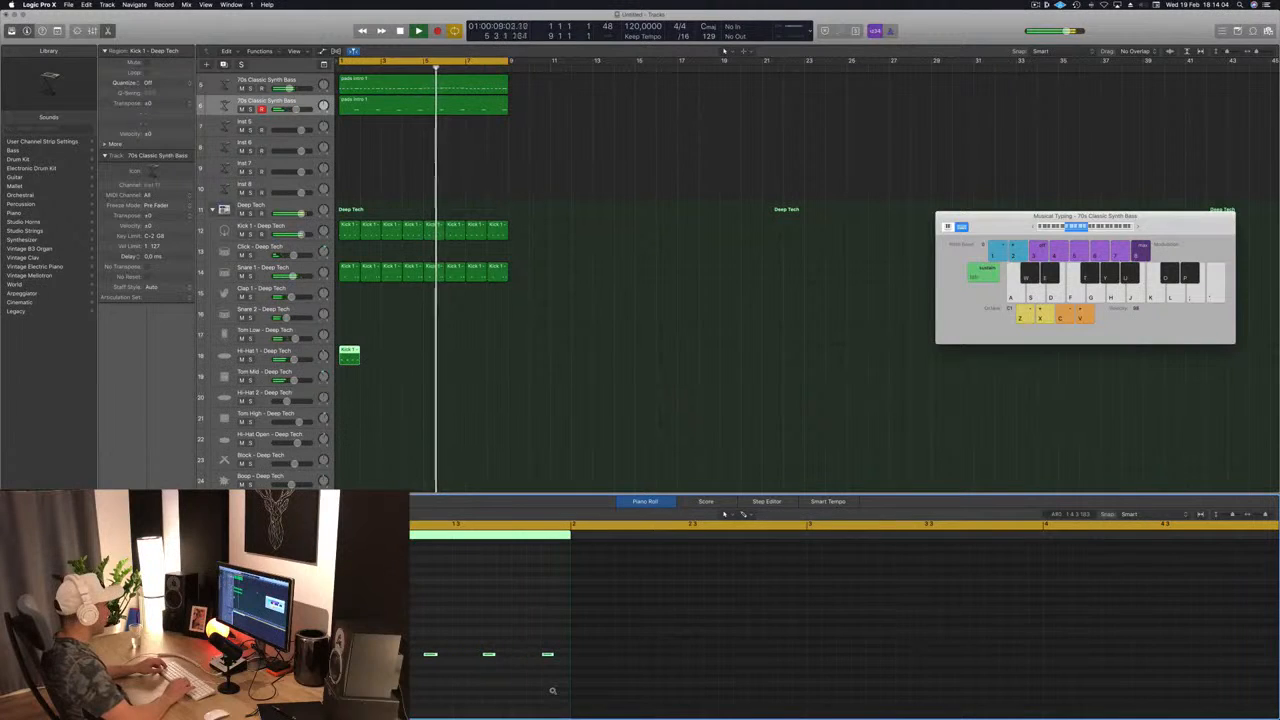
# Repeat the Hi-Hat 1 region through bar 8 while playing from the beginning
pyautogui.press('Return')
pyautogui.moveTo(347, 355); pyautogui.dragTo(393, 358)
pyautogui.moveTo(437, 350)
pyautogui.mouseDown()
pyautogui.moveTo(350, 358)
pyautogui.moveTo(435, 358)
pyautogui.mouseUp()
pyautogui.scroll(5, 529, 337)
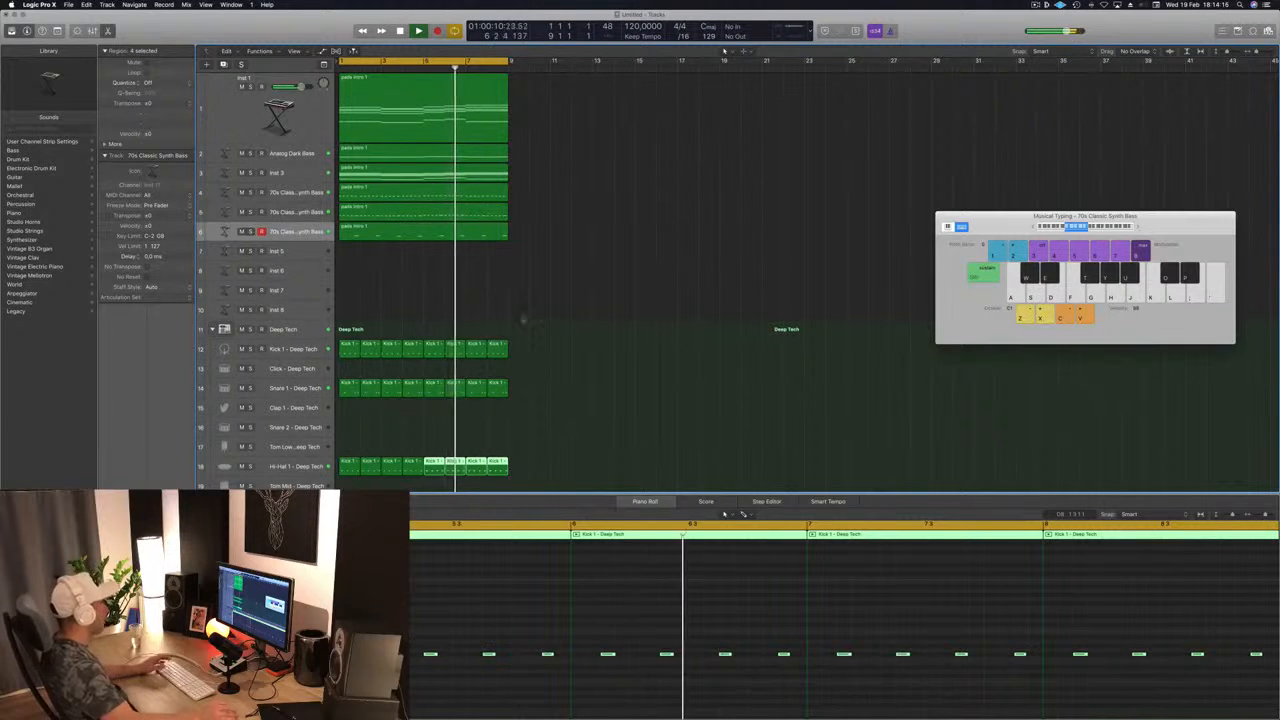
# Open the SilverVerb reverb on the third 70s Classic Synth Bass track's aux, load the grandiose preset and move its window aside
pyautogui.click(296, 233)
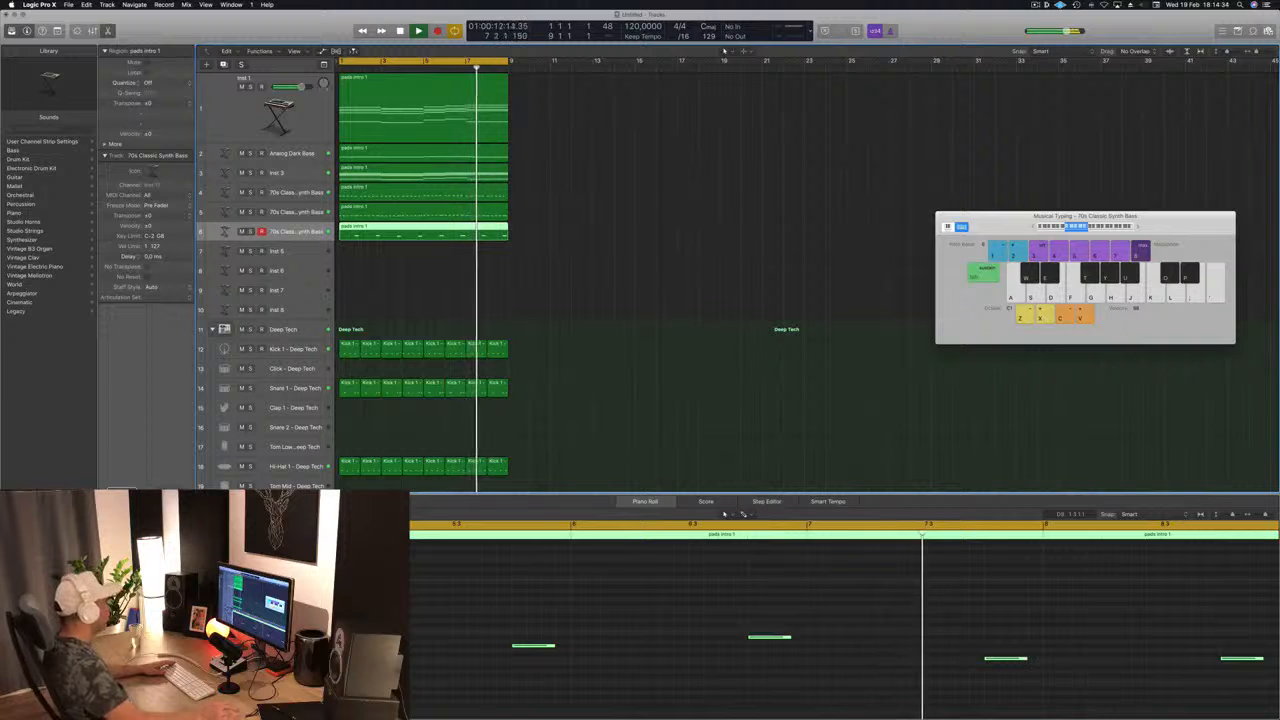
pyautogui.click(171, 560)
pyautogui.moveTo(94, 28); pyautogui.dragTo(429, 112)
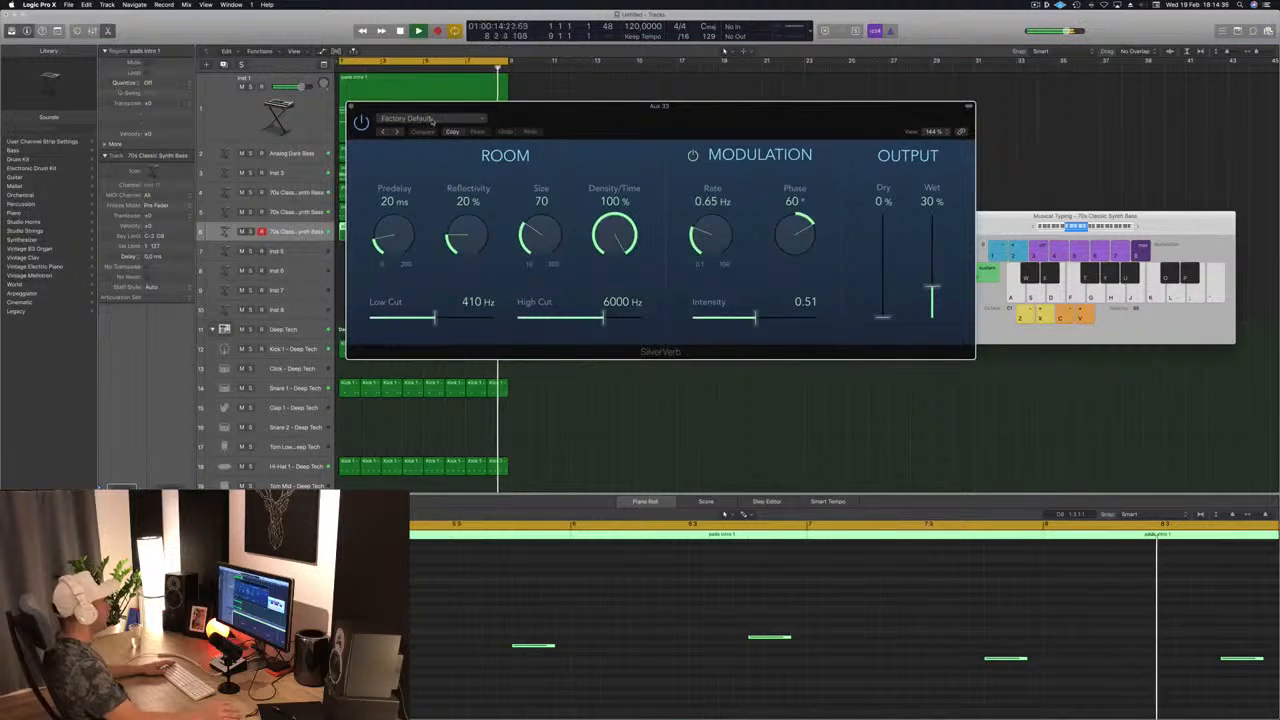
pyautogui.click(432, 120)
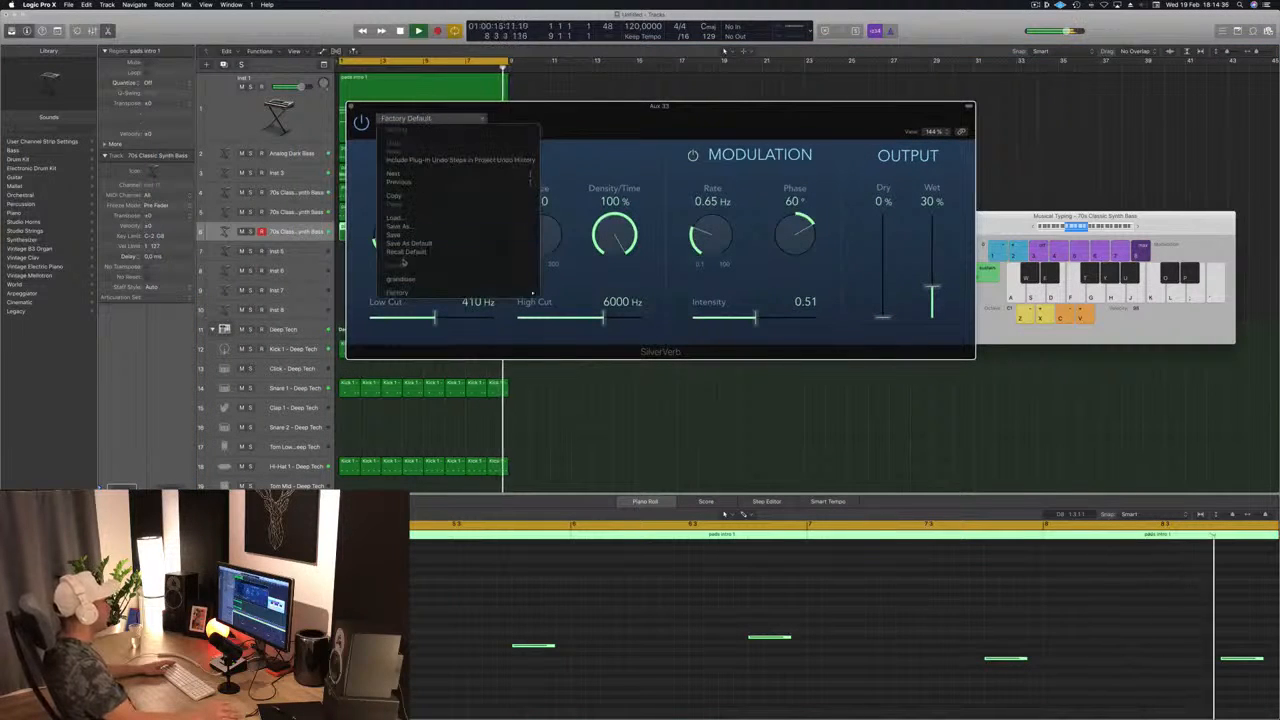
pyautogui.click(401, 280)
pyautogui.moveTo(748, 121); pyautogui.dragTo(1158, 78)
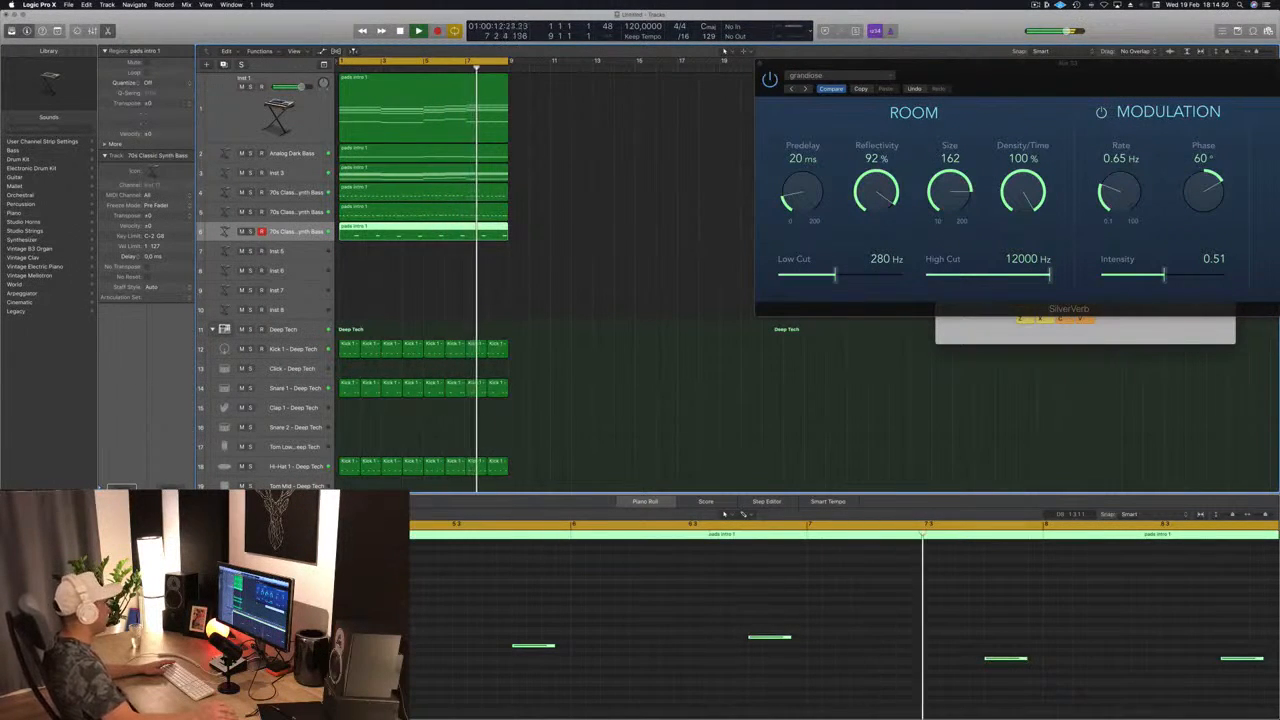
# Solo the third 70s Classic Synth Bass track to audition its reverb, then return to the full mix
pyautogui.click(588, 240)
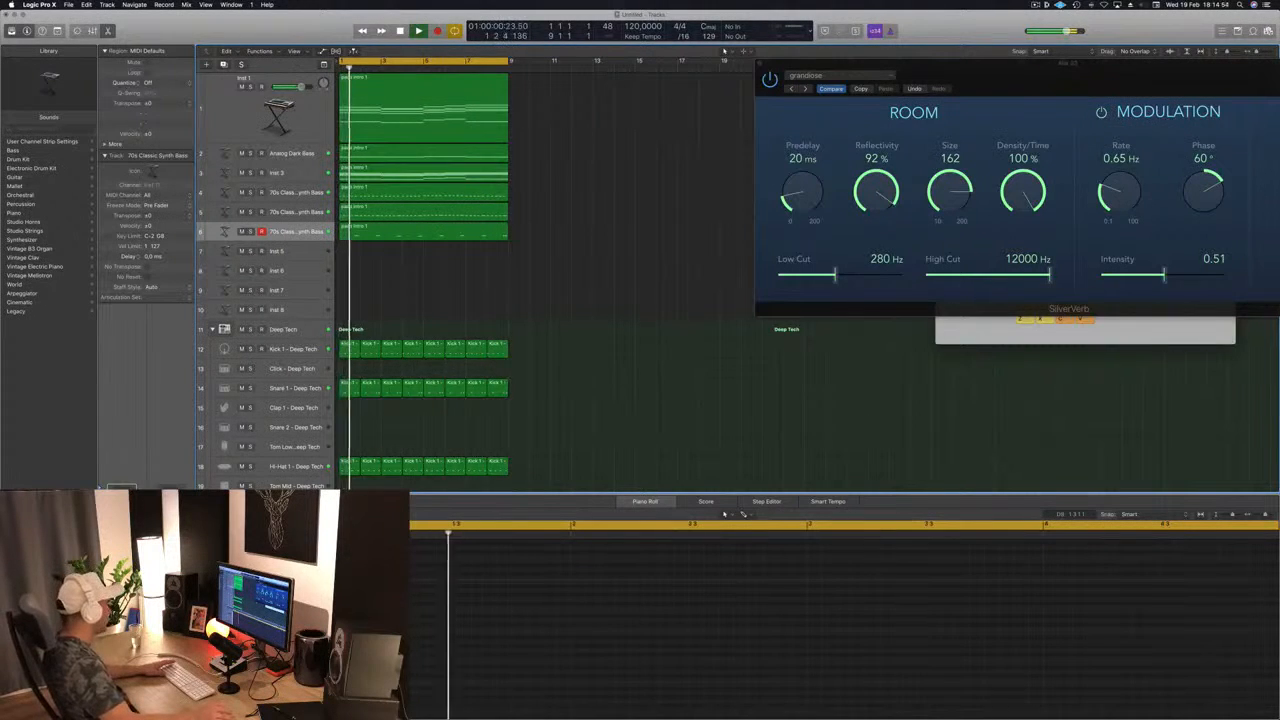
pyautogui.press('s')
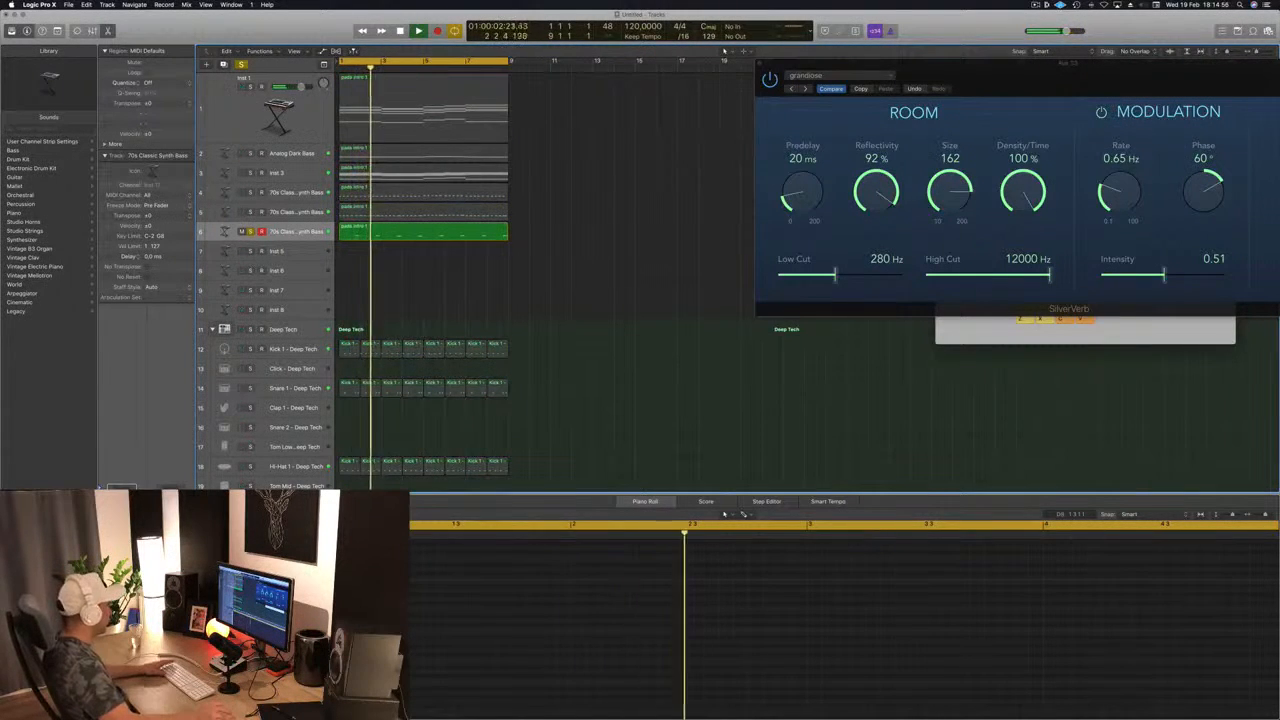
pyautogui.press('s')
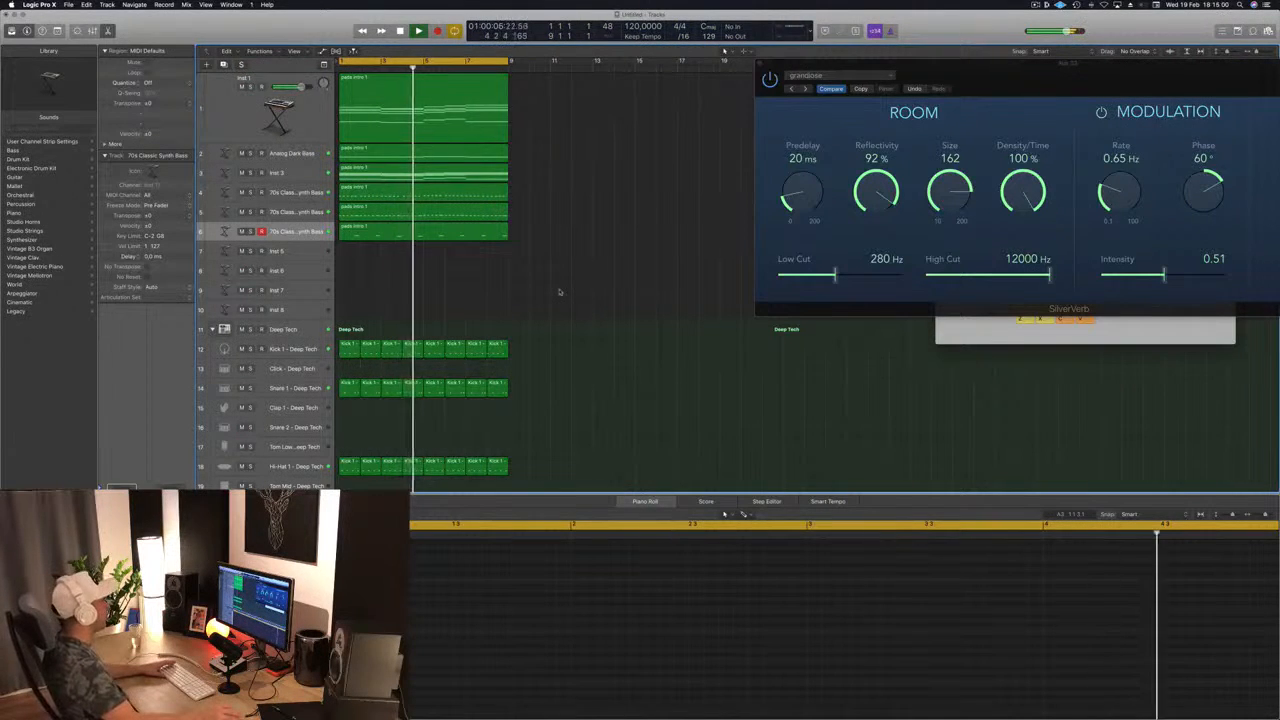
# Copy a one-bar drum region to the Block track, match its pitch and place notes off-beat, the last a sixteenth earlier
pyautogui.scroll(-5, 557, 300)
pyautogui.scroll(-2, 519, 341)
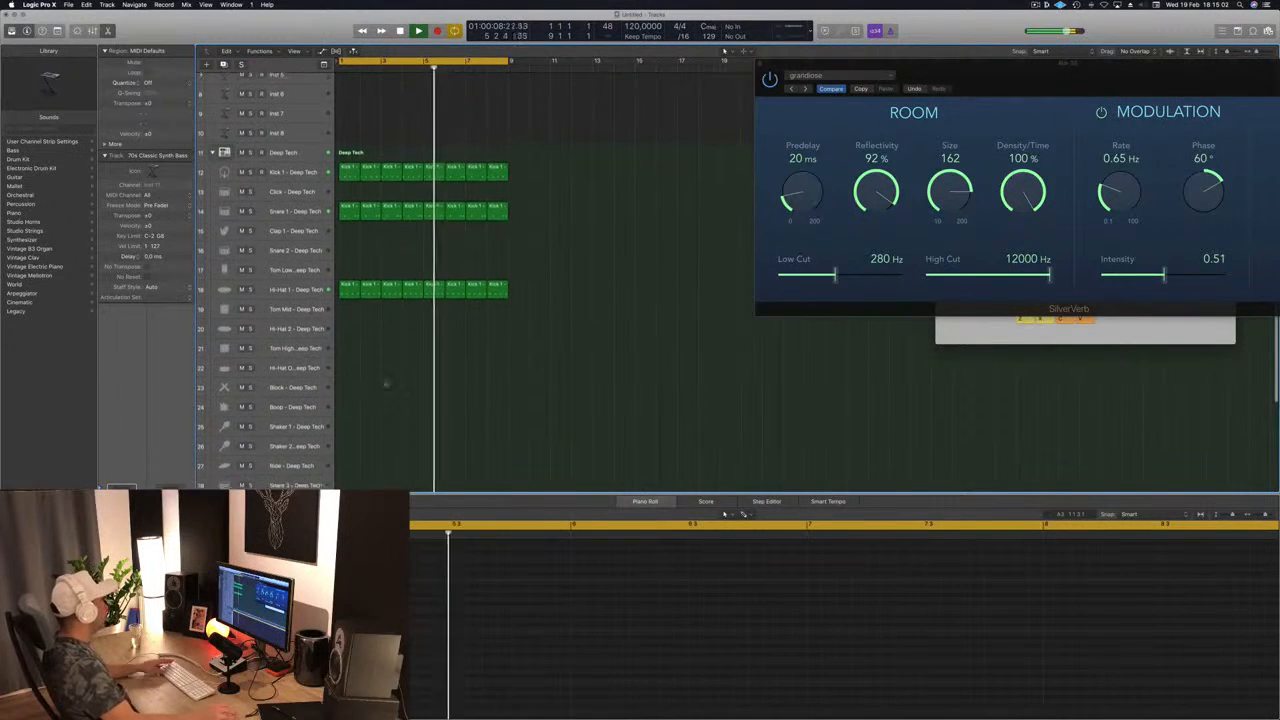
pyautogui.click(349, 285)
pyautogui.moveTo(349, 285); pyautogui.dragTo(349, 382)
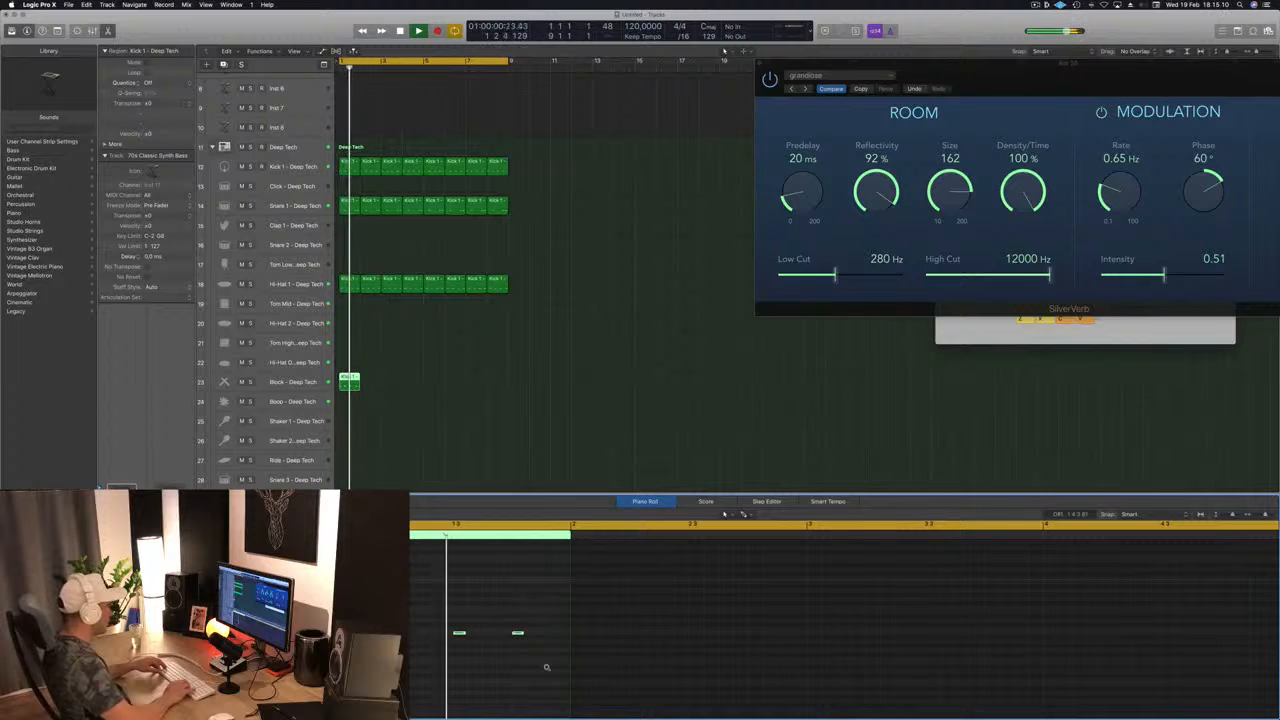
pyautogui.press('space')
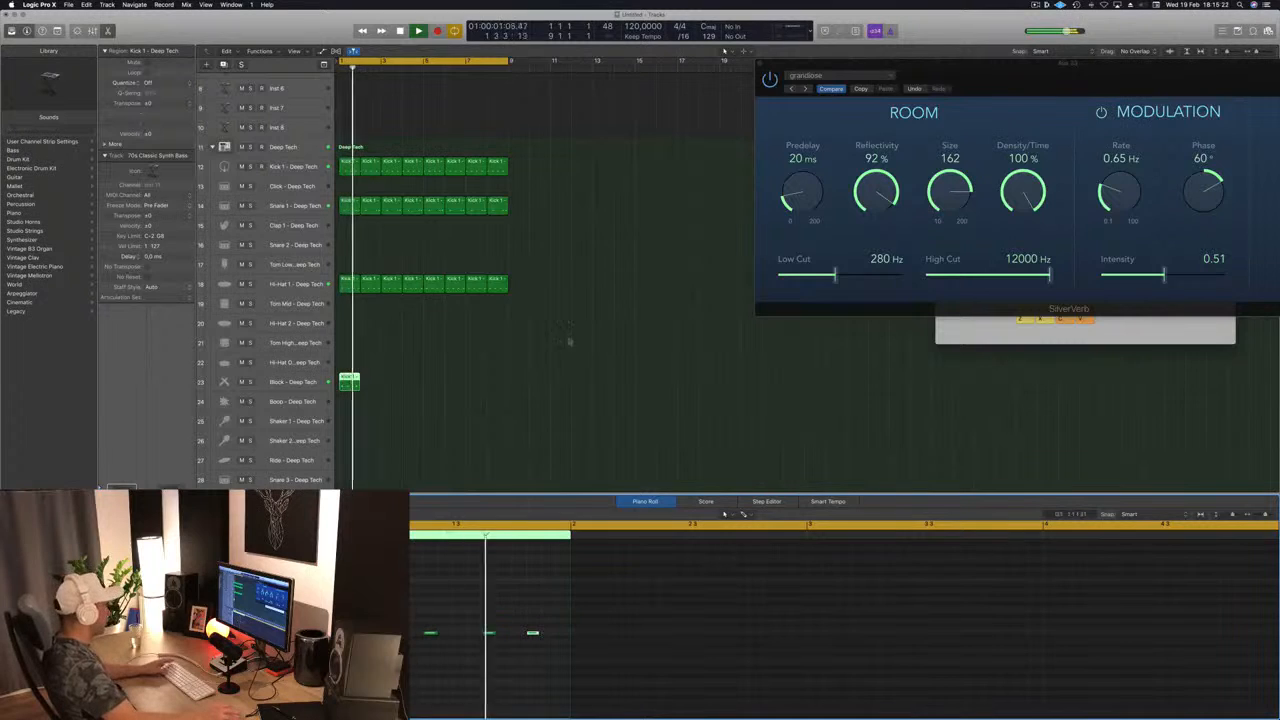
pyautogui.press('space')
# Repeat the Block region through bar 8, play it back and select the Hi-Hat 1 track
pyautogui.moveTo(352, 379); pyautogui.dragTo(437, 391)
pyautogui.scroll(1, 560, 370)
pyautogui.press('space')
pyautogui.press('space')
pyautogui.click(294, 298)
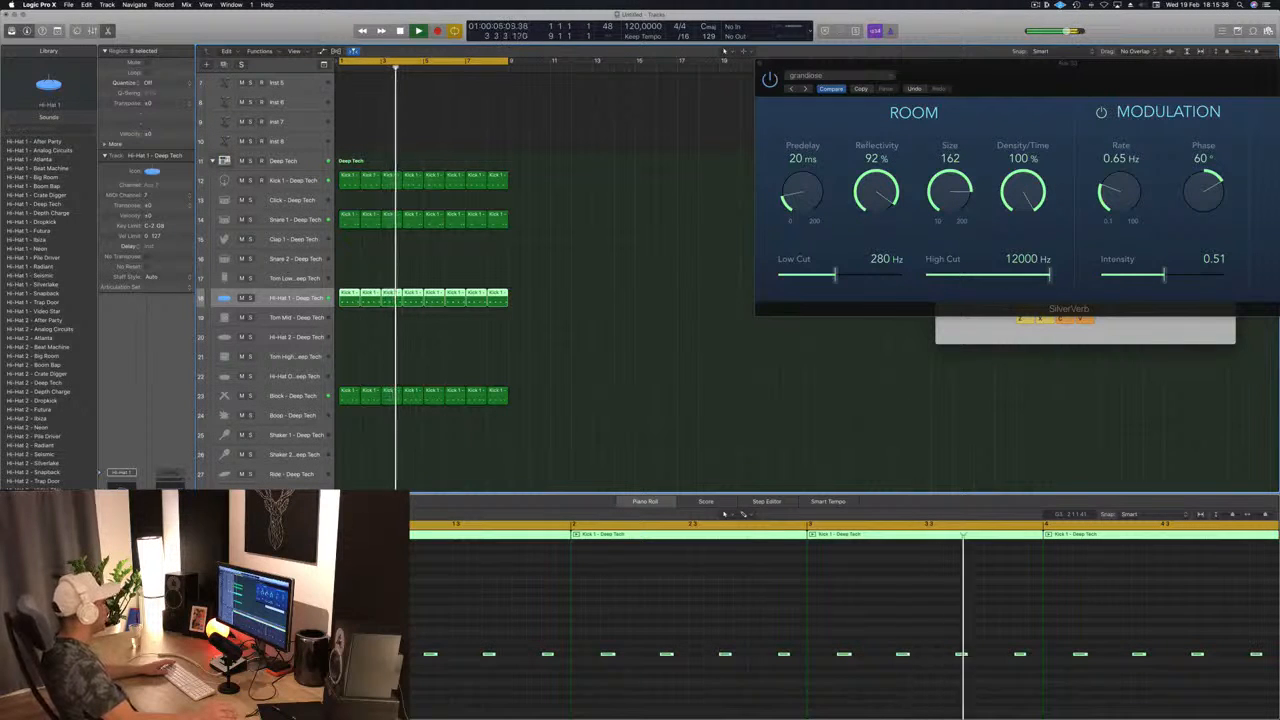
pyautogui.click(493, 330)
# Copy the first Kick 1 region to Shaker 1, transpose its notes up, and move the region down to the Shaker 2 track
pyautogui.scroll(-2, 493, 330)
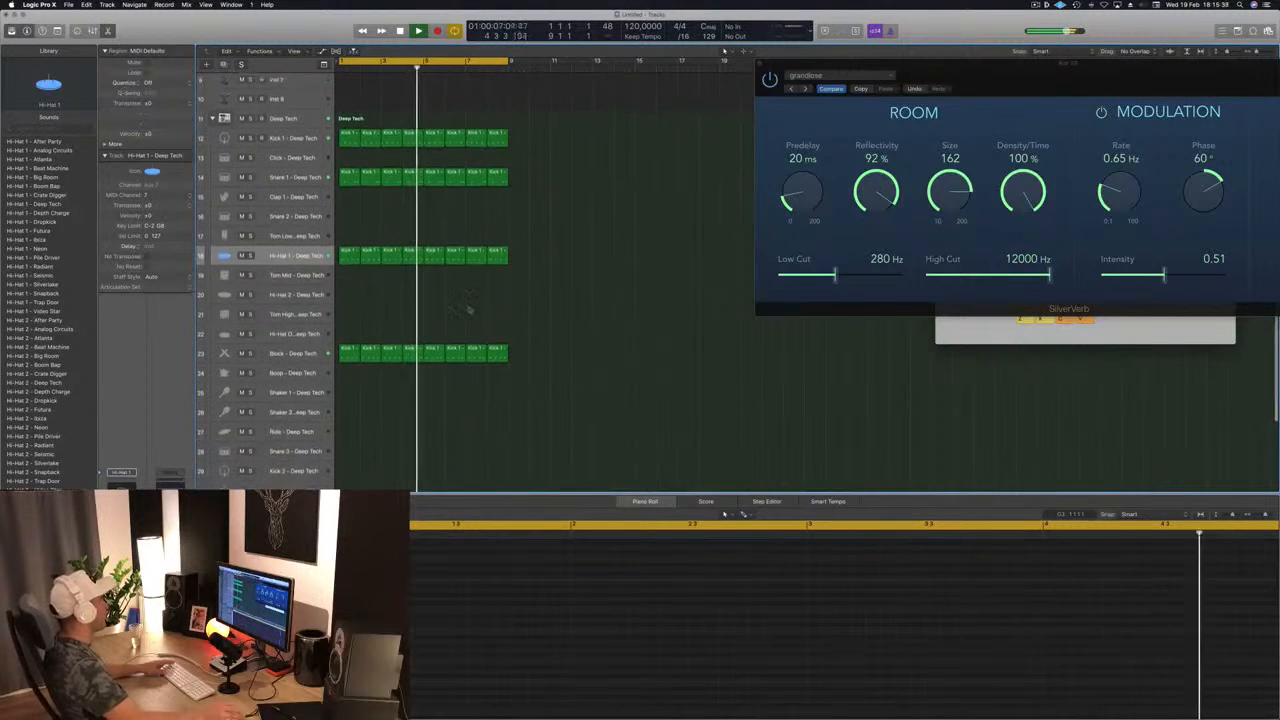
pyautogui.scroll(-1, 354, 368)
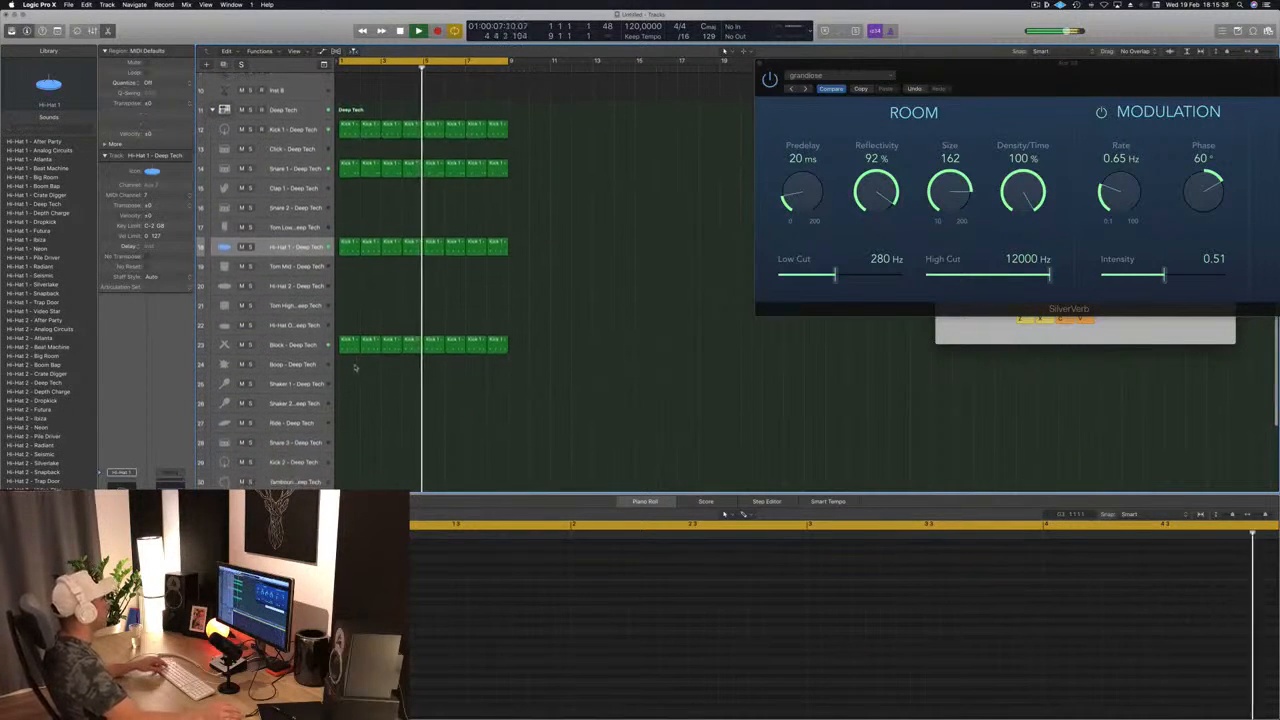
pyautogui.click(350, 127)
pyautogui.moveTo(337, 408); pyautogui.dragTo(350, 387)
pyautogui.moveTo(338, 665); pyautogui.dragTo(580, 693)
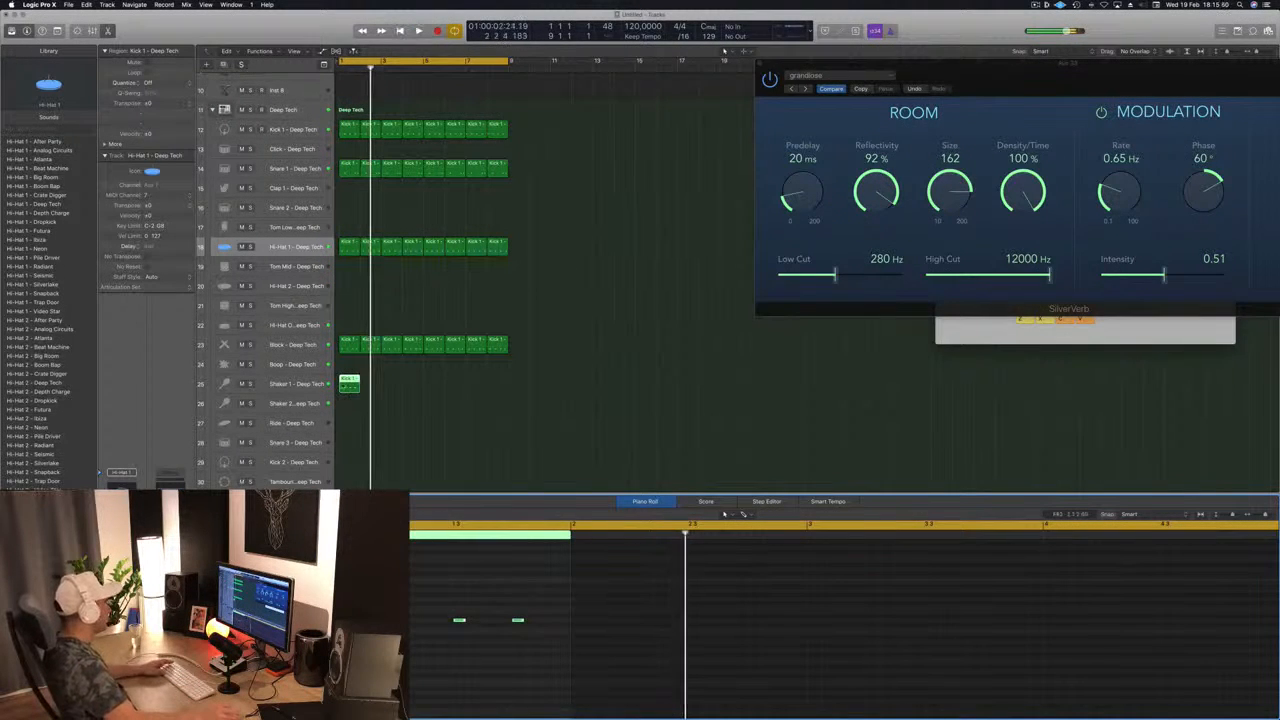
pyautogui.moveTo(349, 384); pyautogui.dragTo(349, 403)
# Duplicate the notes in the Shaker 2 region to fill the bar with continuous sixteenth notes, and replay from the beginning
pyautogui.moveTo(343, 620); pyautogui.dragTo(358, 620)
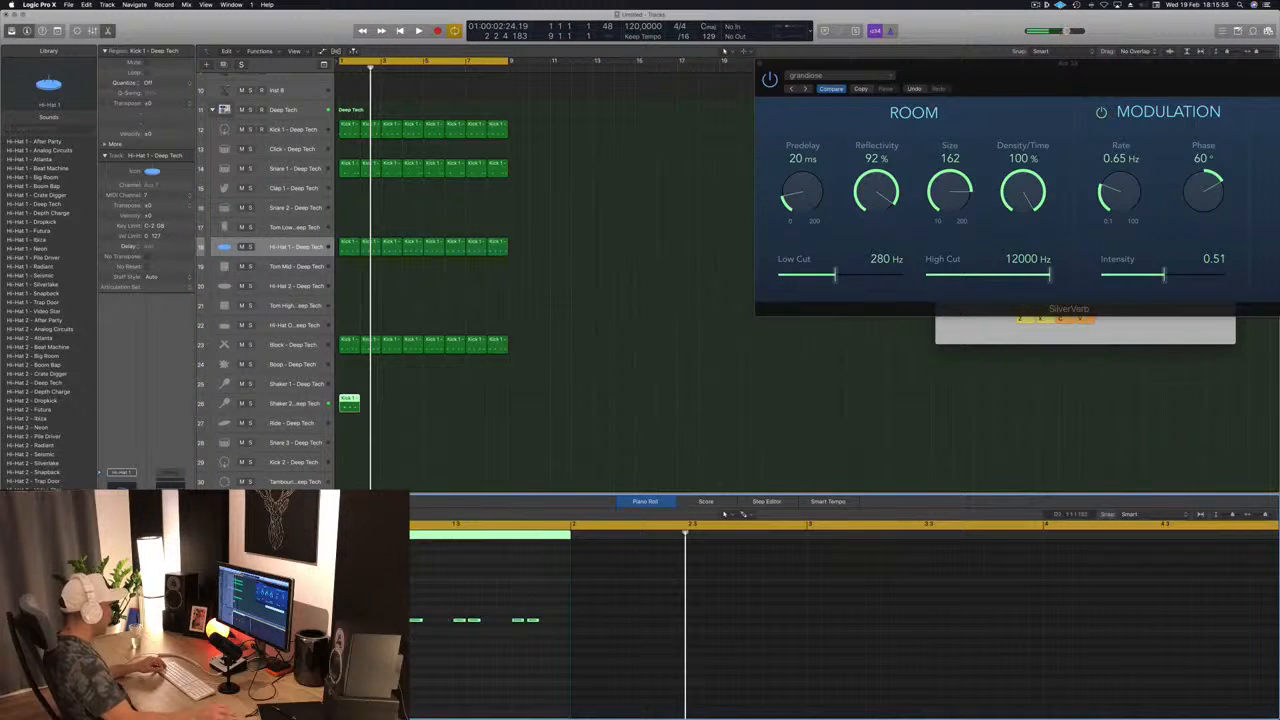
pyautogui.moveTo(342, 620)
pyautogui.mouseDown()
pyautogui.moveTo(374, 620)
pyautogui.moveTo(356, 621)
pyautogui.mouseUp()
pyautogui.press('Return')
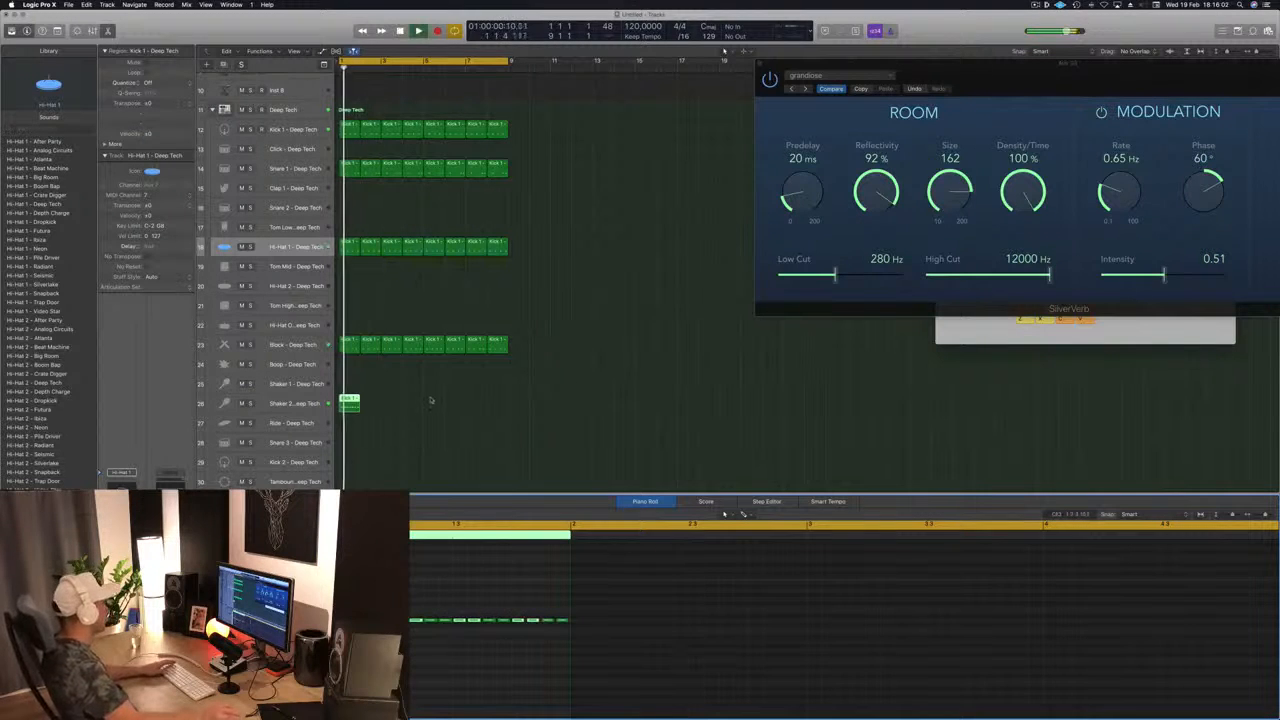
# Repeat the Shaker 2 region through bar 8, select its track and listen from the beginning
pyautogui.moveTo(351, 401); pyautogui.dragTo(455, 406)
pyautogui.click(313, 403)
pyautogui.press('space')
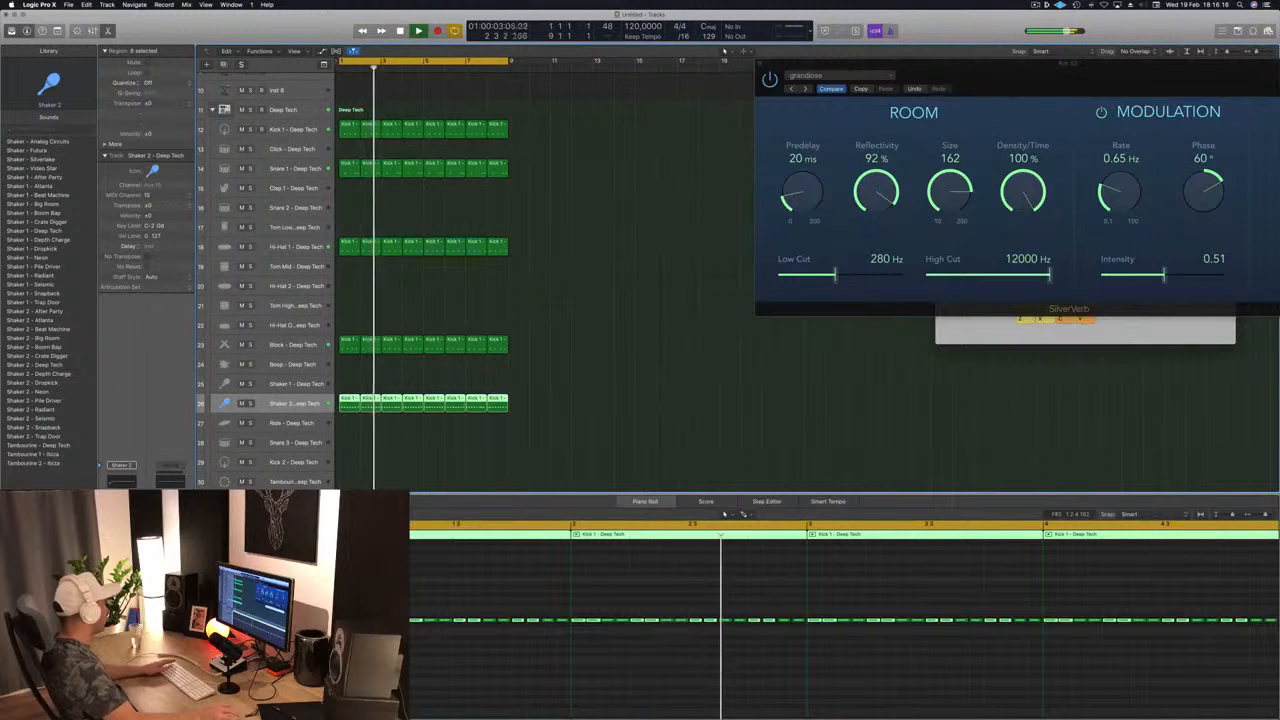
pyautogui.press('Return')
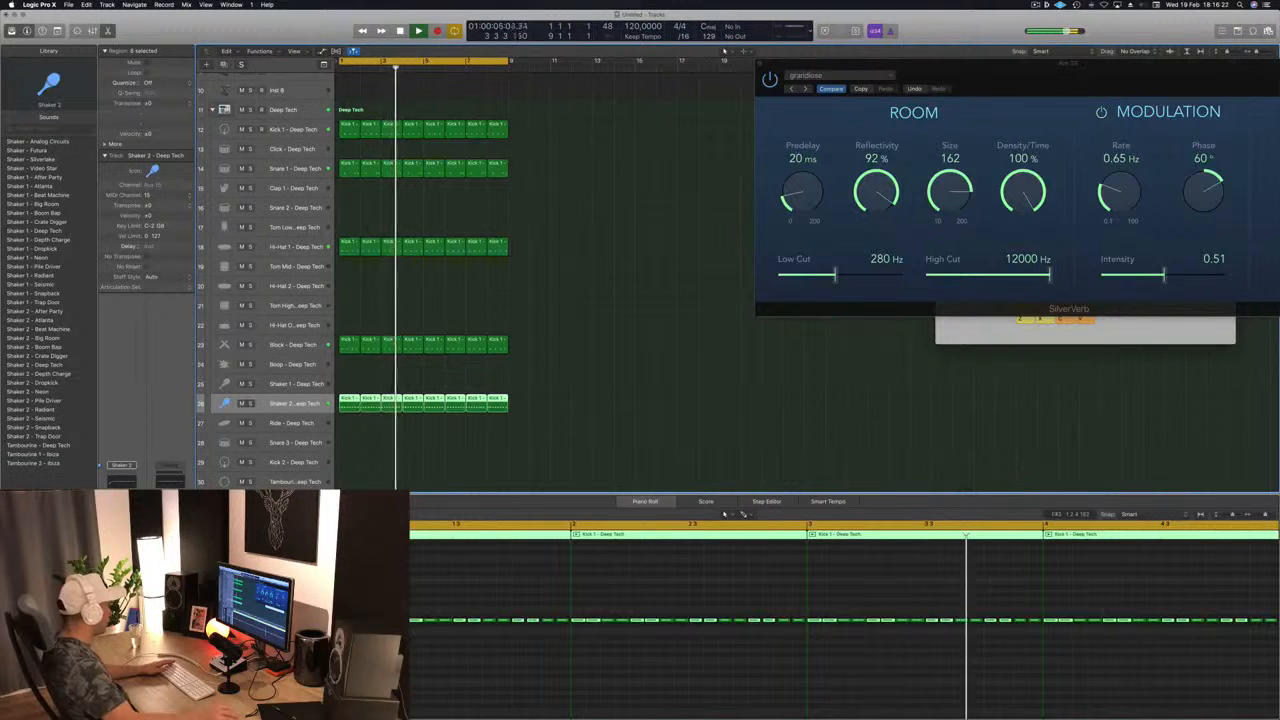
# Add a Microphaser to the Shaker 2 track, load the Background Movement preset and close both open plug-in windows
pyautogui.click(250, 625)
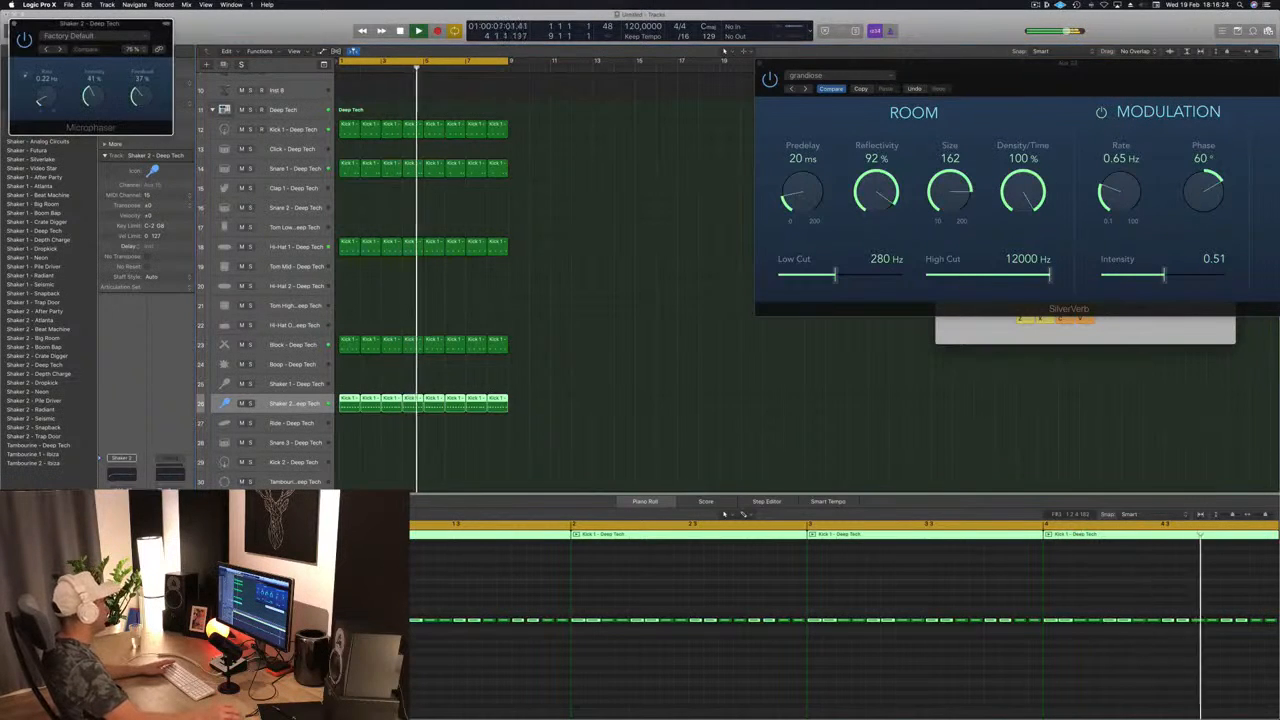
pyautogui.moveTo(73, 64); pyautogui.dragTo(380, 195)
pyautogui.click(364, 177)
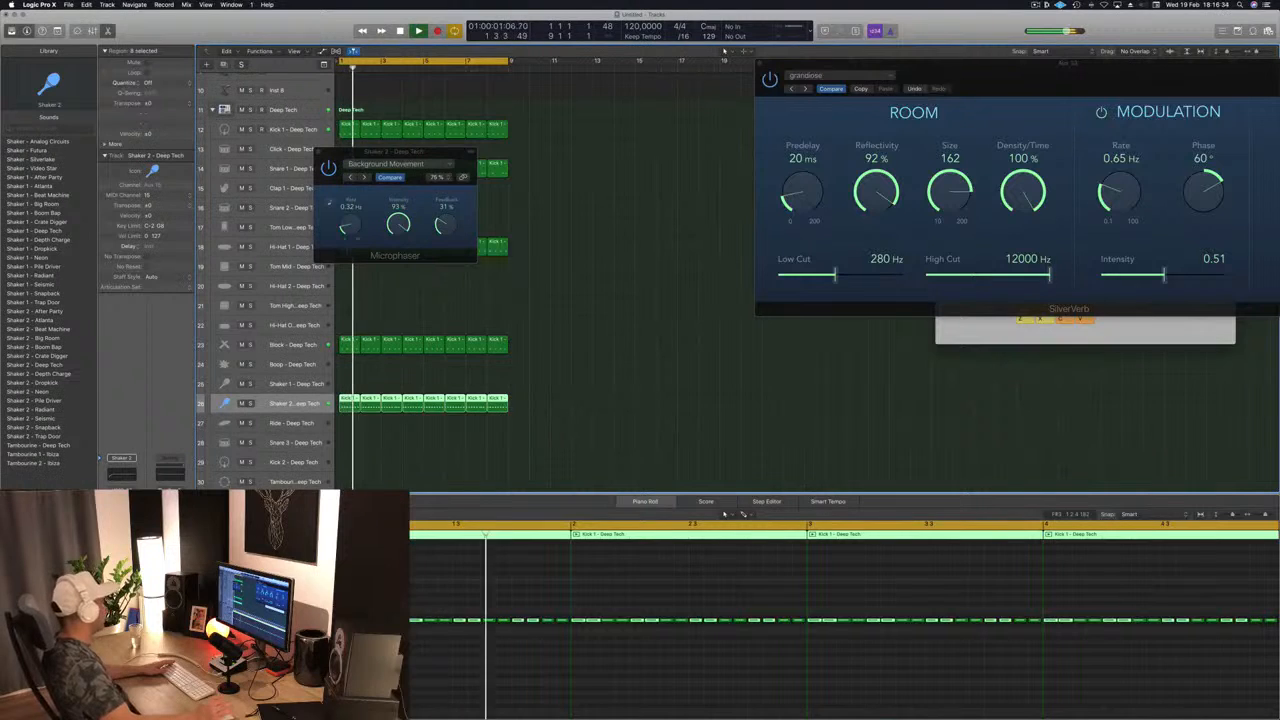
pyautogui.click(322, 150)
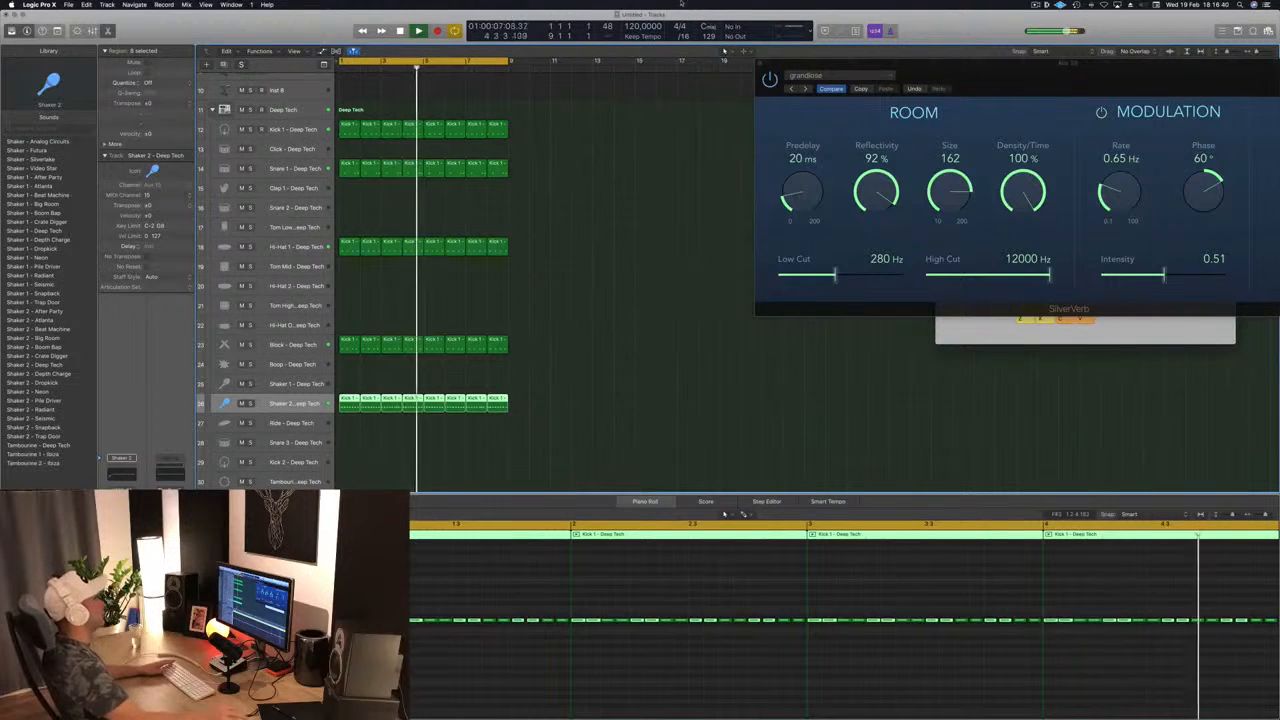
pyautogui.moveTo(926, 75); pyautogui.dragTo(650, 134)
pyautogui.click(483, 124)
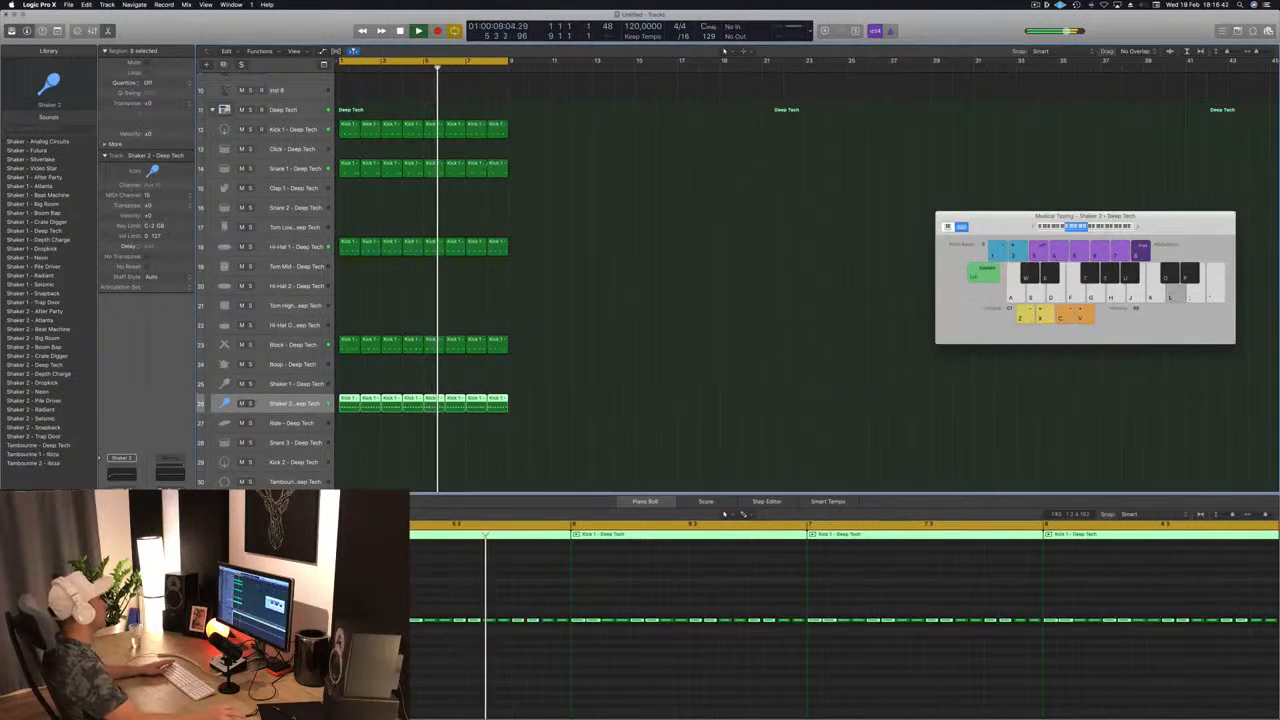
# Select the empty Inst 5 track, enlarge its row and open Alchemy on it
pyautogui.scroll(10, 590, 240)
pyautogui.click(593, 243)
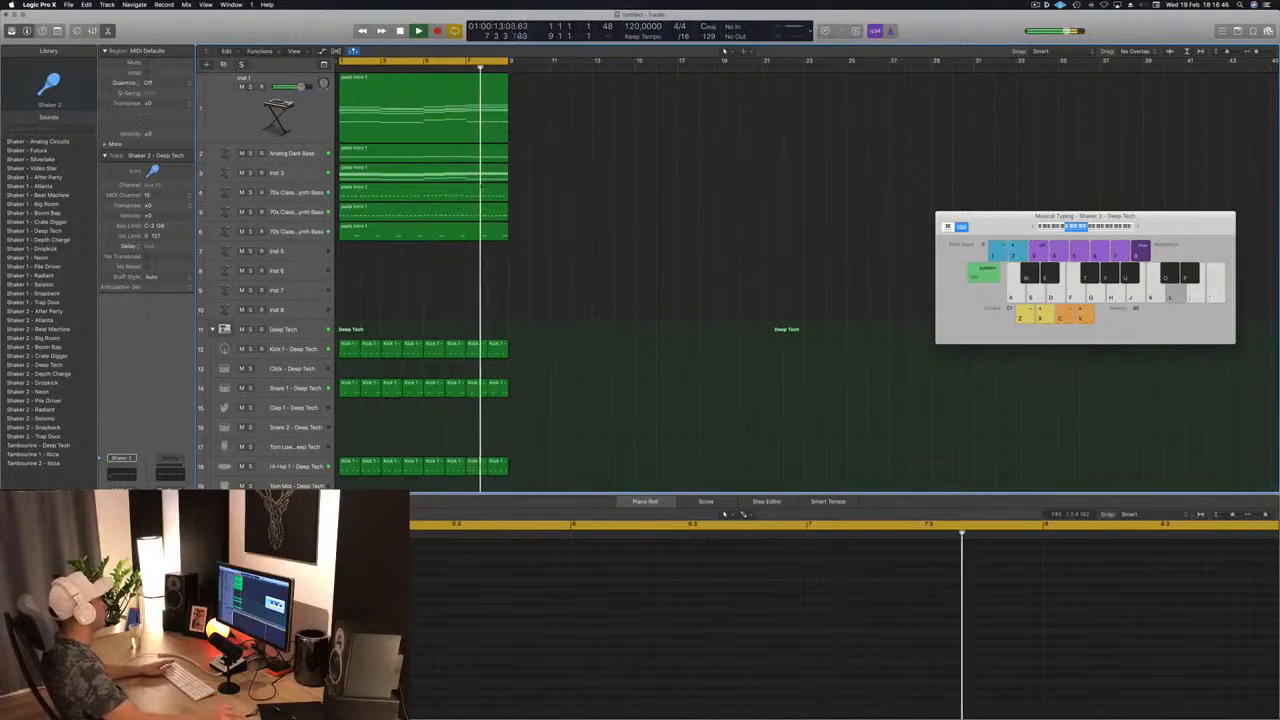
pyautogui.click(290, 251)
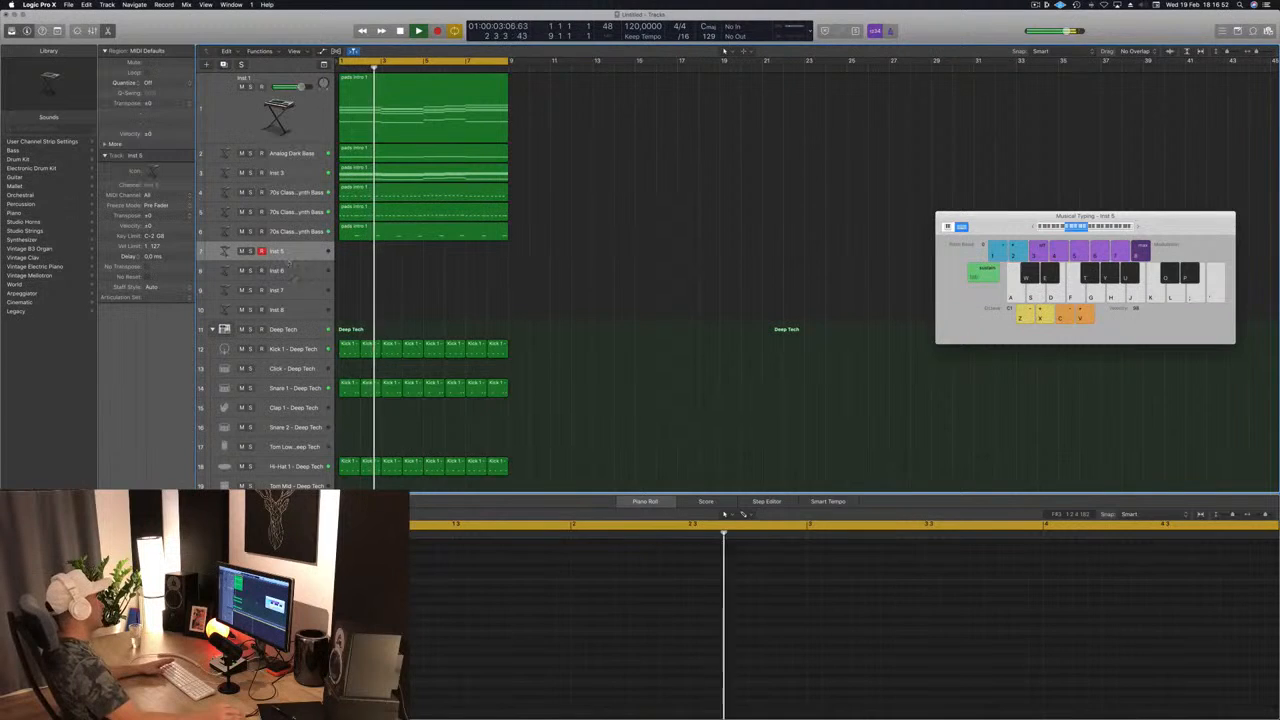
pyautogui.hotkey('ctrl', 'z')
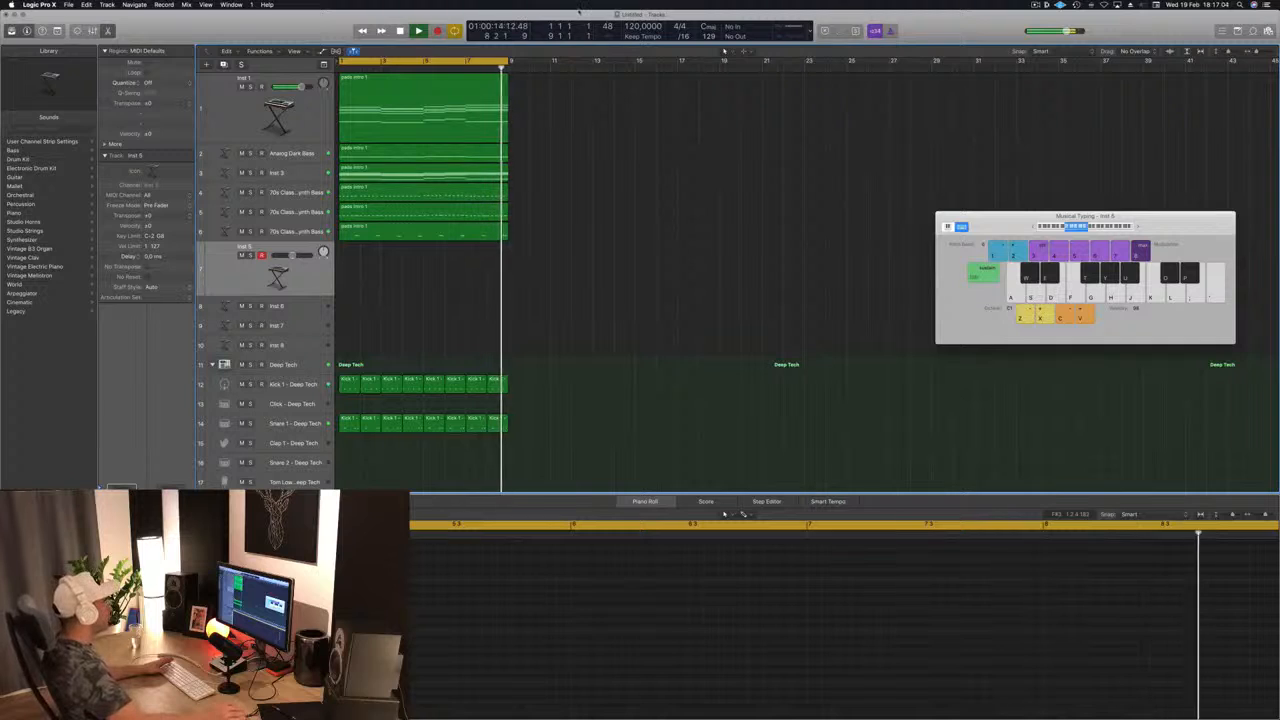
pyautogui.moveTo(336, 28); pyautogui.dragTo(762, 215)
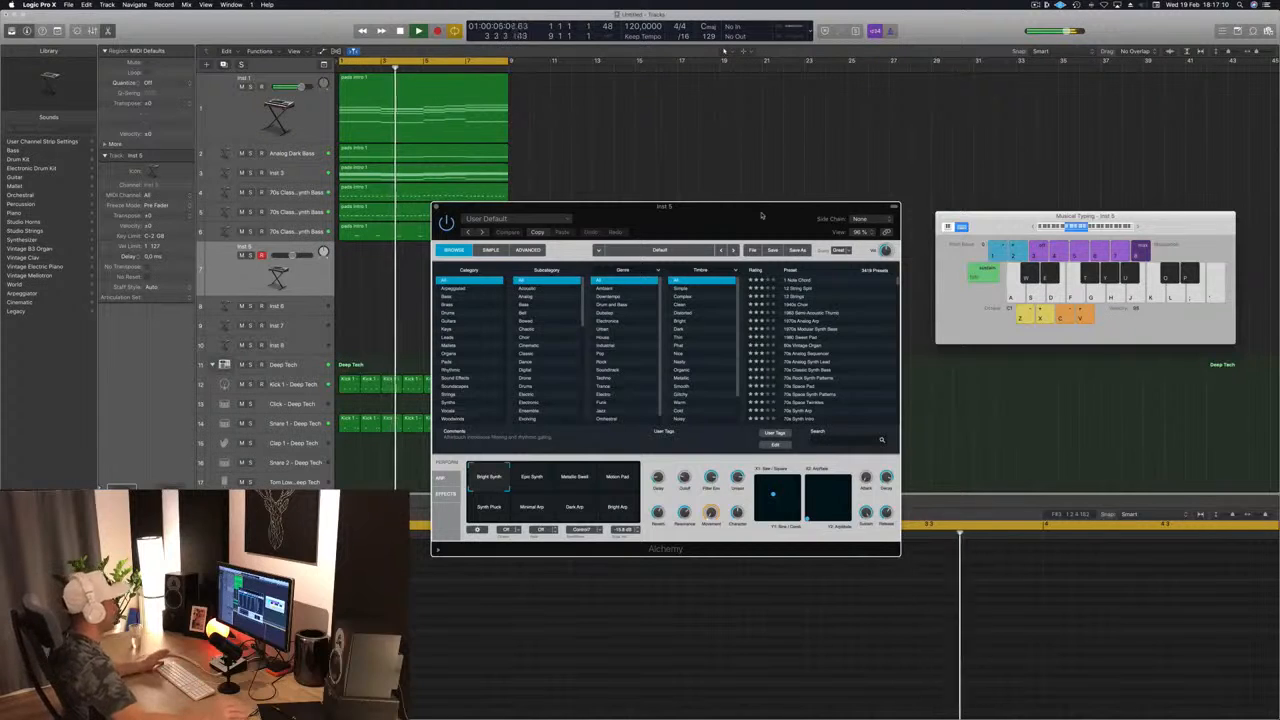
# Filter Alchemy's presets to the Organs category and load 60s Vintage Organ on the selected track
pyautogui.moveTo(761, 215)
pyautogui.mouseDown()
pyautogui.moveTo(837, 190)
pyautogui.moveTo(760, 203)
pyautogui.mouseUp()
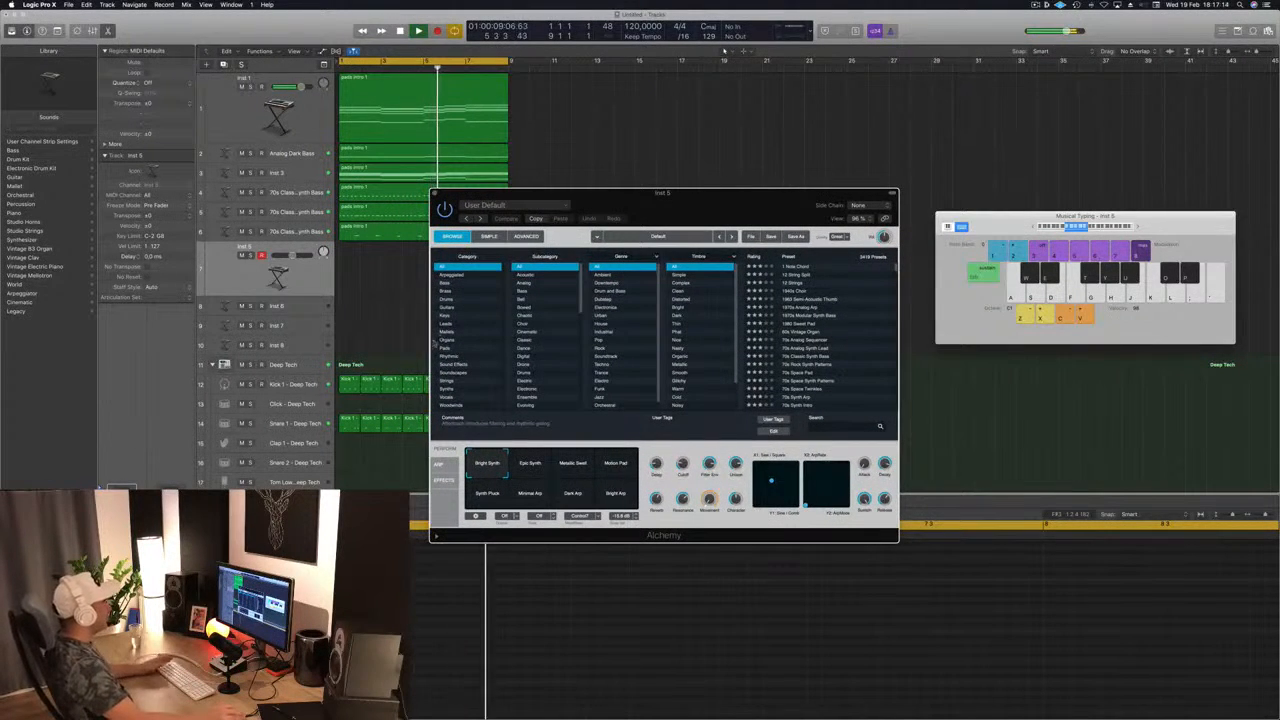
pyautogui.click(445, 316)
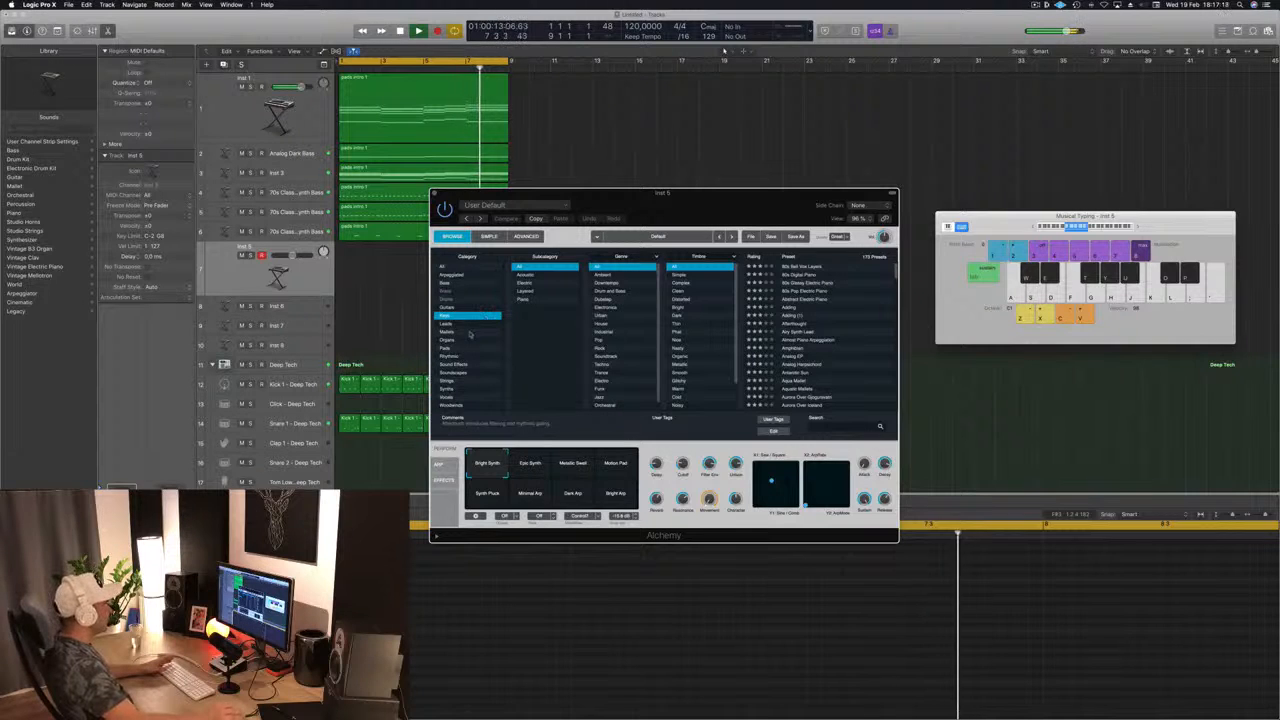
pyautogui.moveTo(651, 204); pyautogui.dragTo(573, 207)
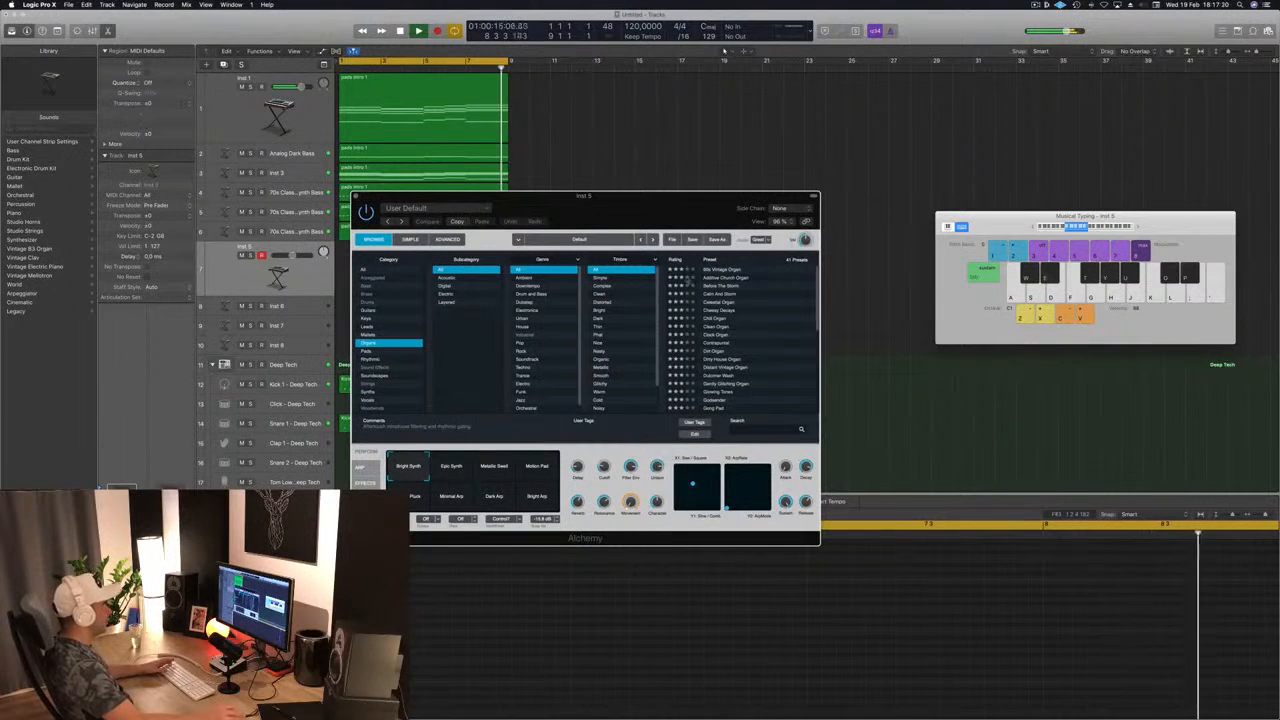
pyautogui.click(735, 270)
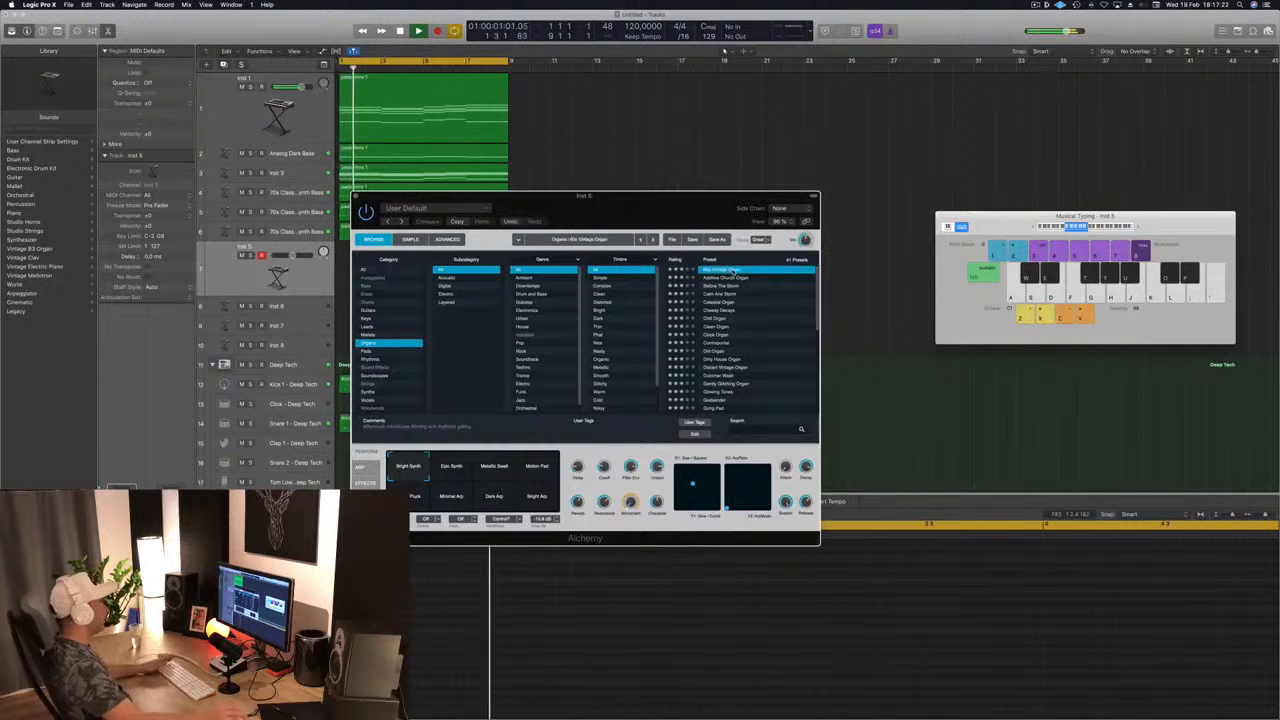
# Arrange the Alchemy and Musical Typing windows and audition 60s Vintage Organ in a lower octave over the playing track
pyautogui.moveTo(1170, 219); pyautogui.dragTo(1077, 236)
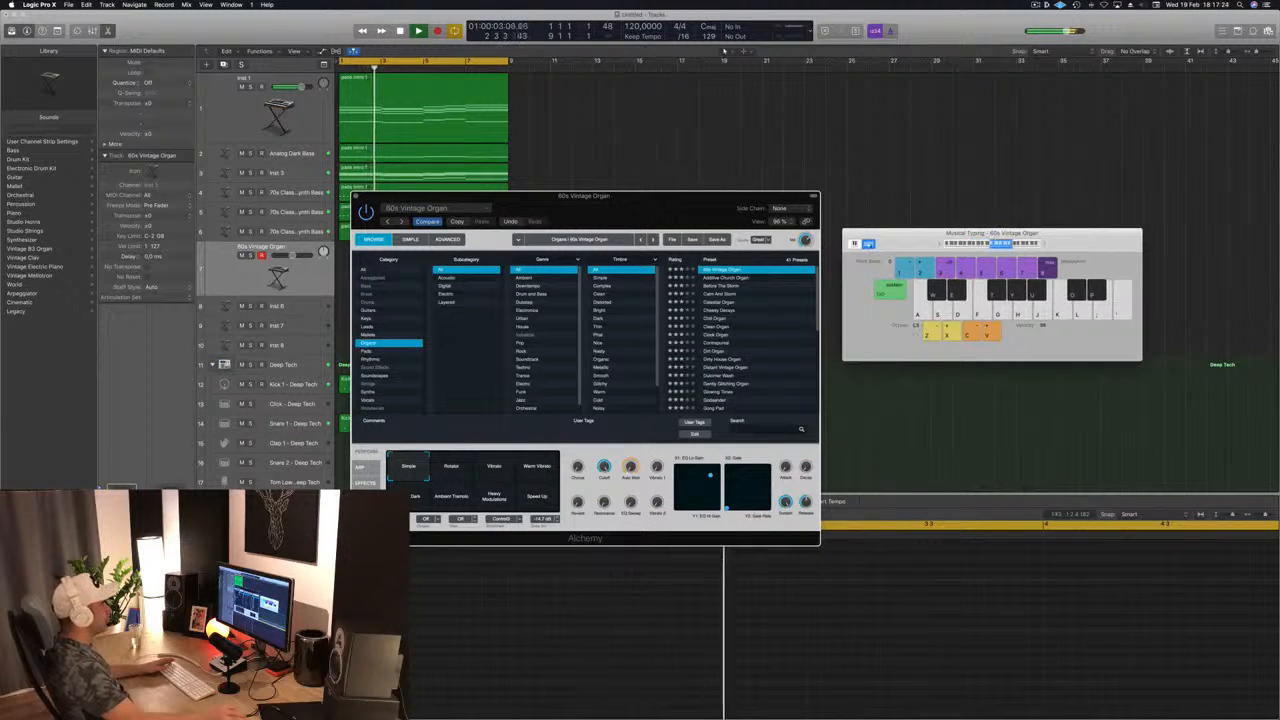
pyautogui.moveTo(640, 205); pyautogui.dragTo(716, 166)
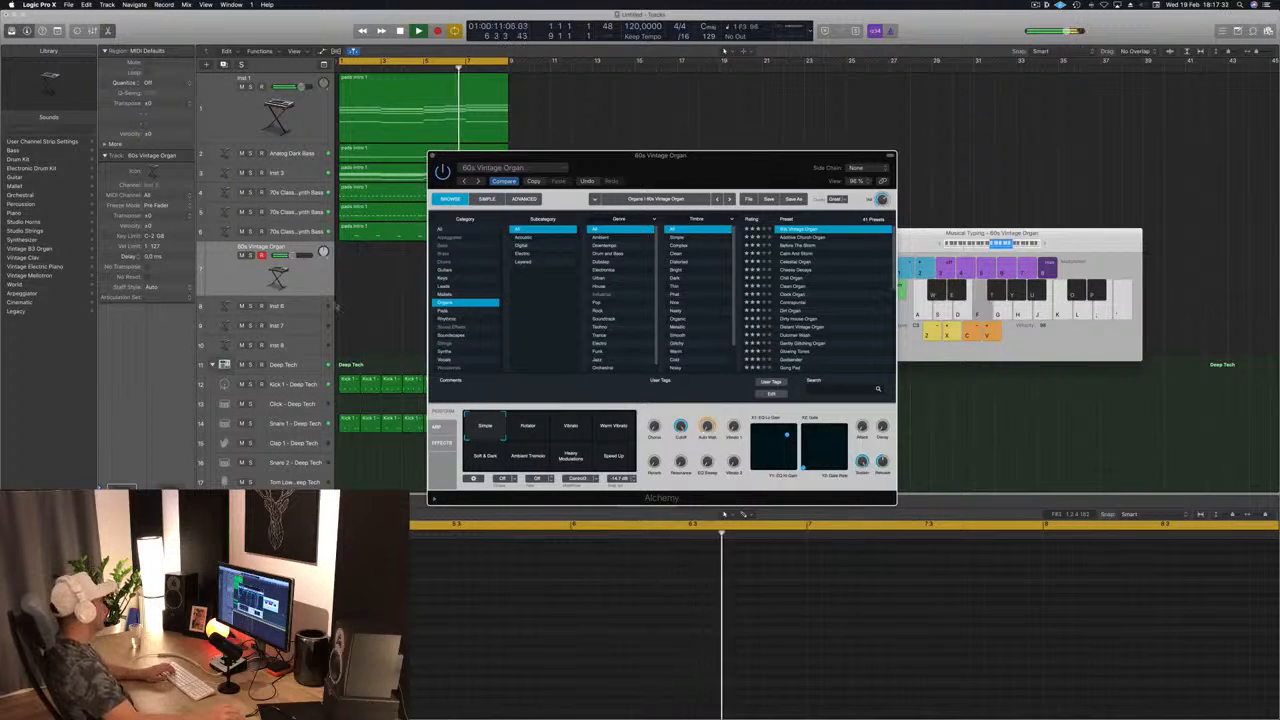
pyautogui.click(716, 118)
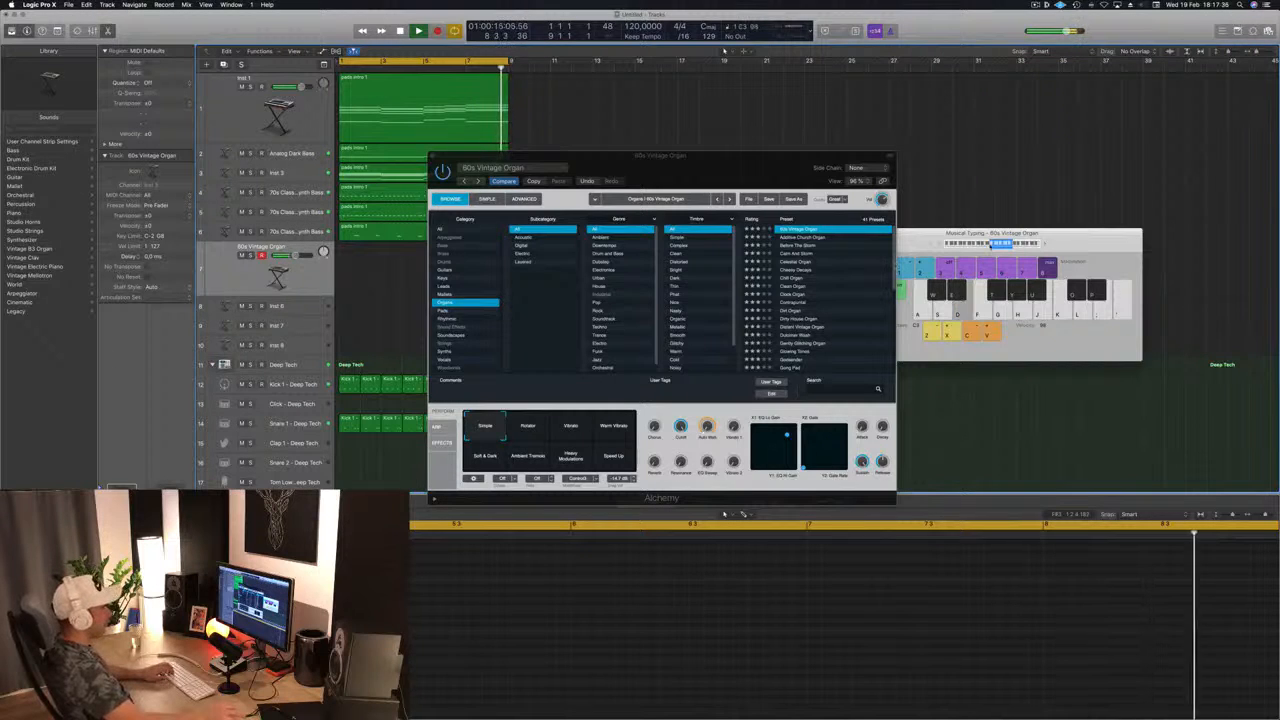
pyautogui.click(989, 247)
pyautogui.press('d')
pyautogui.press('d')
pyautogui.press('f')
pyautogui.press('g')
pyautogui.moveTo(745, 169); pyautogui.dragTo(820, 130)
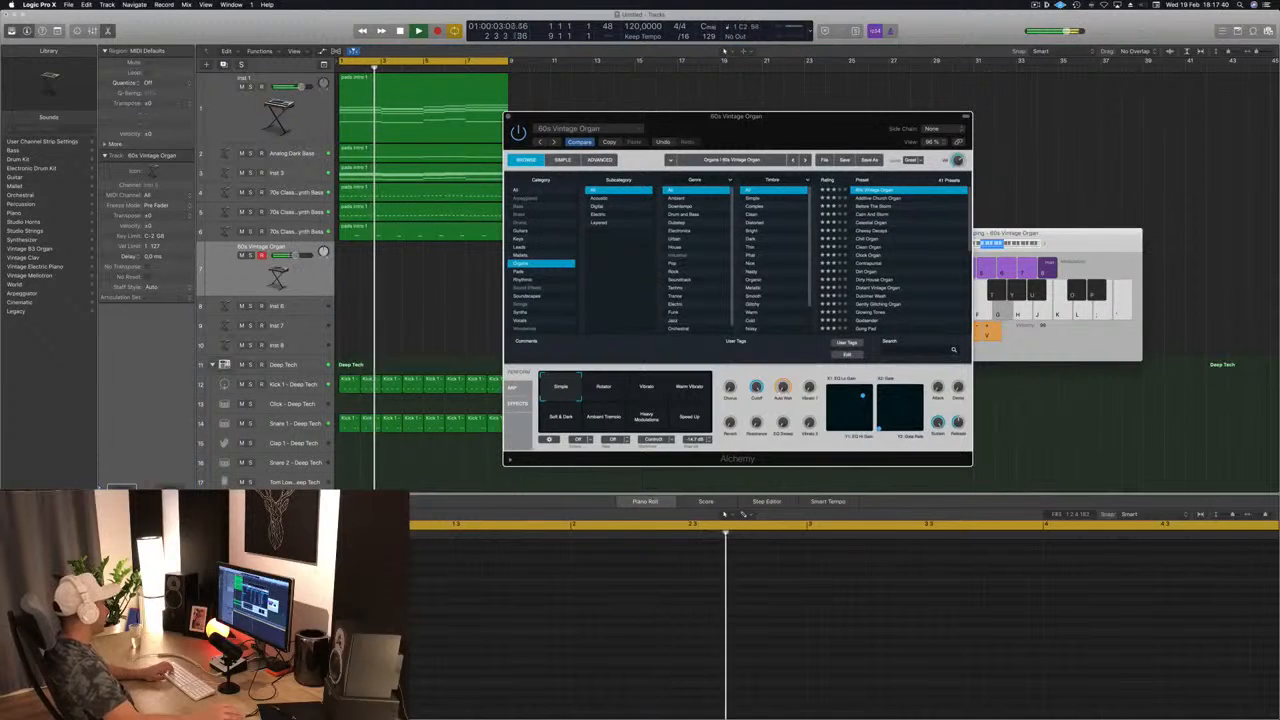
pyautogui.press('space')
# Load the Additive Church Organ preset and set the Musical Typing octave to C3
pyautogui.click(879, 198)
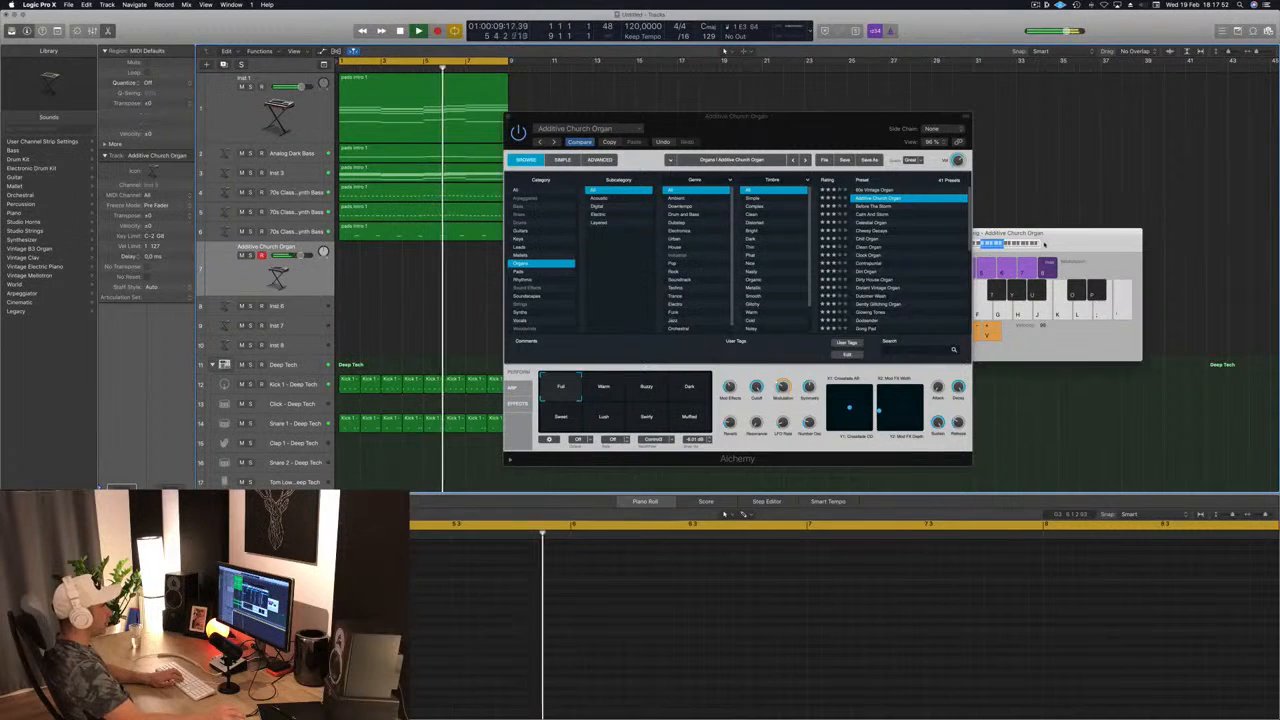
pyautogui.click(1044, 244)
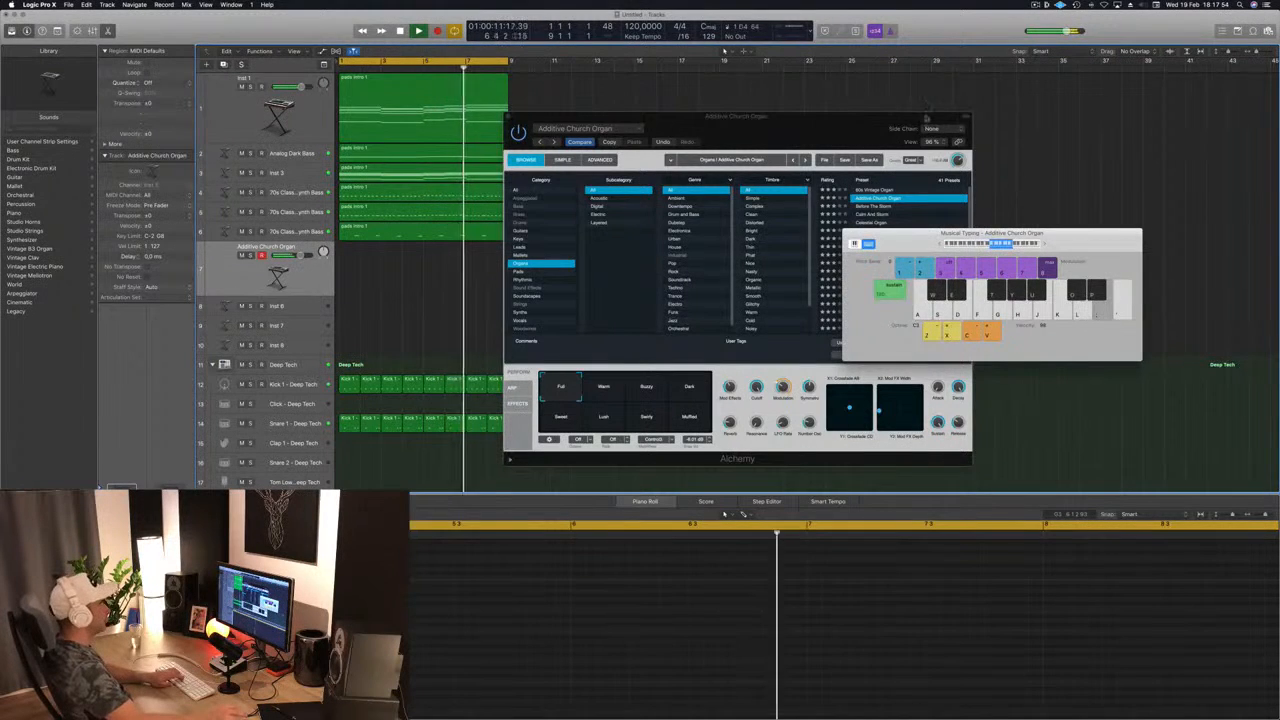
pyautogui.click(854, 142)
pyautogui.moveTo(854, 142); pyautogui.dragTo(813, 155)
# Audition the Additive Church Organ's performance variations in turn from Warm through Muffled
pyautogui.click(532, 416)
pyautogui.click(571, 411)
pyautogui.click(615, 410)
pyautogui.click(488, 437)
pyautogui.click(530, 435)
pyautogui.click(575, 437)
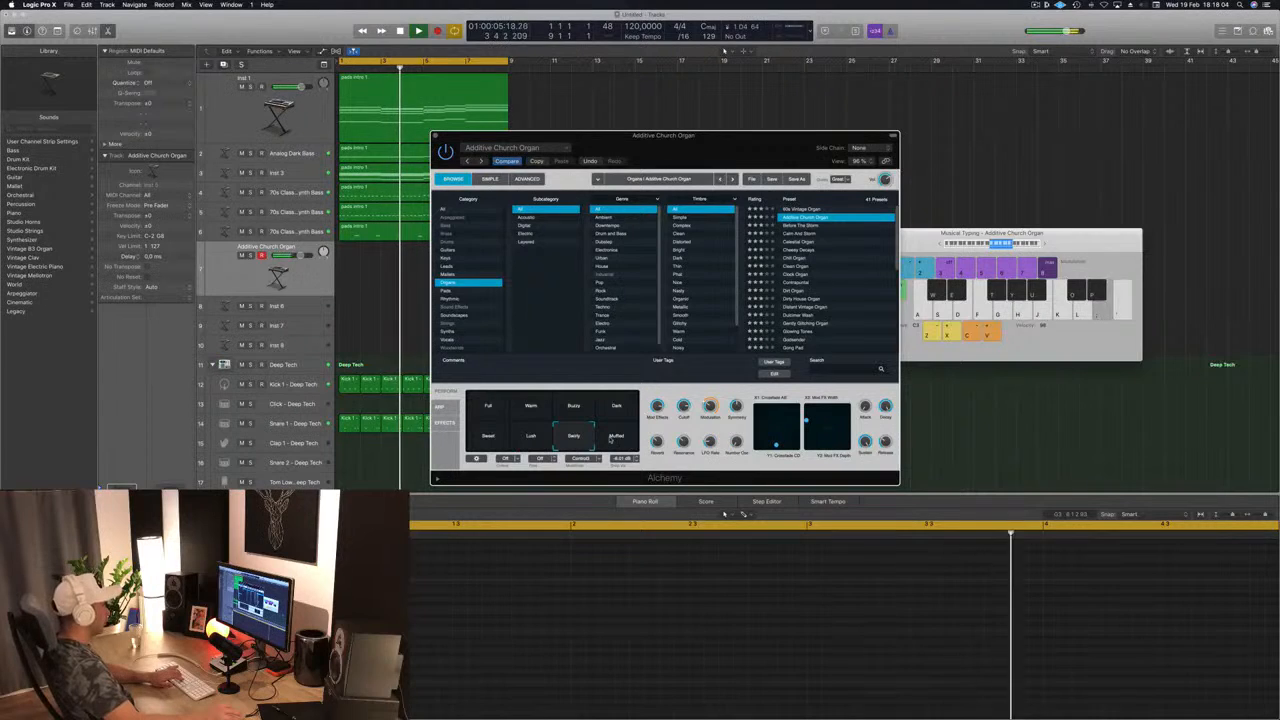
pyautogui.click(612, 437)
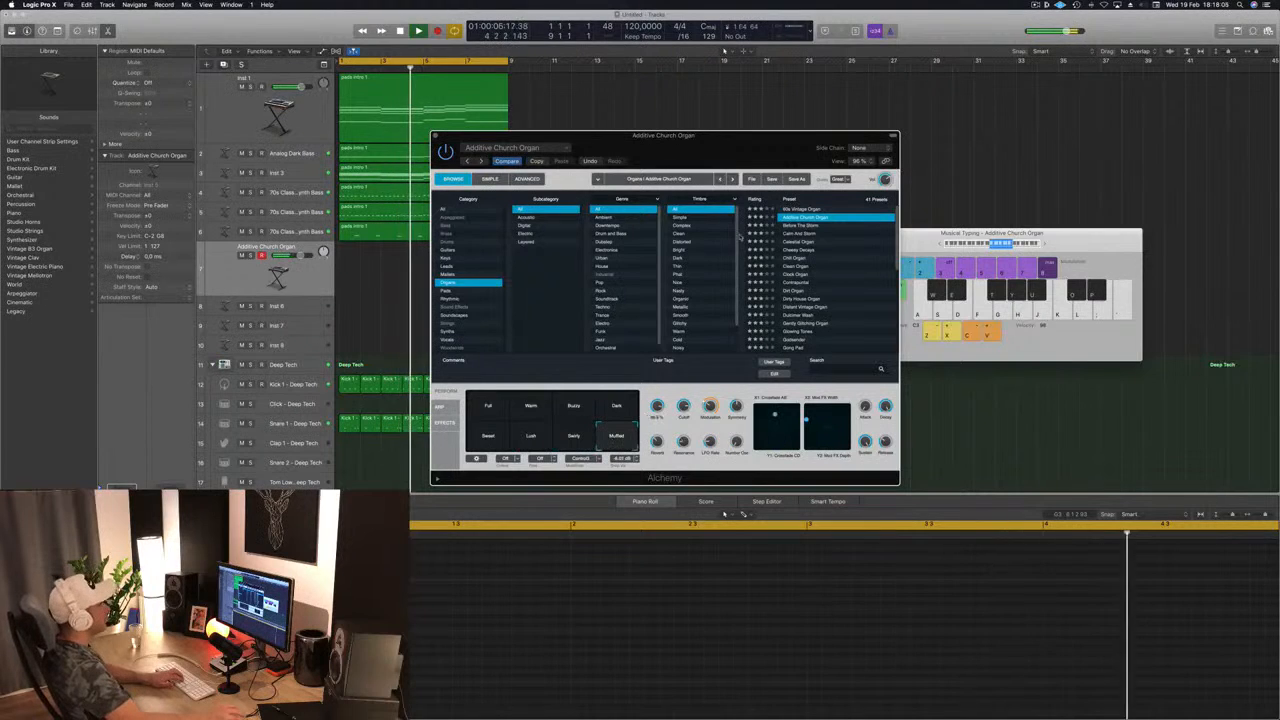
# Load the Before The Storm preset and audition its Warm, Delay Strings and Rich Ambient variations with test notes
pyautogui.click(806, 226)
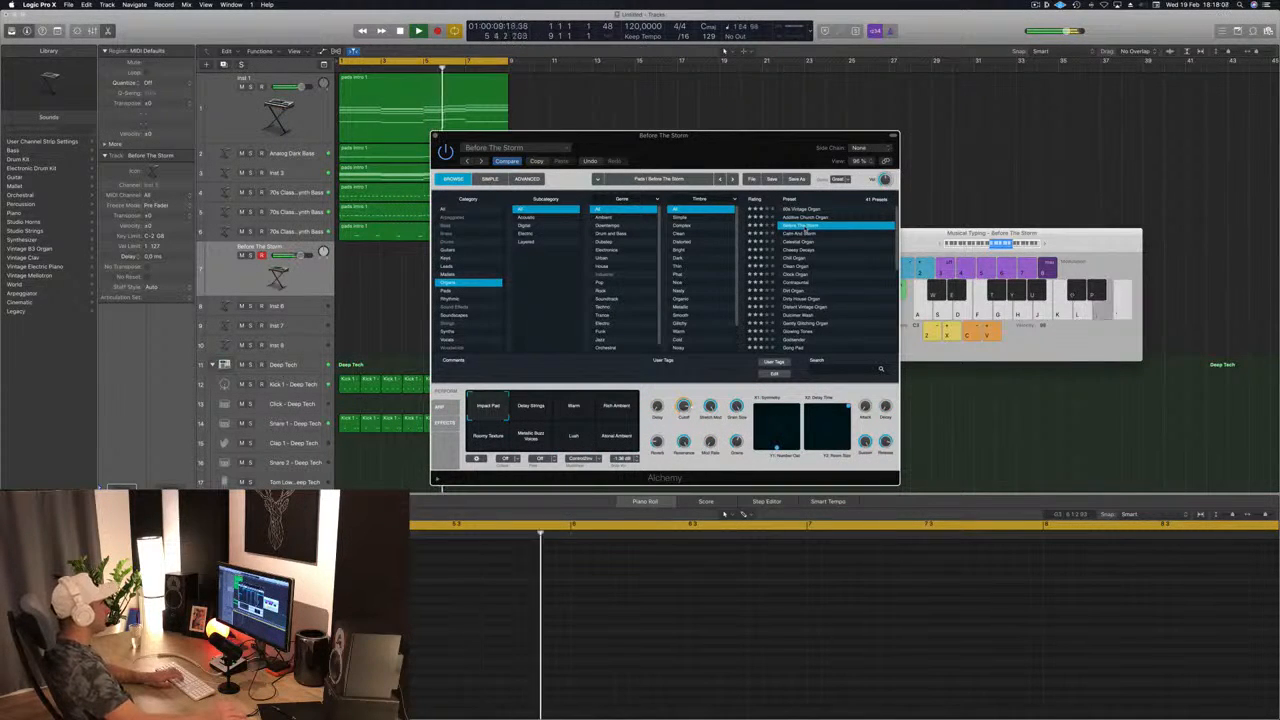
pyautogui.click(572, 410)
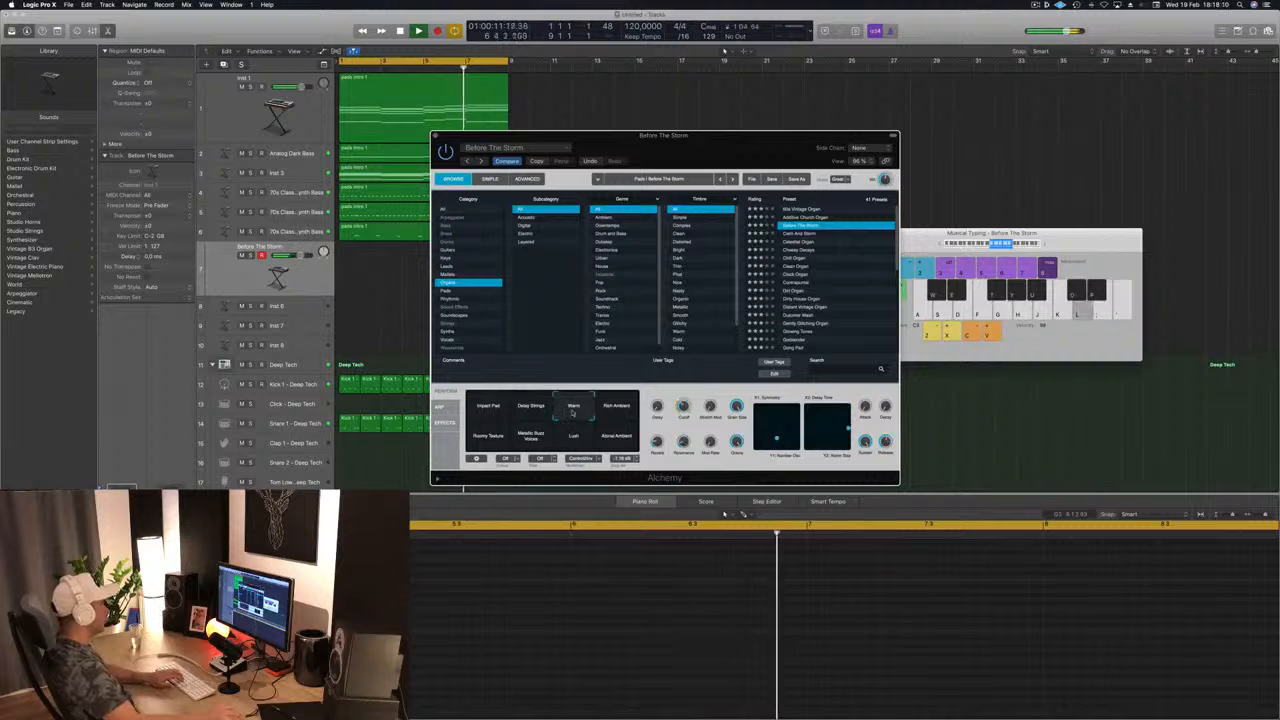
pyautogui.click(541, 412)
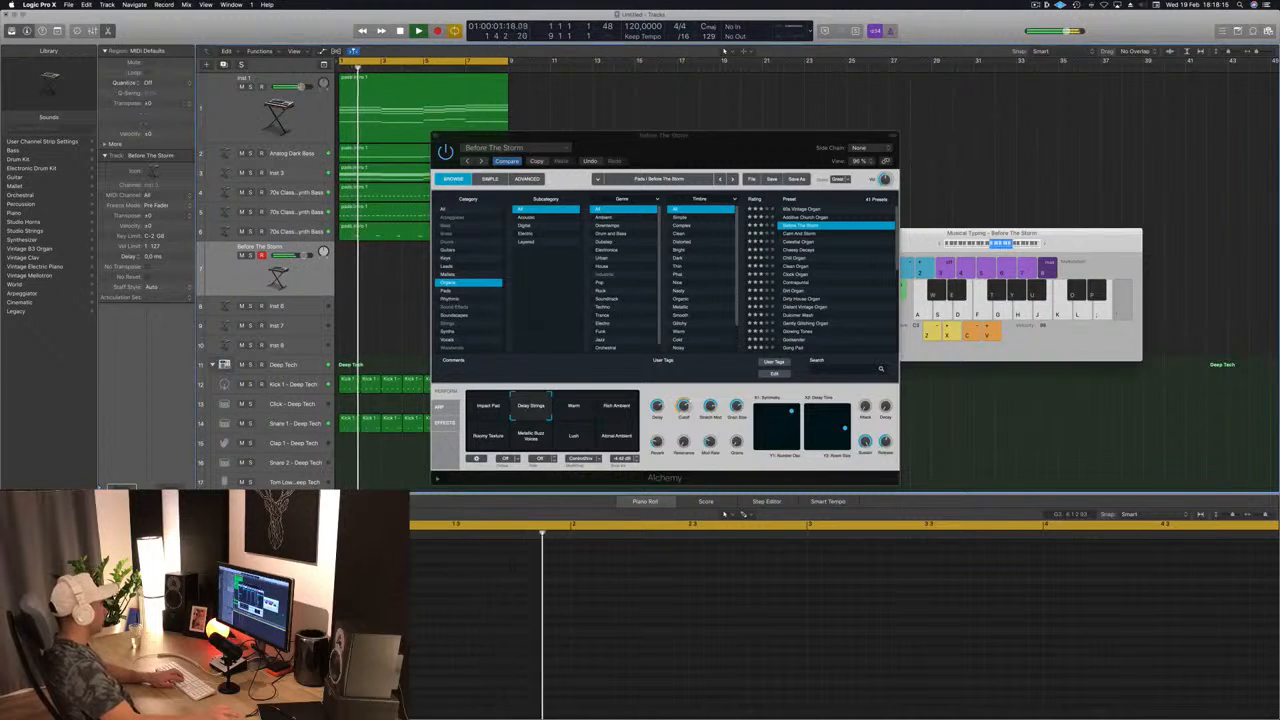
pyautogui.press(';')
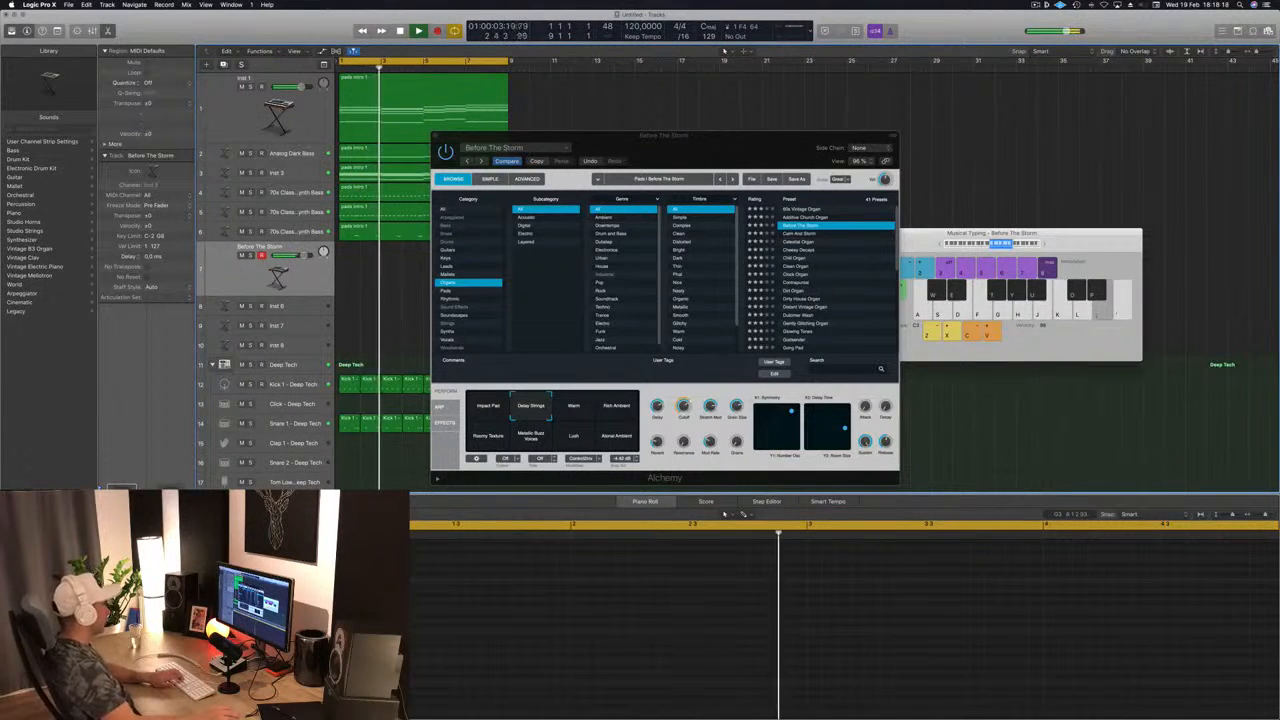
pyautogui.press('l')
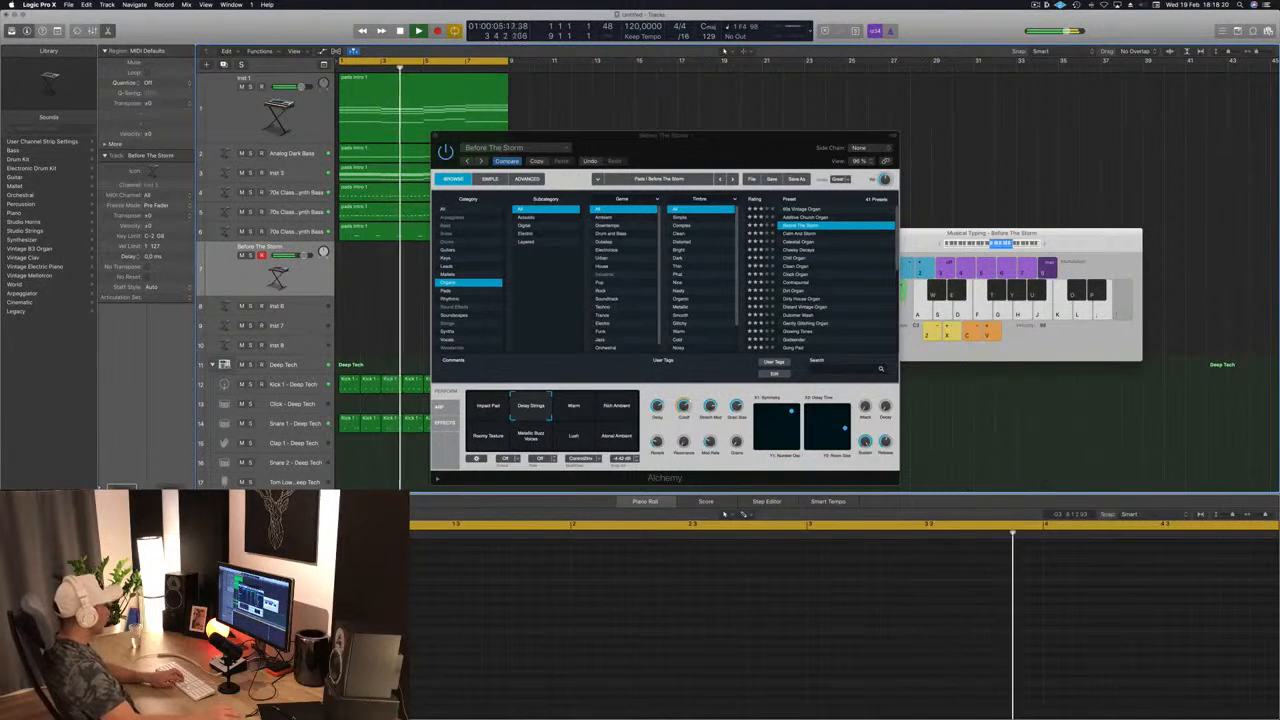
pyautogui.click(575, 411)
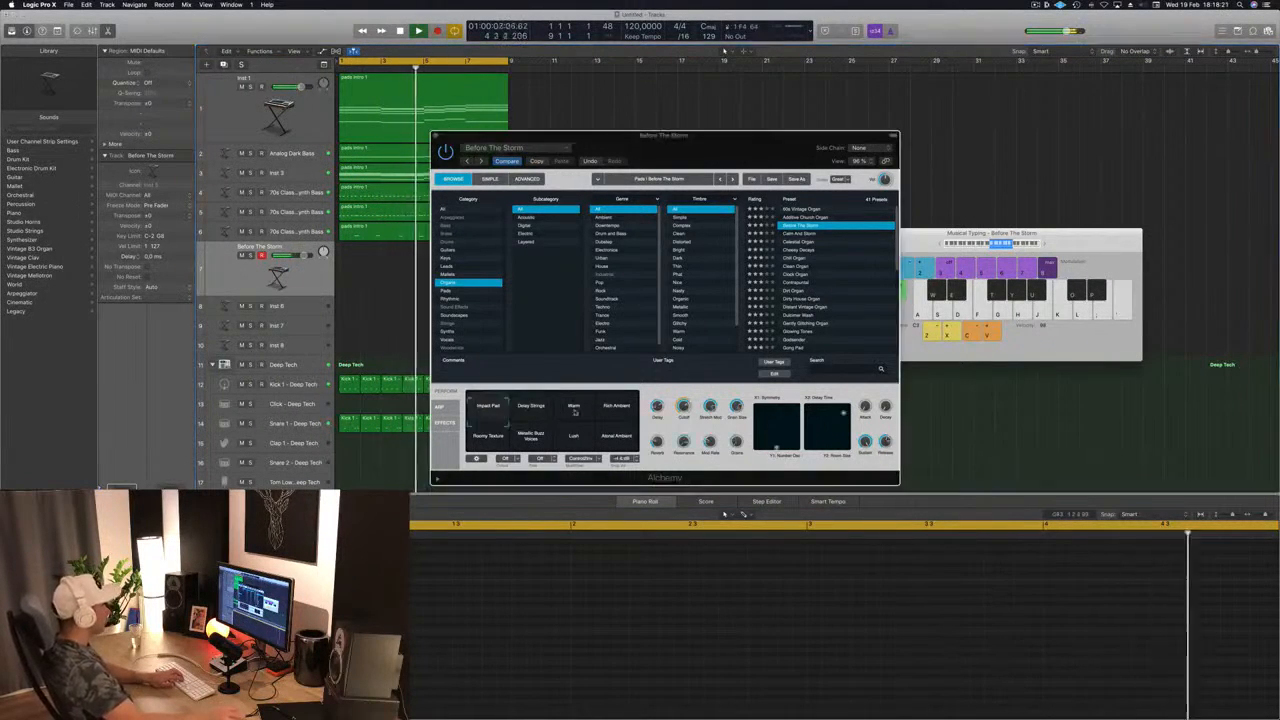
pyautogui.click(575, 411)
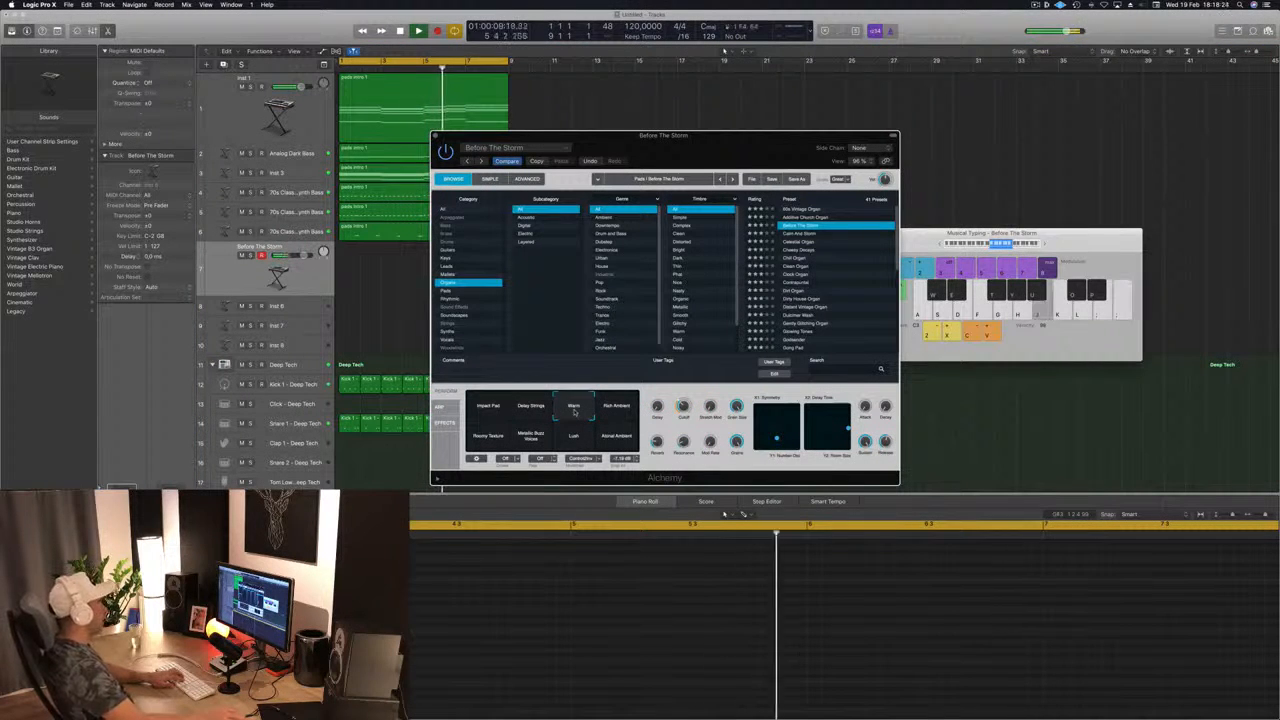
pyautogui.click(609, 411)
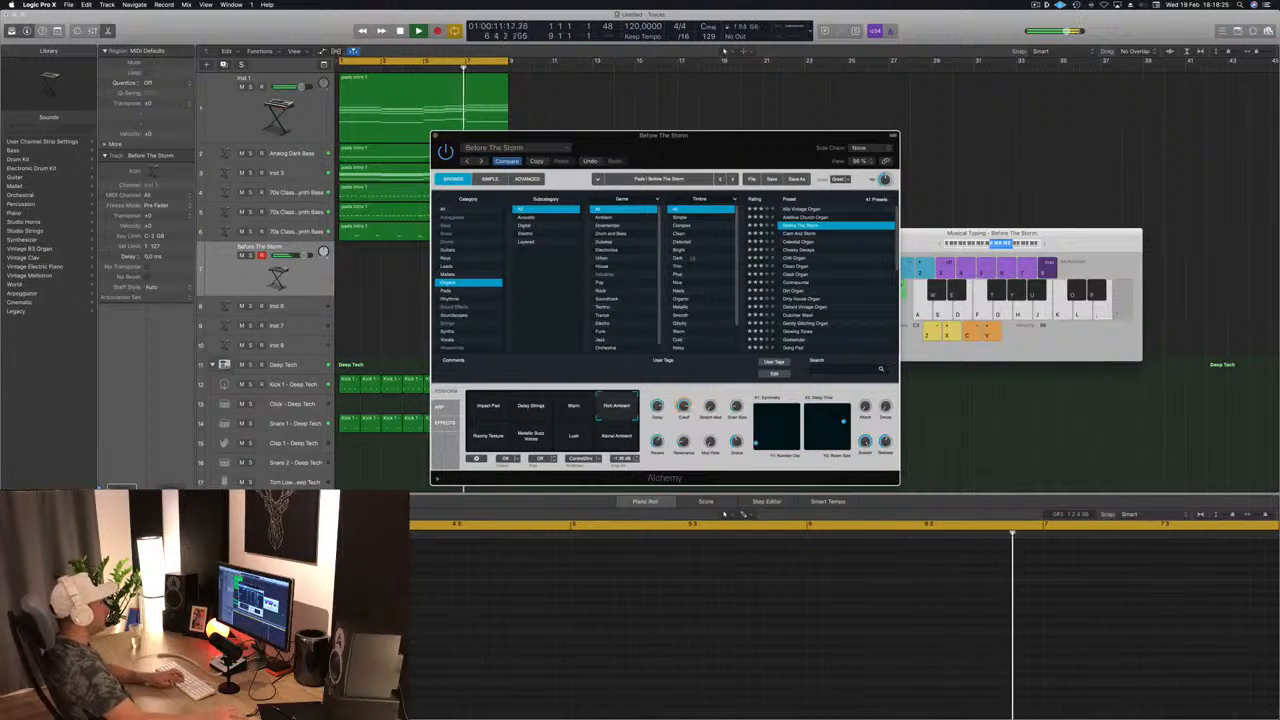
# Reposition the Alchemy window and try Before The Storm's lower-row variations, ending on Lush
pyautogui.moveTo(719, 163); pyautogui.dragTo(773, 262)
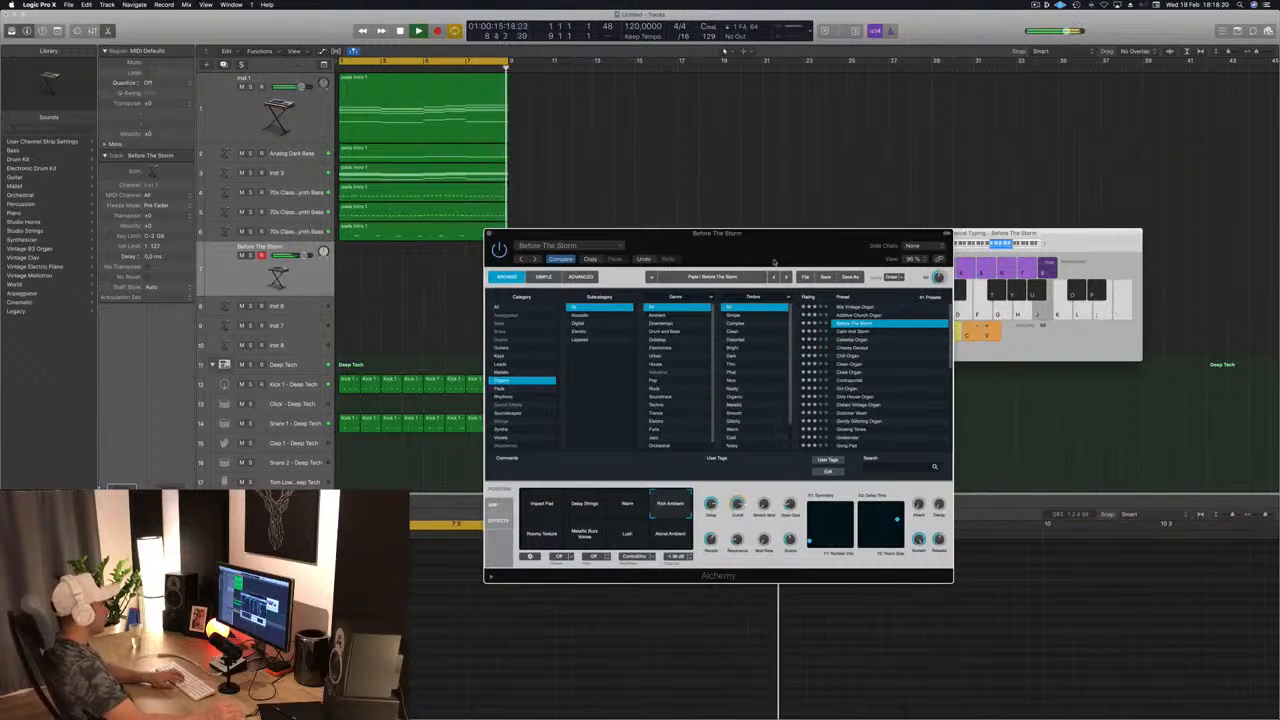
pyautogui.press('l')
pyautogui.click(592, 534)
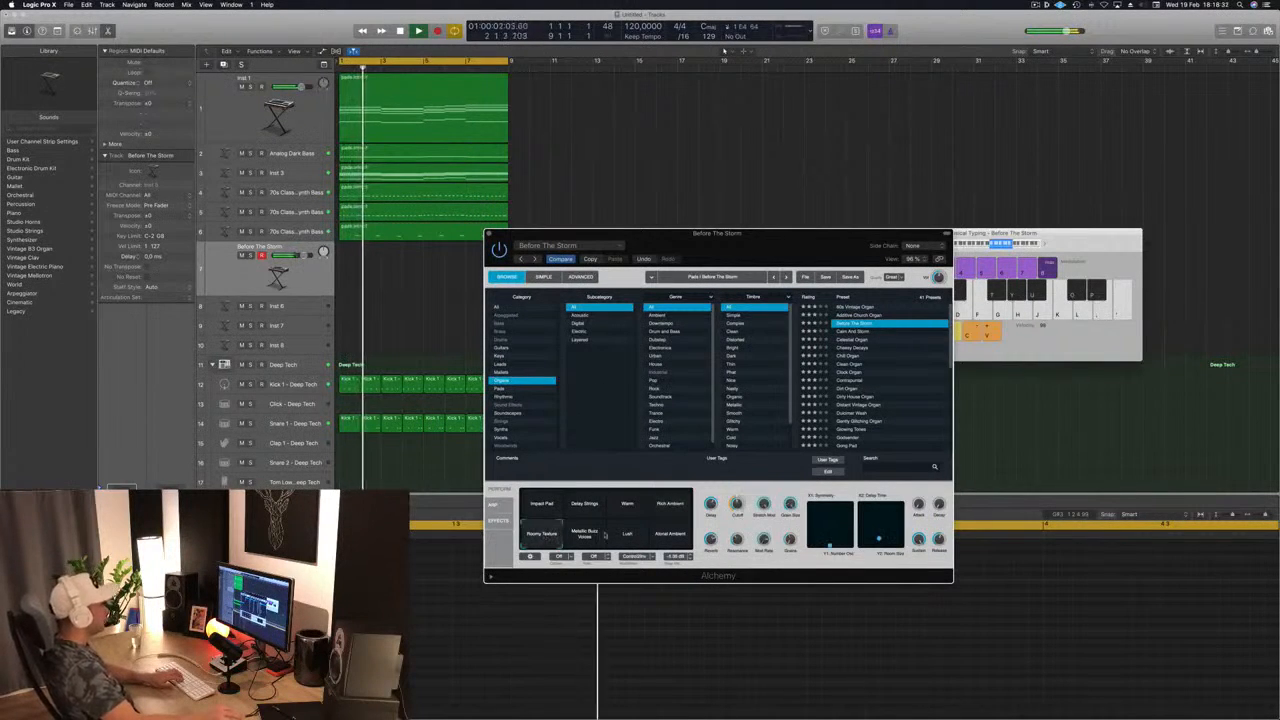
pyautogui.click(627, 536)
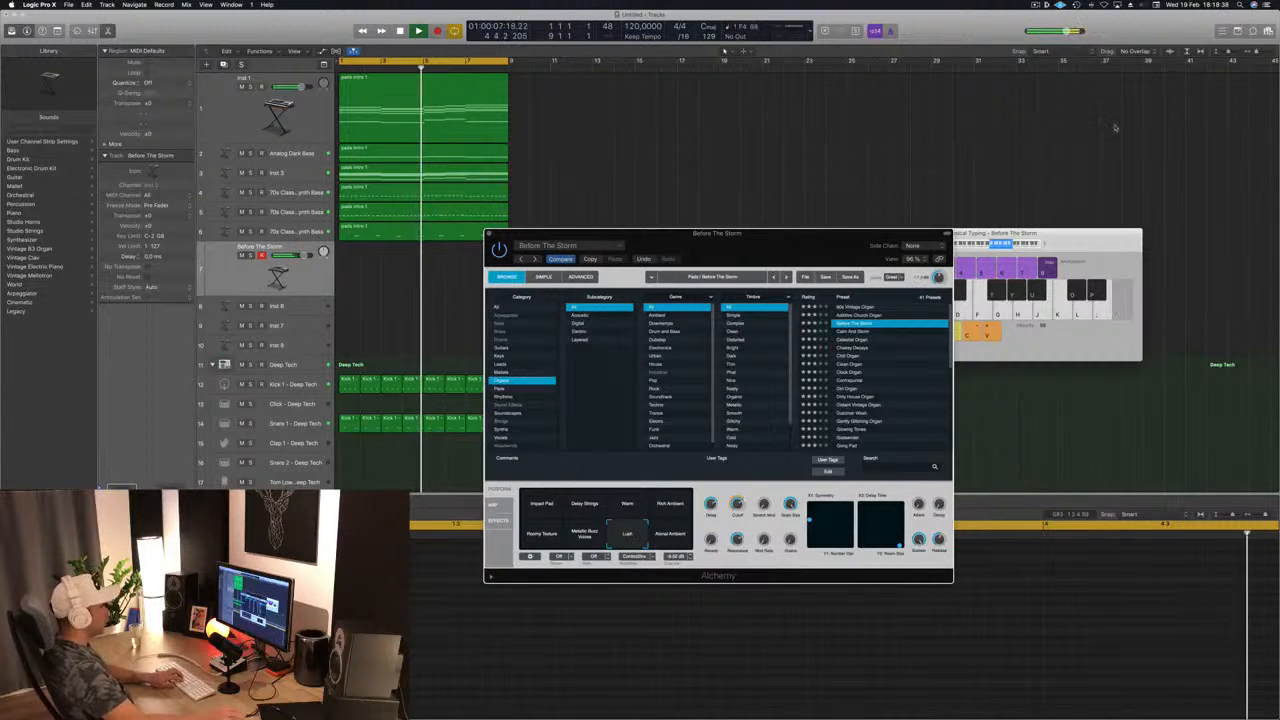
# Audition the Lush variation in octave C4 with Musical Typing moved clear of Alchemy, and try Atonal Ambient down to octave C3
pyautogui.click(1022, 245)
pyautogui.click(1045, 245)
pyautogui.press(';')
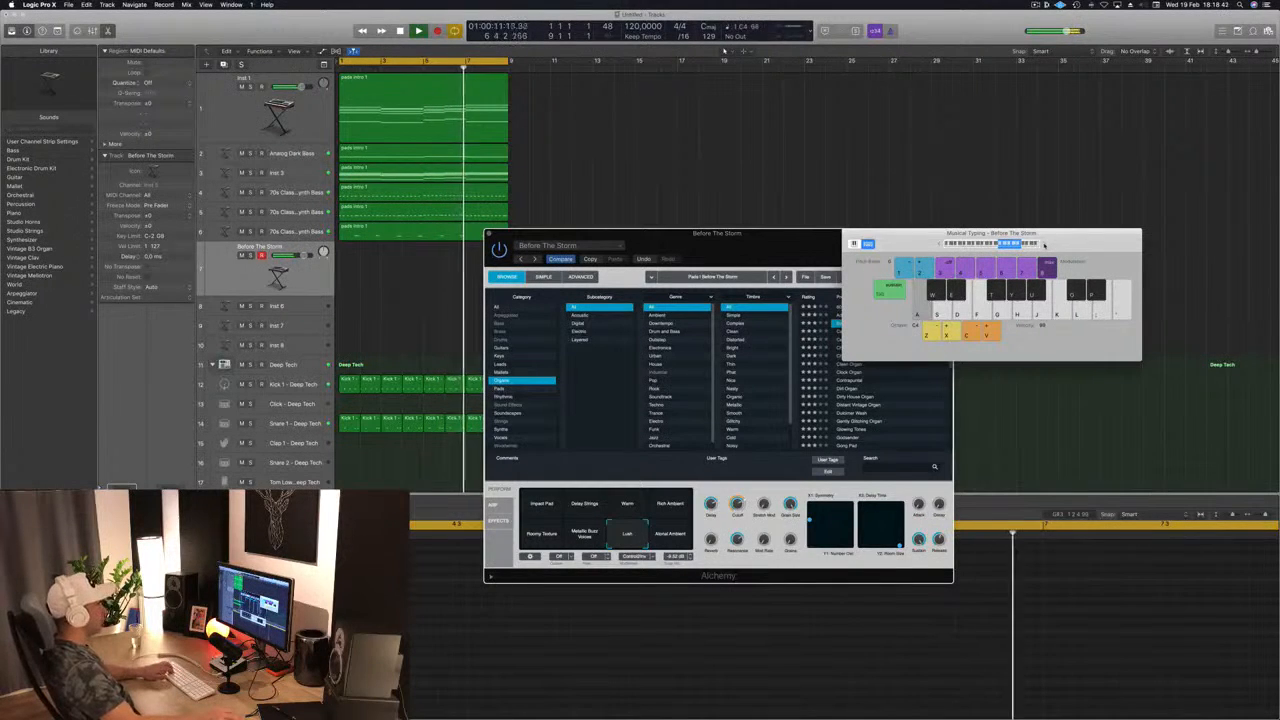
pyautogui.moveTo(1044, 245); pyautogui.dragTo(1149, 168)
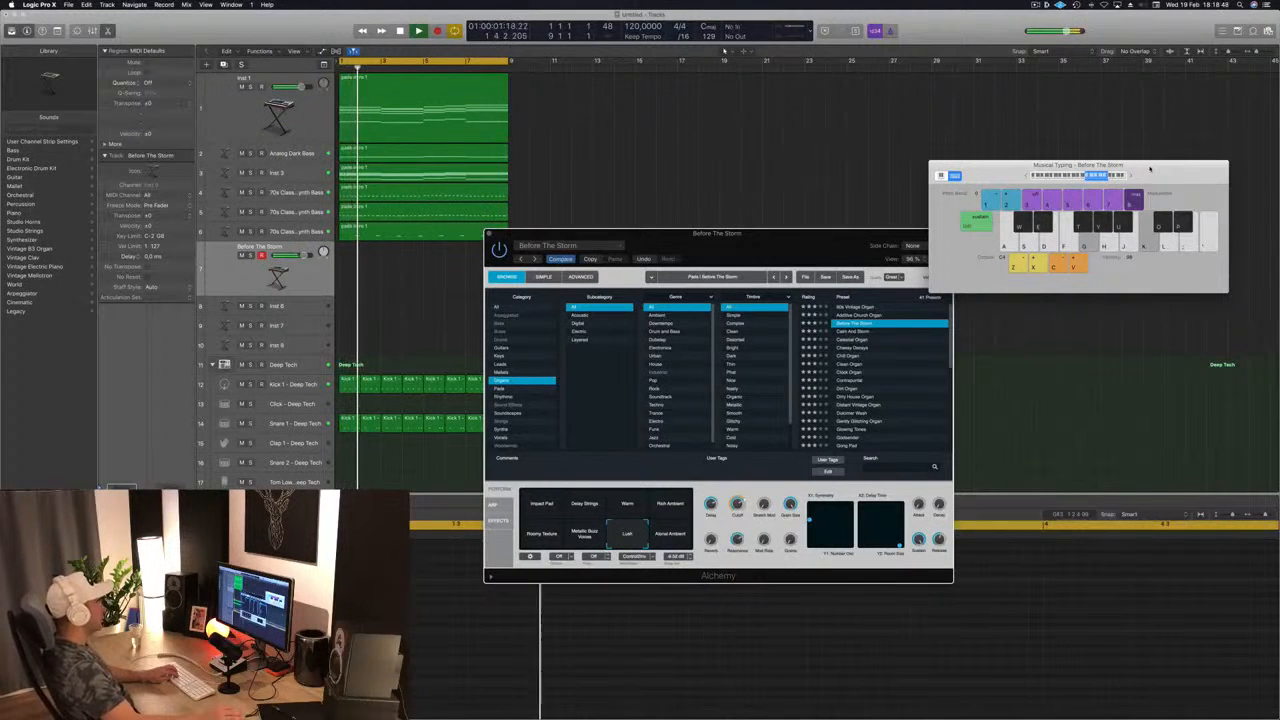
pyautogui.press('space')
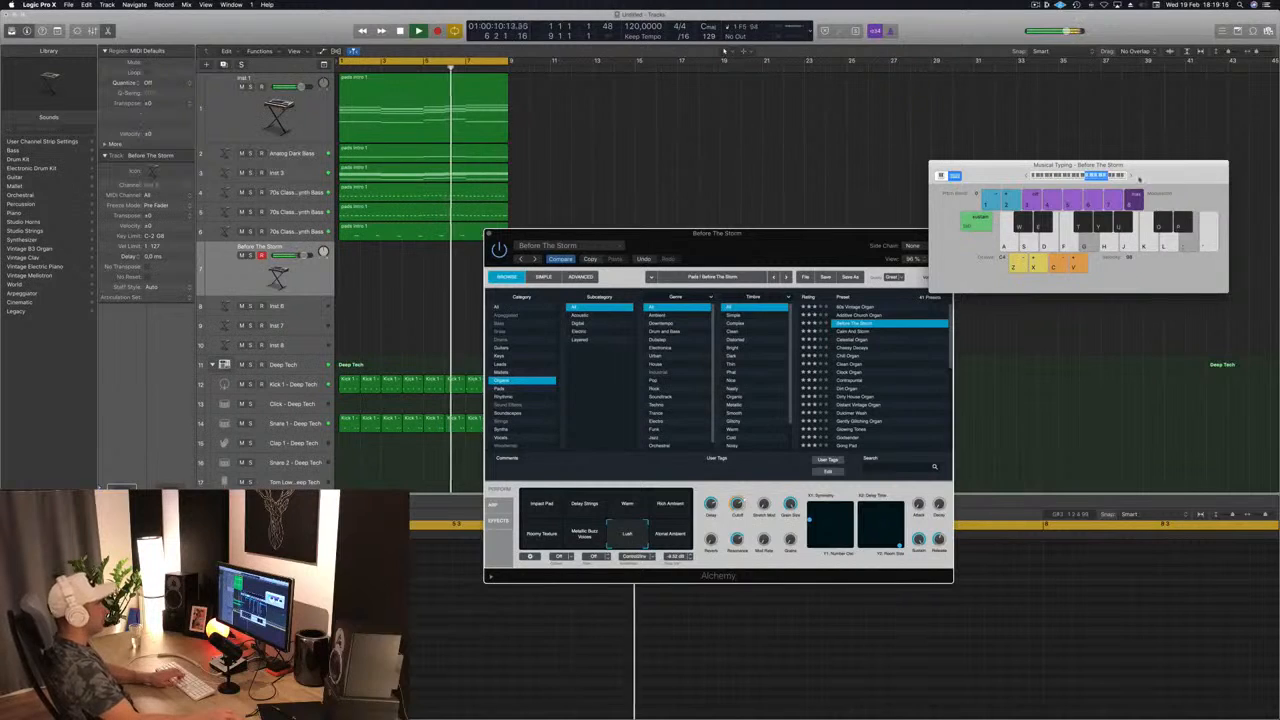
pyautogui.click(670, 533)
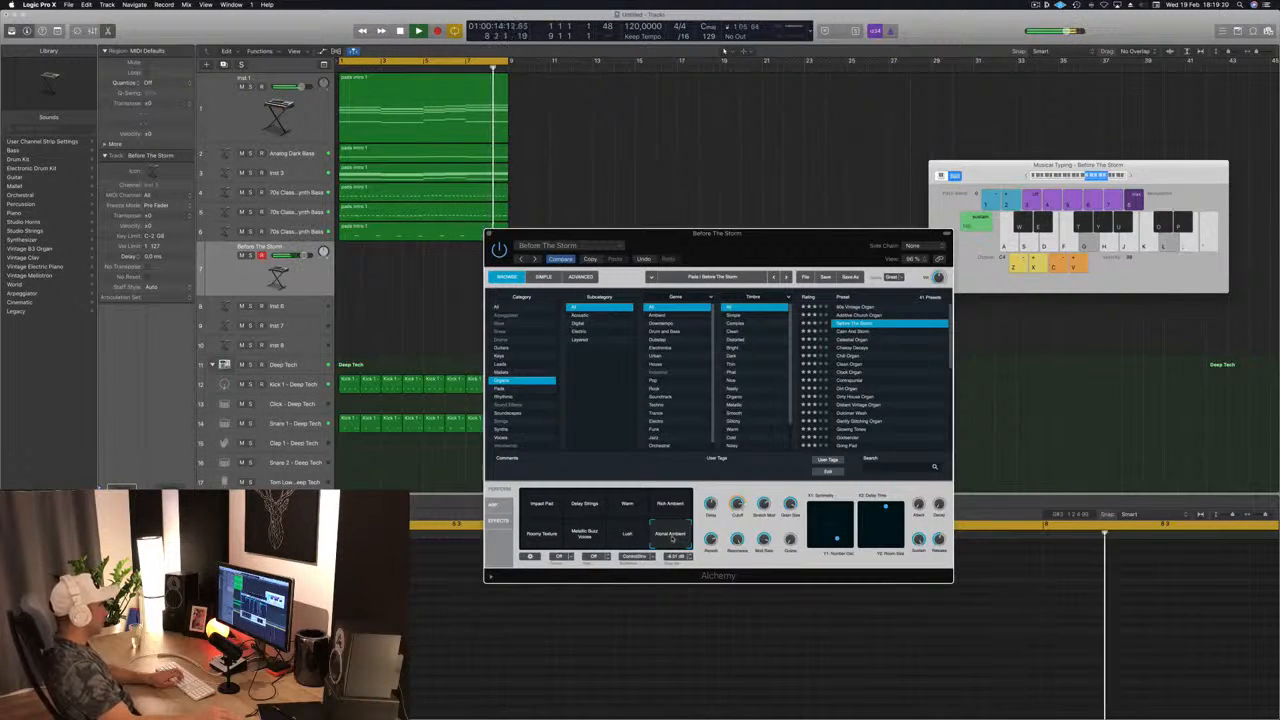
pyautogui.click(1083, 178)
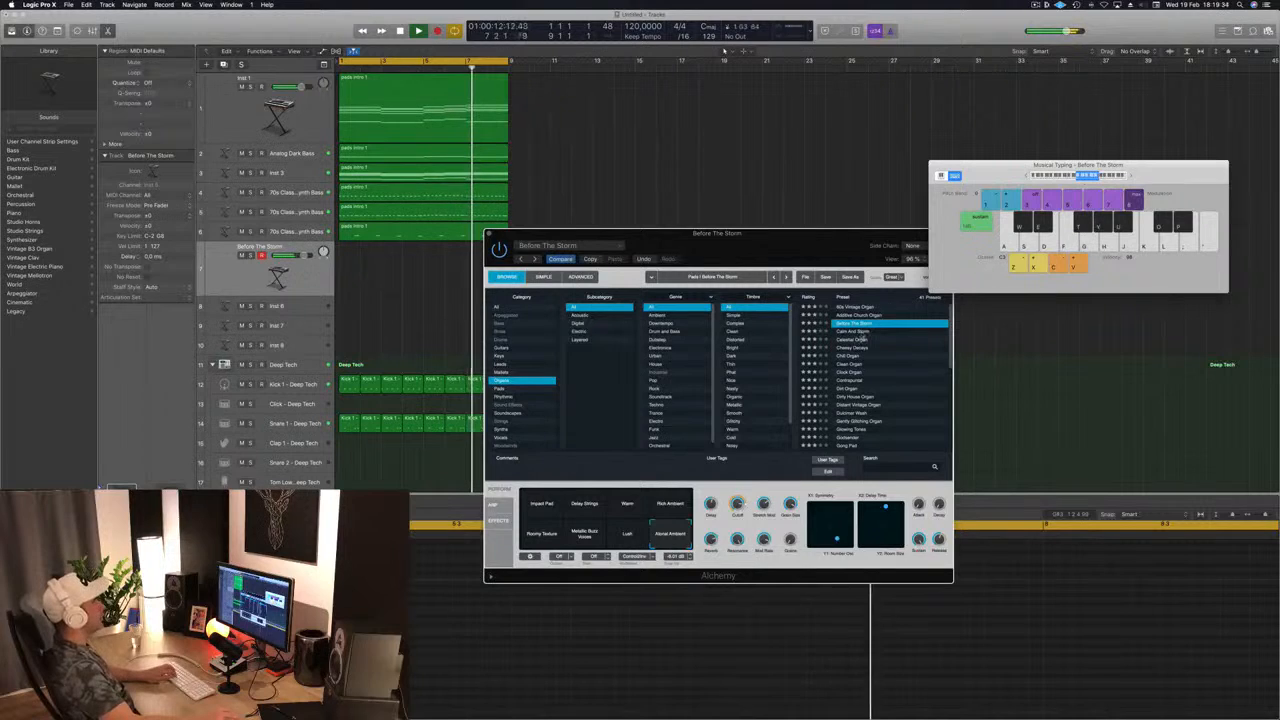
# Load the Calm And Storm preset, play test notes and try its Glass Manipulations variation
pyautogui.click(856, 332)
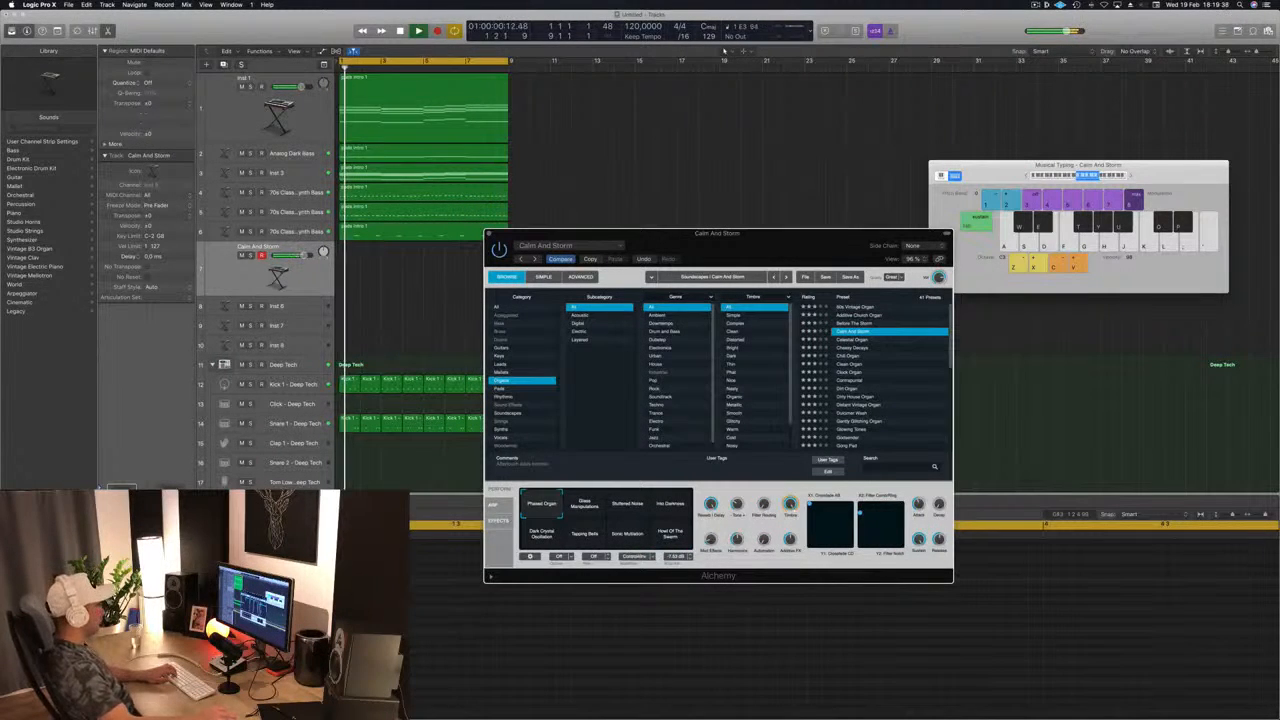
pyautogui.press('j')
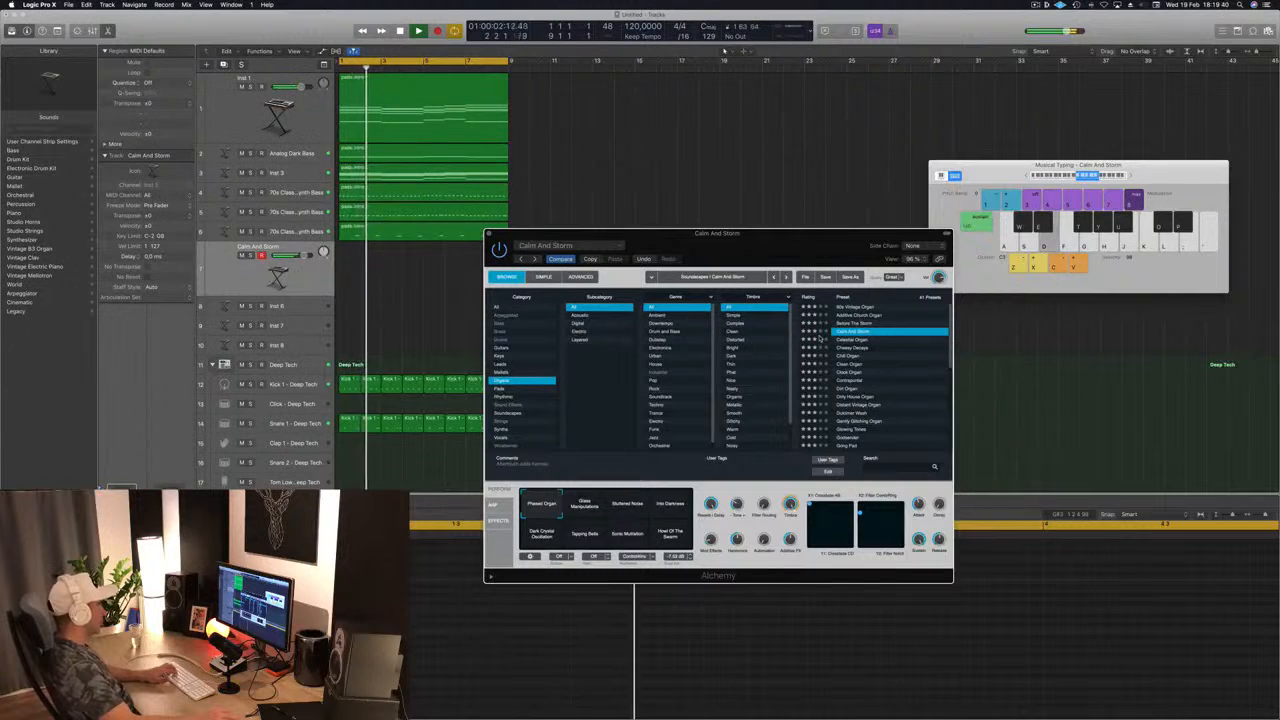
pyautogui.press('h')
pyautogui.click(587, 508)
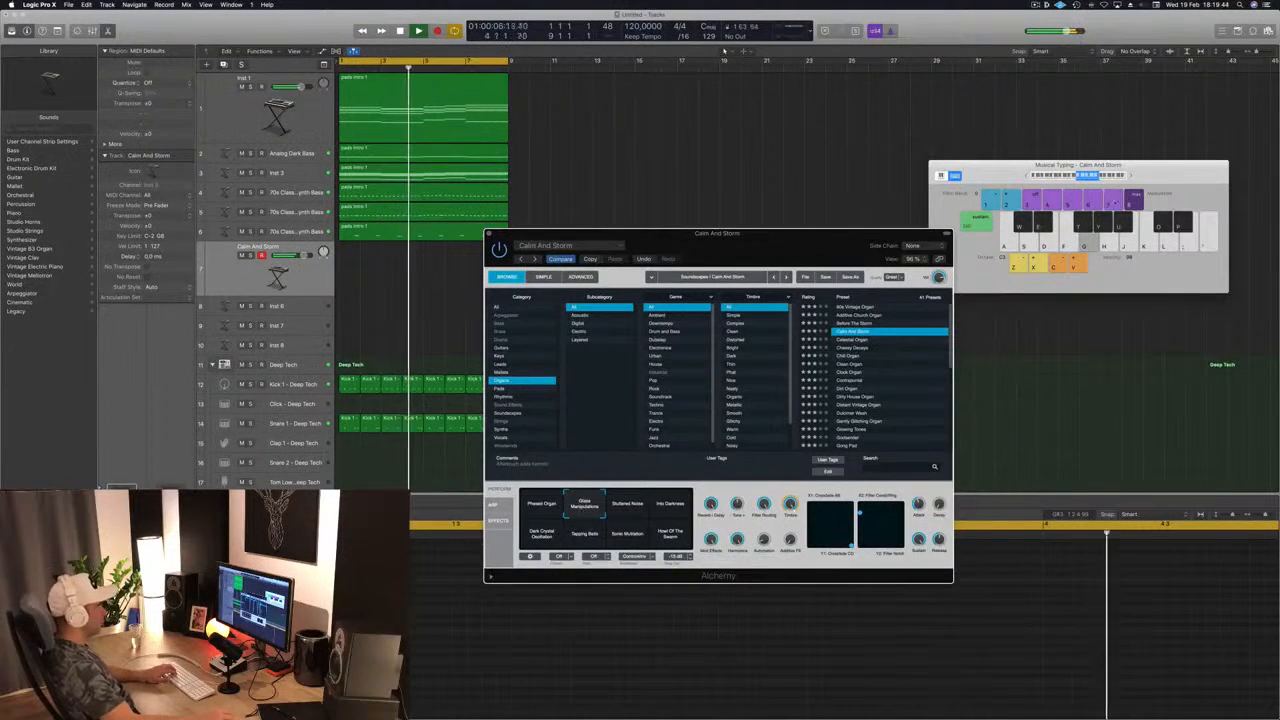
# Audition Calm And Storm in octaves C1 and C4, and switch through Stuttered Noise to the Into Darkness variation
pyautogui.click(1075, 177)
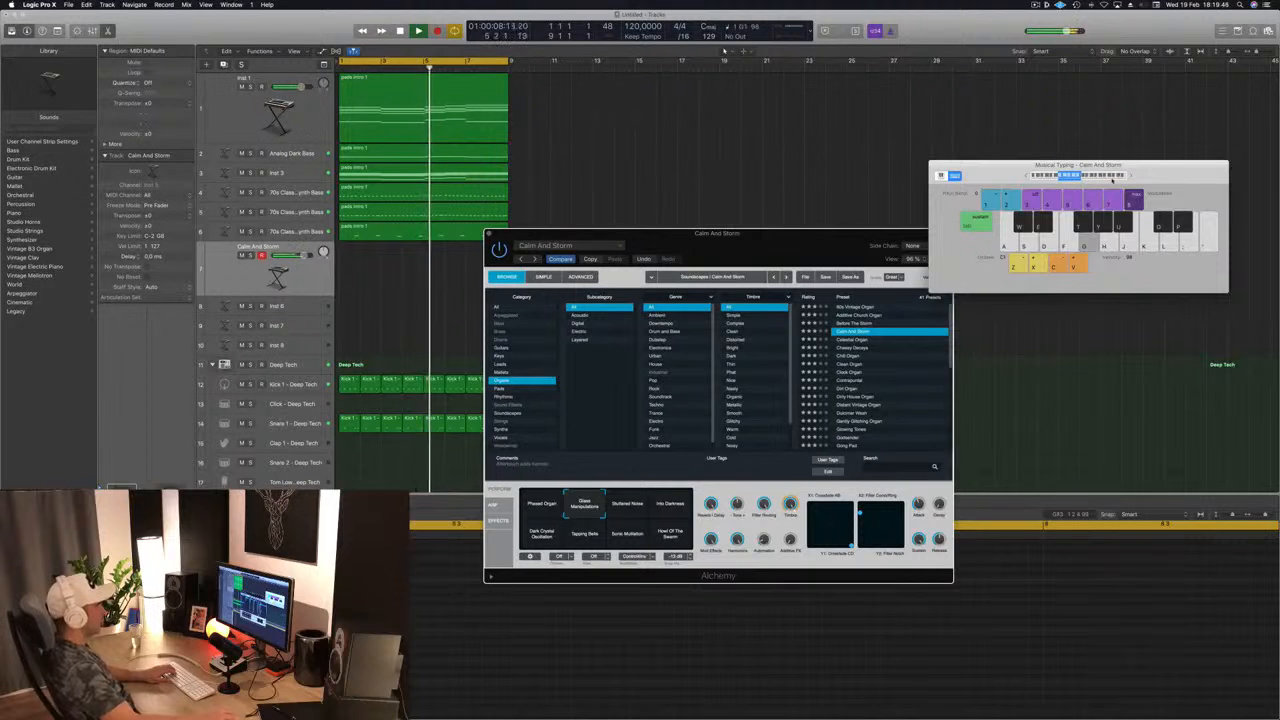
pyautogui.press('h')
pyautogui.click(1094, 177)
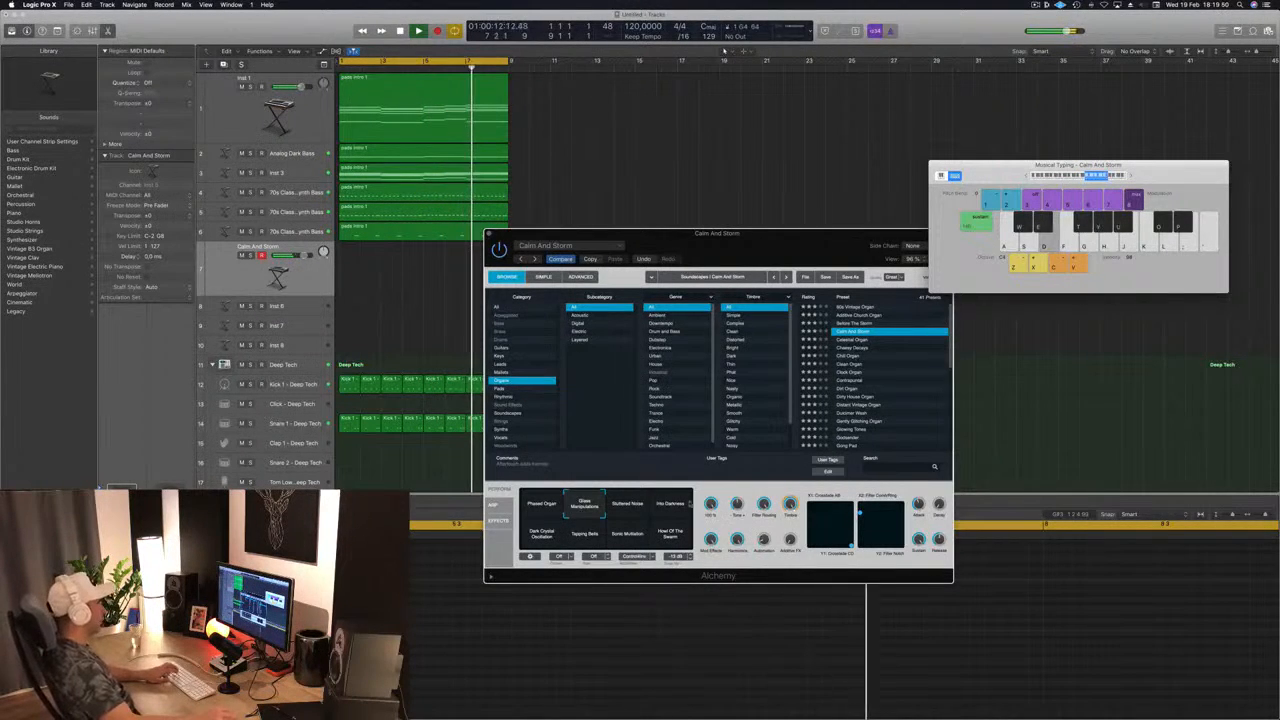
pyautogui.click(628, 504)
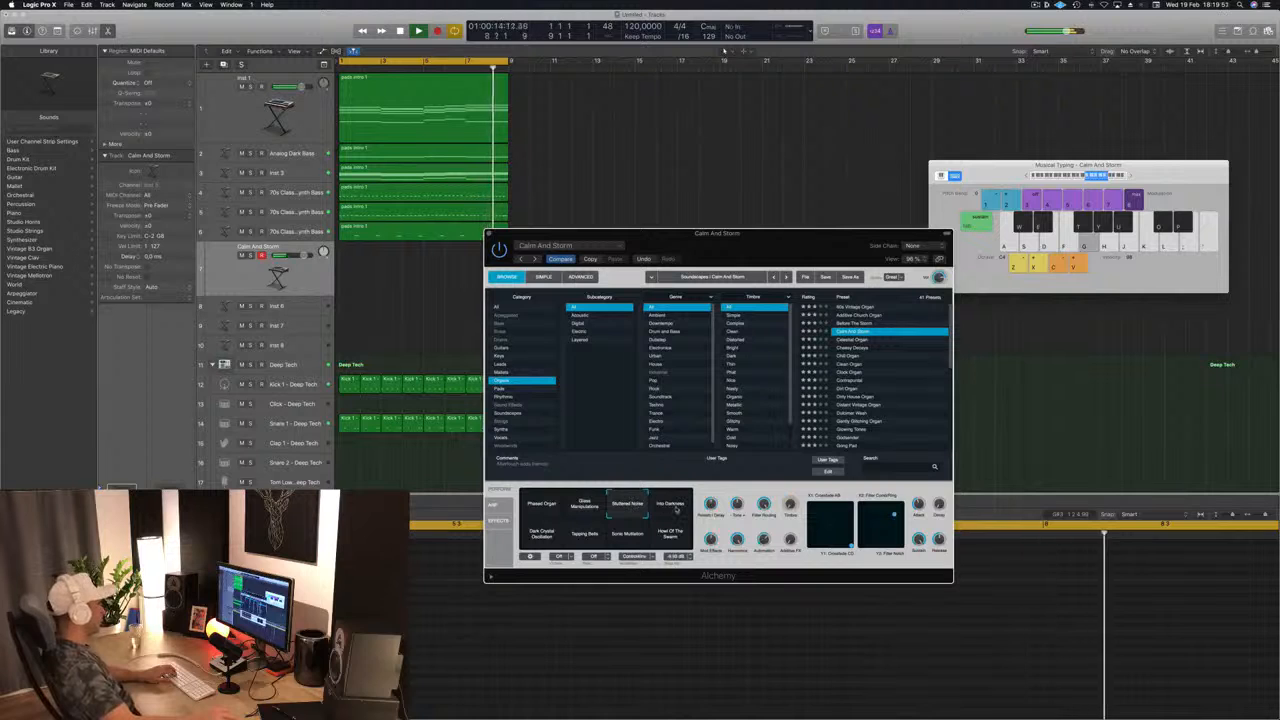
pyautogui.click(671, 509)
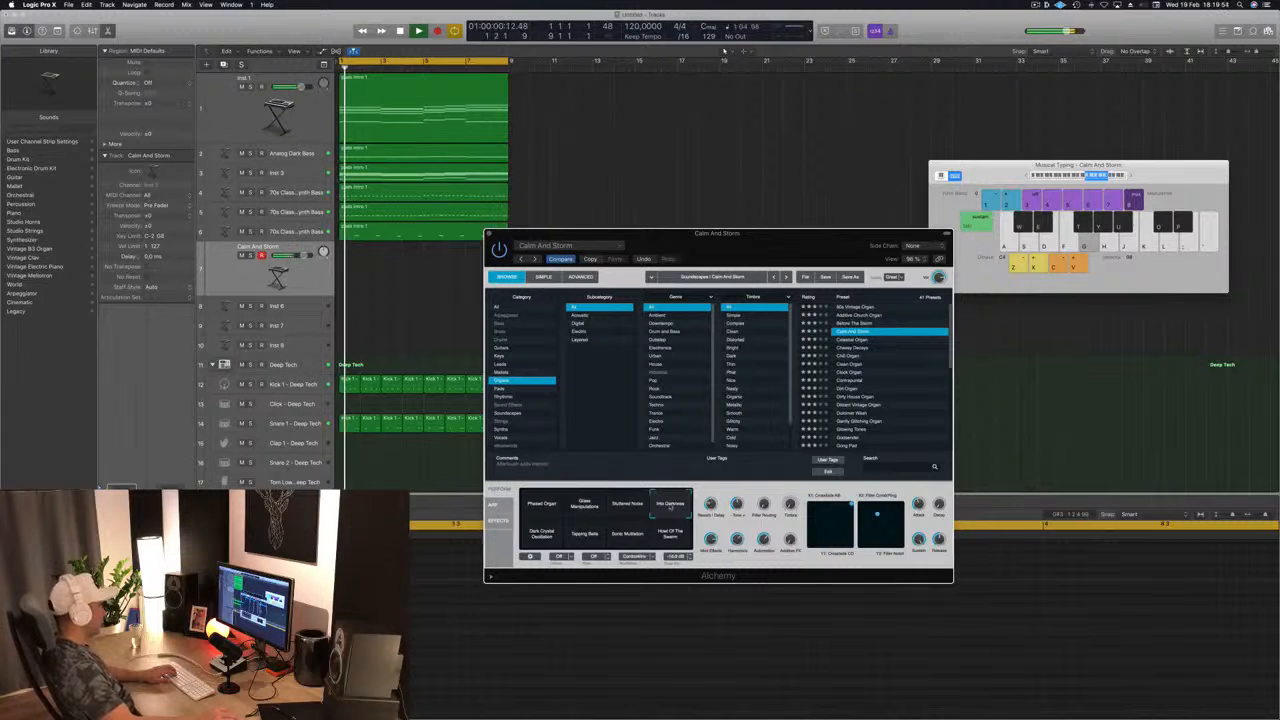
# Try Calm And Storm's lower-row variations, ending on Howl Of The Swarm
pyautogui.click(564, 533)
pyautogui.click(541, 535)
pyautogui.click(591, 539)
pyautogui.click(627, 534)
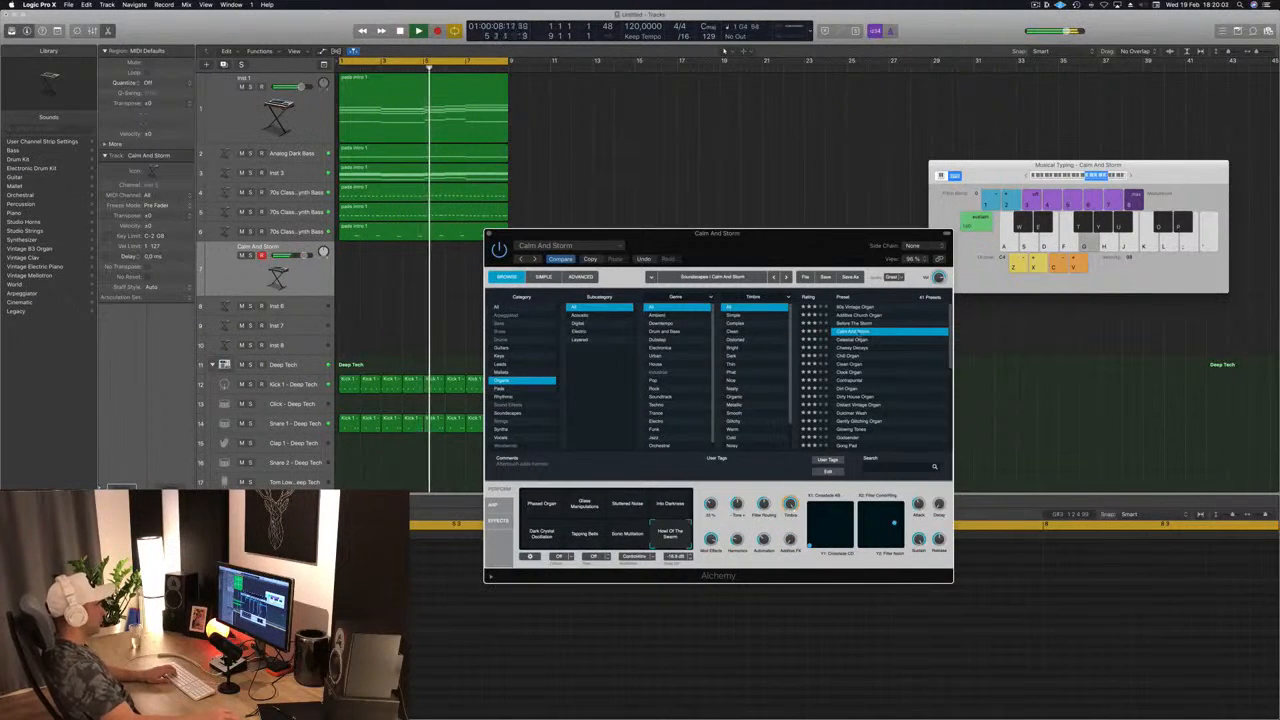
# Load the Celestial Organ preset, play a test note and try its Brighter variation
pyautogui.click(849, 340)
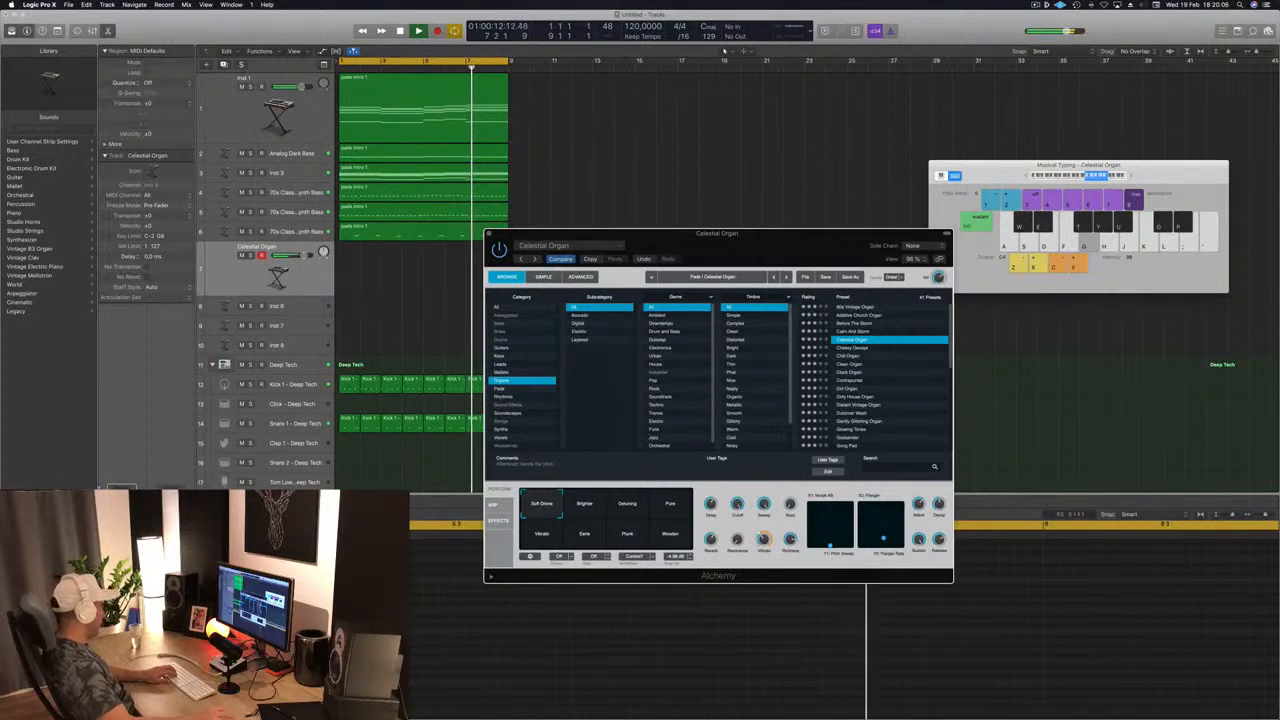
pyautogui.press('h')
pyautogui.click(591, 507)
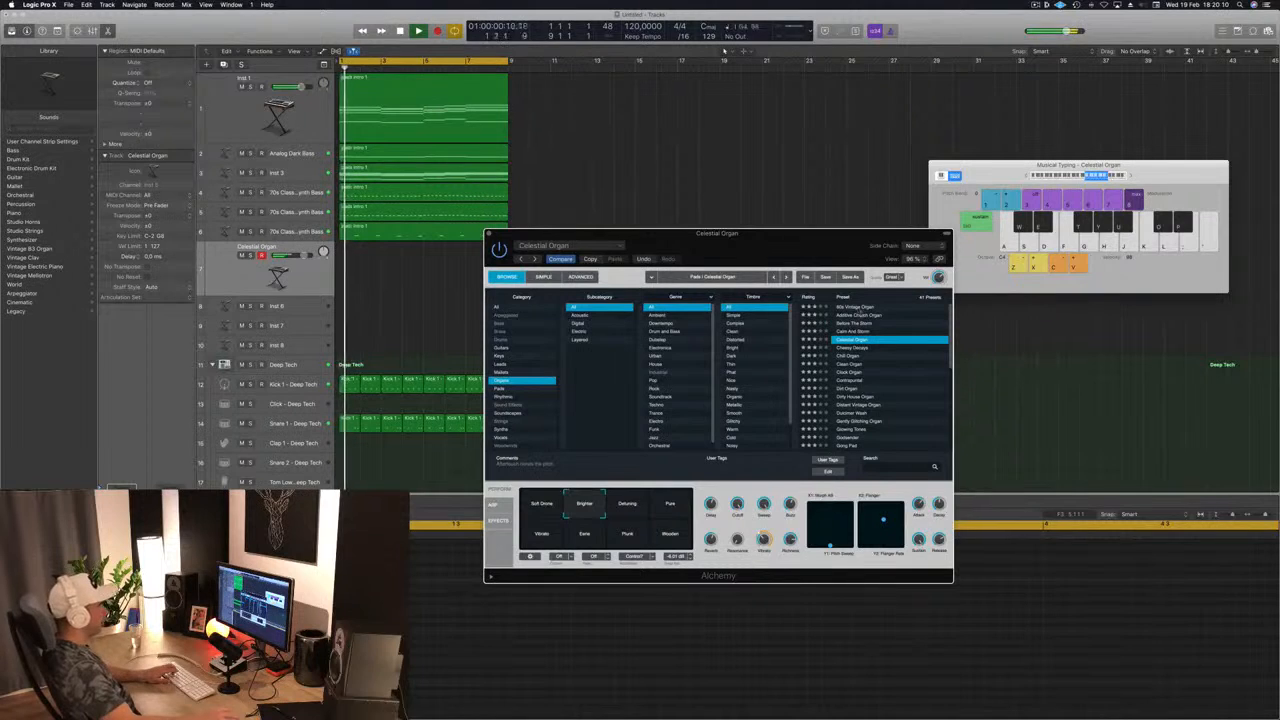
# Load the Cheesy Decays preset, compare its Detune and Synth Chime variations, and play a test note in octave C2
pyautogui.click(860, 348)
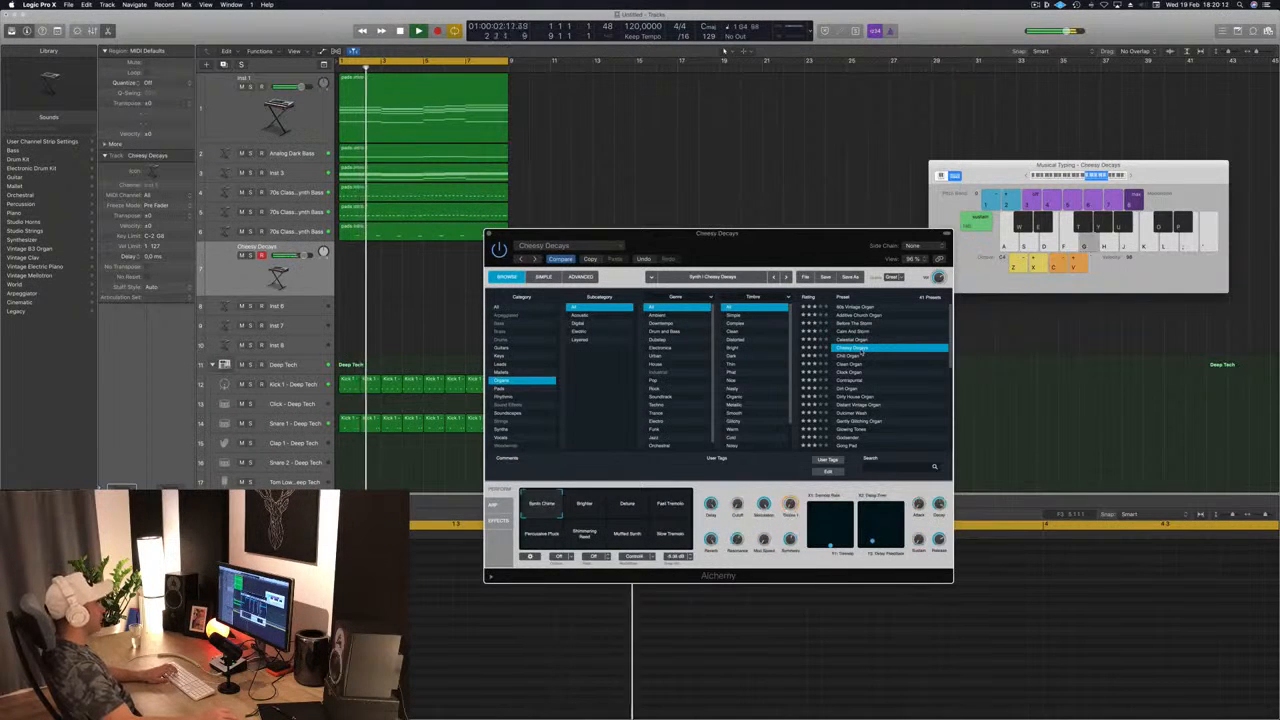
pyautogui.click(625, 510)
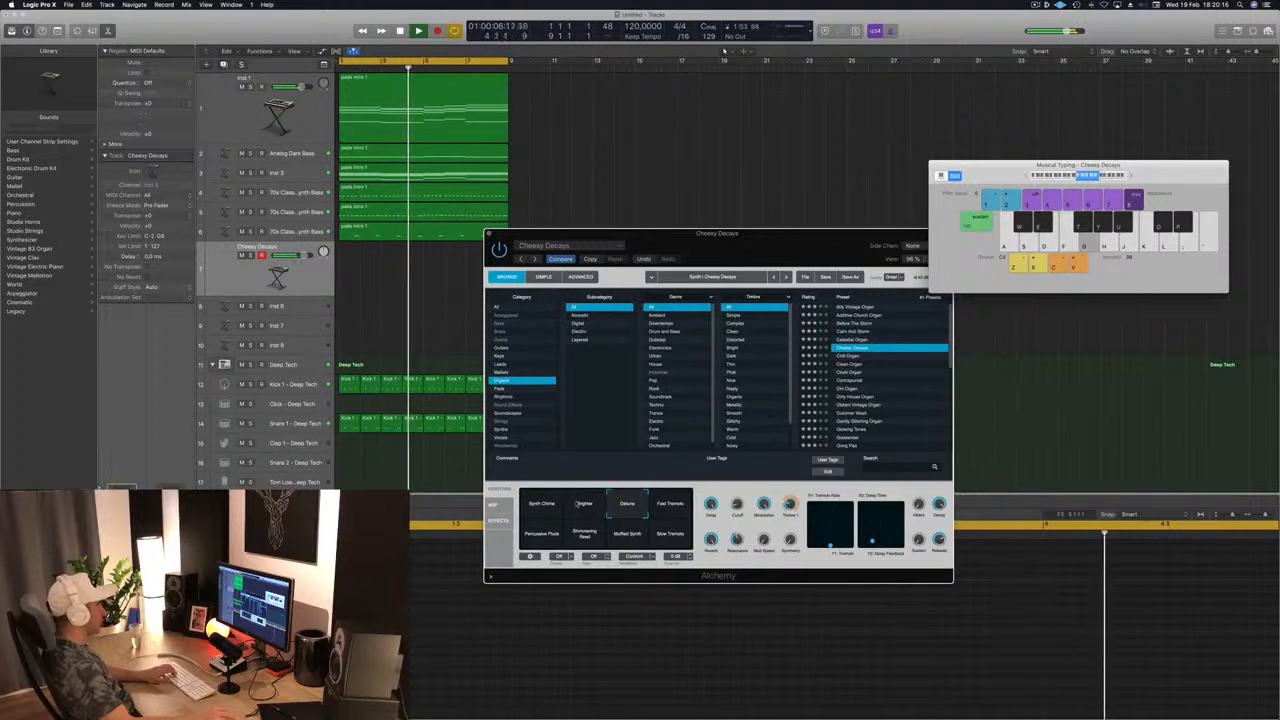
pyautogui.click(541, 503)
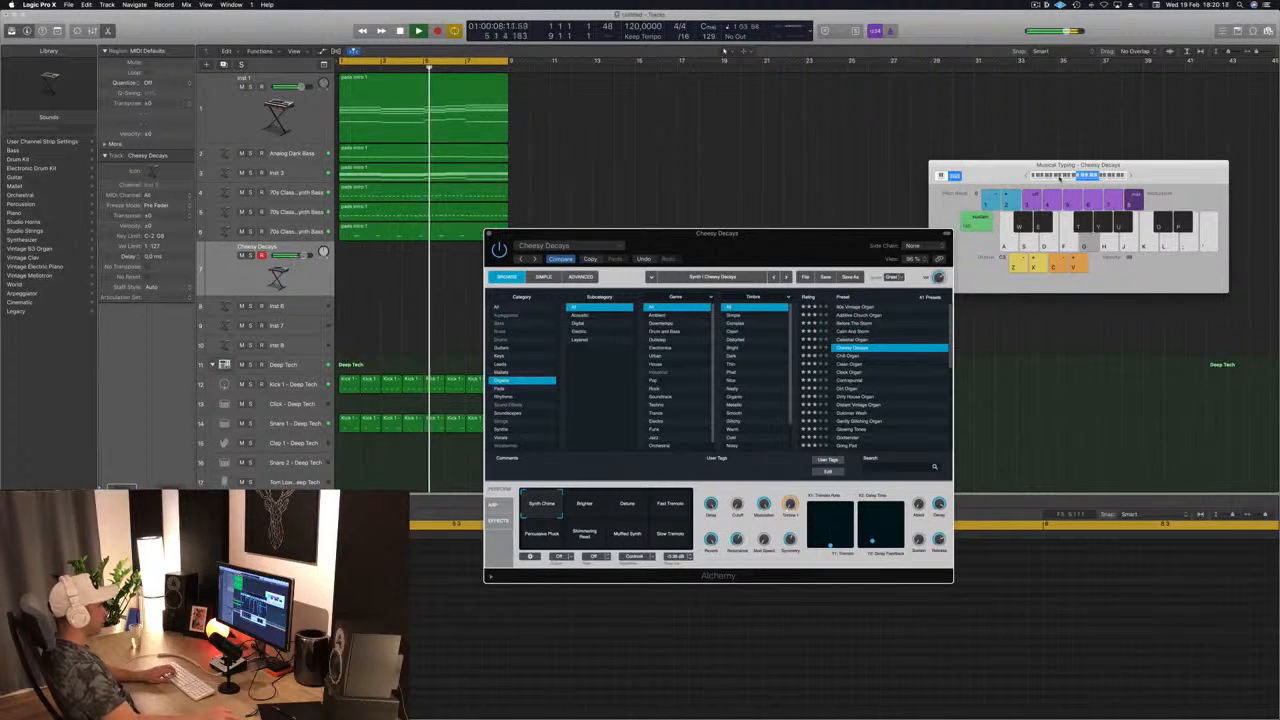
pyautogui.click(1070, 176)
pyautogui.press('j')
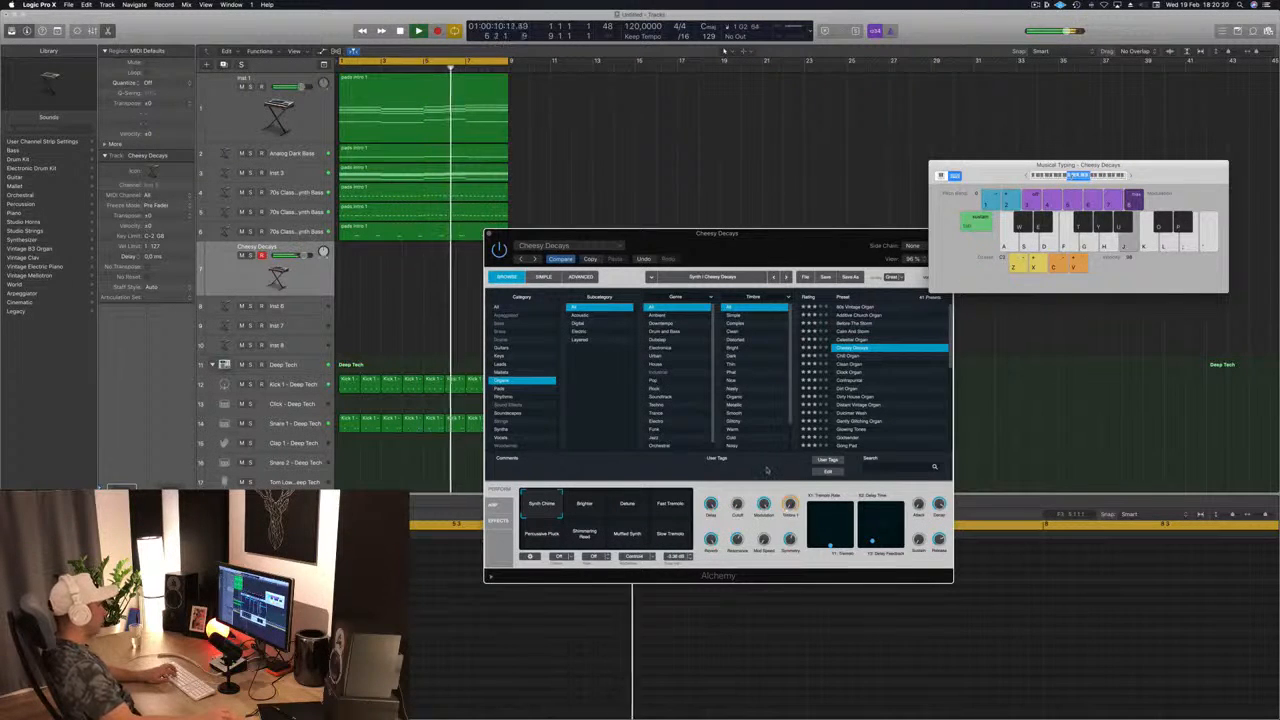
# Audition Cheesy Decays' Percussive Pluck, Shimmering Reed and Slow Tremolo variations with test notes
pyautogui.click(541, 533)
pyautogui.click(541, 533)
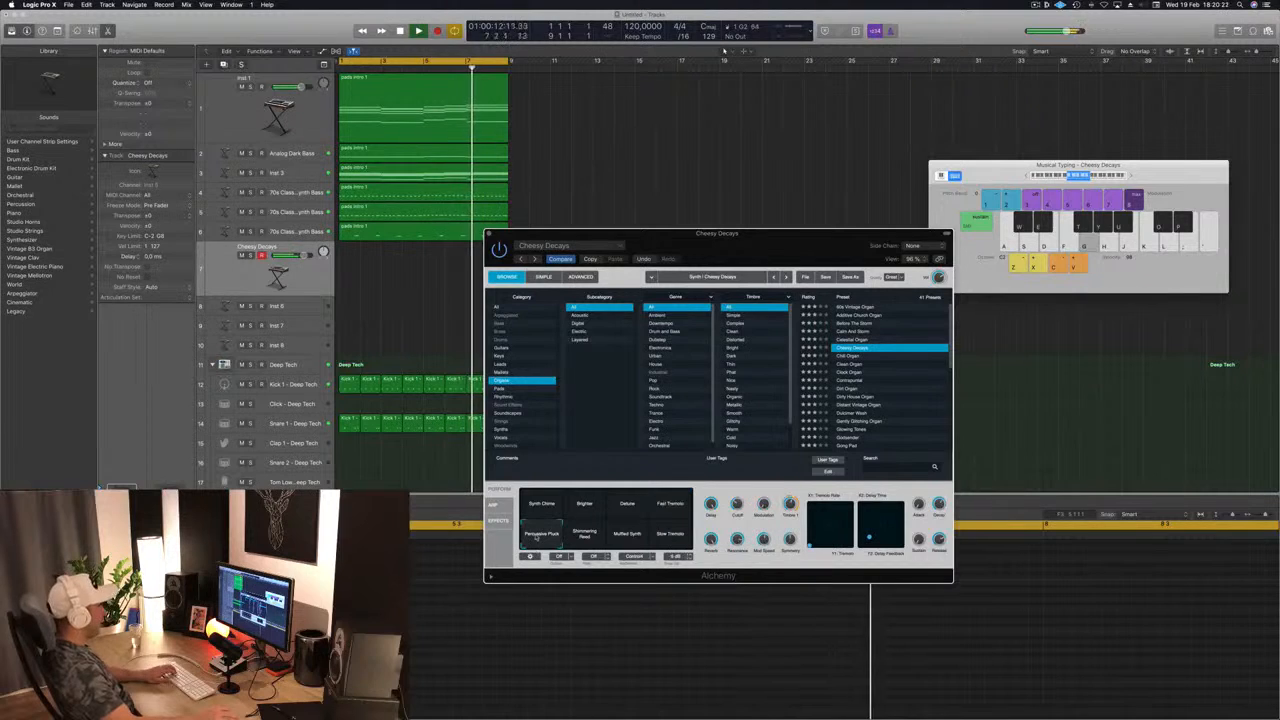
pyautogui.click(587, 536)
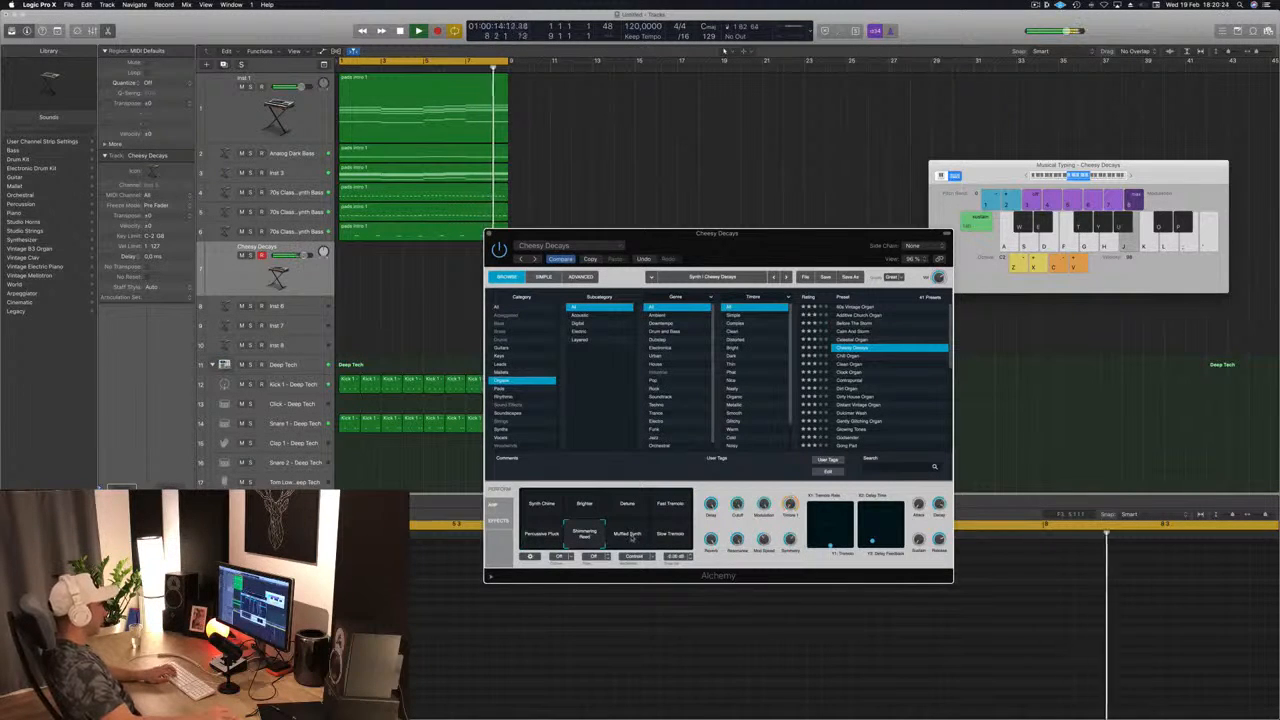
pyautogui.click(662, 537)
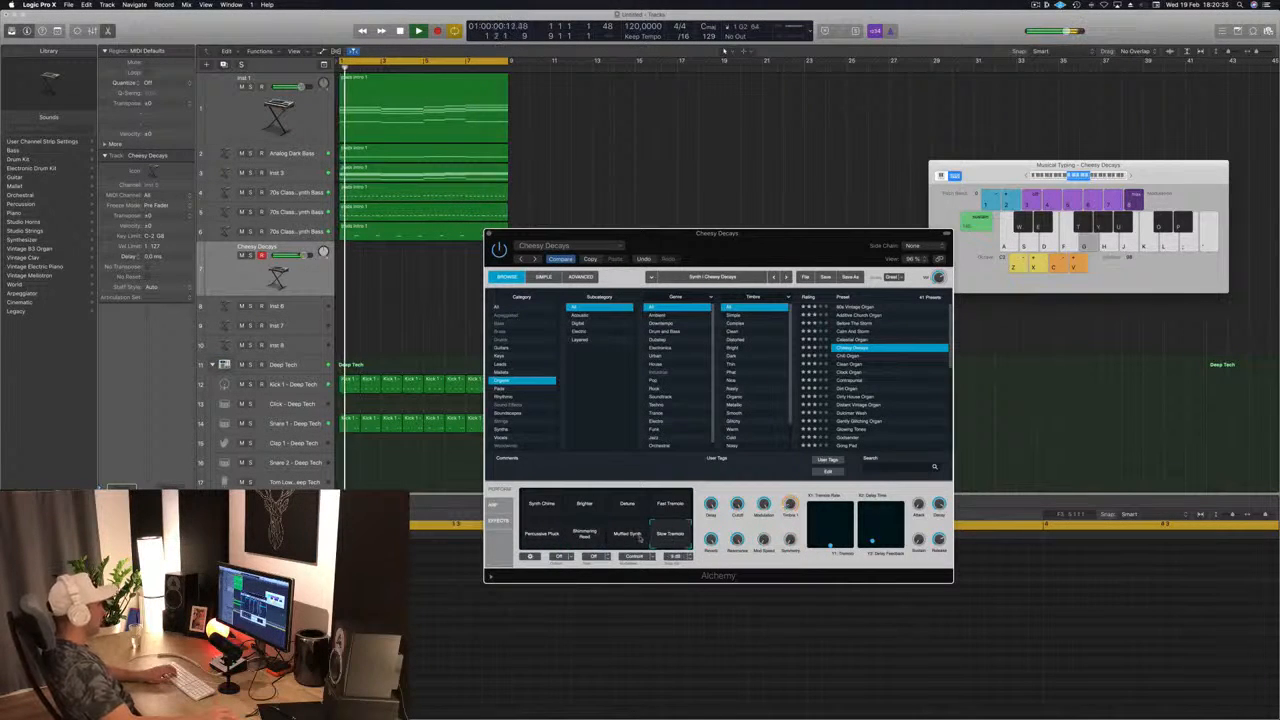
pyautogui.press('j')
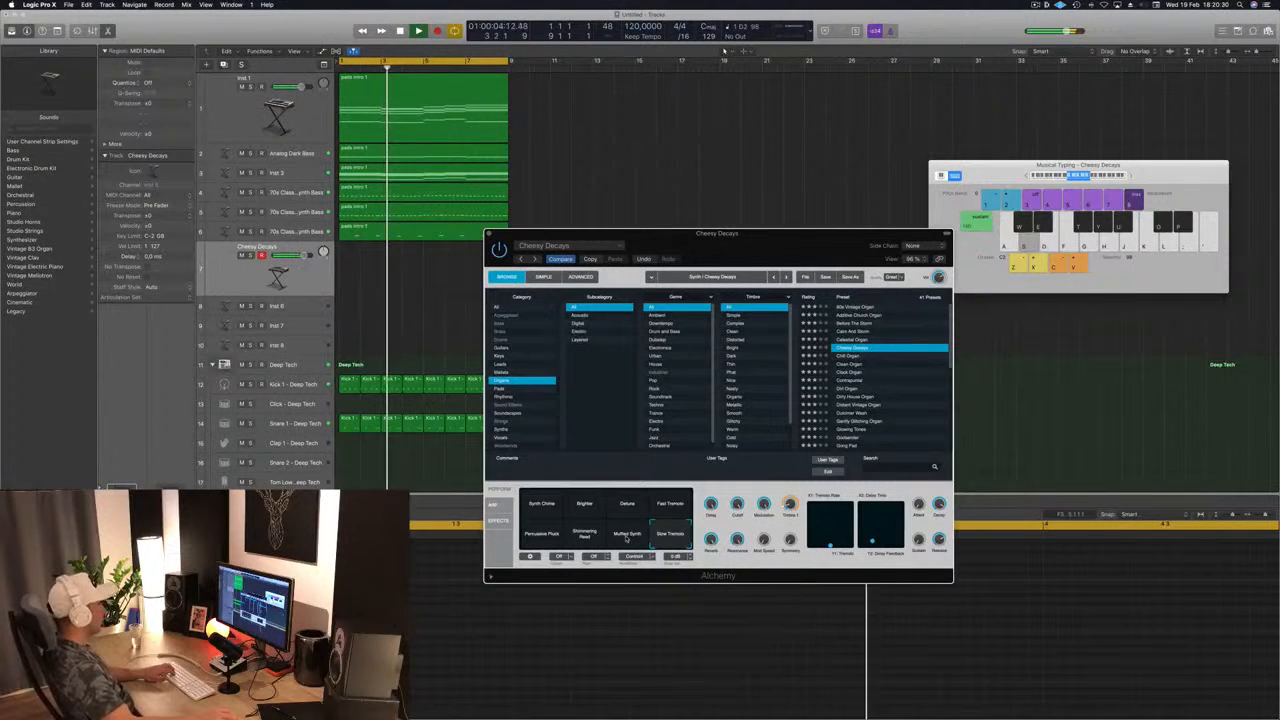
# Load the Chill Organ preset and try its Darker and Sudden Movement variations
pyautogui.click(848, 356)
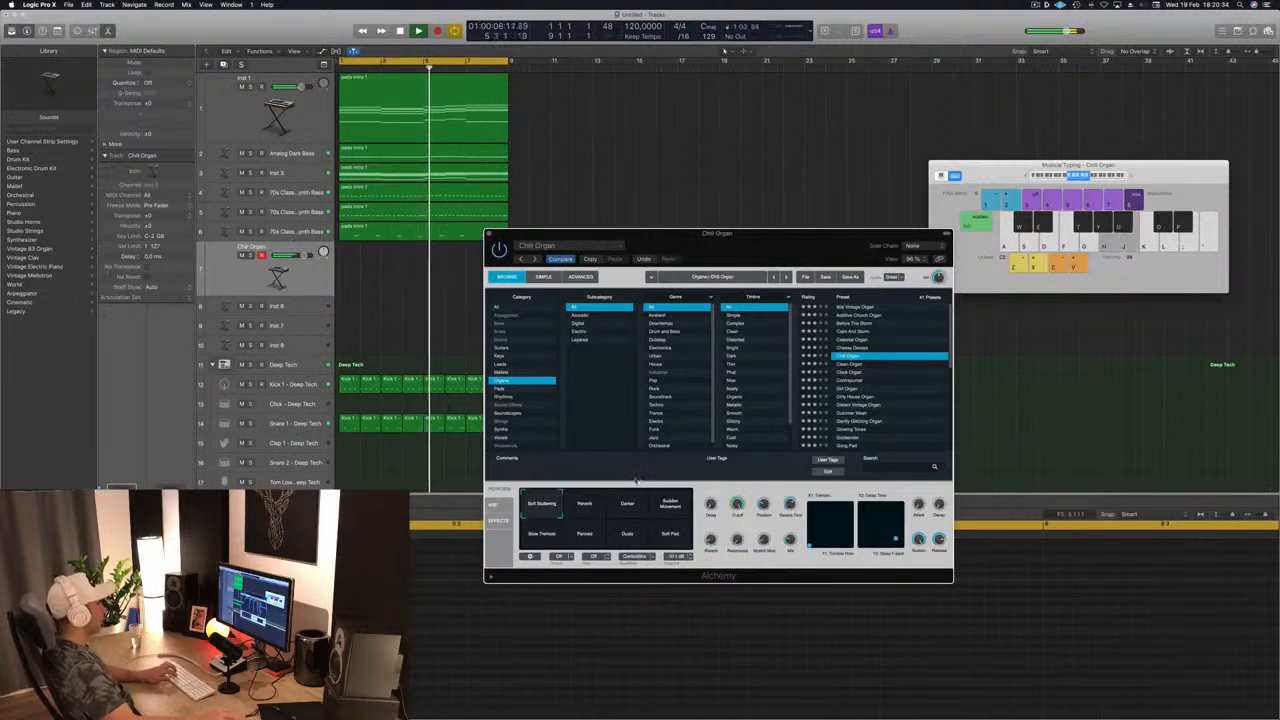
pyautogui.click(628, 507)
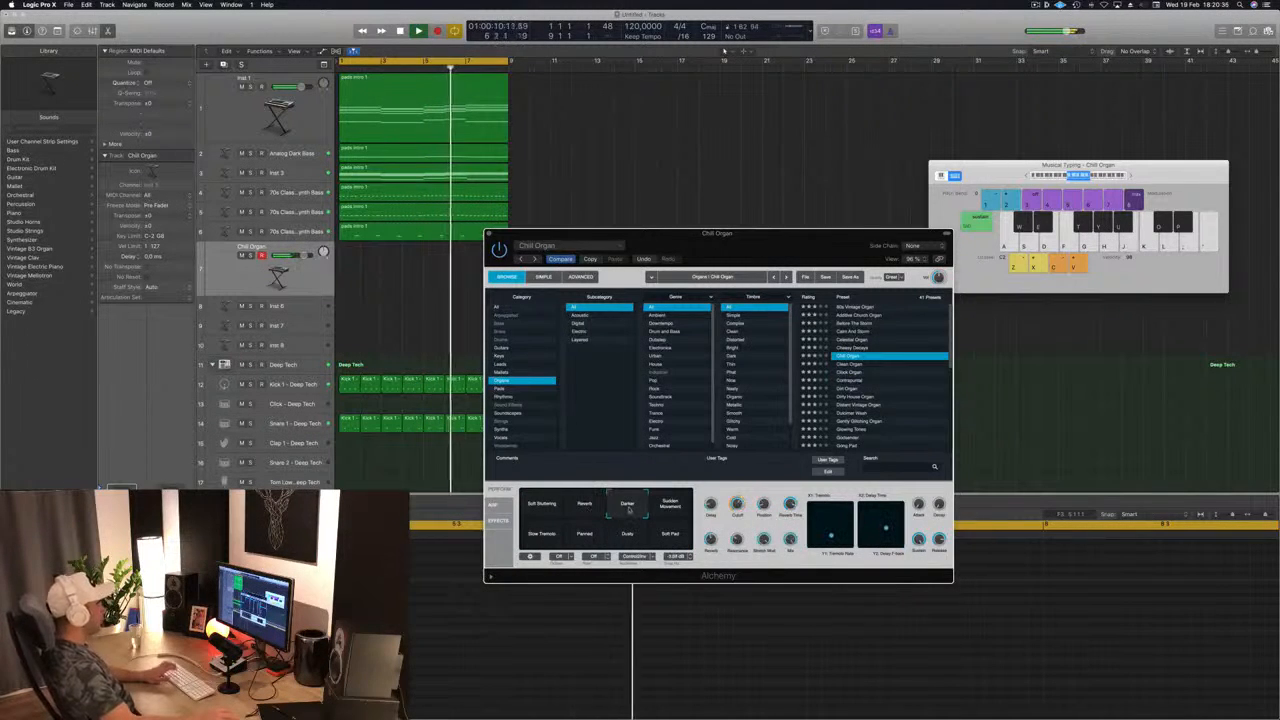
pyautogui.click(682, 508)
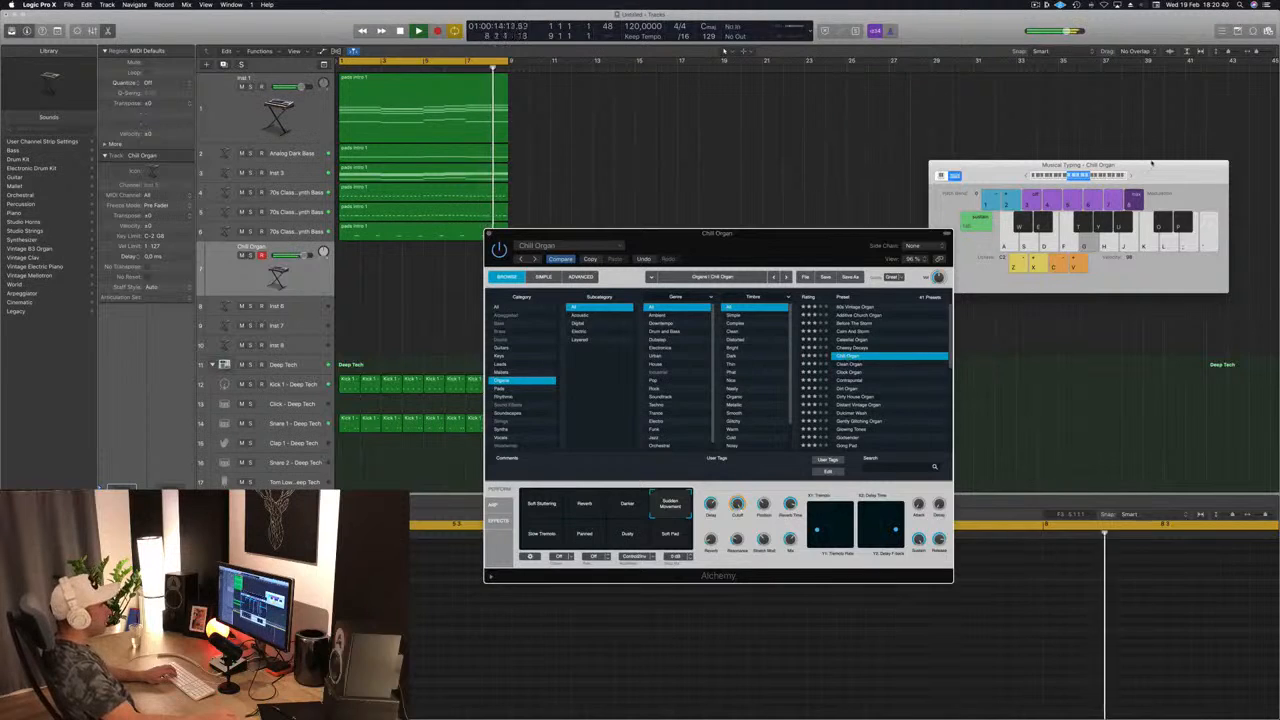
# Load the Clean Organ preset and step through its glitch, dirt and vocal variations, settling on Night Keys
pyautogui.click(851, 366)
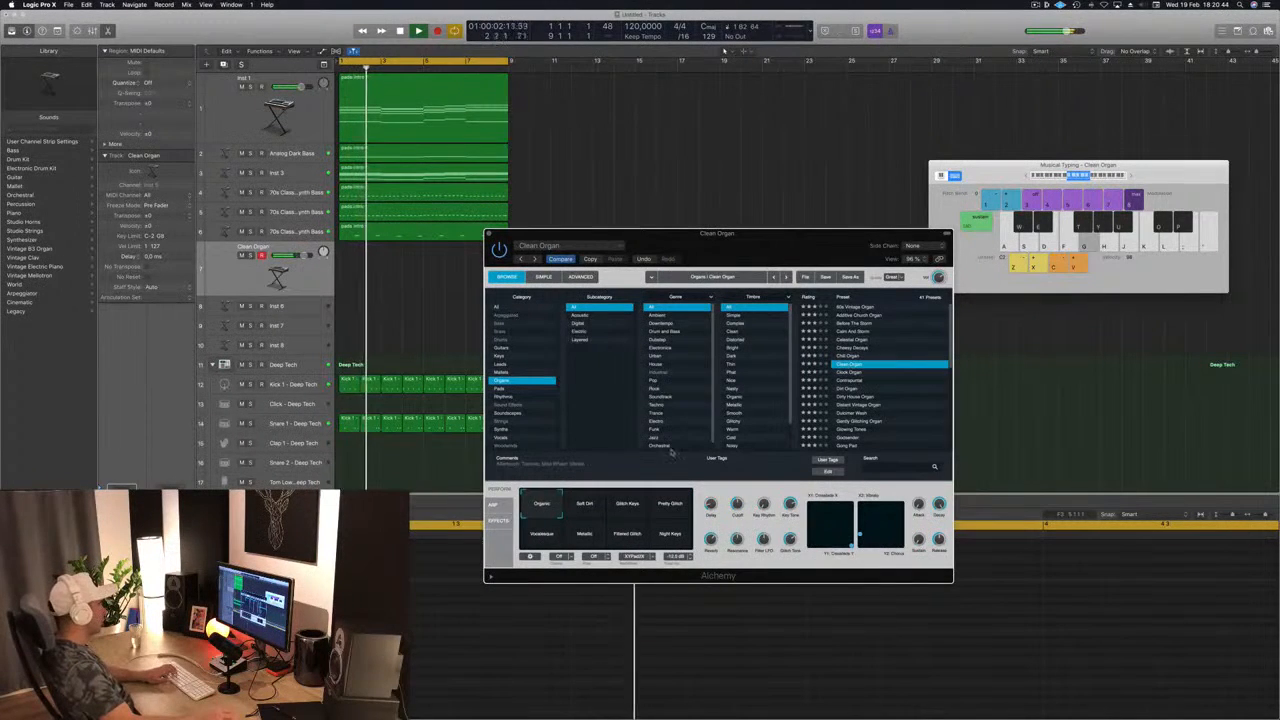
pyautogui.click(628, 505)
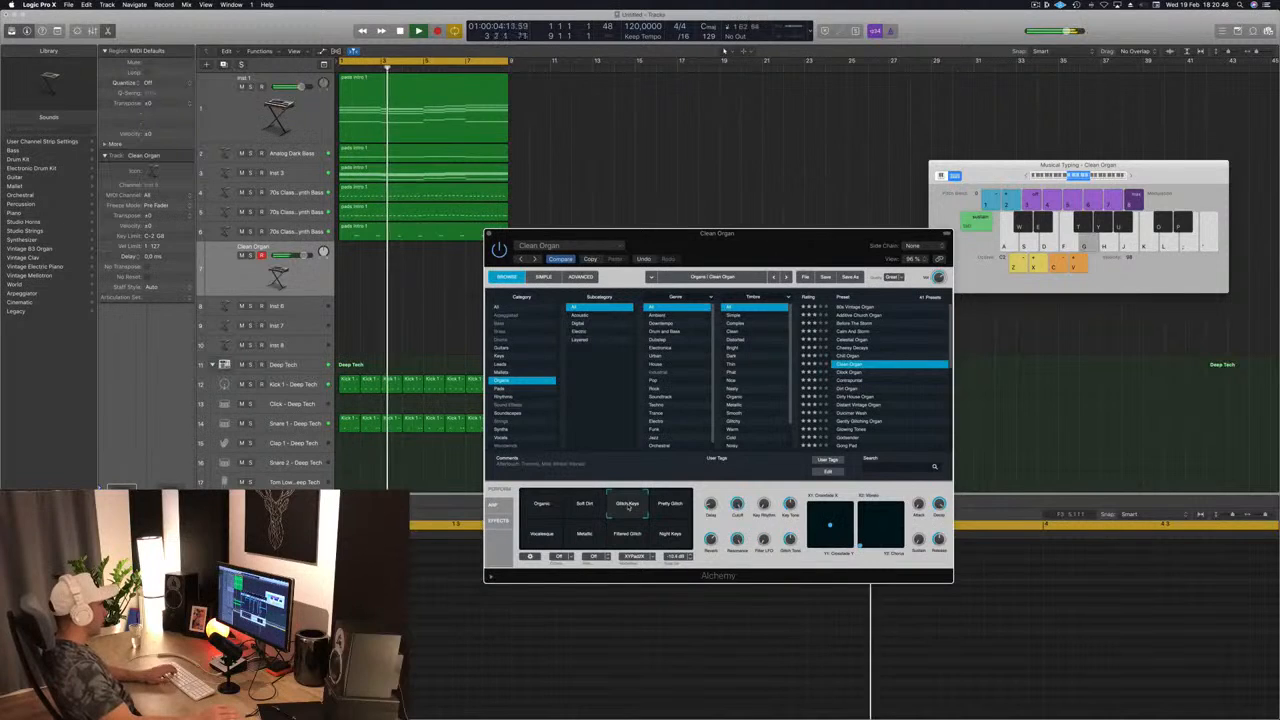
pyautogui.click(585, 507)
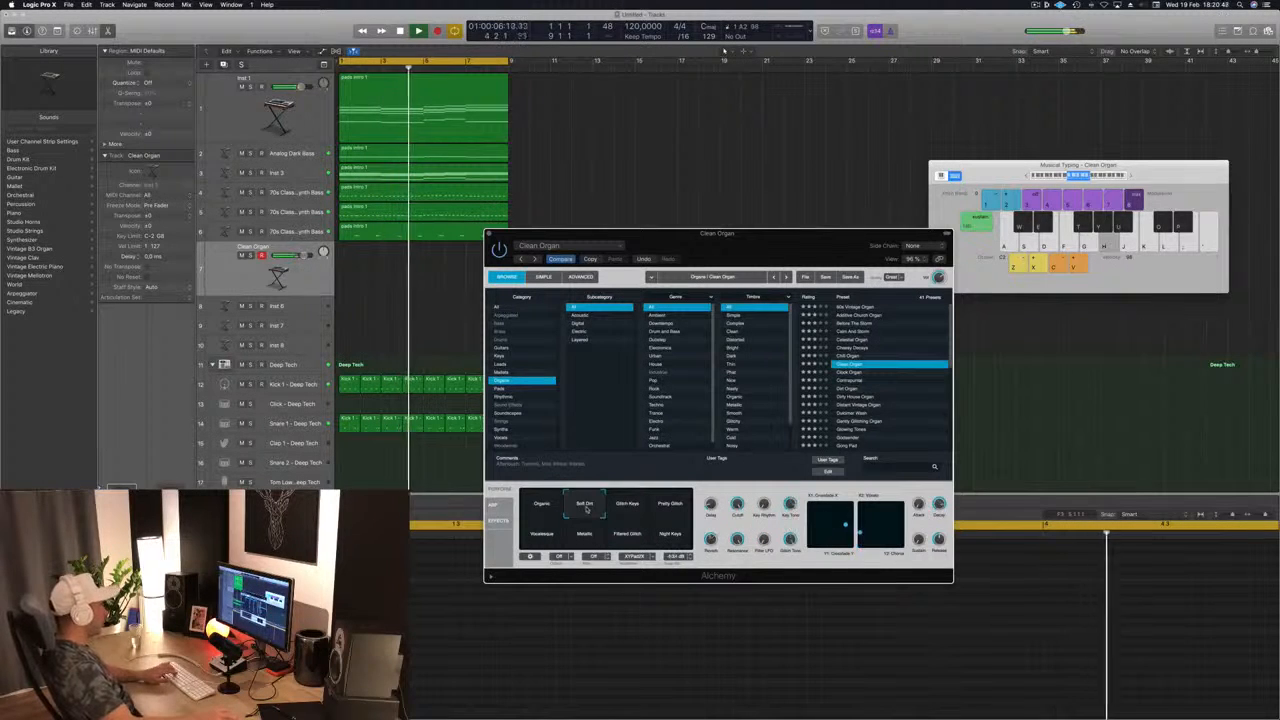
pyautogui.click(675, 506)
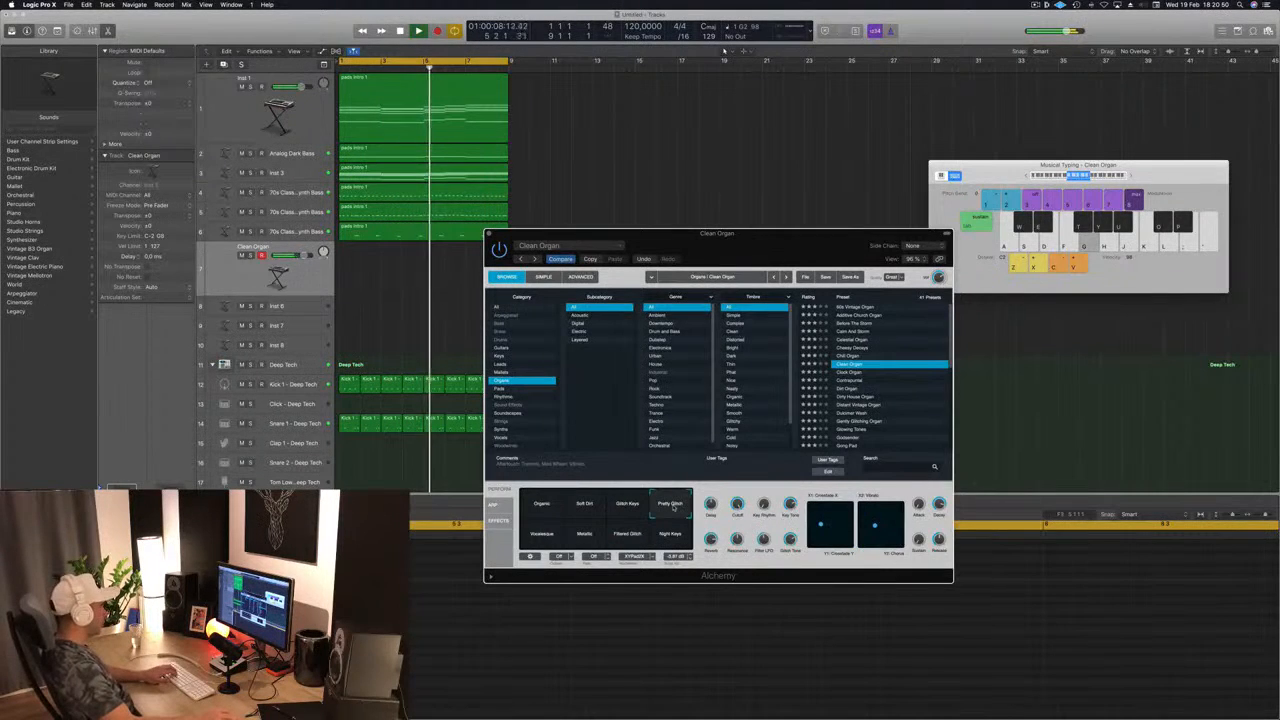
pyautogui.click(541, 534)
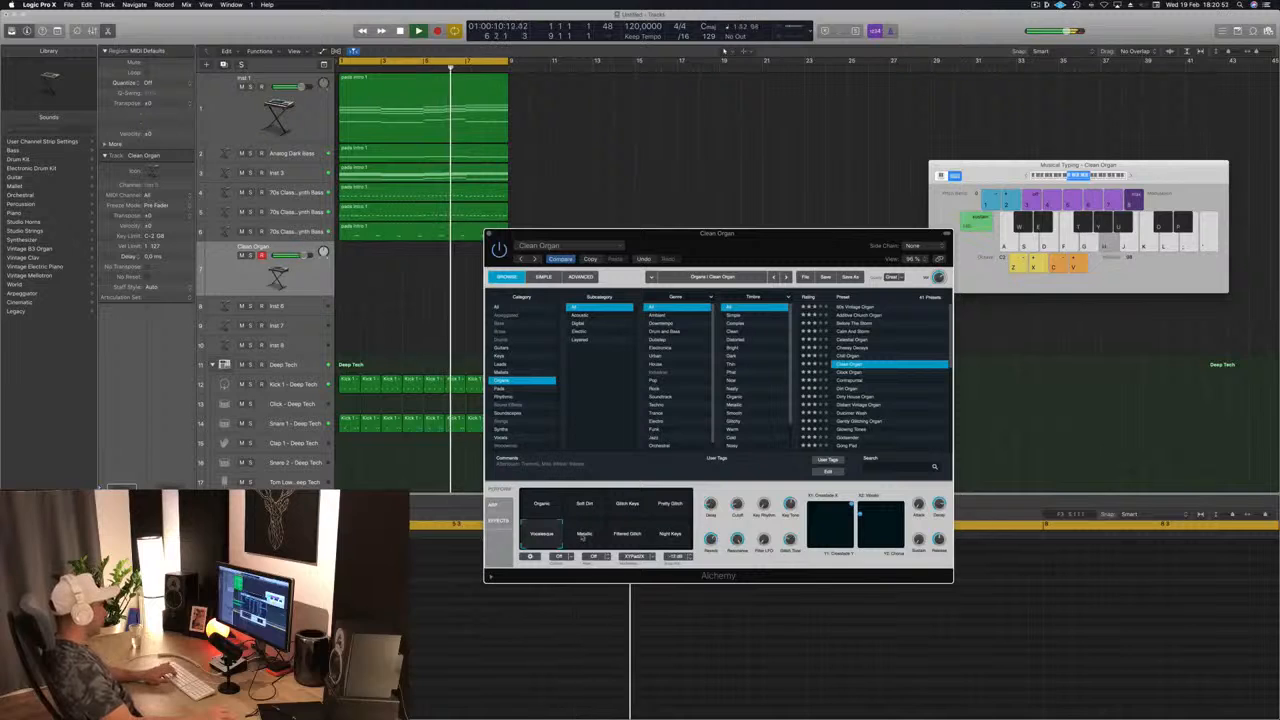
pyautogui.click(615, 535)
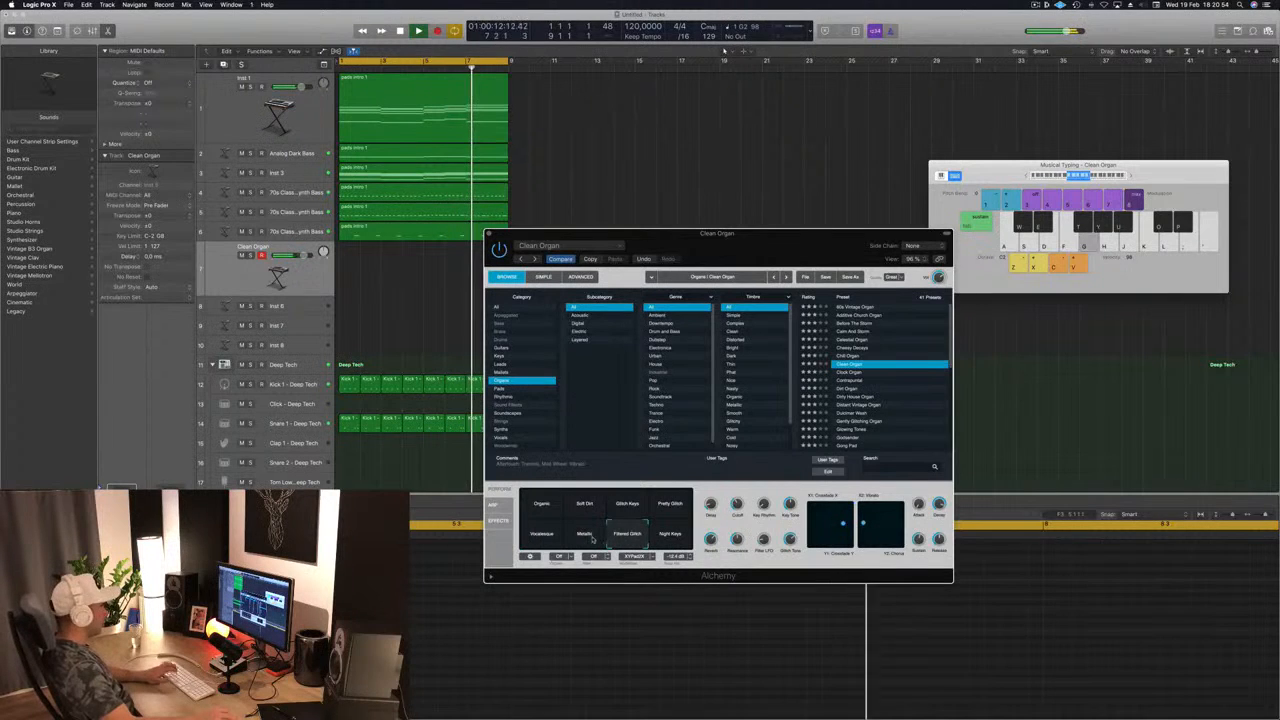
pyautogui.click(672, 535)
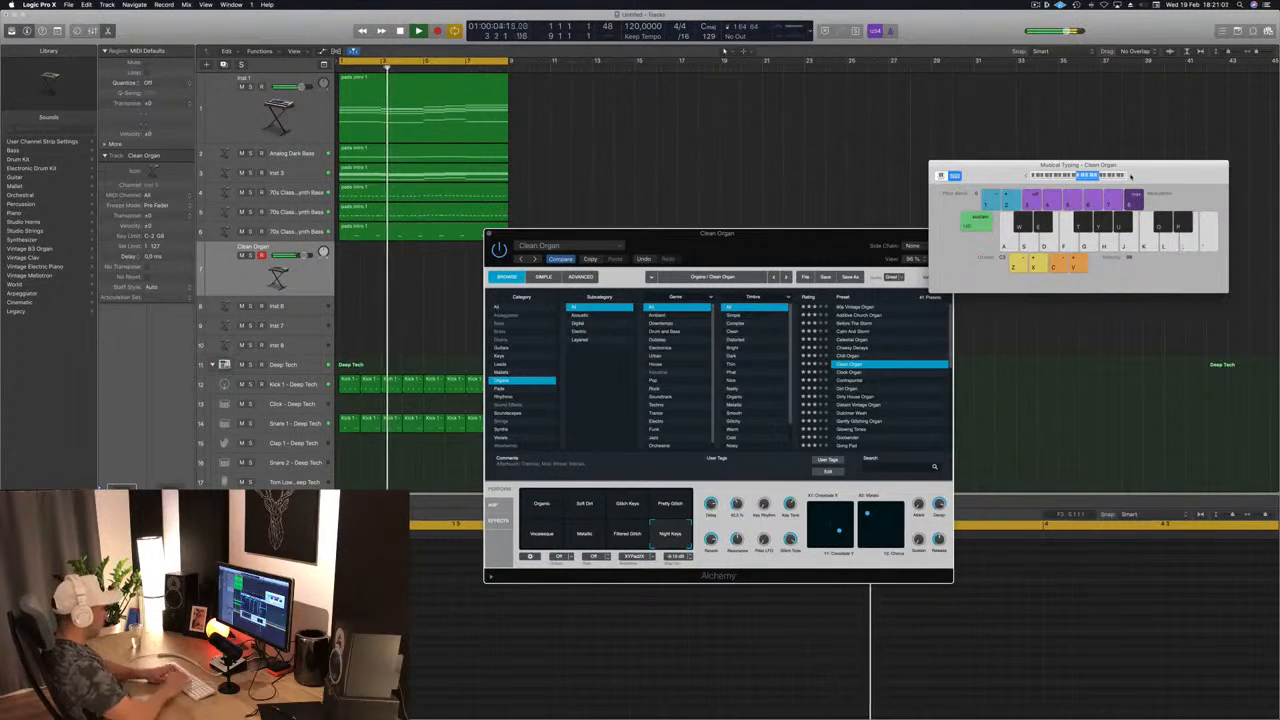
# Rehearse a short melody with Night Keys in octave C3 and record it onto the Clean Organ track
pyautogui.press('l')
pyautogui.press('k')
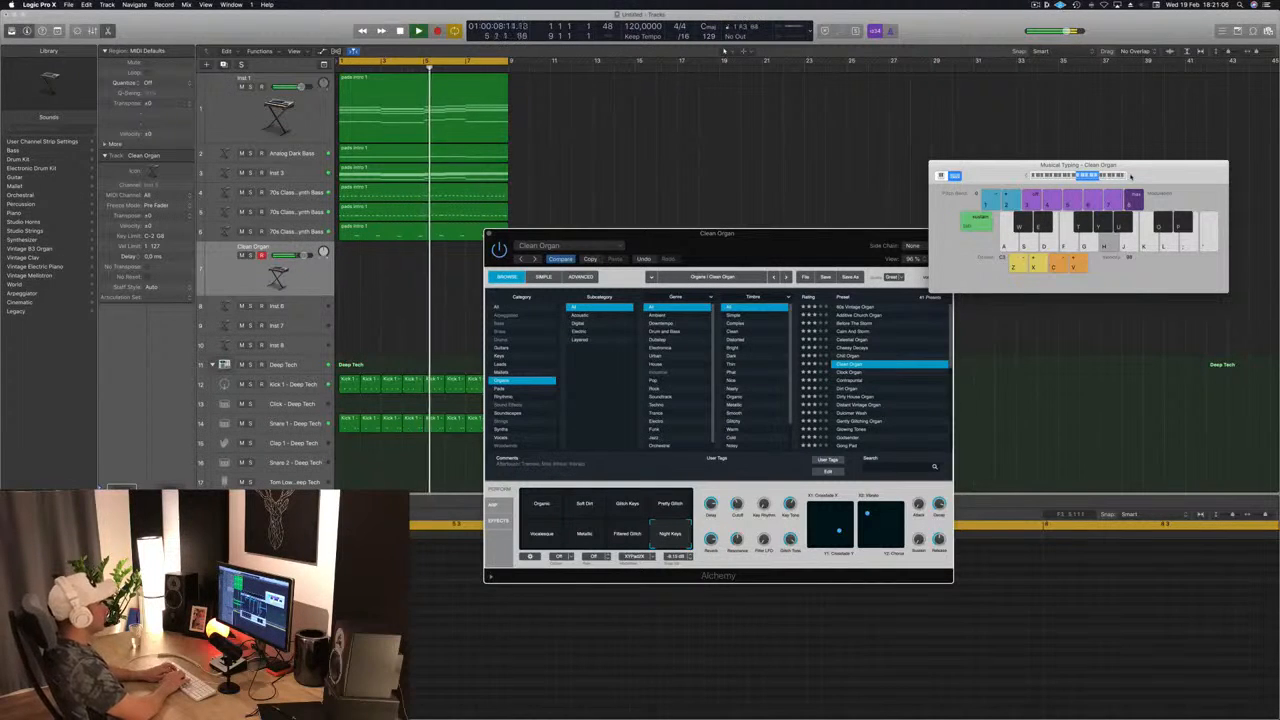
pyautogui.press(';')
pyautogui.press('l')
pyautogui.press('k')
pyautogui.press('h')
pyautogui.press('k')
pyautogui.press('r')
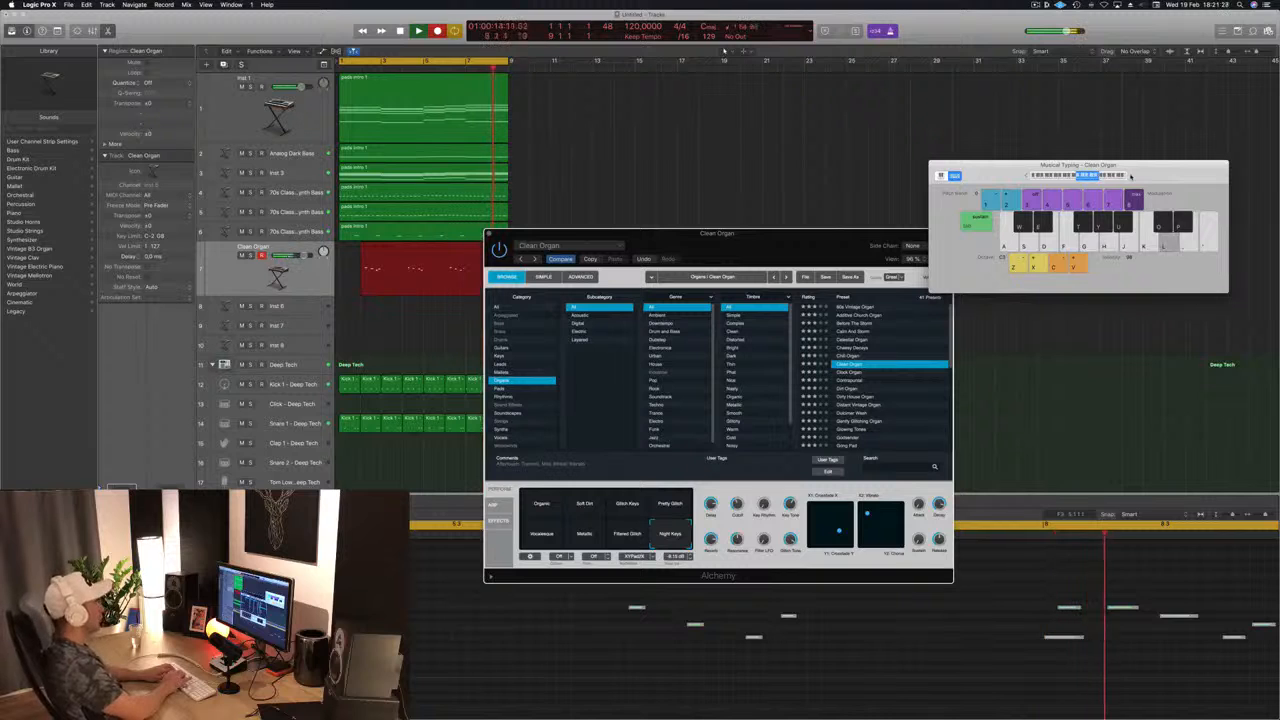
pyautogui.press('space')
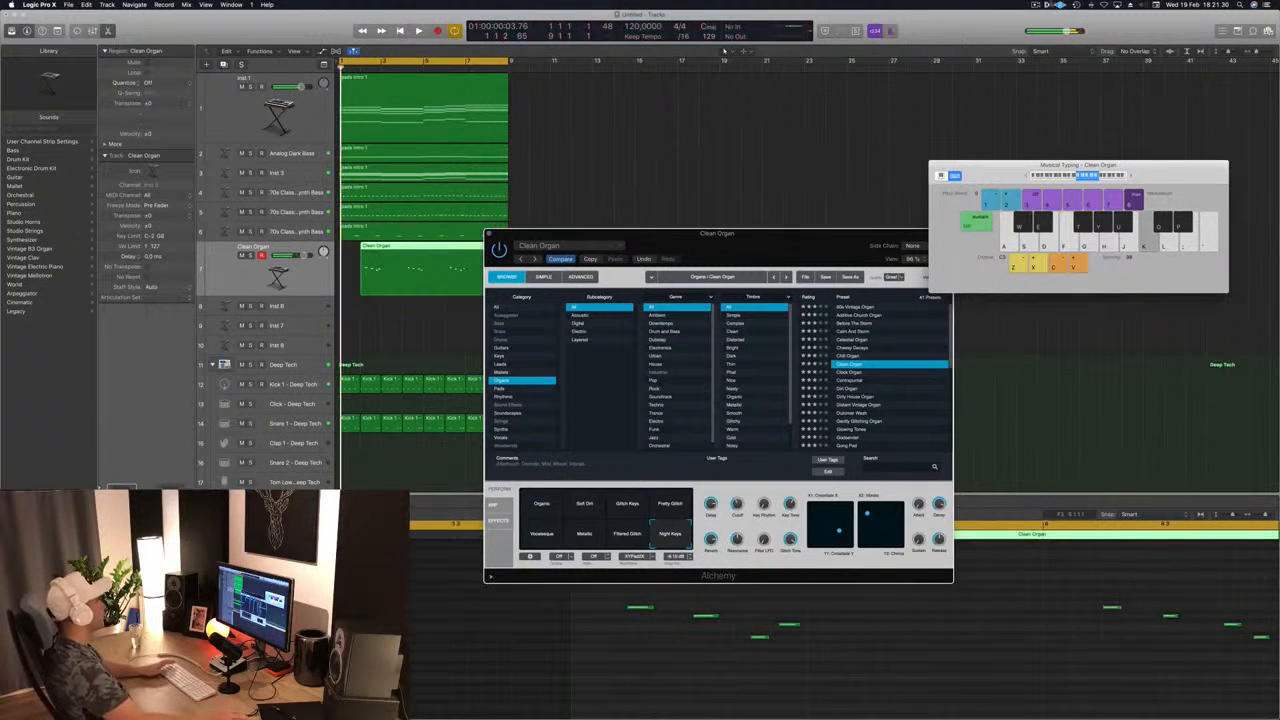
# Show the recorded Clean Organ region's notes in the piano roll, quantize them, and play back with Alchemy moved clear of the editor
pyautogui.moveTo(776, 240); pyautogui.dragTo(987, 185)
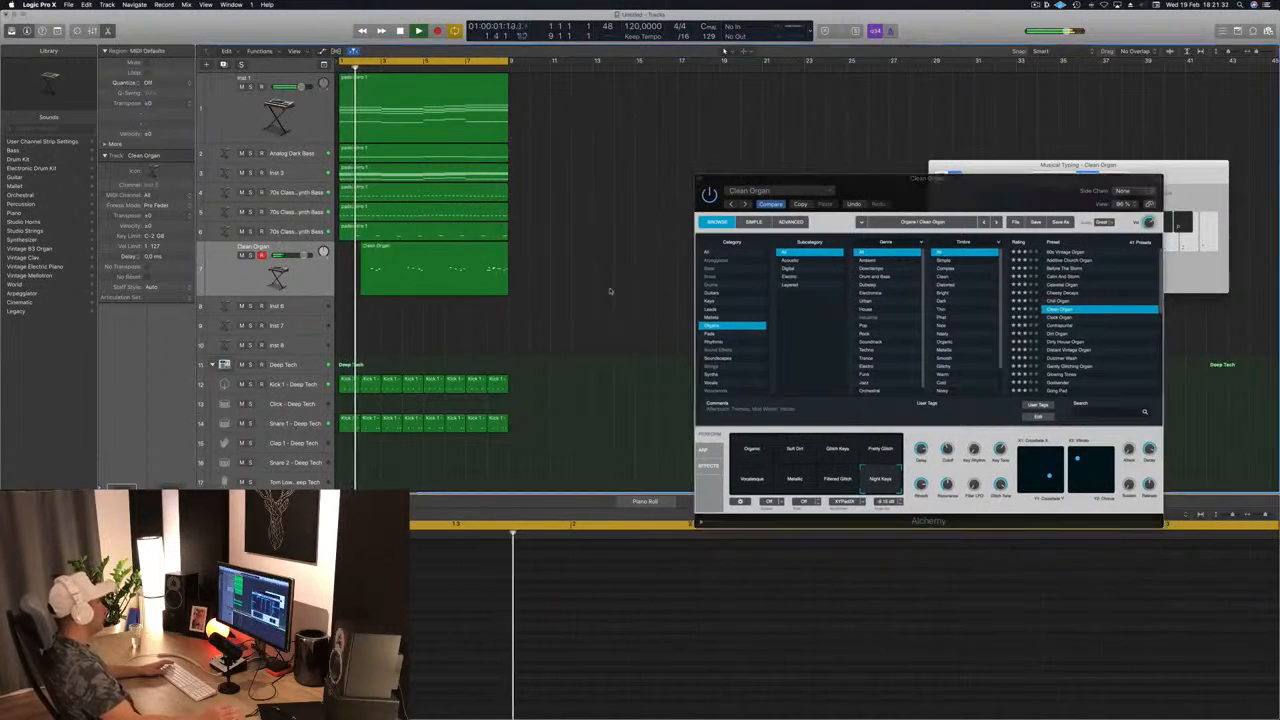
pyautogui.click(504, 272)
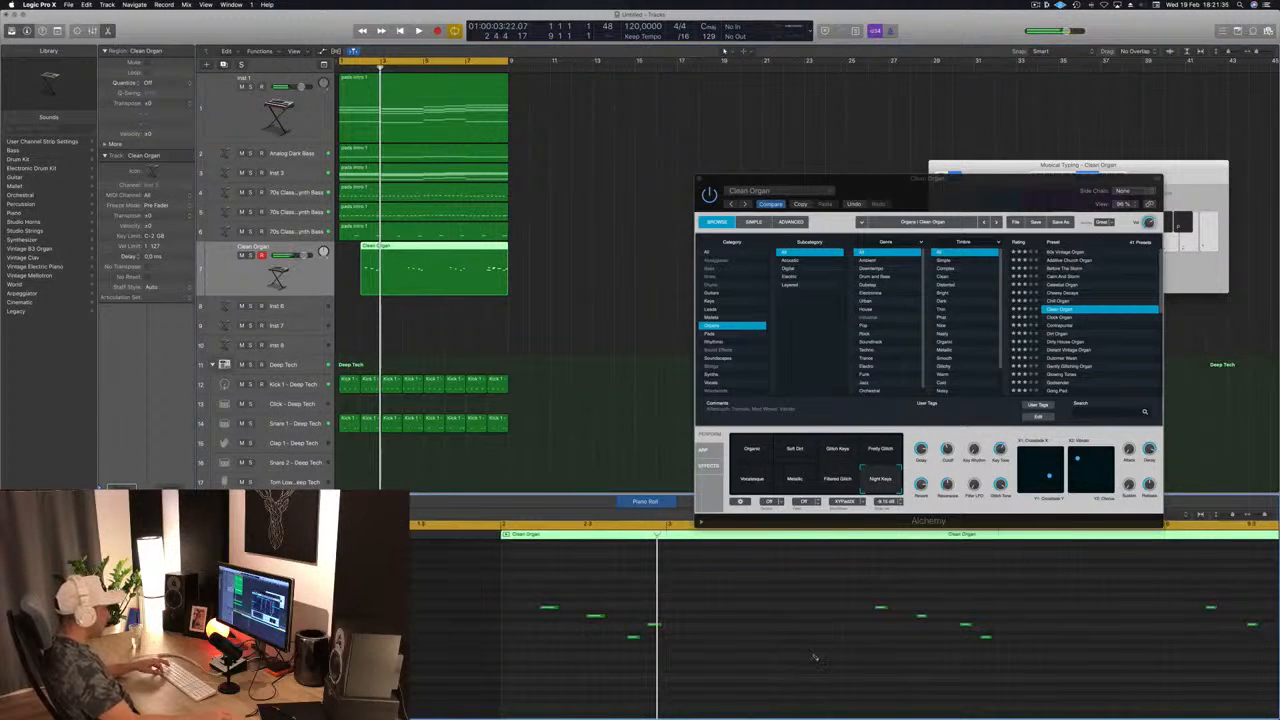
pyautogui.press('space')
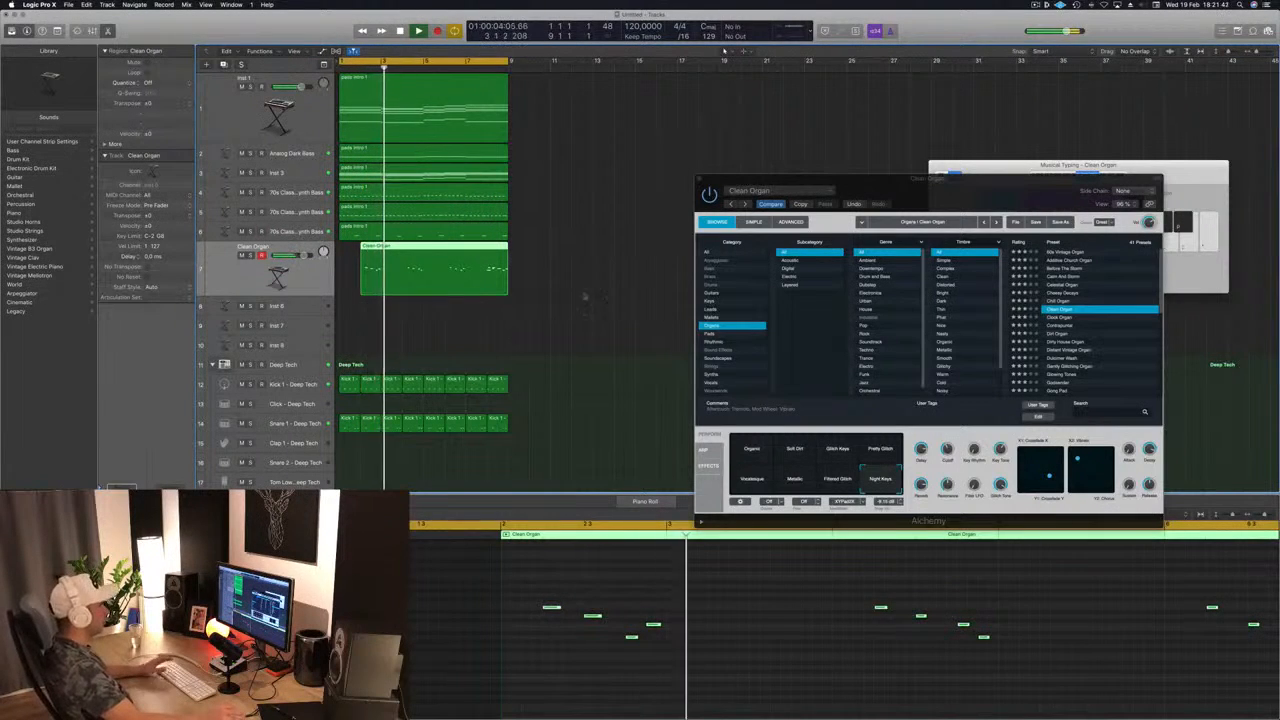
pyautogui.moveTo(966, 181); pyautogui.dragTo(1029, 86)
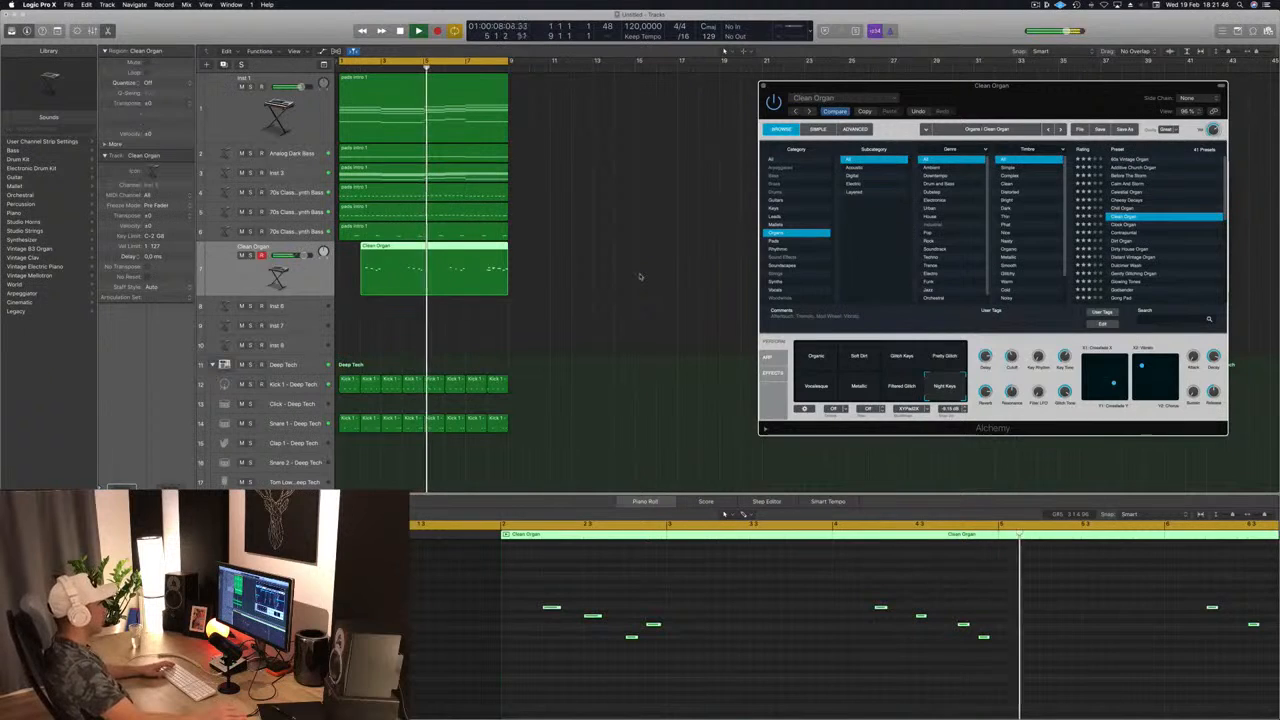
# Delete the two highest notes in bar 8 of the Clean Organ region
pyautogui.scroll(-3, 600, 360)
pyautogui.scroll(2, 530, 318)
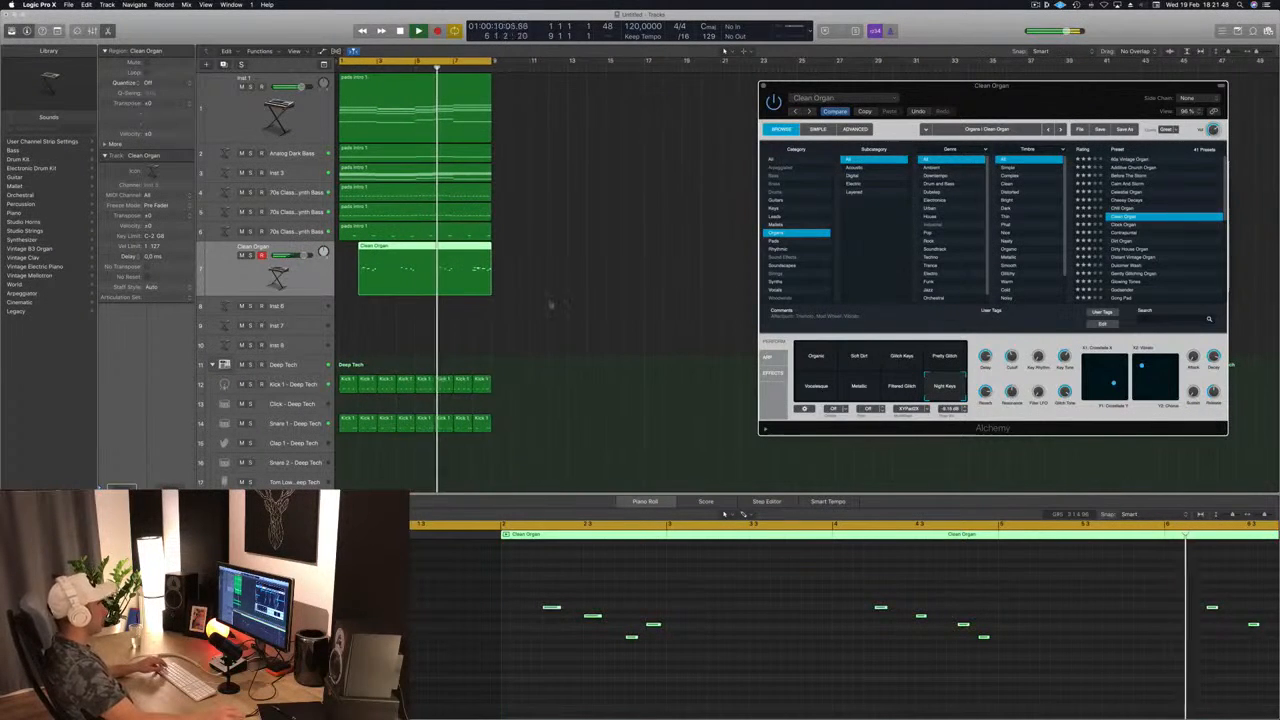
pyautogui.click(538, 268)
pyautogui.click(470, 272)
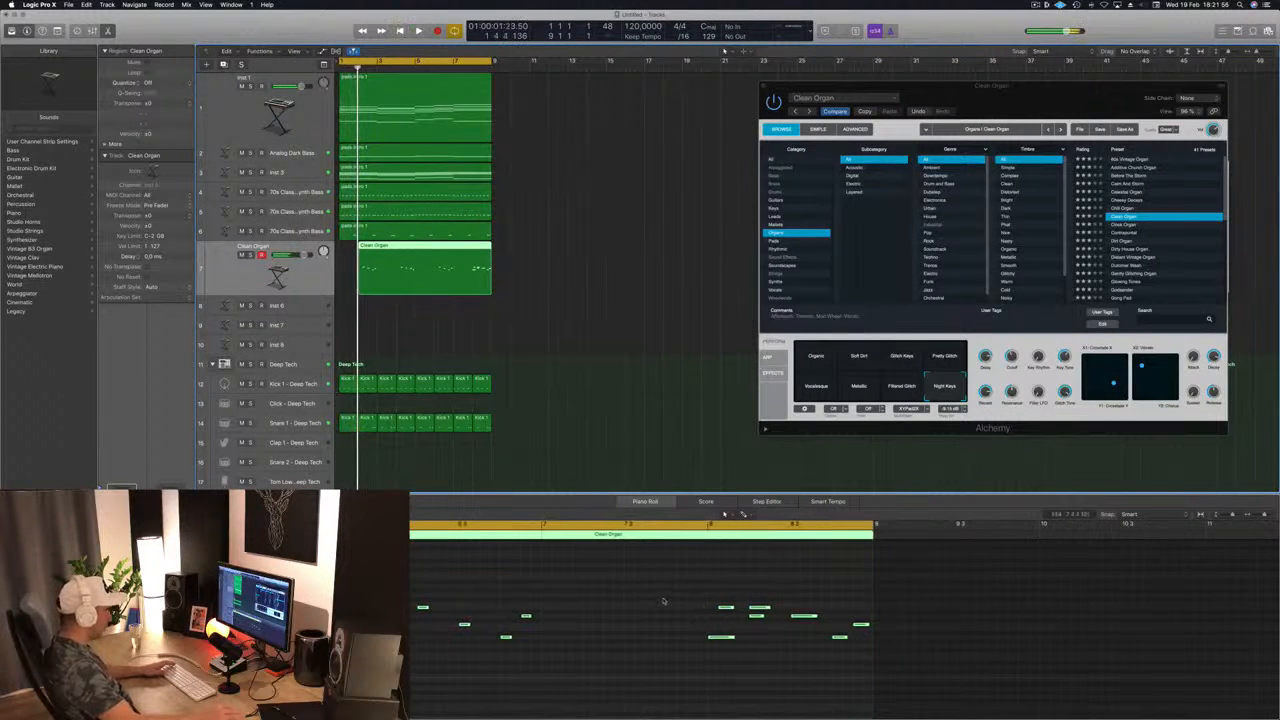
pyautogui.click(633, 648)
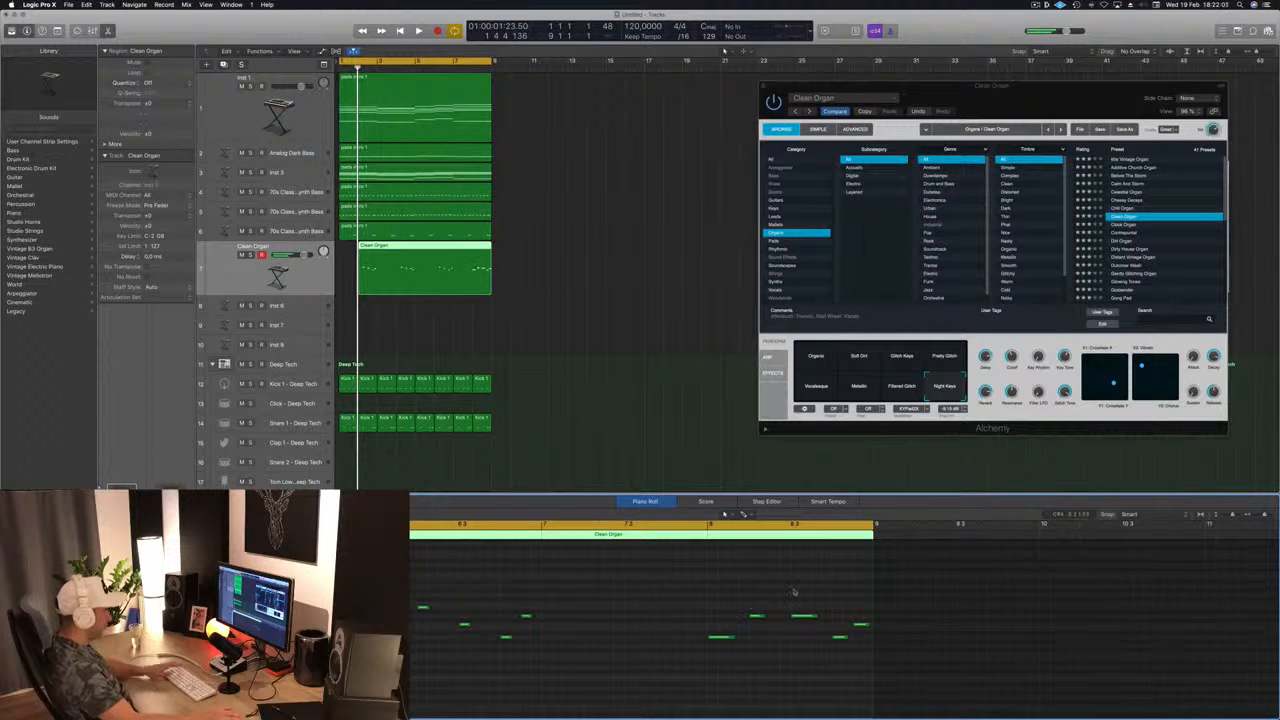
# Play back the edited Clean Organ melody with the whole region shown in the piano roll
pyautogui.press('space')
pyautogui.hscroll(-4, 756, 600)
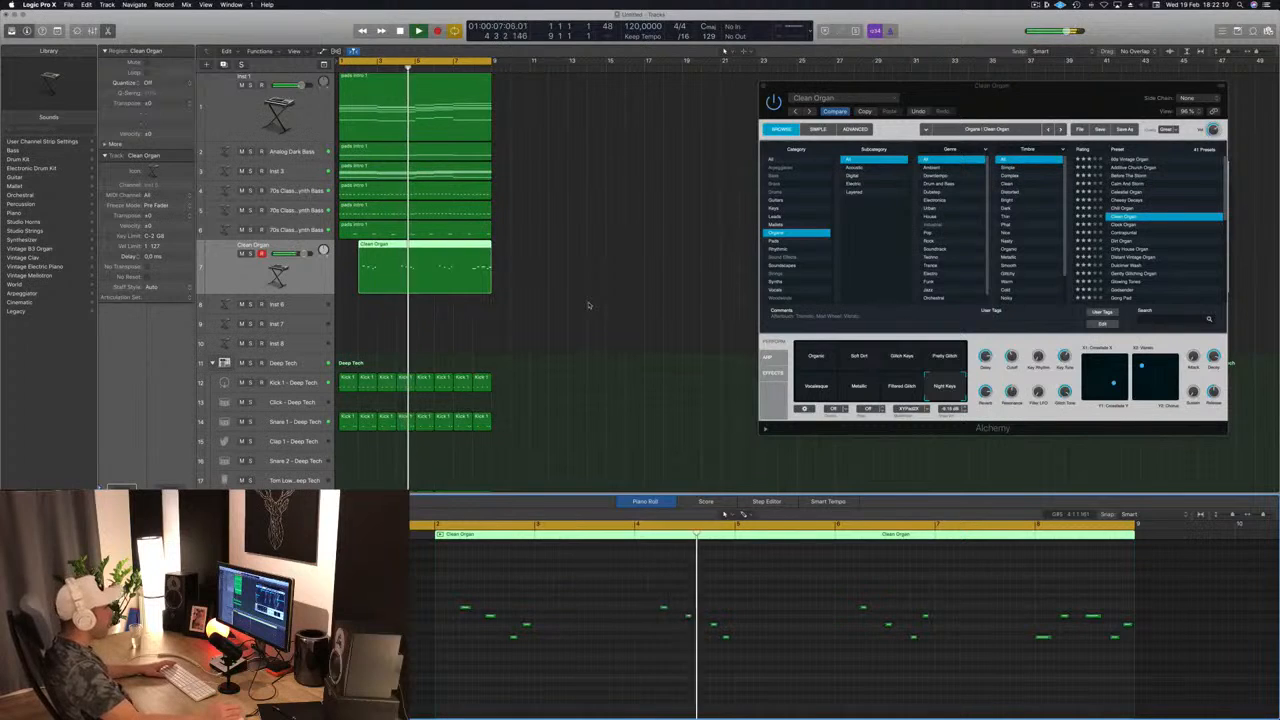
pyautogui.click(652, 293)
pyautogui.click(389, 287)
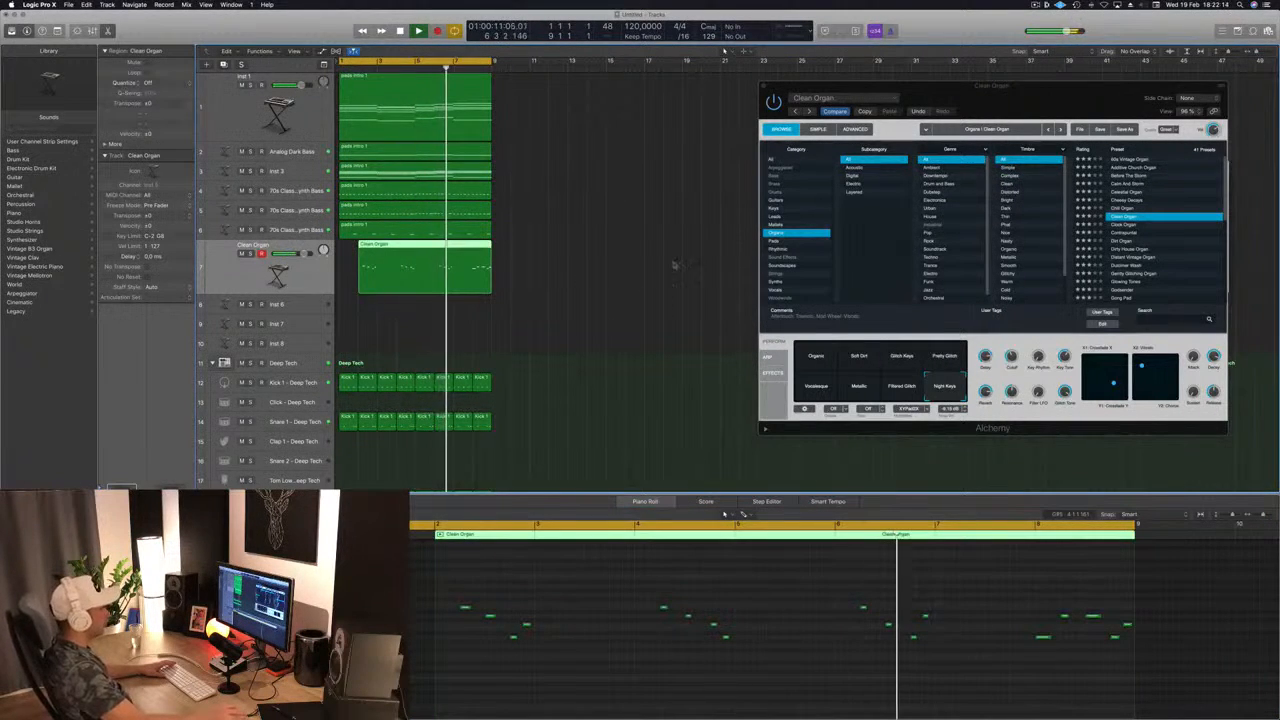
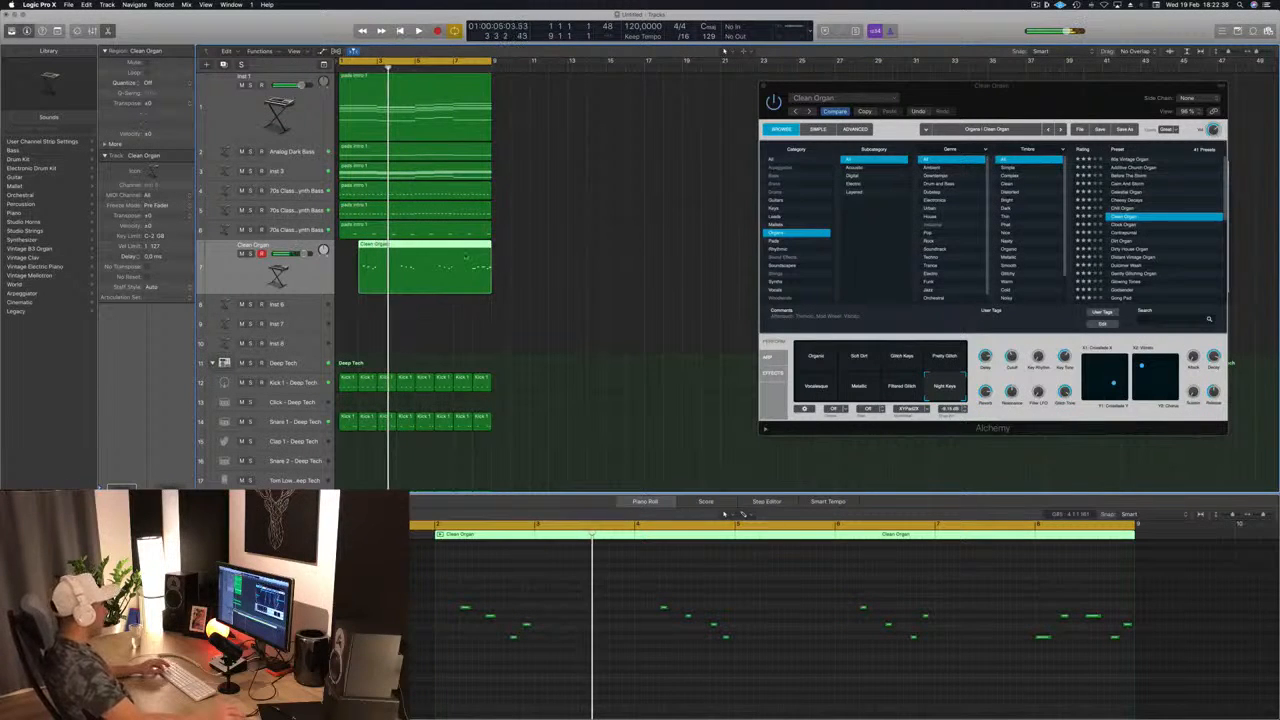
# Split the Clean Organ region at bar 7, placing its last two bars at bar 1 and the longer part at bar 4
pyautogui.keyDown('super'); pyautogui.doubleClick(454, 256); pyautogui.keyUp('super')
pyautogui.moveTo(394, 248); pyautogui.dragTo(561, 250)
pyautogui.moveTo(467, 250); pyautogui.dragTo(351, 252)
pyautogui.moveTo(594, 263); pyautogui.dragTo(410, 263)
pyautogui.press('Return')
pyautogui.press('space')
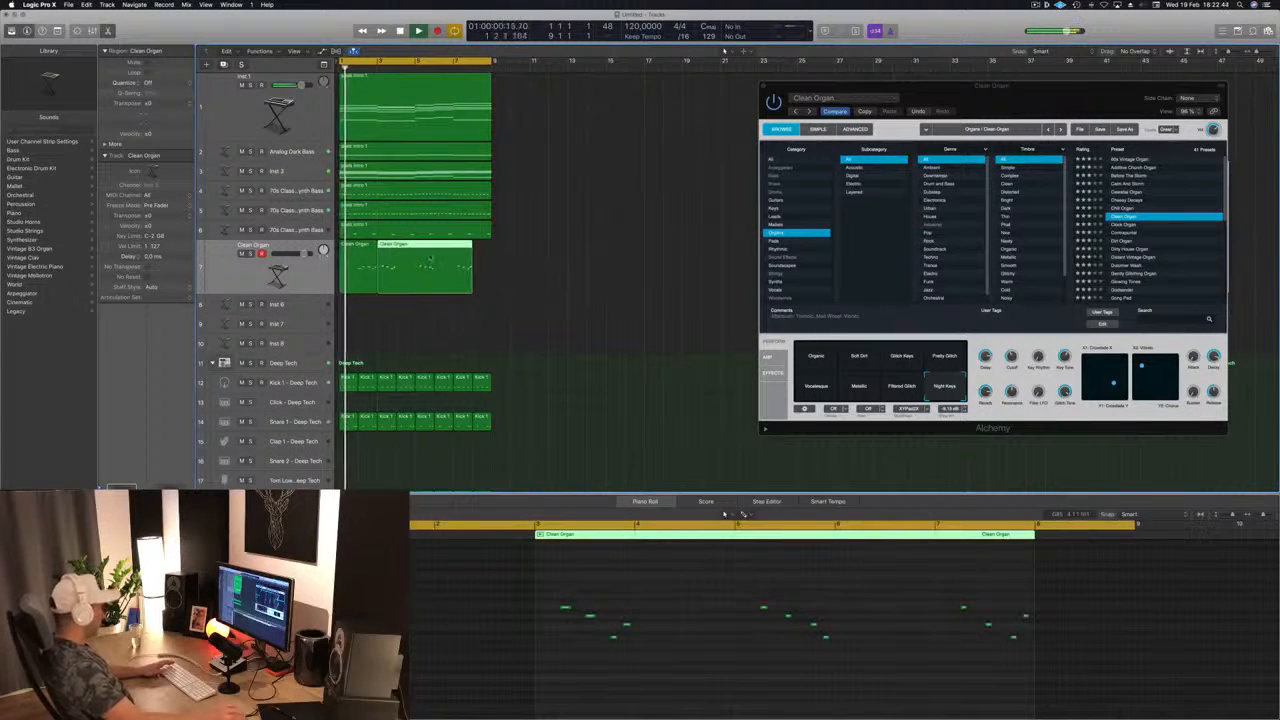
pyautogui.moveTo(430, 258); pyautogui.dragTo(449, 251)
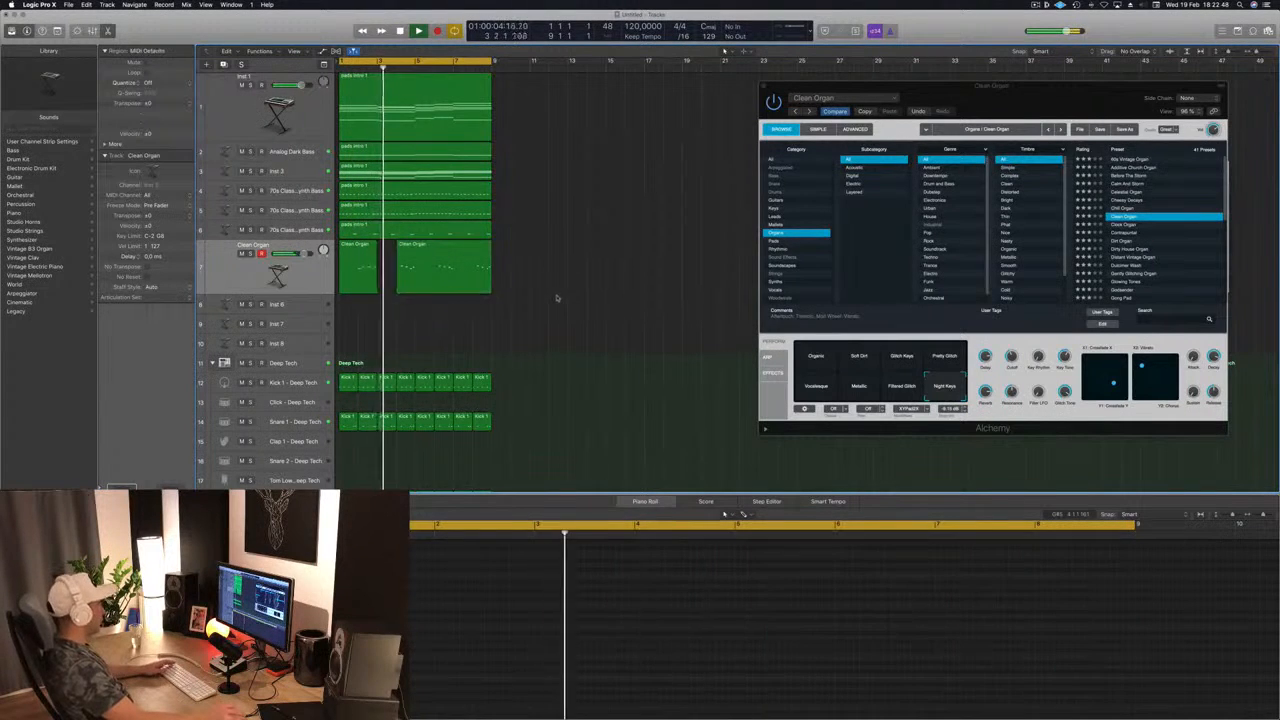
pyautogui.click(463, 264)
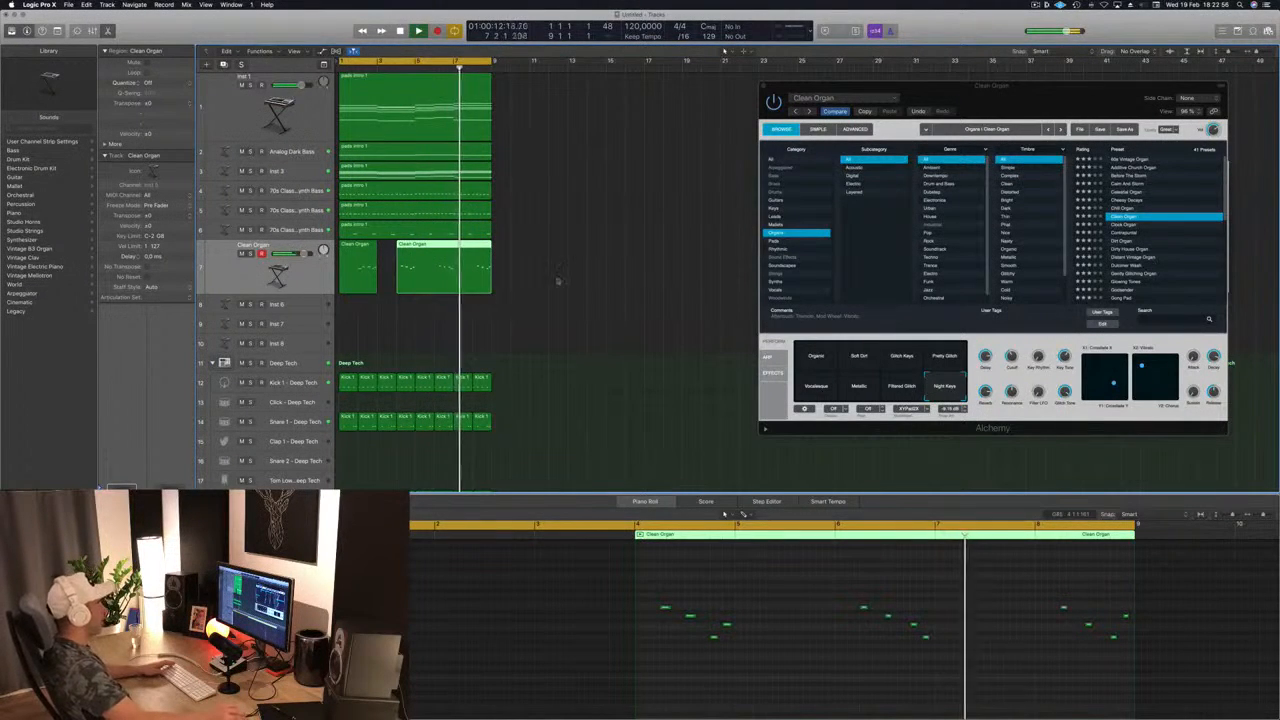
# Split the longer Clean Organ region at bar 6, delete the part after the split, and select the two remaining regions
pyautogui.click(436, 271)
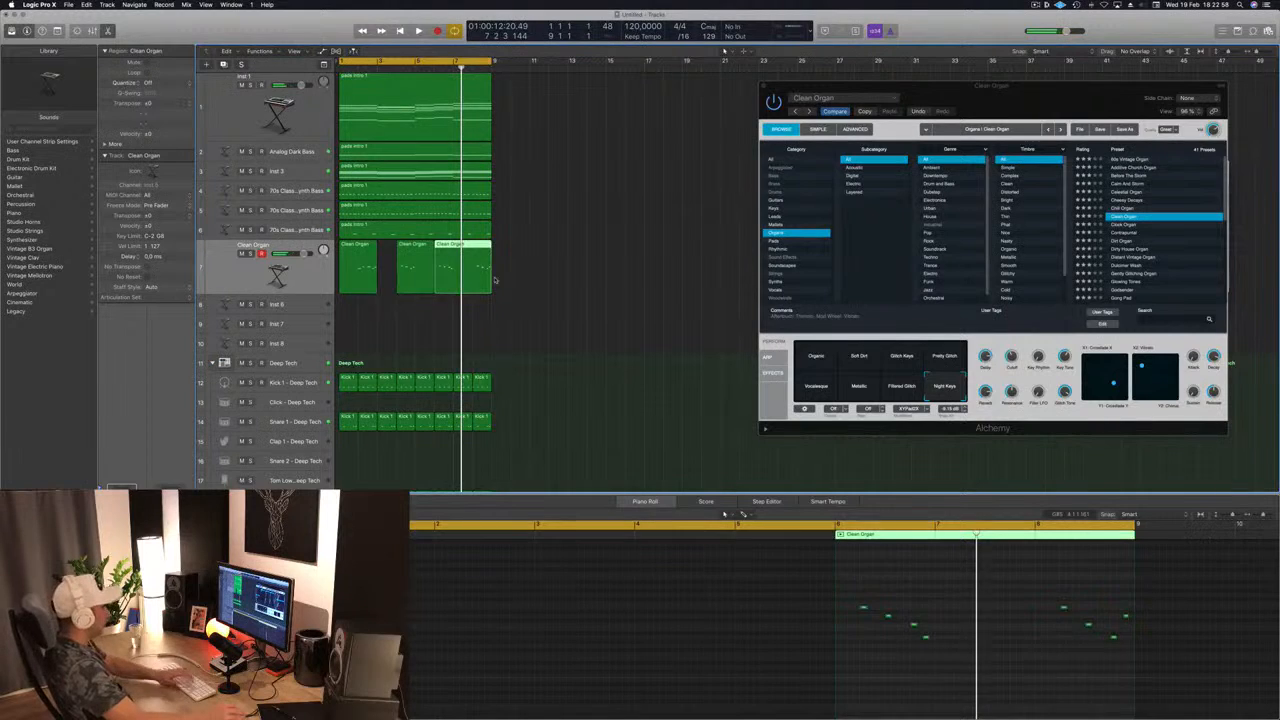
pyautogui.press('Delete')
pyautogui.moveTo(471, 281); pyautogui.dragTo(371, 286)
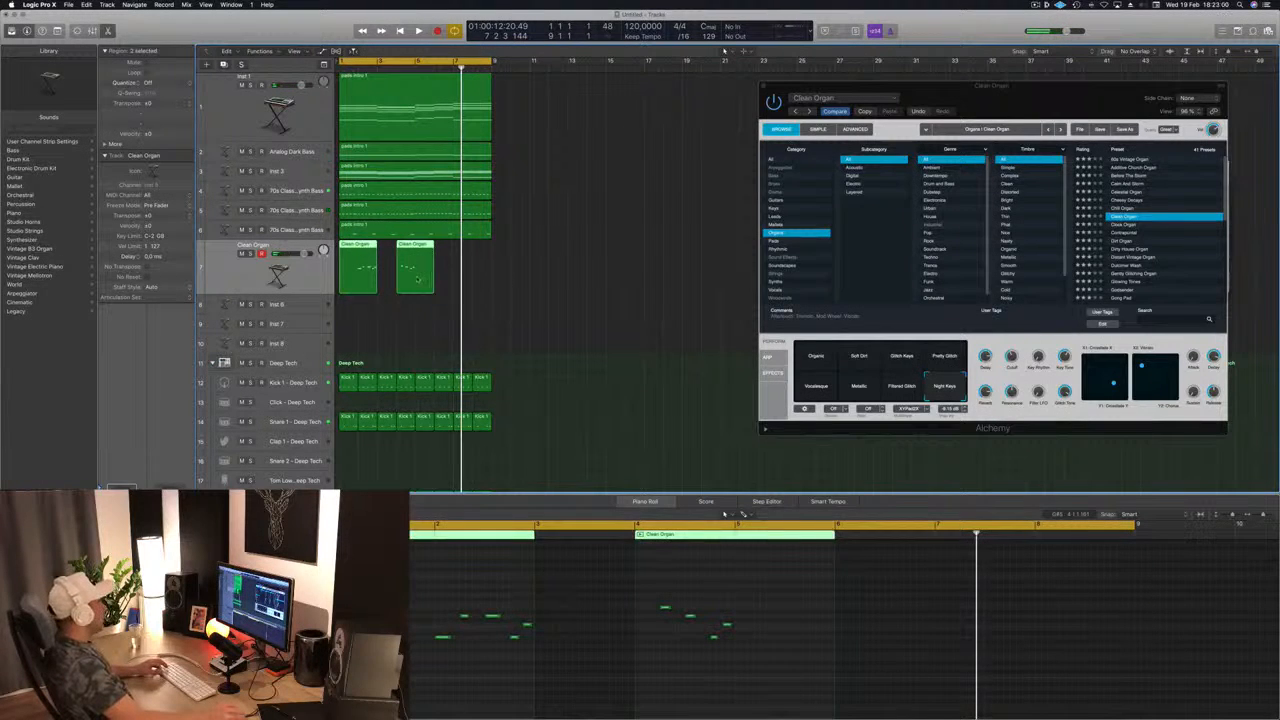
# Join the two Clean Organ regions into one four-bar region and copy it to bar 5 on the same track
pyautogui.click(416, 276)
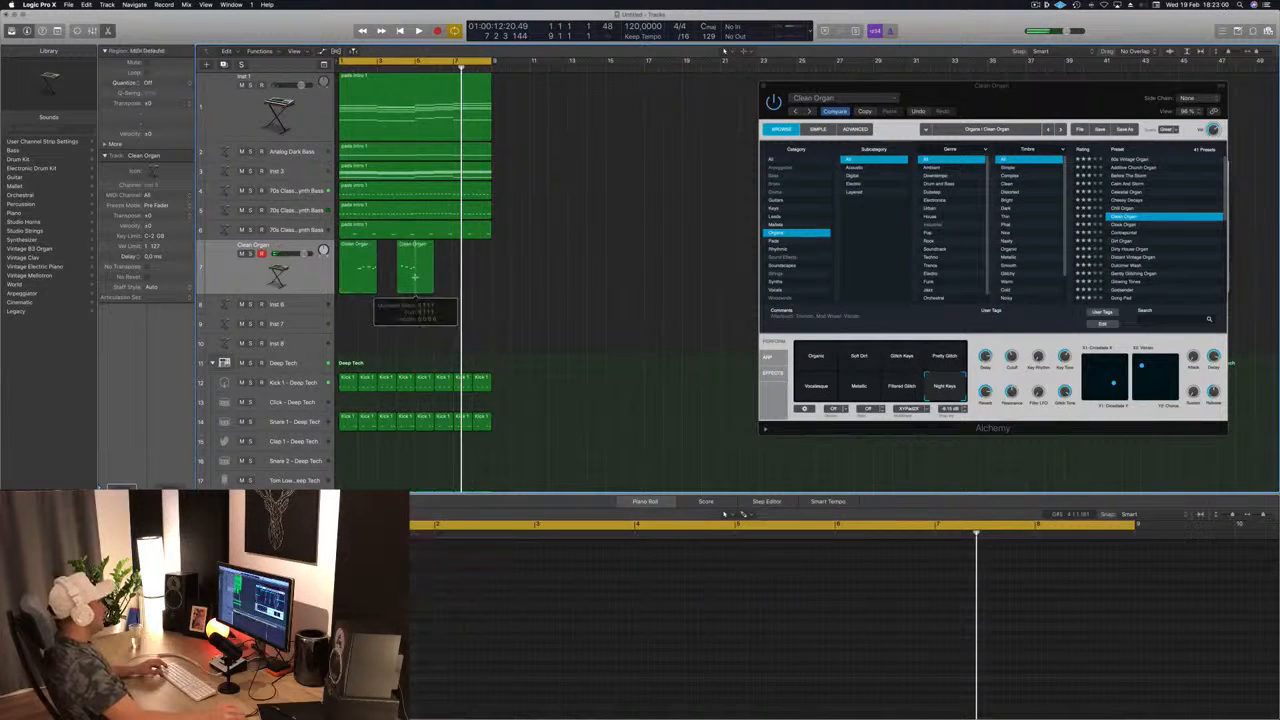
pyautogui.click(347, 277)
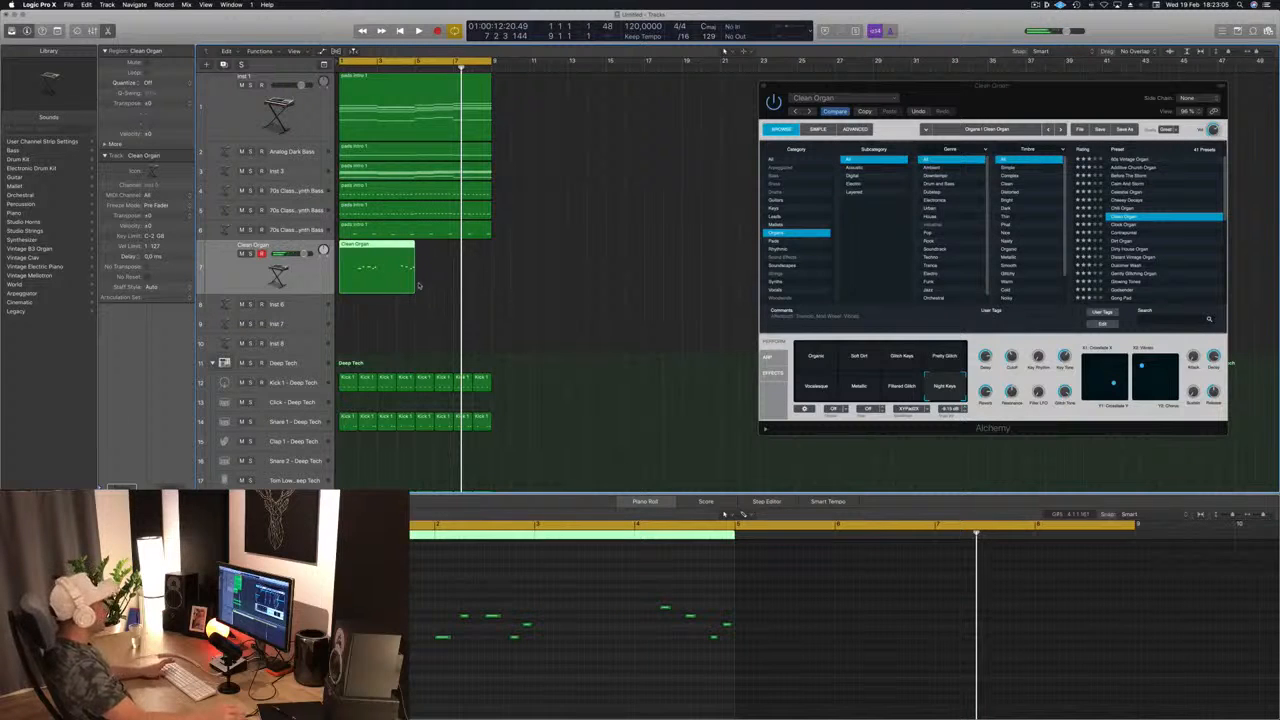
pyautogui.press('space')
pyautogui.moveTo(371, 260); pyautogui.dragTo(445, 258)
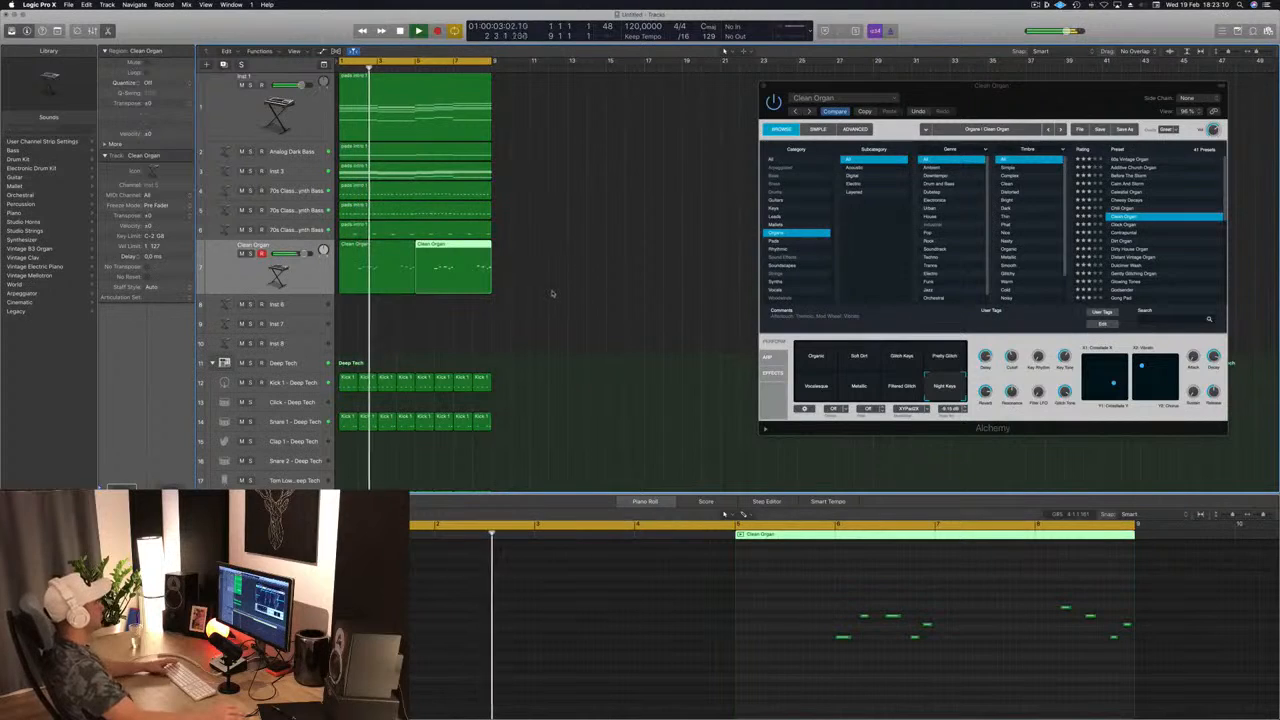
# Copy the first low note at bar 2 to the start of bar 4 in the first Clean Organ region, then replay the loop
pyautogui.click(376, 284)
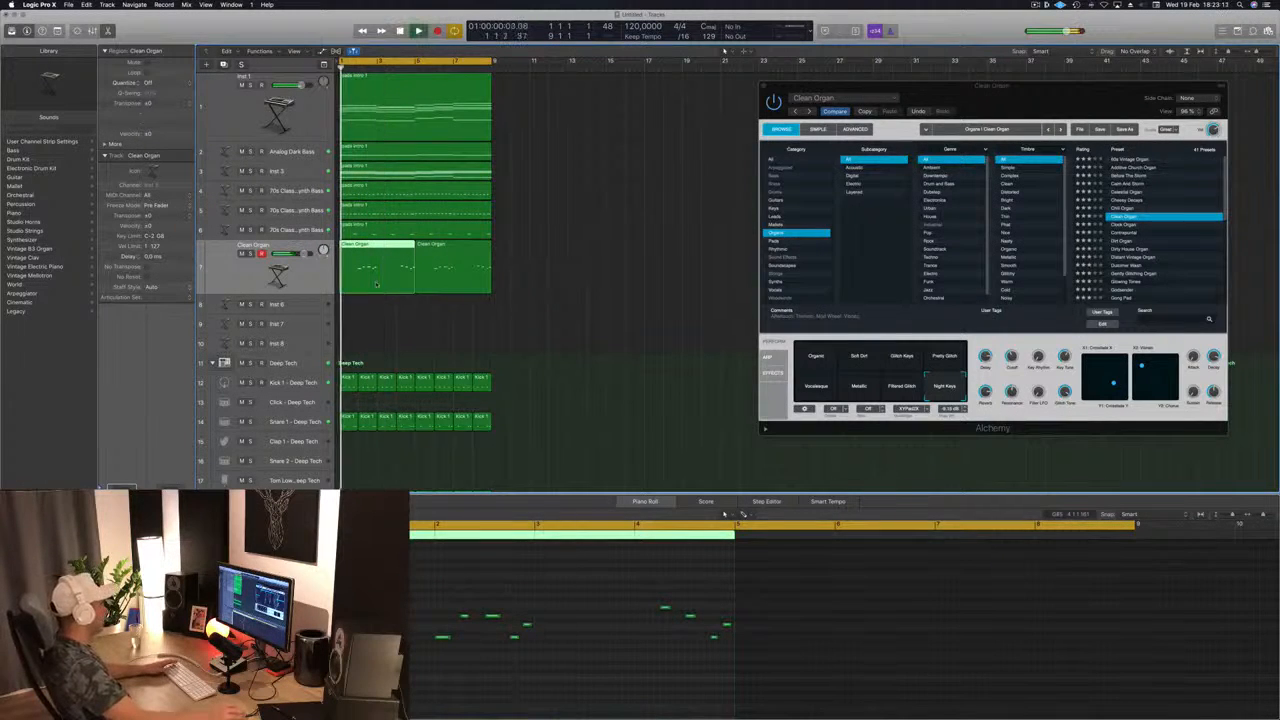
pyautogui.click(527, 326)
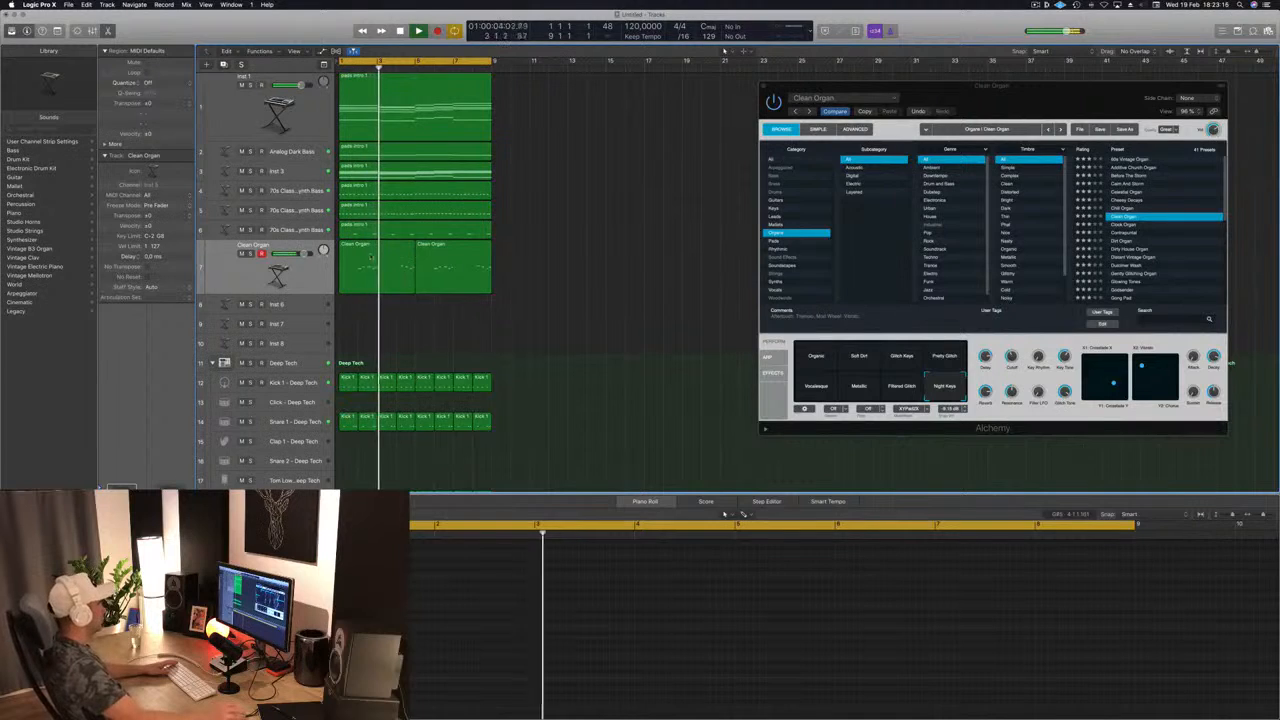
pyautogui.click(410, 268)
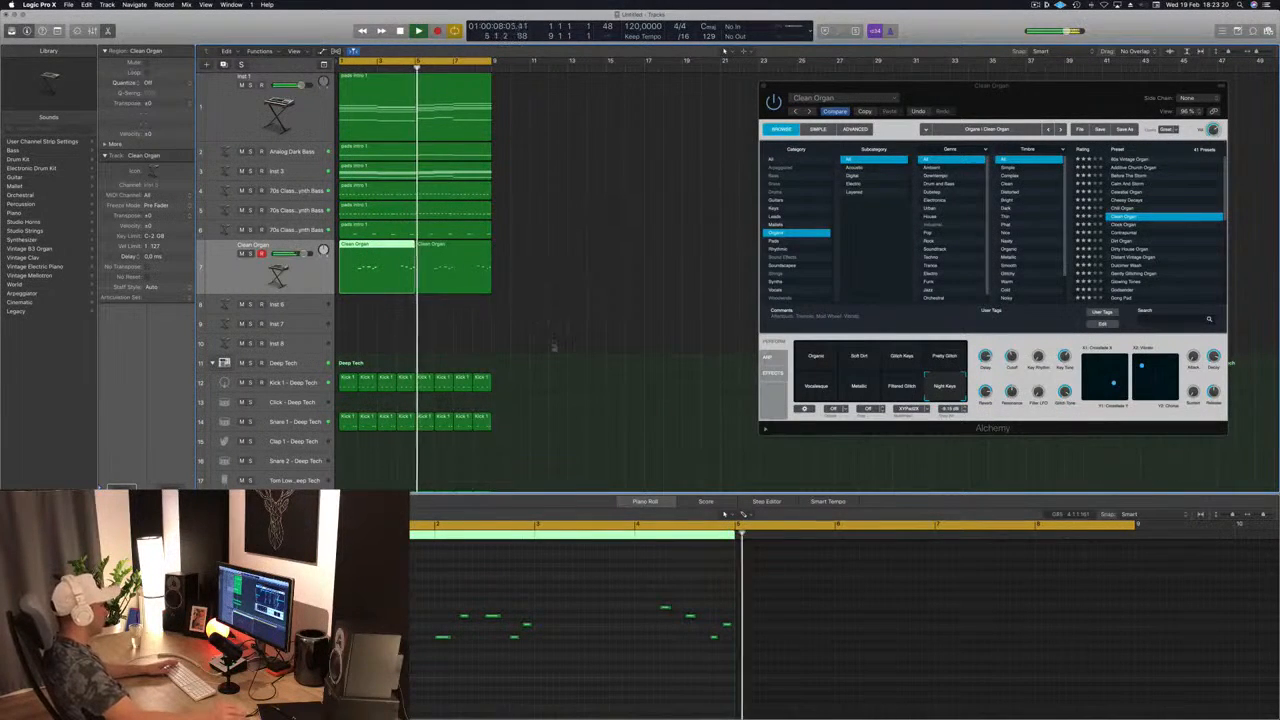
pyautogui.click(440, 637)
pyautogui.moveTo(442, 637); pyautogui.dragTo(645, 640)
pyautogui.click(627, 419)
pyautogui.press('Return')
pyautogui.press('space')
# Compare the notes of the two Clean Organ regions while playing the loop from the start
pyautogui.click(421, 270)
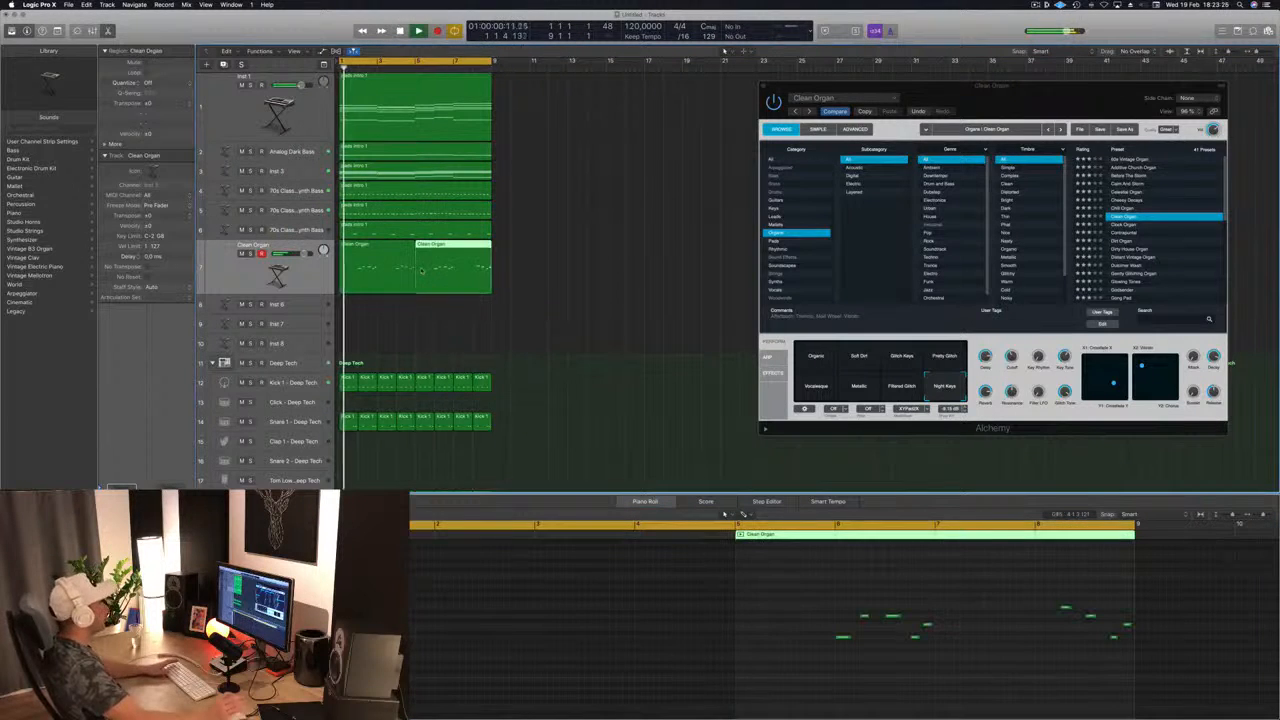
pyautogui.click(405, 270)
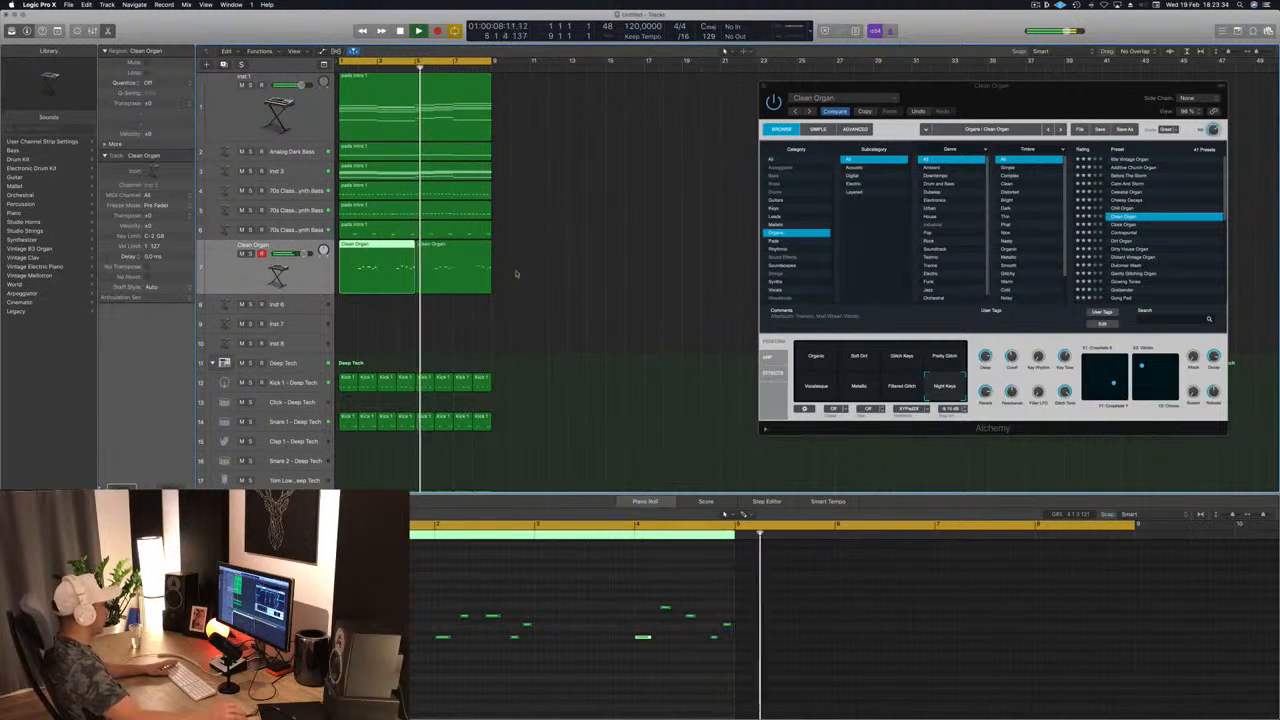
pyautogui.press('Return')
pyautogui.click(558, 372)
pyautogui.click(350, 268)
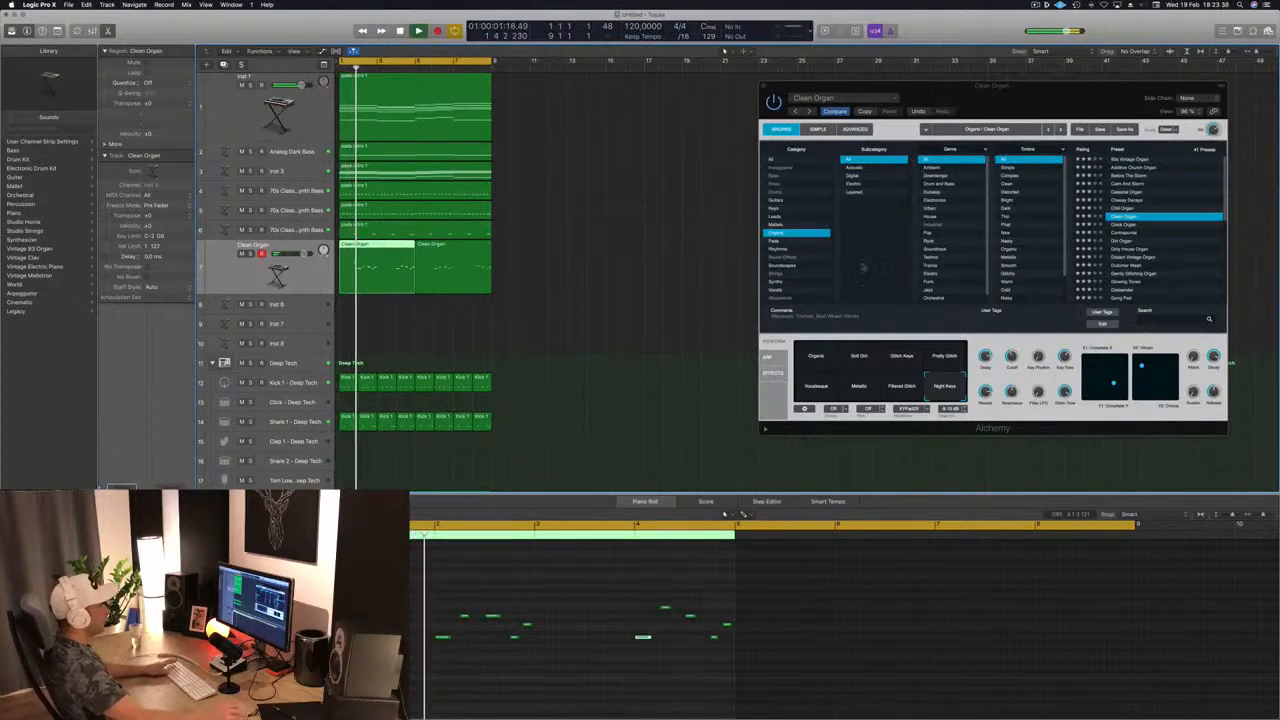
pyautogui.press('space')
# Move the Alchemy window closer to the regions and audition the Clean Organ preset's Metallic, Vocalesque and Glitch Keys variations
pyautogui.moveTo(1080, 98); pyautogui.dragTo(888, 103)
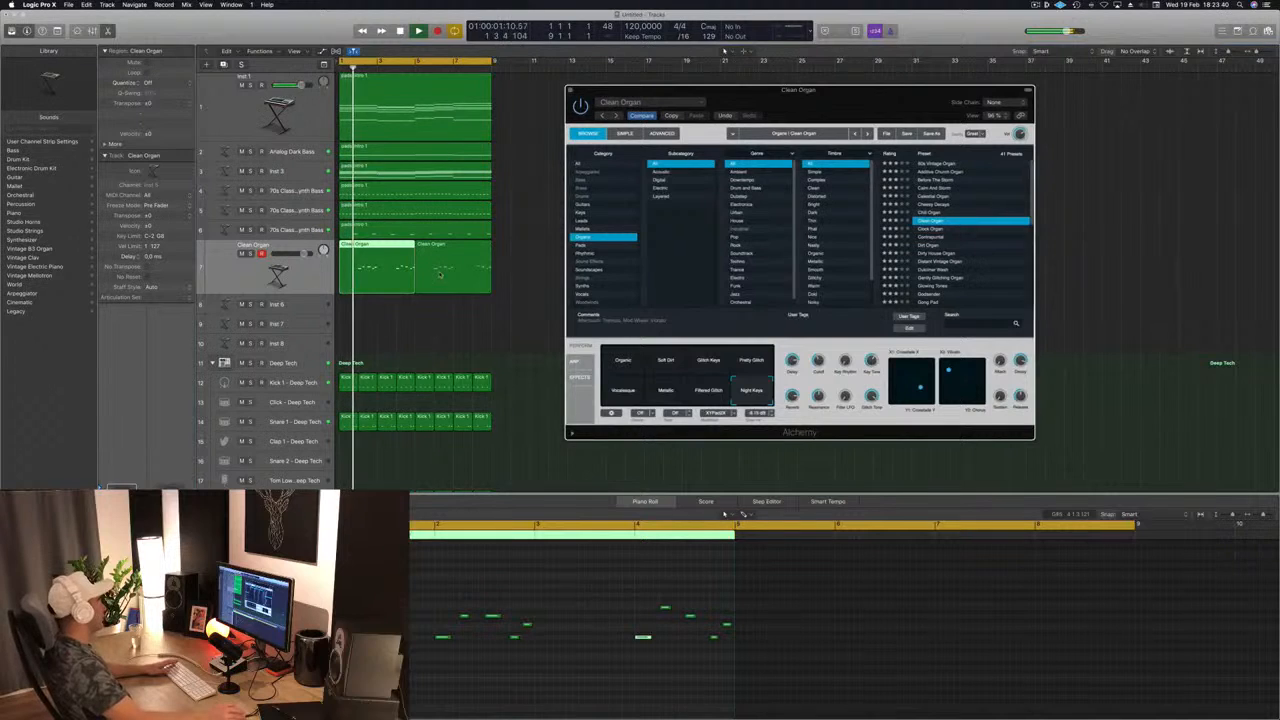
pyautogui.click(714, 391)
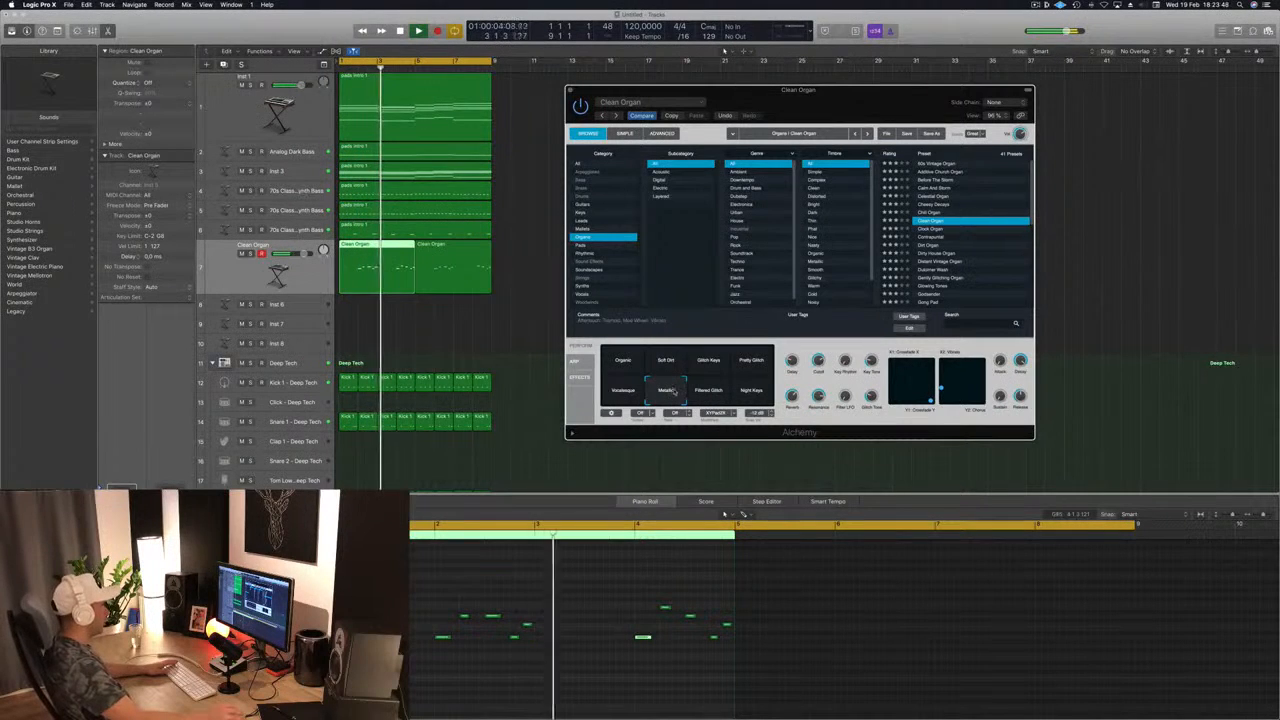
pyautogui.click(624, 390)
pyautogui.press('space')
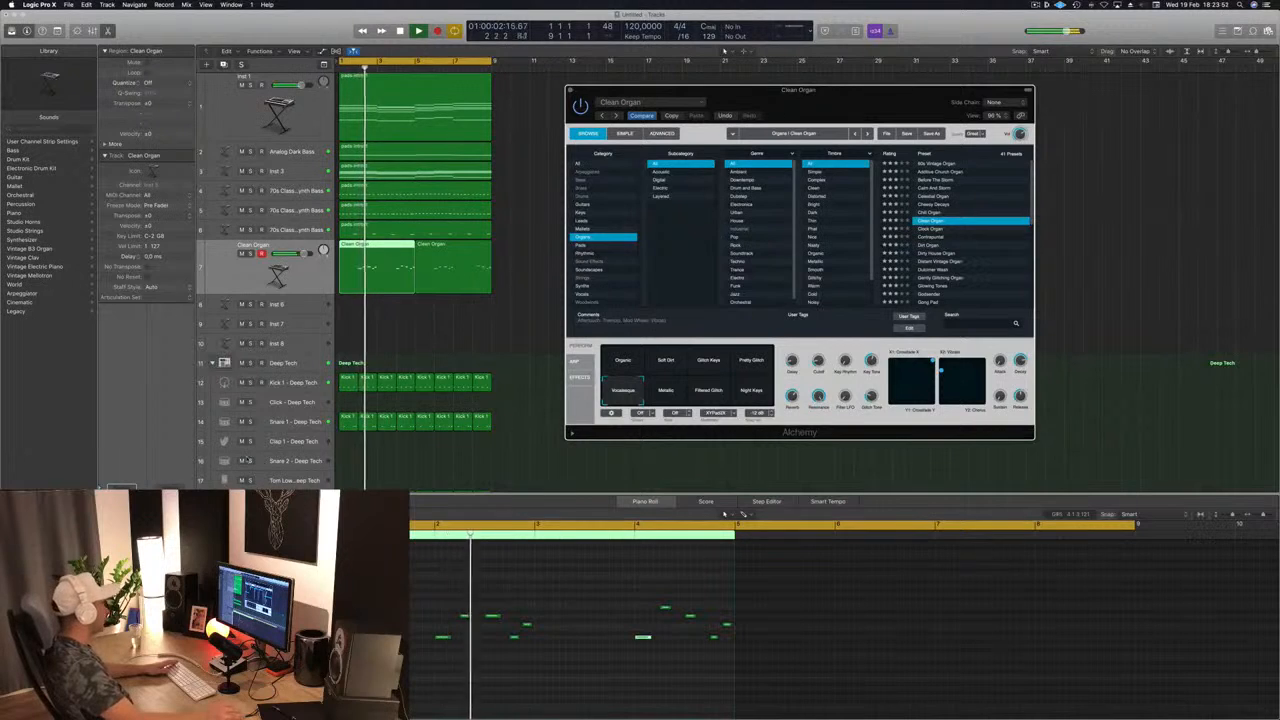
pyautogui.moveTo(305, 254); pyautogui.dragTo(303, 254)
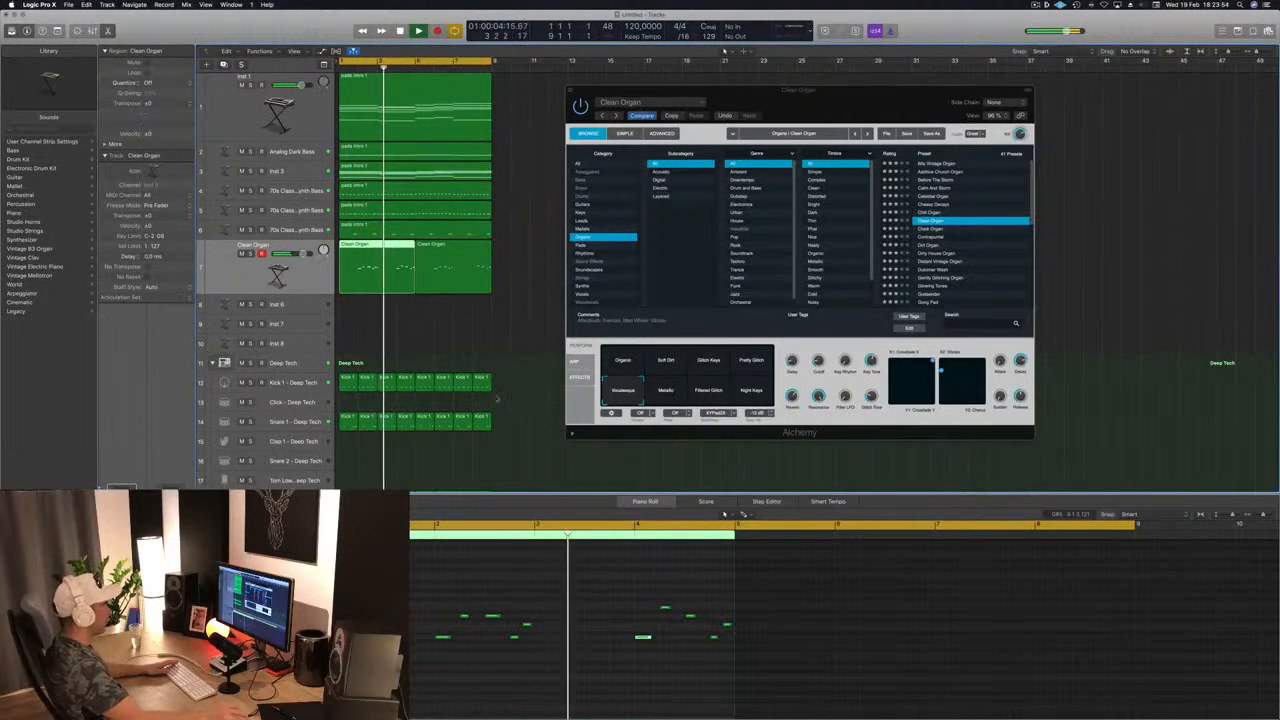
pyautogui.click(623, 358)
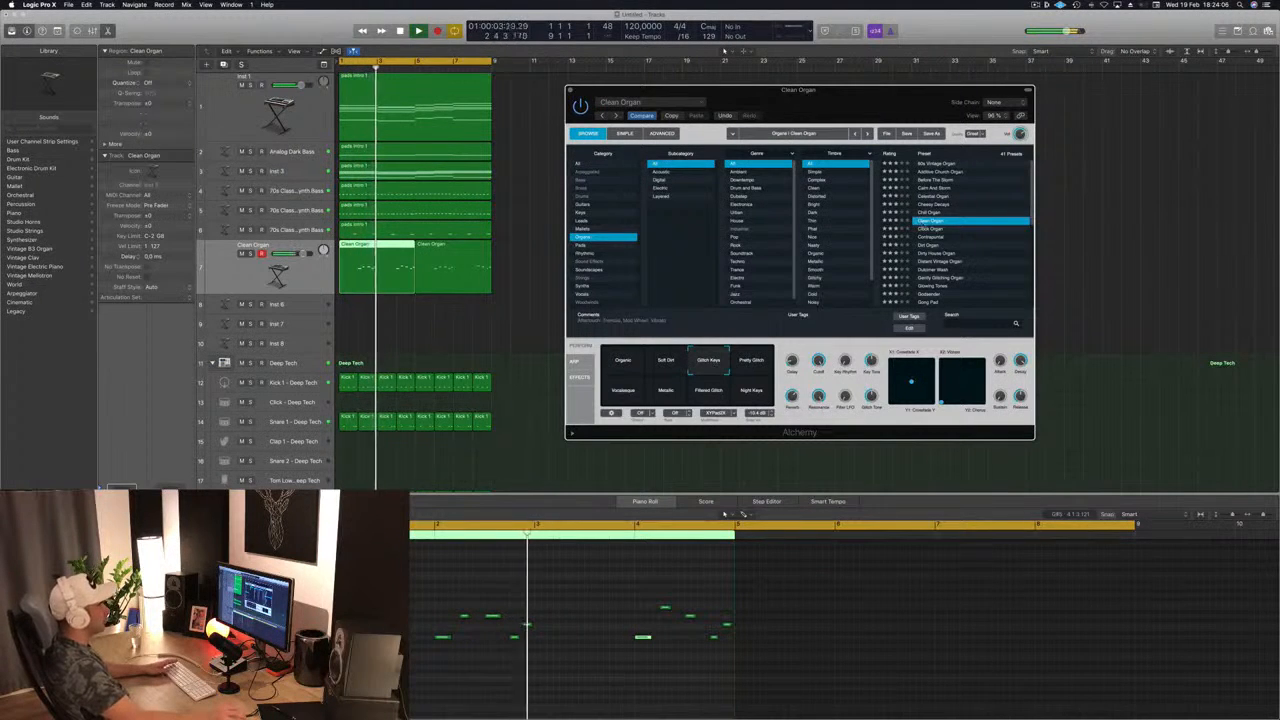
# Try the Clock Organ and Glowing Tones presets from the Organs category on the organ track during playback
pyautogui.click(932, 229)
pyautogui.press('Return')
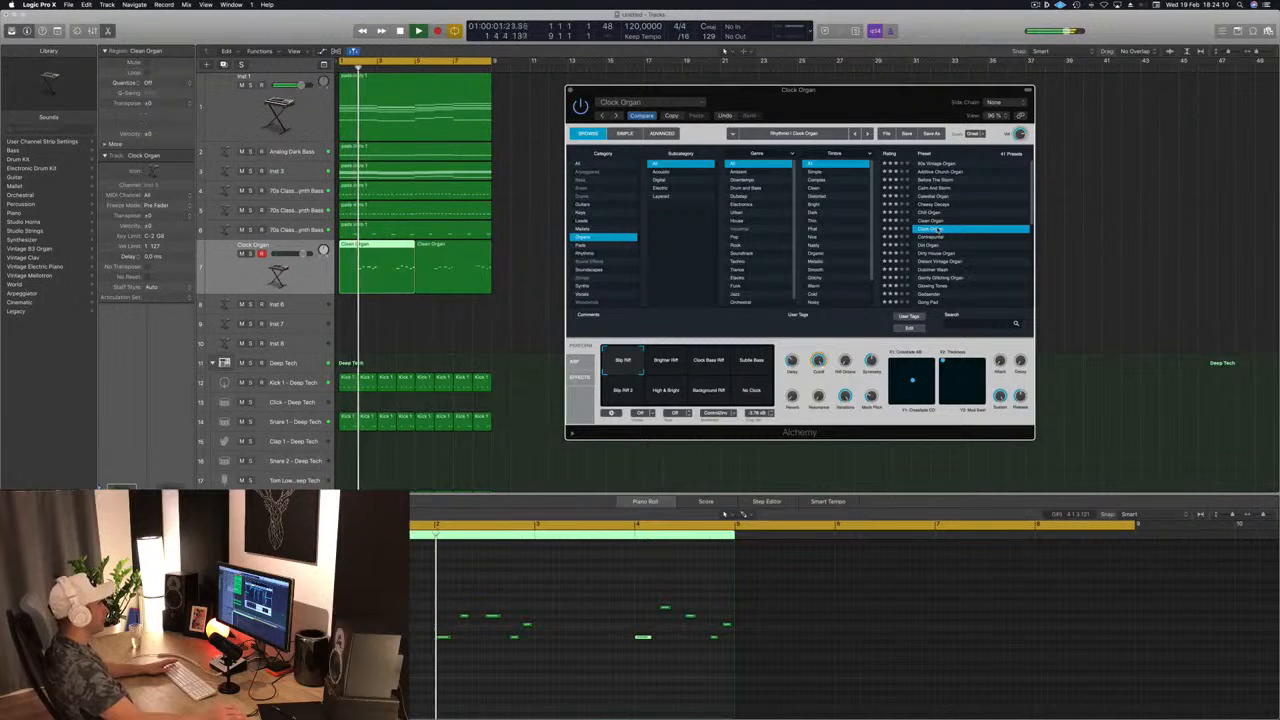
pyautogui.scroll(-3, 950, 245)
pyautogui.click(932, 241)
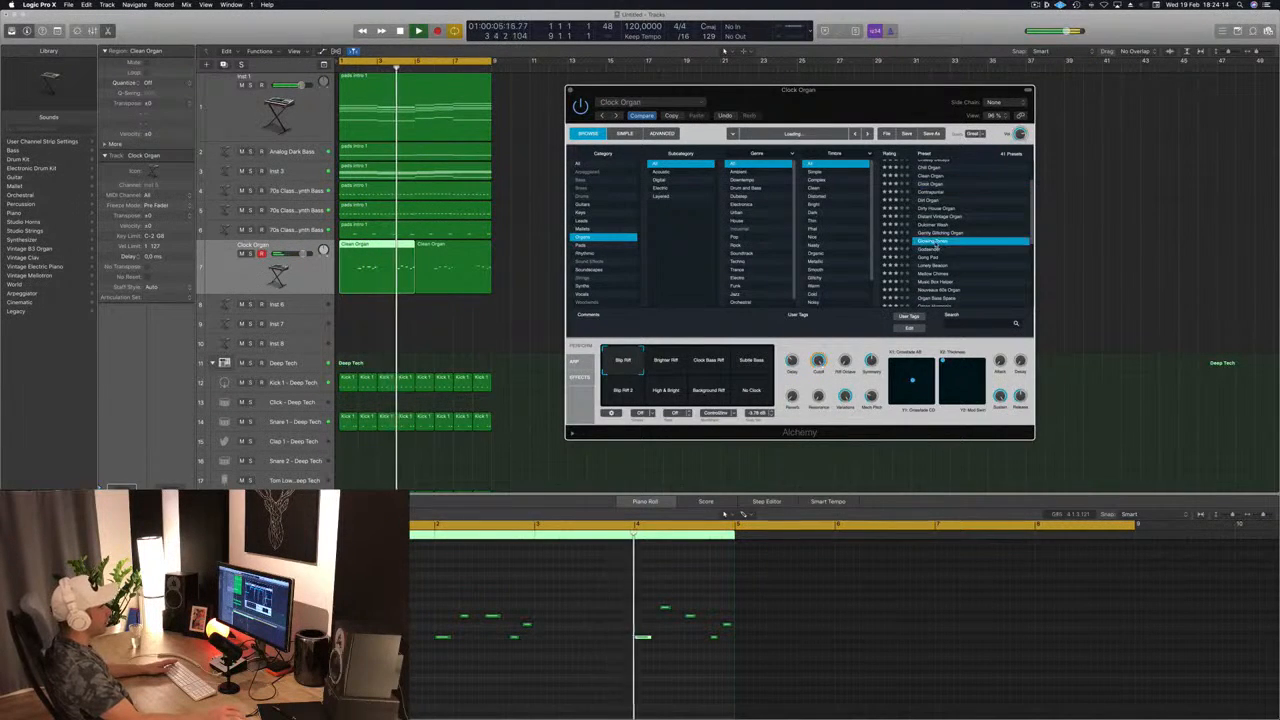
pyautogui.scroll(-1, 935, 245)
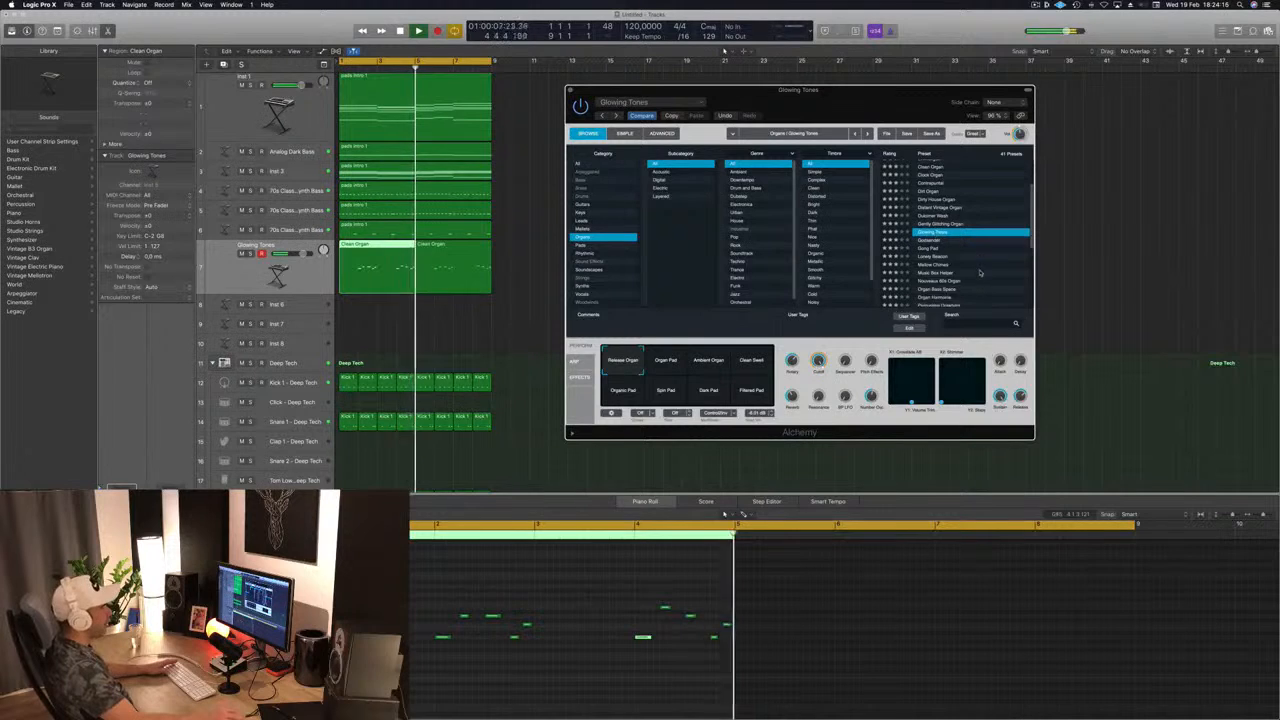
# Try the Mellow Chimes and Music Box Helper presets on the organ track, restarting the loop from the beginning
pyautogui.click(945, 257)
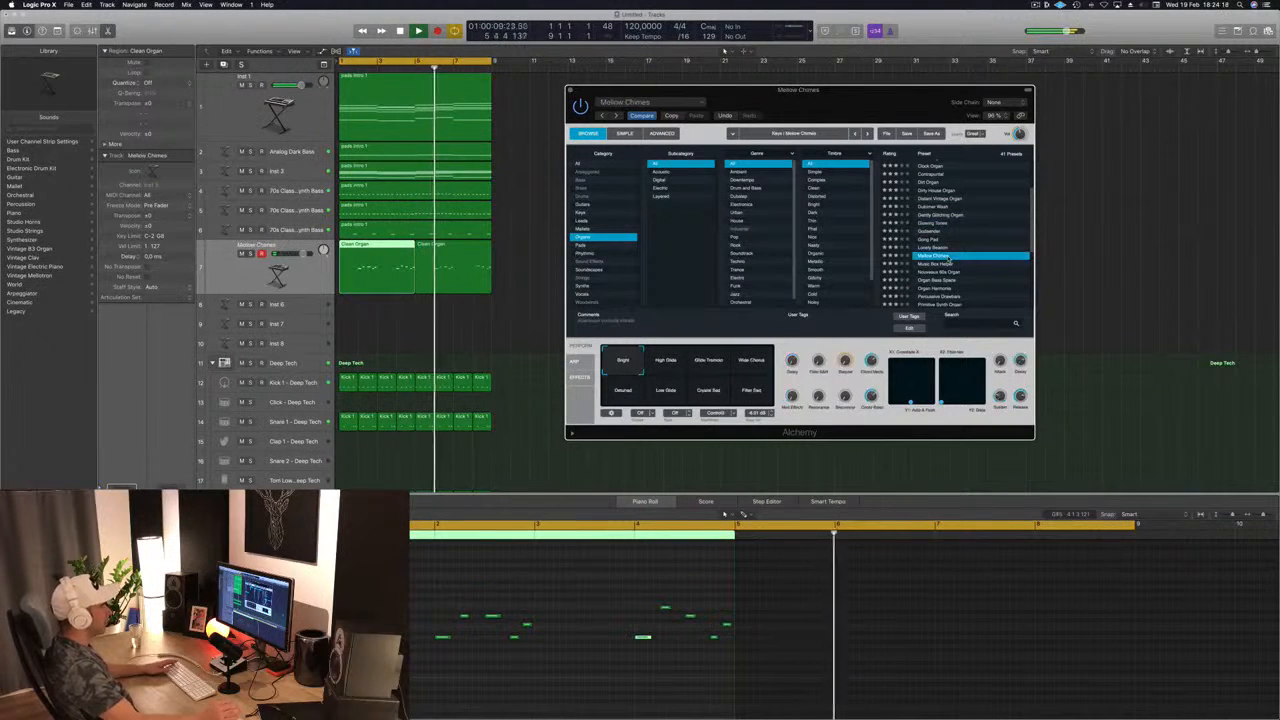
pyautogui.scroll(-1, 995, 256)
pyautogui.click(995, 256)
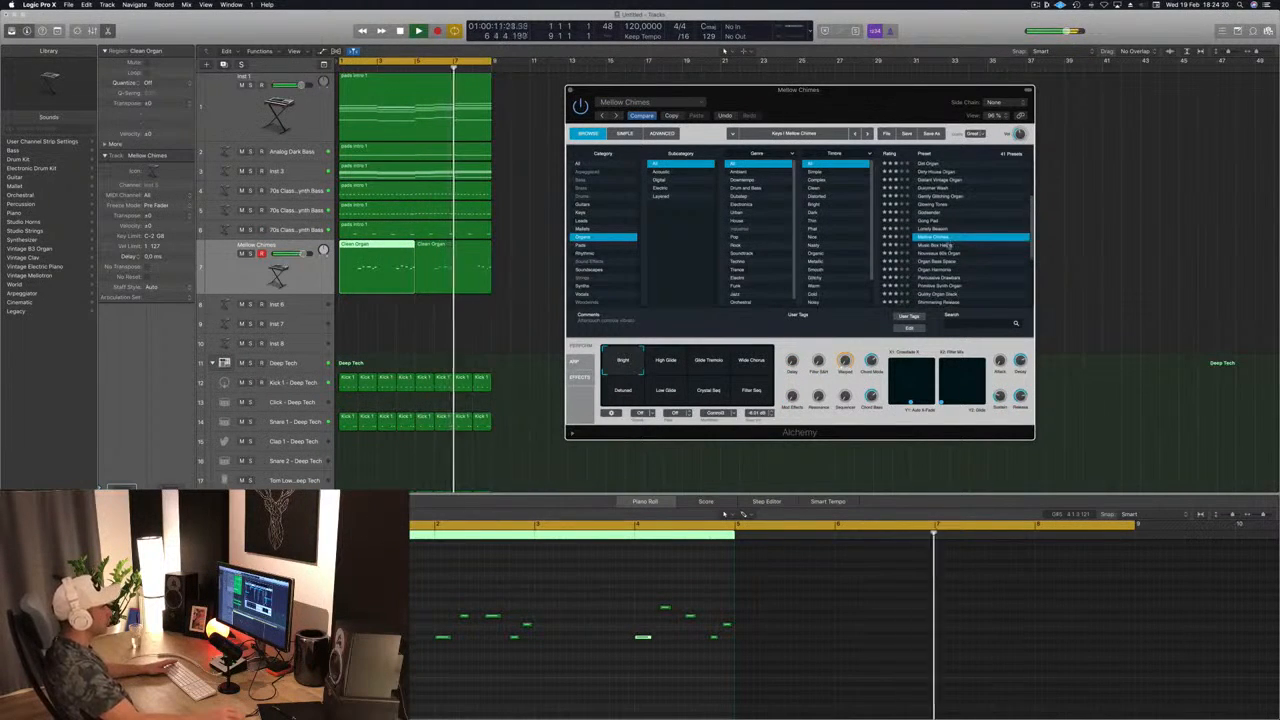
pyautogui.scroll(-1, 964, 231)
pyautogui.press('Return')
pyautogui.press('space')
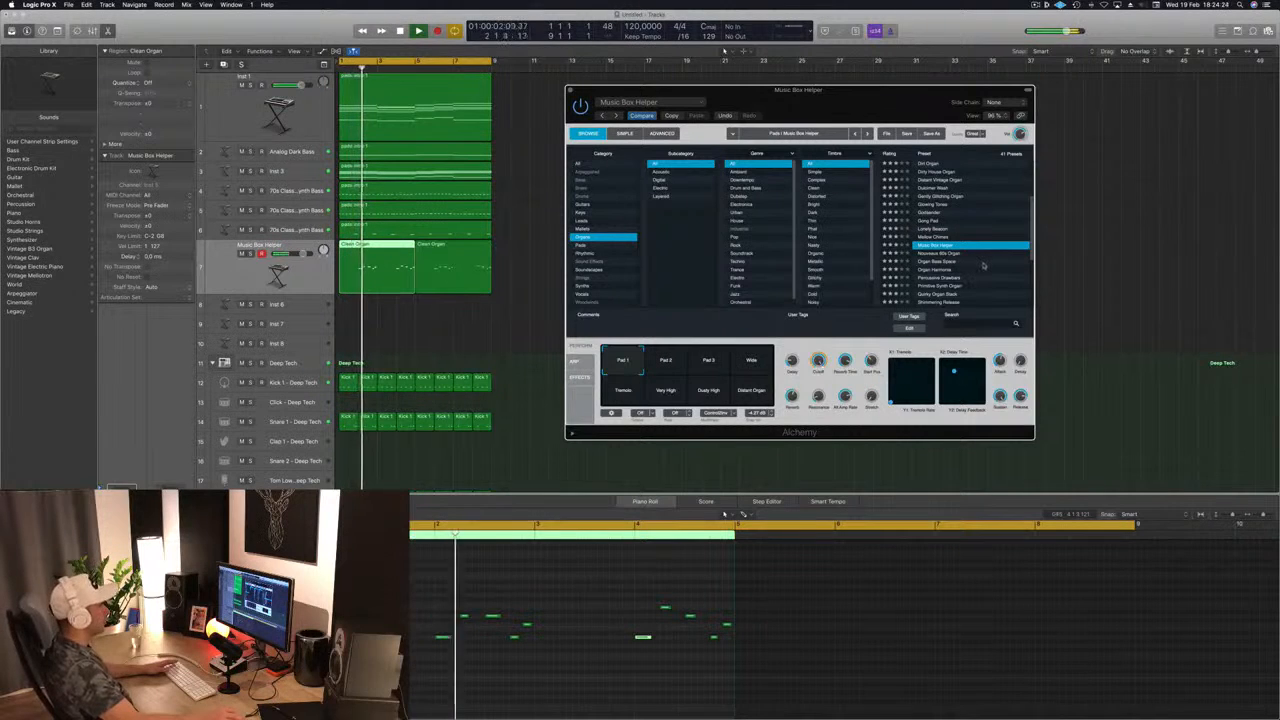
# Try the Organ Bass Space preset with its Wave Sweep variation and compare the sound
pyautogui.click(980, 261)
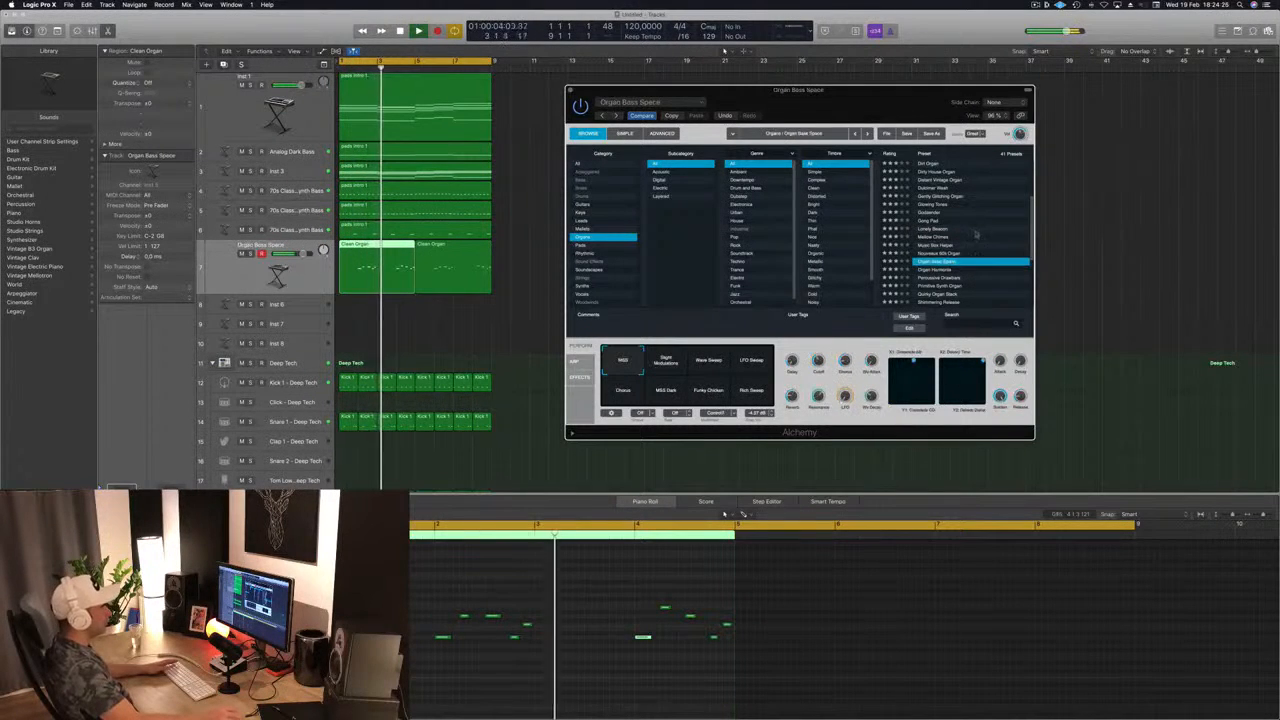
pyautogui.press('Return')
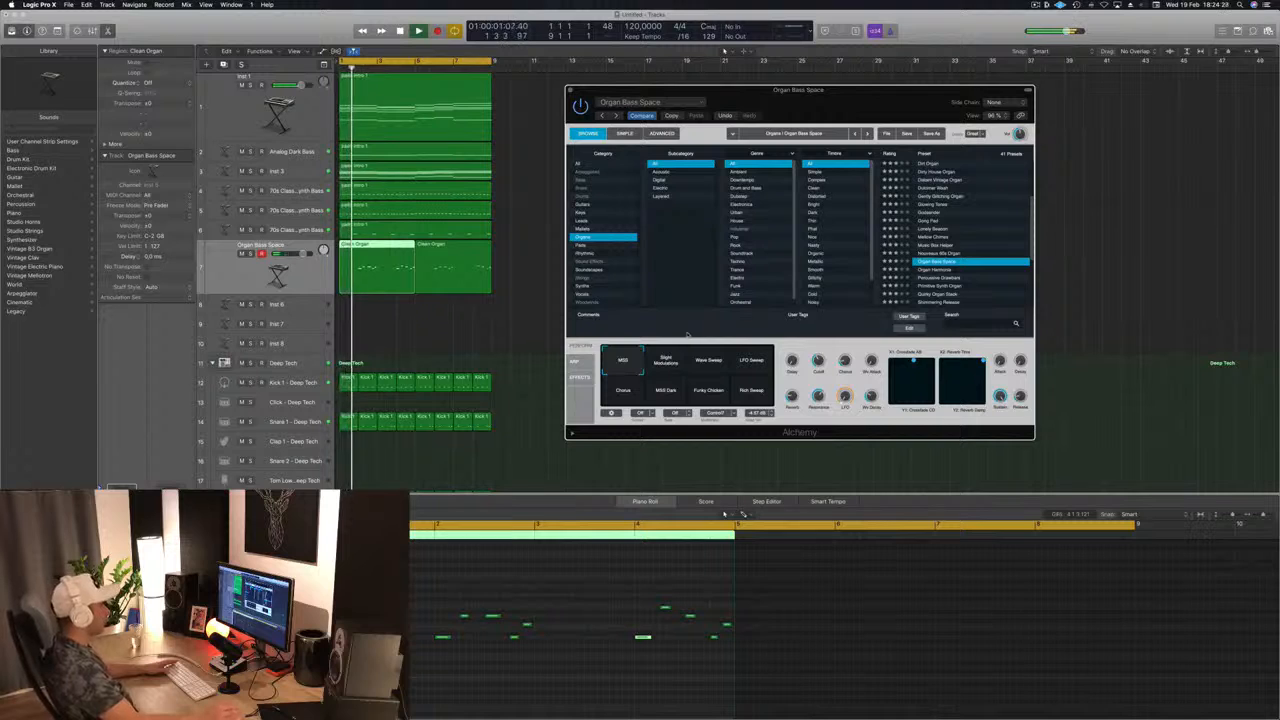
pyautogui.click(708, 362)
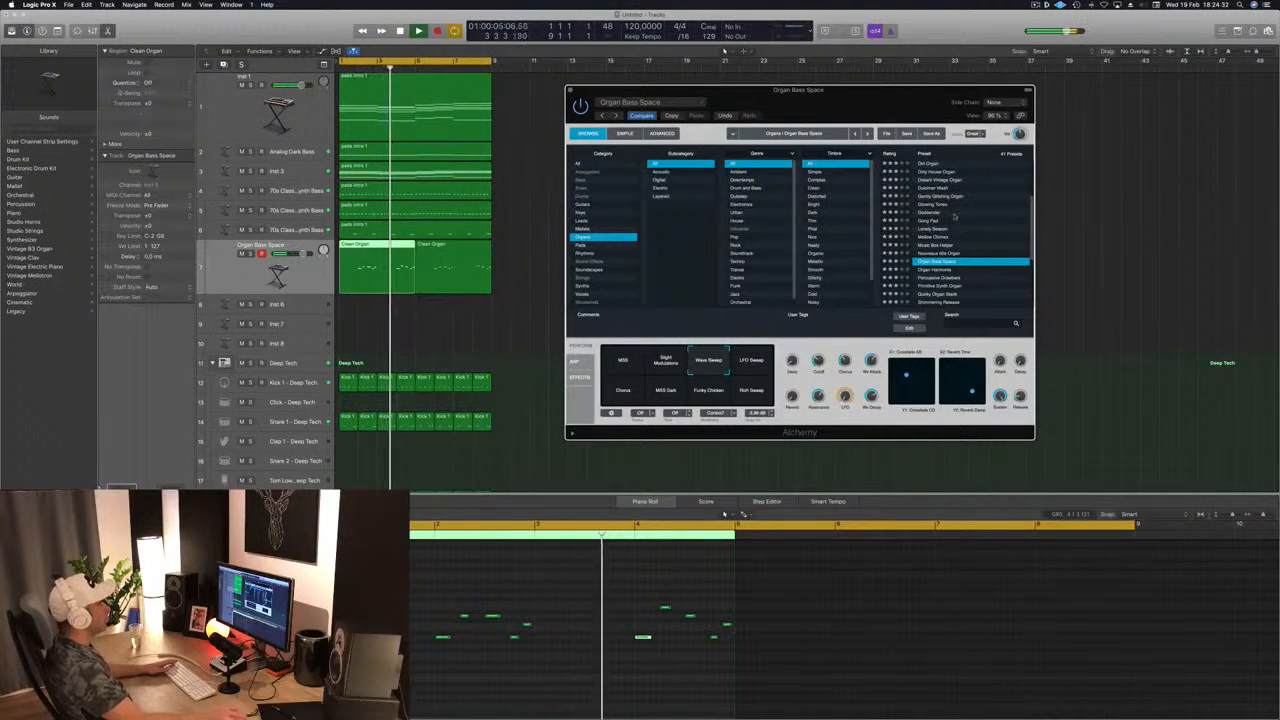
pyautogui.click(641, 116)
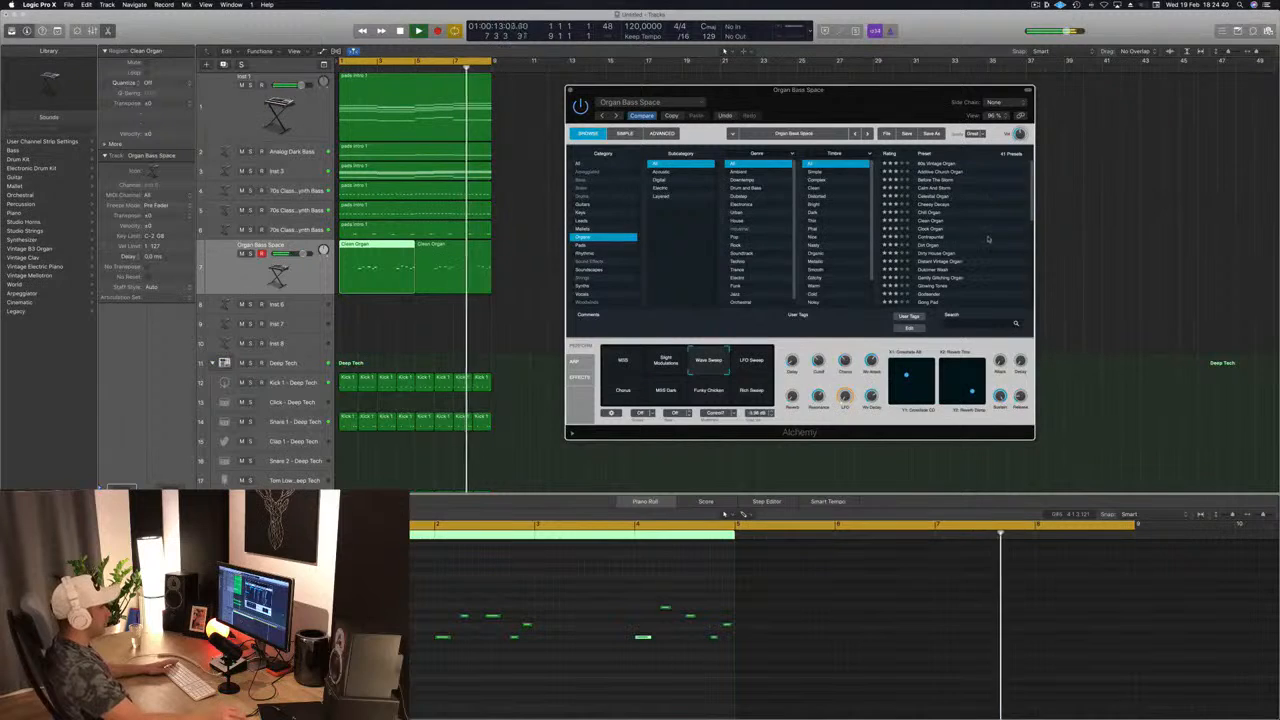
# Try the Small Classic Organ preset on the organ track while the loop plays
pyautogui.scroll(-5, 999, 237)
pyautogui.scroll(-3, 999, 237)
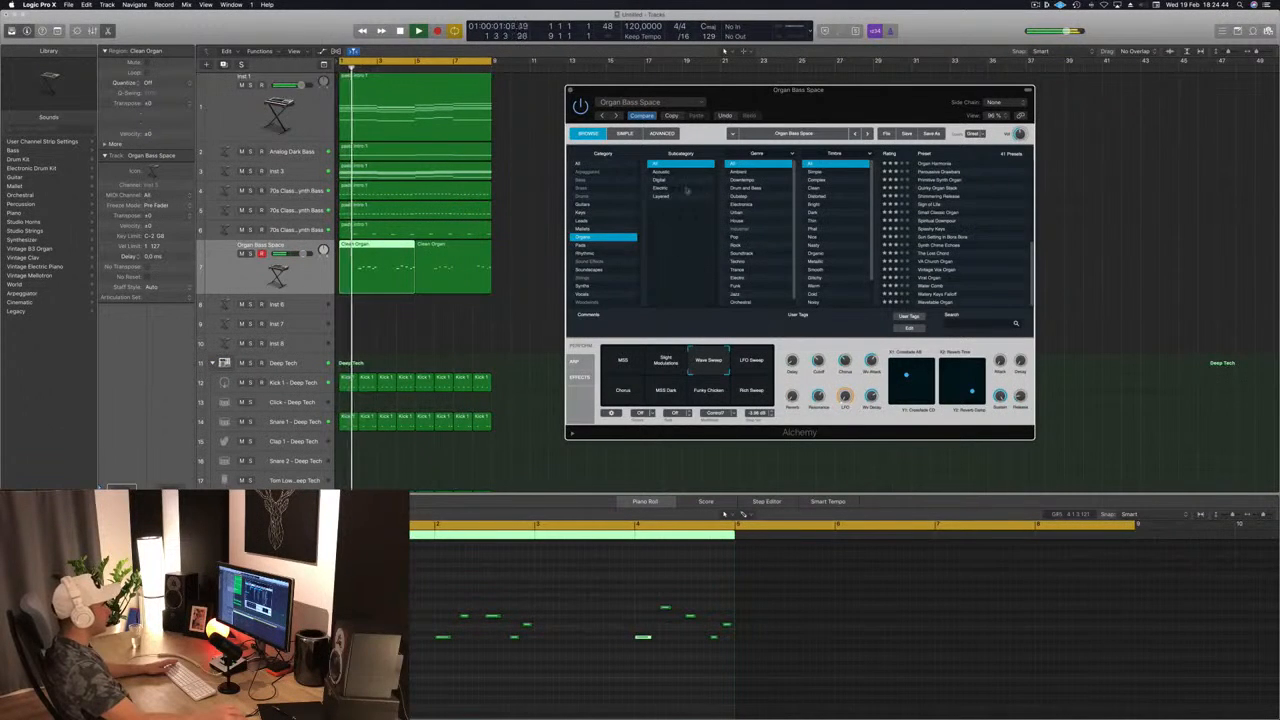
pyautogui.click(941, 212)
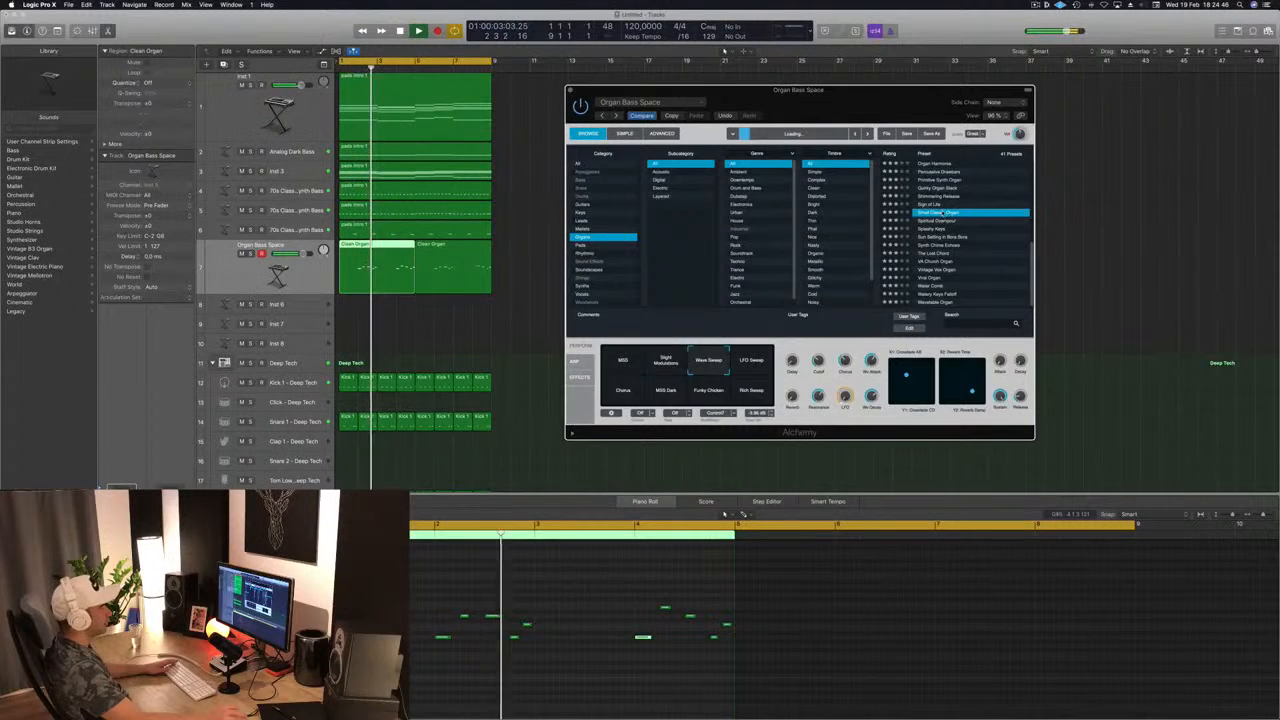
pyautogui.scroll(3, 943, 240)
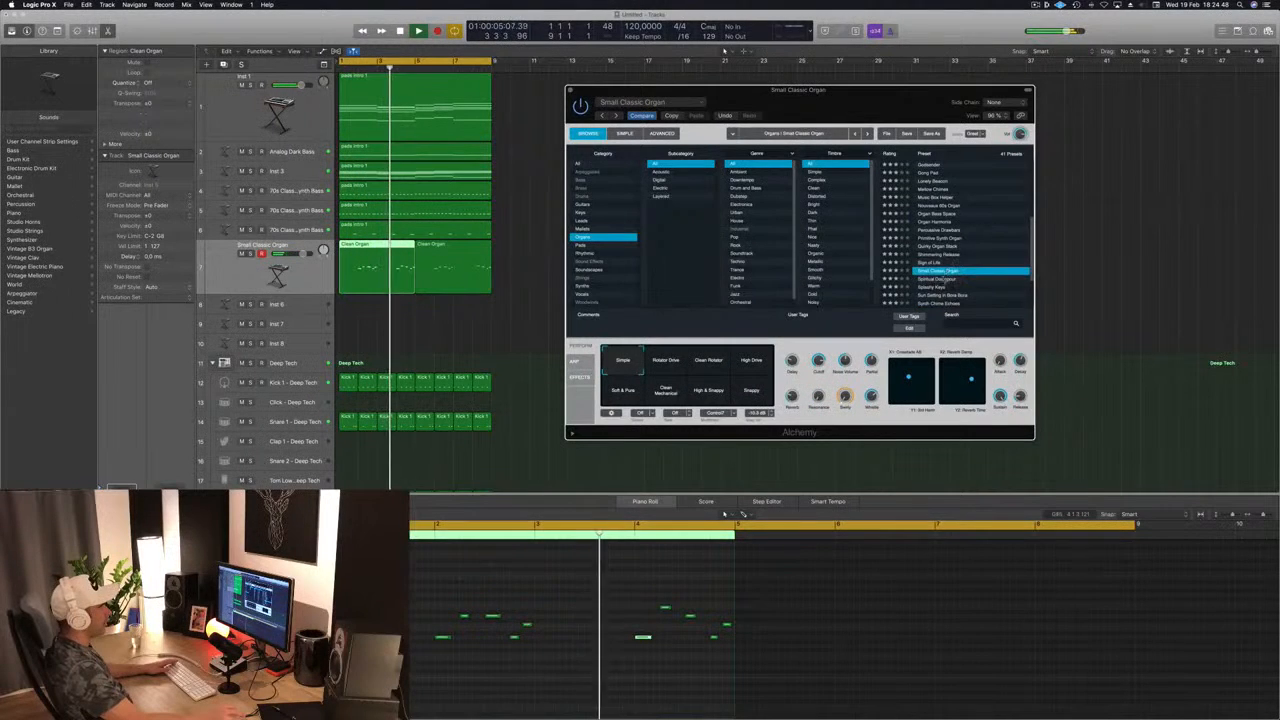
# Load the Spiritual Downpour preset and audition its Synth 2 and Big Reverb variations from the start of the loop
pyautogui.click(945, 279)
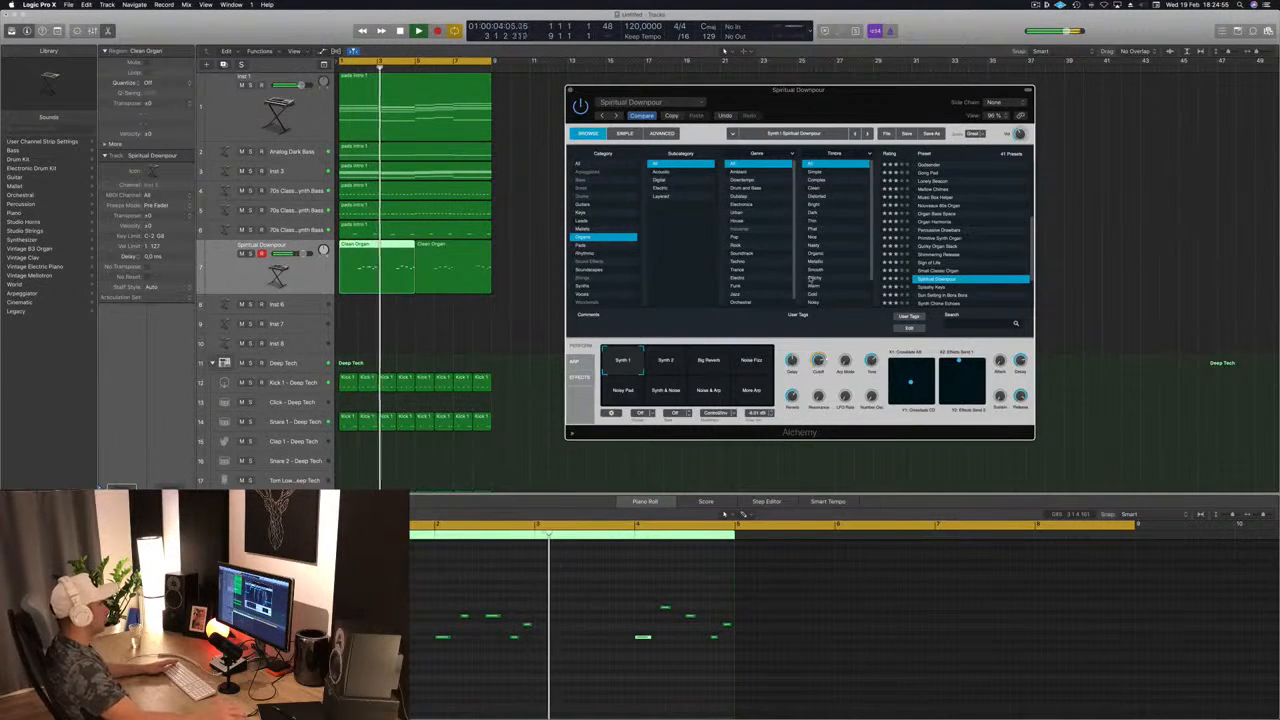
pyautogui.click(668, 366)
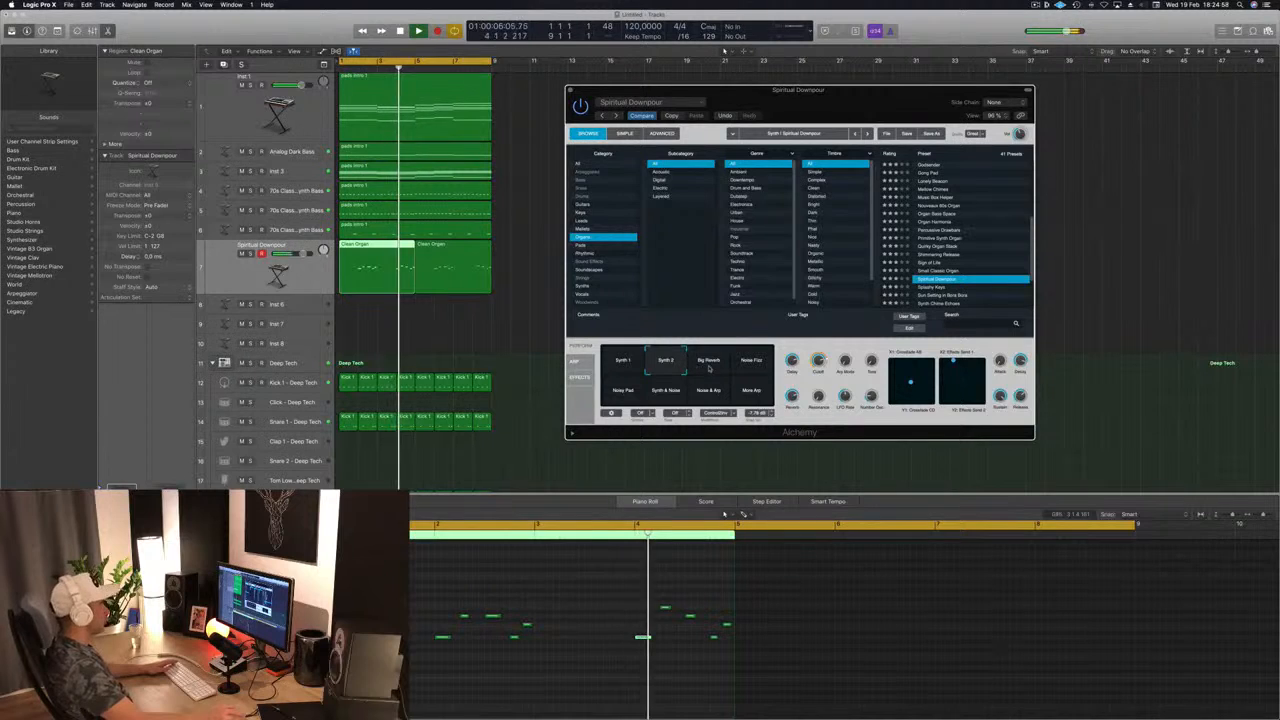
pyautogui.click(718, 366)
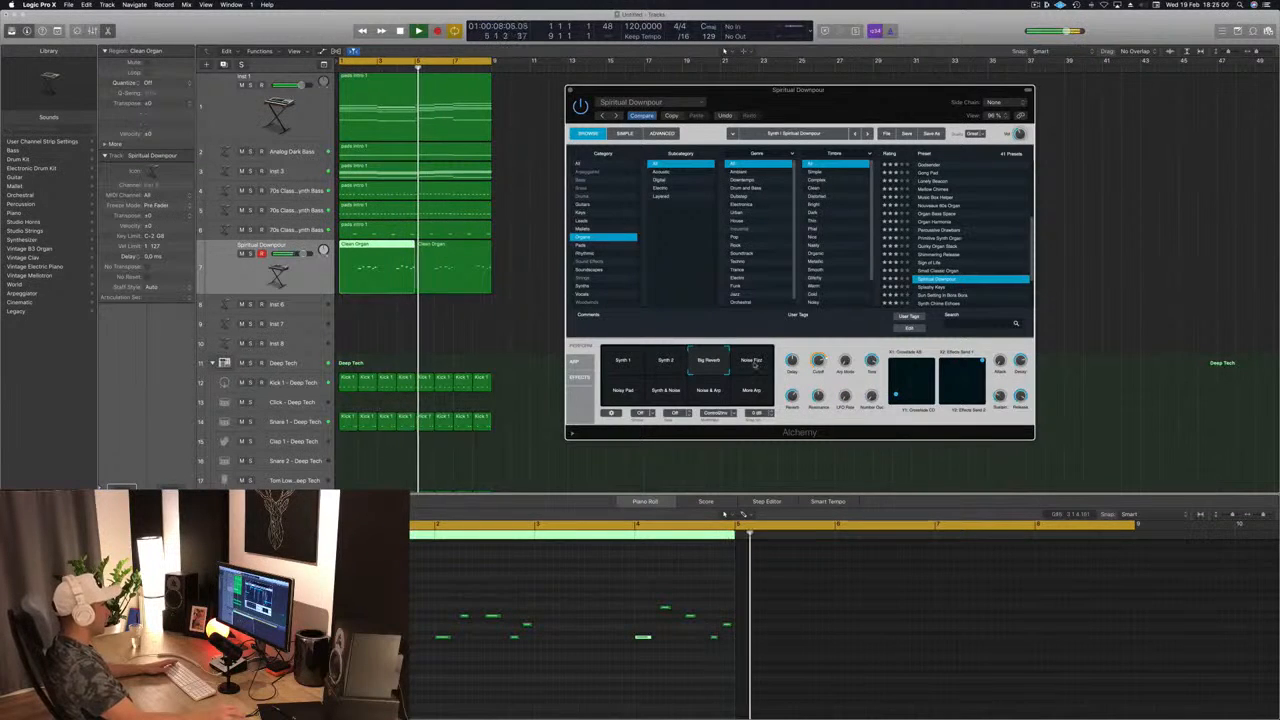
pyautogui.press('Return')
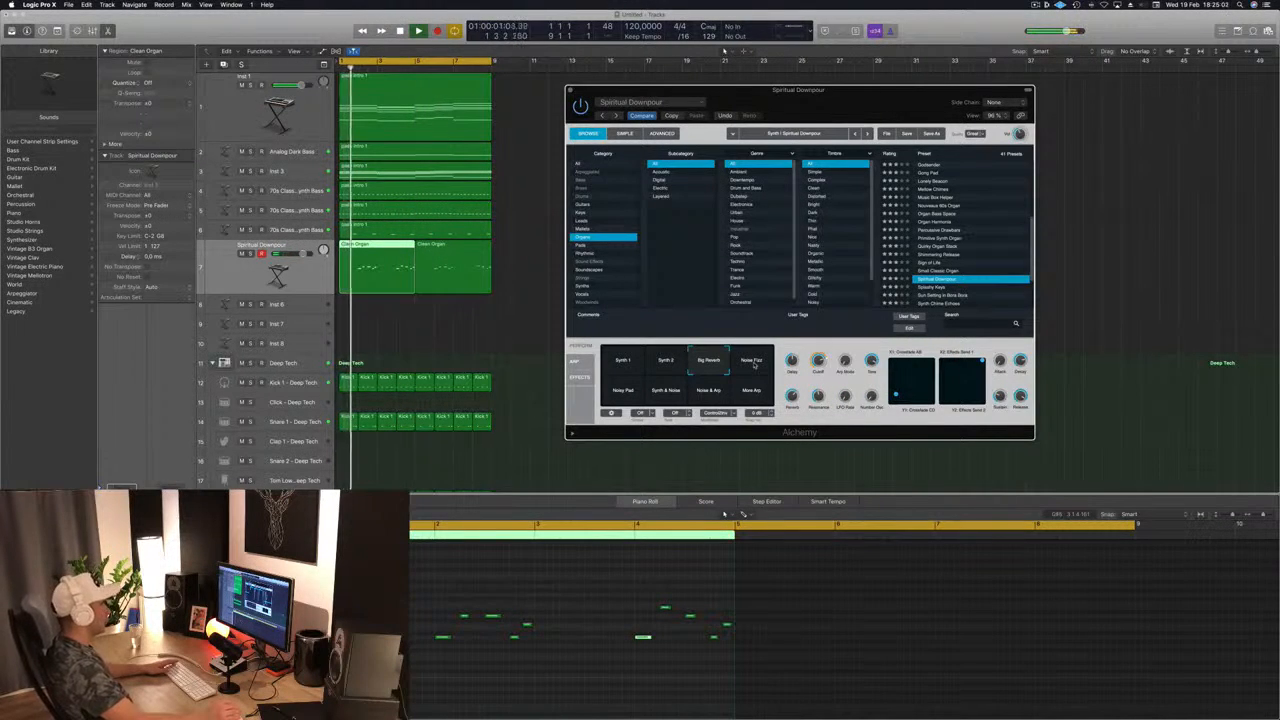
# Audition the Noise Fizz, Synth & Noise and Synth 1 variations of Spiritual Downpour, ending on Synth 2
pyautogui.click(752, 364)
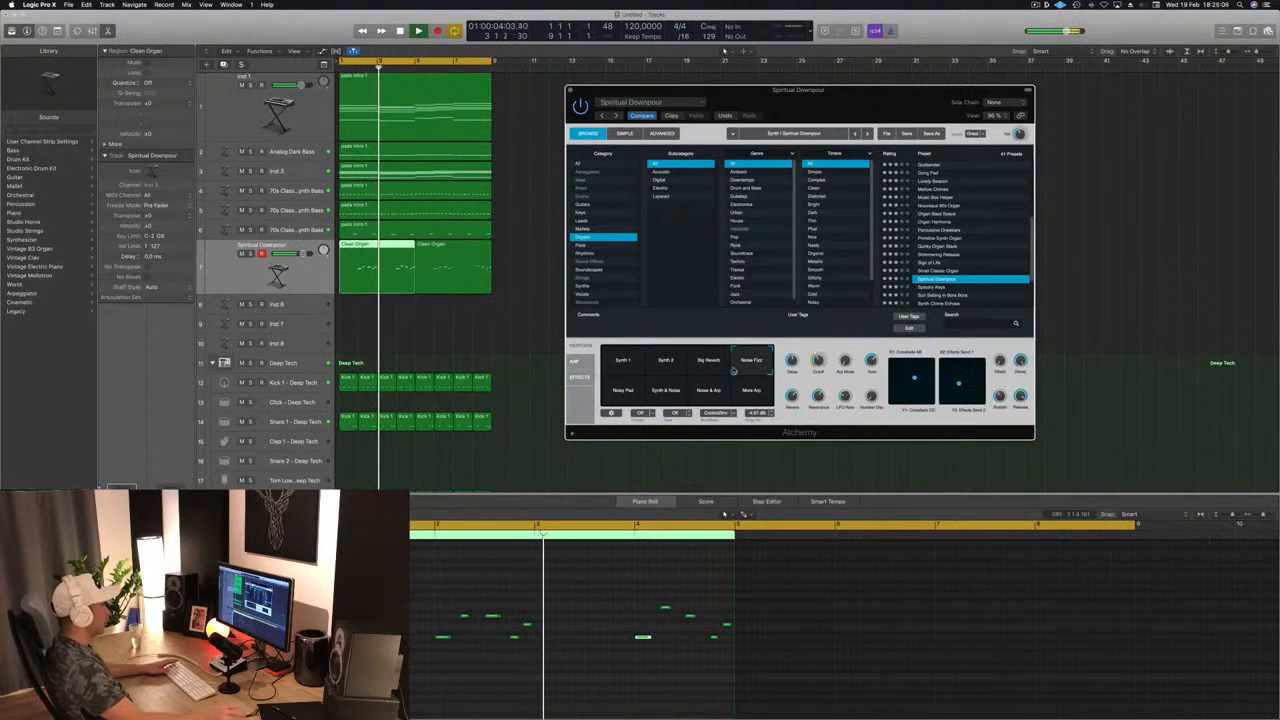
pyautogui.click(656, 395)
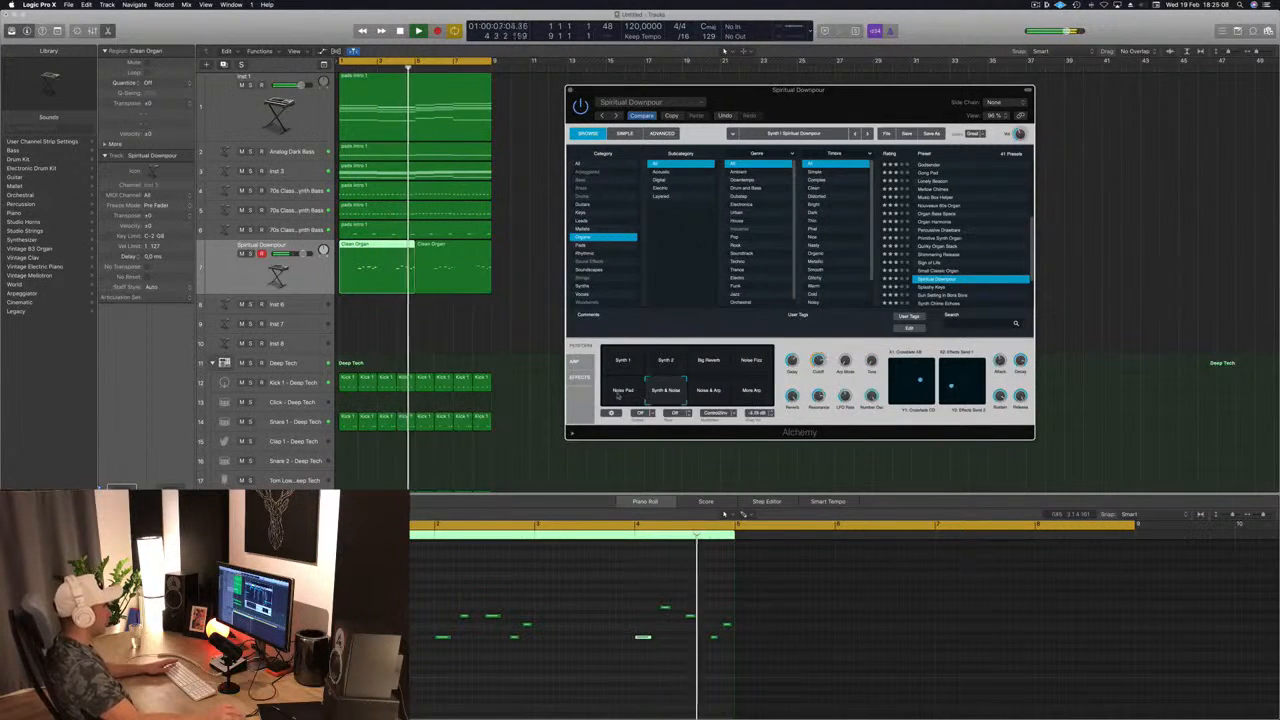
pyautogui.press('Return')
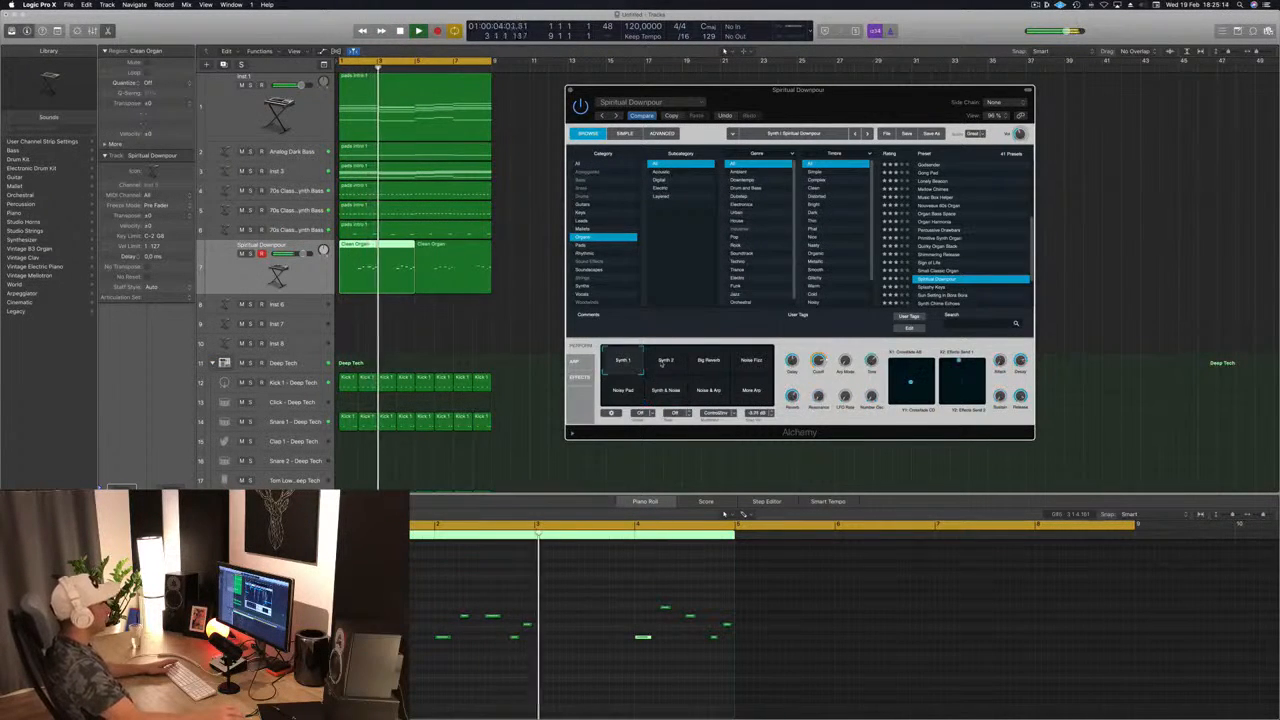
pyautogui.click(724, 50)
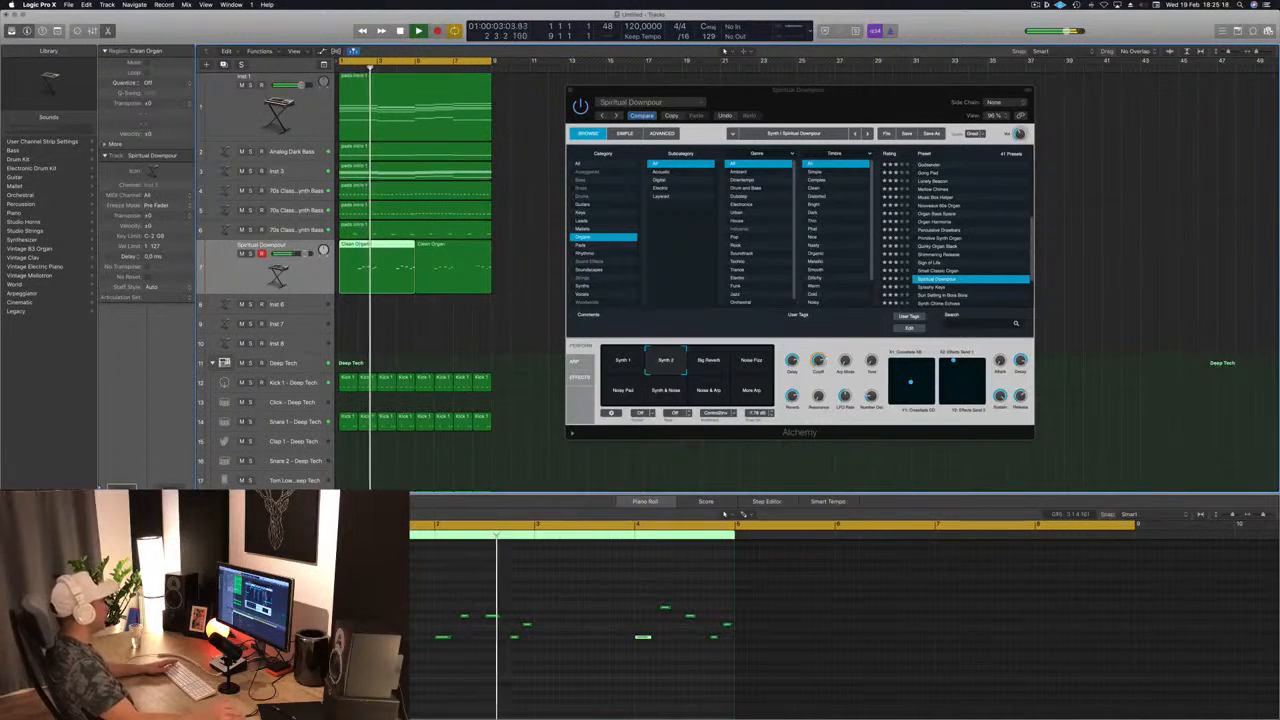
# Try Spiritual Downpour's Synth 1 variation and the Splashy Keys preset with its Wet Whirls and Key Driver variations
pyautogui.click(639, 368)
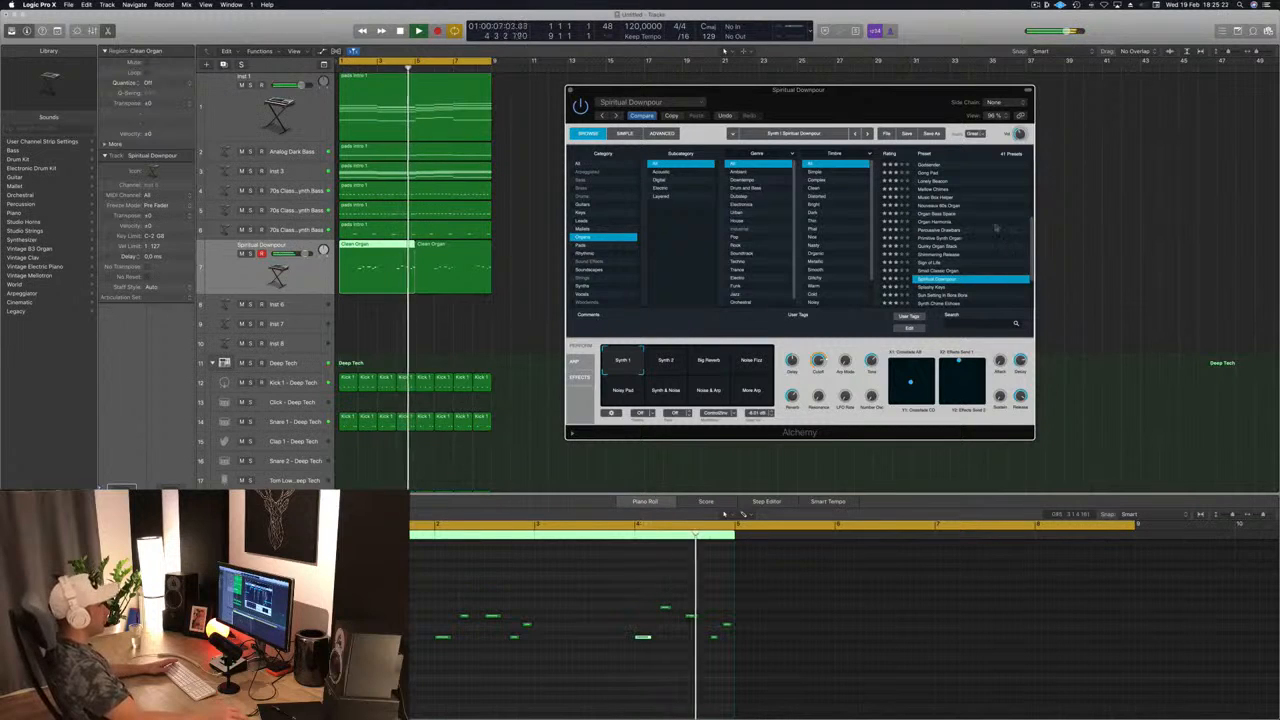
pyautogui.scroll(-2, 940, 255)
pyautogui.click(941, 255)
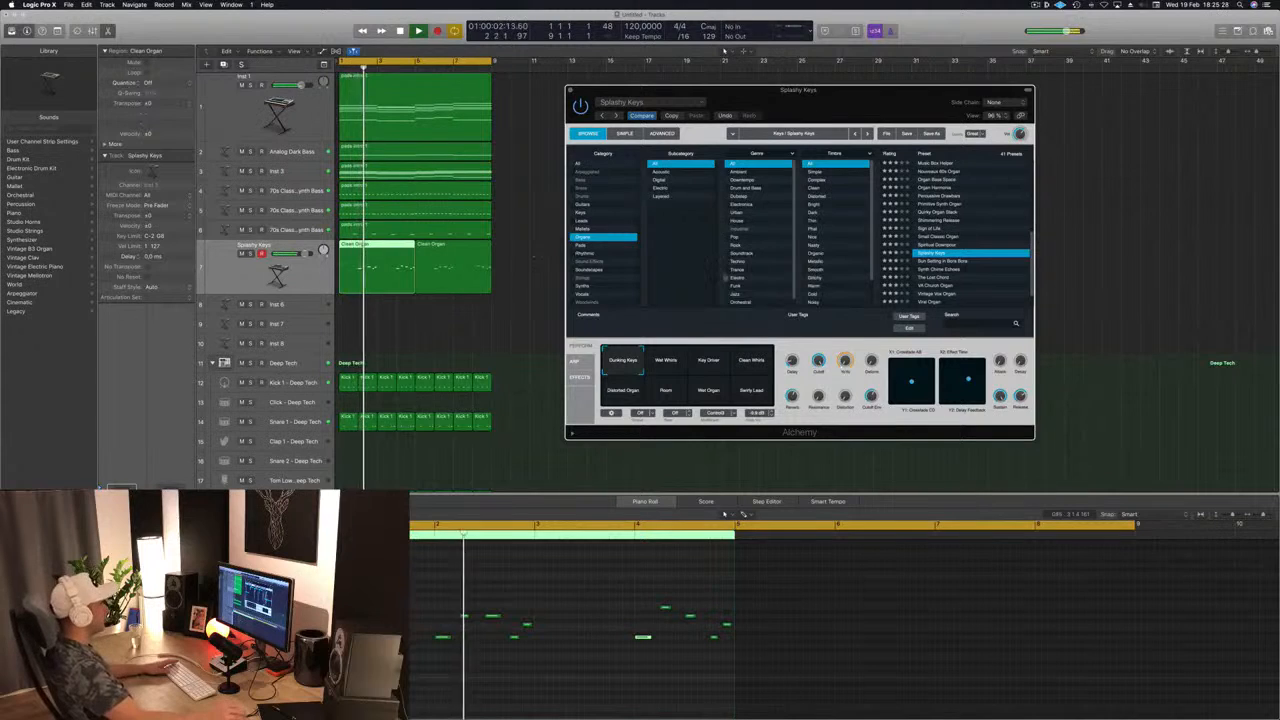
pyautogui.scroll(-1, 979, 227)
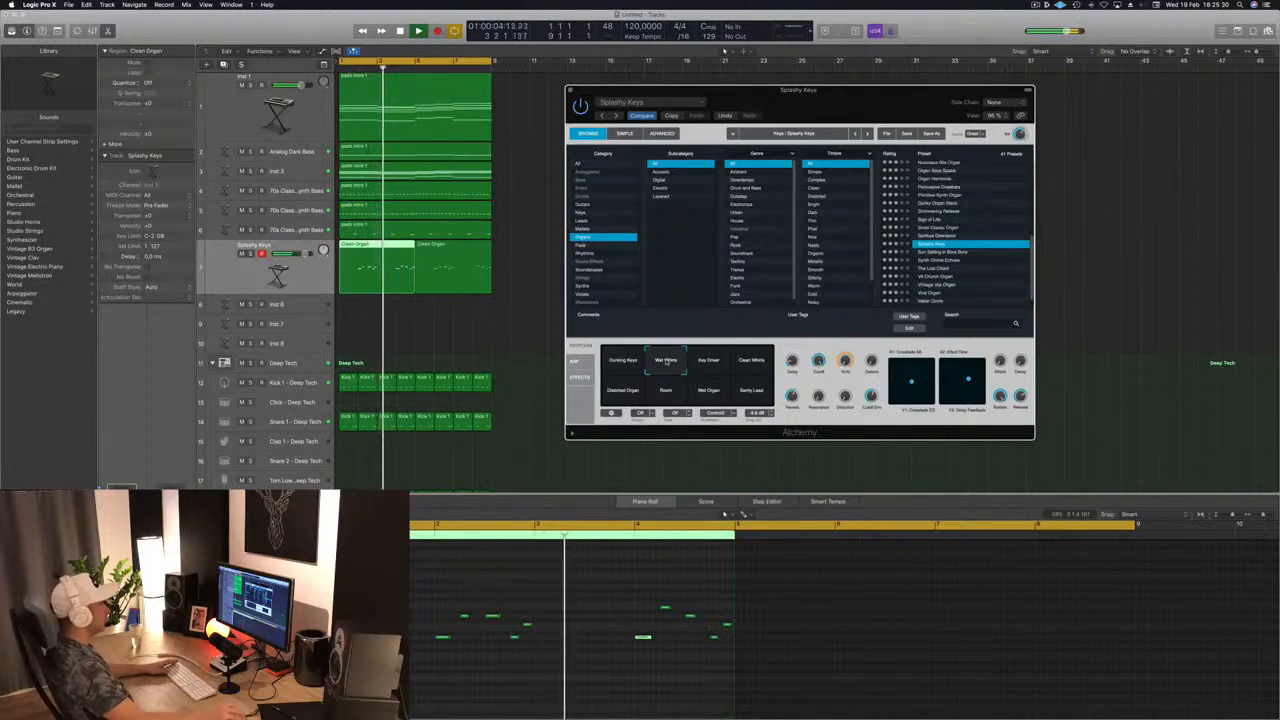
pyautogui.click(714, 370)
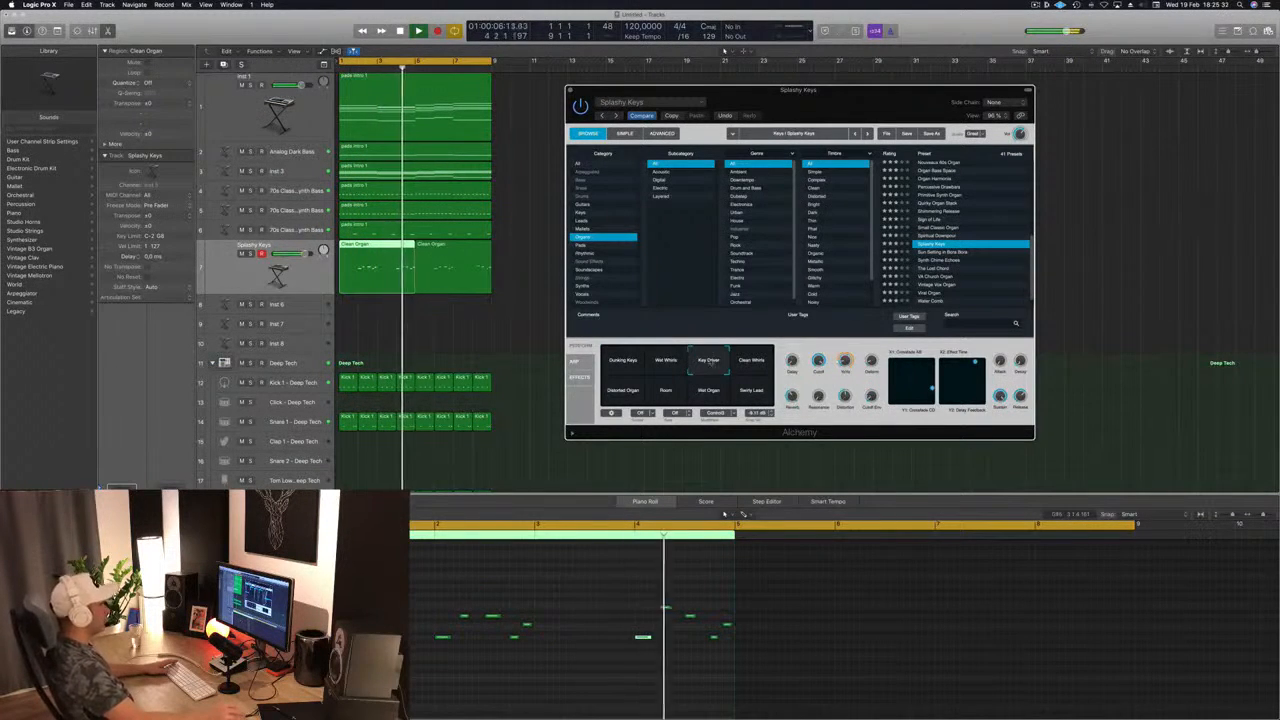
# Load the Sun Setting in Bora Bora preset and audition its Ambient Pulsing, Floaty Pad and Warm Arp Pad variations
pyautogui.click(962, 251)
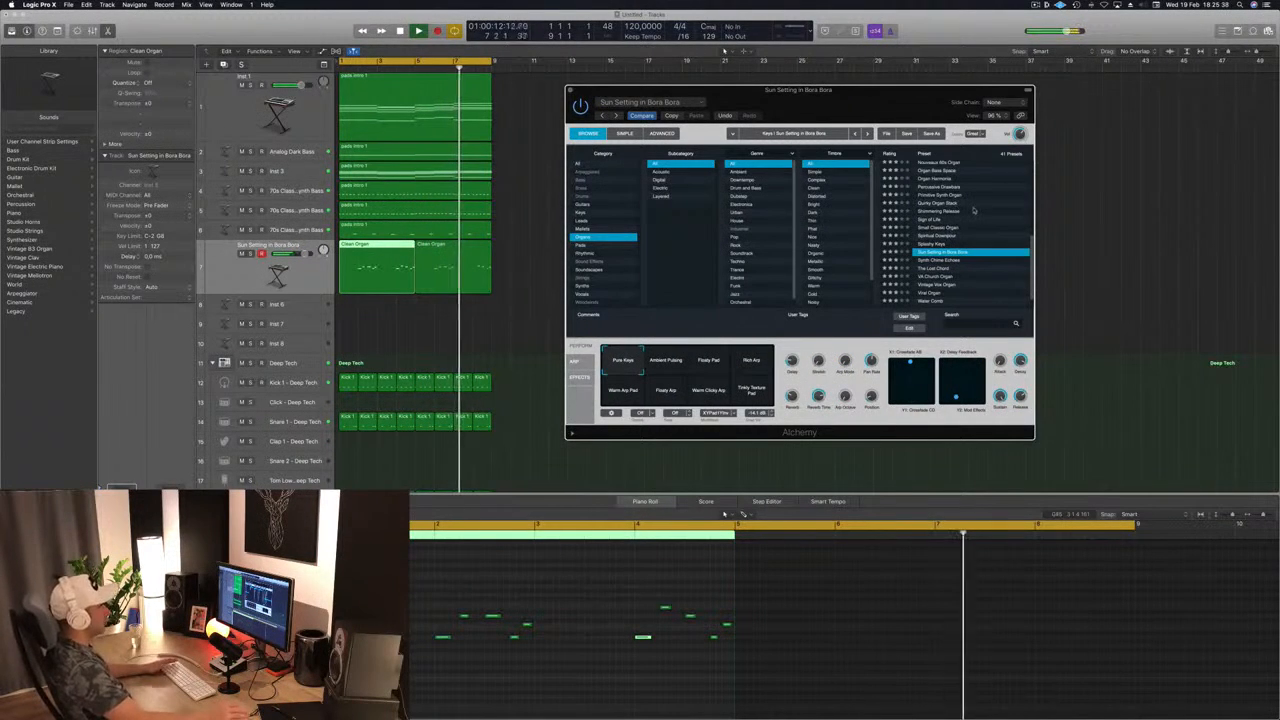
pyautogui.click(307, 283)
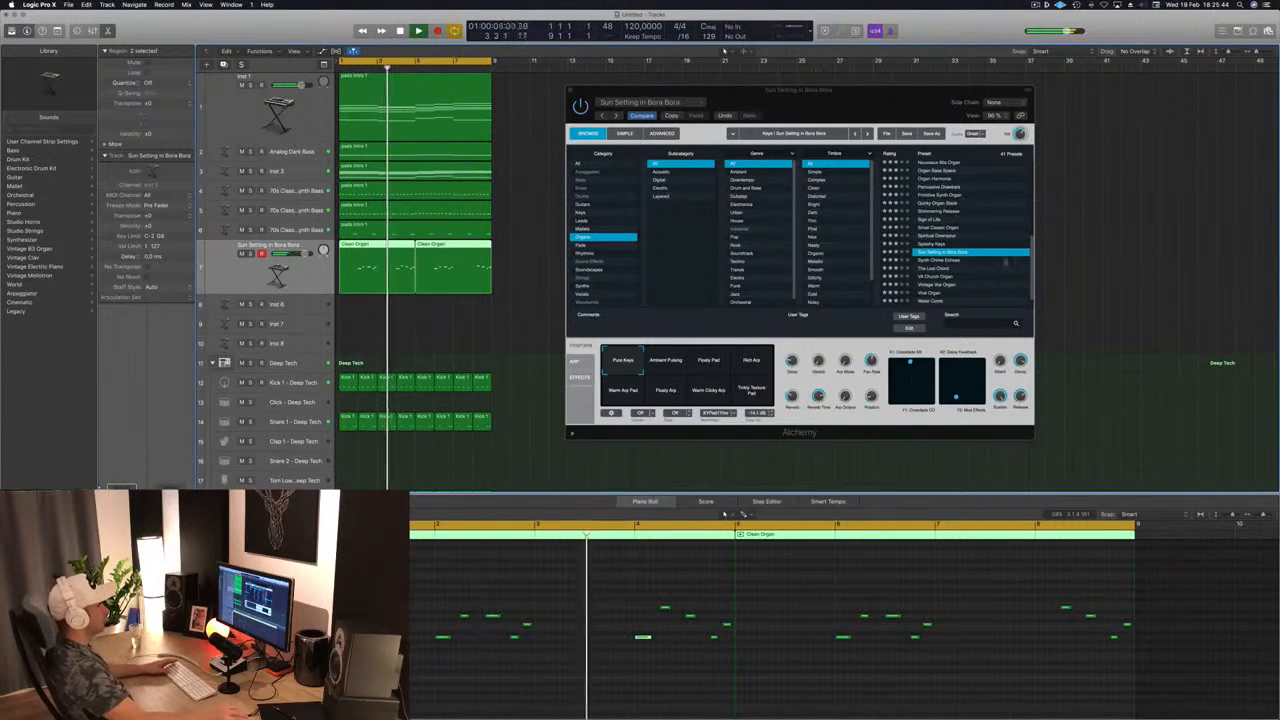
pyautogui.click(666, 362)
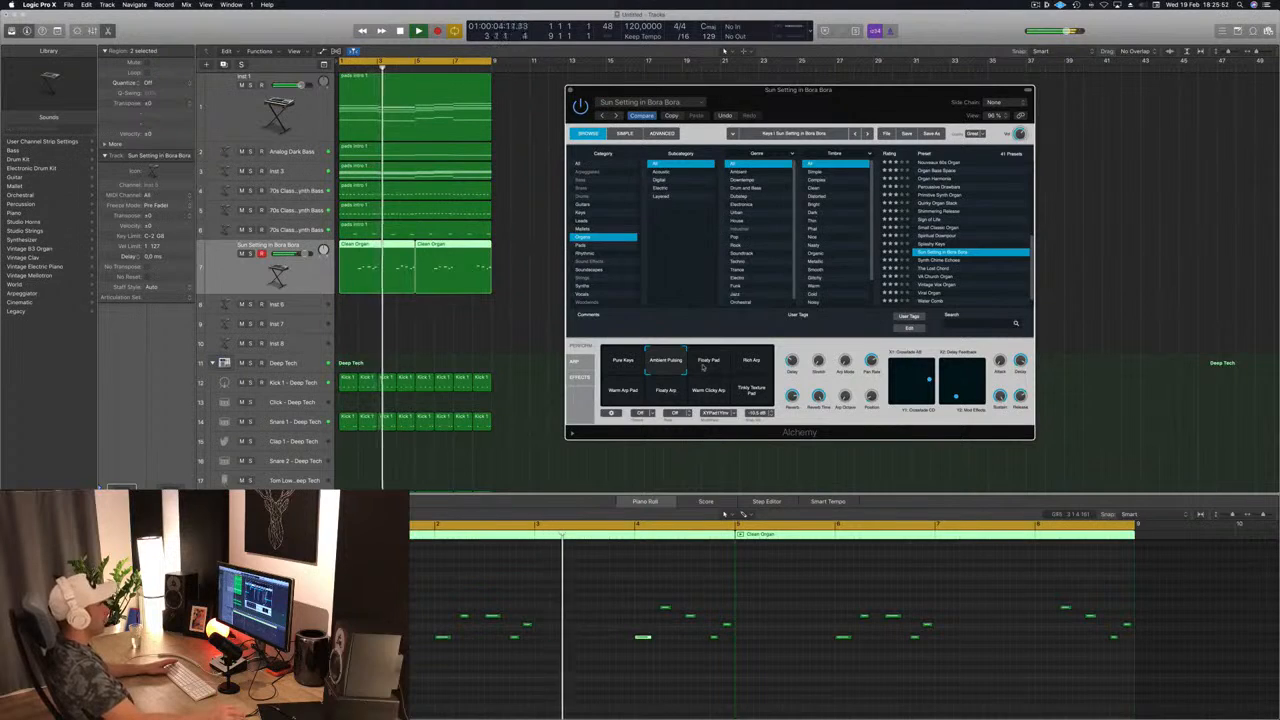
pyautogui.click(706, 366)
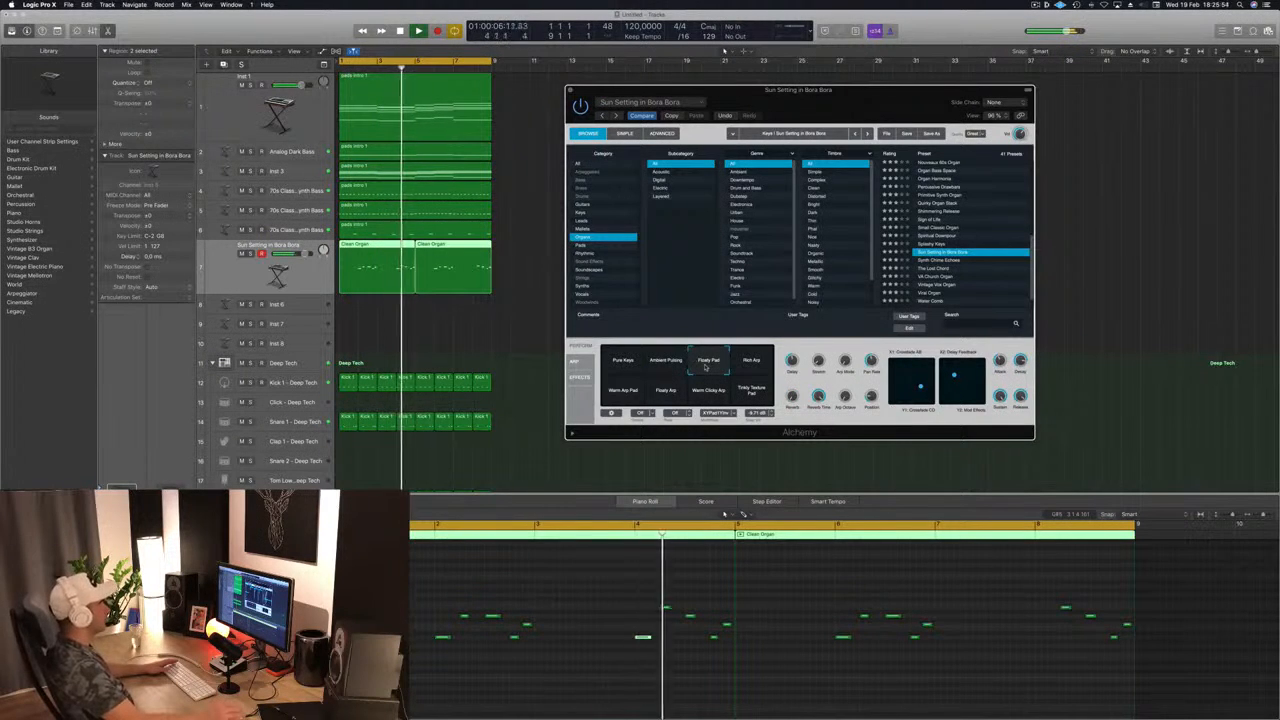
pyautogui.click(621, 391)
pyautogui.press('space')
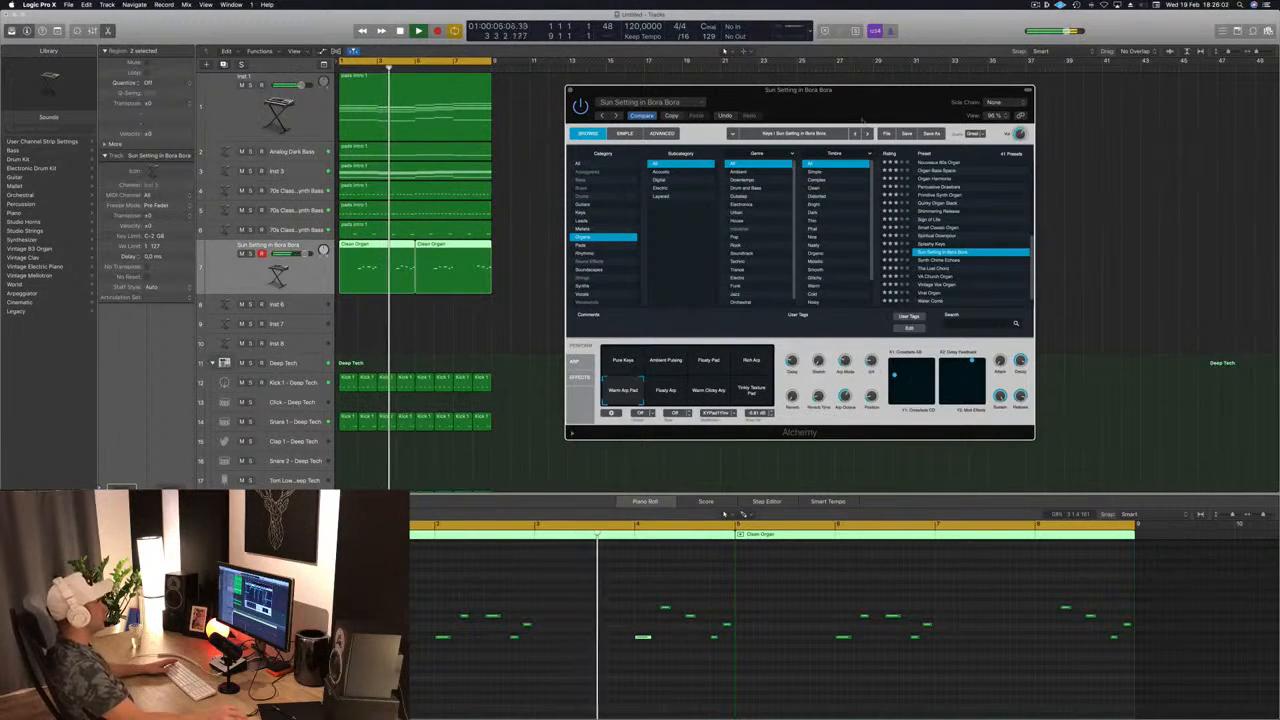
# Set Sun Setting in Bora Bora back to the Pure Keys variation, replay the loop, and close the Alchemy window
pyautogui.press('Return')
pyautogui.moveTo(879, 104); pyautogui.dragTo(917, 106)
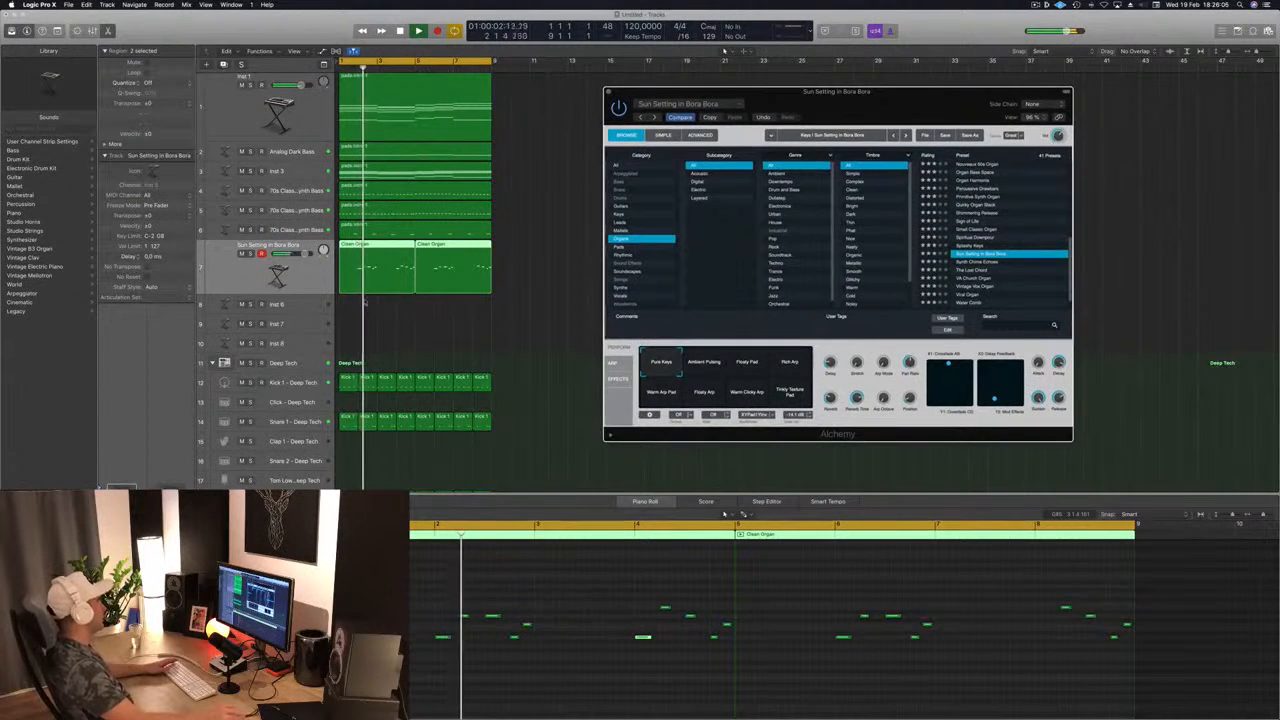
pyautogui.click(840, 466)
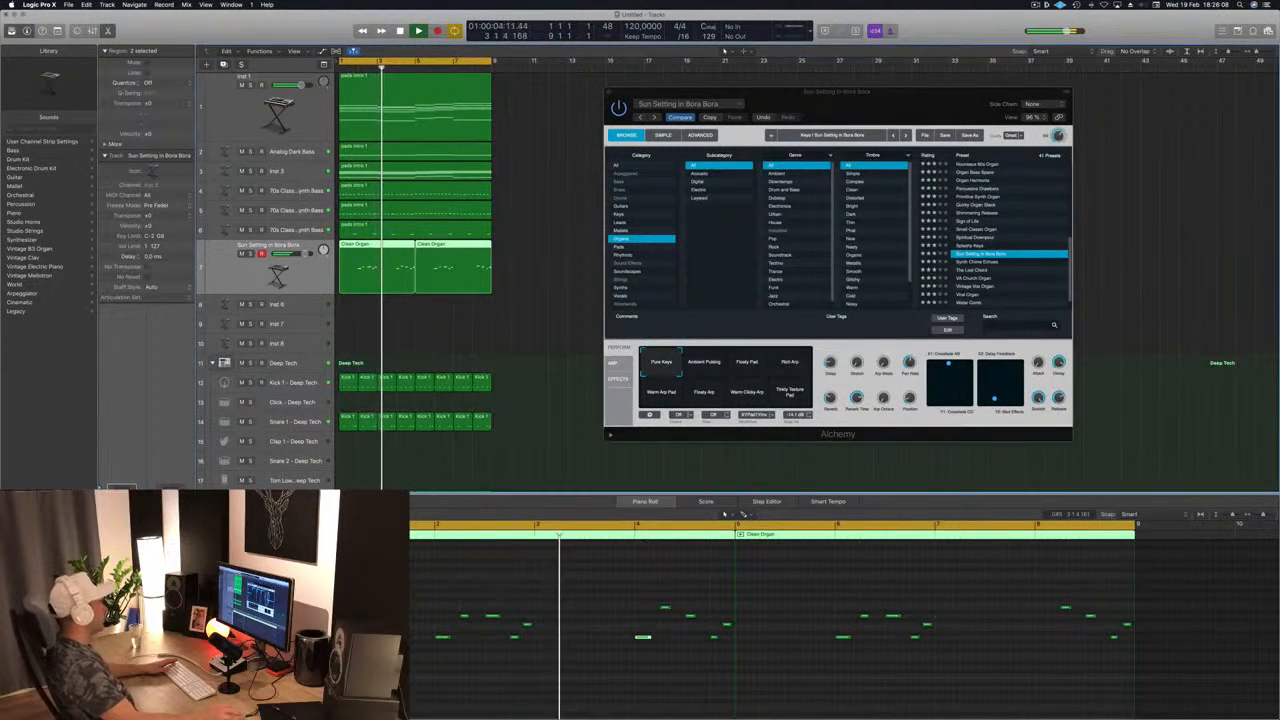
pyautogui.moveTo(615, 97); pyautogui.dragTo(464, 152)
pyautogui.click(460, 150)
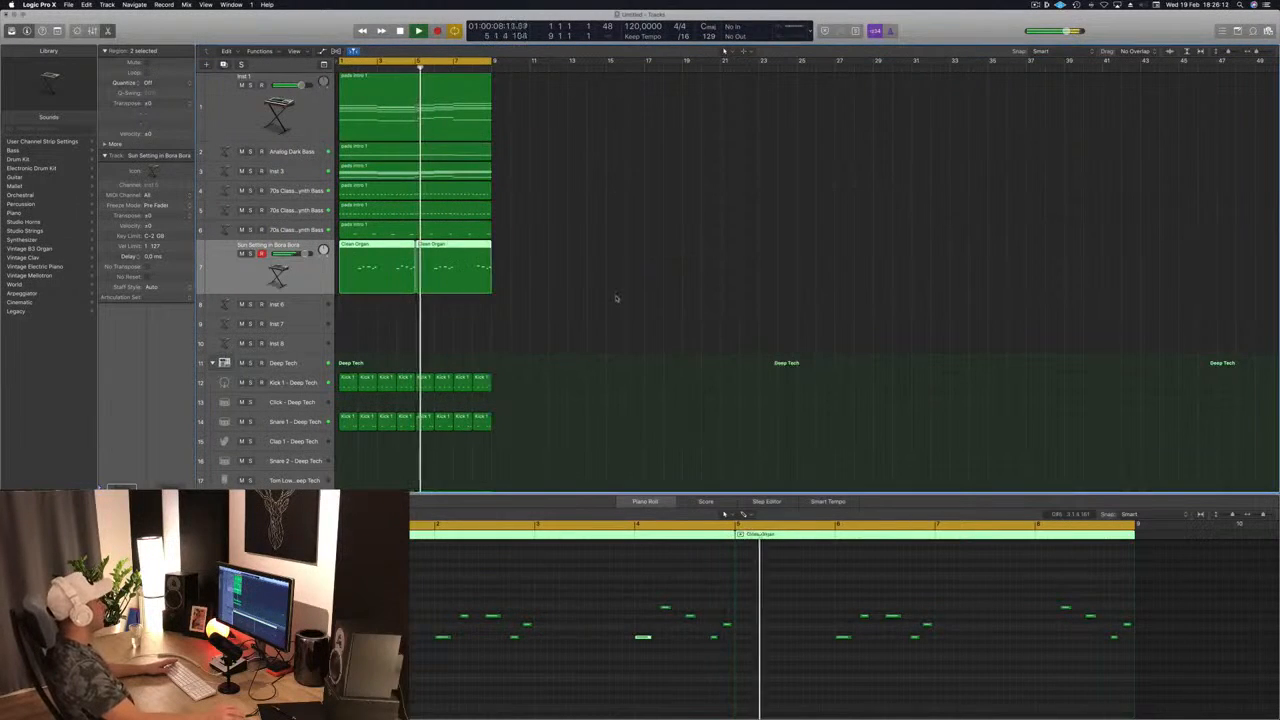
pyautogui.click(438, 284)
pyautogui.click(376, 284)
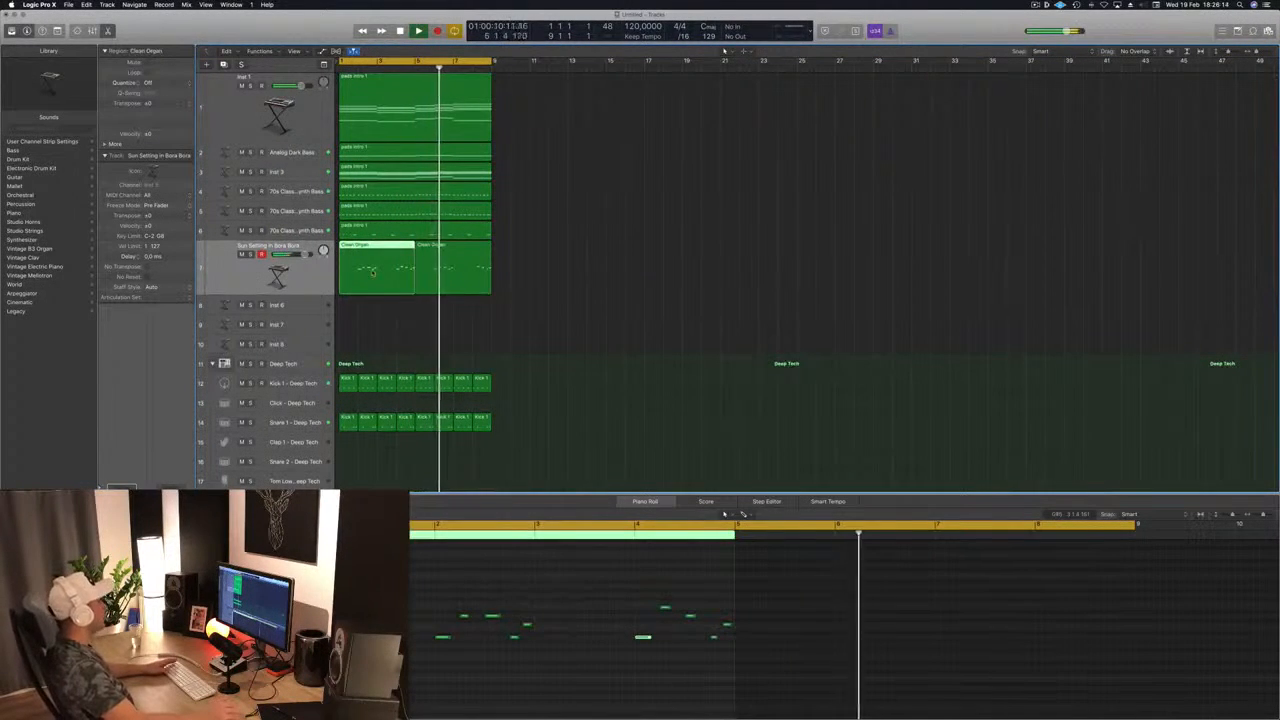
pyautogui.click(540, 281)
pyautogui.click(450, 284)
pyautogui.click(353, 284)
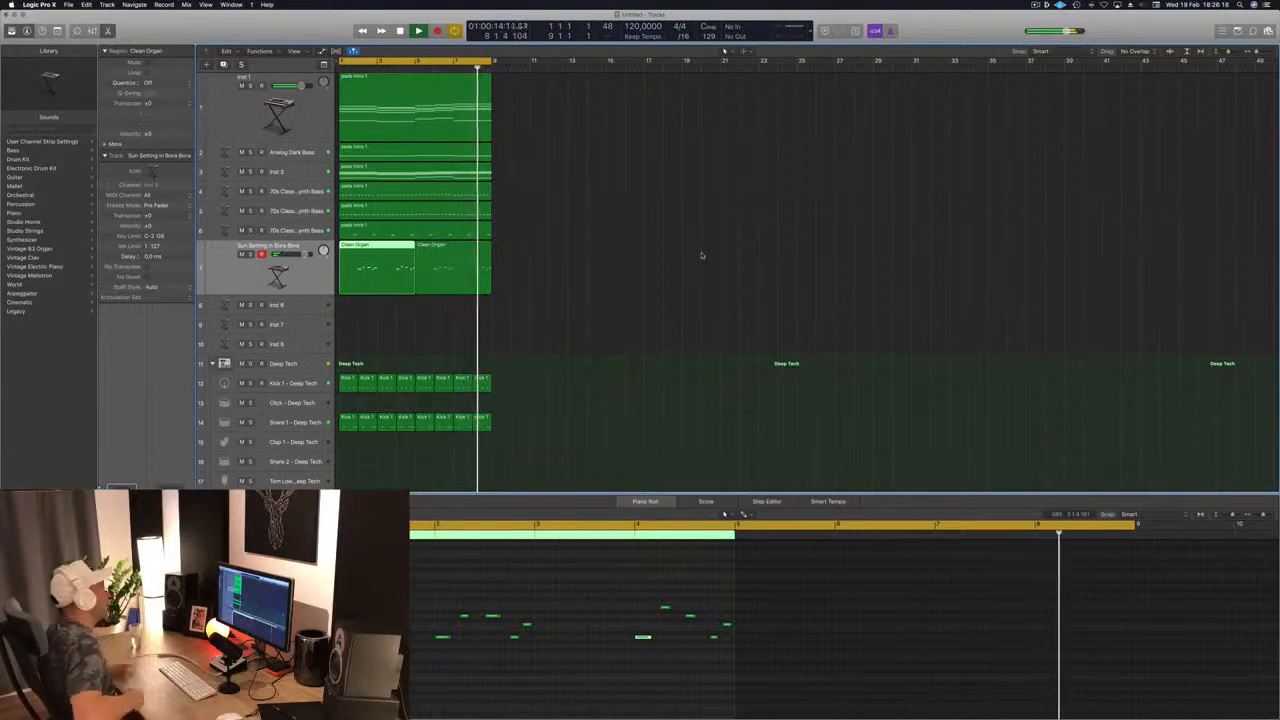
pyautogui.press('Return')
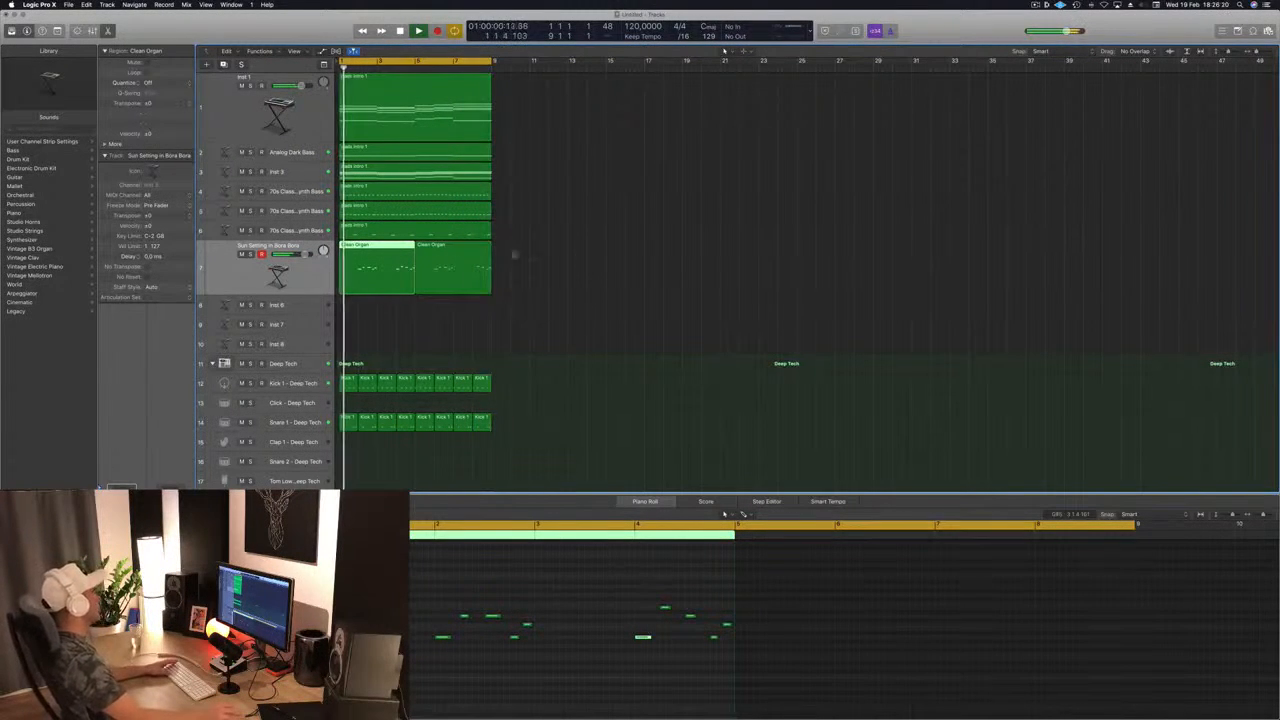
# Copy the first Clean Organ region onto the Inst 6 track and shift the copied notes one bar earlier
pyautogui.click(383, 252)
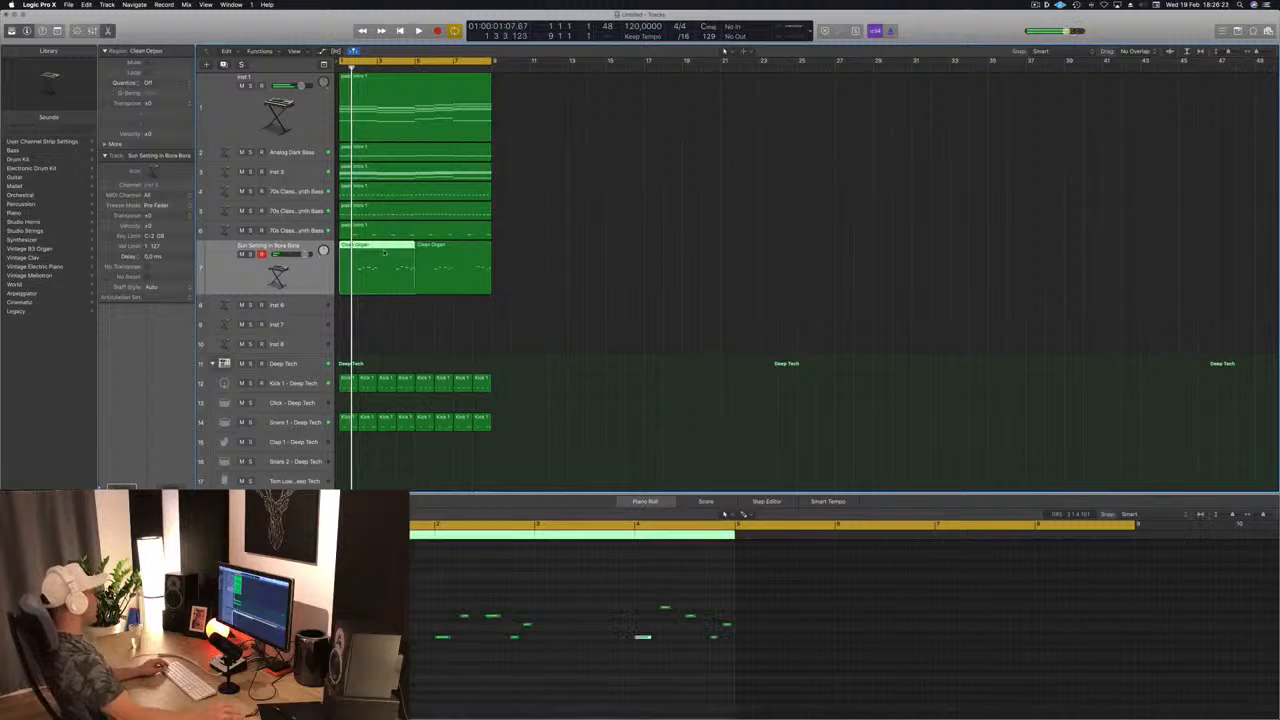
pyautogui.moveTo(380, 252); pyautogui.dragTo(380, 306)
pyautogui.moveTo(432, 595); pyautogui.dragTo(730, 662)
pyautogui.moveTo(443, 637); pyautogui.dragTo(412, 637)
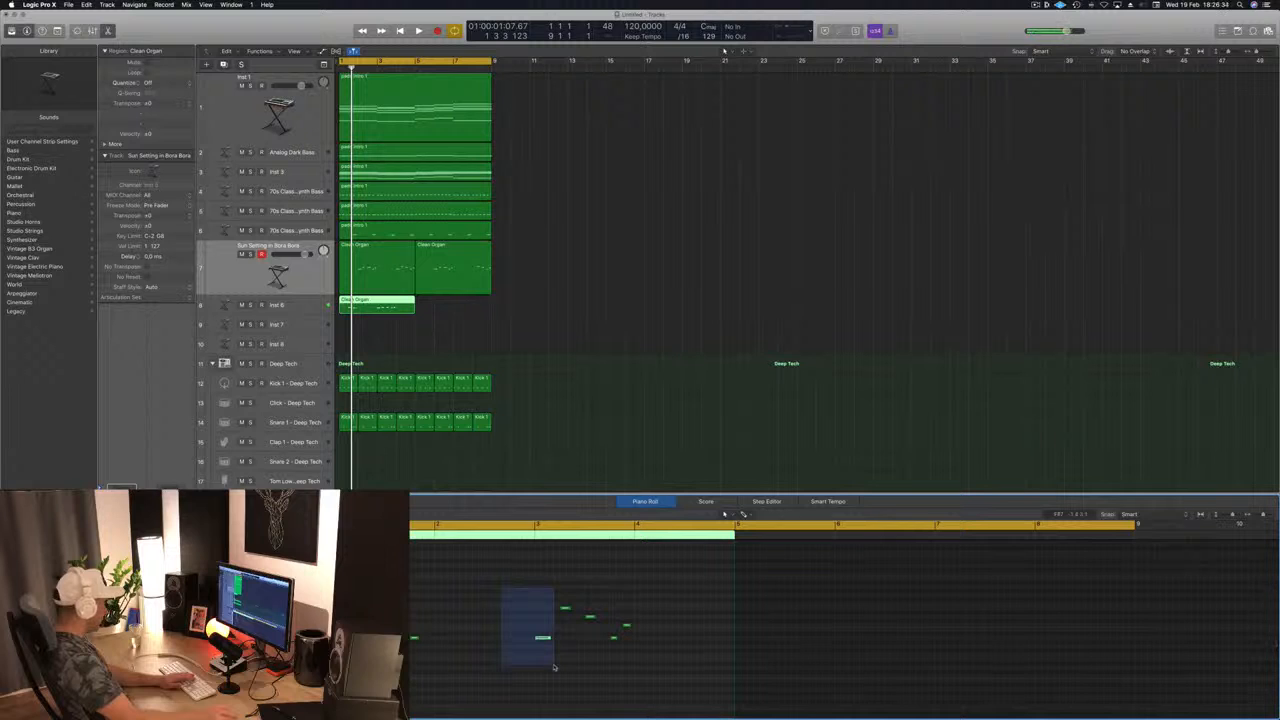
# Thin out the notes in the copied region and play it back with the Inst 6 track selected
pyautogui.moveTo(554, 667); pyautogui.dragTo(526, 603)
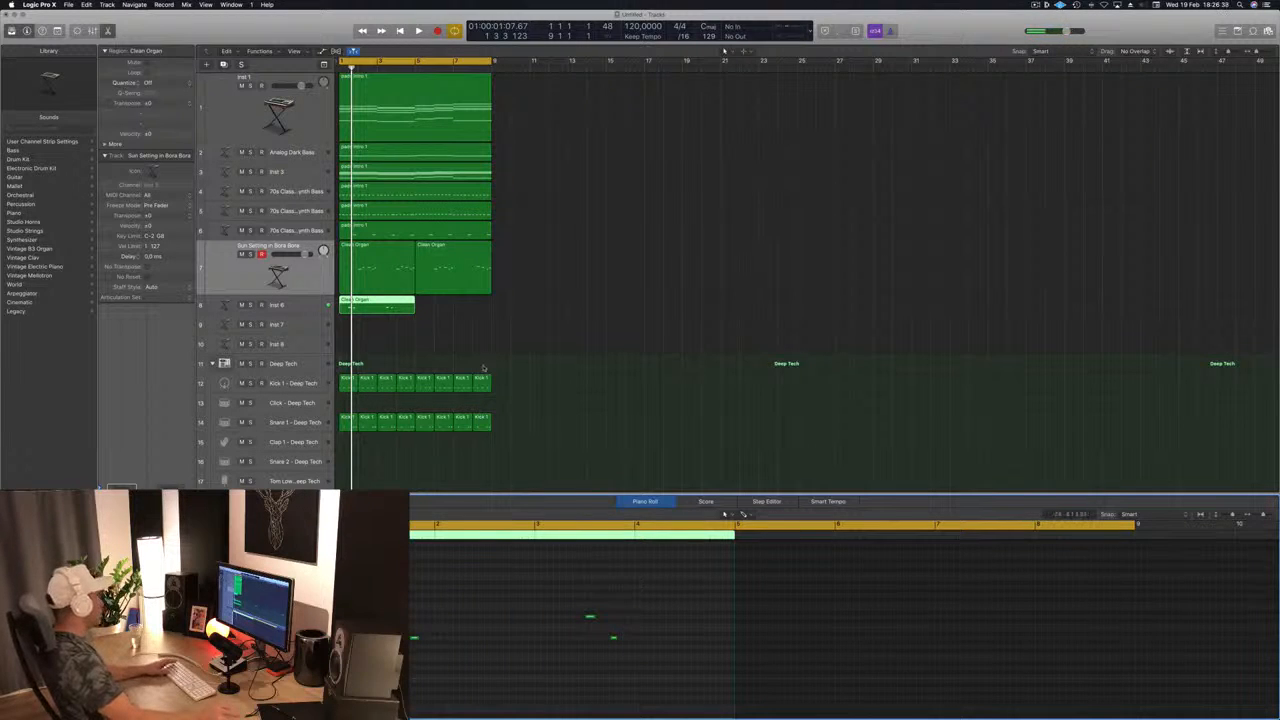
pyautogui.press('space')
pyautogui.click(313, 305)
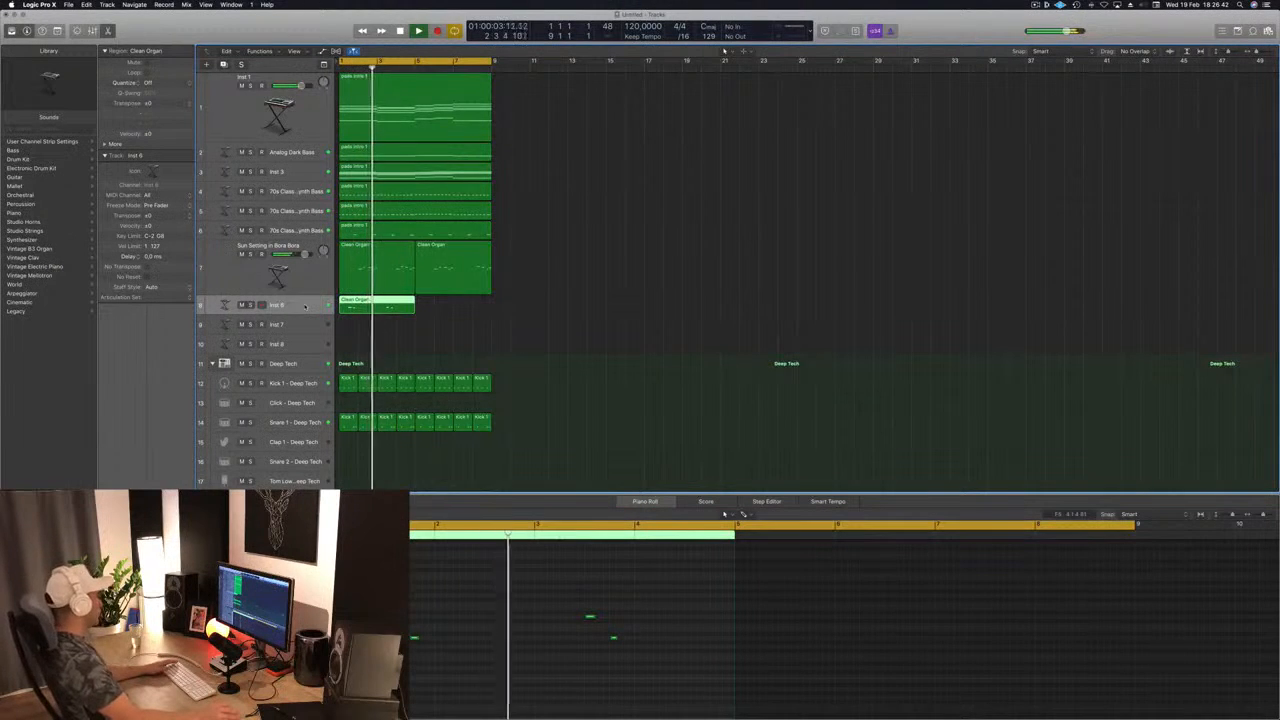
pyautogui.press('space')
# Delete the low notes from the Inst 6 region and lengthen the two remaining notes to about two beats
pyautogui.moveTo(427, 607); pyautogui.dragTo(420, 646)
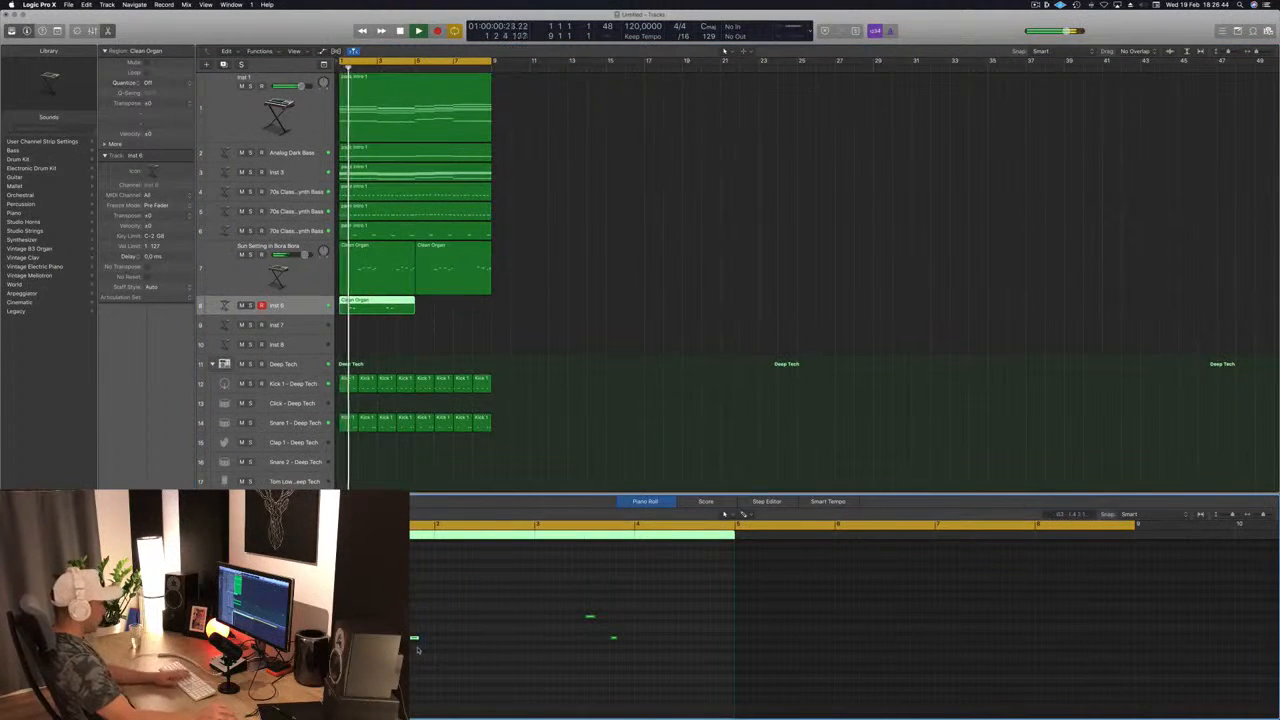
pyautogui.moveTo(608, 598); pyautogui.dragTo(438, 617)
pyautogui.press('Delete')
pyautogui.press('space')
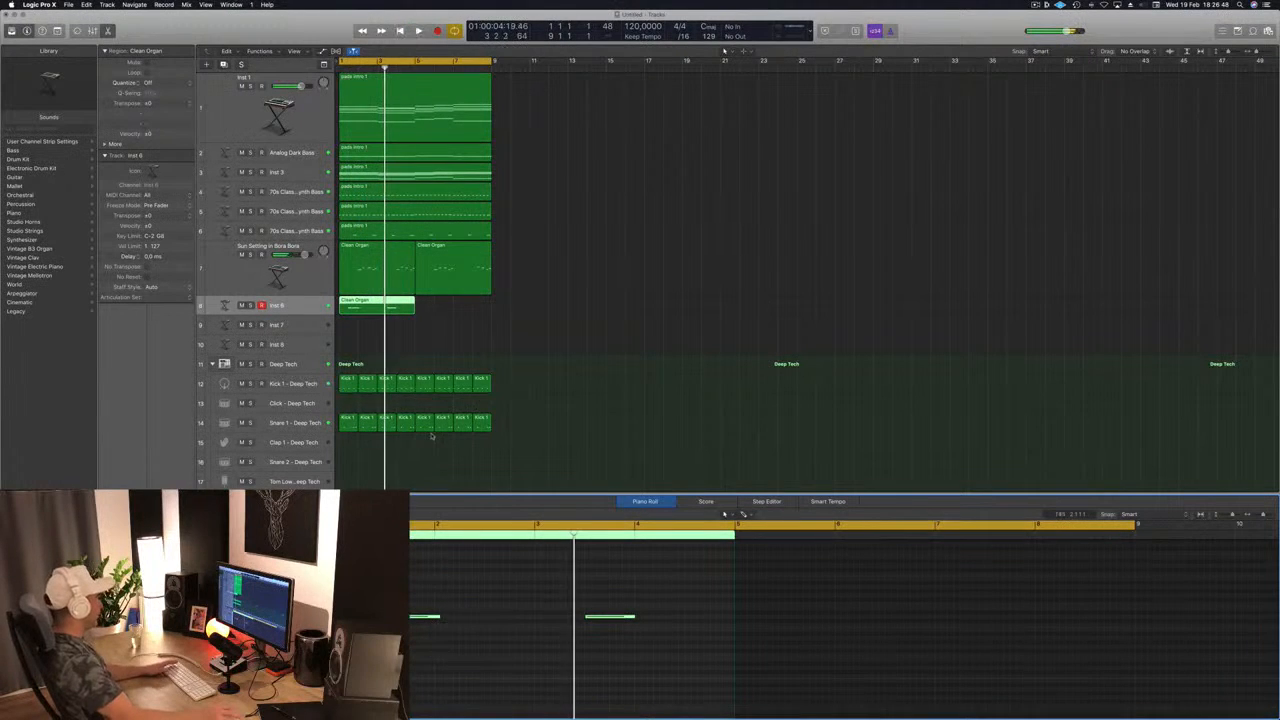
# Duplicate the Inst 6 region up to bar 9 and join both copies into one eight-bar region
pyautogui.press('space')
pyautogui.moveTo(386, 305); pyautogui.dragTo(460, 305)
pyautogui.moveTo(535, 319); pyautogui.dragTo(410, 314)
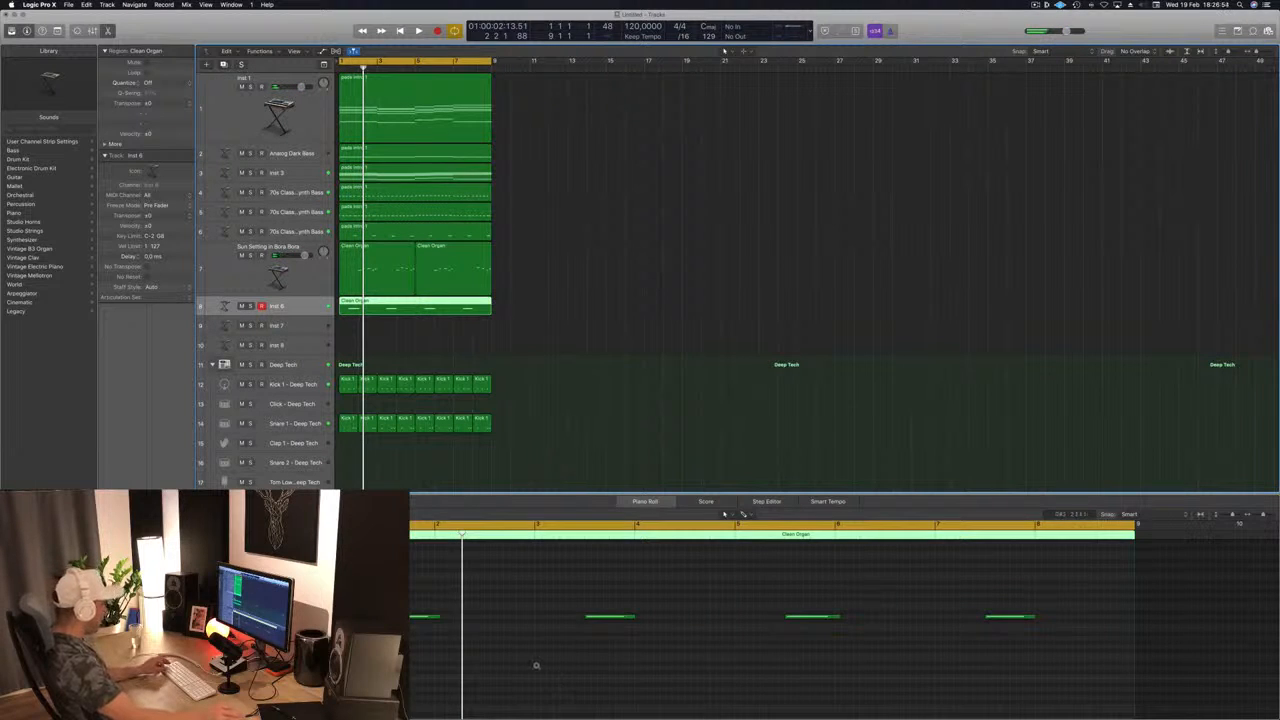
pyautogui.hscroll(-5, 538, 666)
pyautogui.click(442, 601)
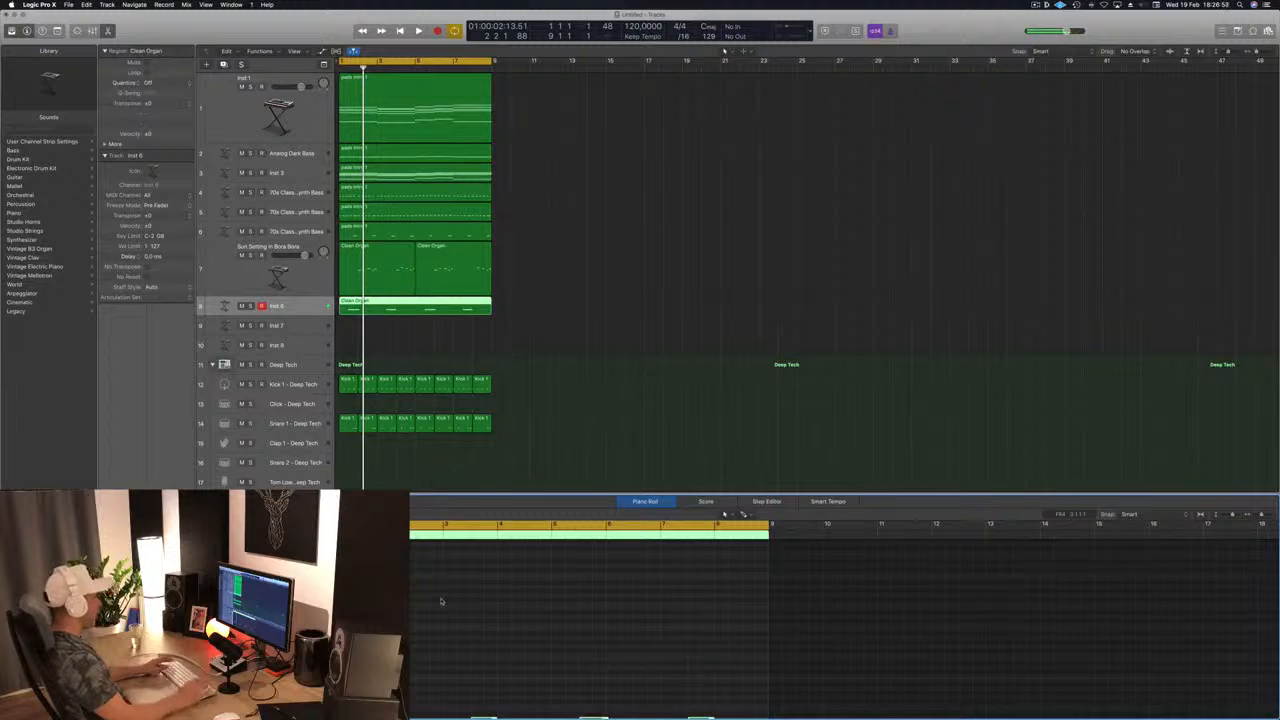
# Open Alchemy on the Inst 6 track and load the Aftermath preset from the Soundscapes category
pyautogui.click(266, 311)
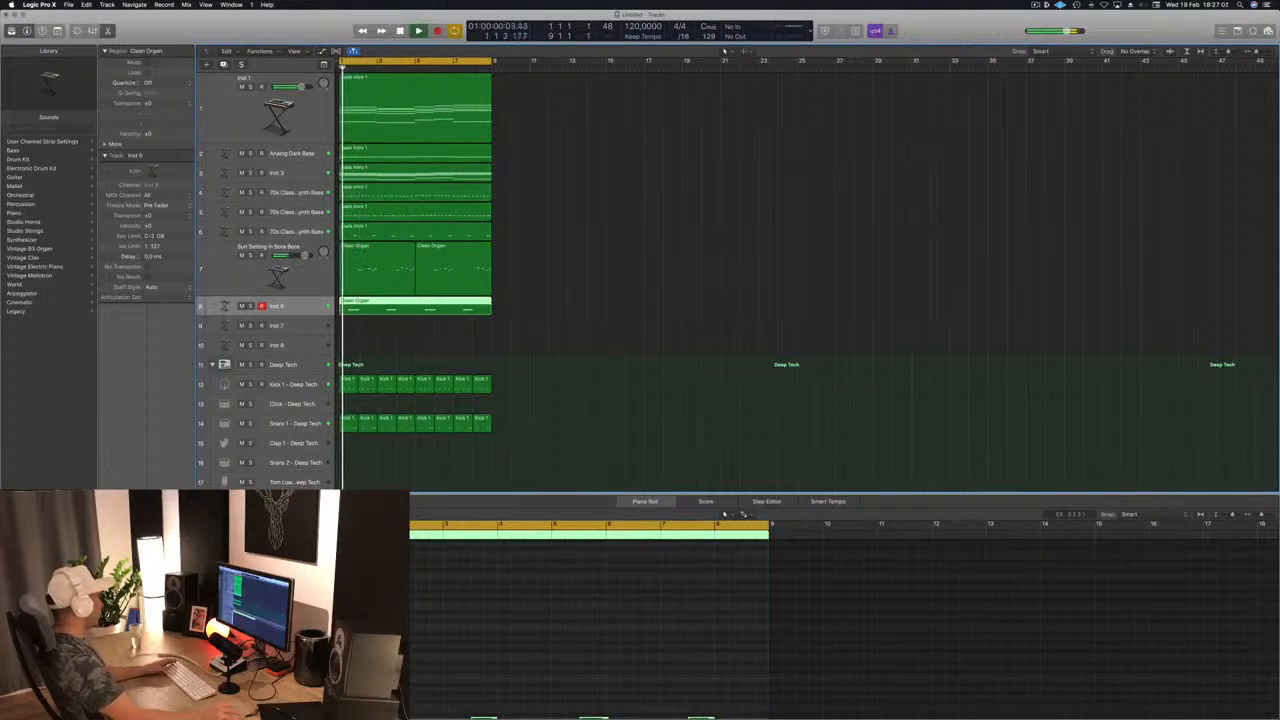
pyautogui.press('v')
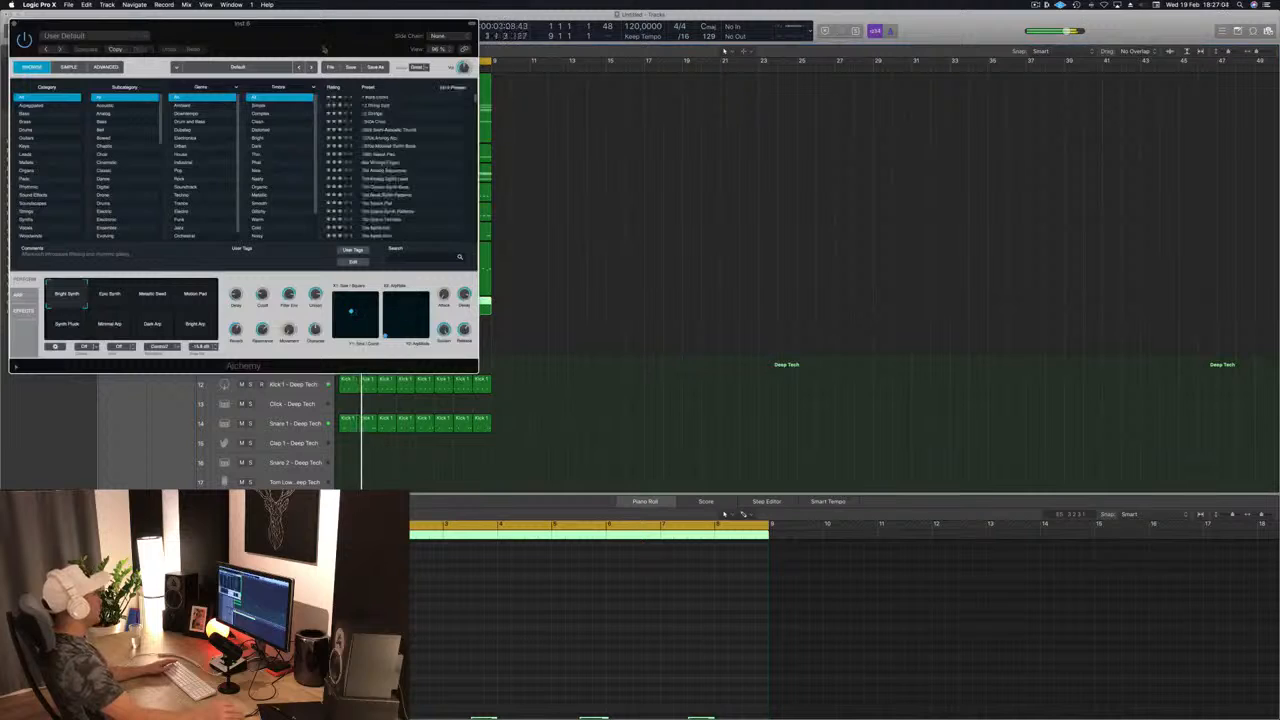
pyautogui.moveTo(331, 48); pyautogui.dragTo(809, 147)
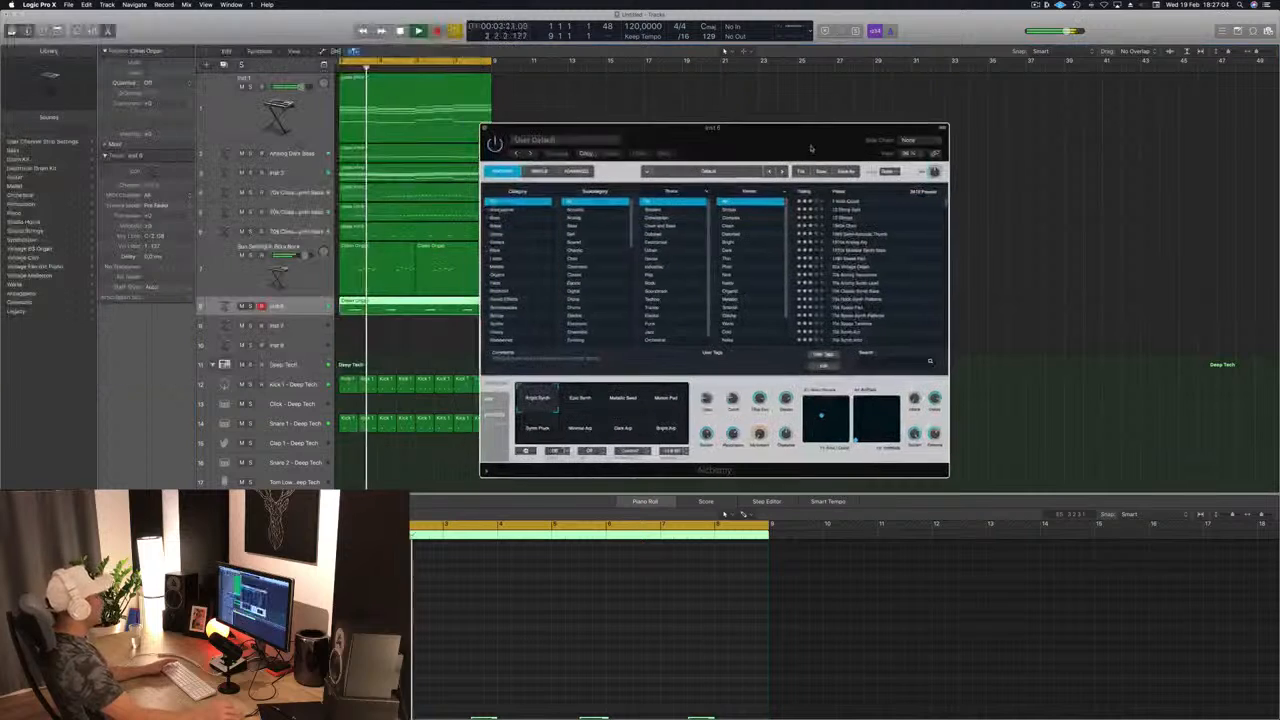
pyautogui.click(500, 308)
pyautogui.click(843, 250)
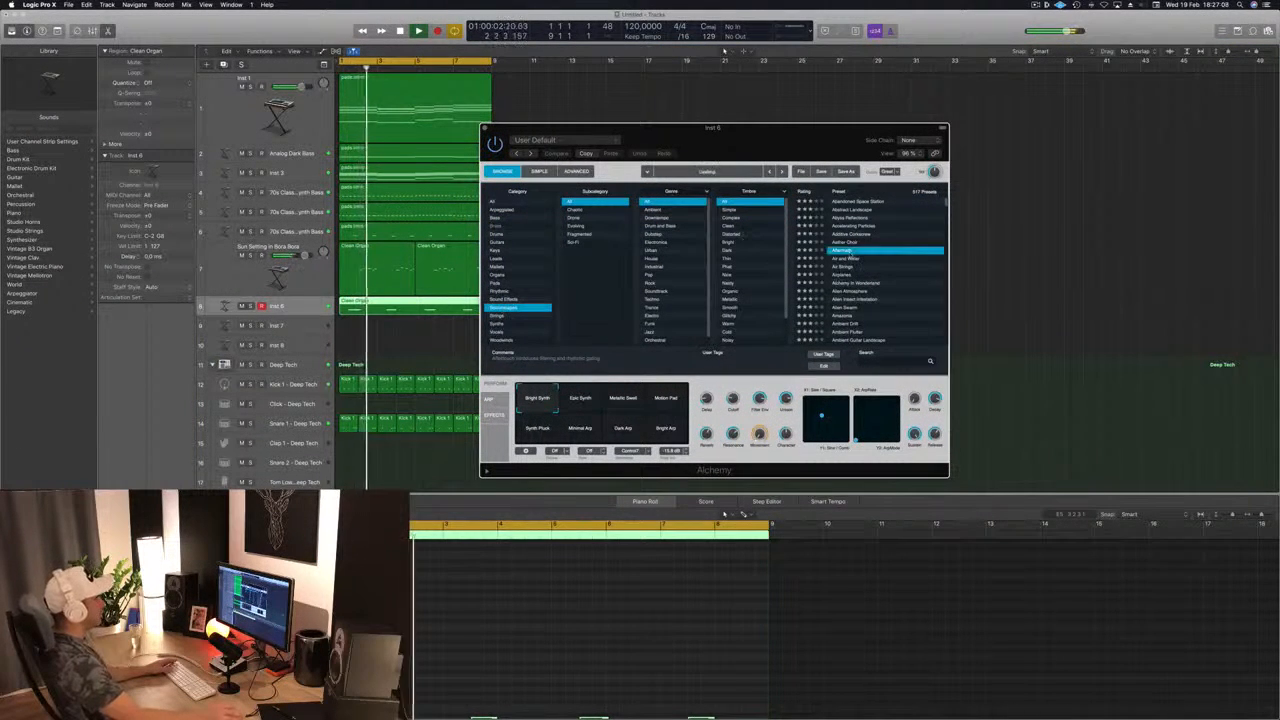
pyautogui.moveTo(737, 142); pyautogui.dragTo(852, 131)
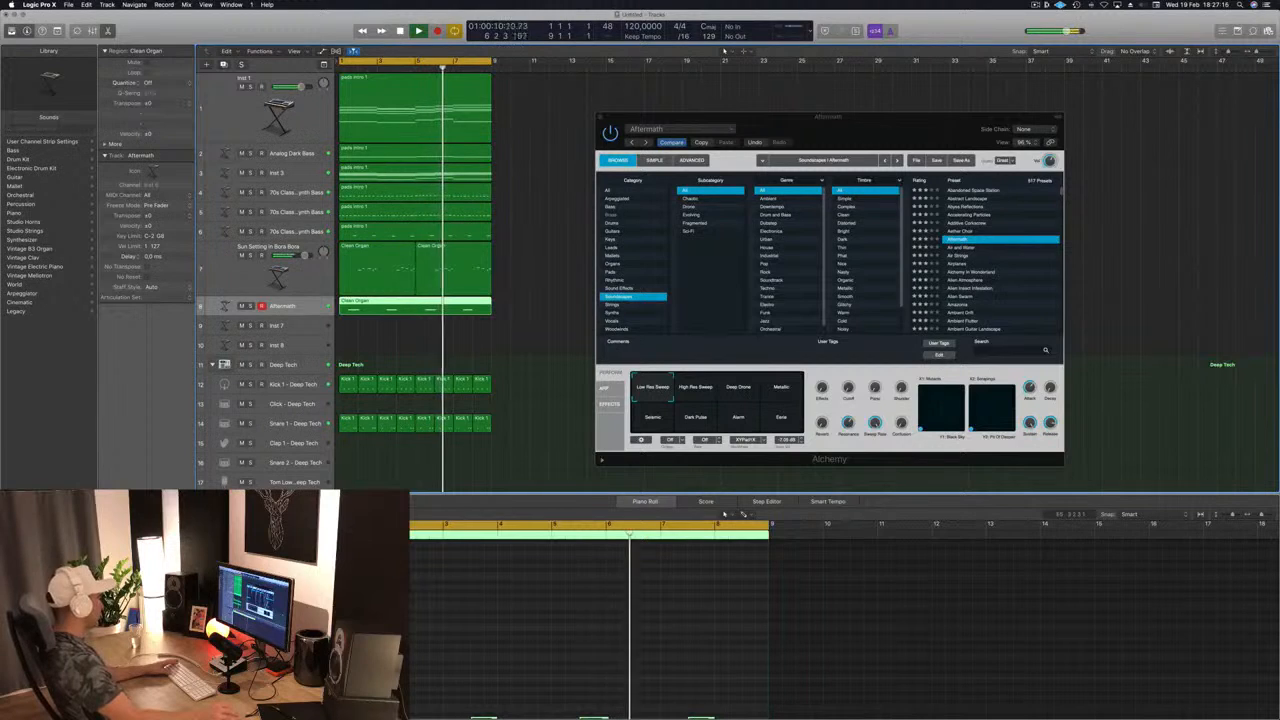
# Solo the Inst 6 part to audition Aftermath and the Airplanes preset from the loop start, and end the solo
pyautogui.press('Return')
pyautogui.press('s')
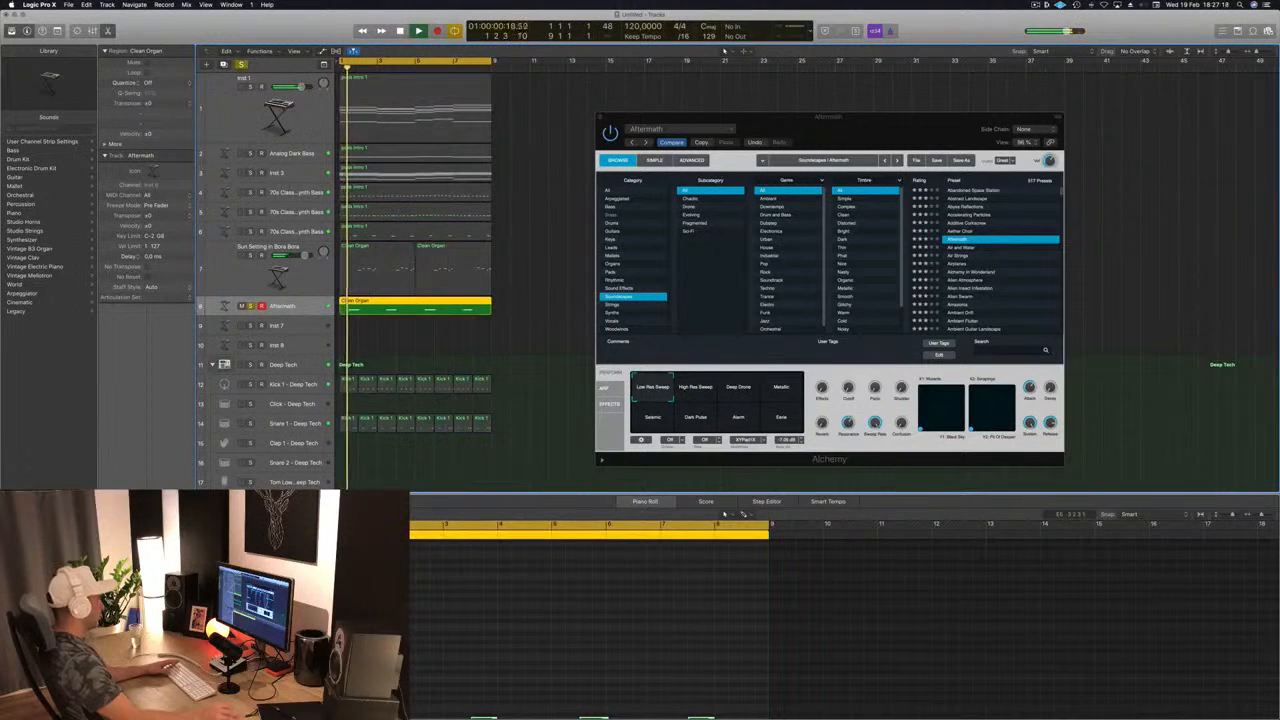
pyautogui.press('Return')
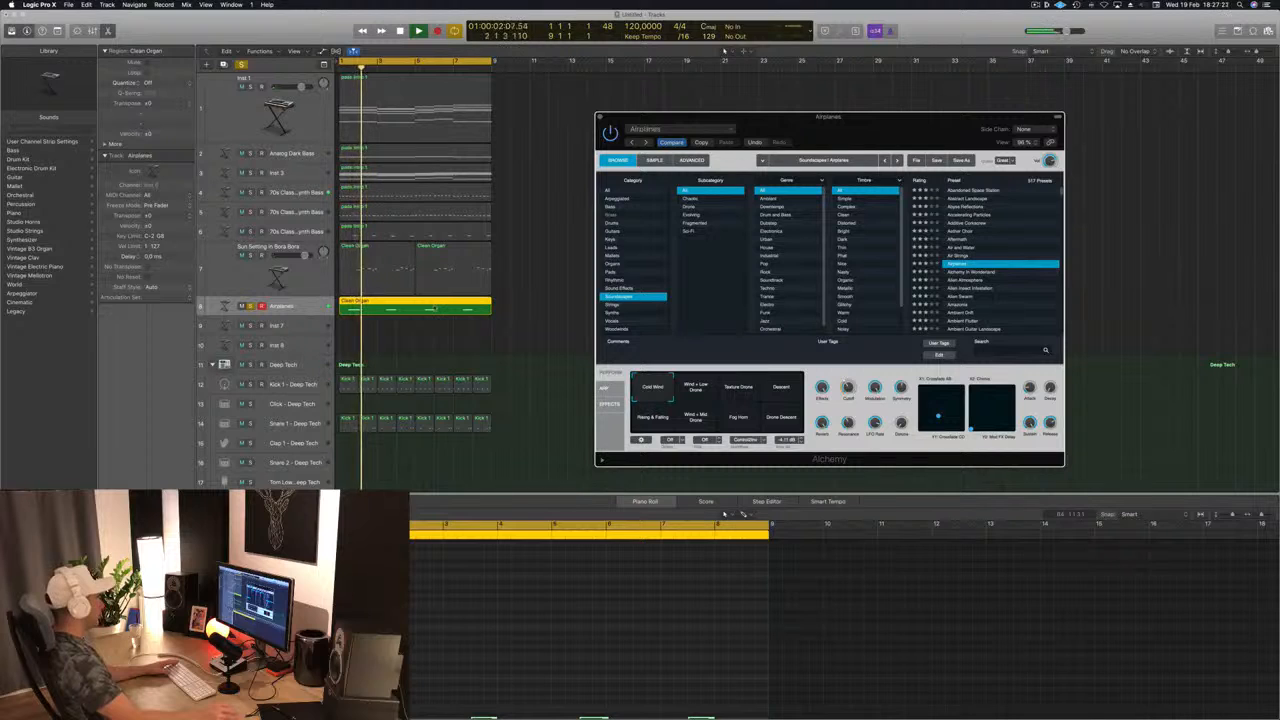
pyautogui.click(466, 647)
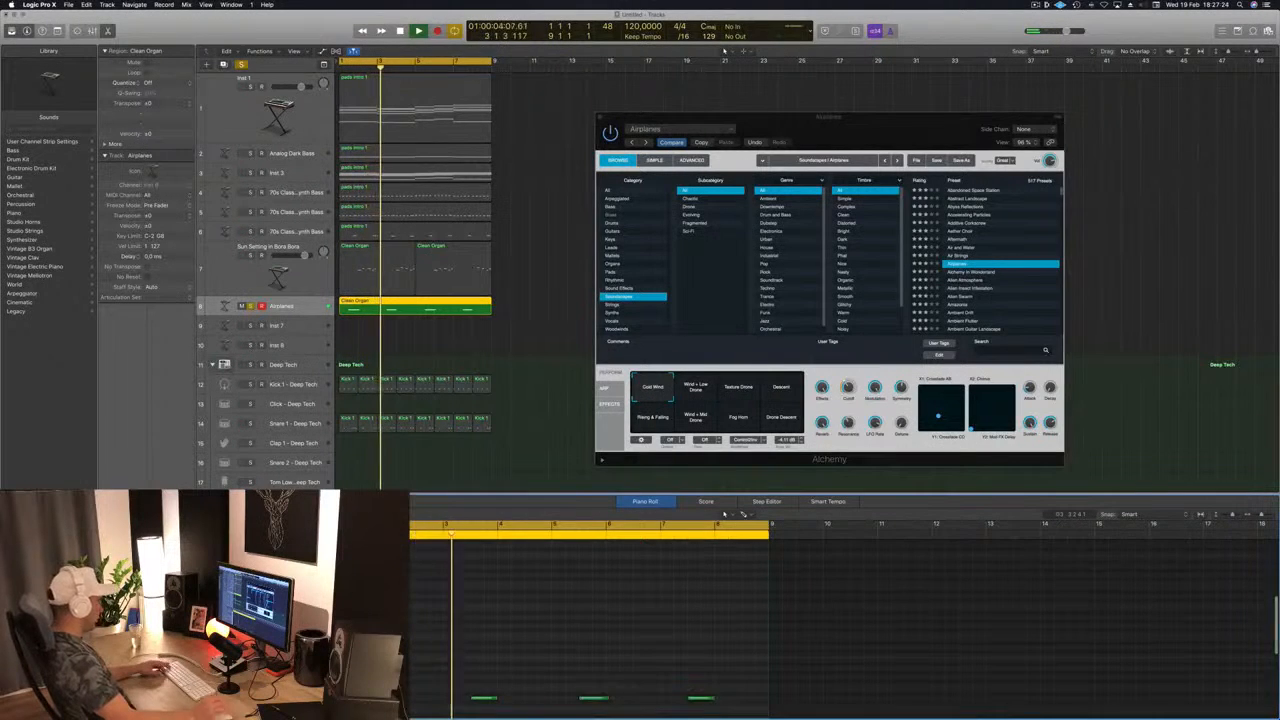
pyautogui.scroll(-2, 466, 647)
pyautogui.press('Return')
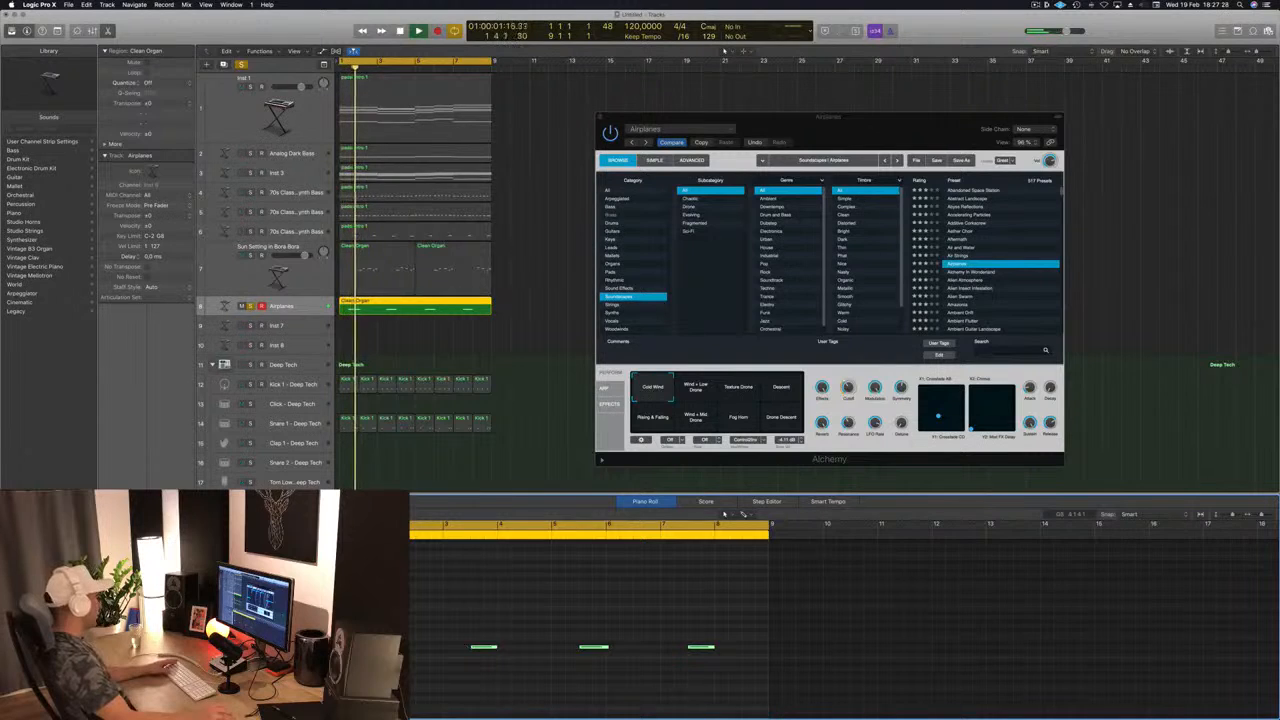
pyautogui.hotkey('ctrl', 's')
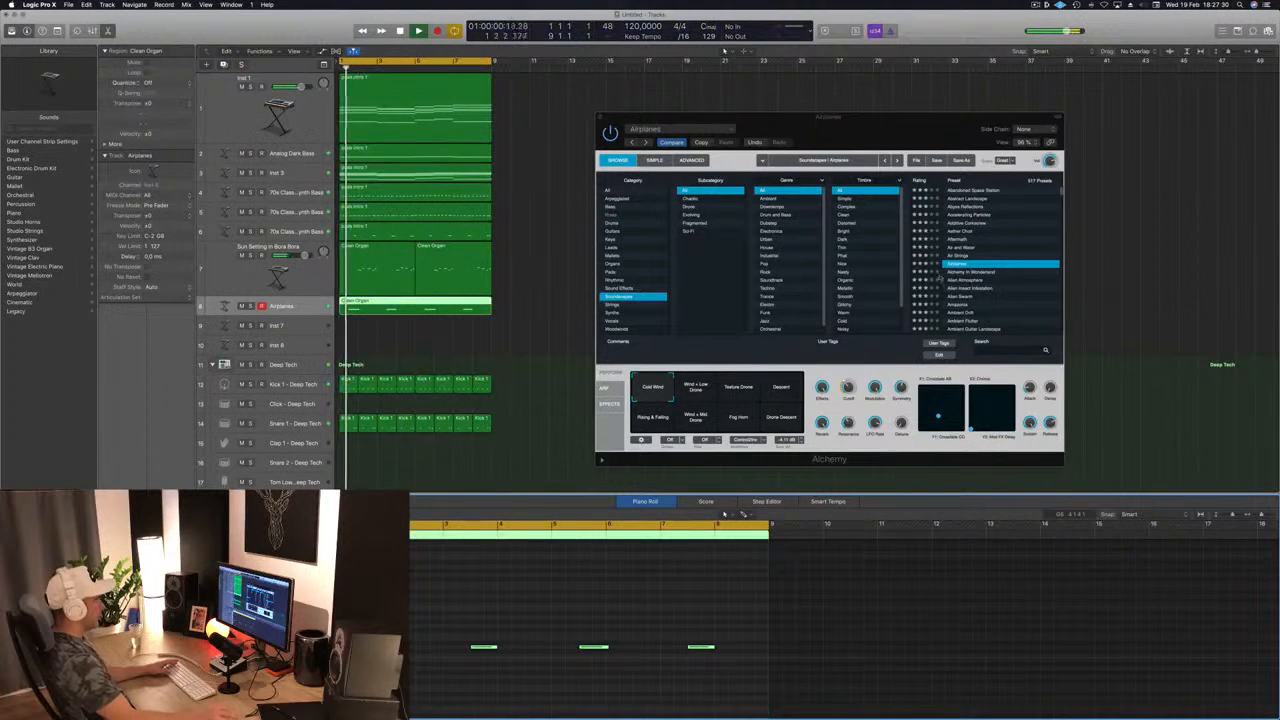
# Audition the Alien Swarm soundscape preset with the full loop and switch to Ambient Drift
pyautogui.click(963, 297)
pyautogui.moveTo(927, 127); pyautogui.dragTo(889, 100)
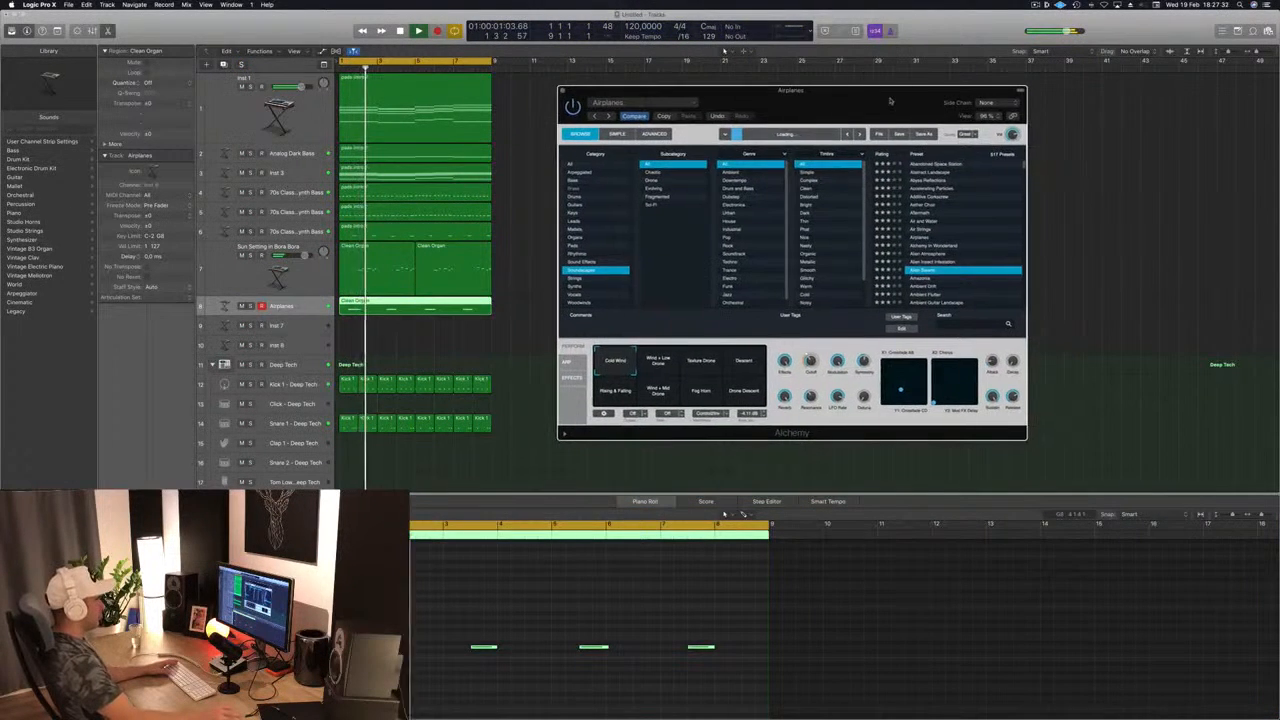
pyautogui.scroll(-3, 932, 225)
pyautogui.click(928, 254)
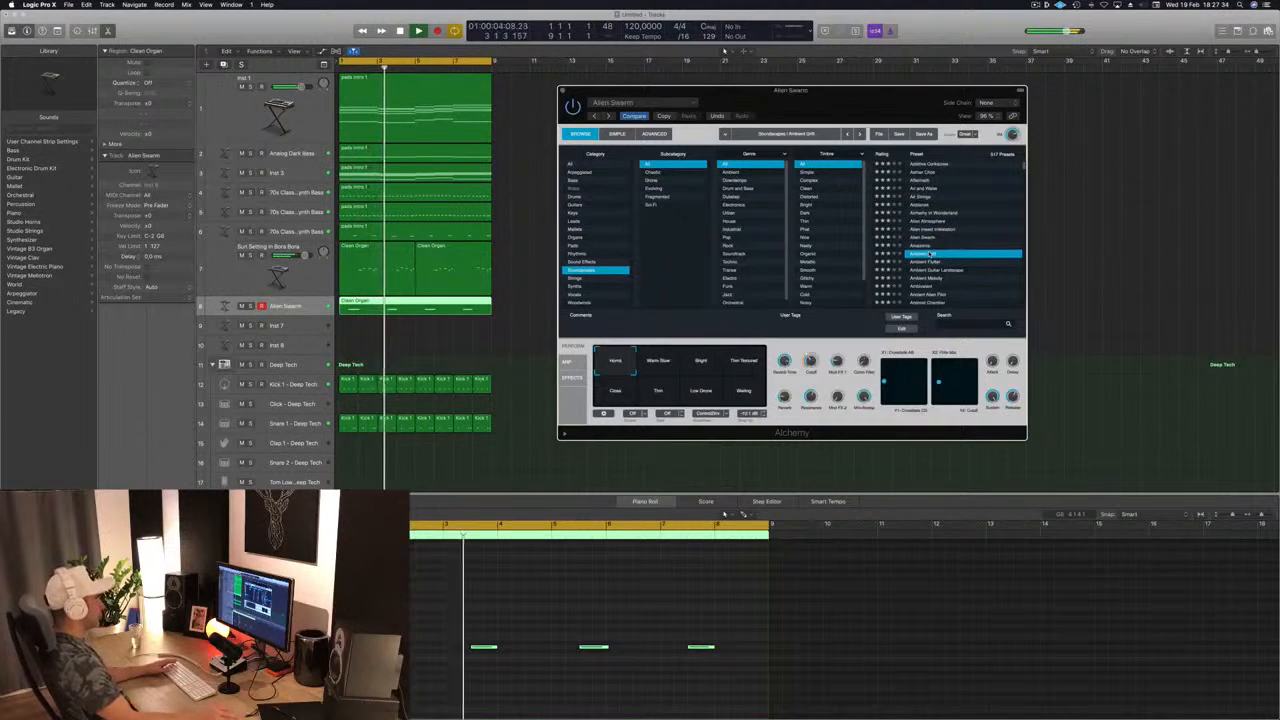
# Audition the Ambient Drift, Ambivalent and Angry Microbes soundscape presets on the sparse layered part while the loop plays
pyautogui.click(560, 604)
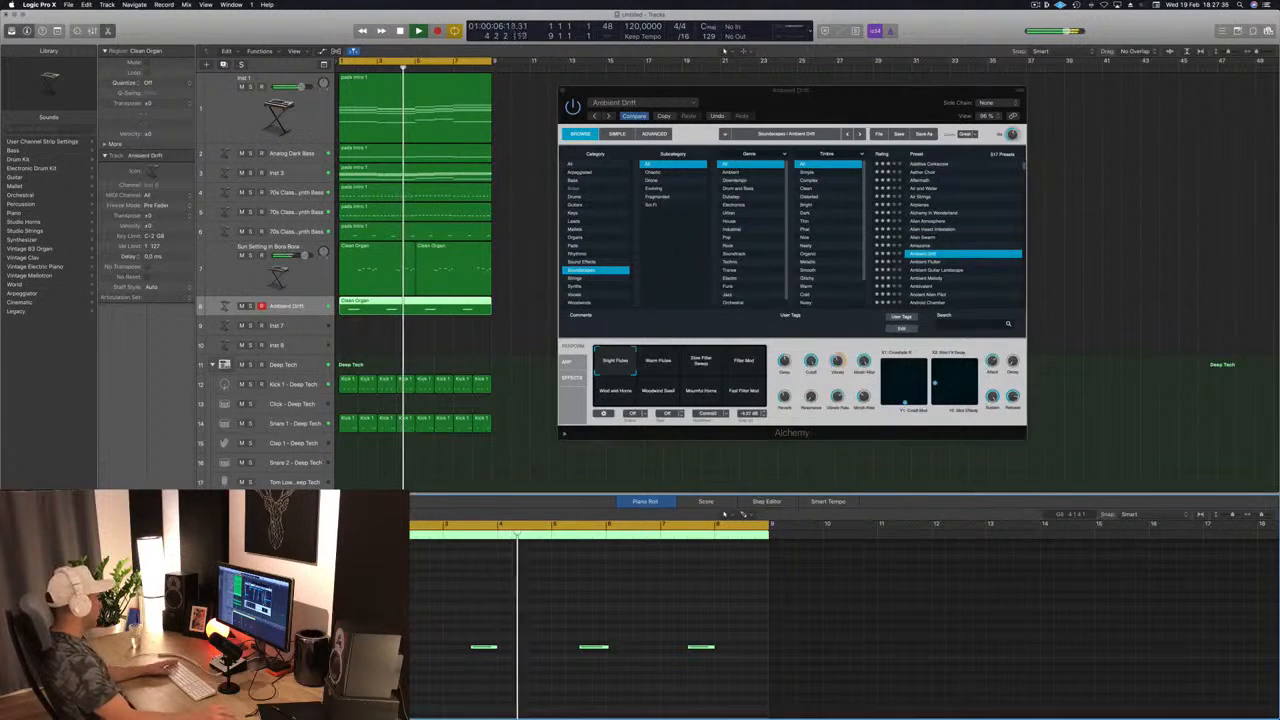
pyautogui.click(659, 213)
pyautogui.moveTo(790, 90); pyautogui.dragTo(919, 113)
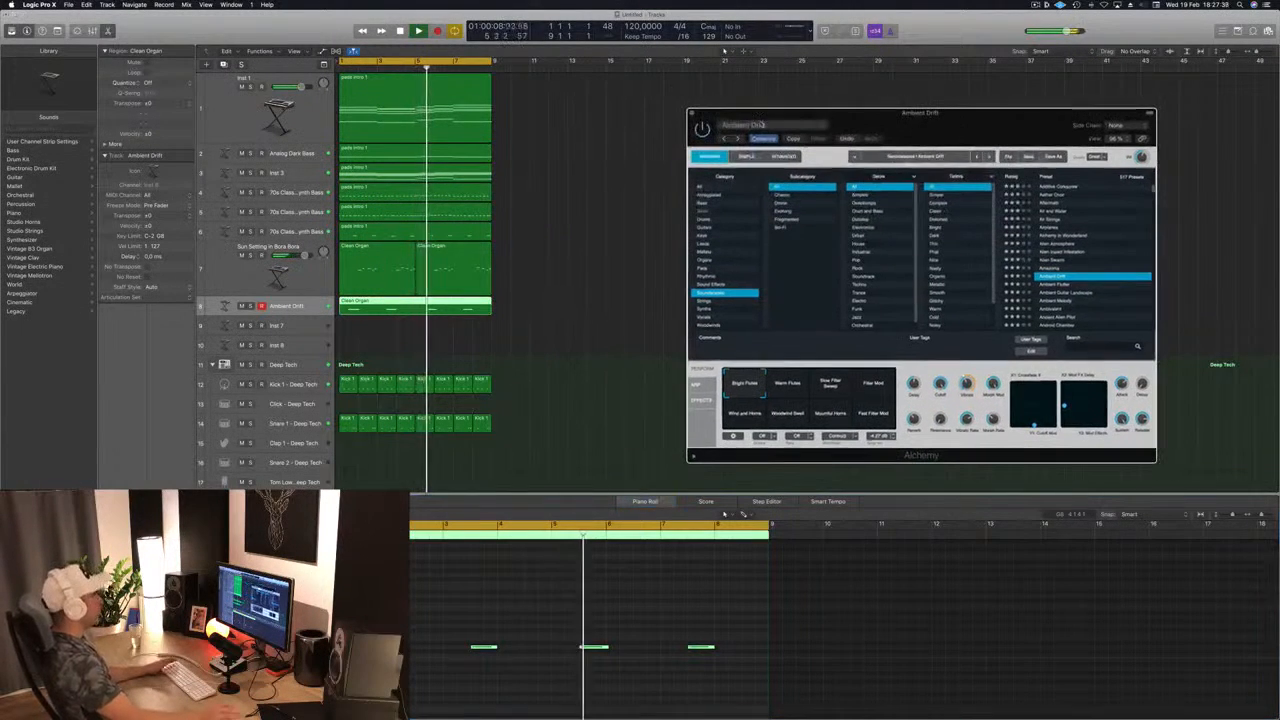
pyautogui.click(1048, 310)
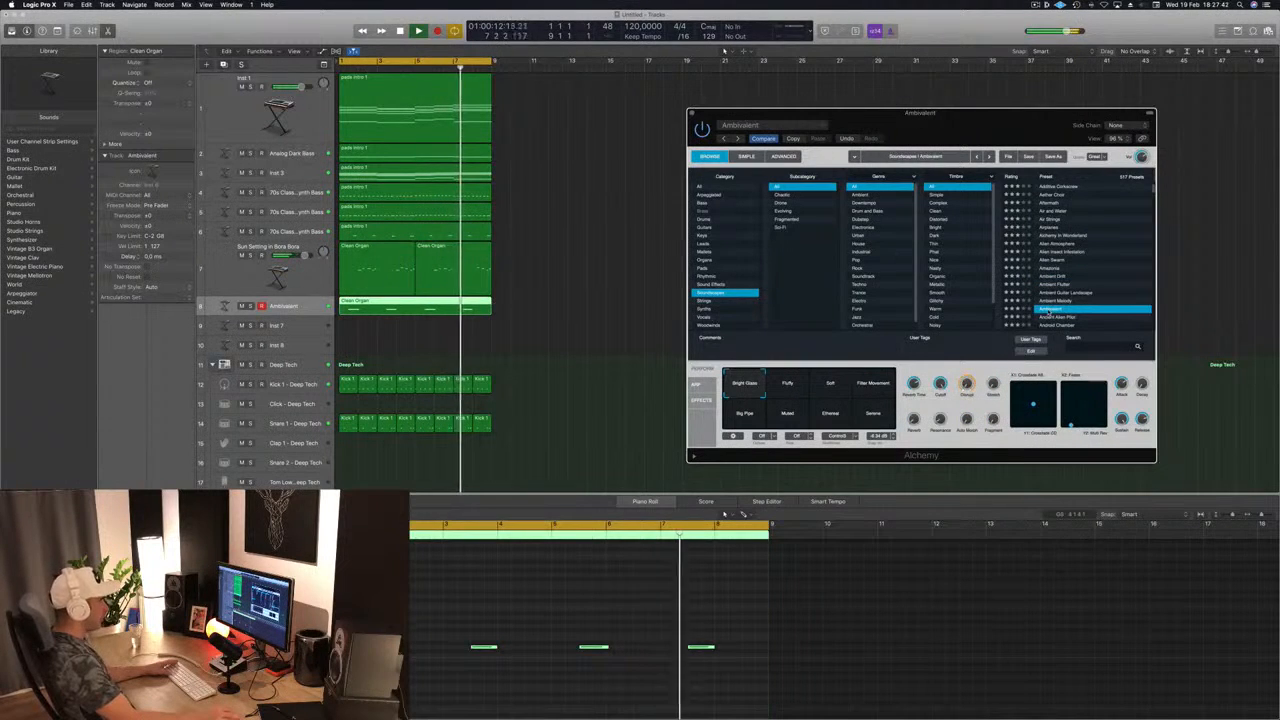
pyautogui.scroll(-2, 1065, 308)
pyautogui.click(1073, 298)
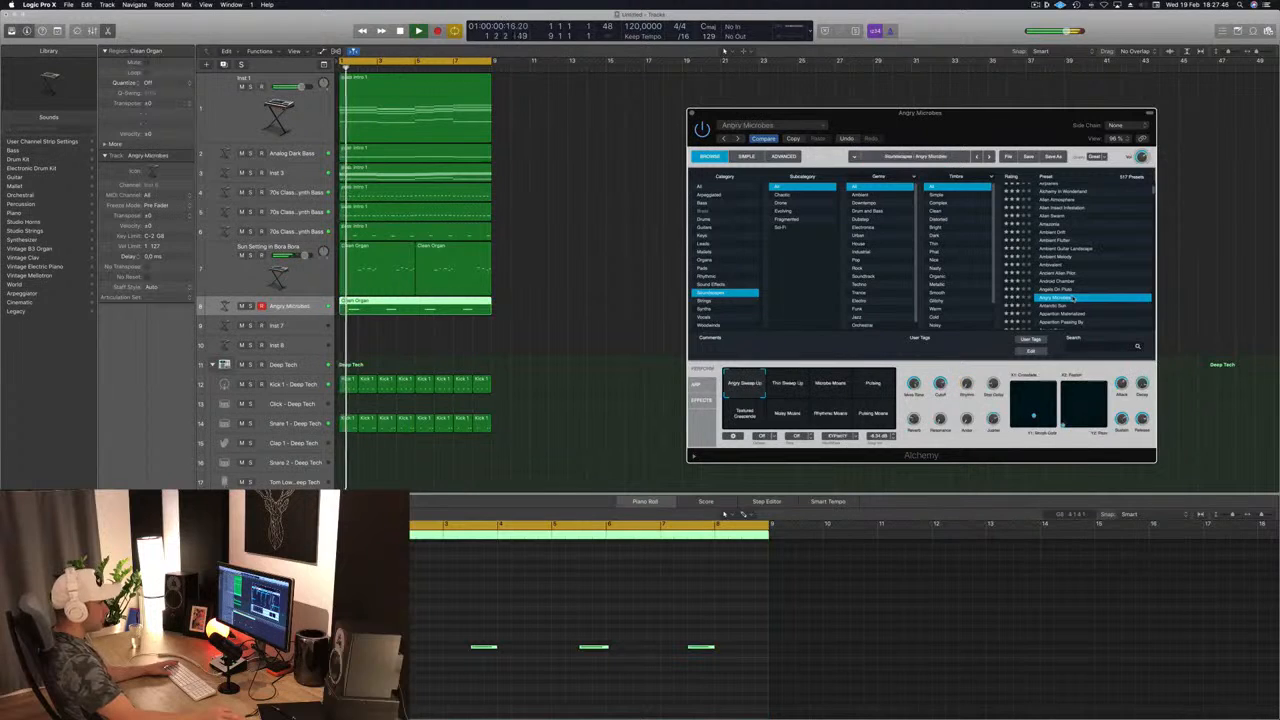
# Load the Antarctic Sun preset and audition its Odd Atmos, Vocal Glow and Squeaks variations with the loop
pyautogui.scroll(-1, 1099, 291)
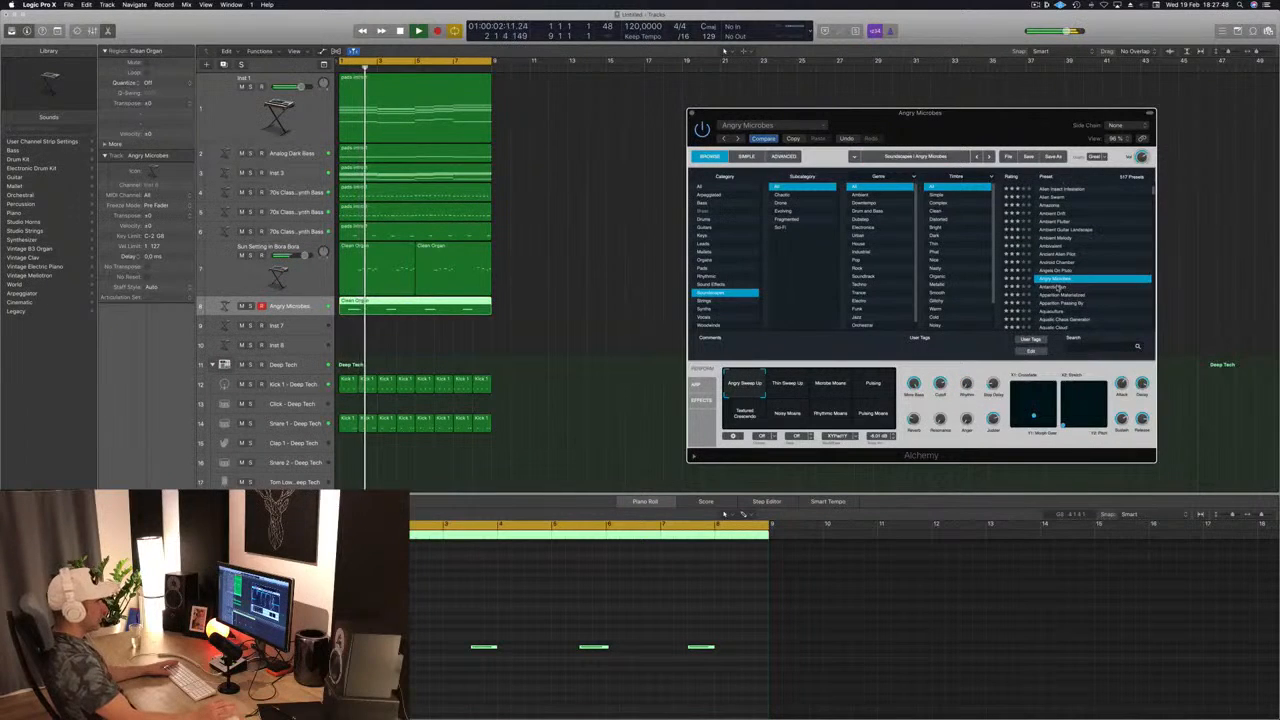
pyautogui.click(1057, 287)
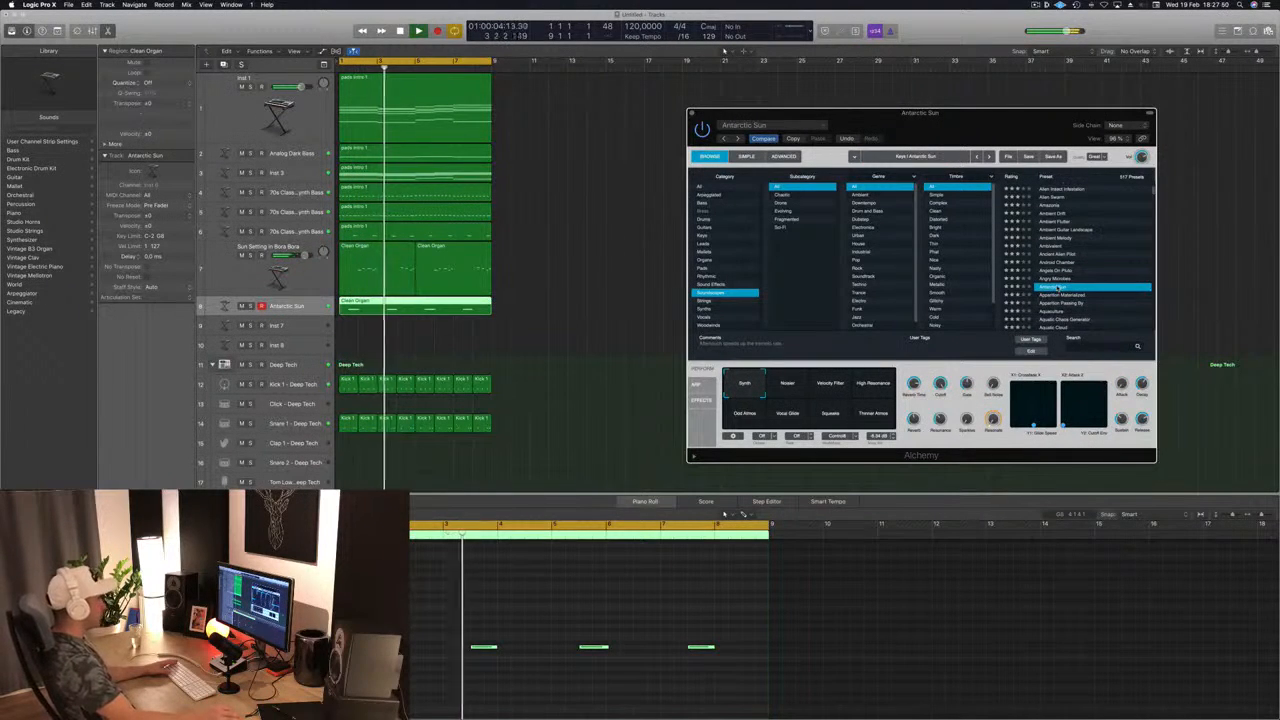
pyautogui.scroll(-2, 1065, 288)
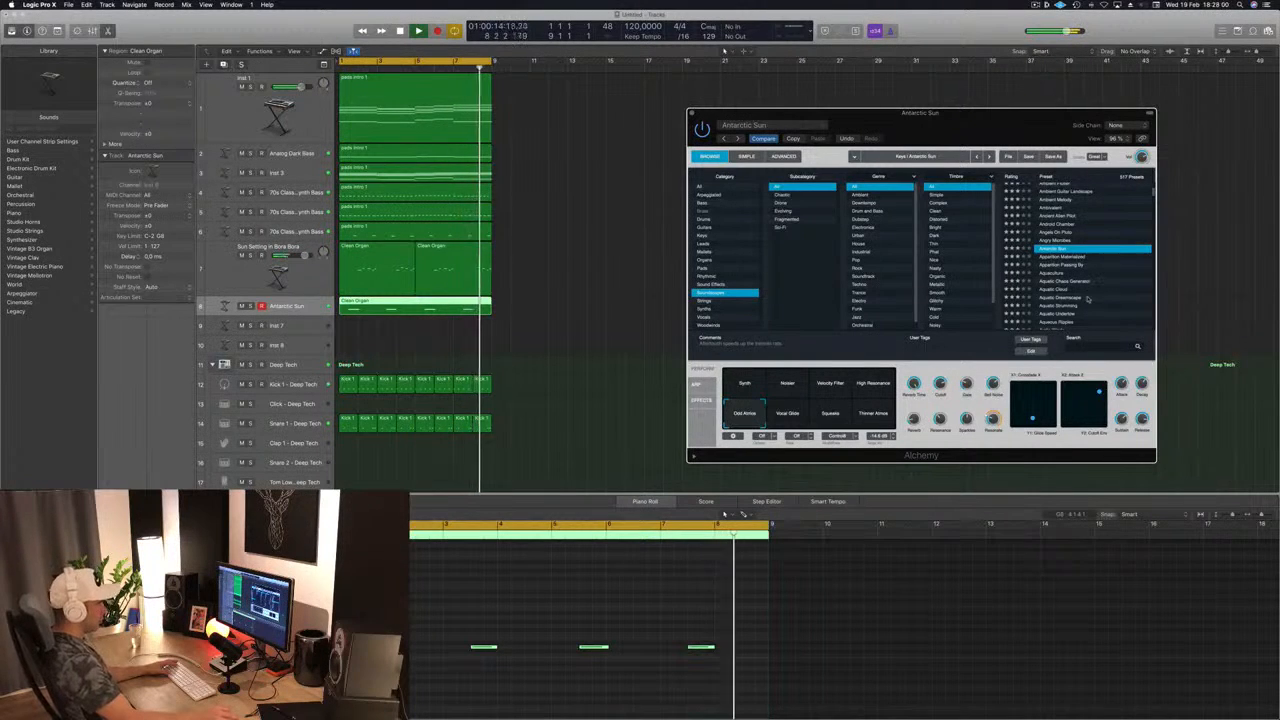
pyautogui.click(792, 410)
pyautogui.press('Return')
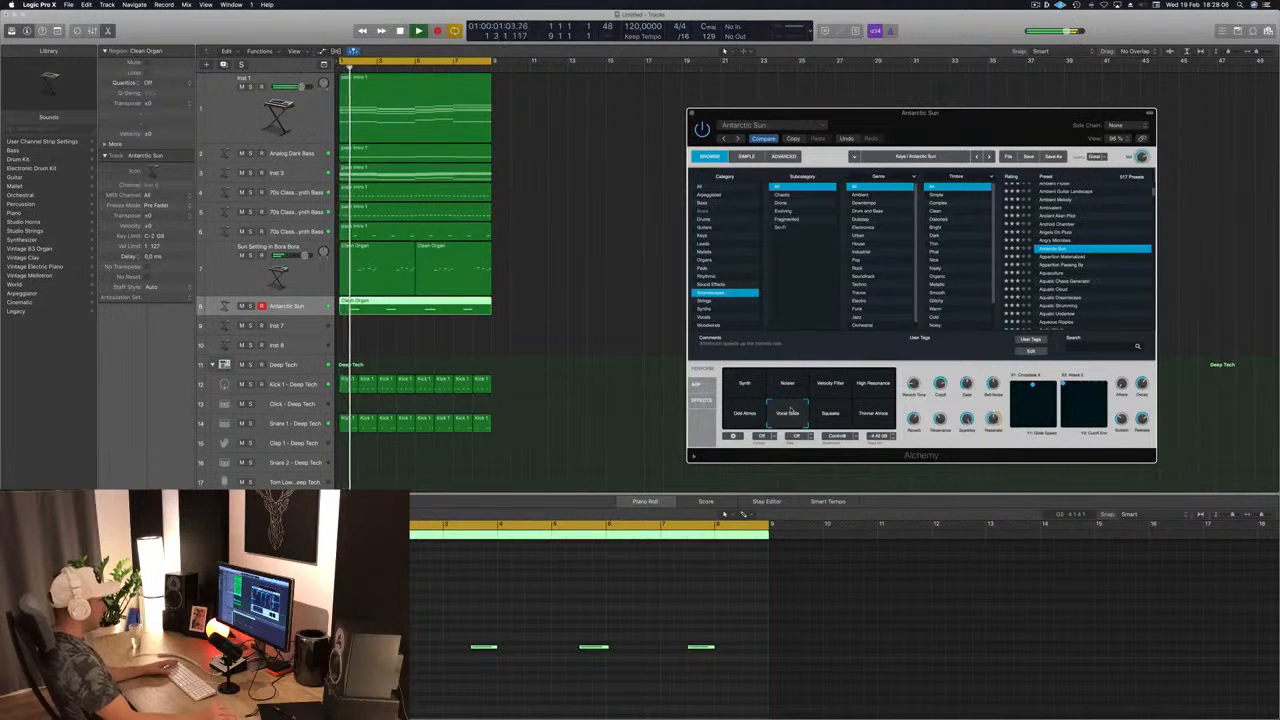
pyautogui.click(836, 414)
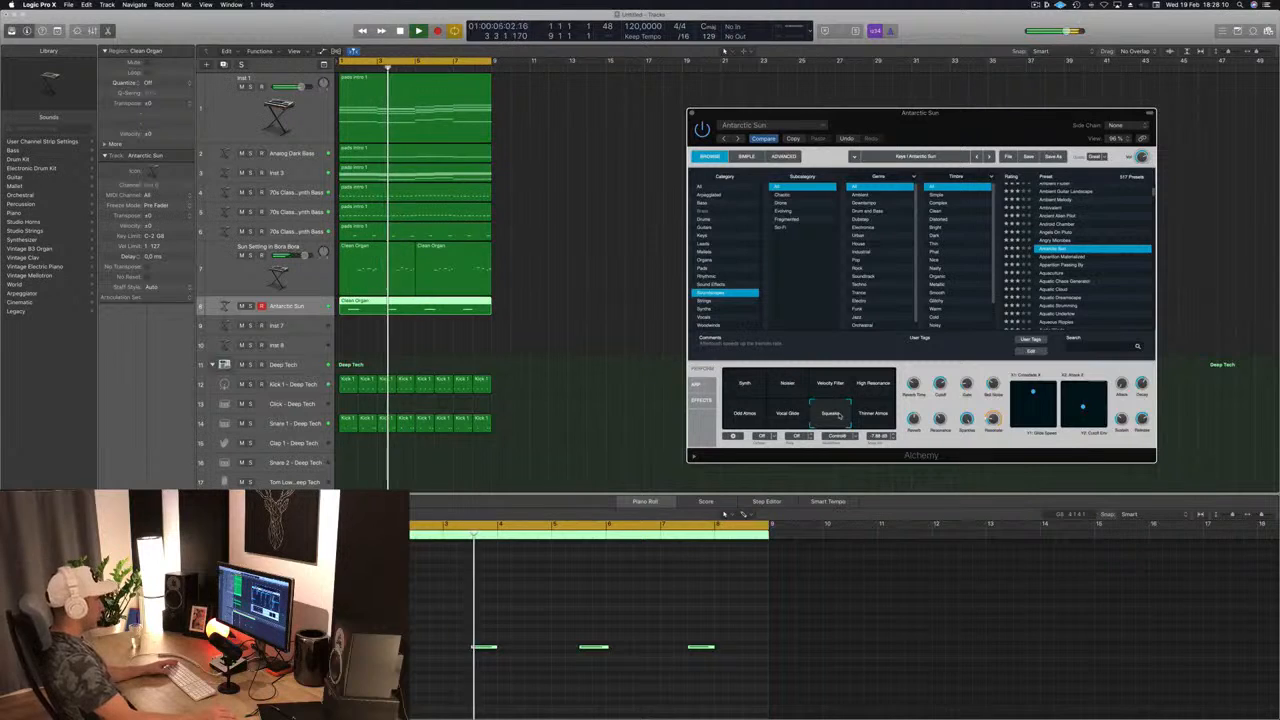
# Try the Apparition Passing By, Aquatic Chaos Generator and Benevolence presets, including Benevolence's Bright Wash and Metal Noise Swell variations
pyautogui.click(1045, 266)
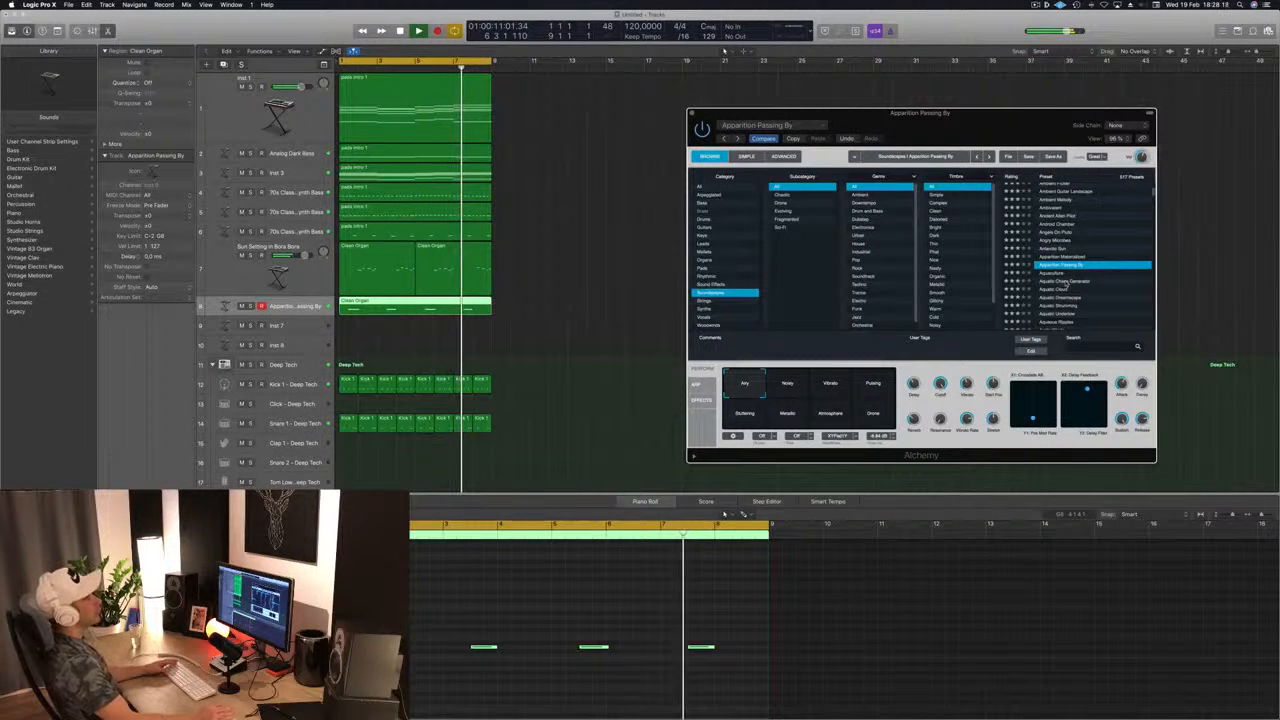
pyautogui.click(1066, 282)
pyautogui.scroll(-3, 1100, 287)
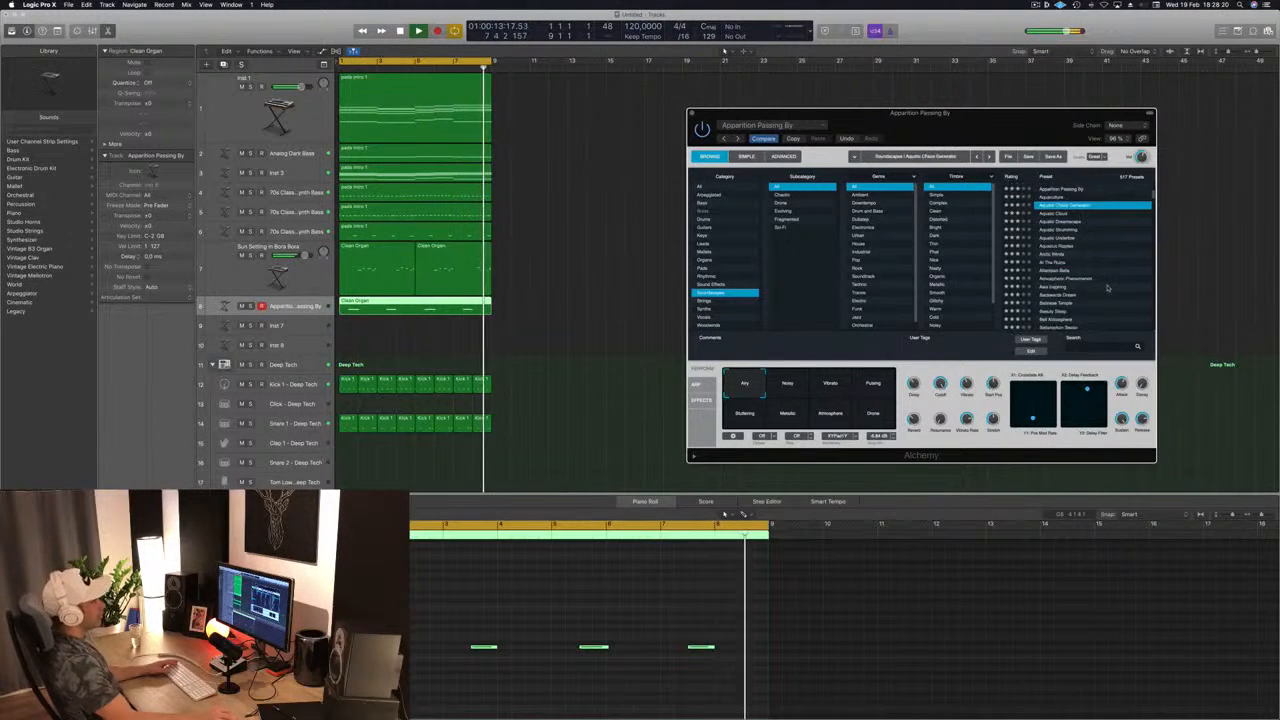
pyautogui.click(1046, 292)
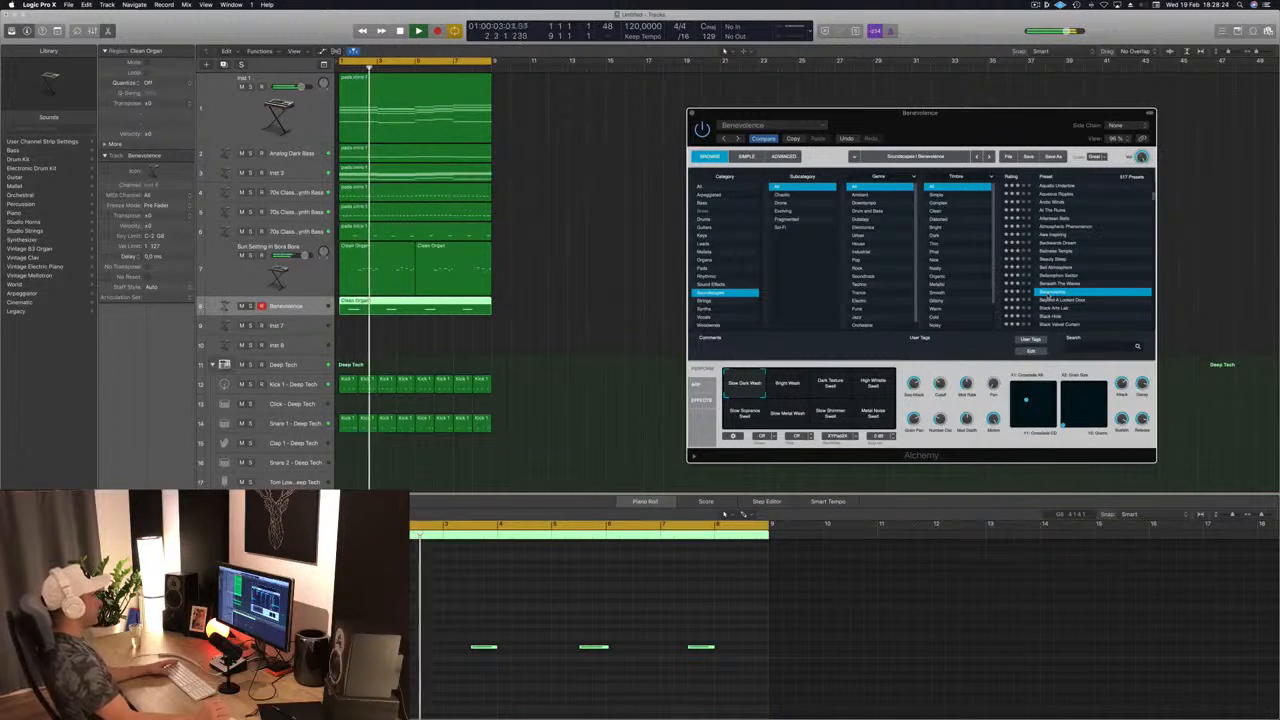
pyautogui.press('space')
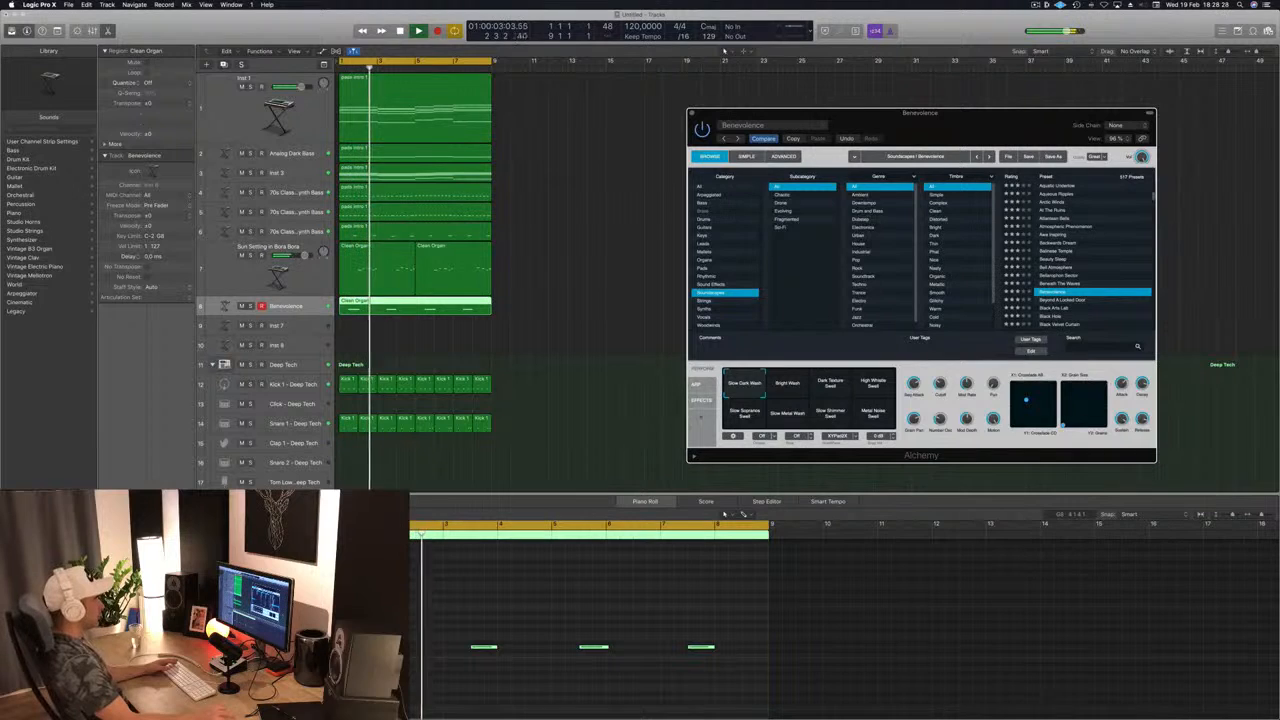
pyautogui.click(788, 384)
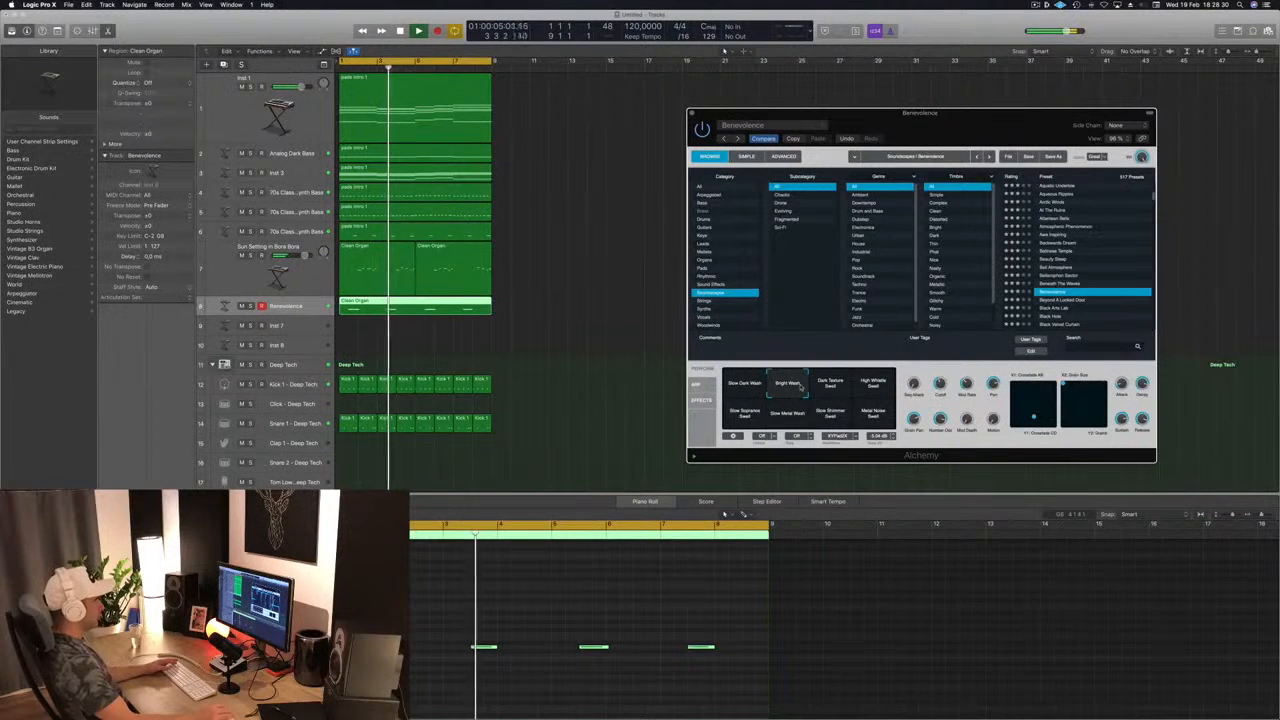
pyautogui.click(877, 411)
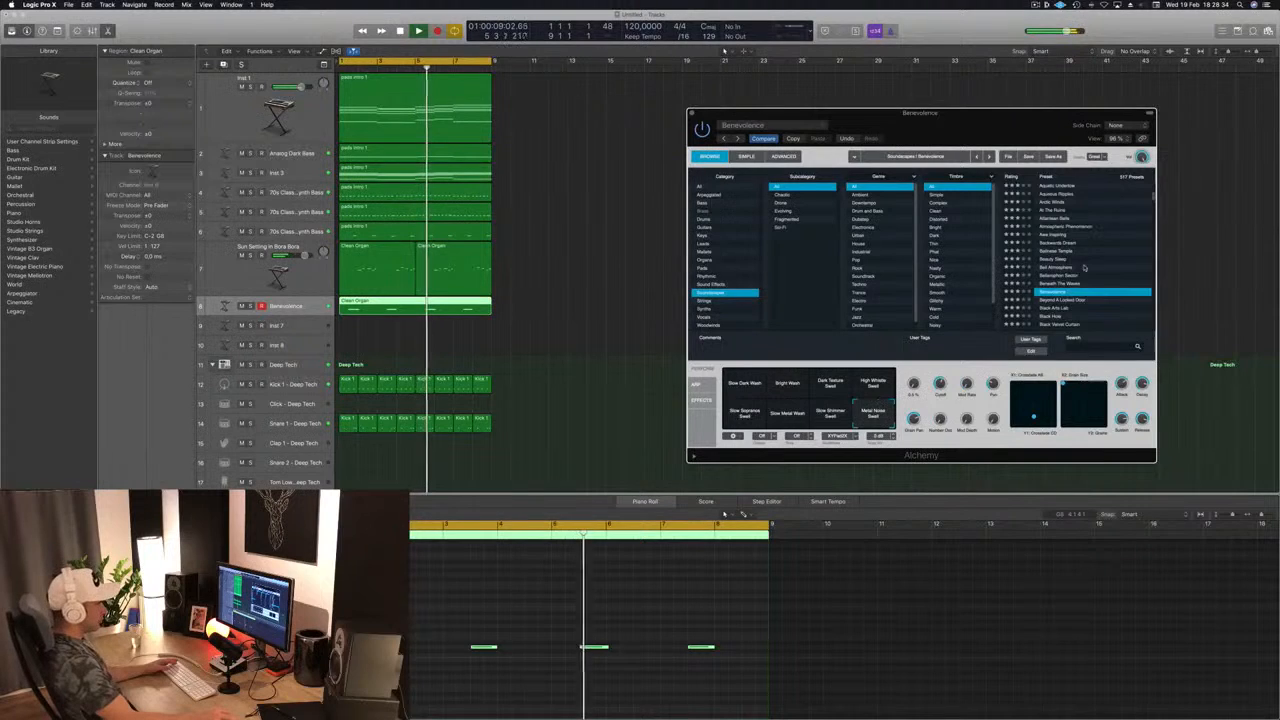
# Load the Black Arts Lab preset, compare its performance variations during playback and choose Pitched Pressure
pyautogui.scroll(-2, 1083, 267)
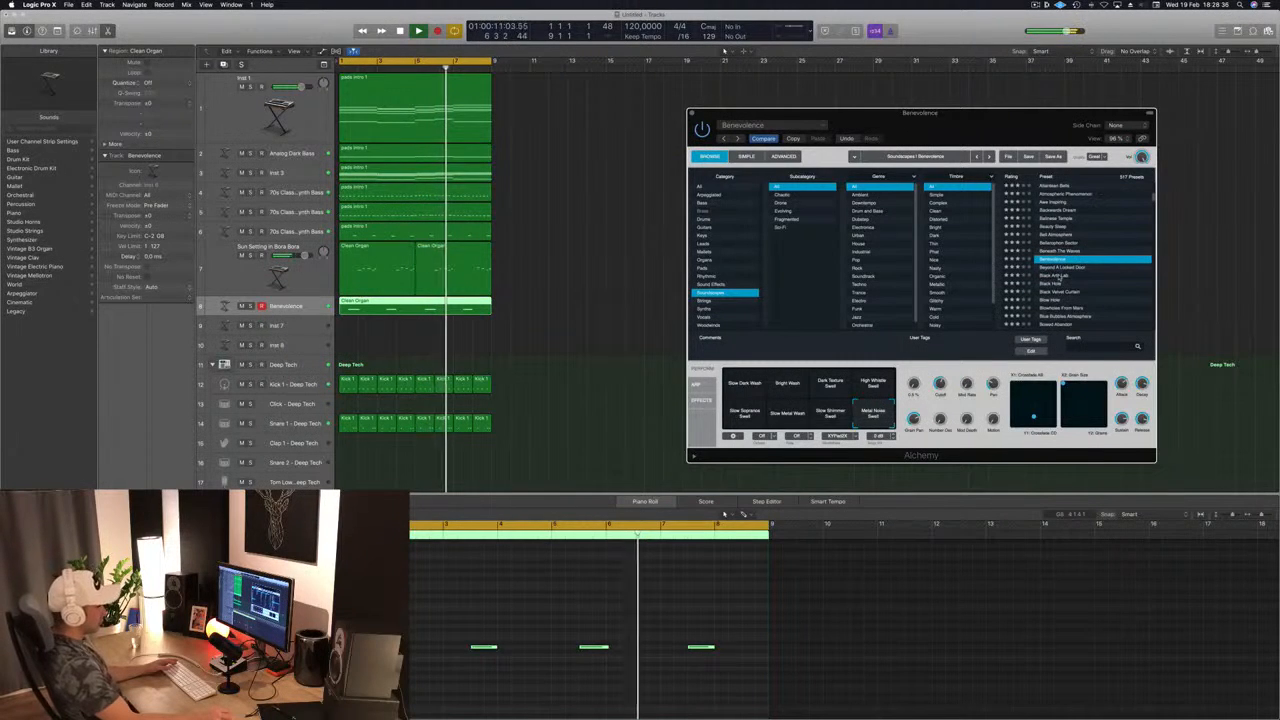
pyautogui.click(1058, 276)
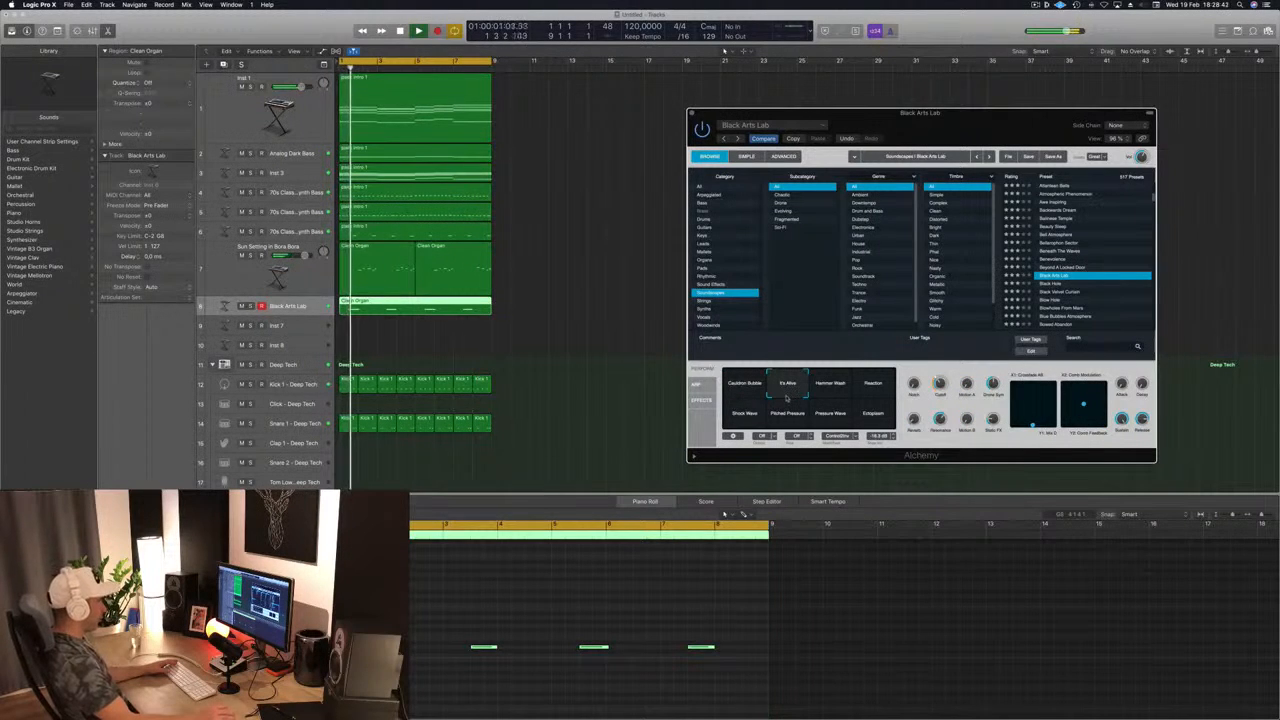
pyautogui.click(828, 384)
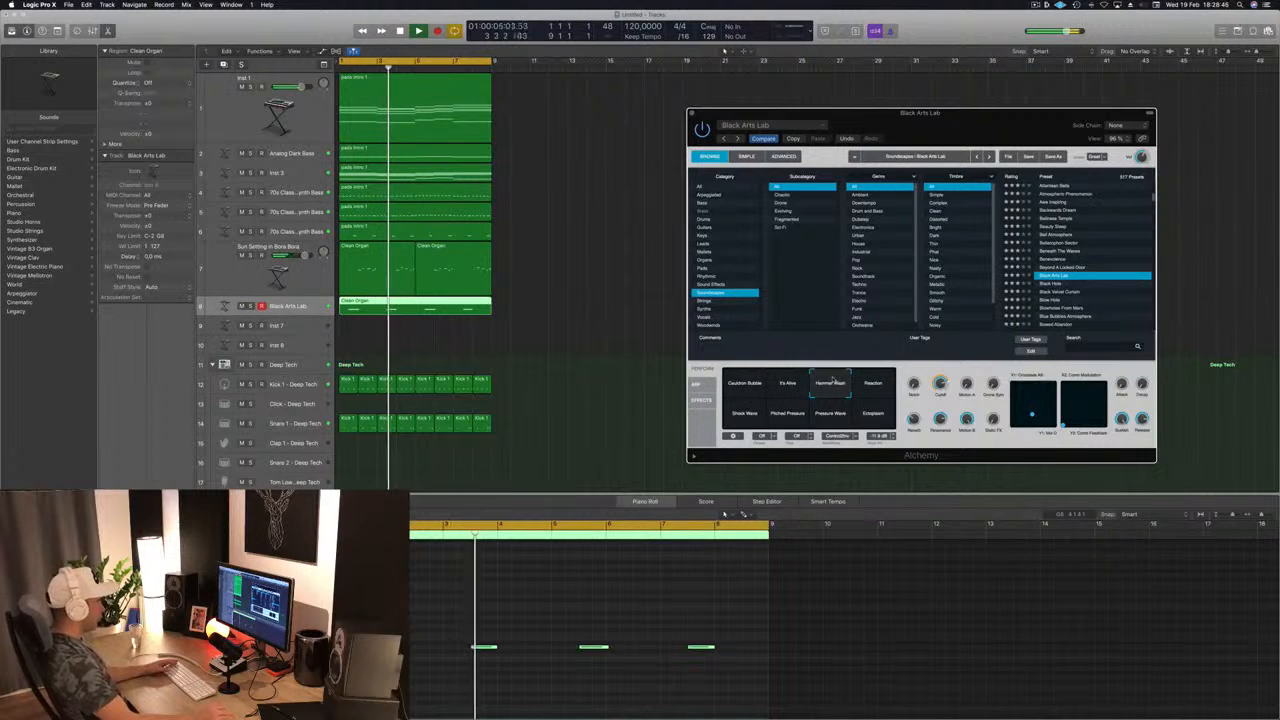
pyautogui.click(869, 389)
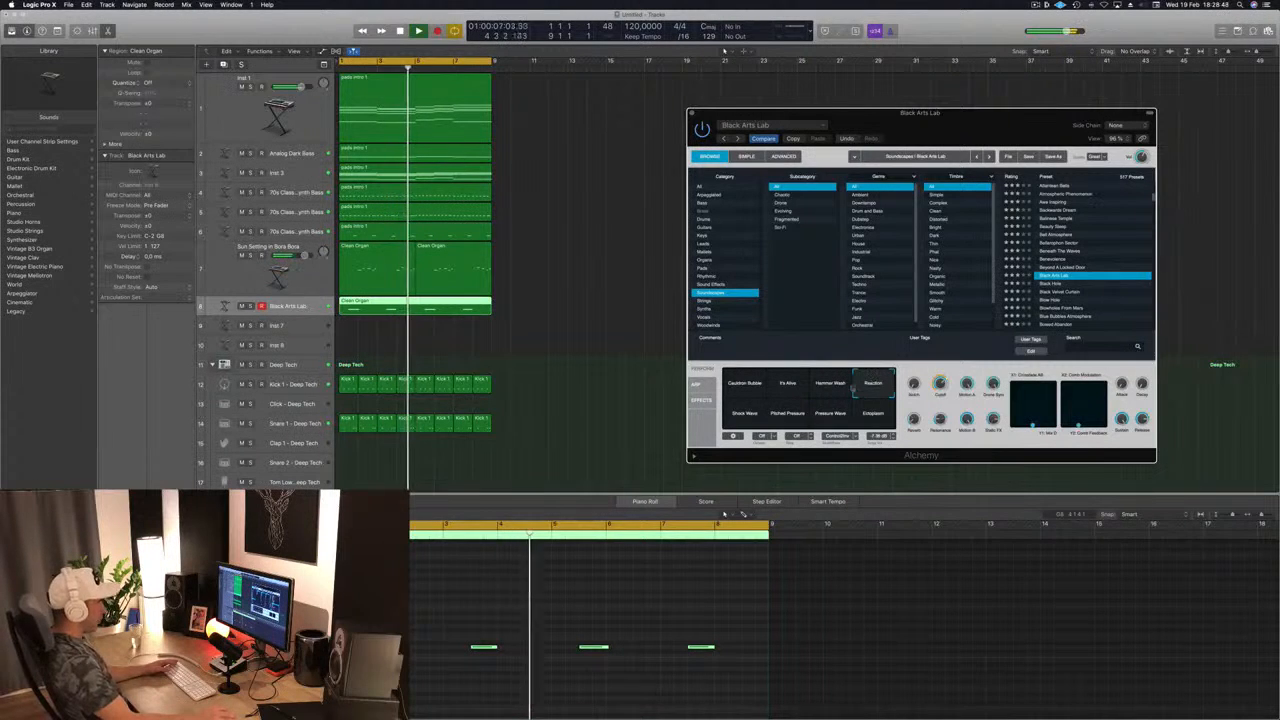
pyautogui.click(788, 416)
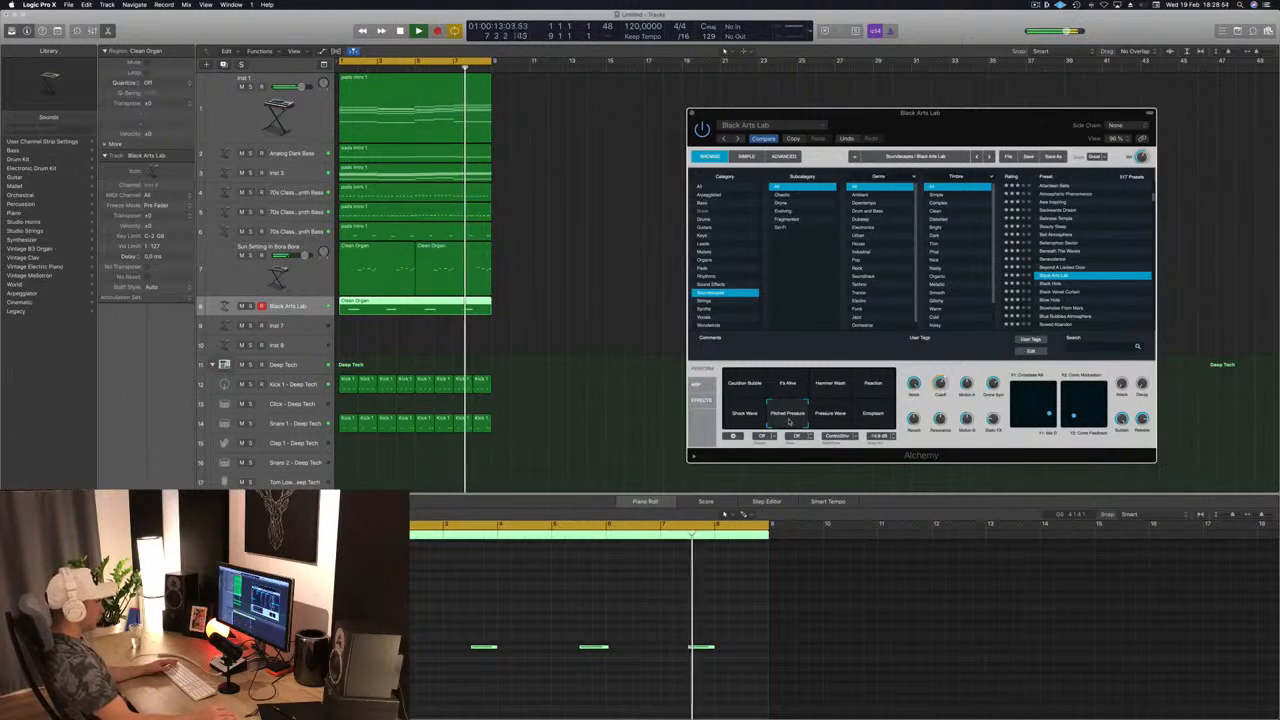
pyautogui.click(838, 421)
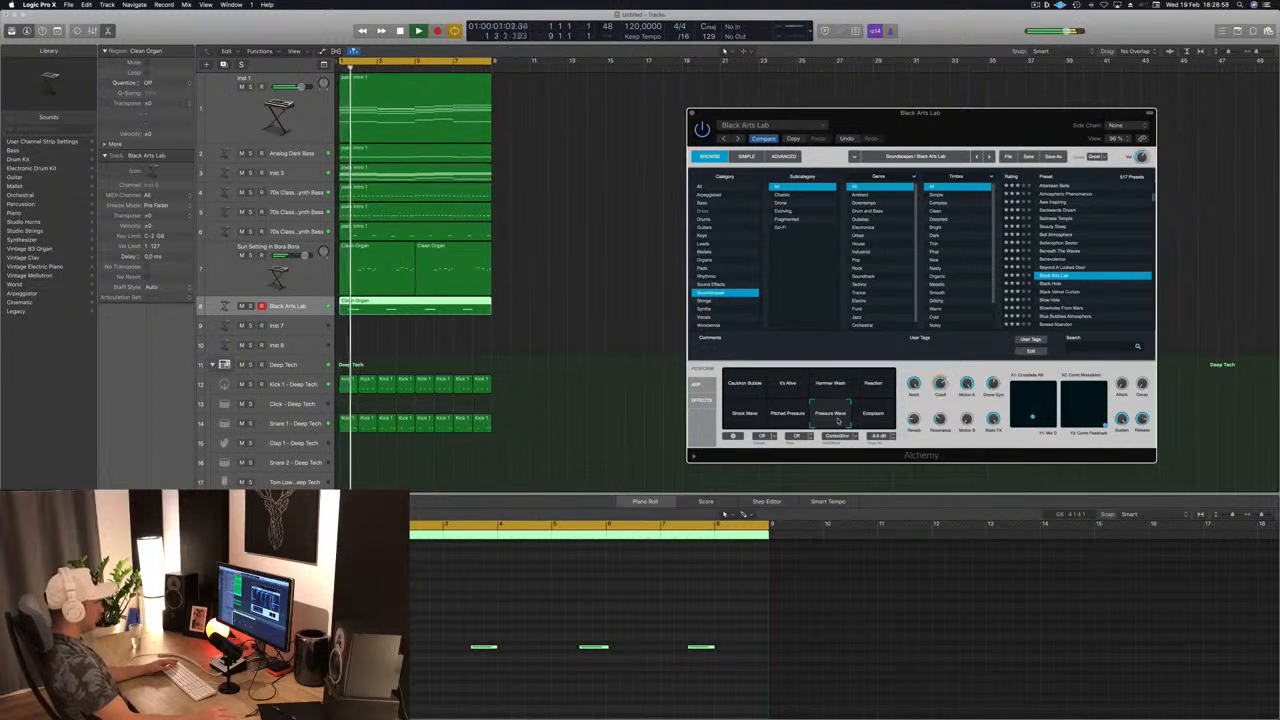
pyautogui.click(797, 420)
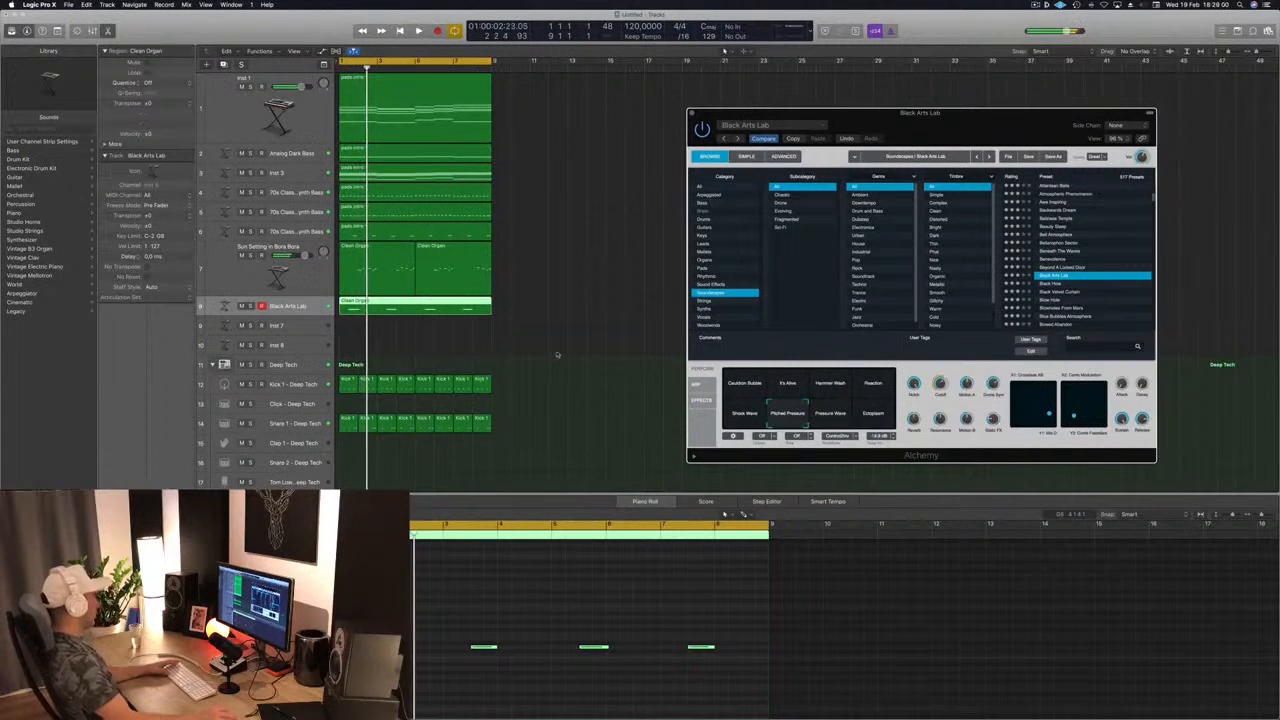
# Play the loop with the Black Arts Lab sound and close the Alchemy window
pyautogui.click(862, 590)
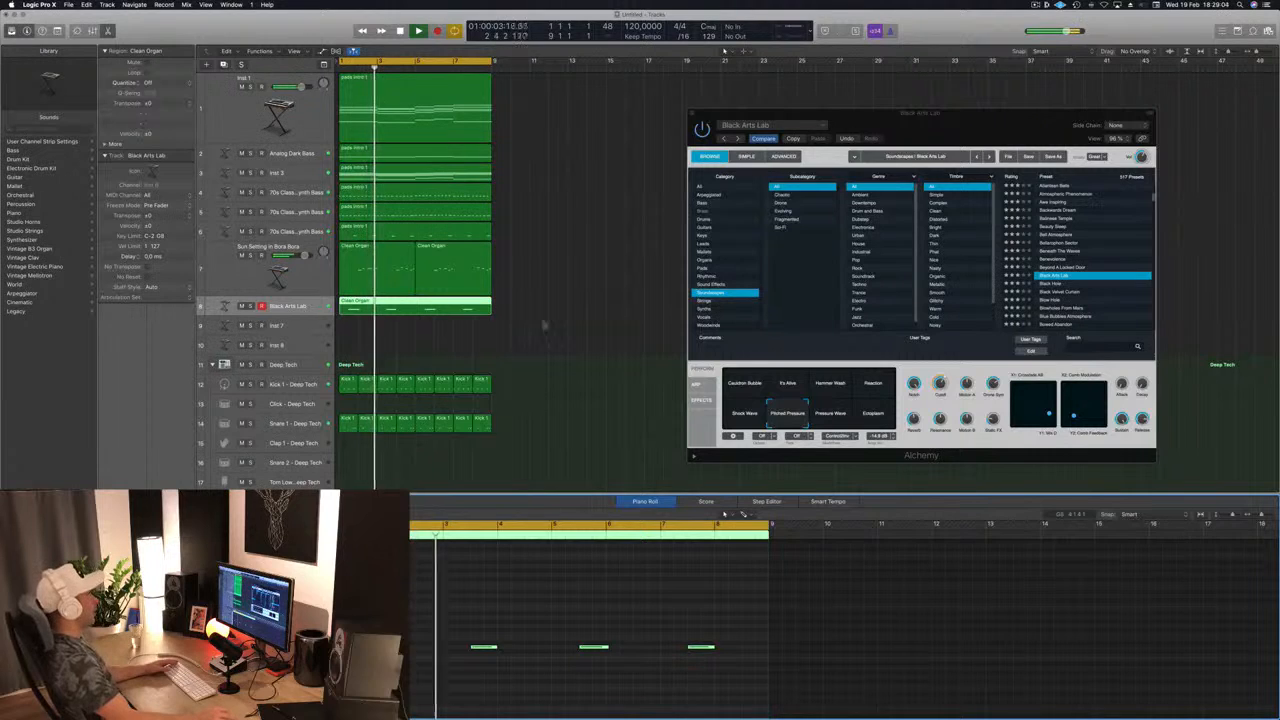
pyautogui.moveTo(920, 113); pyautogui.dragTo(822, 126)
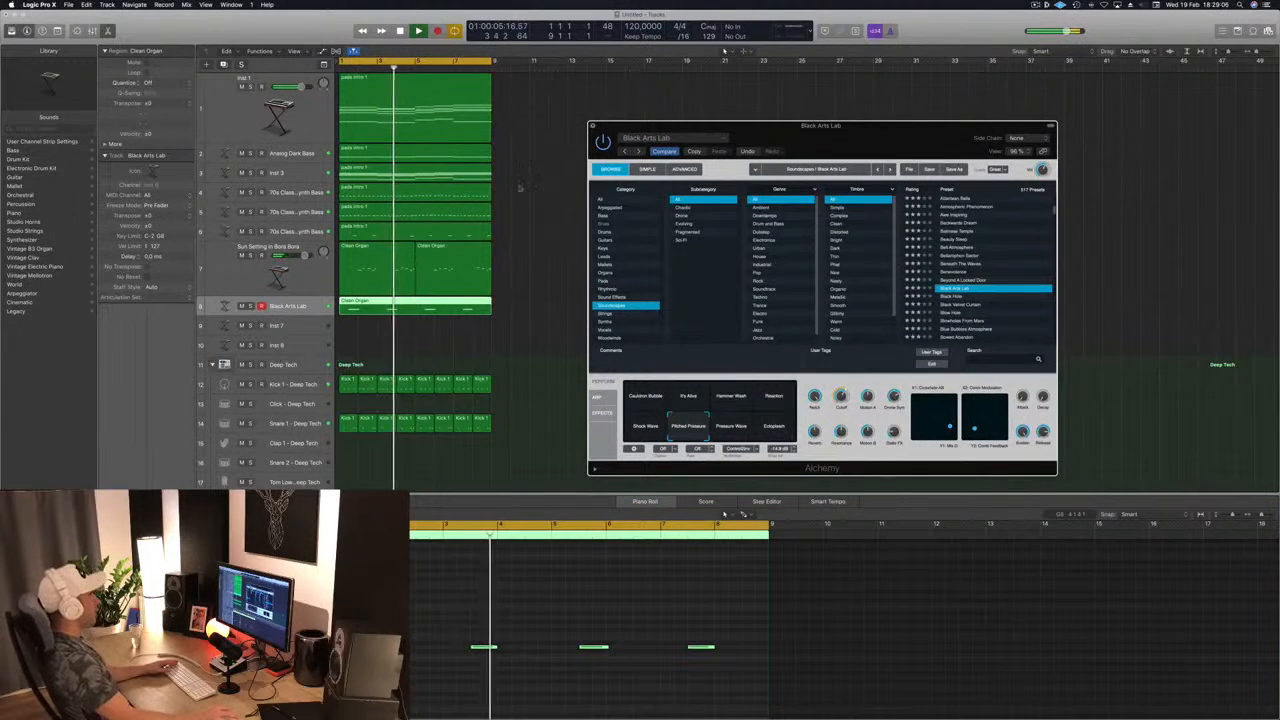
pyautogui.click(592, 127)
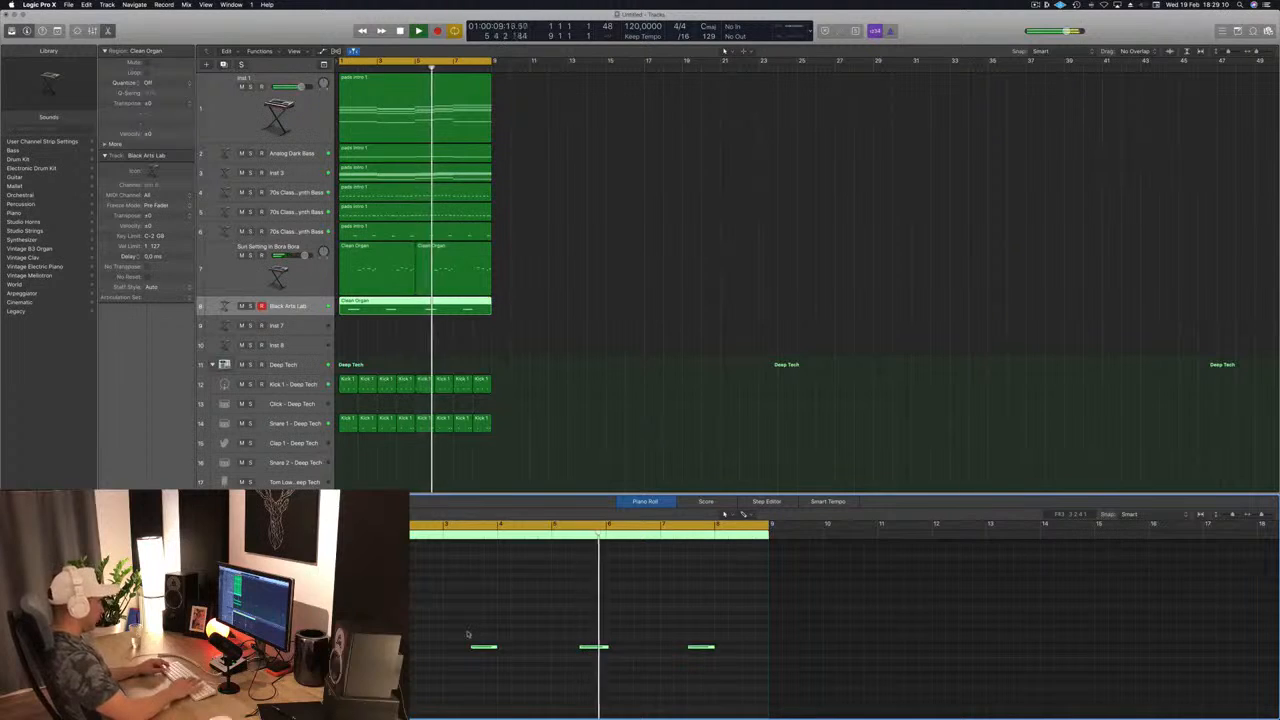
# Listen to the full loop from its beginning with the new layer, and stop playback
pyautogui.scroll(3, 467, 632)
pyautogui.press('Return')
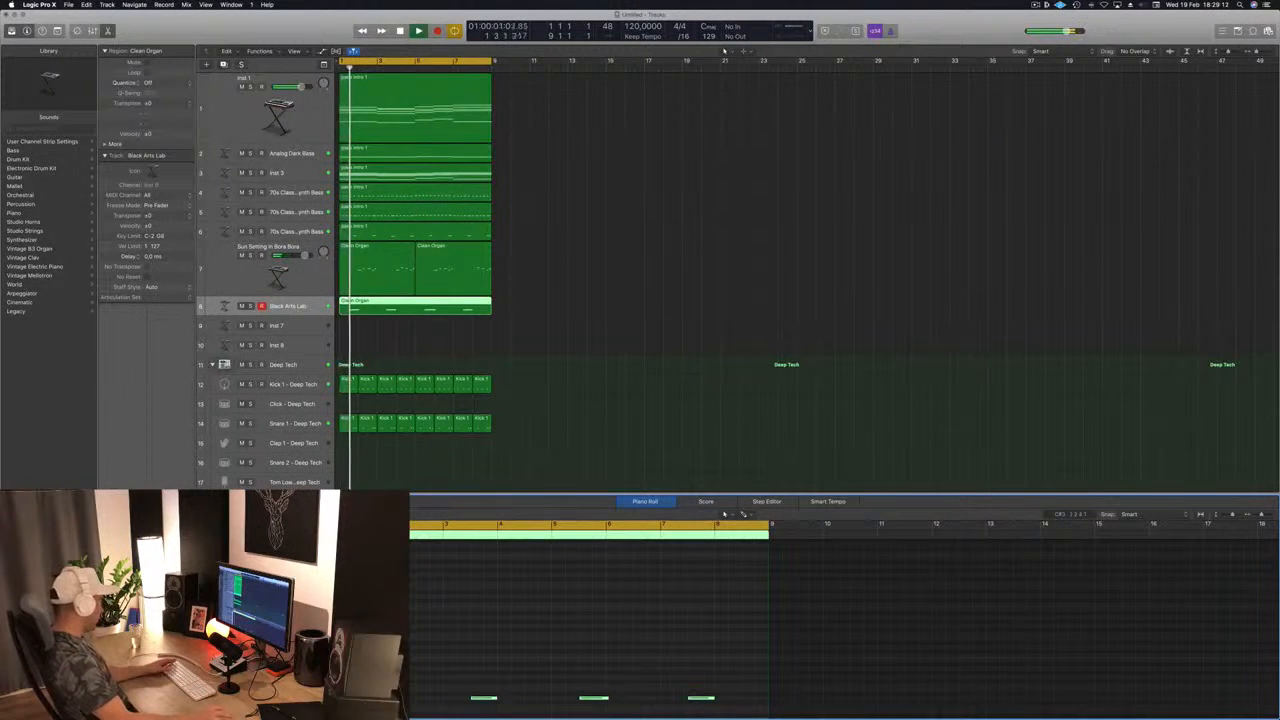
pyautogui.hotkey('ctrl', 's')
pyautogui.press('s')
pyautogui.press('space')
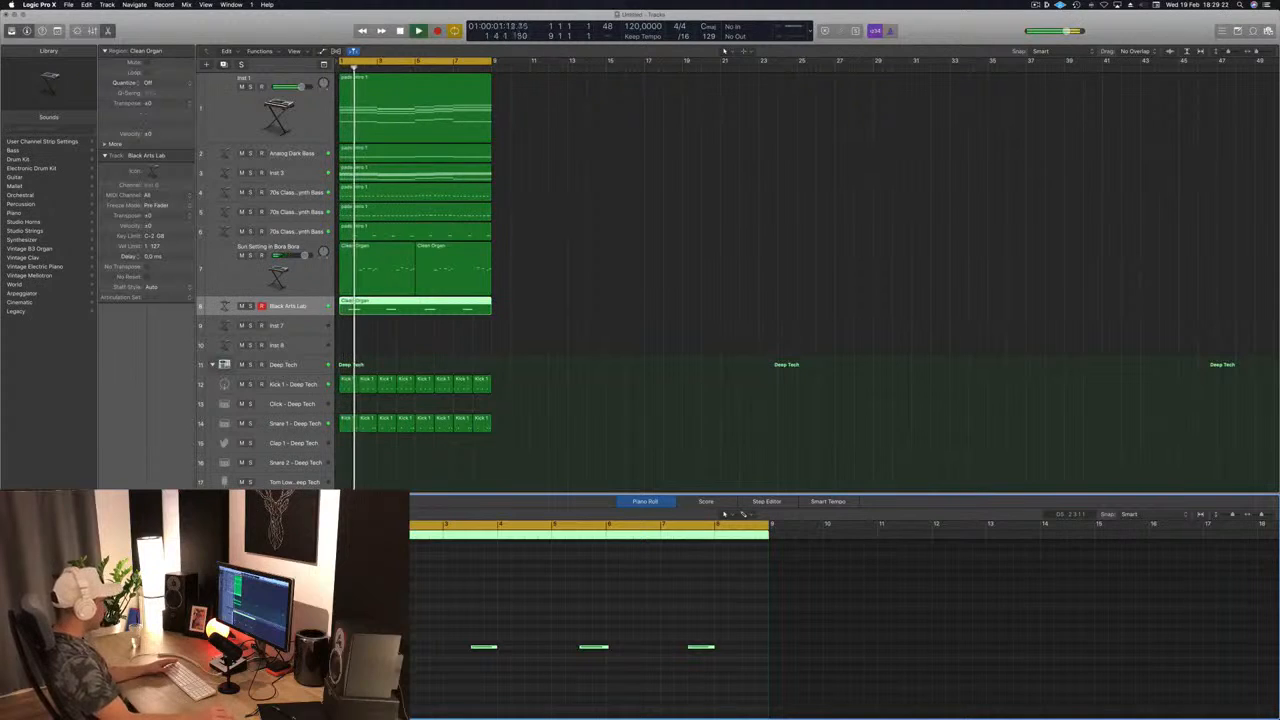
pyautogui.press('space')
# Deselect the layered region, shrink the track heights to fit more of the drum tracks, and show the Mixer
pyautogui.click(587, 327)
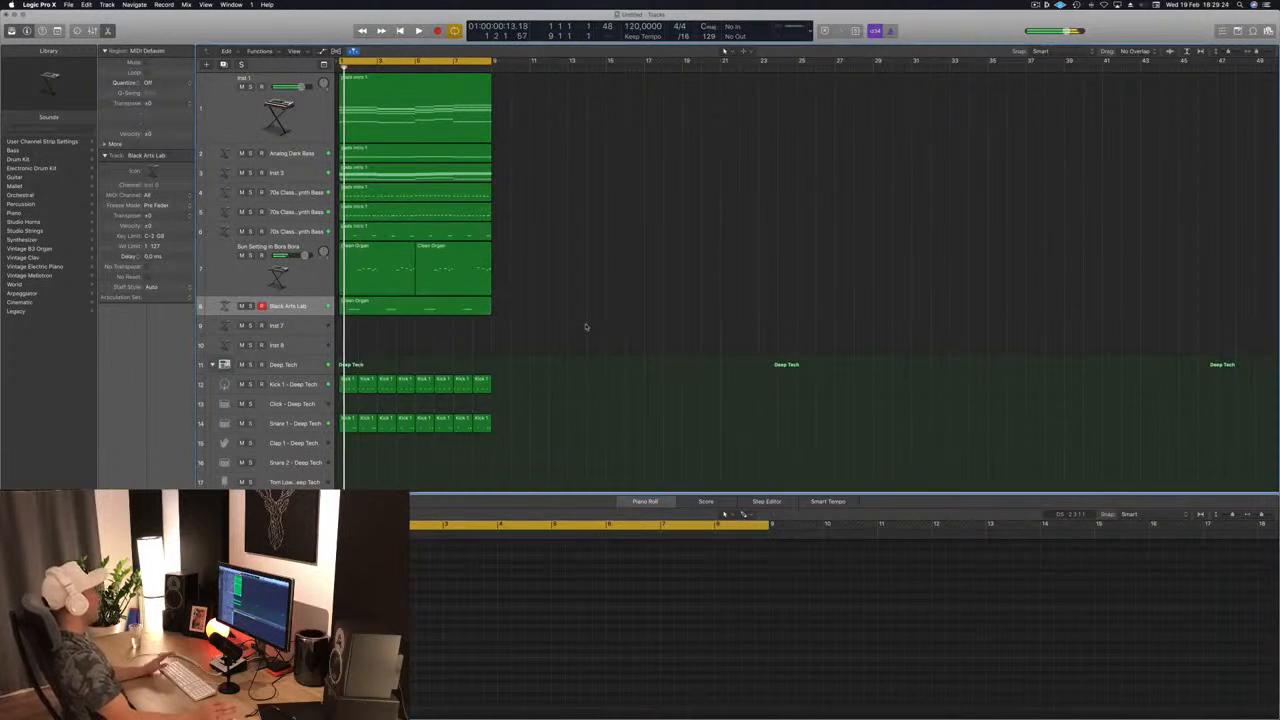
pyautogui.scroll(-5, 561, 327)
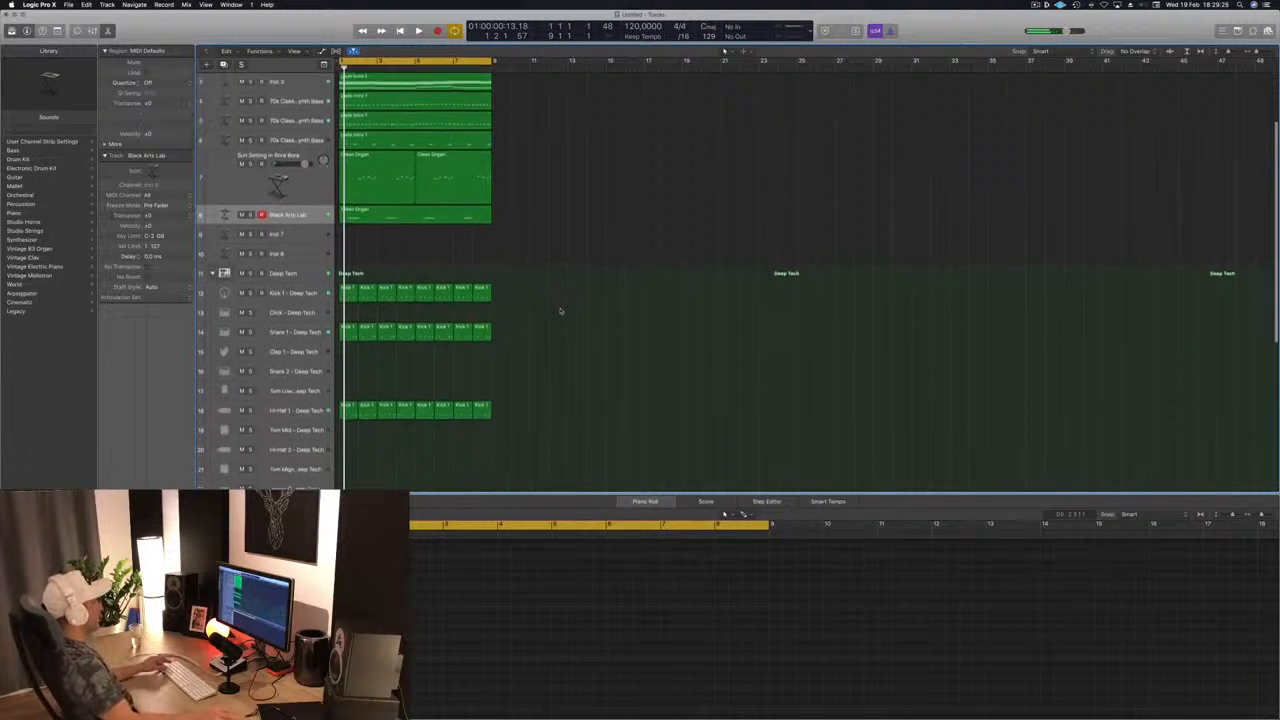
pyautogui.scroll(-6, 560, 308)
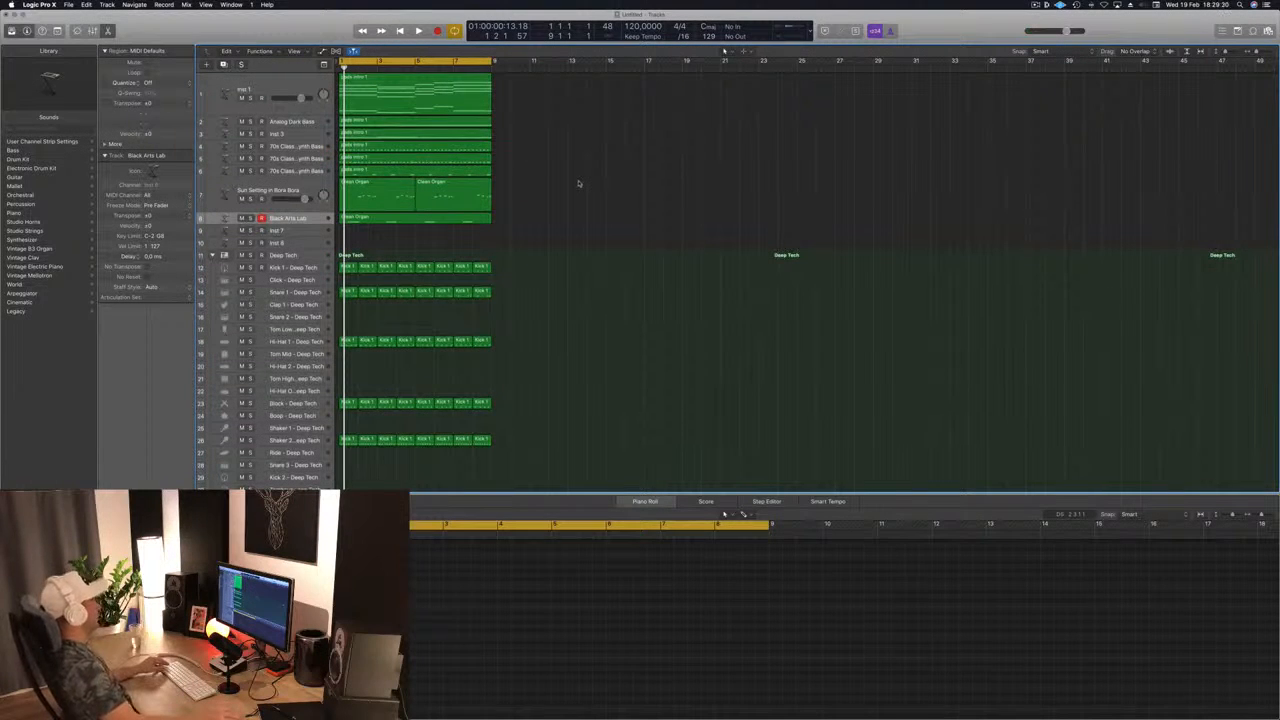
pyautogui.scroll(3, 672, 178)
pyautogui.scroll(1, 675, 179)
pyautogui.press('x')
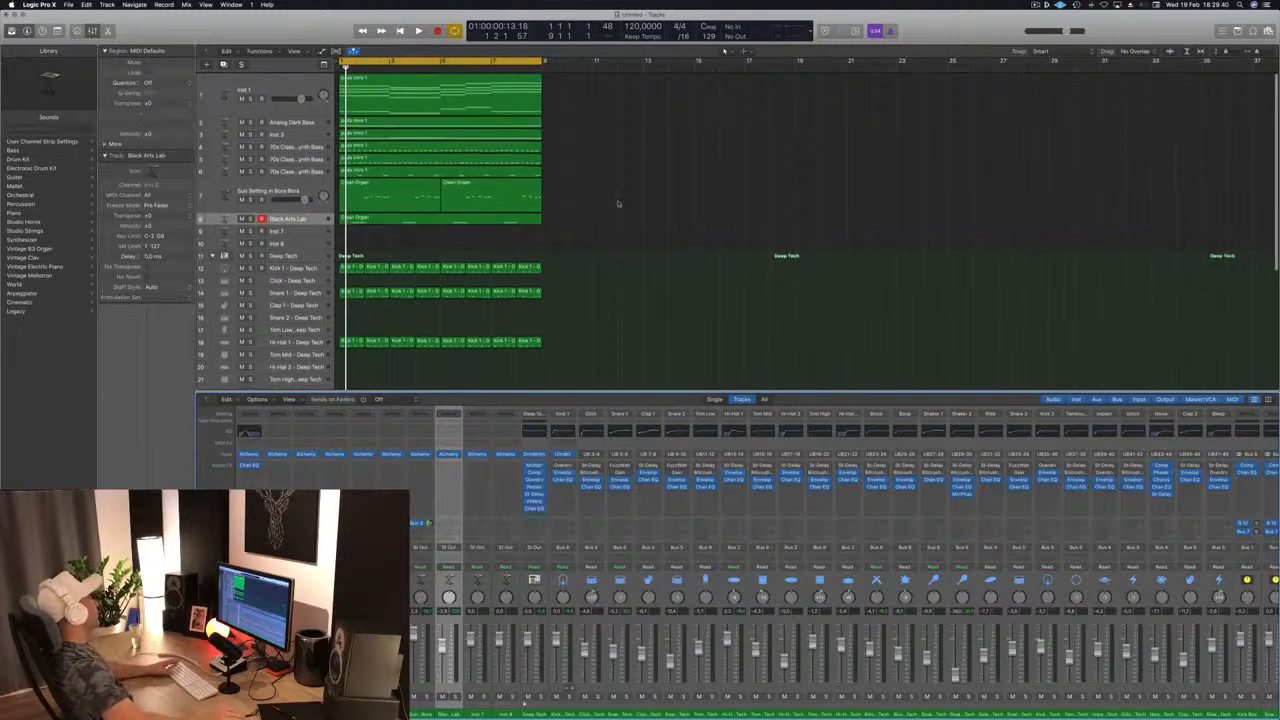
# Pull down the Inst 1 and Inst 3 volume faders and play the loop to hear the drums and remaining parts
pyautogui.press('space')
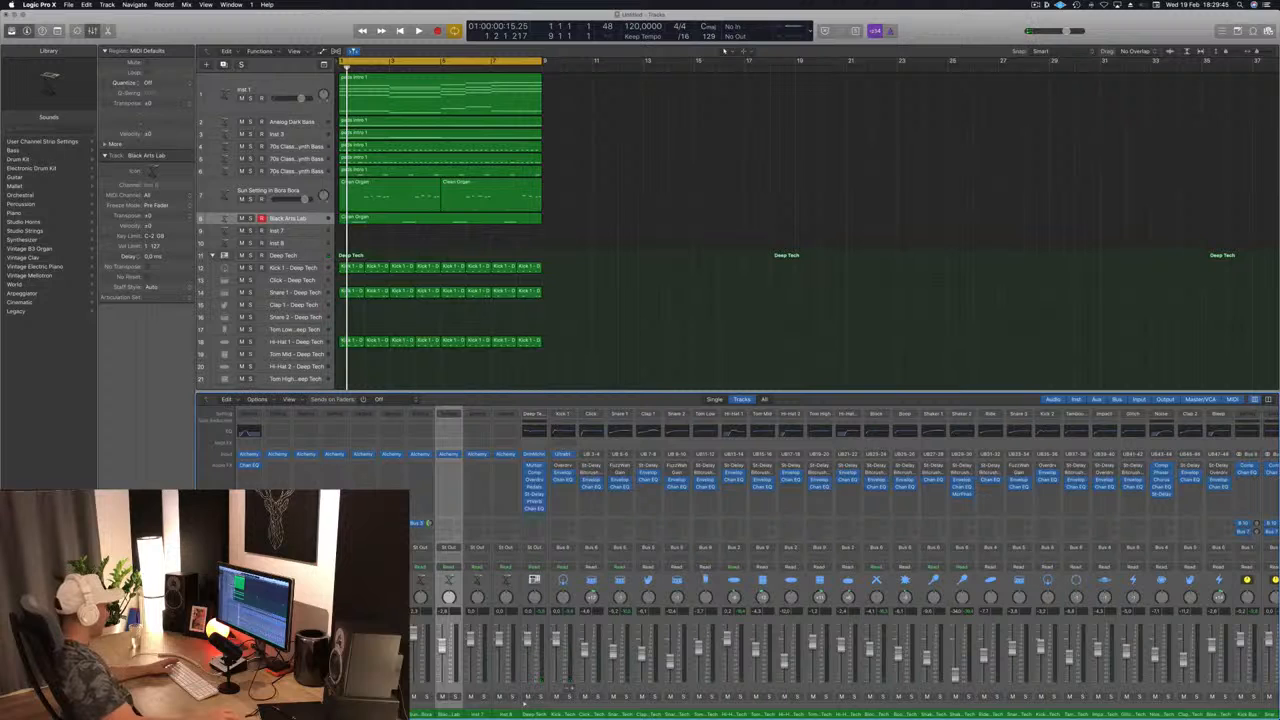
pyautogui.click(301, 645)
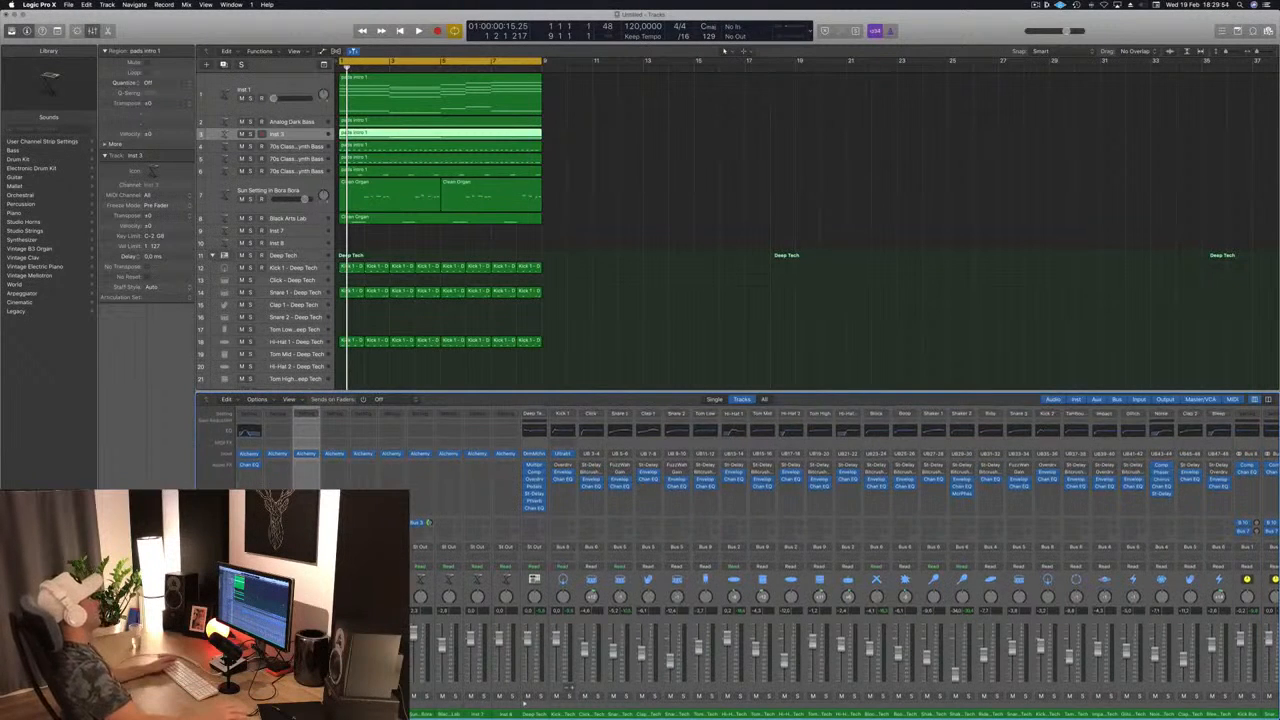
pyautogui.click(648, 152)
pyautogui.press('space')
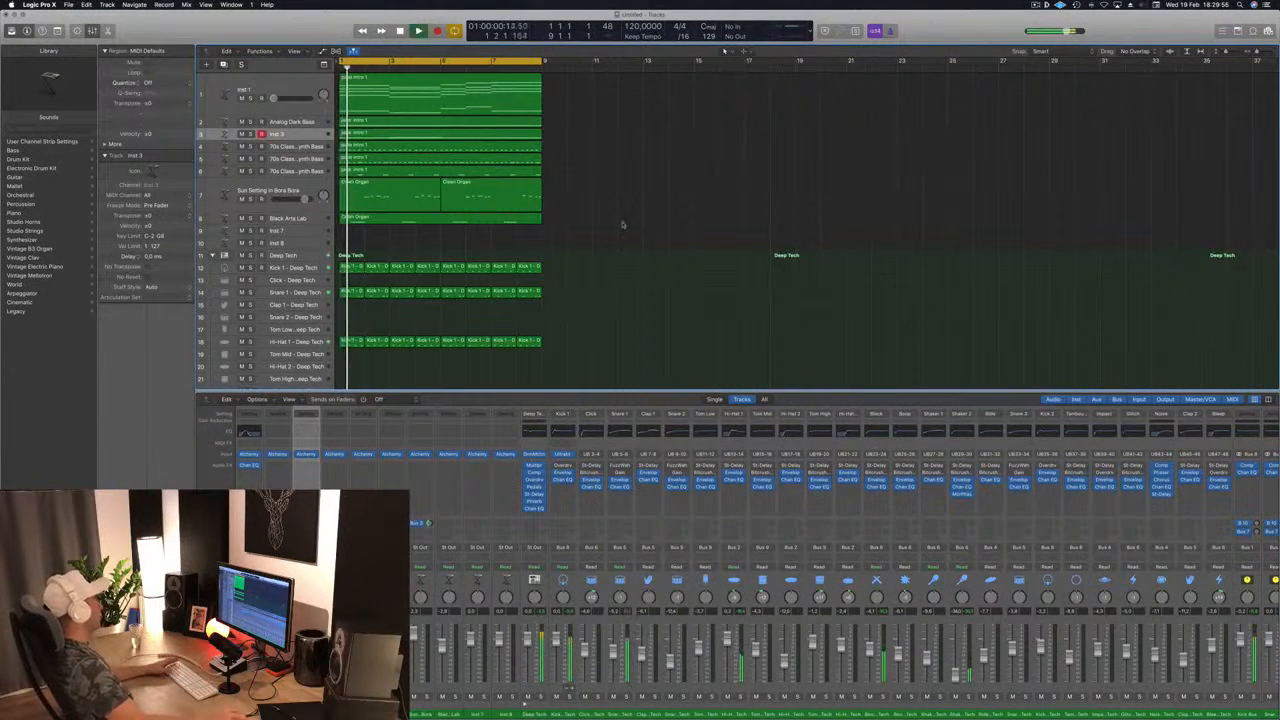
pyautogui.scroll(-4, 625, 230)
pyautogui.scroll(1, 308, 89)
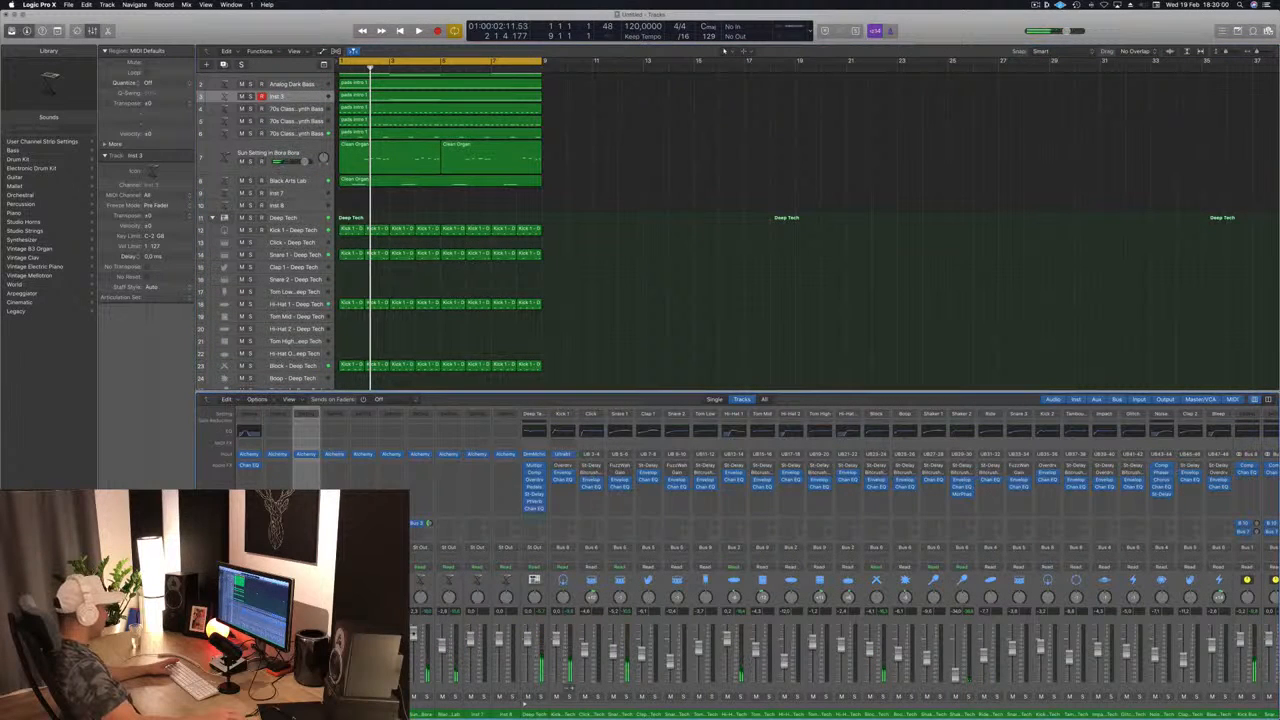
# Play the loop with the lowered tracks and restart it from the beginning to hear the bass and drums
pyautogui.press('space')
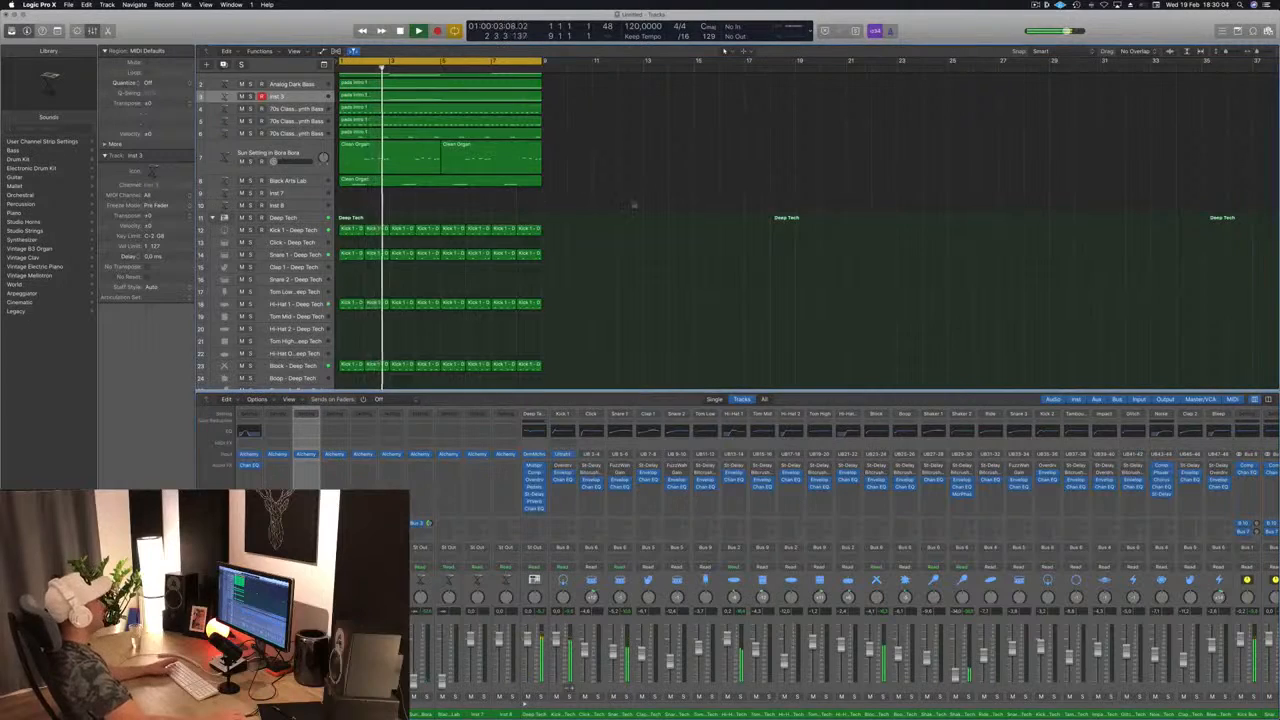
pyautogui.scroll(-3, 658, 217)
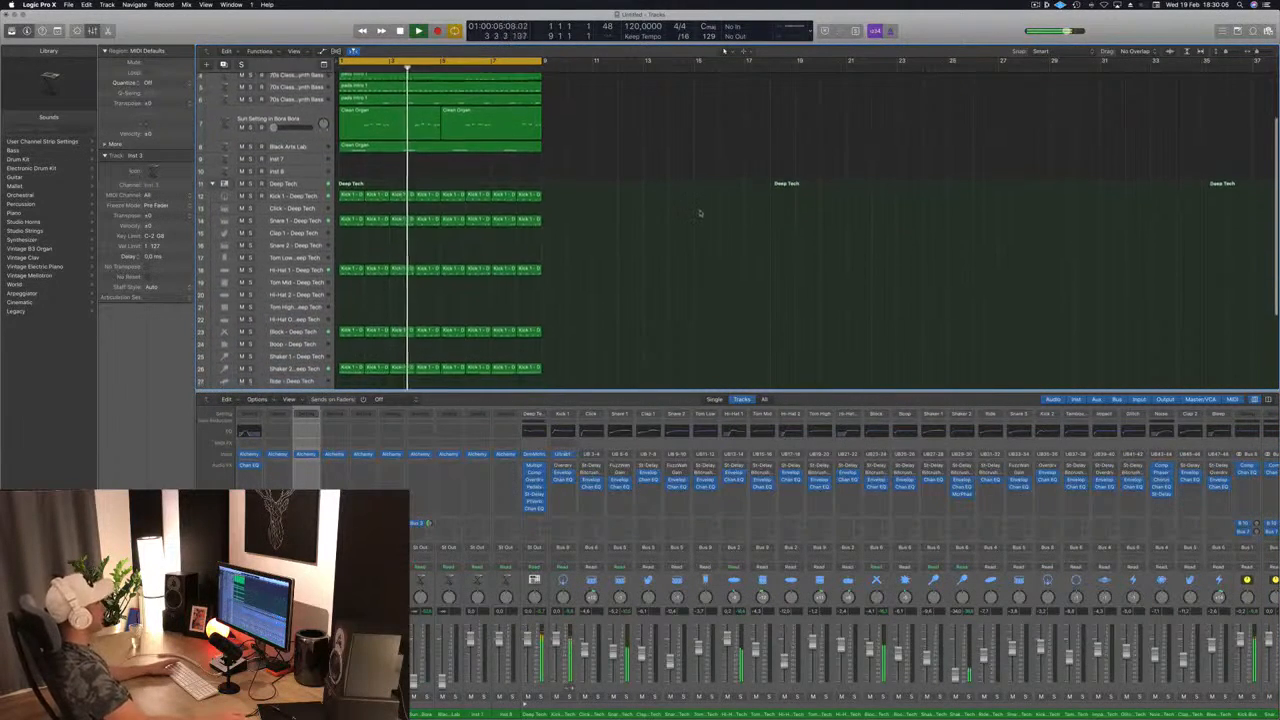
pyautogui.scroll(4, 700, 212)
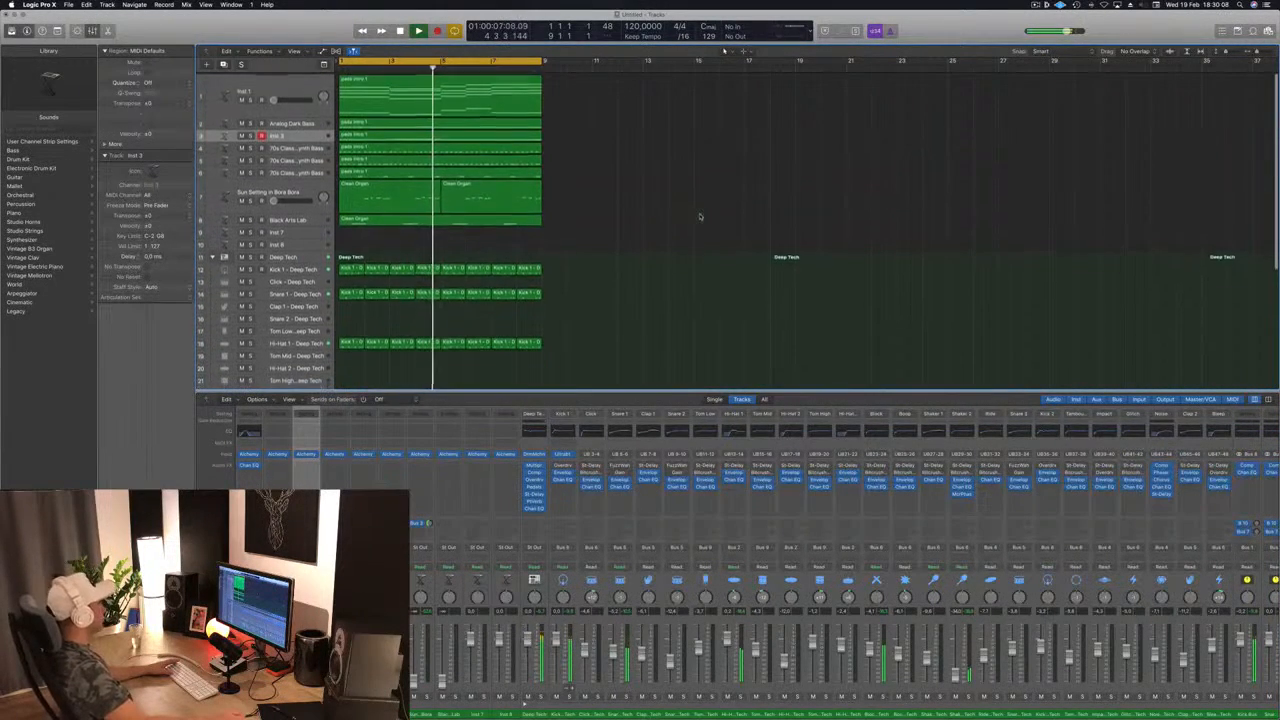
pyautogui.press('space')
pyautogui.press('Return')
pyautogui.press('space')
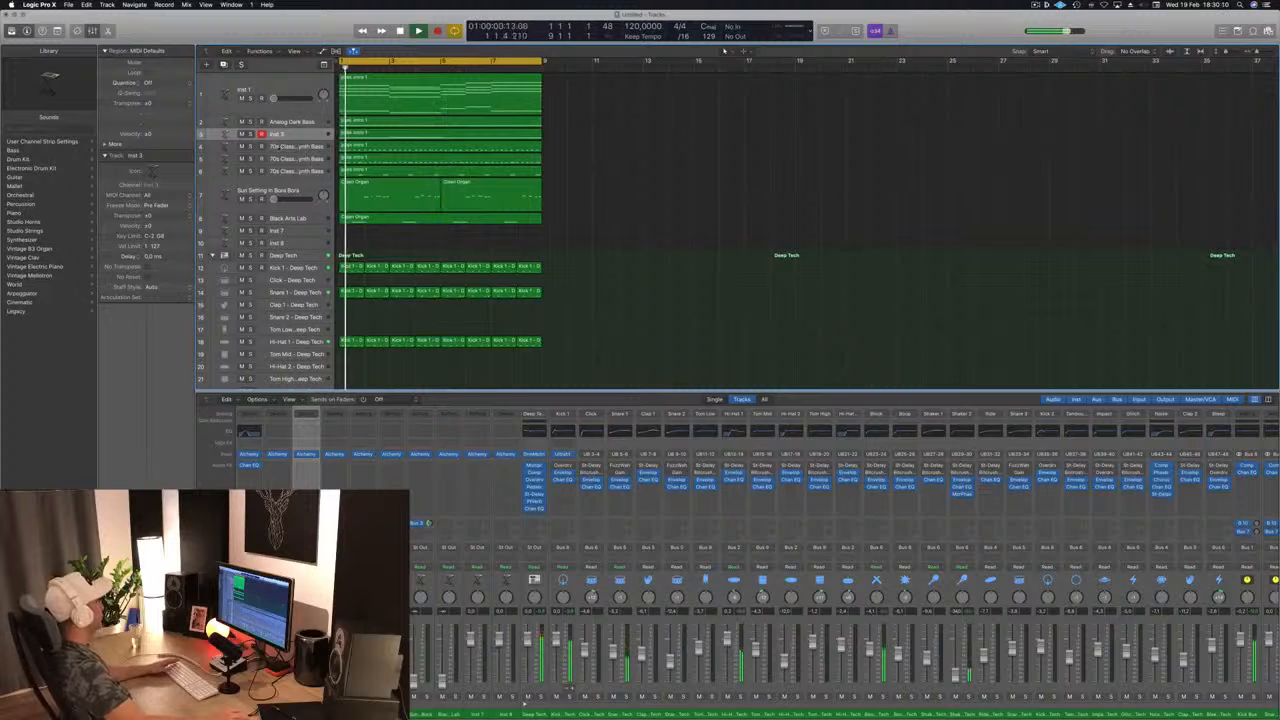
# Add a Channel EQ to the 70s Classic Synth Bass on track 4 and boost its 75 Hz low shelf by 2.5 dB
pyautogui.click(290, 159)
pyautogui.press('Return')
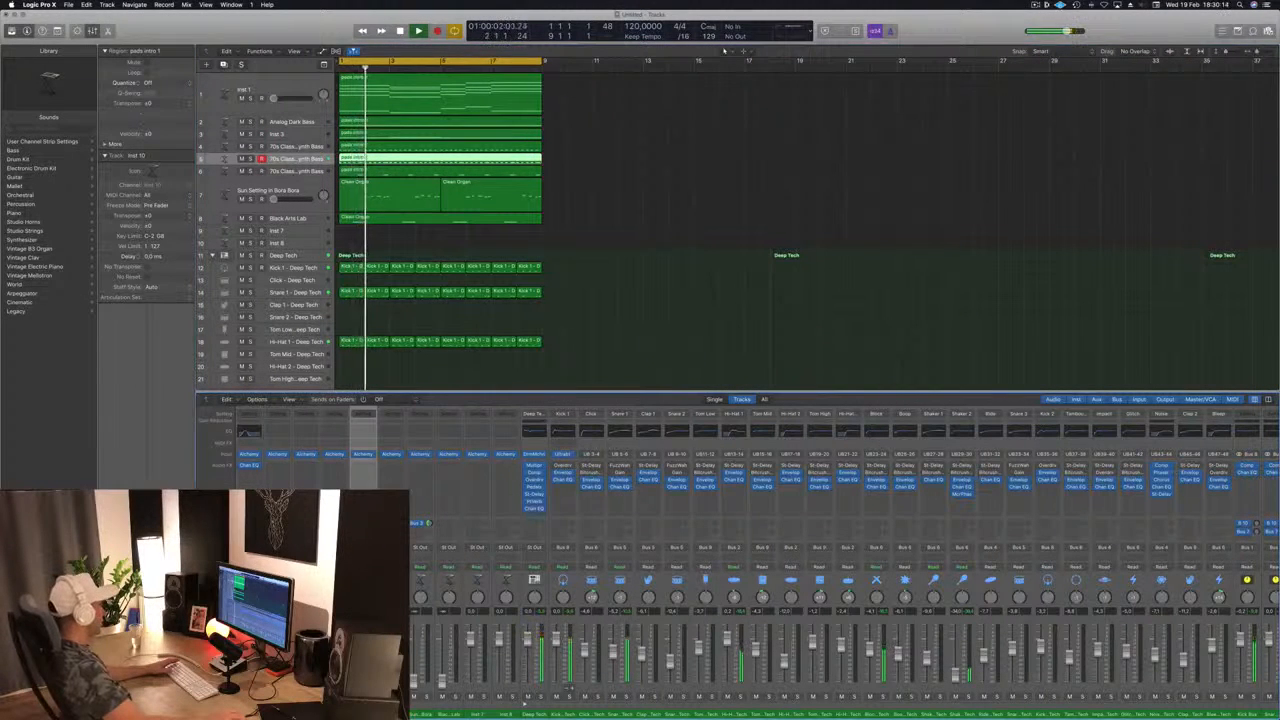
pyautogui.press('Up')
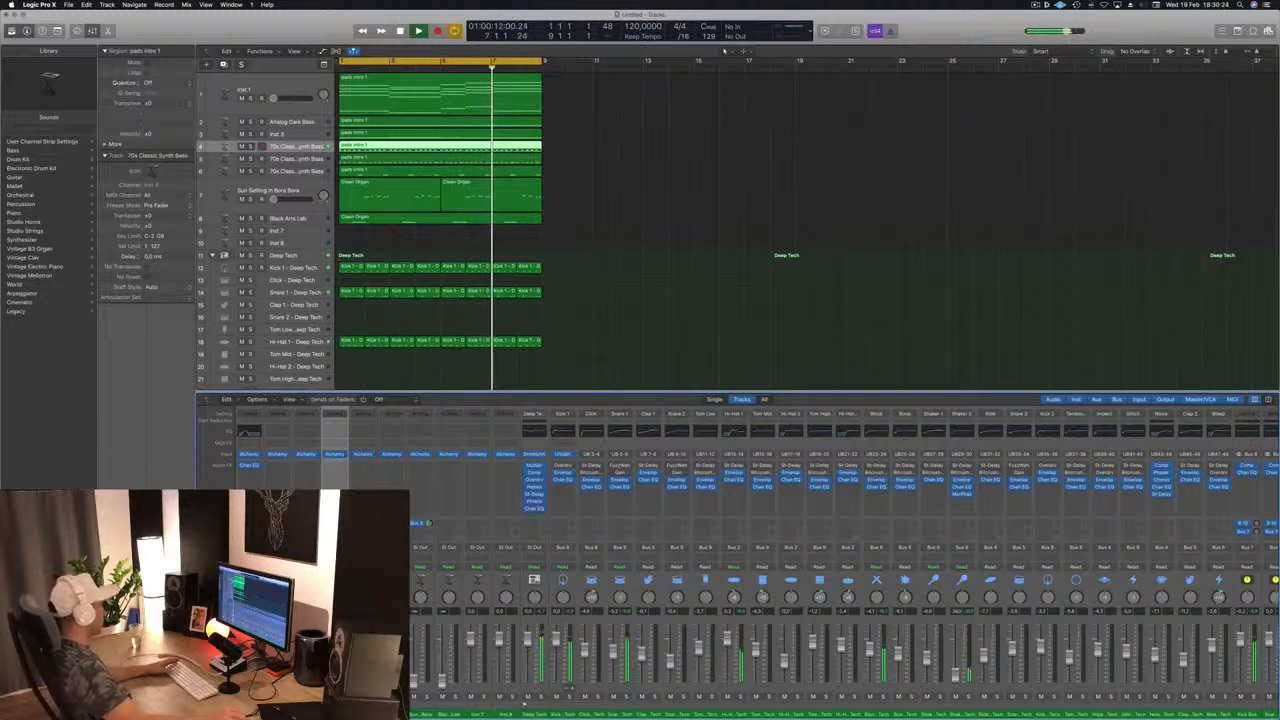
pyautogui.click(335, 433)
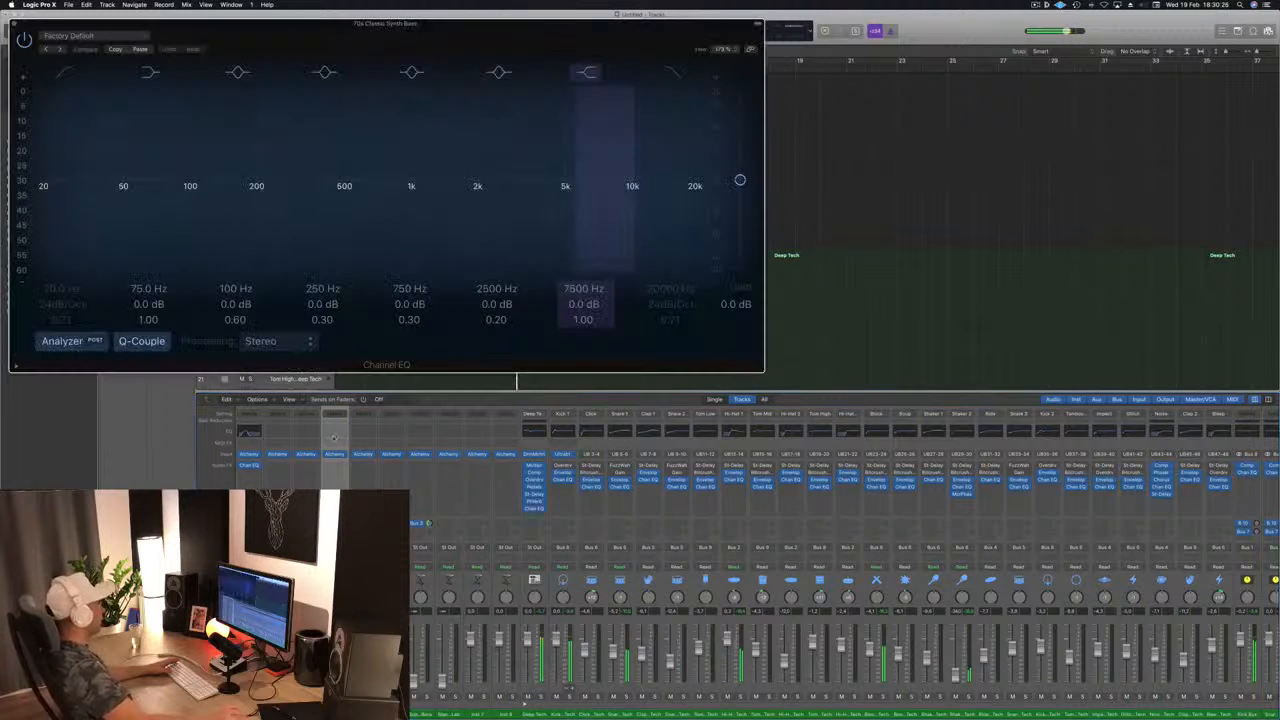
pyautogui.moveTo(426, 22); pyautogui.dragTo(724, 62)
pyautogui.moveTo(441, 352); pyautogui.dragTo(441, 335)
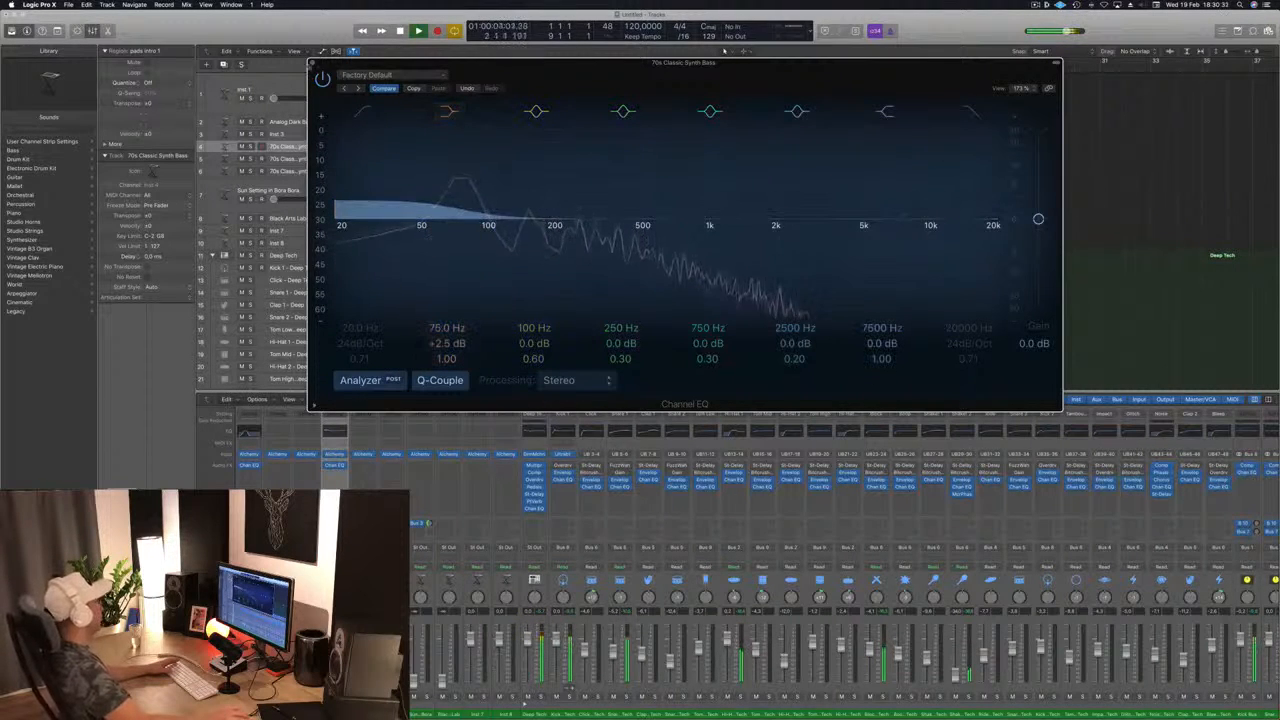
pyautogui.press('super+w')
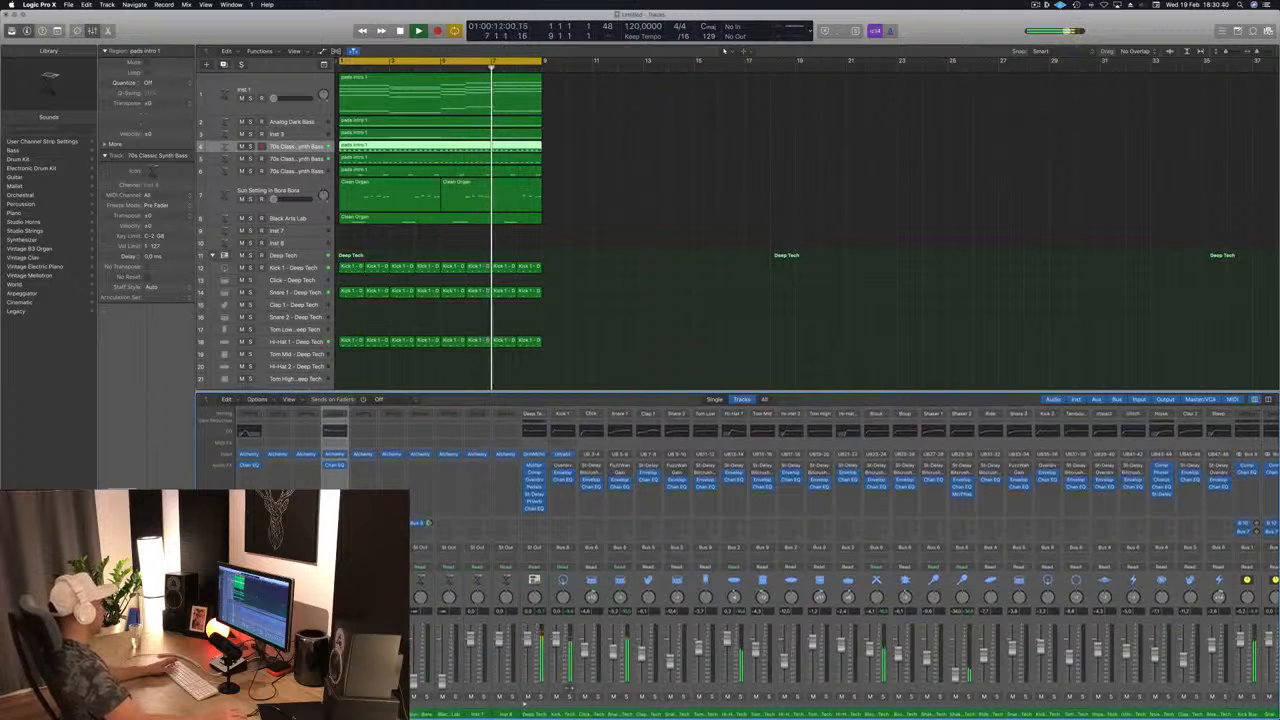
# Add a Channel EQ to the bass on track 5 and enable its low cut at 118 Hz with a 24 dB/Oct slope
pyautogui.click(370, 430)
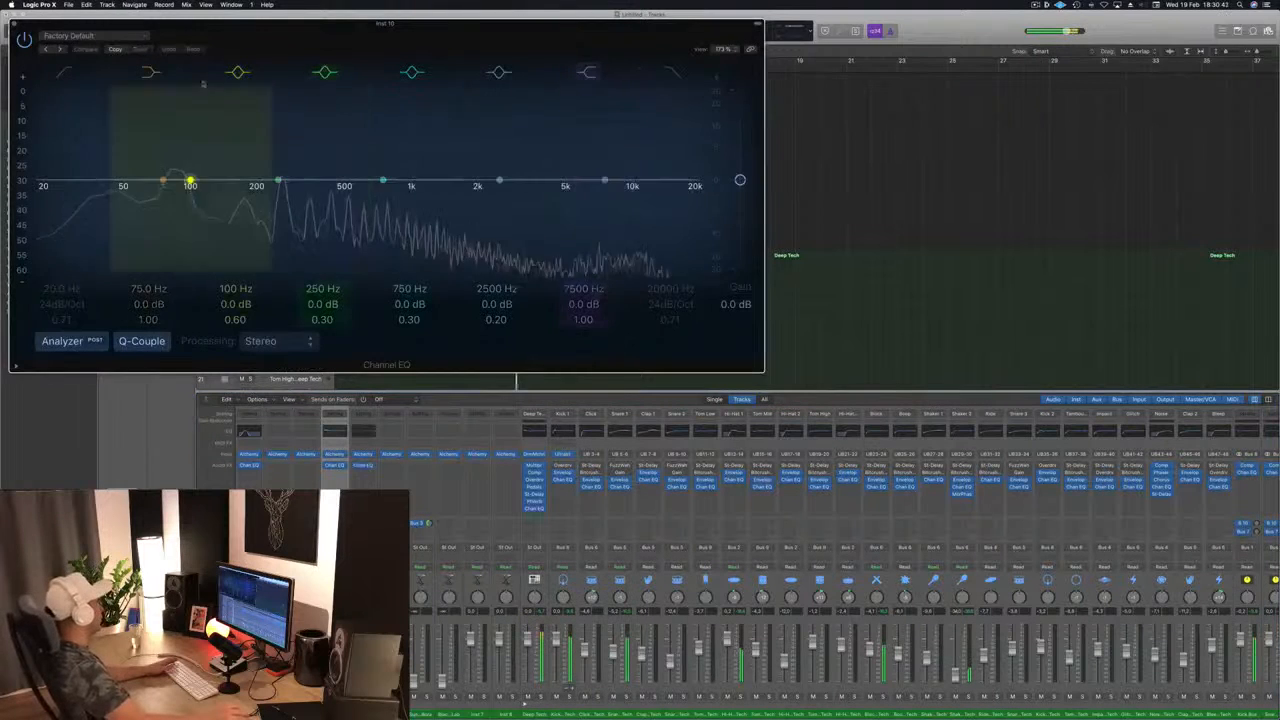
pyautogui.moveTo(380, 27); pyautogui.dragTo(535, 56)
pyautogui.click(207, 106)
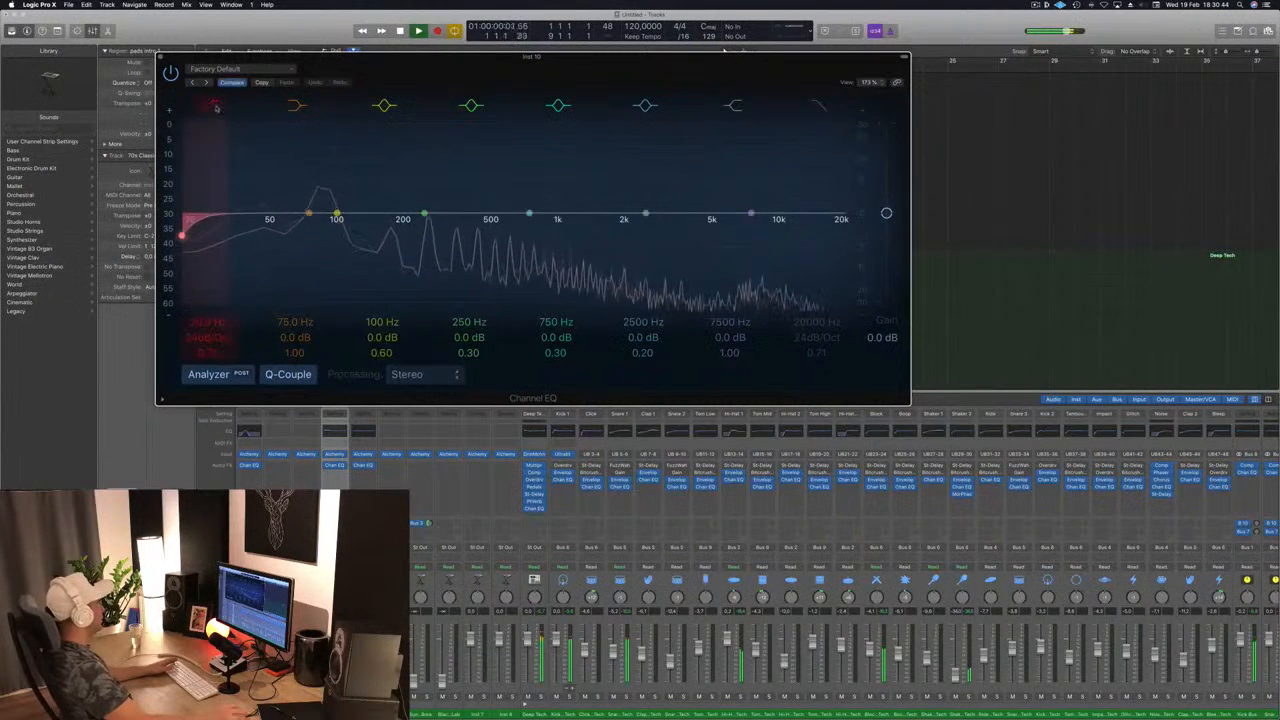
pyautogui.moveTo(199, 201); pyautogui.dragTo(403, 214)
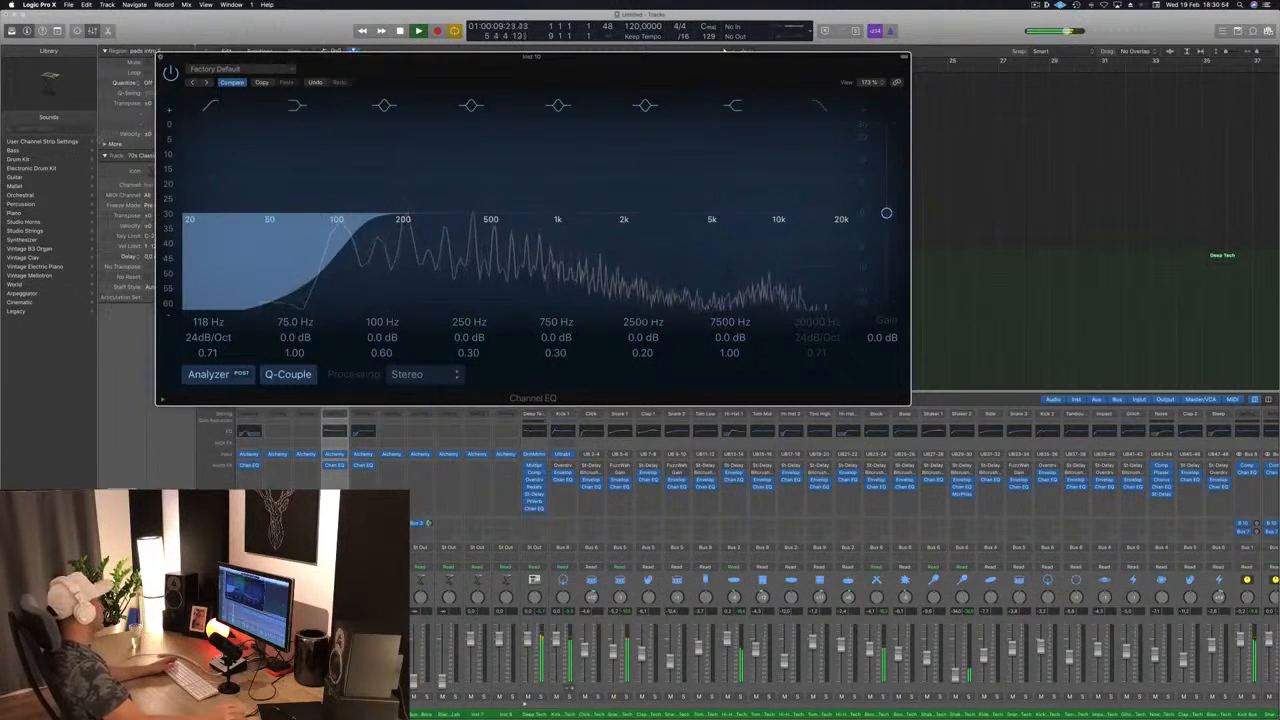
pyautogui.click(160, 57)
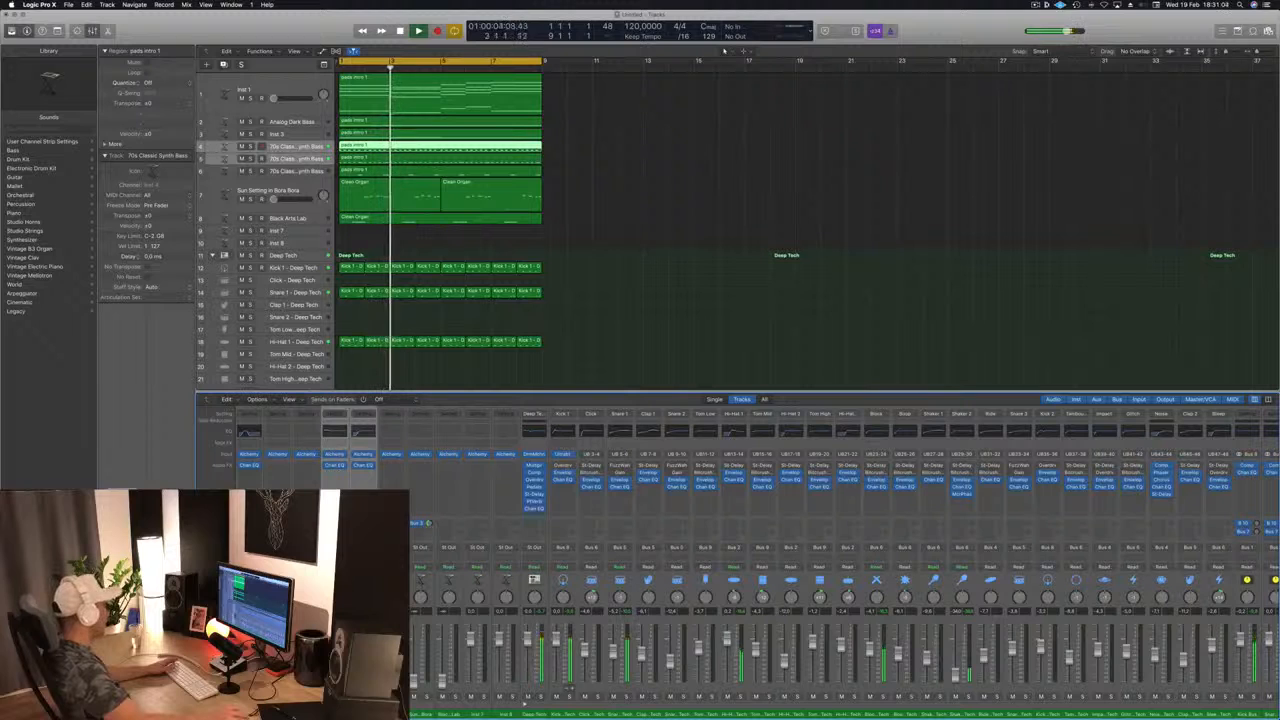
# Route the two equalized bass tracks to Bus 11 and briefly solo the resulting aux channel
pyautogui.click(427, 523)
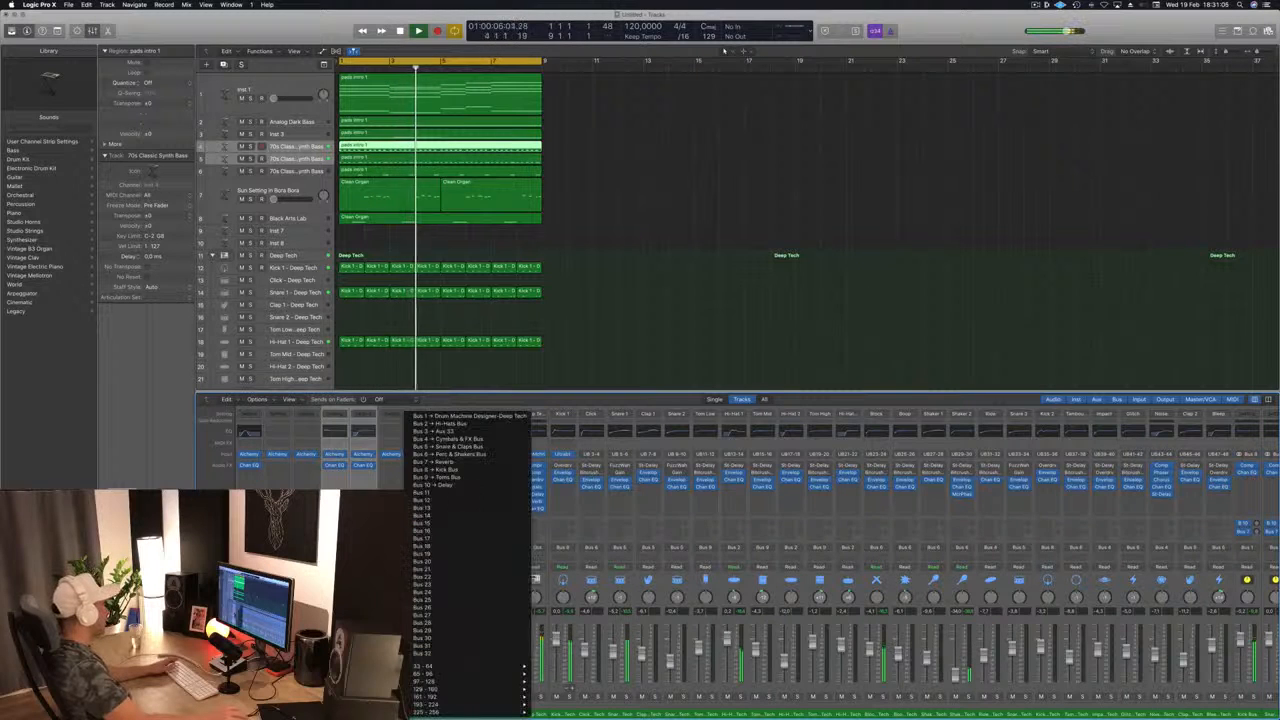
pyautogui.click(455, 494)
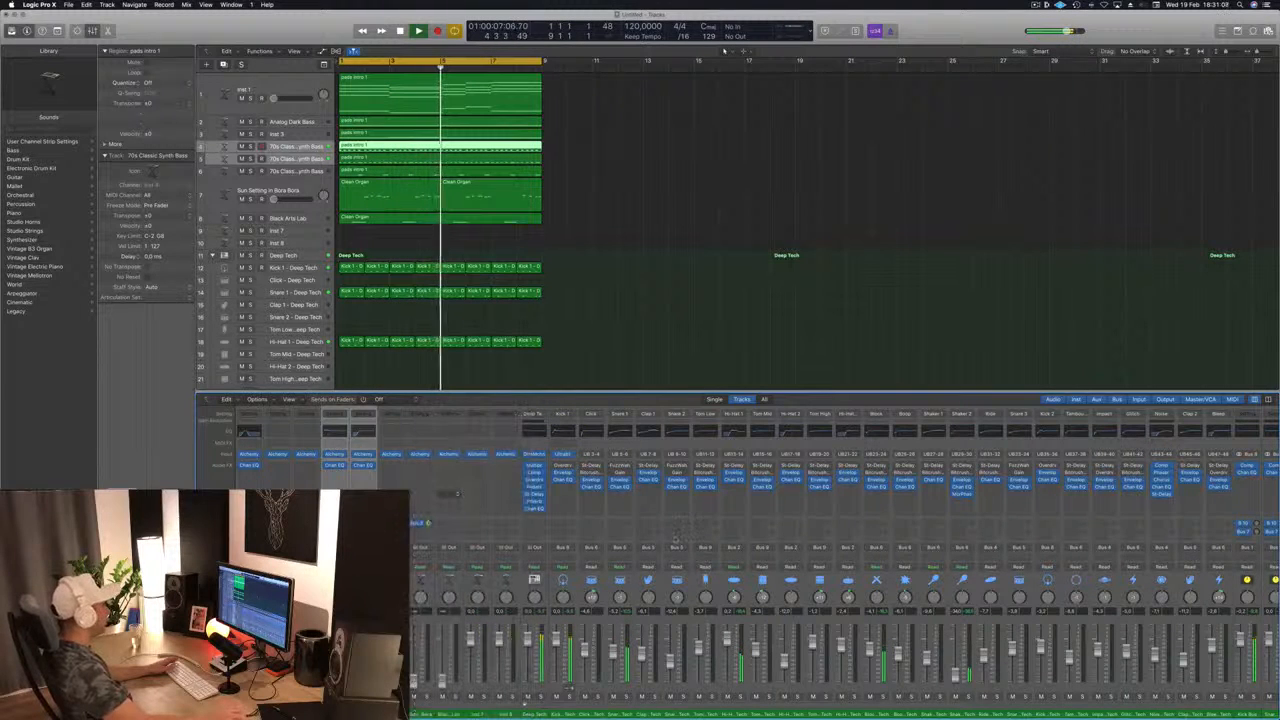
pyautogui.hscroll(5, 714, 546)
pyautogui.hscroll(3, 714, 546)
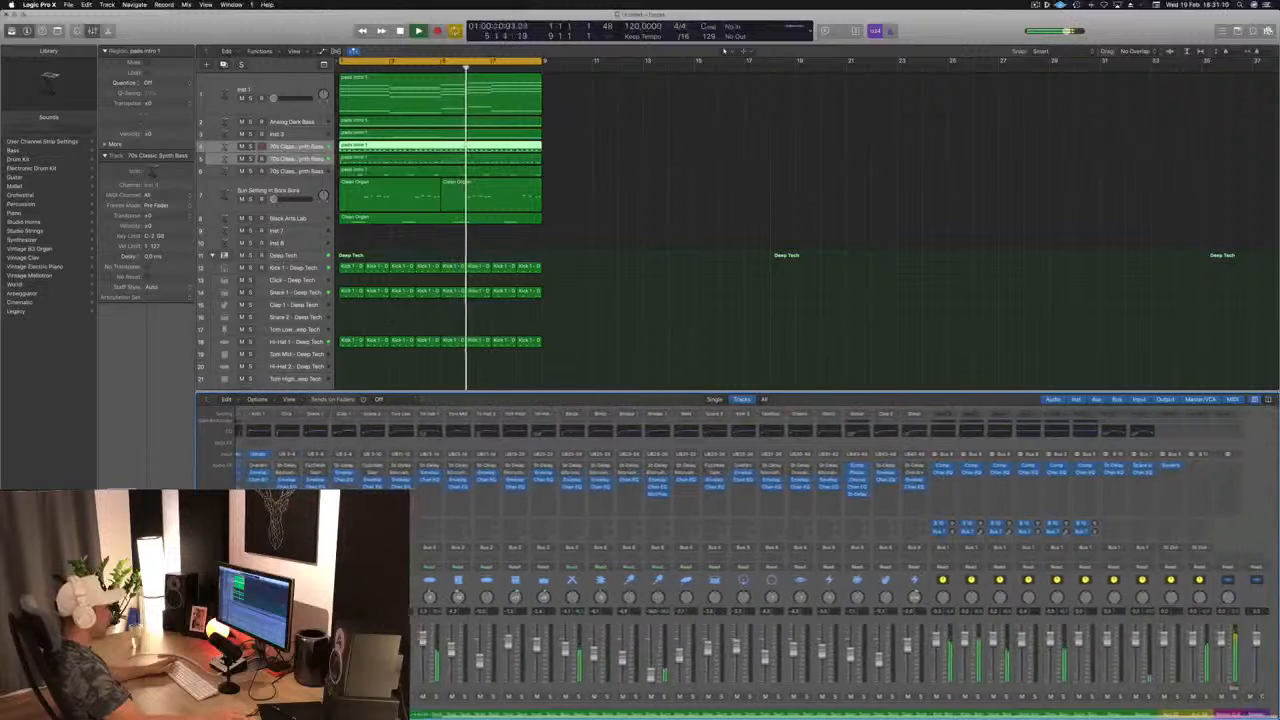
pyautogui.click(1213, 695)
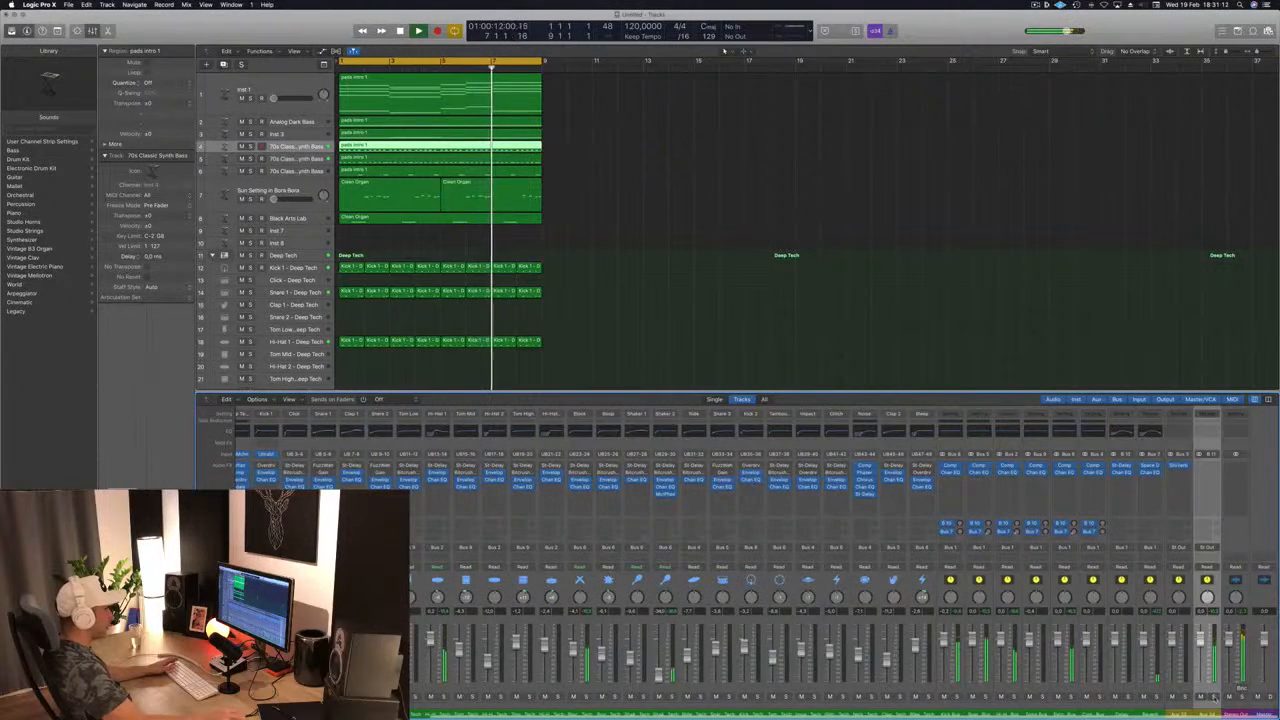
pyautogui.click(1213, 695)
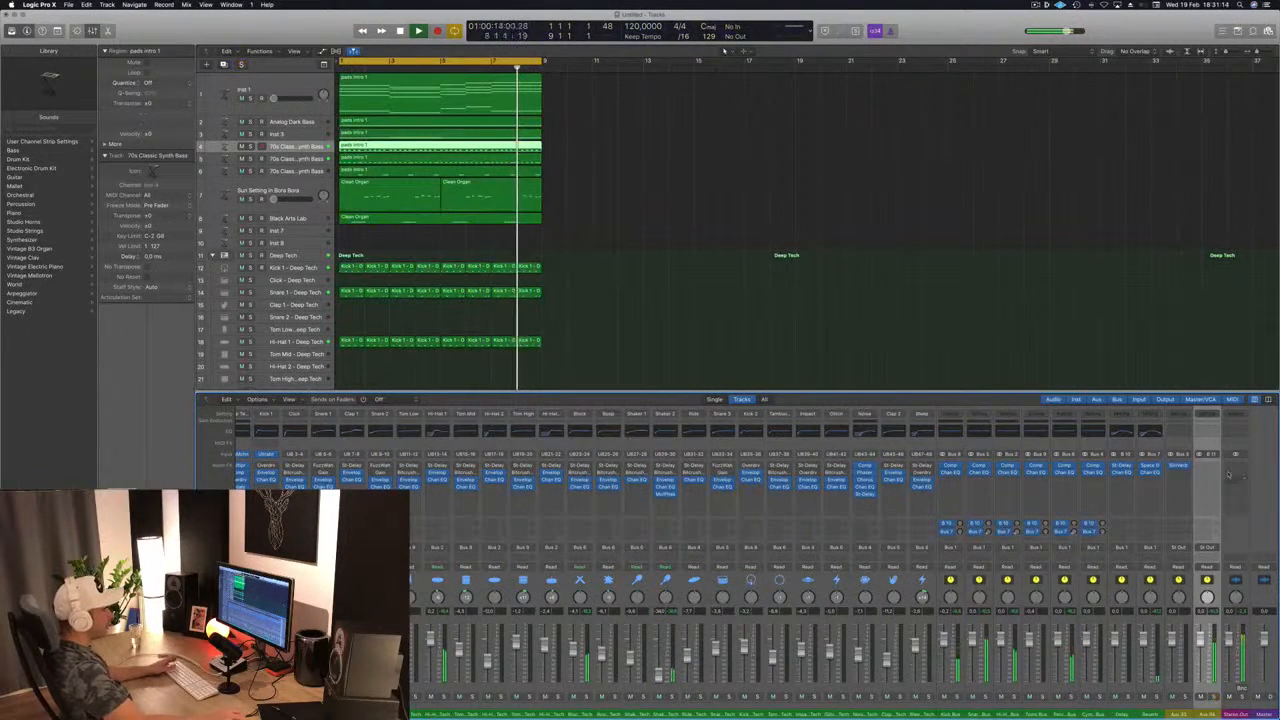
# Insert a stereo Compressor on the Aux 34 bass bus and adjust it while the loop plays
pyautogui.click(1207, 464)
pyautogui.moveTo(1217, 505)
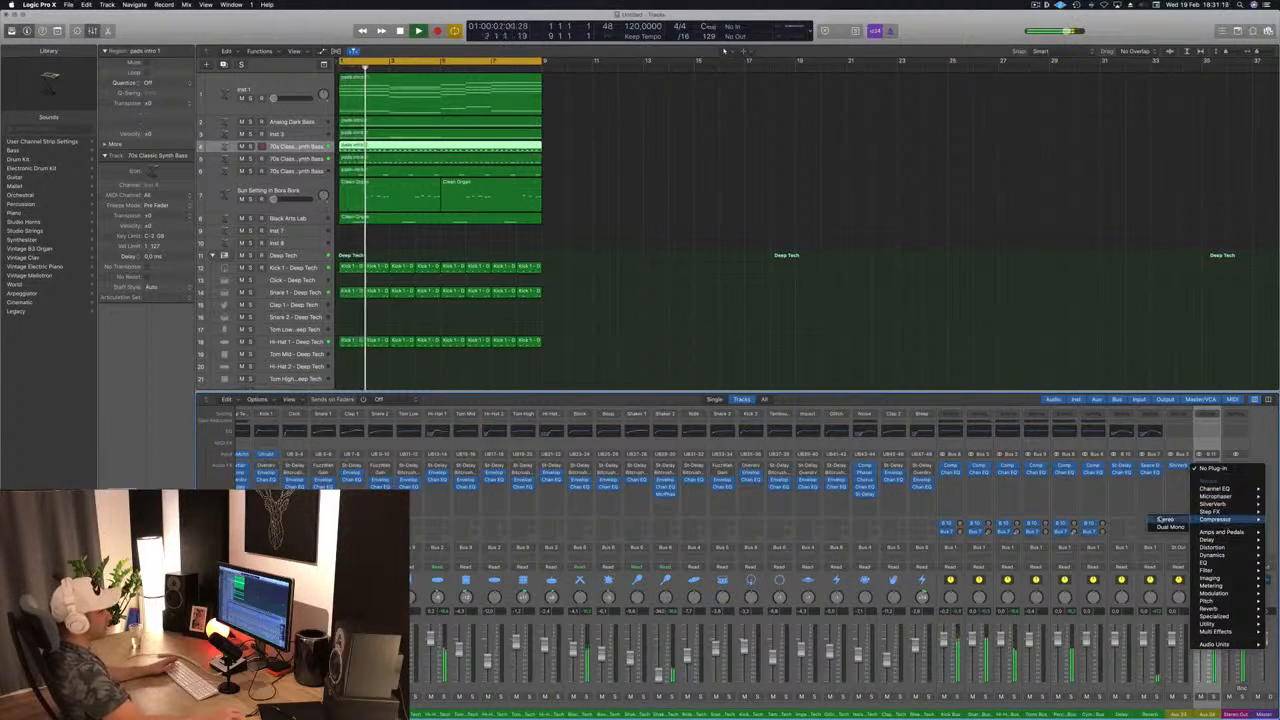
pyautogui.click(1165, 519)
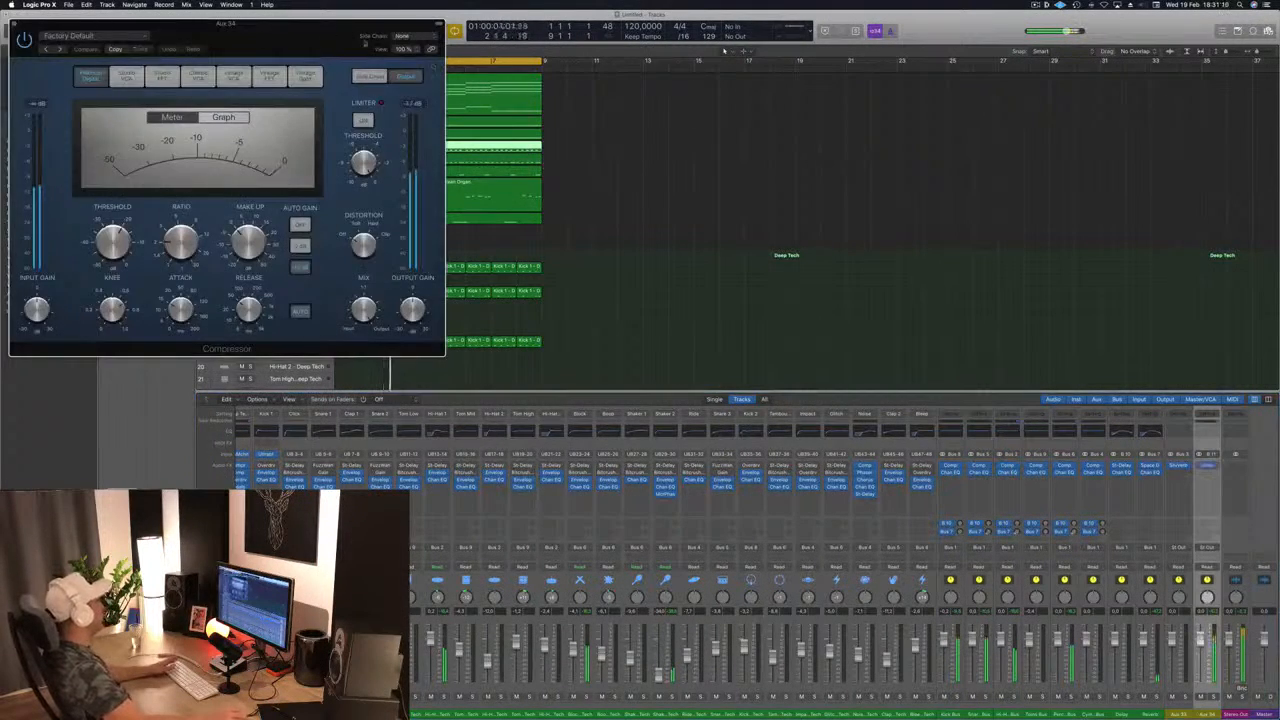
pyautogui.moveTo(226, 22); pyautogui.dragTo(627, 204)
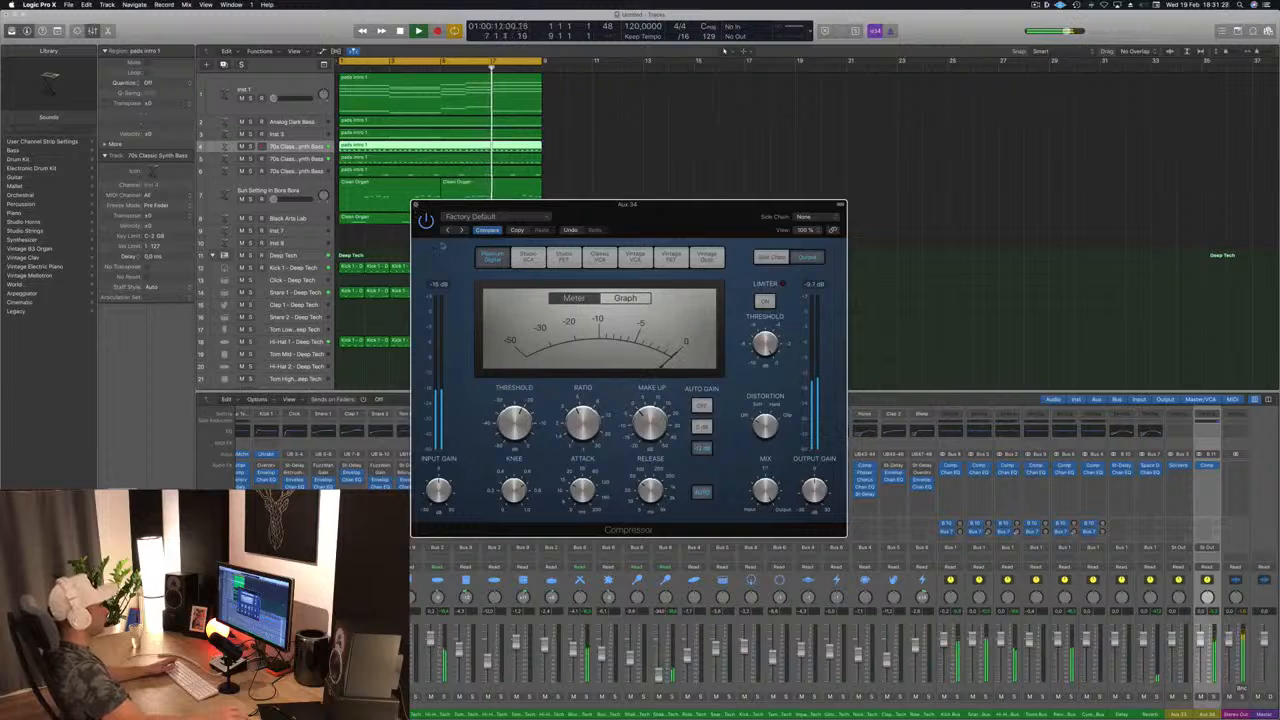
pyautogui.press('super+w')
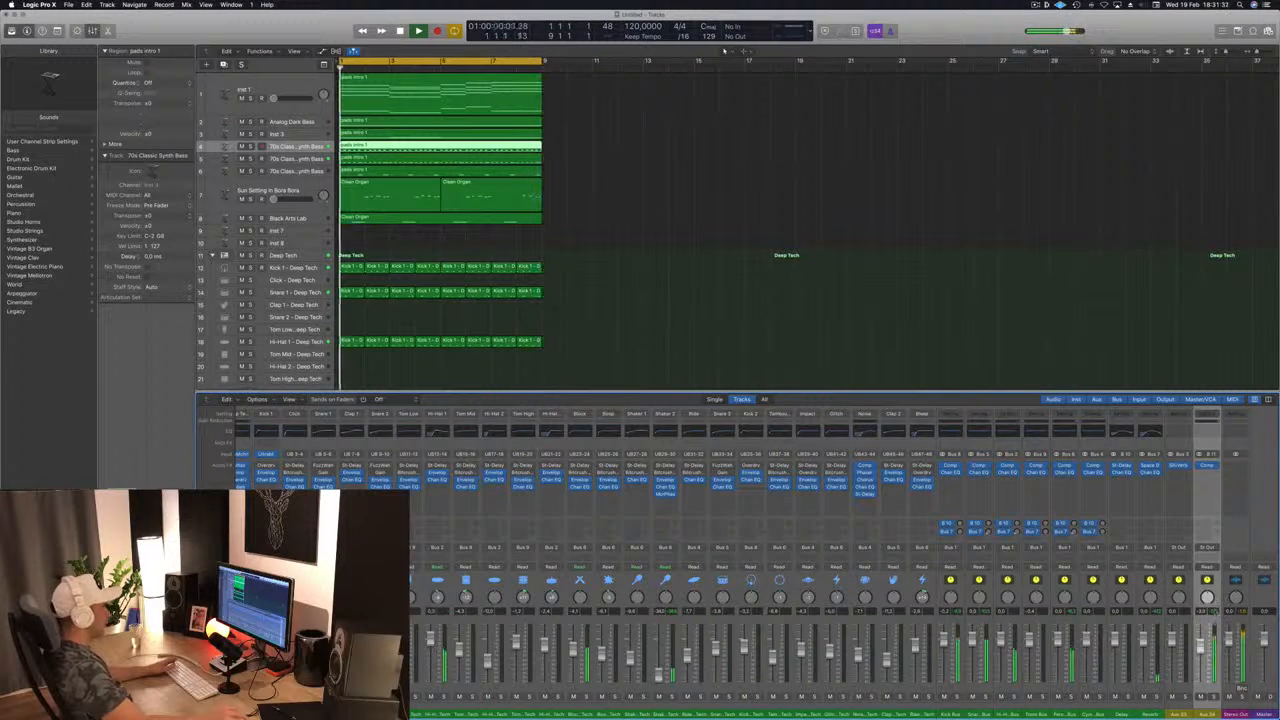
# Reopen the Aux 34 Compressor and check its gain reduction against the playing loop
pyautogui.click(1207, 465)
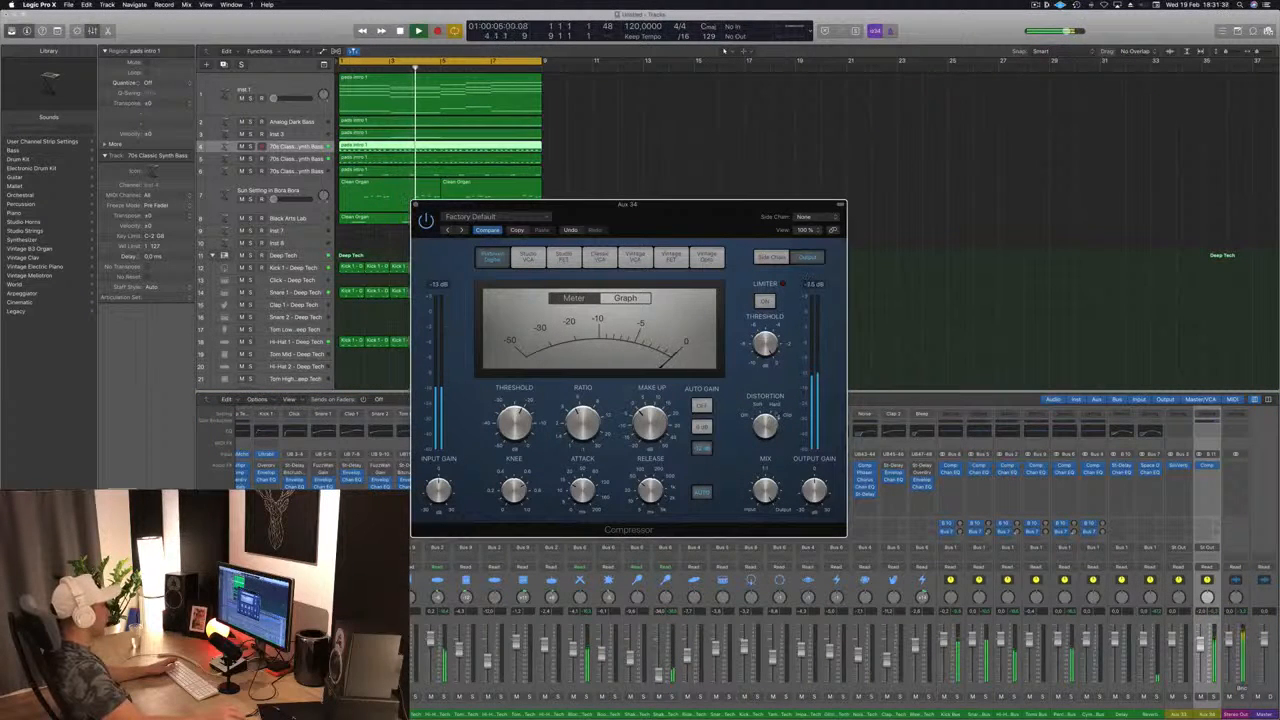
pyautogui.moveTo(732, 242); pyautogui.dragTo(783, 304)
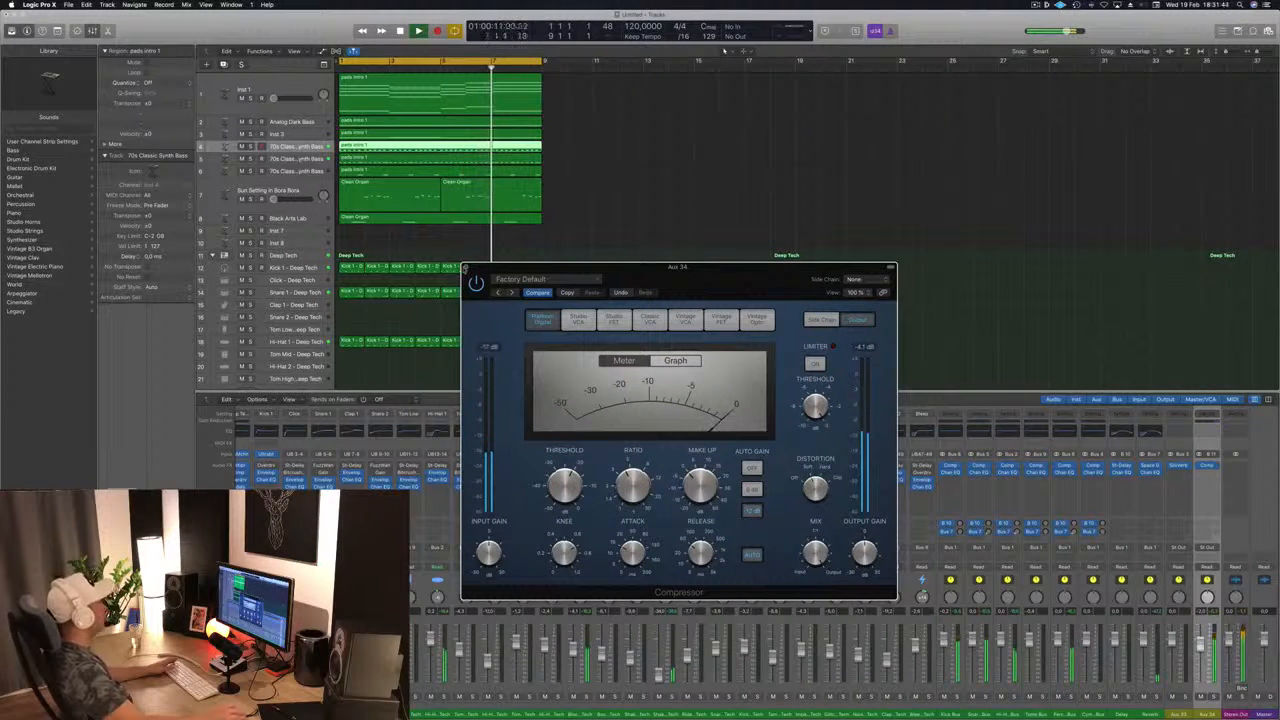
pyautogui.click(466, 267)
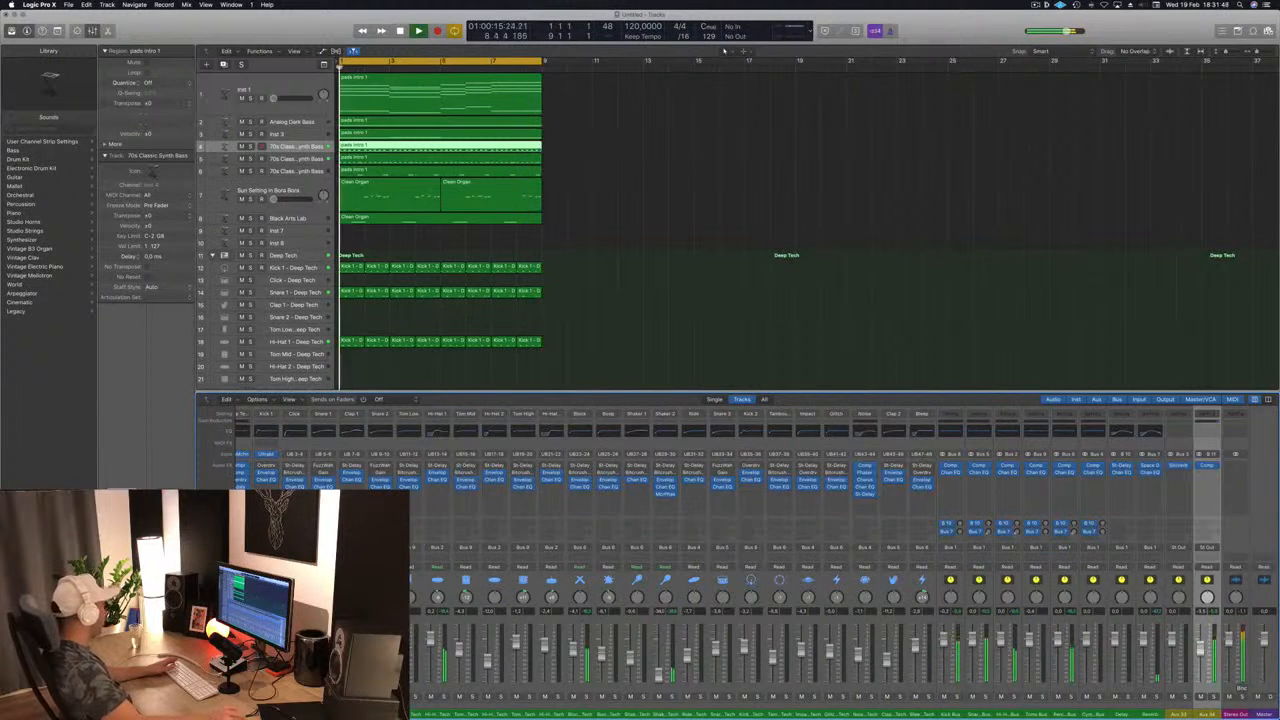
# Rename the Inst 1 track as ARP and raise its volume slightly
pyautogui.hscroll(-3, 840, 560)
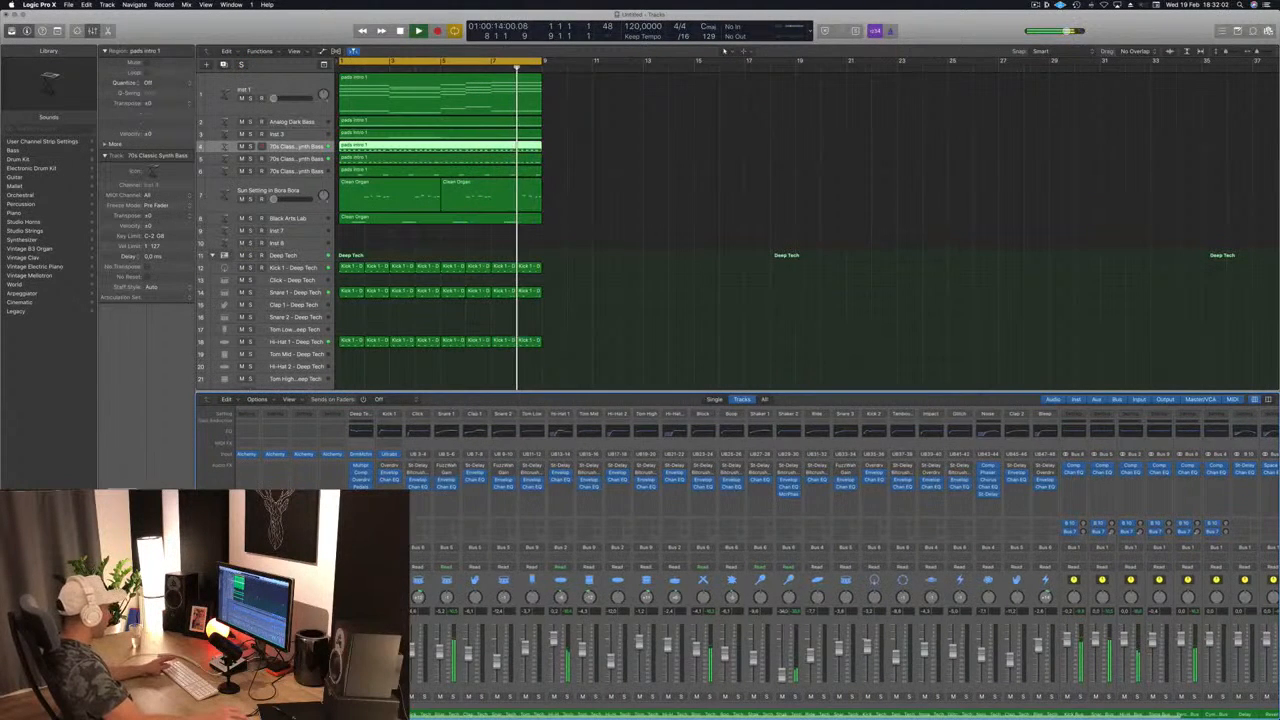
pyautogui.hscroll(-5, 477, 690)
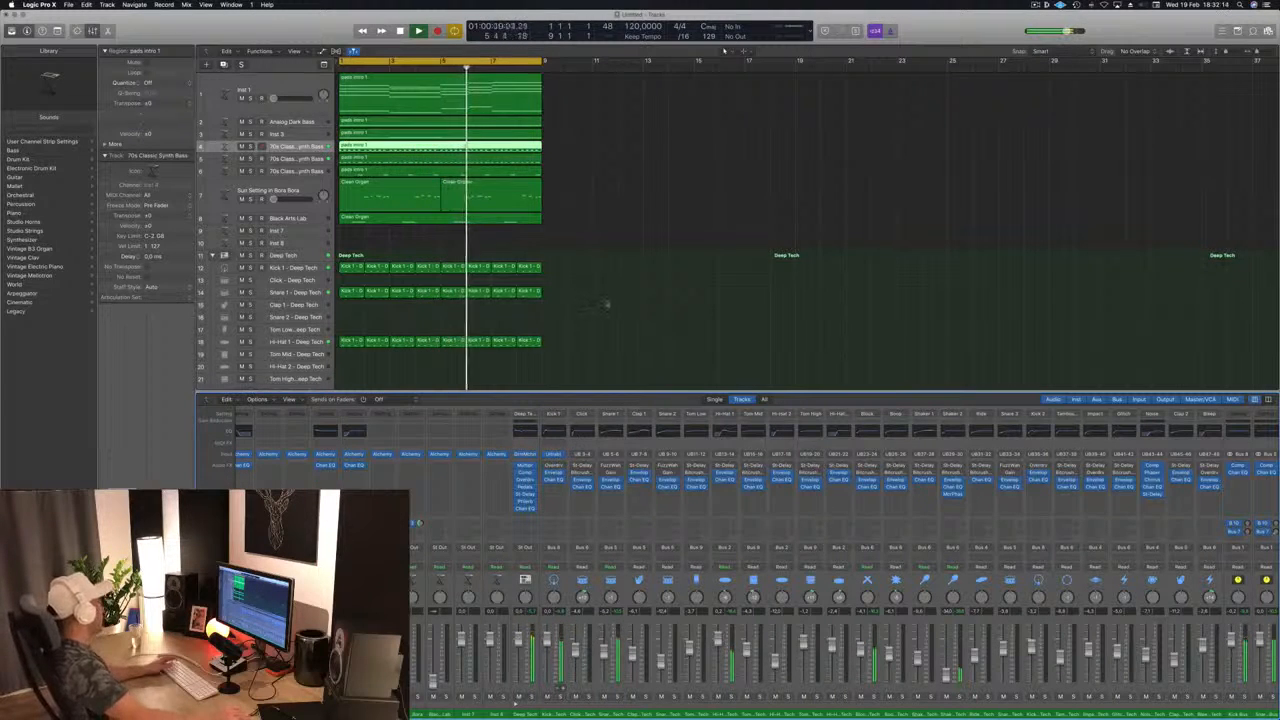
pyautogui.click(284, 88)
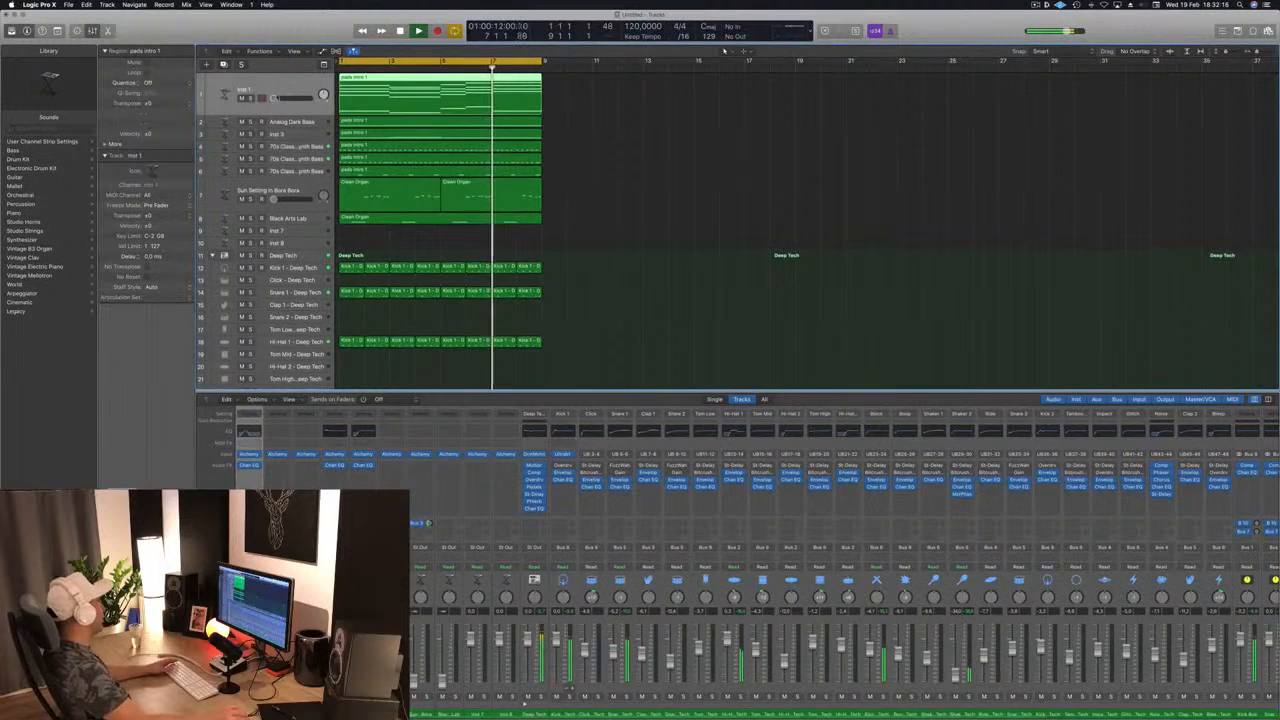
pyautogui.hotkey('shift', 'n')
pyautogui.write('ARP')
pyautogui.press('Return')
pyautogui.moveTo(273, 98); pyautogui.dragTo(285, 99)
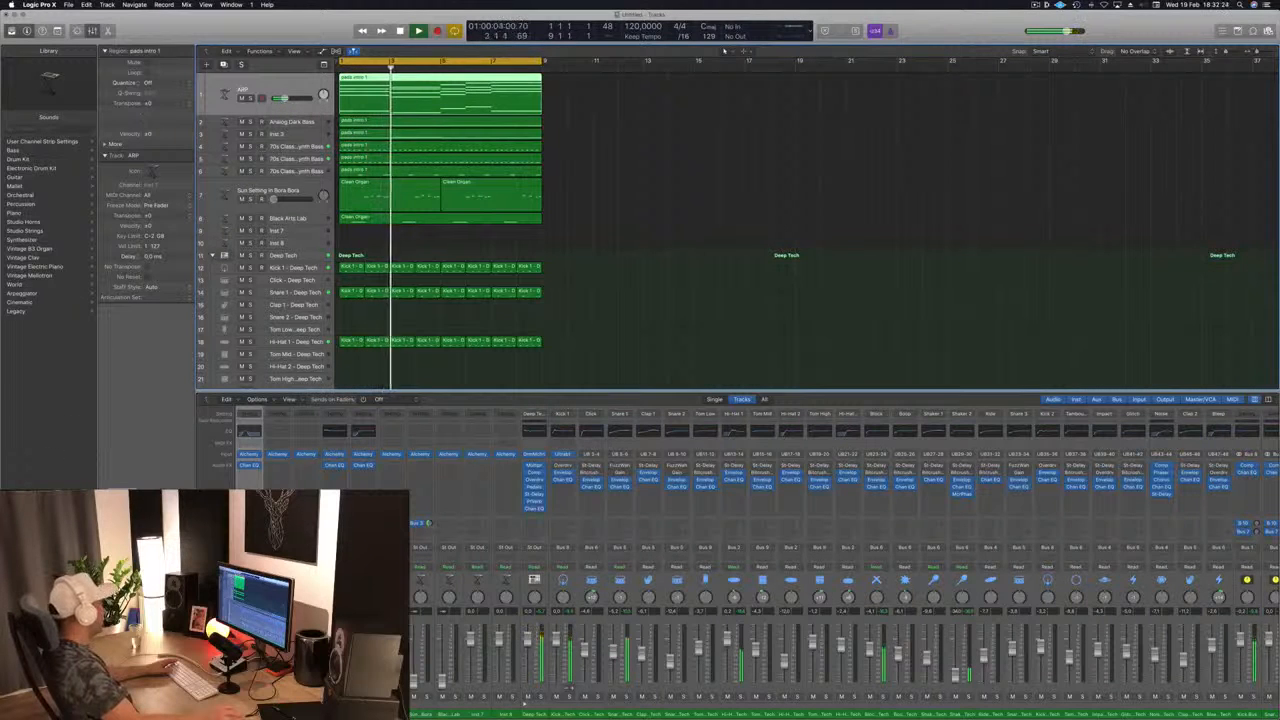
# Move the high cut of the ARP track's Channel EQ to 580 Hz and raise the track's volume a little more
pyautogui.press('e')
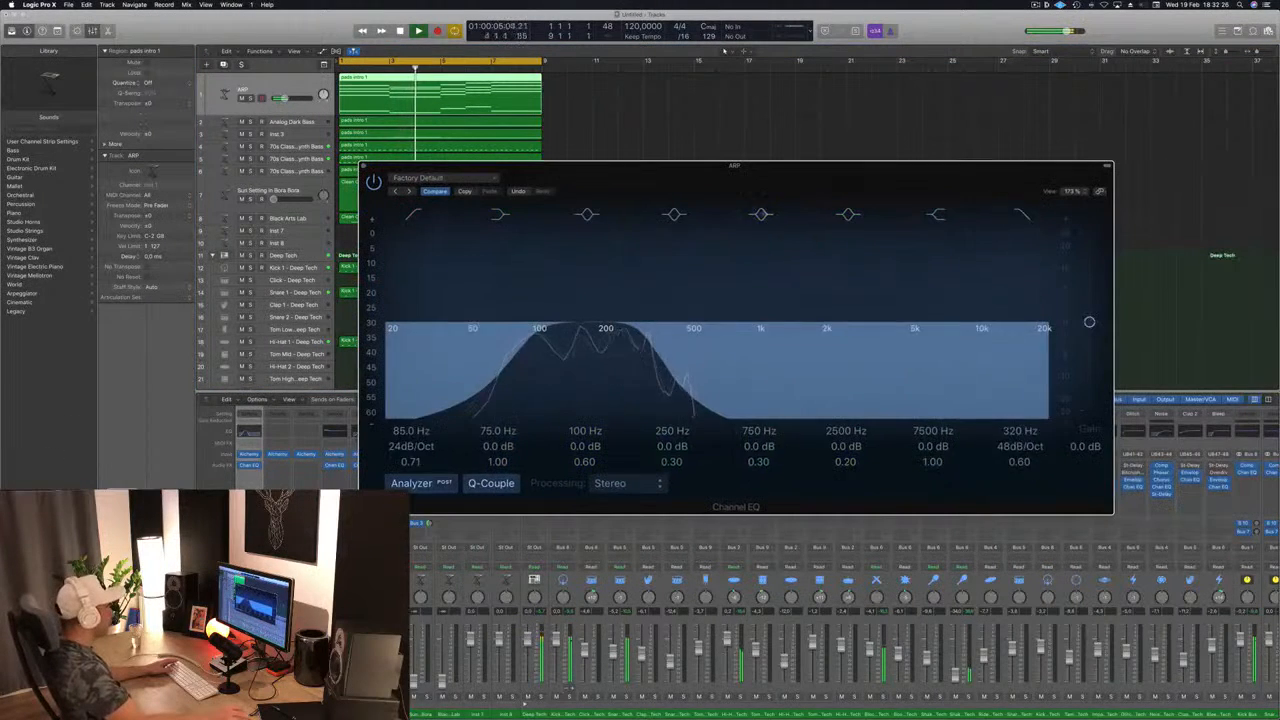
pyautogui.moveTo(664, 344); pyautogui.dragTo(721, 343)
pyautogui.click(285, 98)
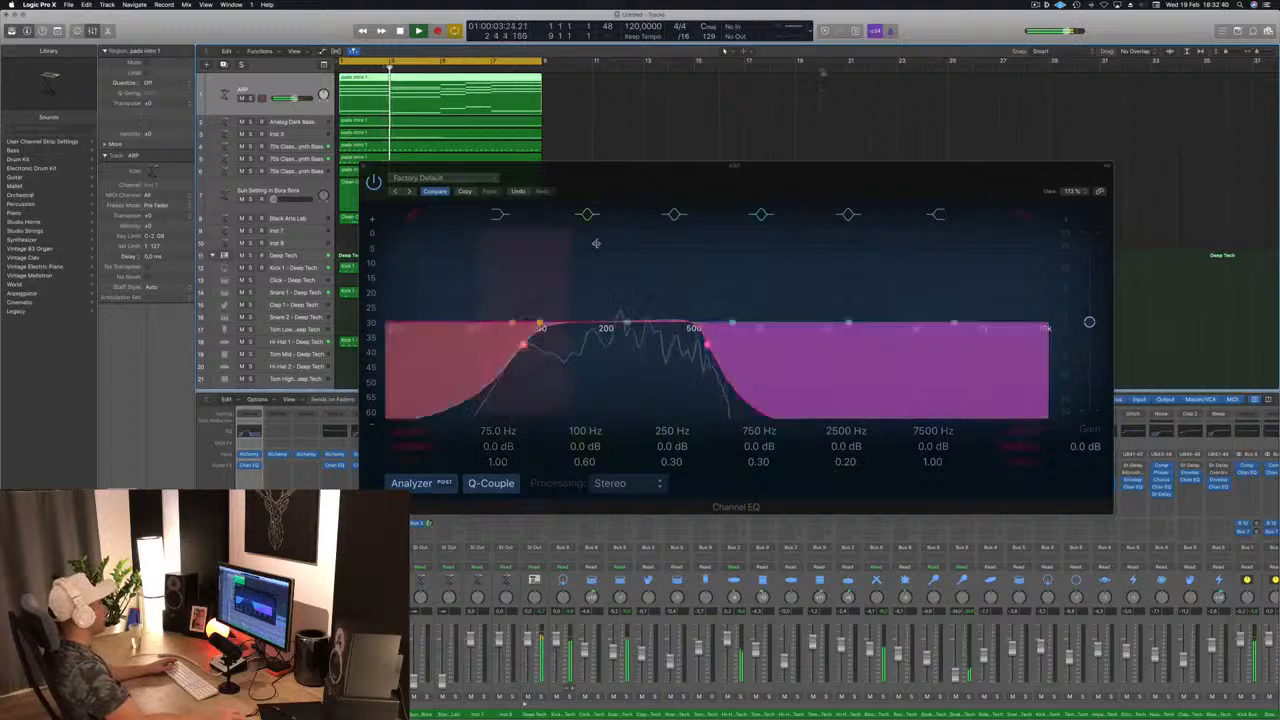
pyautogui.moveTo(886, 187); pyautogui.dragTo(822, 234)
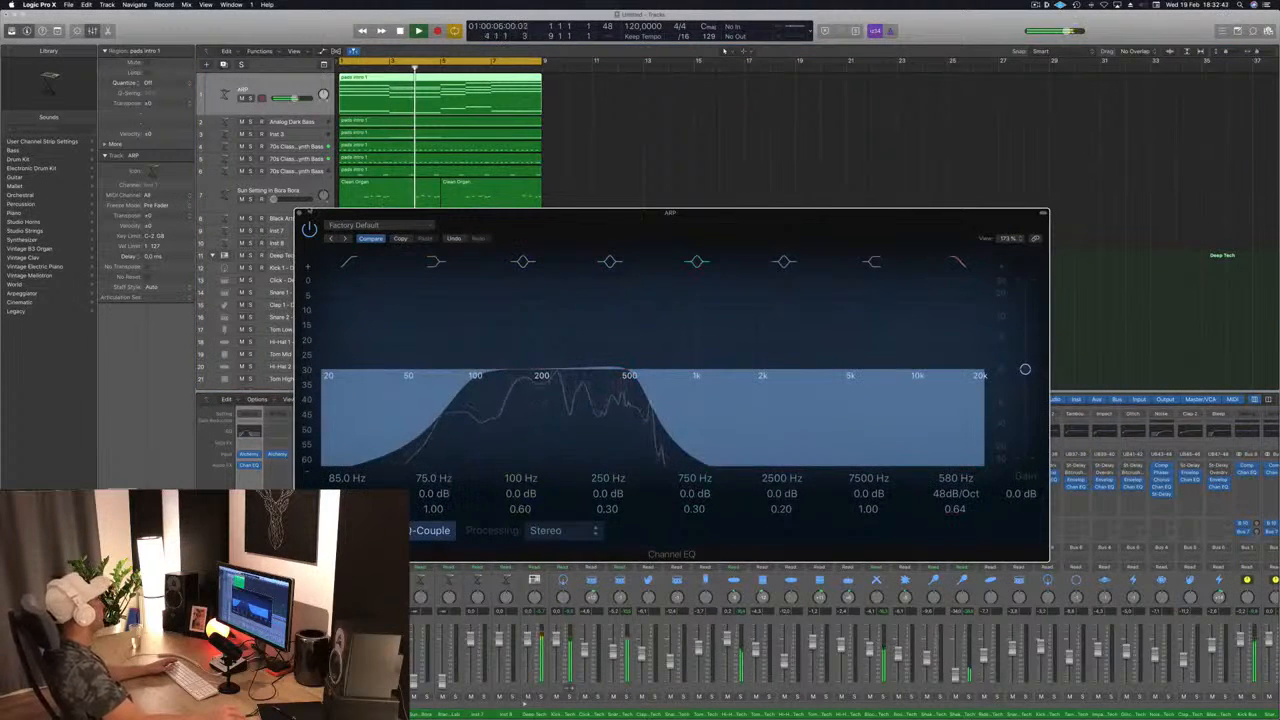
pyautogui.press('super+w')
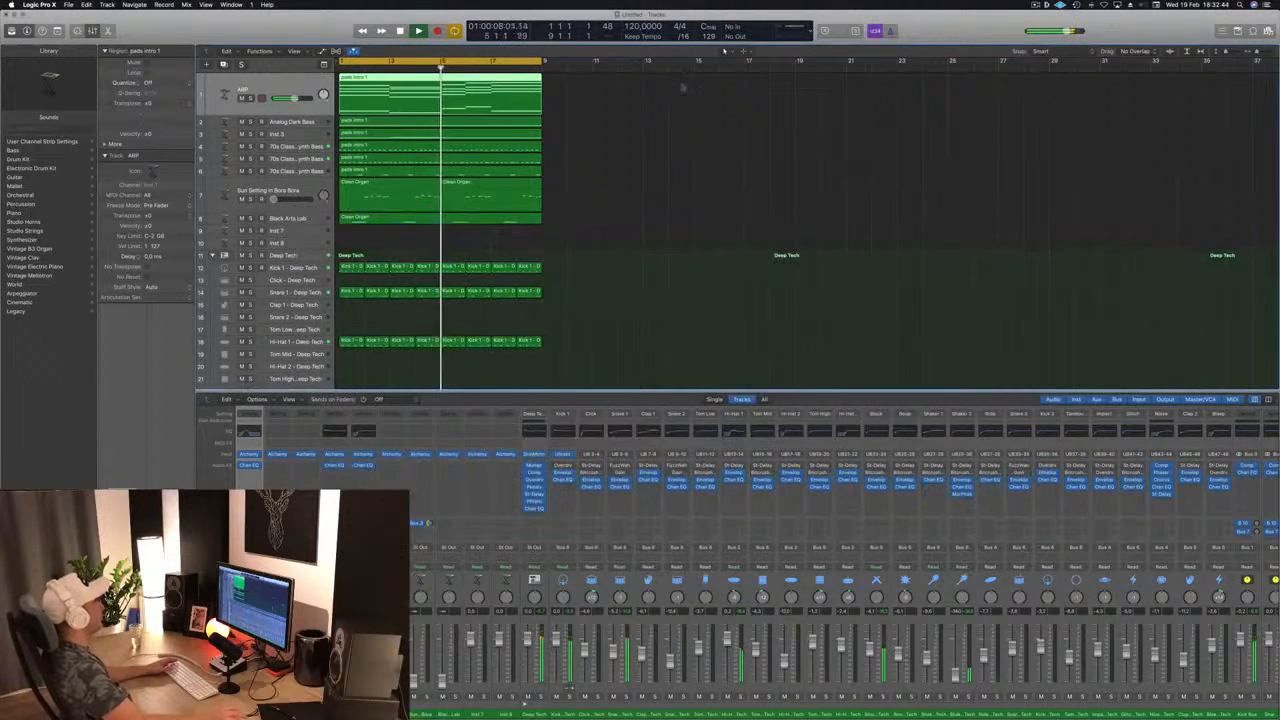
pyautogui.press('super+a')
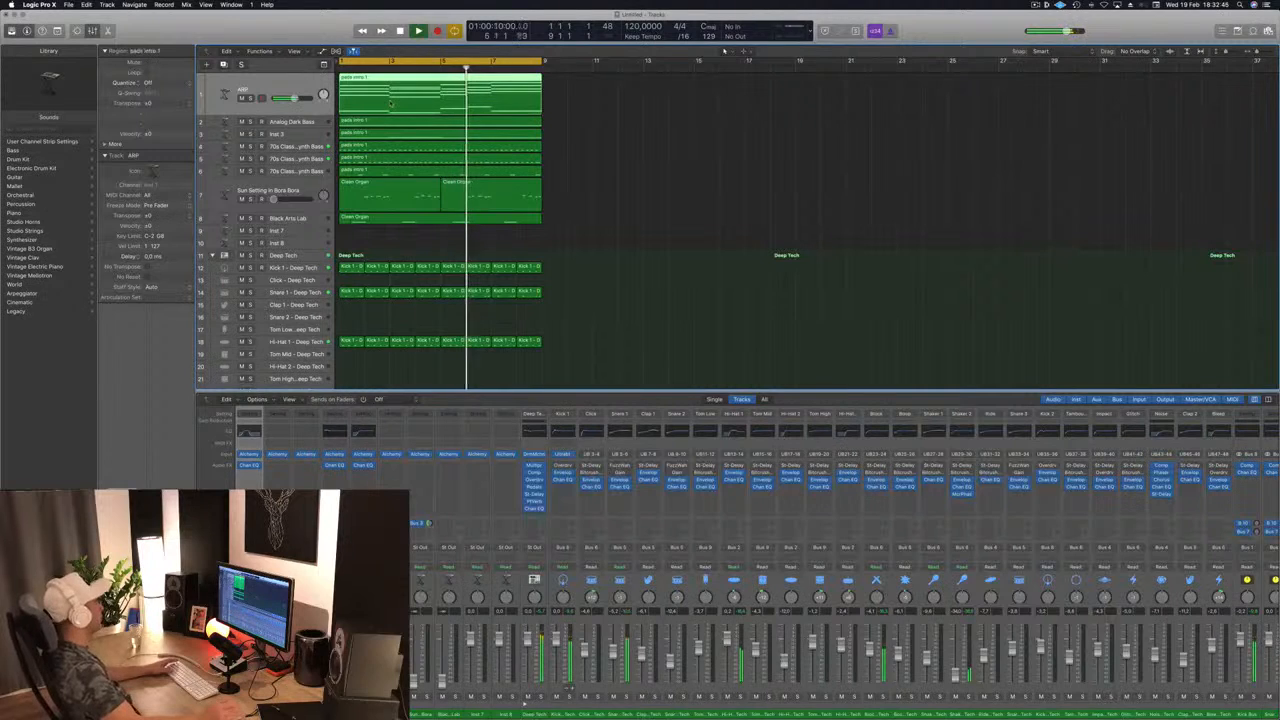
pyautogui.click(636, 121)
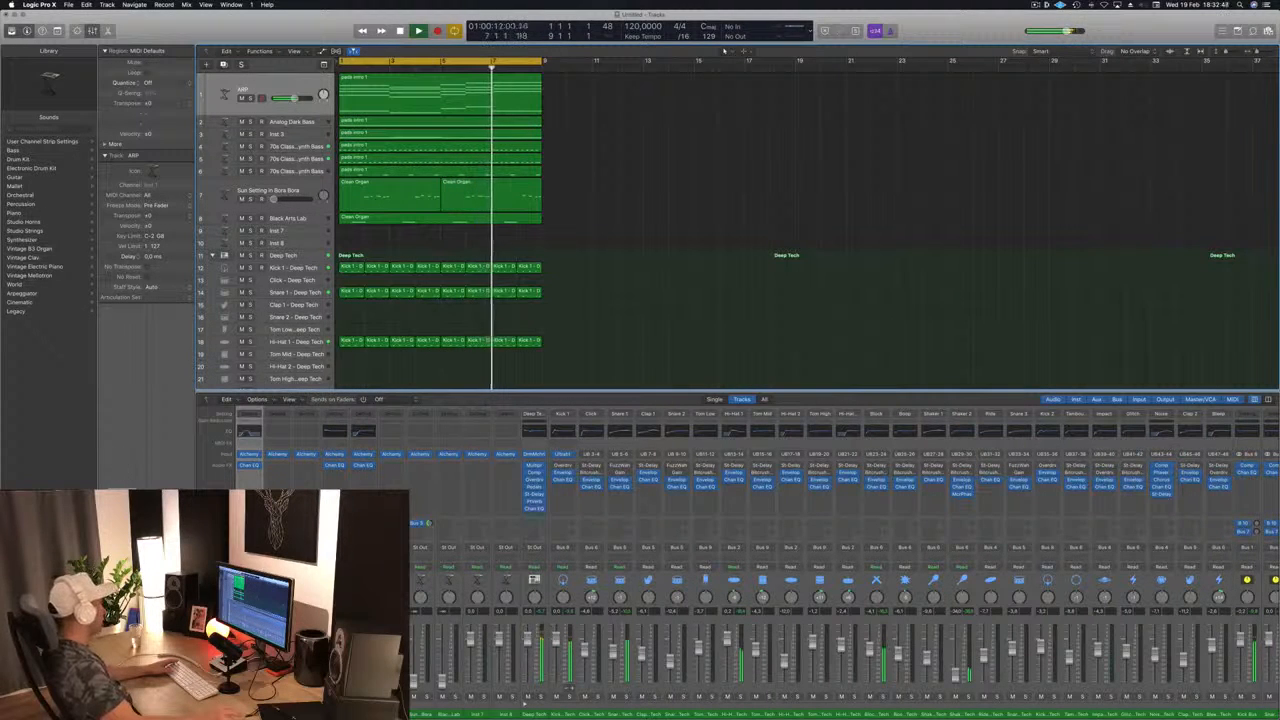
# Open up the high cut of the ARP track's Channel EQ to 15800 Hz and close the EQ
pyautogui.press('v')
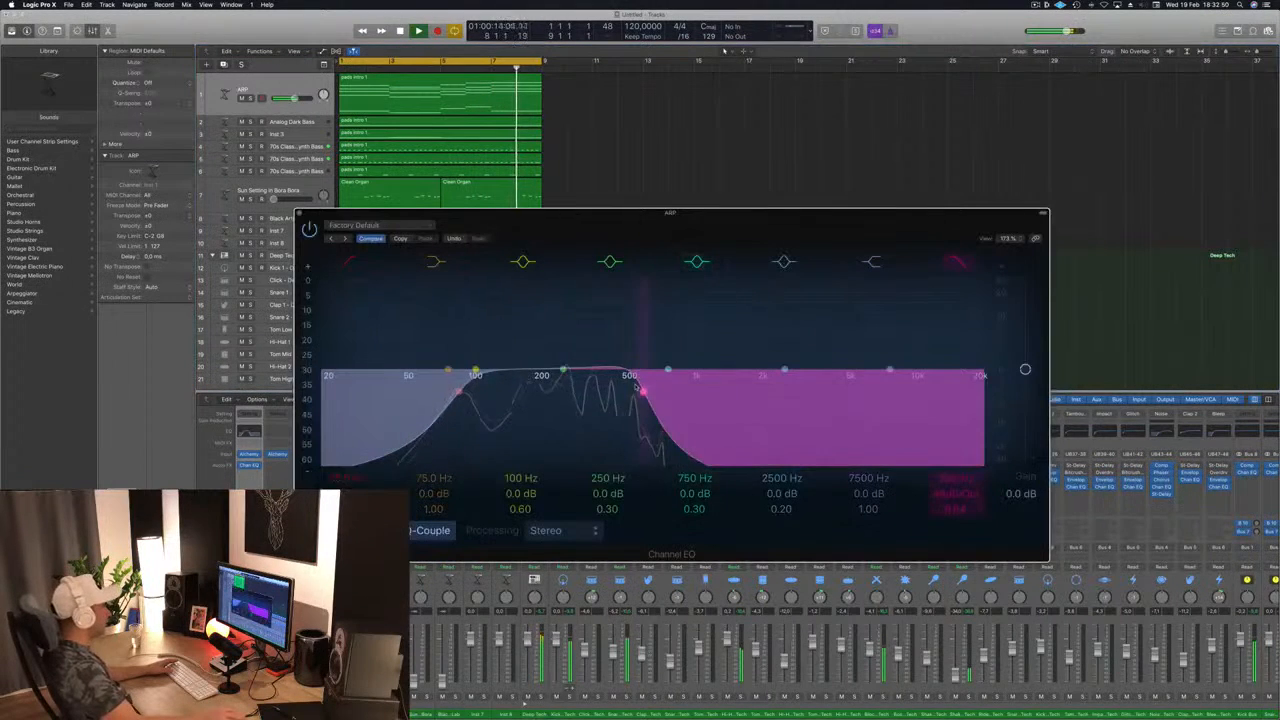
pyautogui.moveTo(770, 221); pyautogui.dragTo(1043, 252)
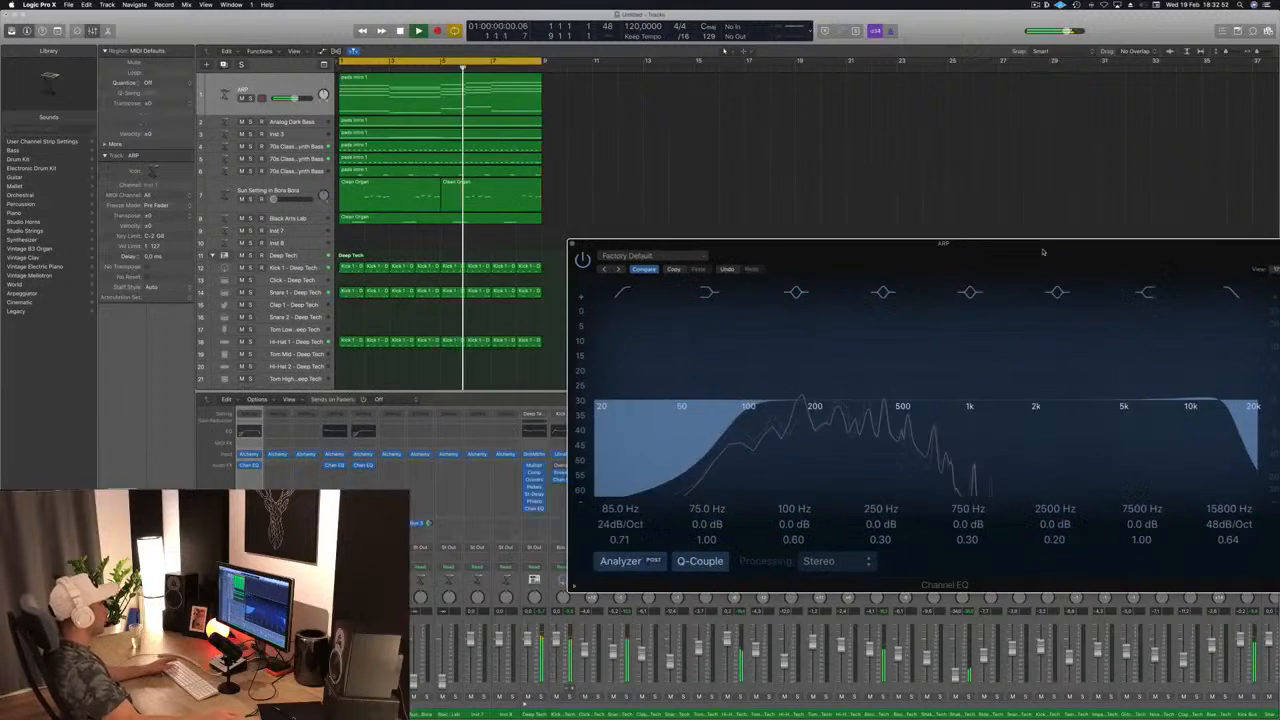
pyautogui.click(571, 246)
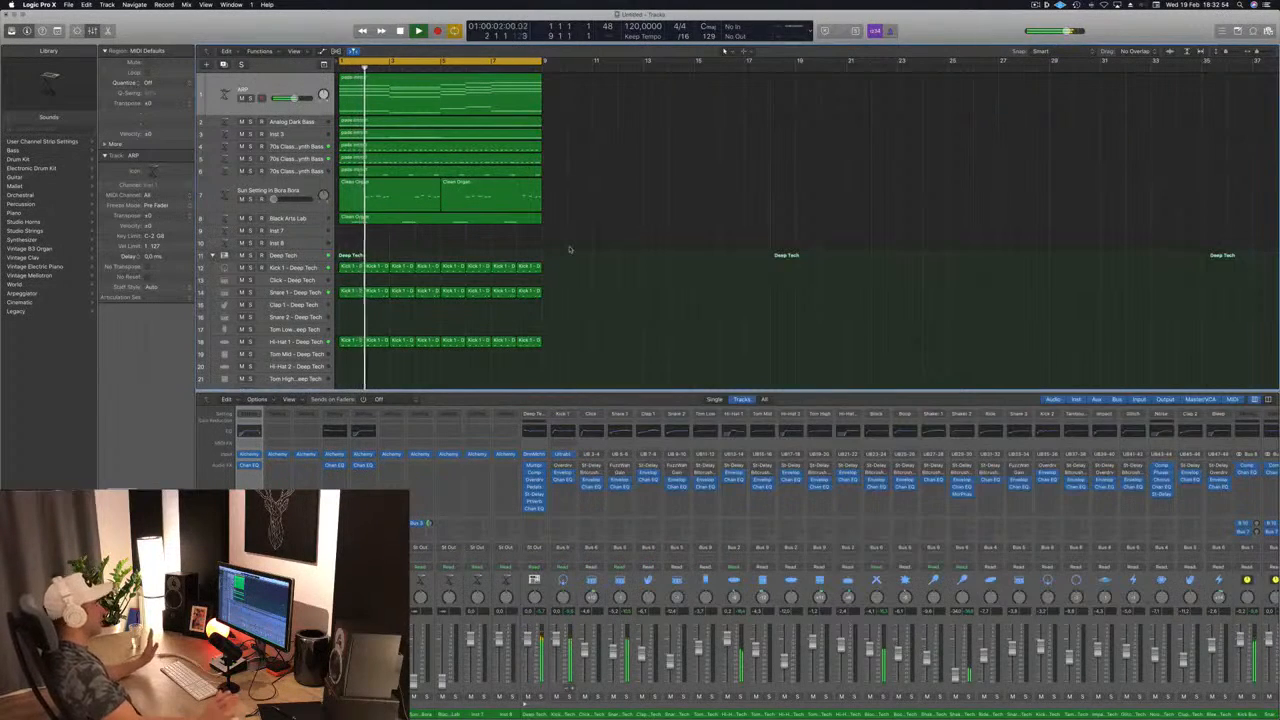
# Listen to the loop with the ARP, Snare 1 and Analog Dark Bass tracks in focus and stop playback
pyautogui.click(294, 295)
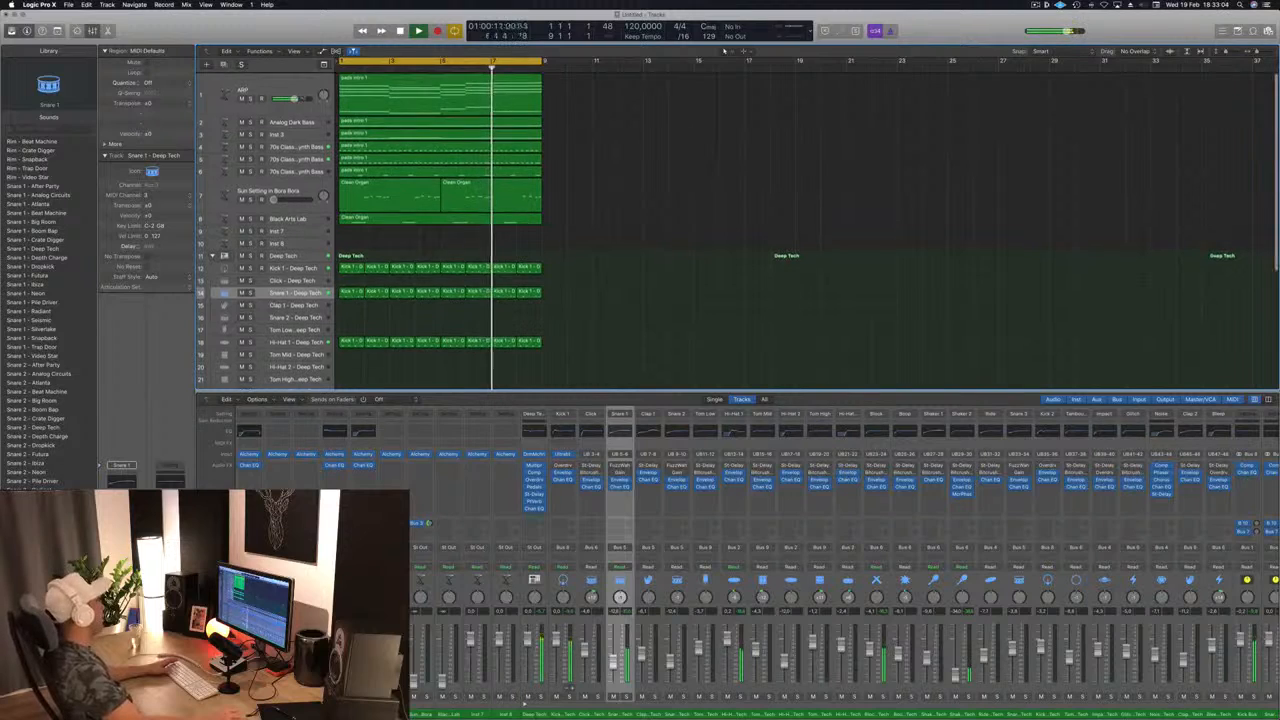
pyautogui.click(291, 92)
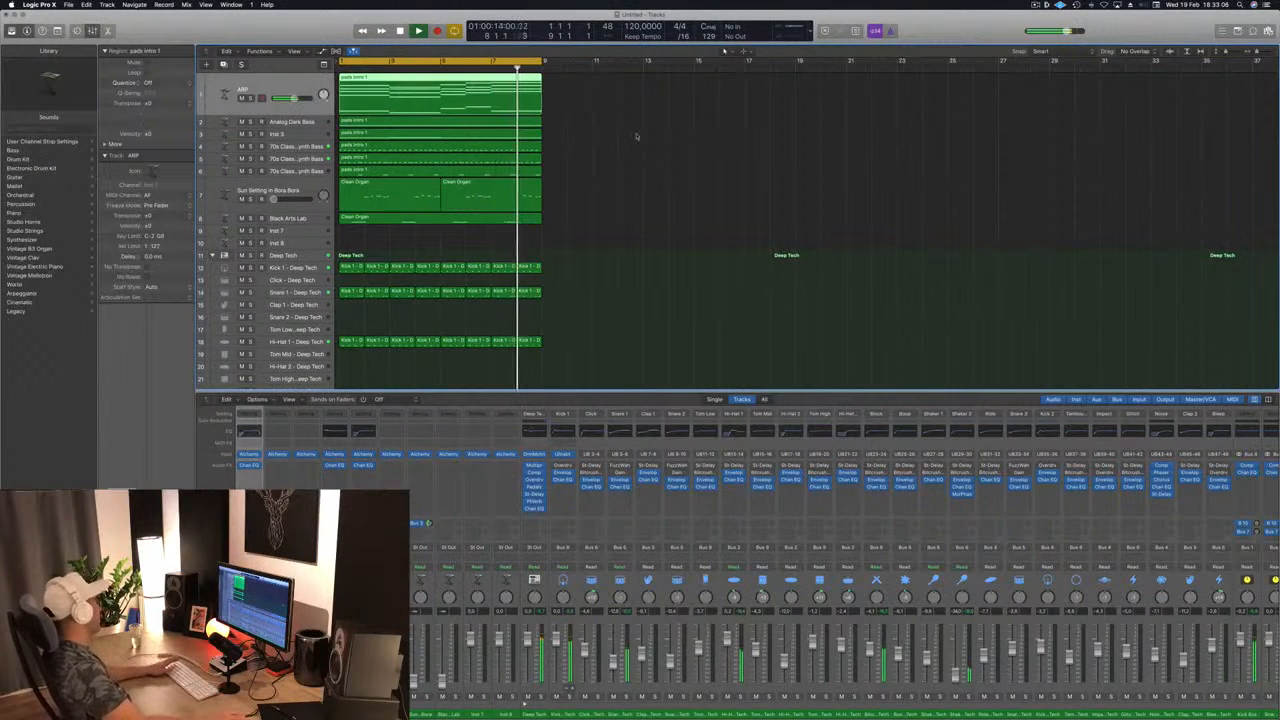
pyautogui.click(638, 136)
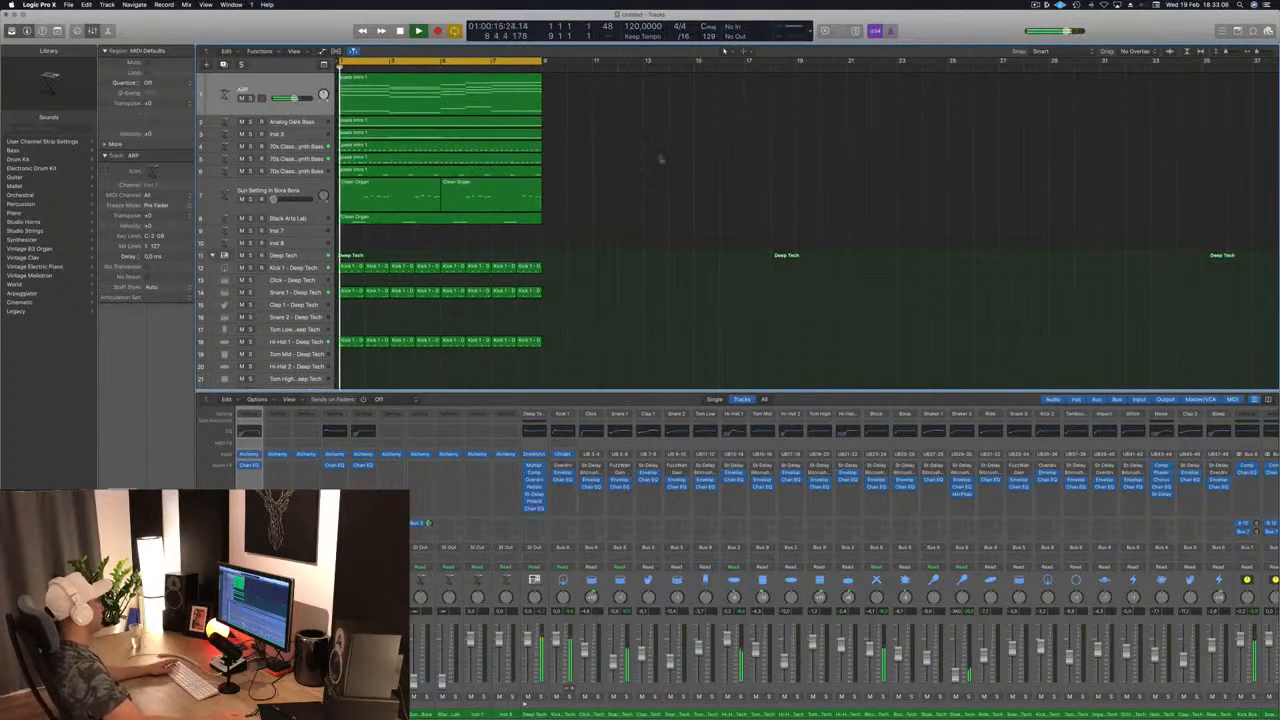
pyautogui.scroll(1, 630, 176)
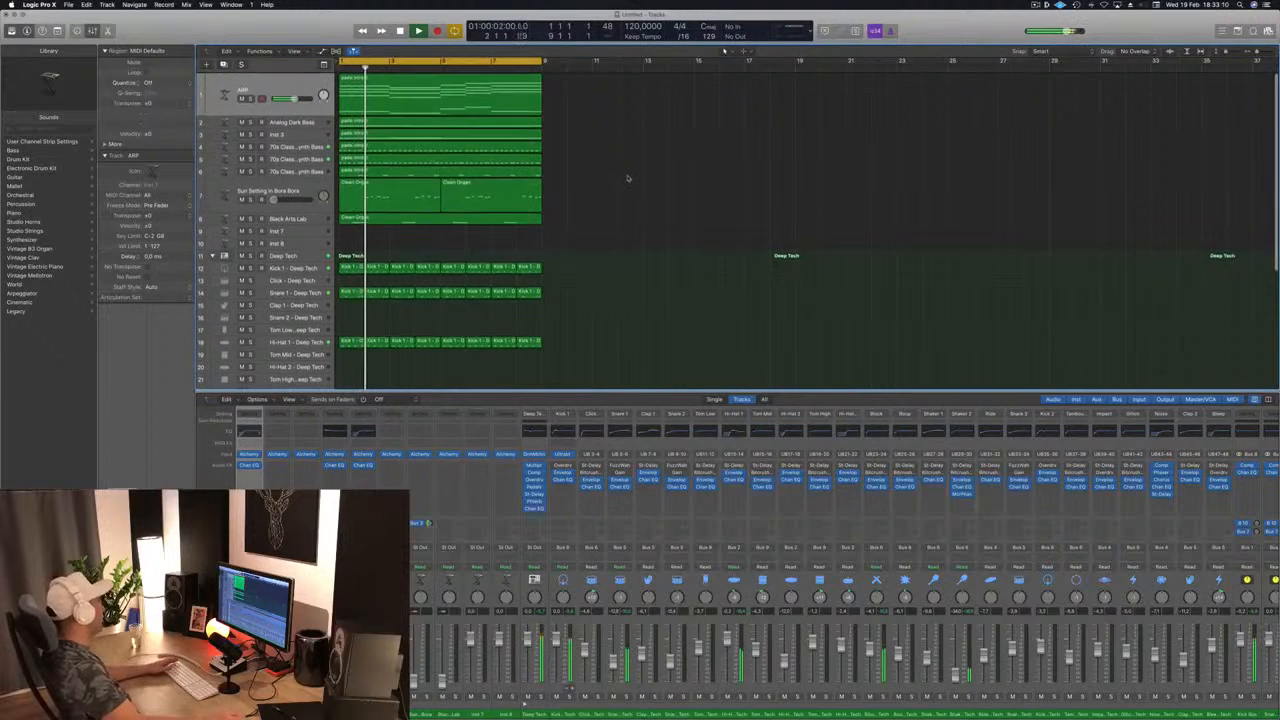
pyautogui.scroll(-1, 640, 167)
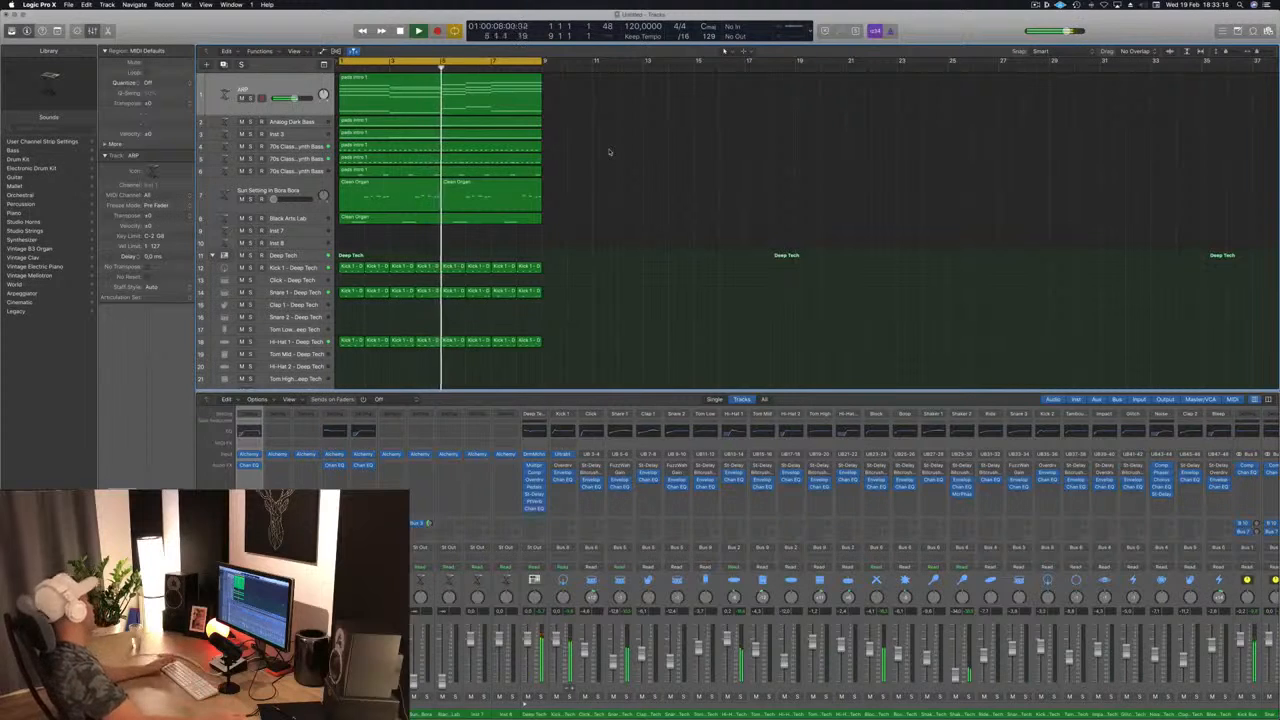
pyautogui.click(309, 121)
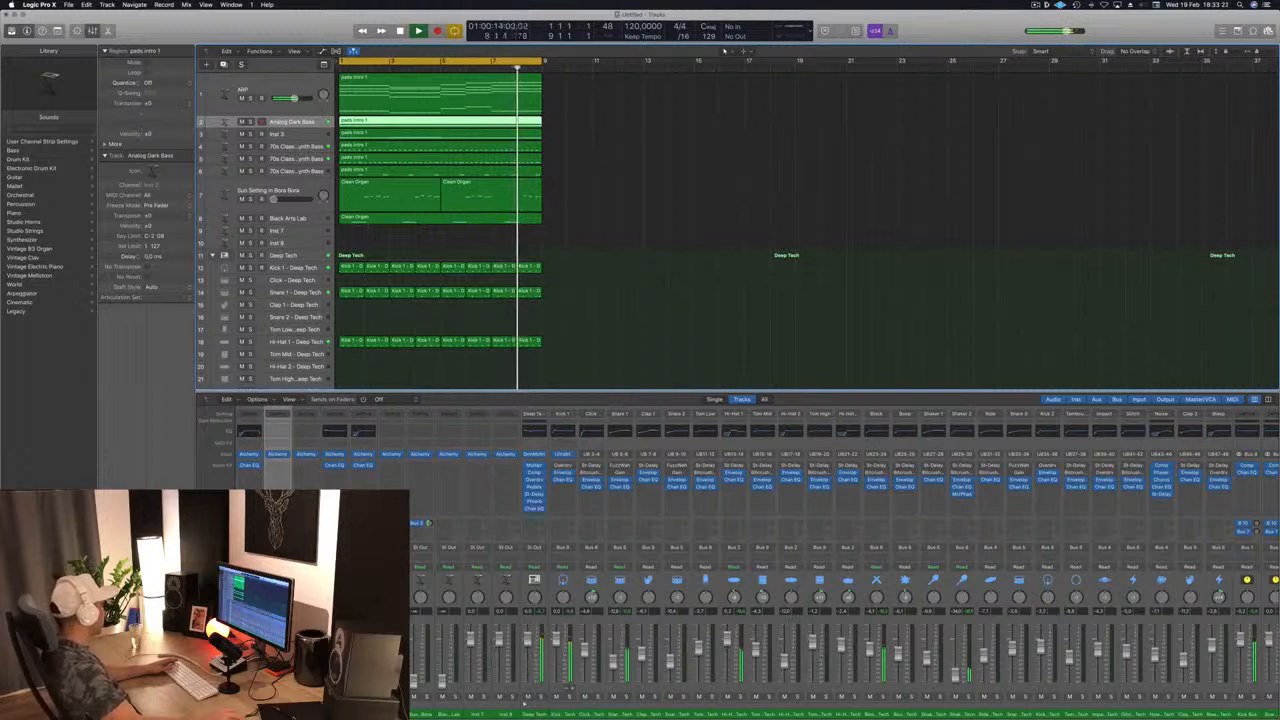
pyautogui.press('space')
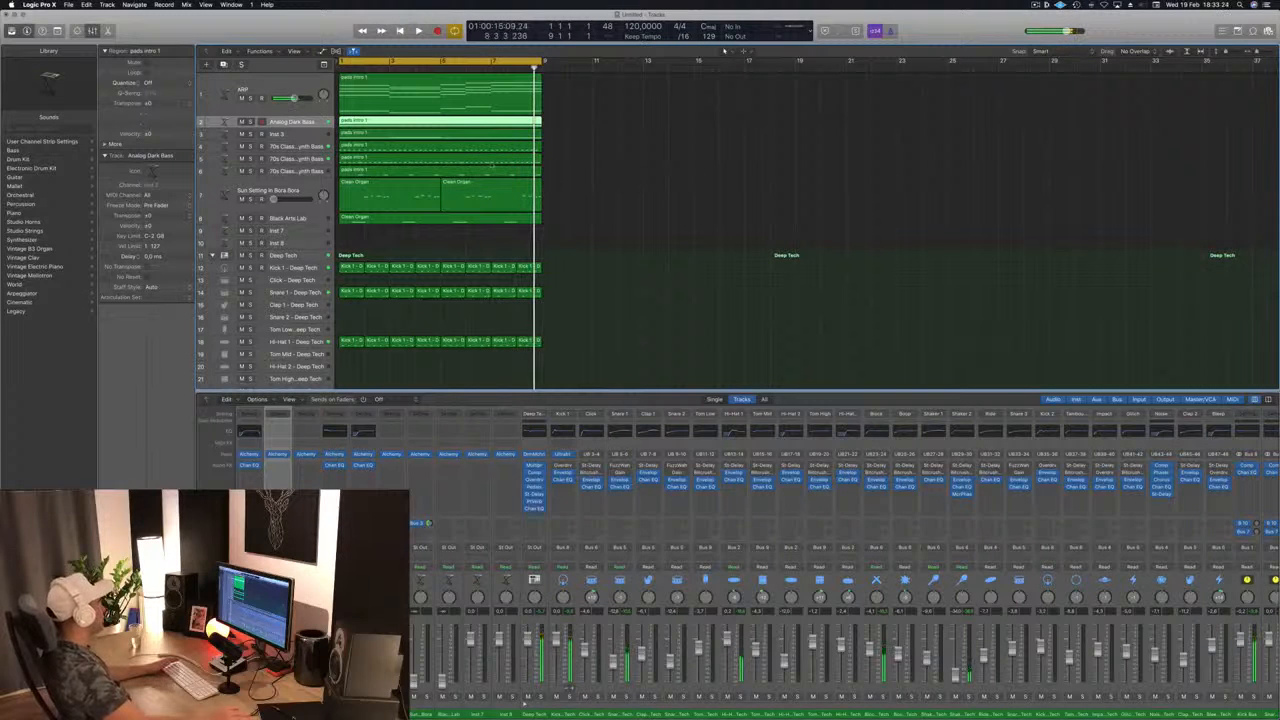
# Add a Bus 12 send to the Kick 1 track and raise its send level
pyautogui.click(277, 268)
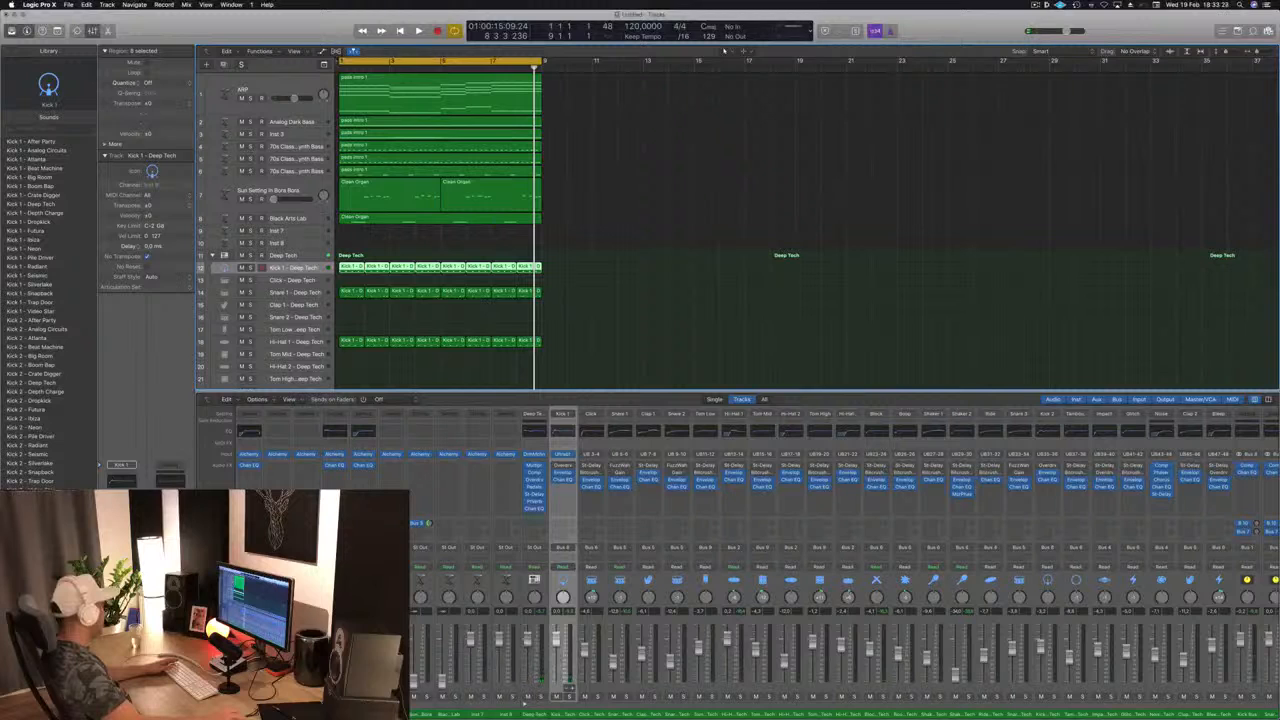
pyautogui.moveTo(145, 578)
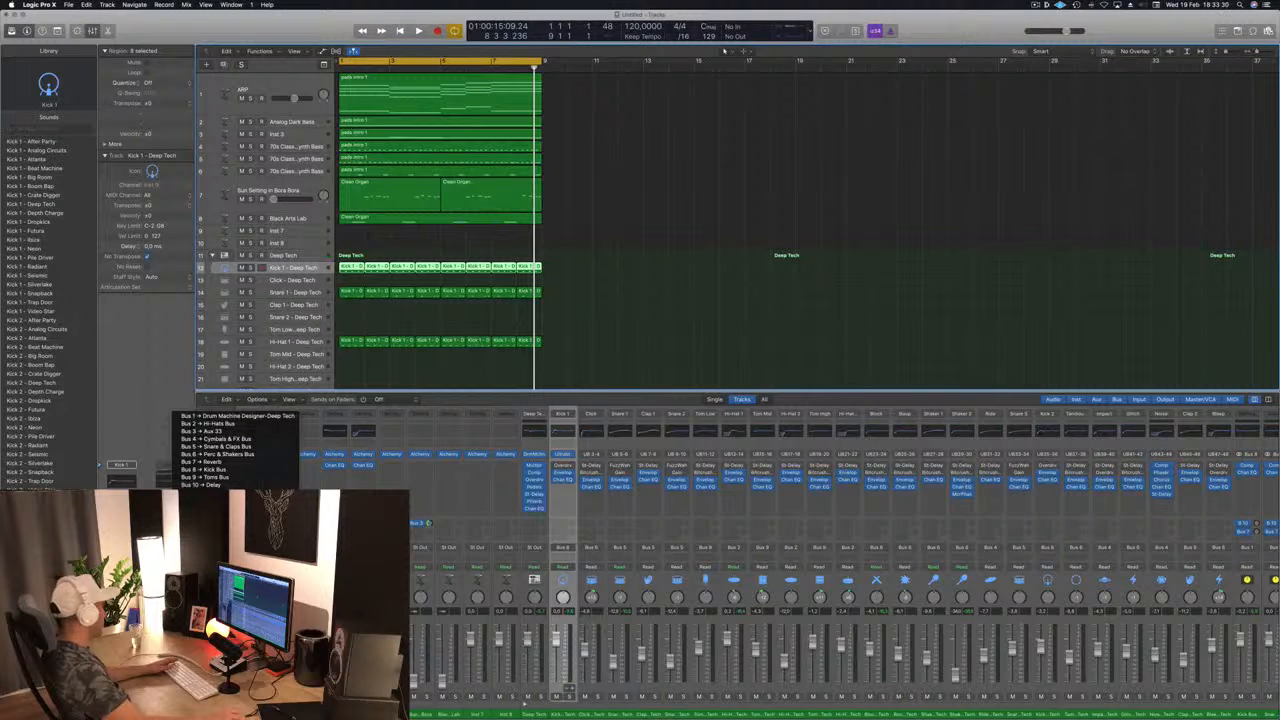
pyautogui.press('Escape')
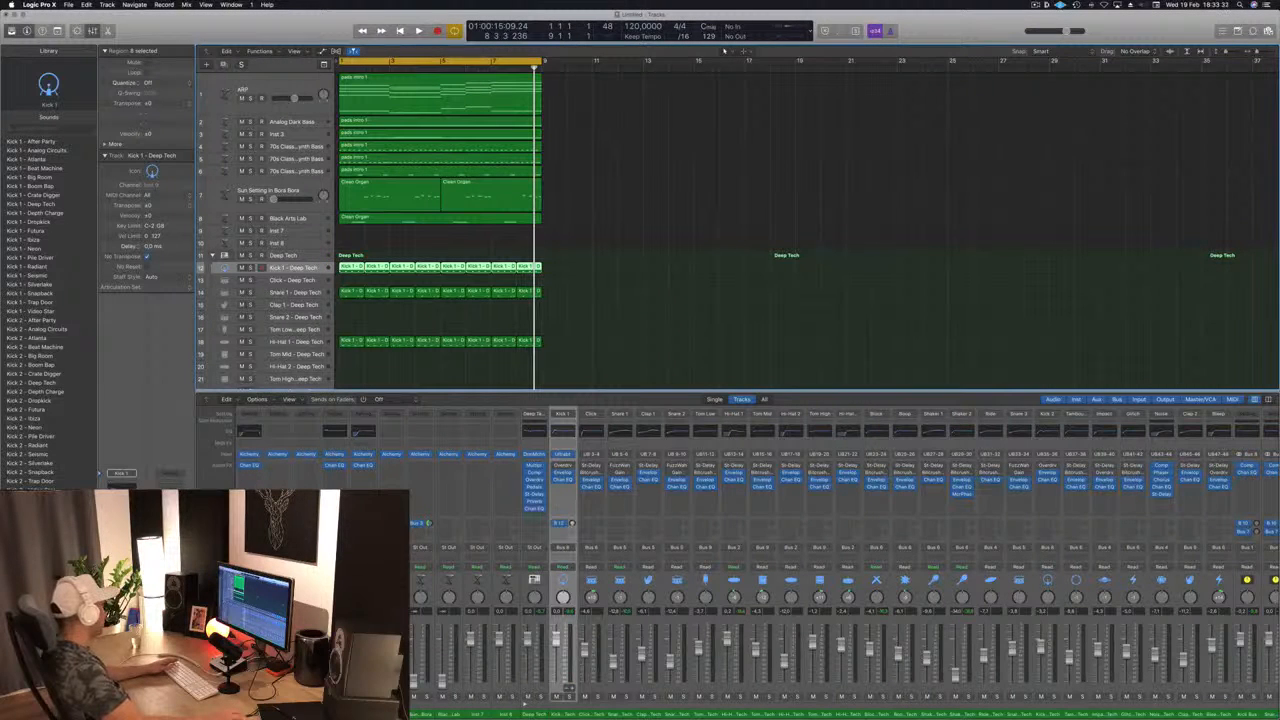
pyautogui.click(170, 473)
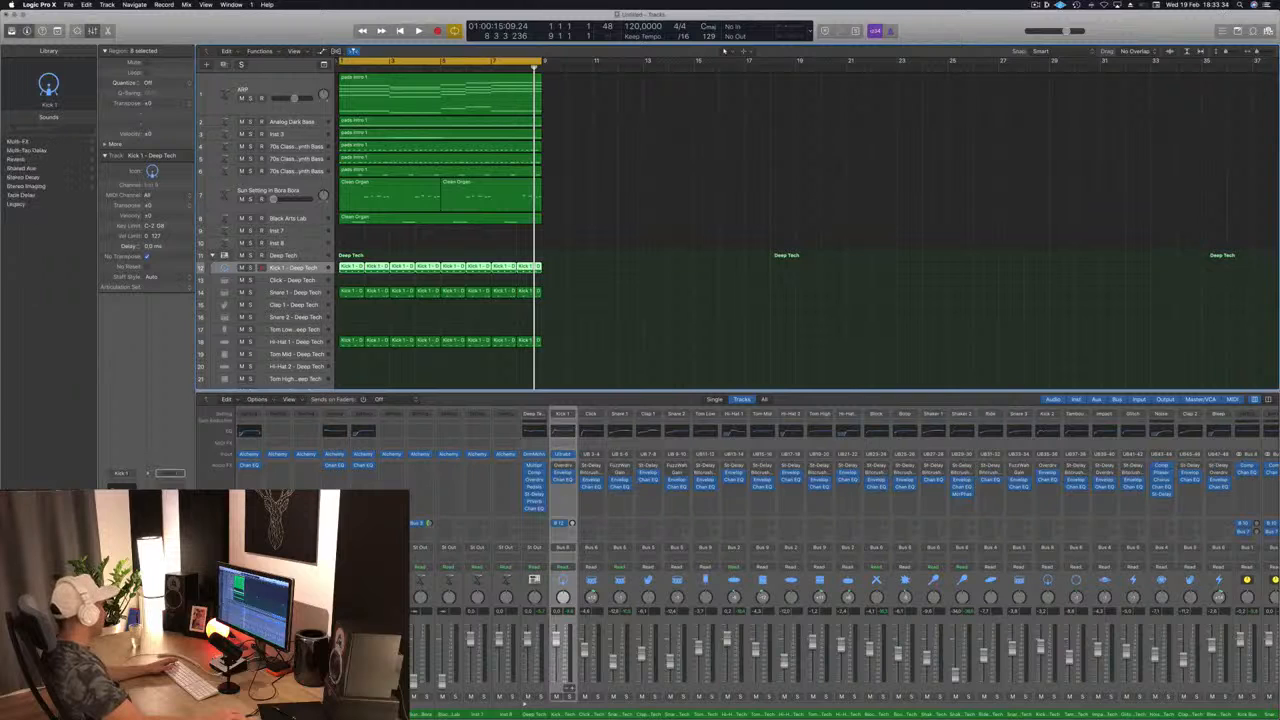
pyautogui.moveTo(572, 523); pyautogui.dragTo(572, 522)
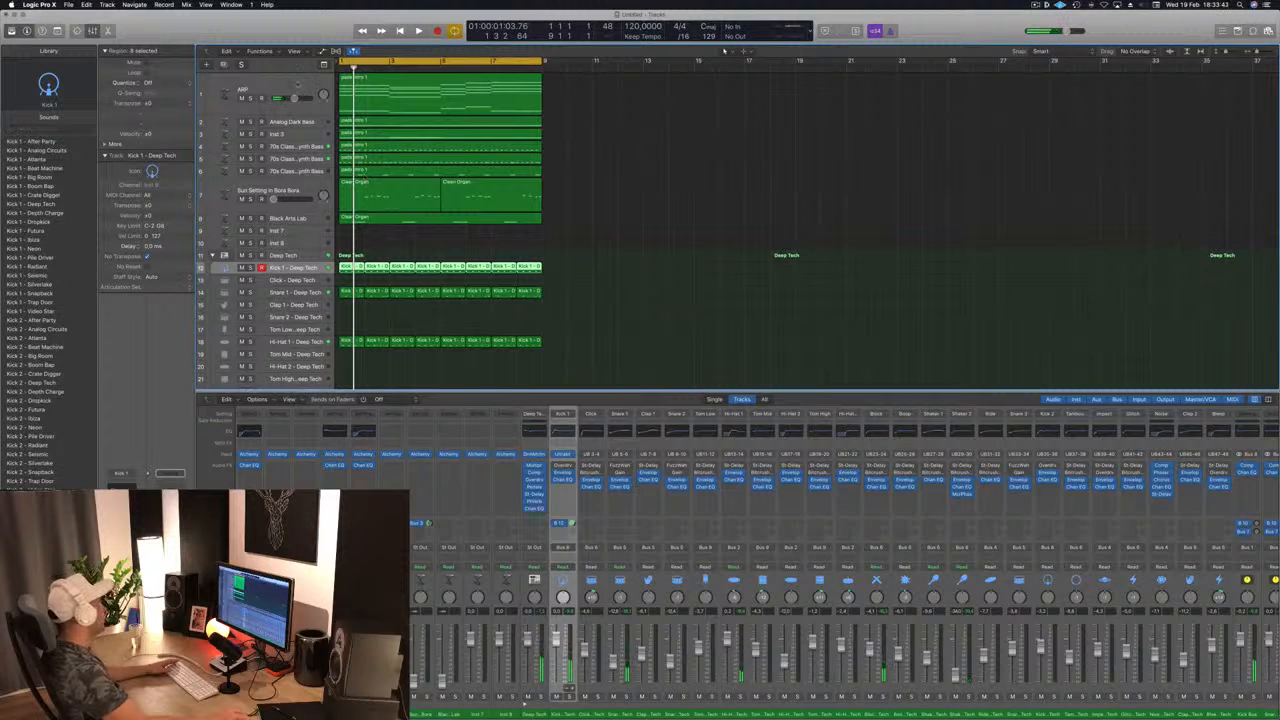
# Insert a Compressor on the ARP track and set its side chain to Bus 12
pyautogui.click(280, 88)
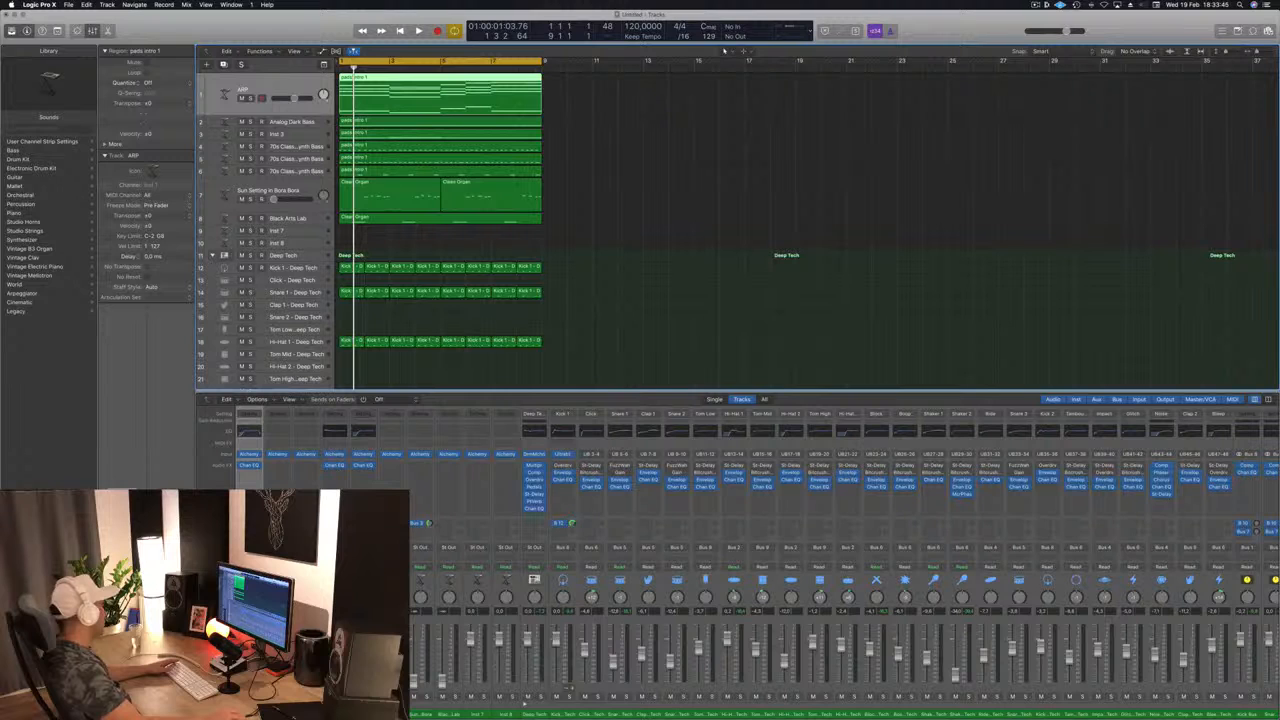
pyautogui.moveTo(380, 34); pyautogui.dragTo(682, 132)
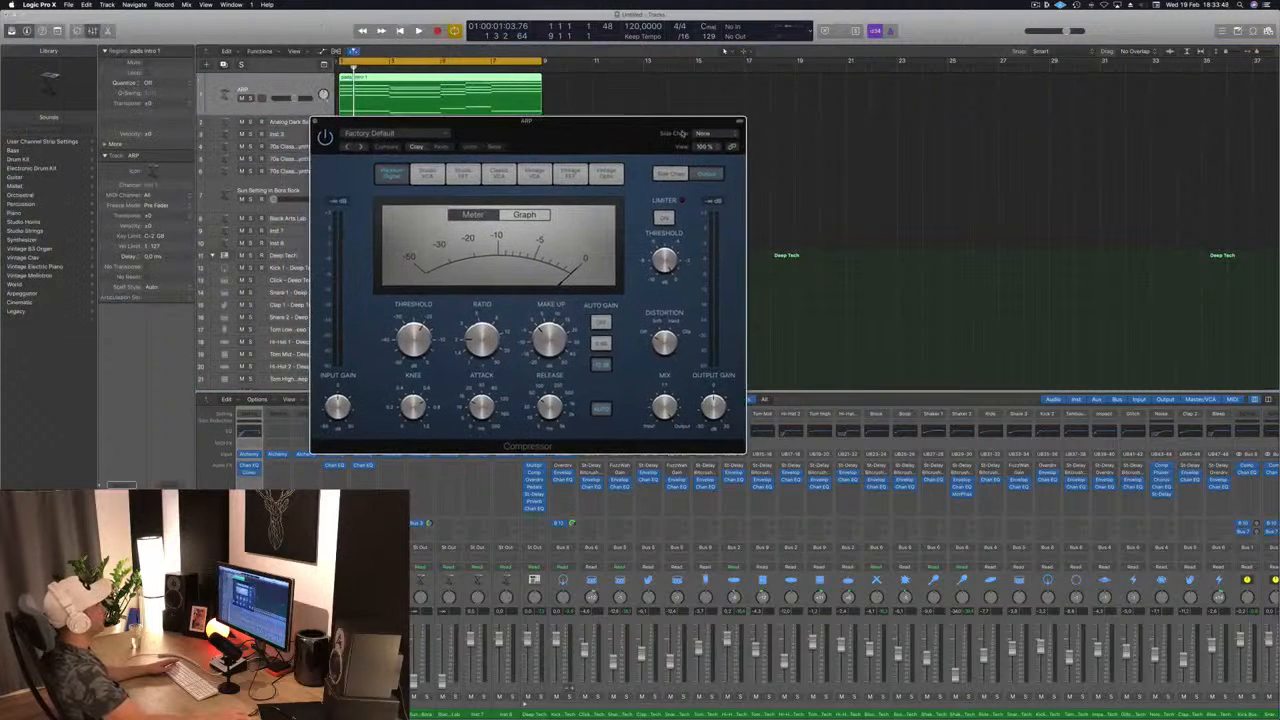
pyautogui.moveTo(712, 161)
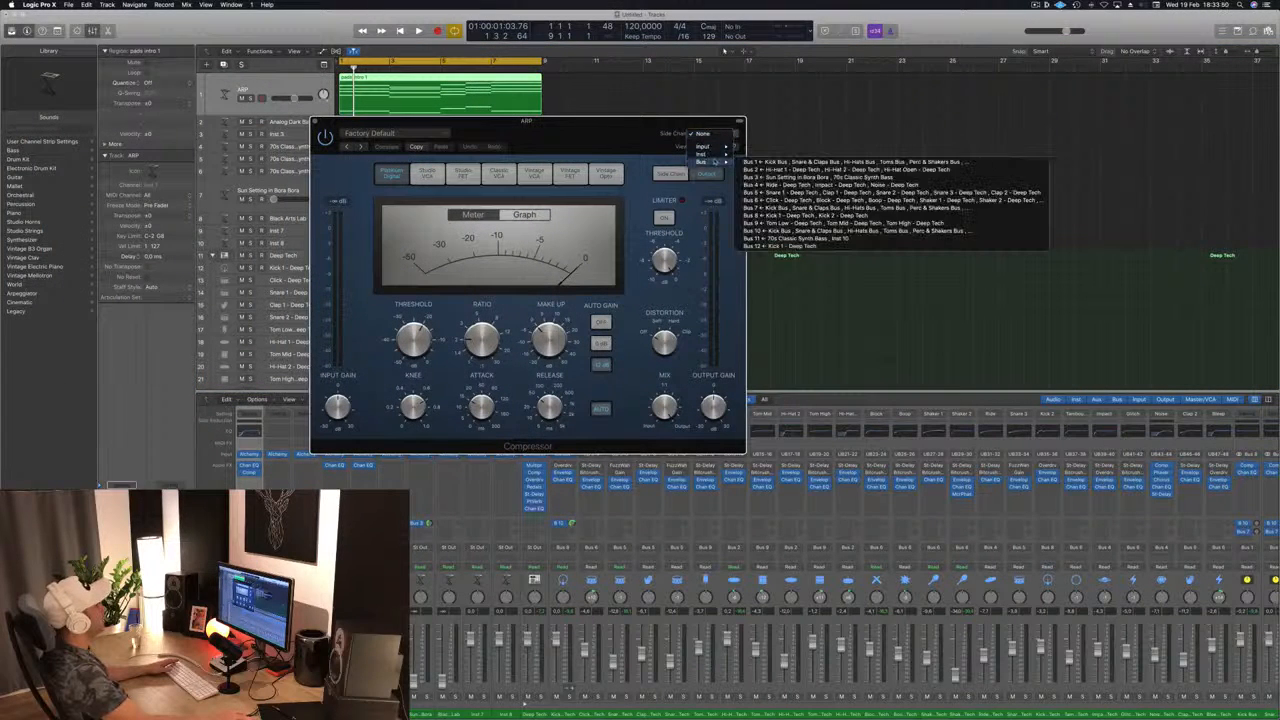
pyautogui.click(793, 247)
pyautogui.moveTo(615, 142); pyautogui.dragTo(845, 201)
# Adjust the ARP track's Compressor while playing the loop, close it and restart the loop
pyautogui.press('space')
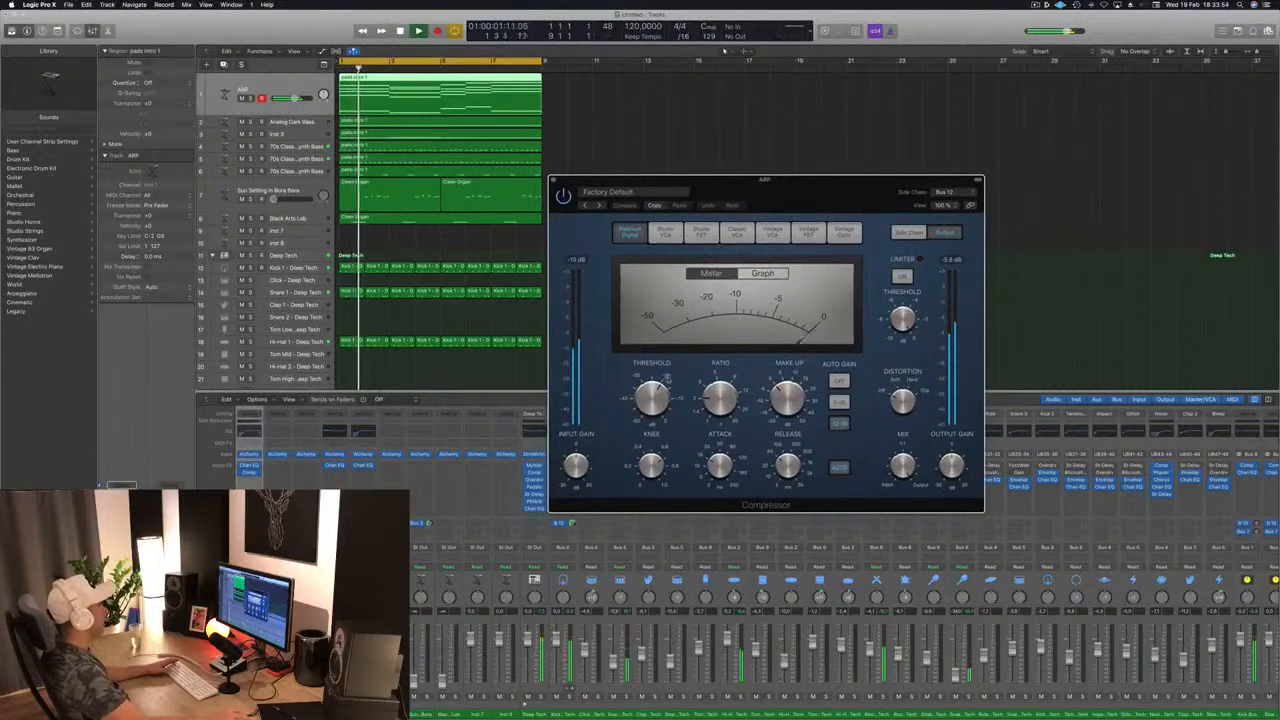
pyautogui.moveTo(668, 376)
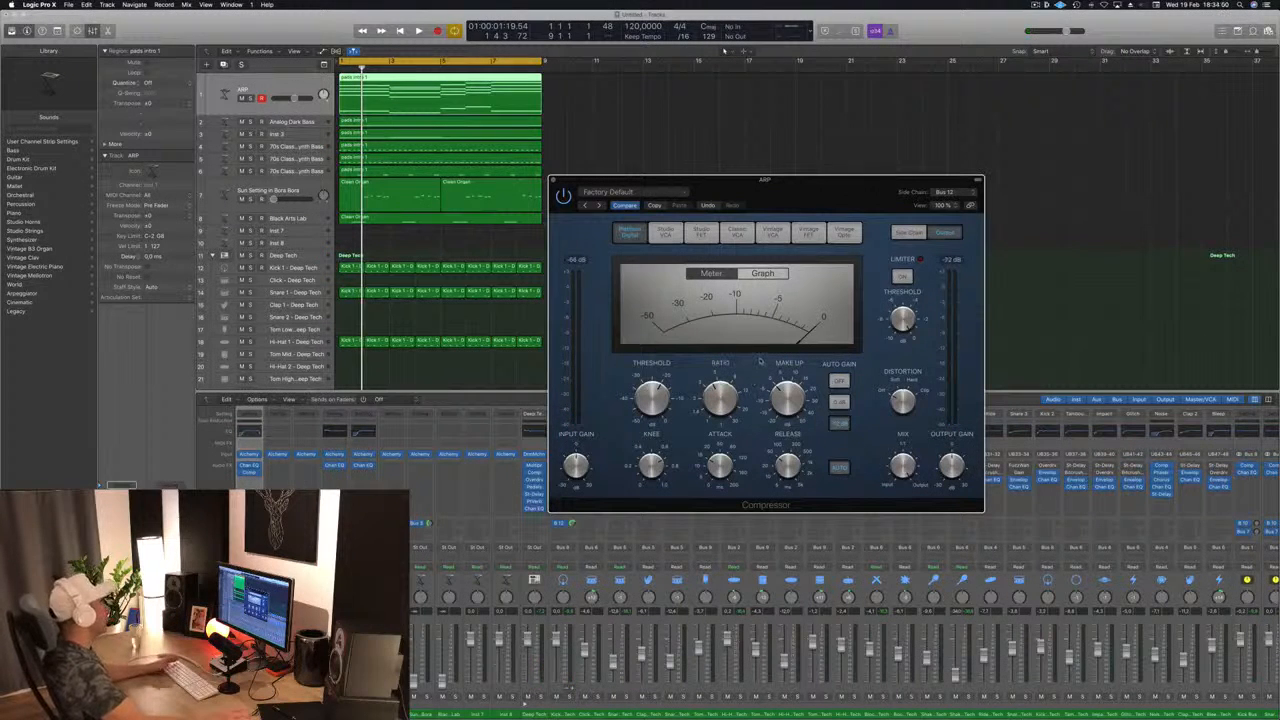
pyautogui.moveTo(839, 195); pyautogui.dragTo(701, 335)
pyautogui.press('space')
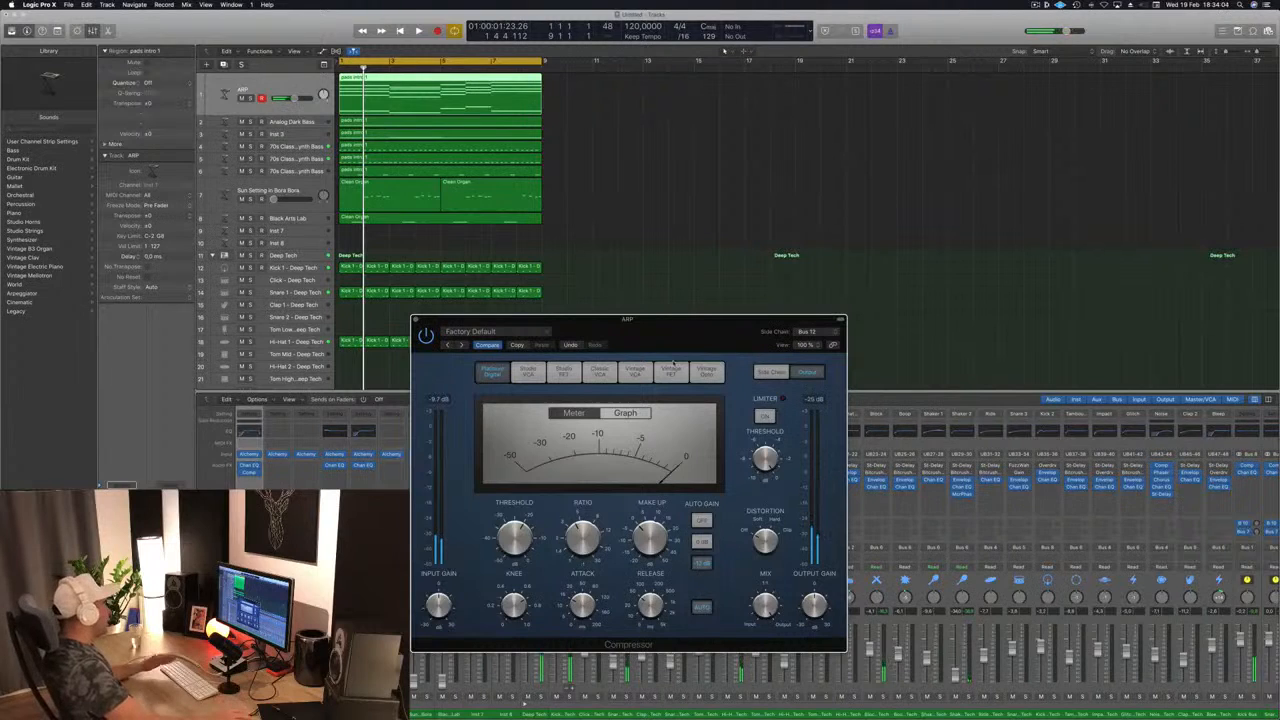
pyautogui.press('space')
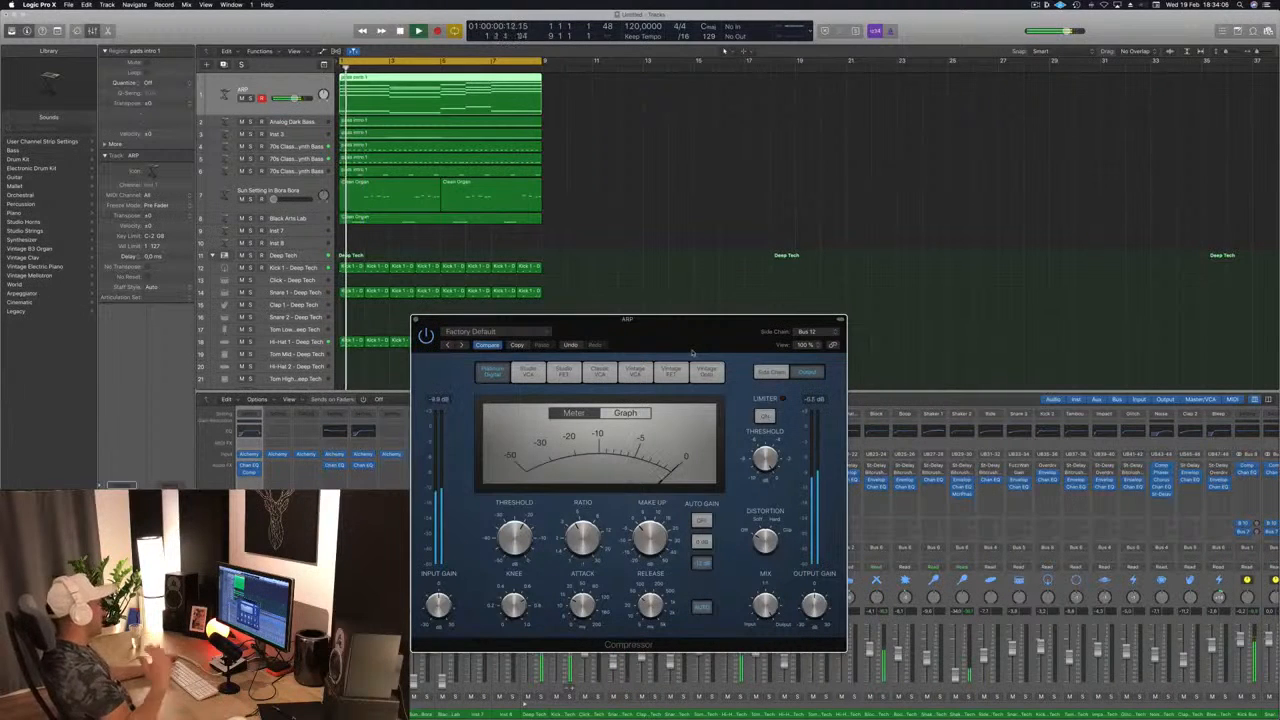
pyautogui.moveTo(681, 335); pyautogui.dragTo(758, 271)
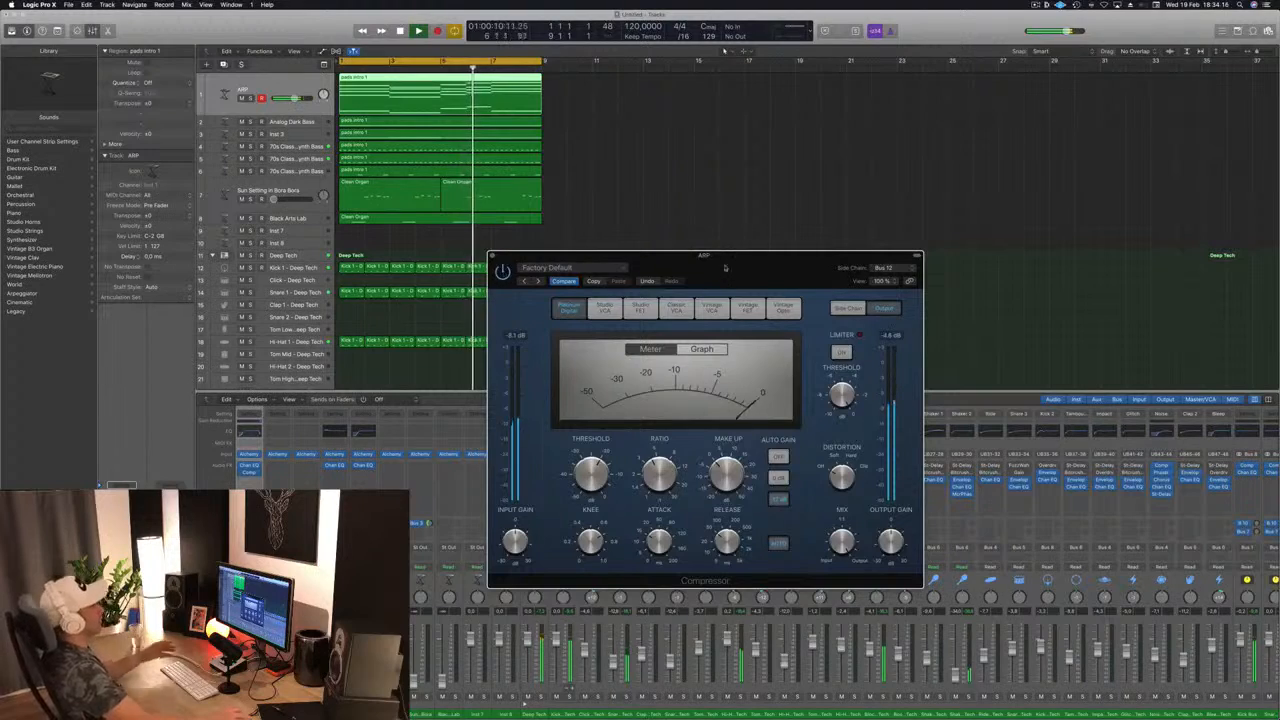
pyautogui.moveTo(709, 274); pyautogui.dragTo(636, 282)
pyautogui.press('super+w')
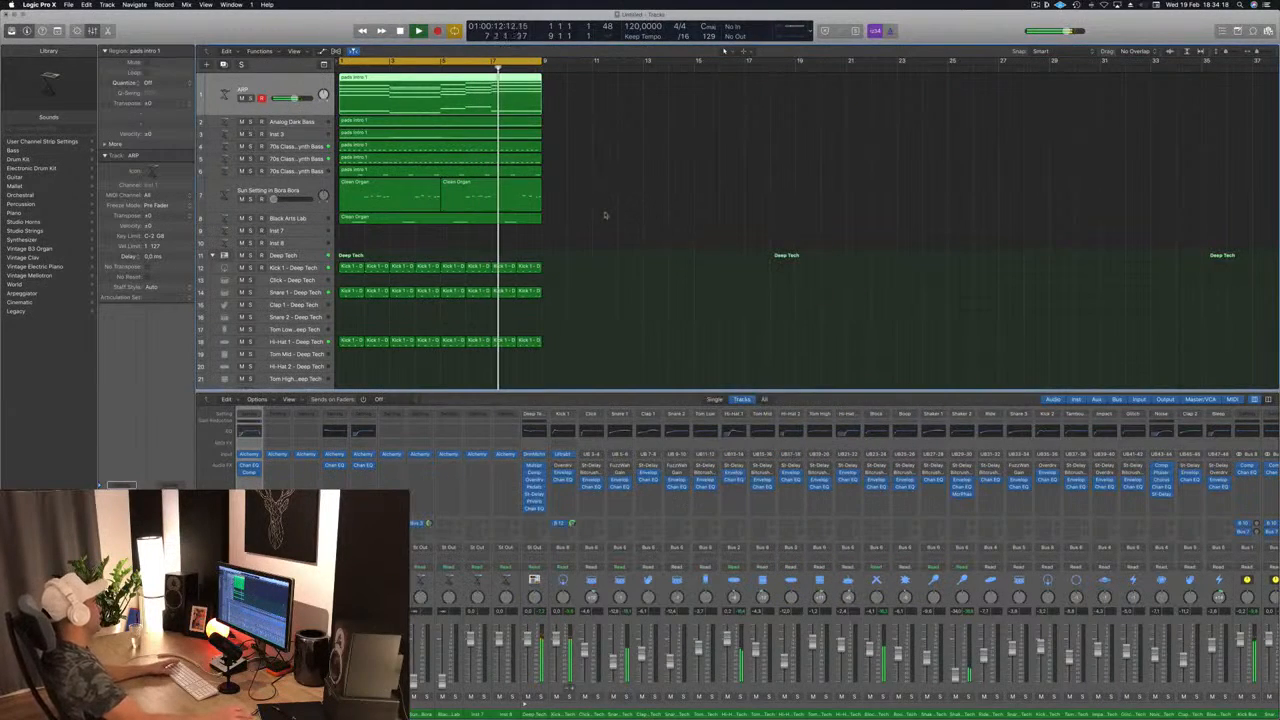
pyautogui.press('Return')
# Open the existing Compressor on the Aux 34 bass bus and insert a second Compressor after it
pyautogui.hscroll(5, 840, 600)
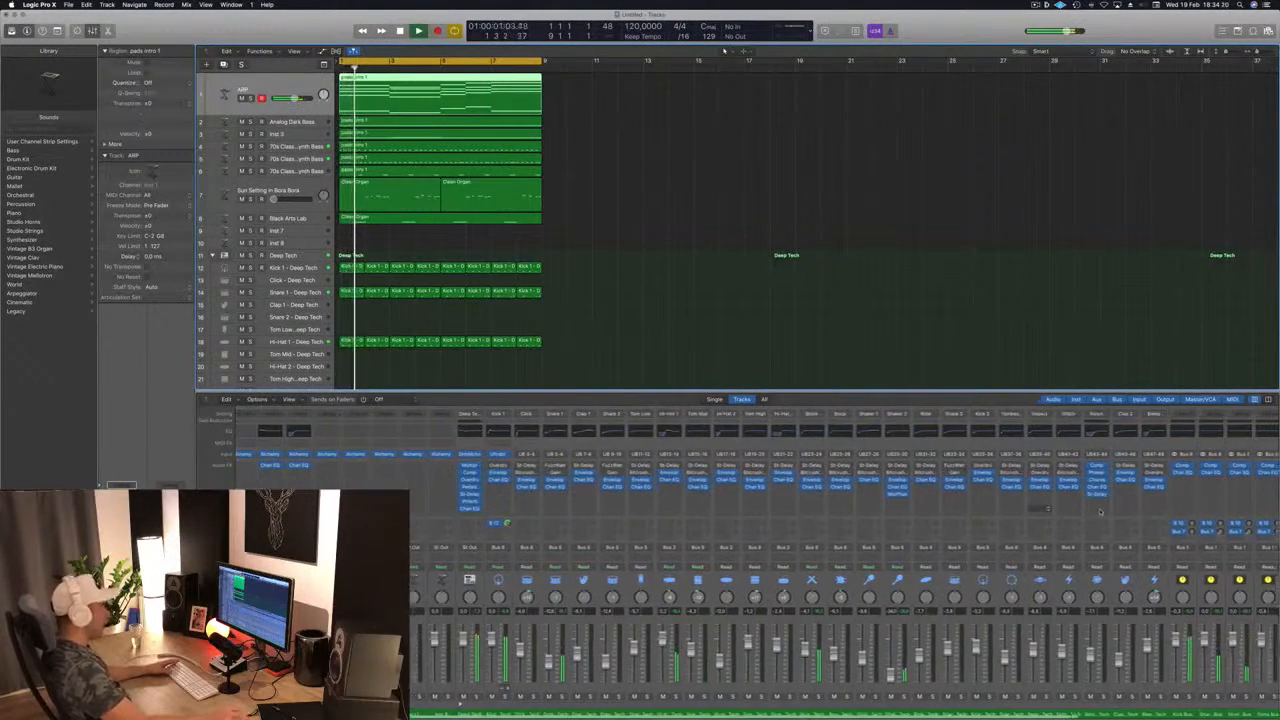
pyautogui.click(1225, 466)
pyautogui.moveTo(752, 295); pyautogui.dragTo(825, 283)
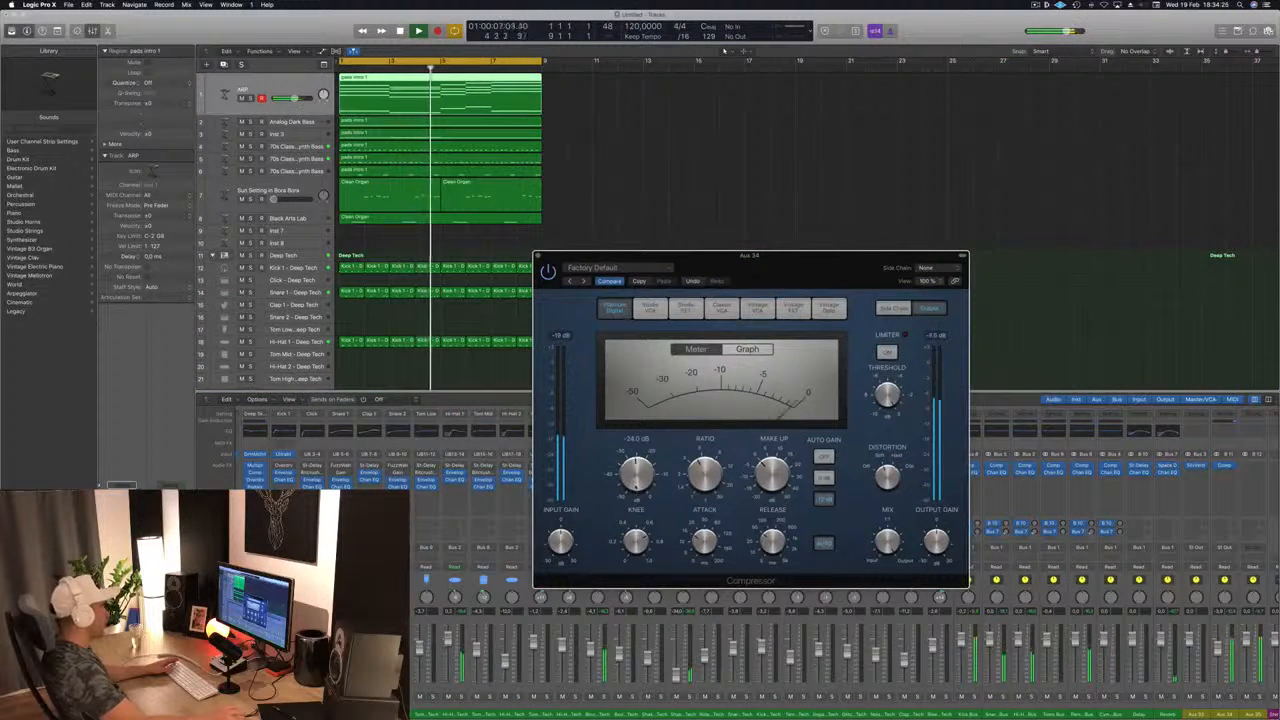
pyautogui.click(1222, 476)
pyautogui.press('Escape')
pyautogui.click(1222, 476)
pyautogui.moveTo(1226, 496)
pyautogui.click(1177, 497)
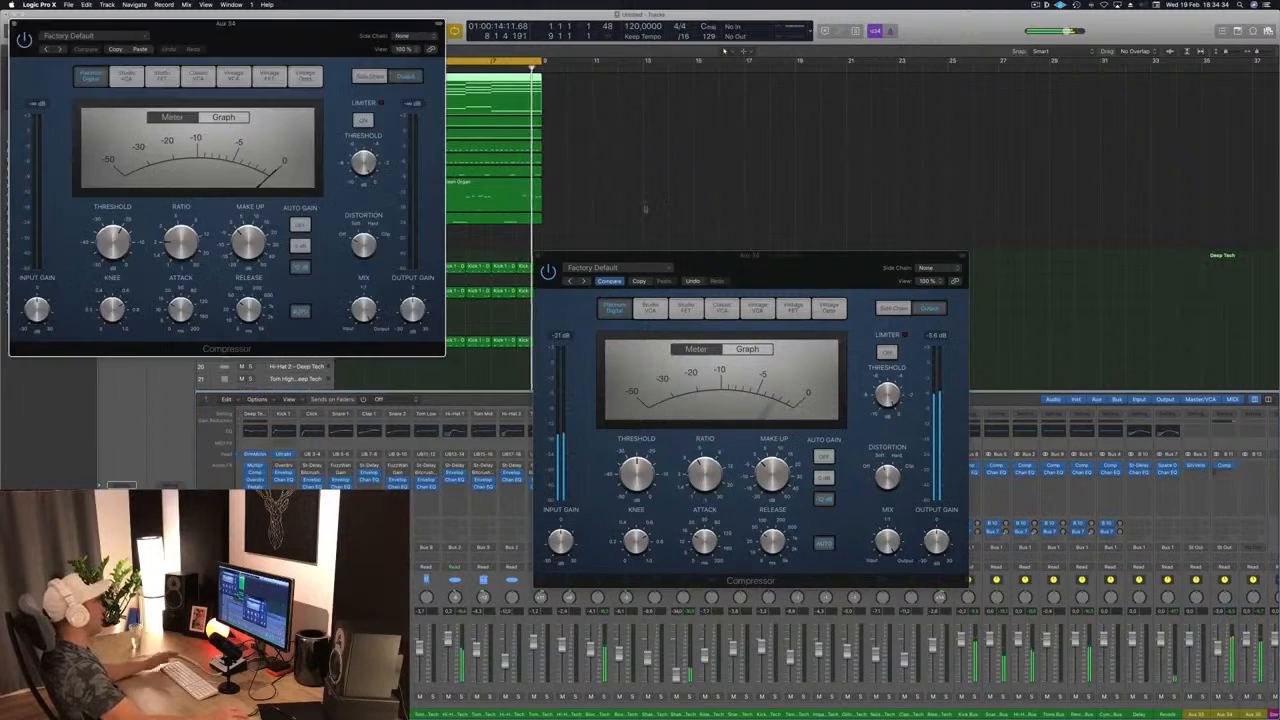
# Set the side chain of the second Aux 34 Compressor to Bus 12
pyautogui.moveTo(230, 18); pyautogui.dragTo(576, 130)
pyautogui.moveTo(760, 131); pyautogui.dragTo(981, 238)
pyautogui.click(972, 250)
pyautogui.moveTo(966, 278)
pyautogui.click(805, 362)
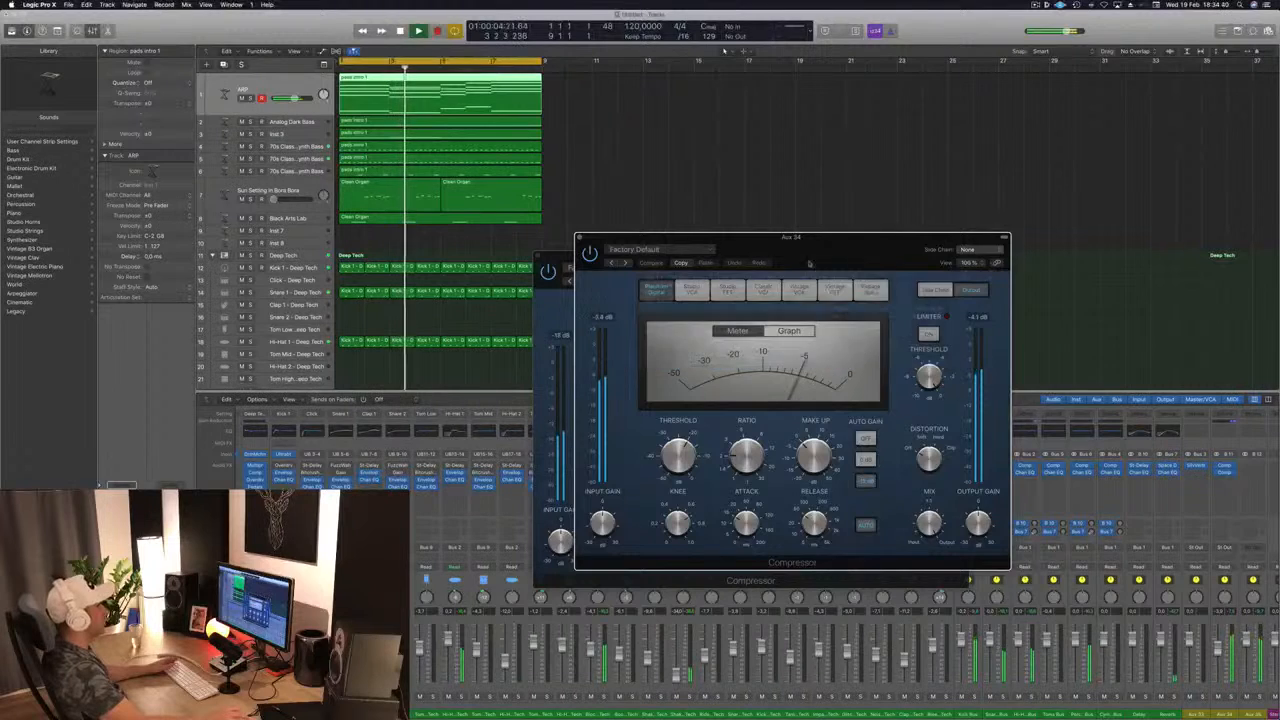
# Adjust the side-chained Aux 34 Compressor against the playing loop and close both Compressor windows
pyautogui.moveTo(800, 238); pyautogui.dragTo(889, 204)
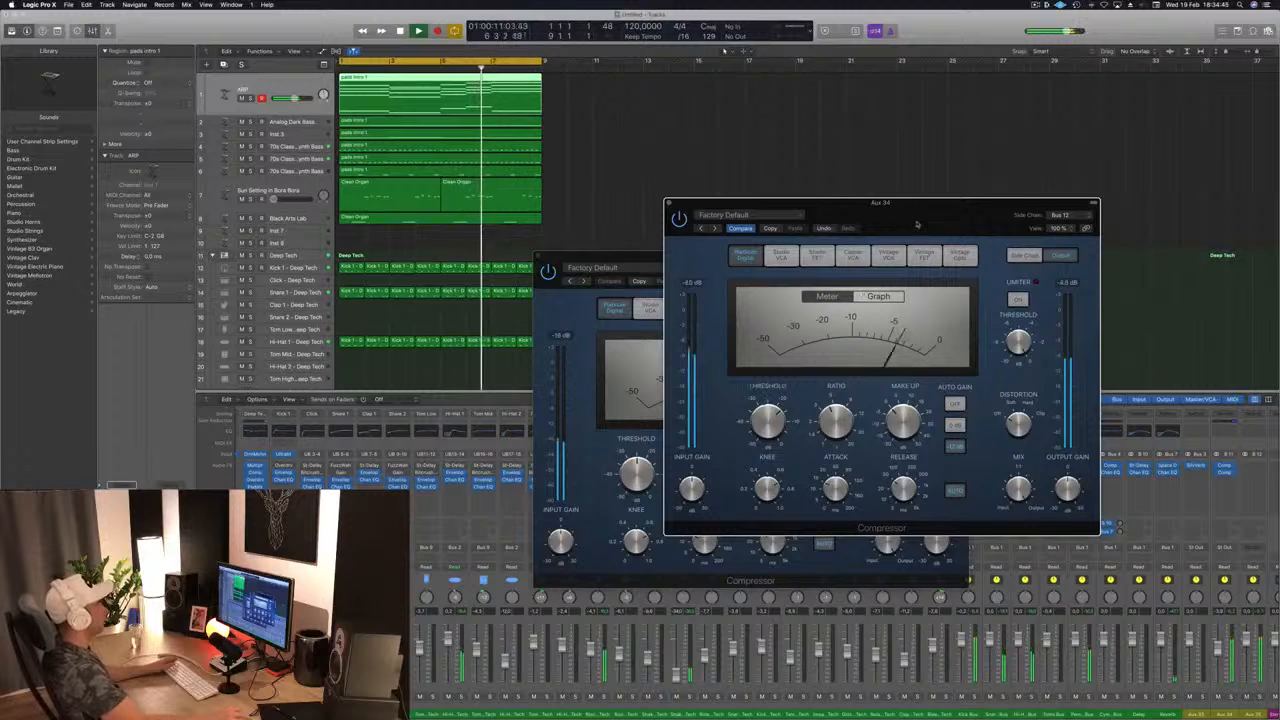
pyautogui.moveTo(912, 221); pyautogui.dragTo(856, 236)
pyautogui.click(614, 219)
pyautogui.moveTo(540, 266); pyautogui.dragTo(598, 247)
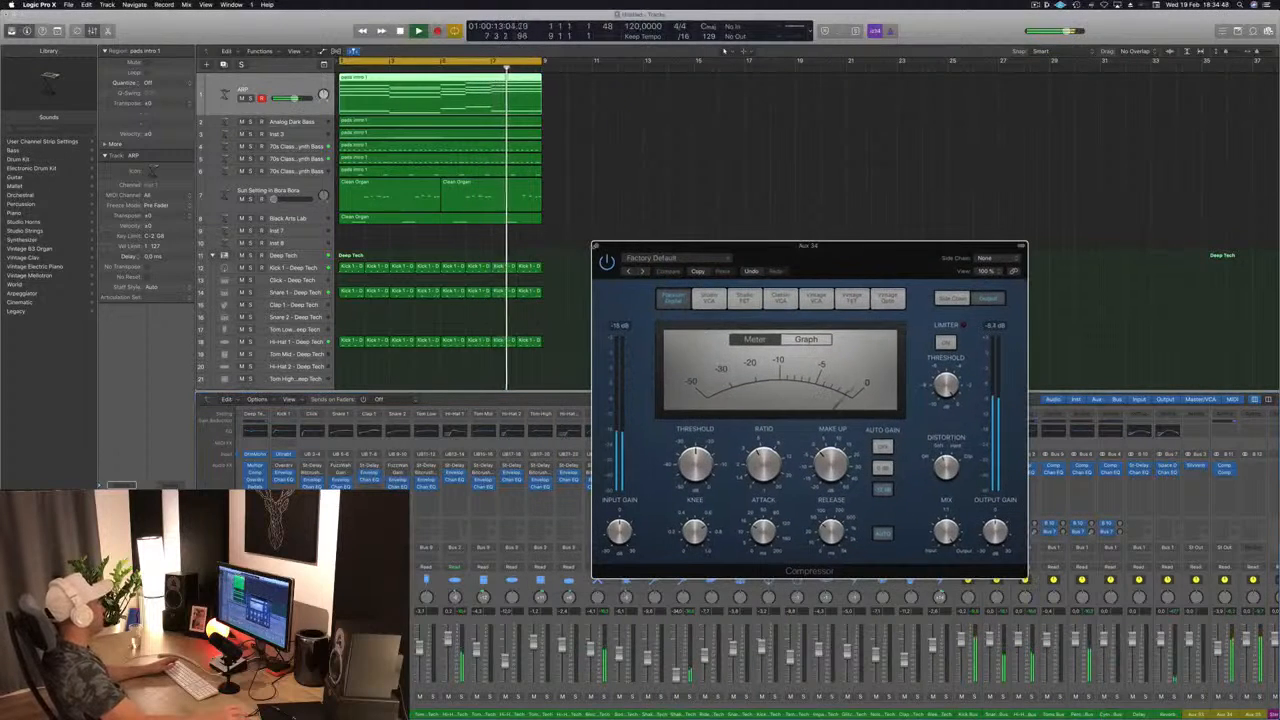
pyautogui.click(598, 246)
# Move the low cut of the Shaker 2 track's Channel EQ to 5100 Hz and close the EQ
pyautogui.scroll(-6, 285, 260)
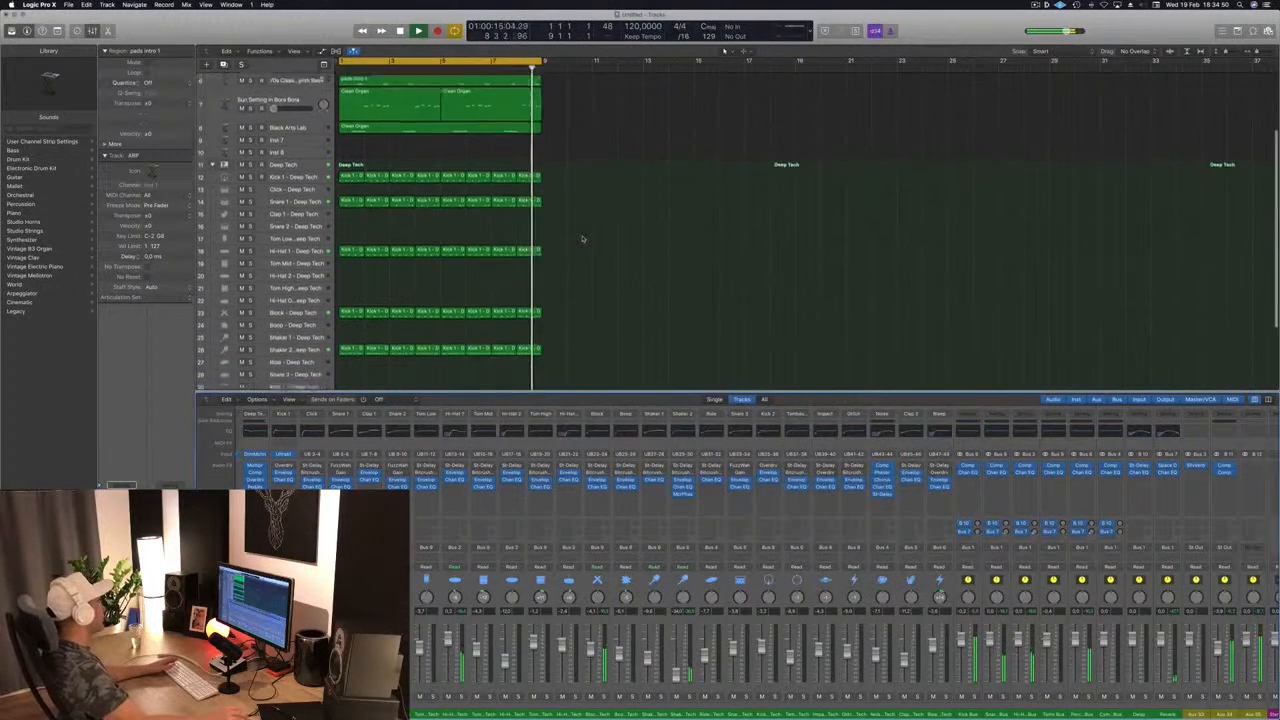
pyautogui.click(290, 283)
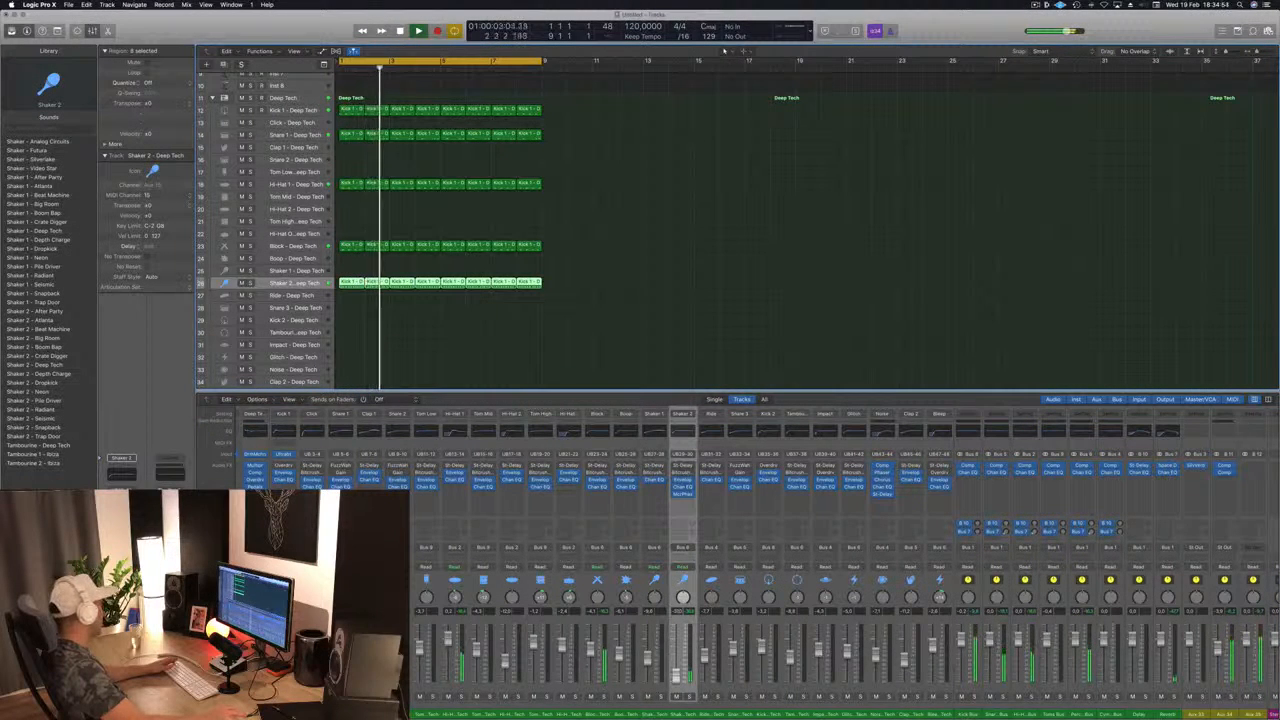
pyautogui.click(116, 477)
pyautogui.moveTo(115, 170); pyautogui.dragTo(611, 186)
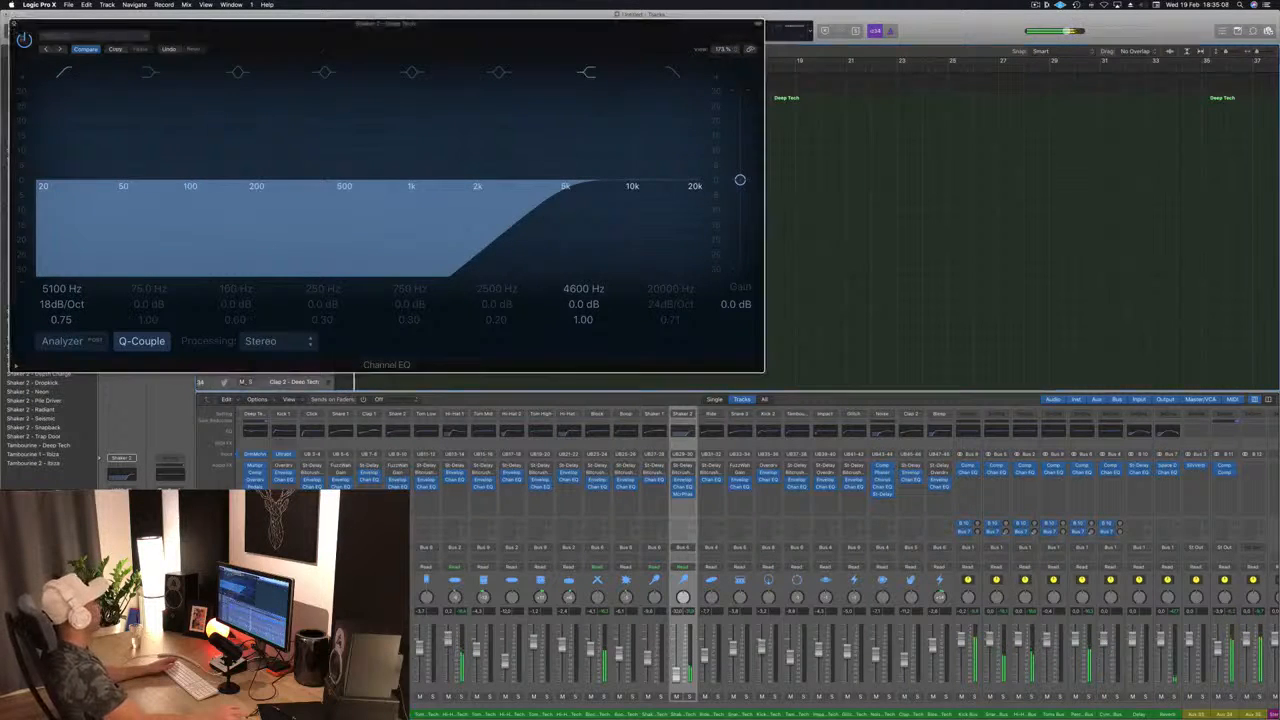
pyautogui.click(12, 24)
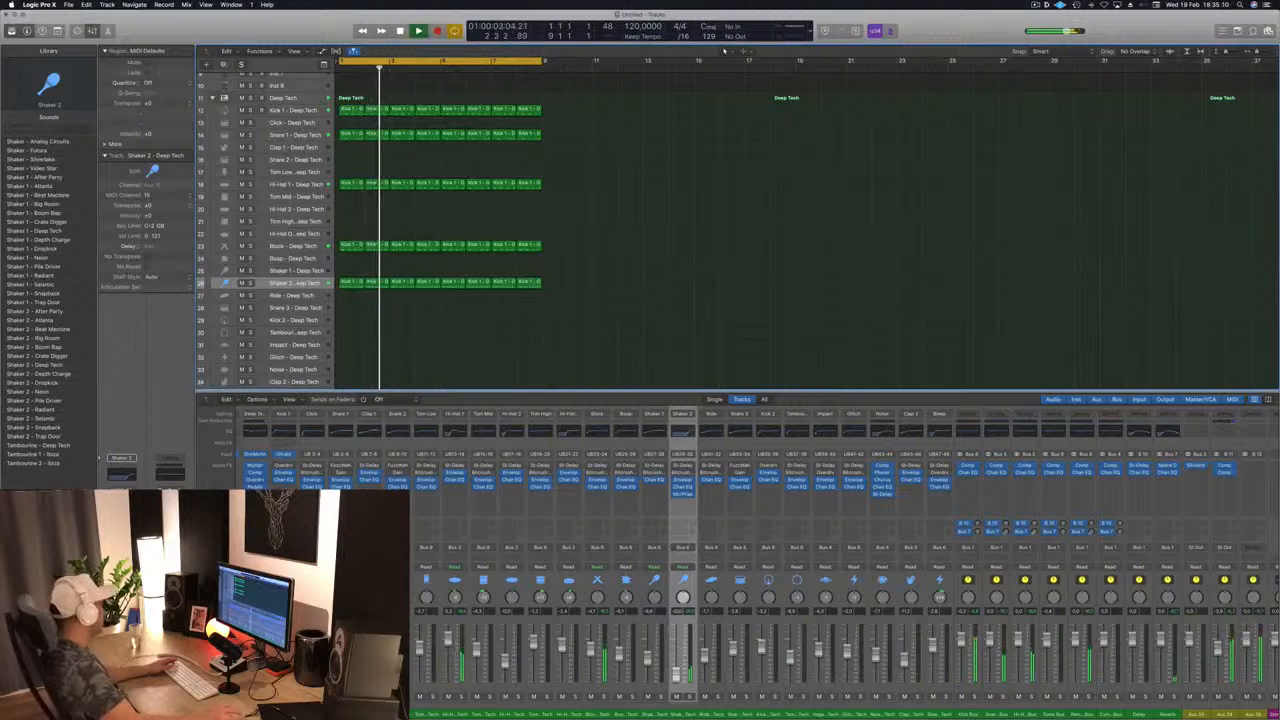
# Play the loop with the Analog Dark Bass track soloed and with it back in the full mix
pyautogui.scroll(2, 718, 239)
pyautogui.scroll(5, 718, 239)
pyautogui.click(303, 122)
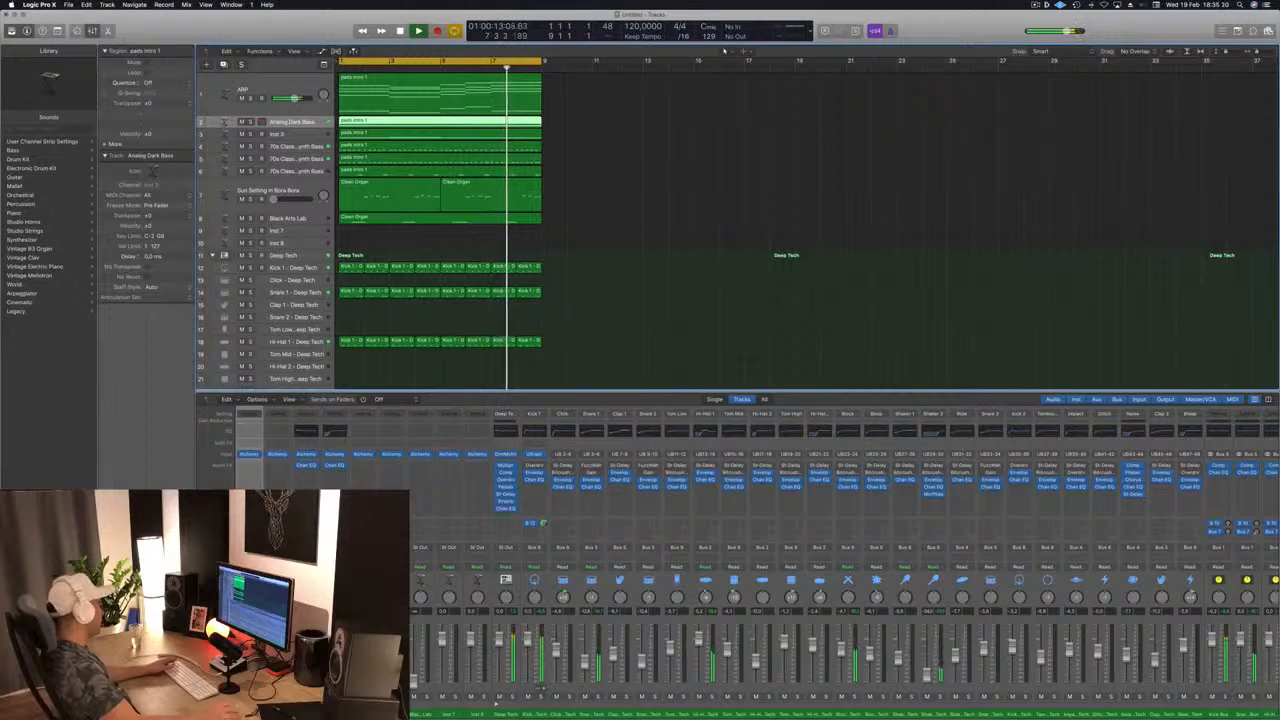
pyautogui.press('s')
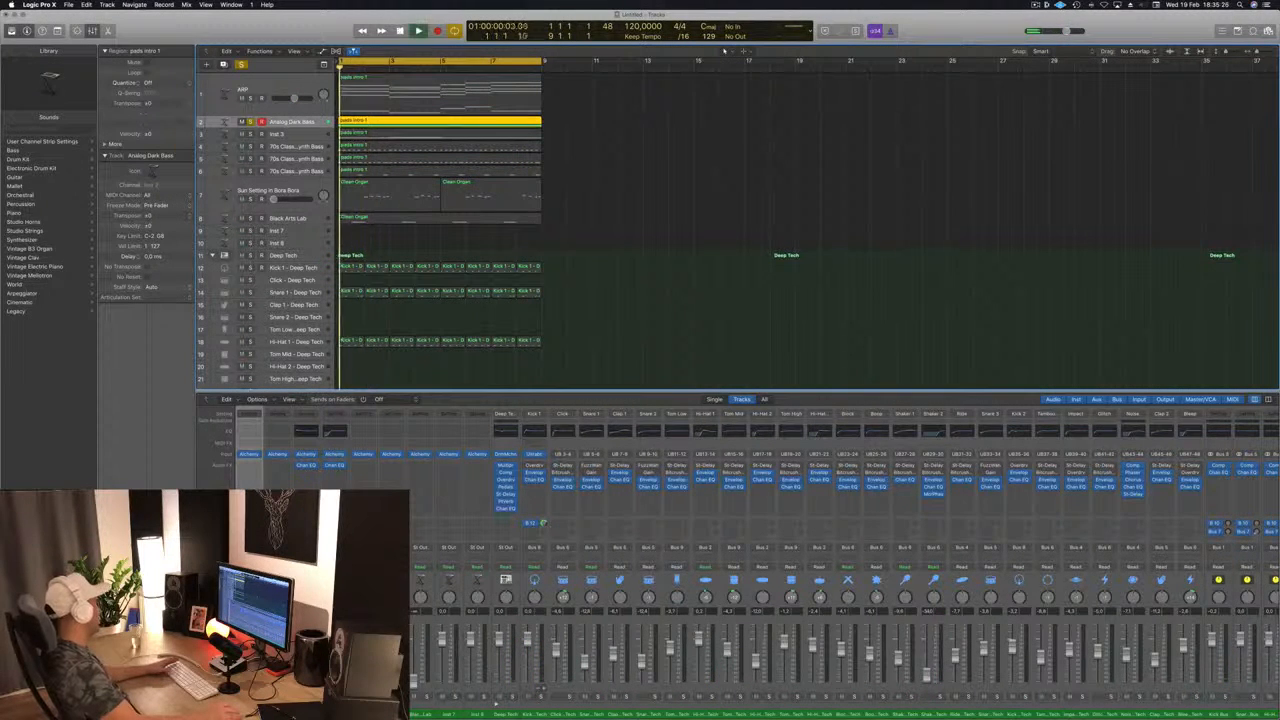
pyautogui.press('Return')
pyautogui.press('s')
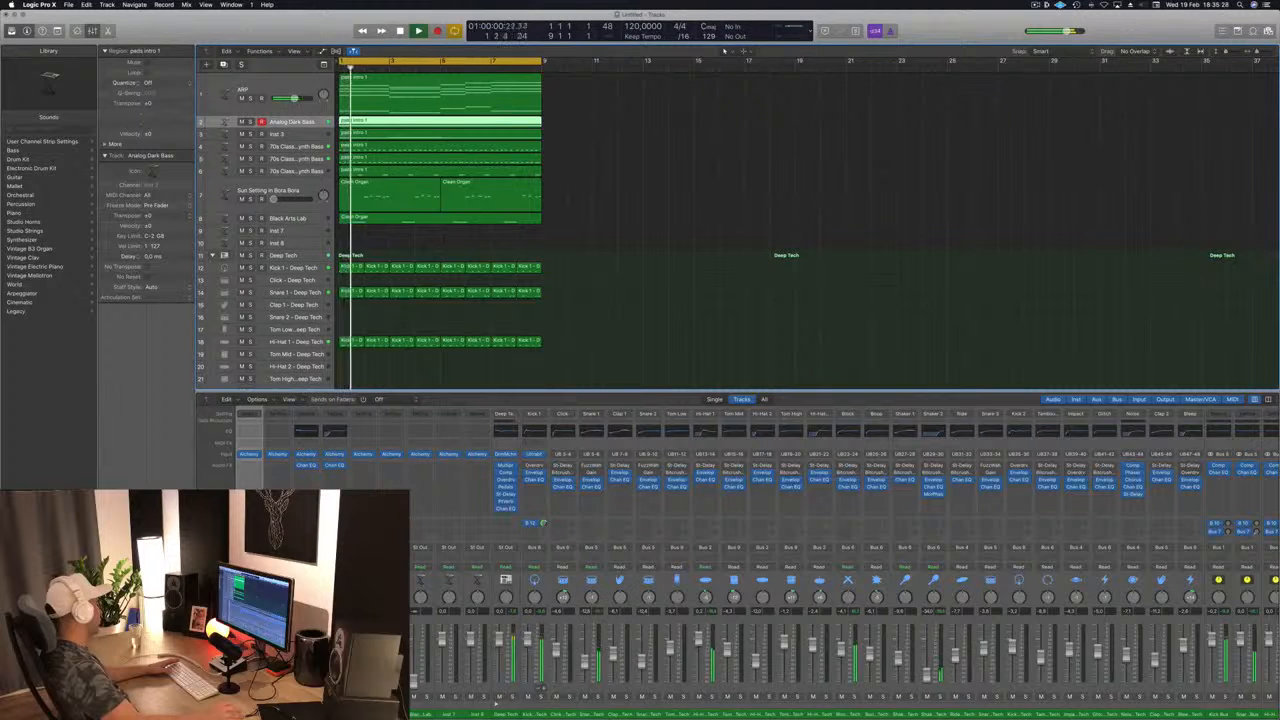
pyautogui.press('Return')
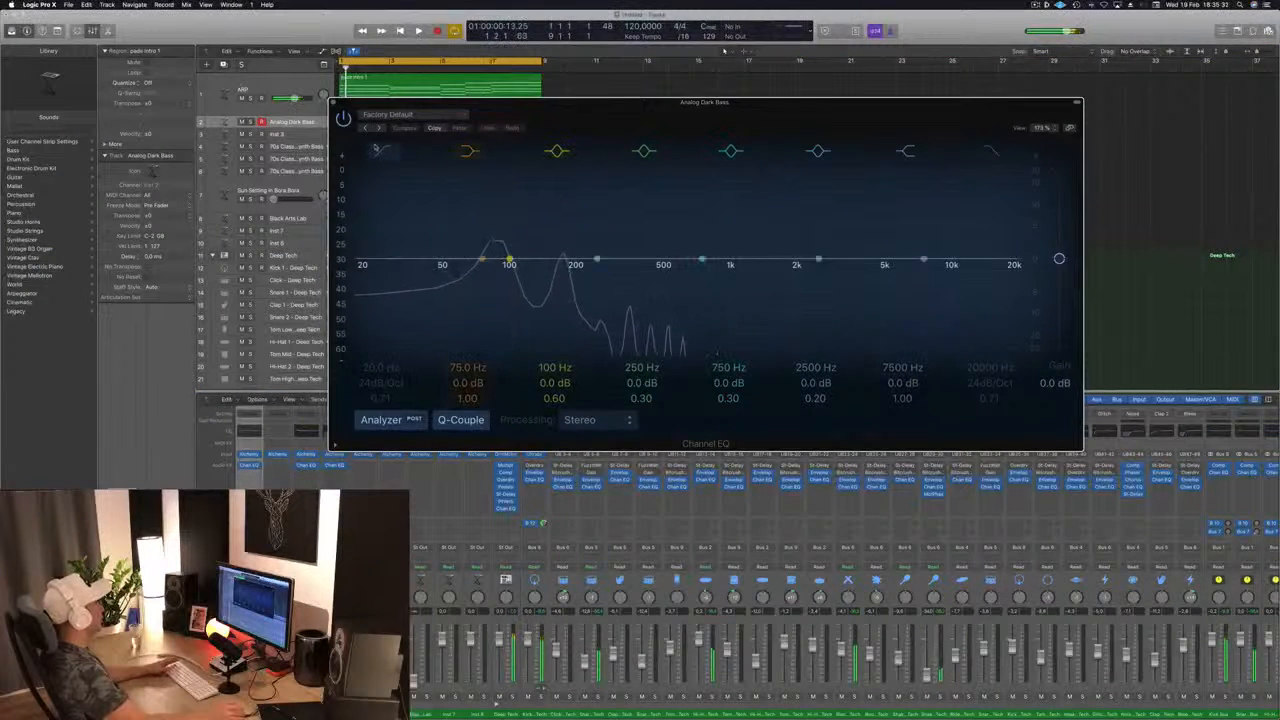
# Enable the low cut in the Analog Dark Bass track's Channel EQ, set it to 95 Hz and check it soloed and in the mix
pyautogui.click(378, 150)
pyautogui.moveTo(404, 200); pyautogui.dragTo(534, 270)
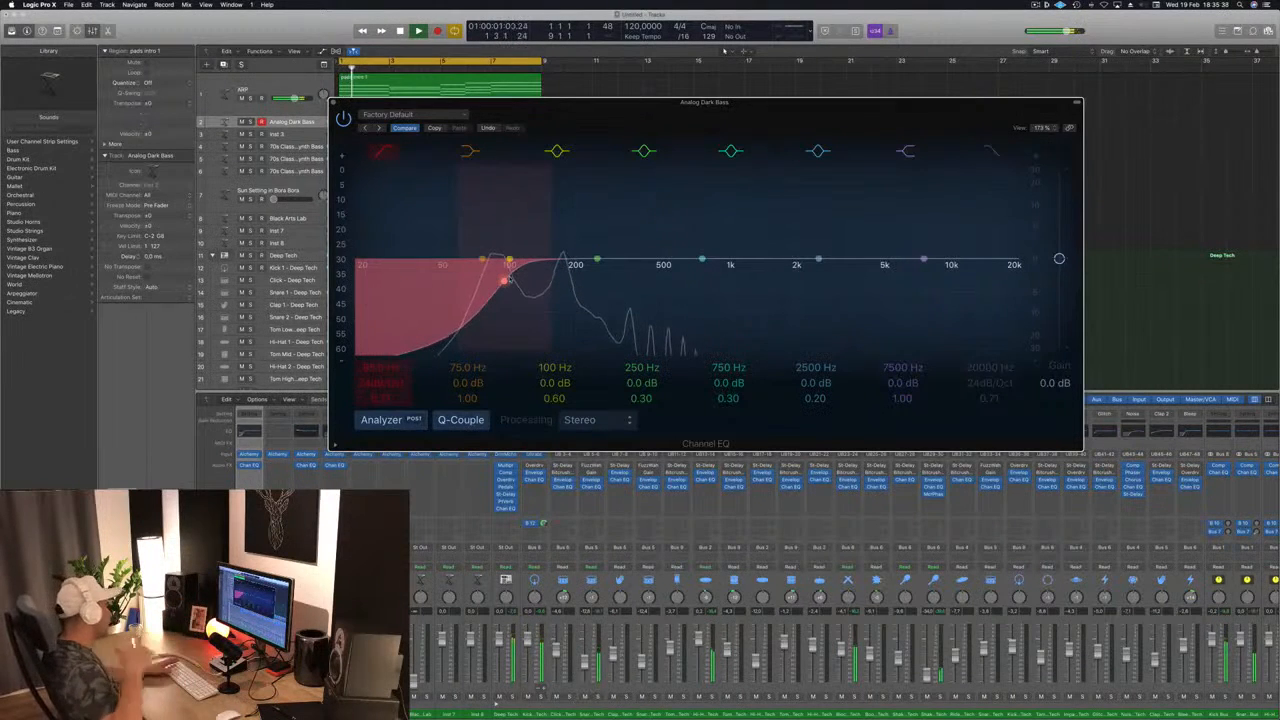
pyautogui.press('space')
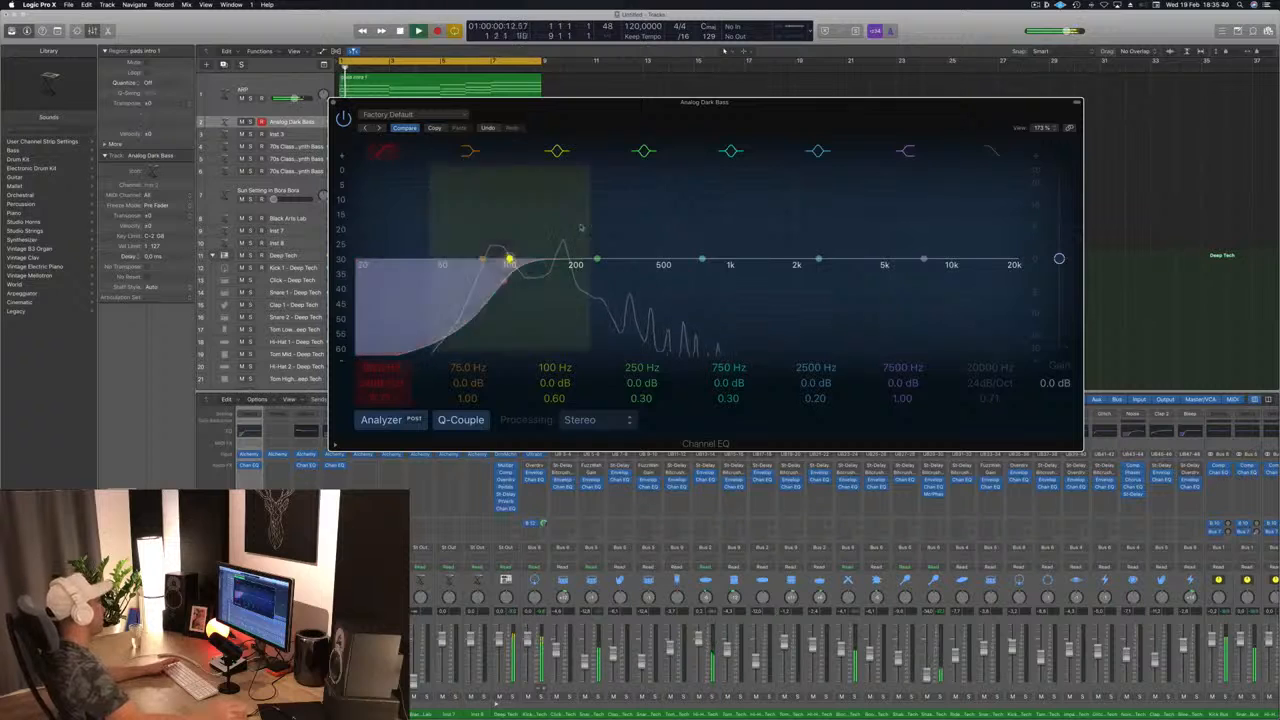
pyautogui.press('s')
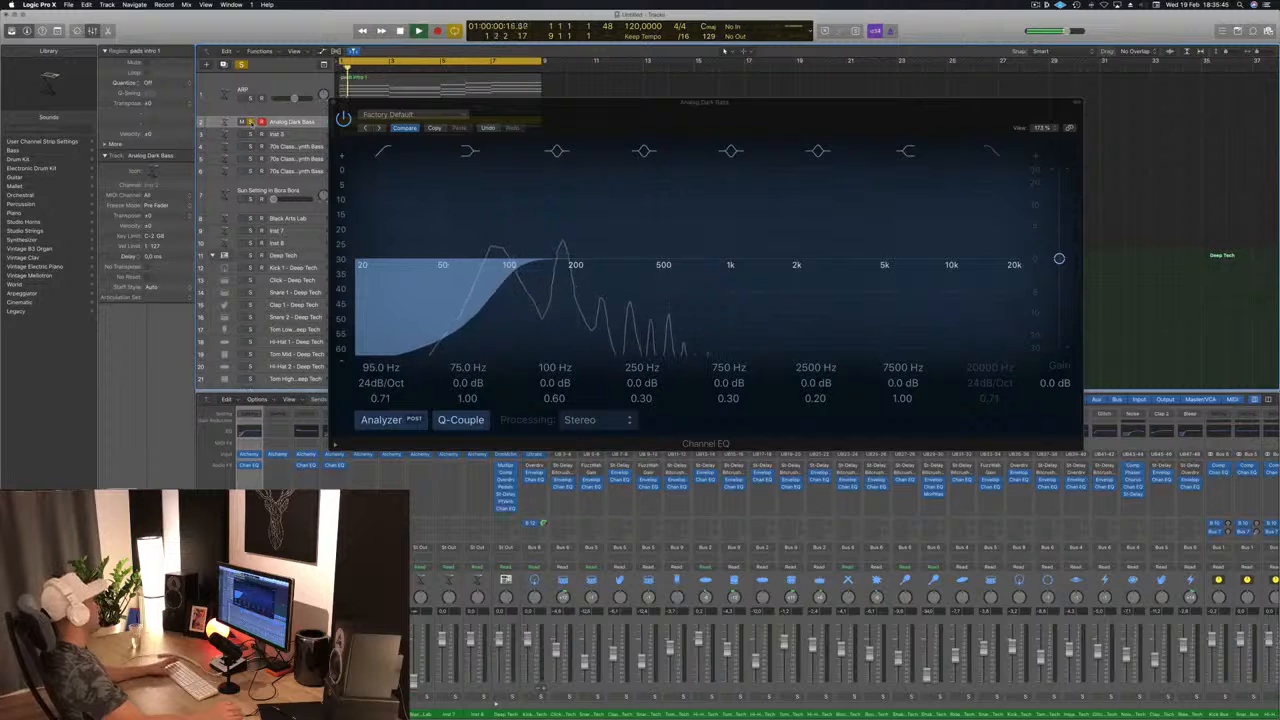
pyautogui.press('s')
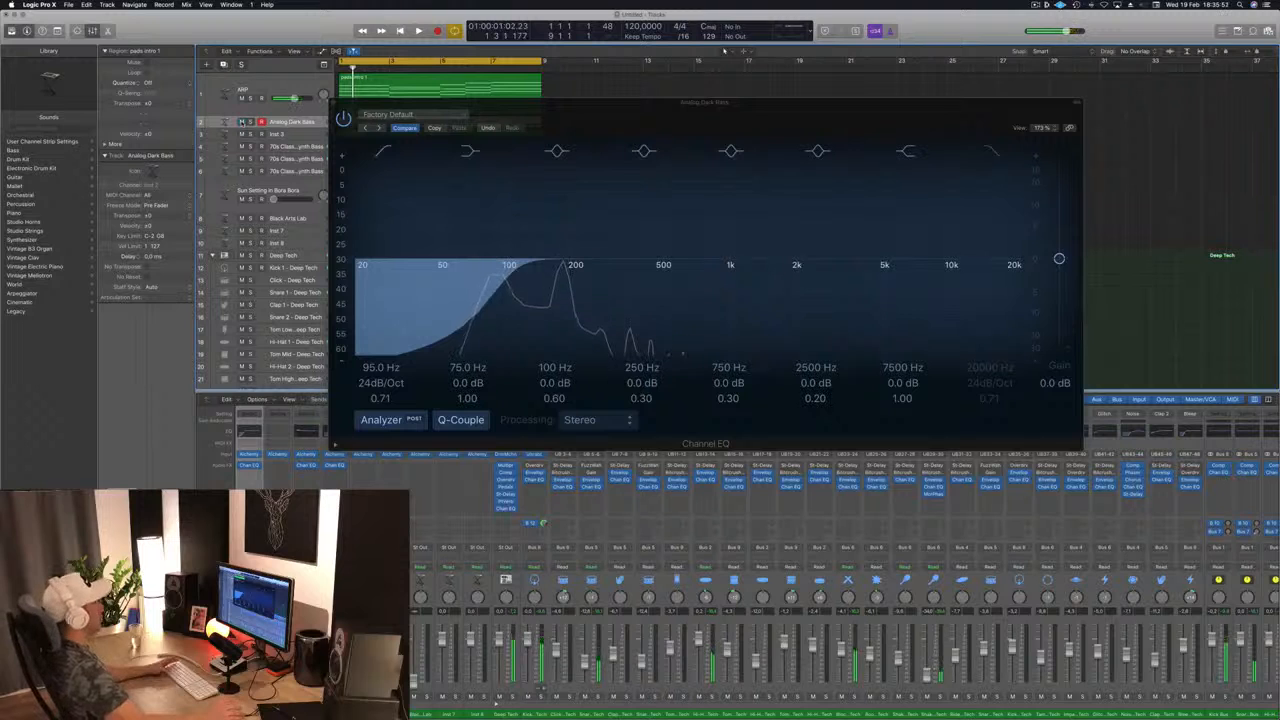
pyautogui.press('space')
pyautogui.moveTo(878, 170); pyautogui.dragTo(955, 171)
pyautogui.press('space')
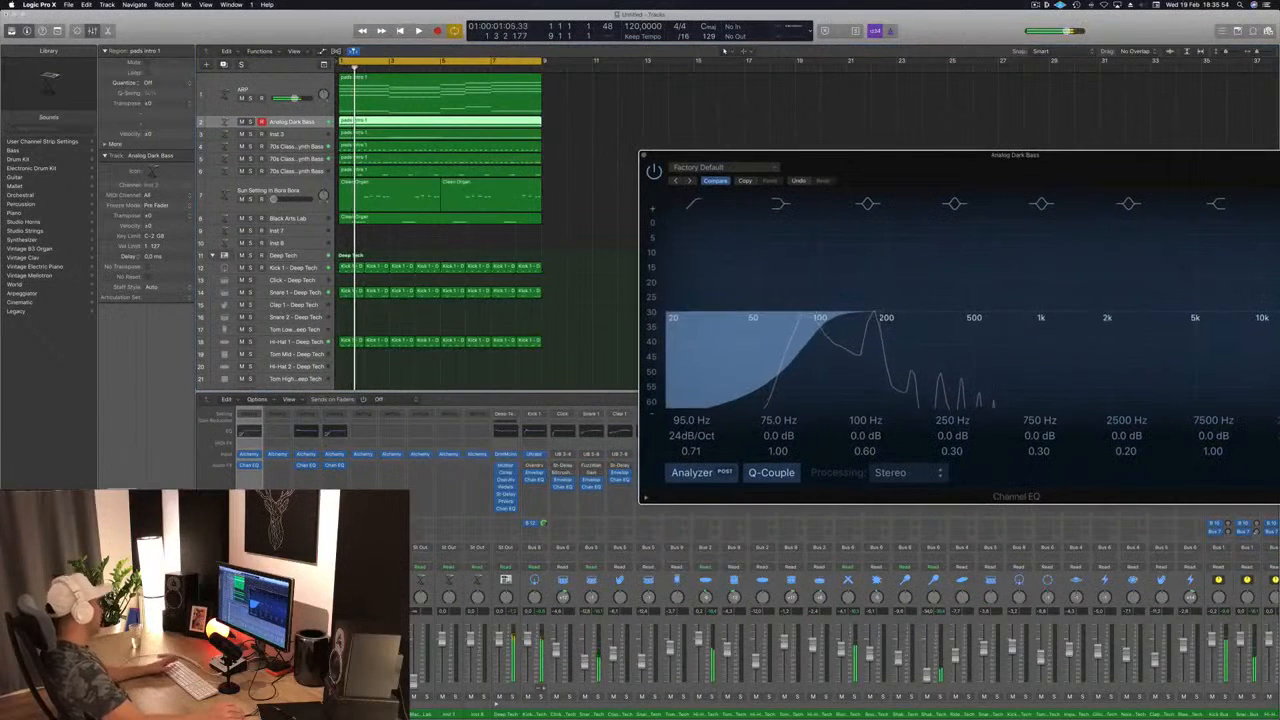
# Insert a Compressor on the Analog Dark Bass track and set its side chain to Bus 12
pyautogui.click(292, 122)
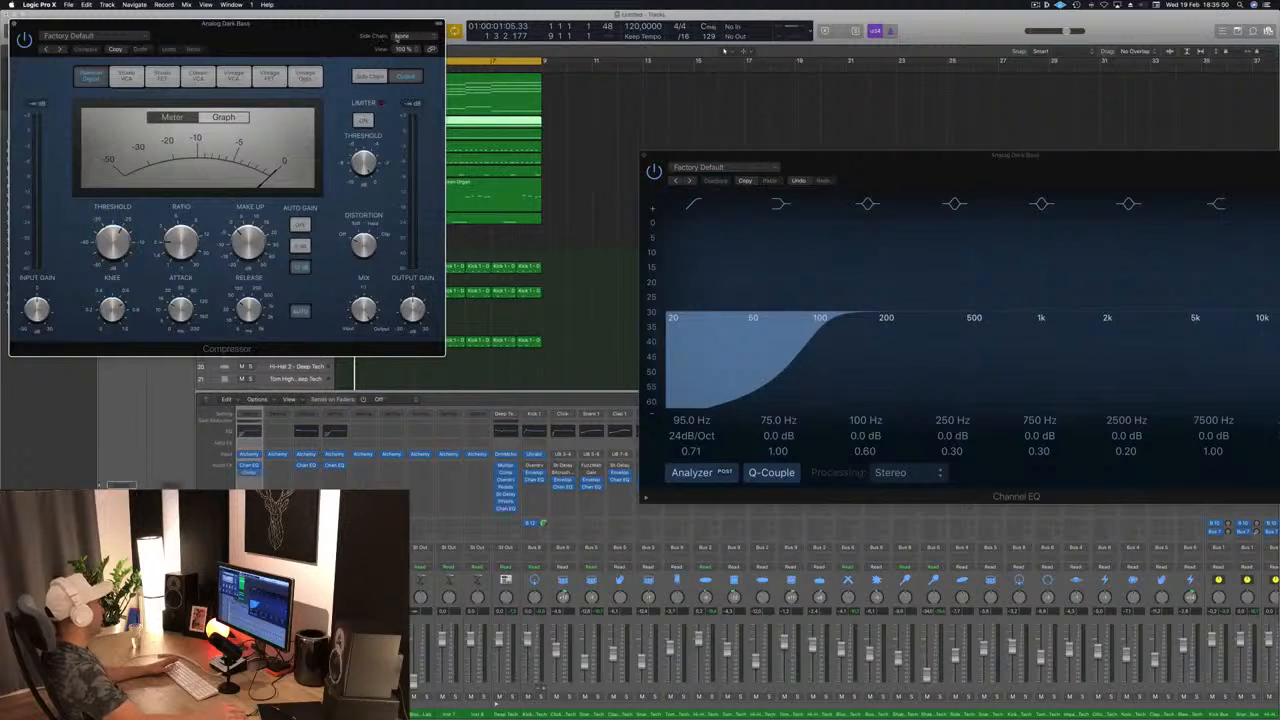
pyautogui.moveTo(400, 64)
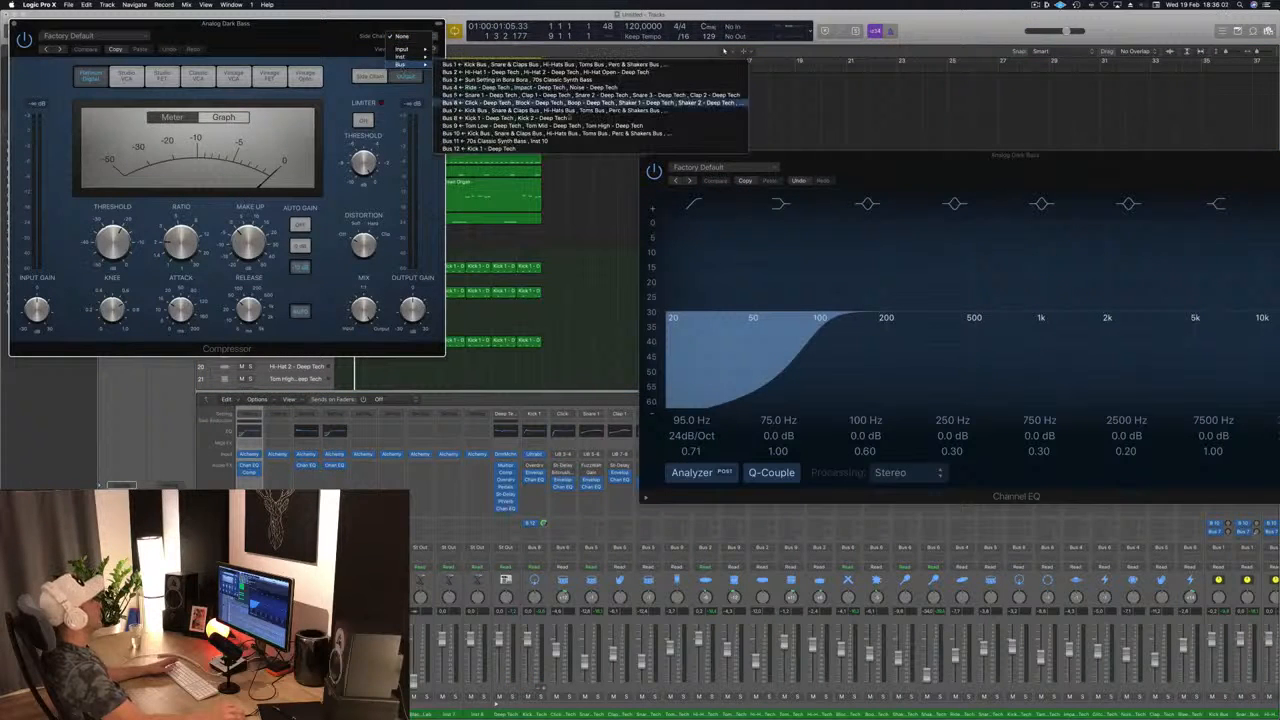
pyautogui.click(530, 148)
pyautogui.moveTo(293, 36); pyautogui.dragTo(917, 192)
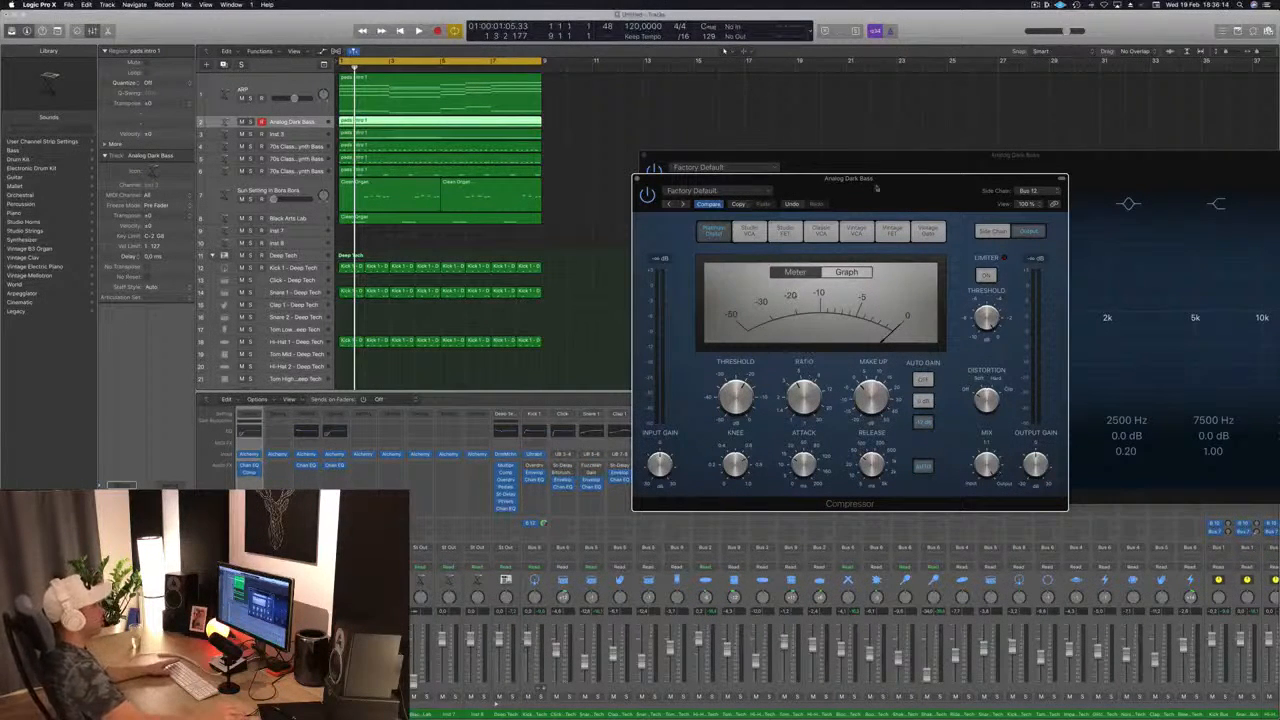
pyautogui.moveTo(903, 190); pyautogui.dragTo(887, 201)
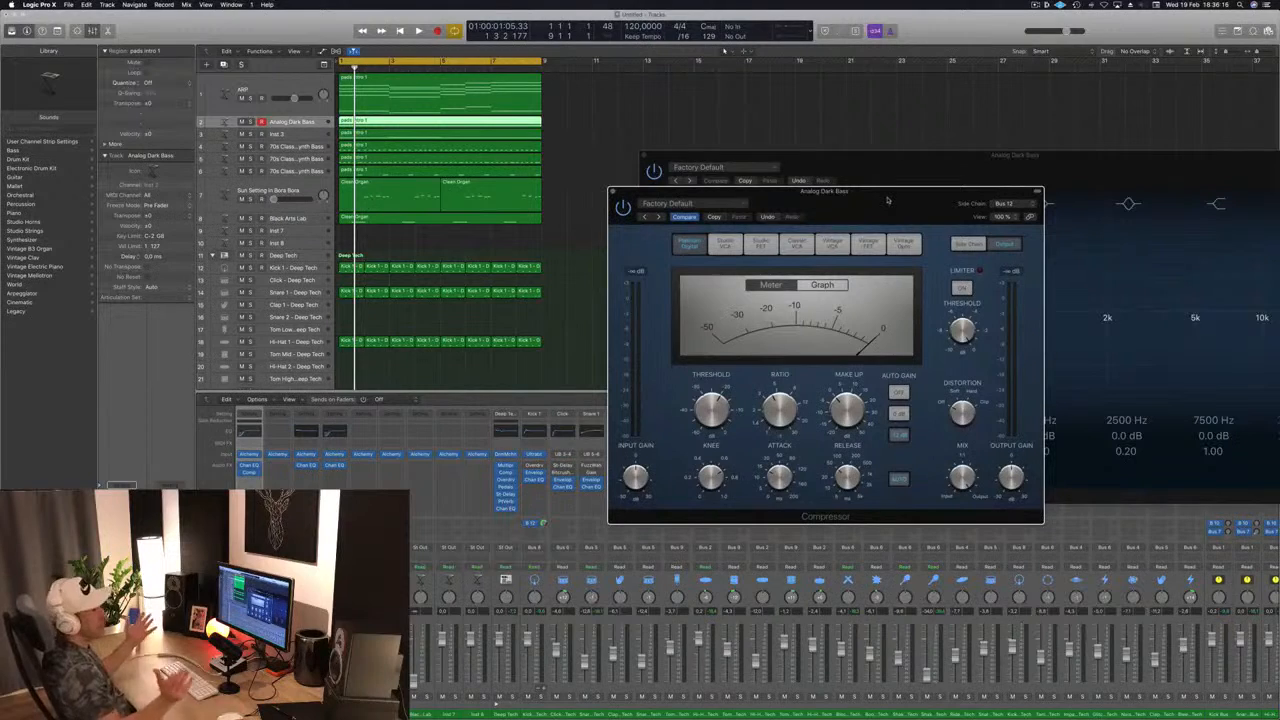
pyautogui.moveTo(887, 201); pyautogui.dragTo(775, 220)
# Audition the side-chained Analog Dark Bass Compressor against the loop and close the Compressor and Channel EQ windows
pyautogui.press('space')
pyautogui.press('space')
pyautogui.press('space')
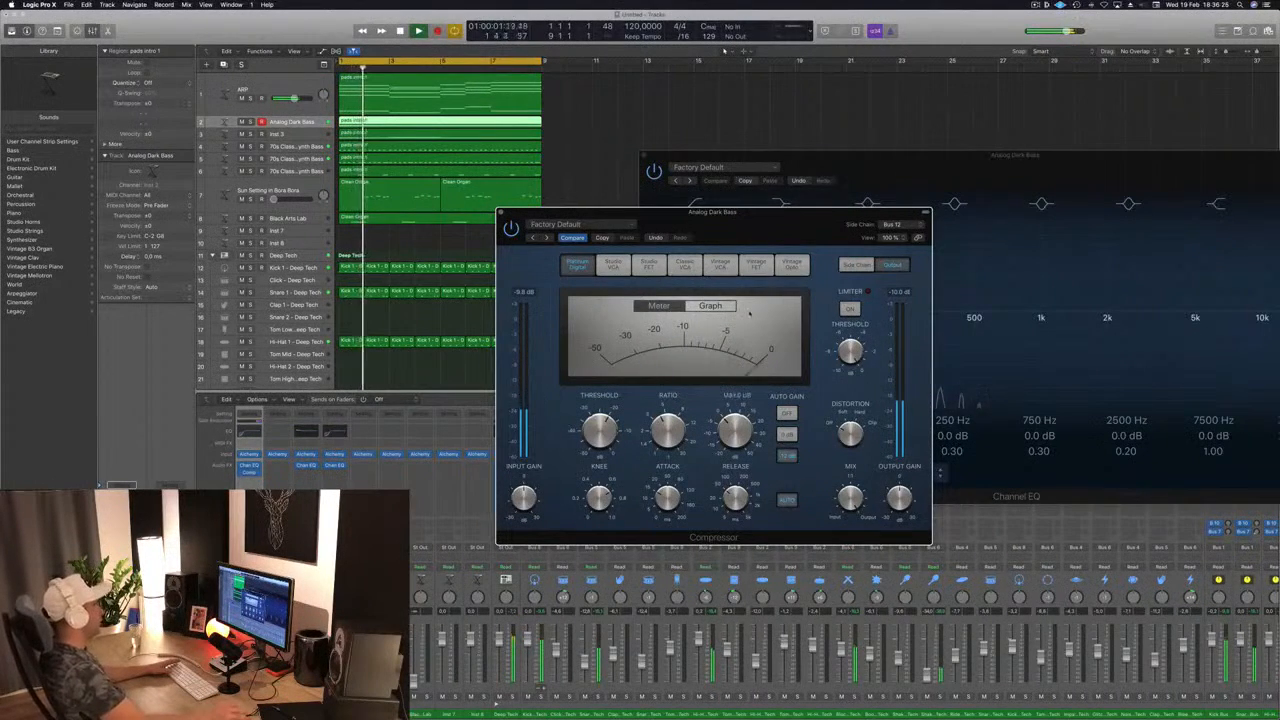
pyautogui.moveTo(779, 232); pyautogui.dragTo(906, 319)
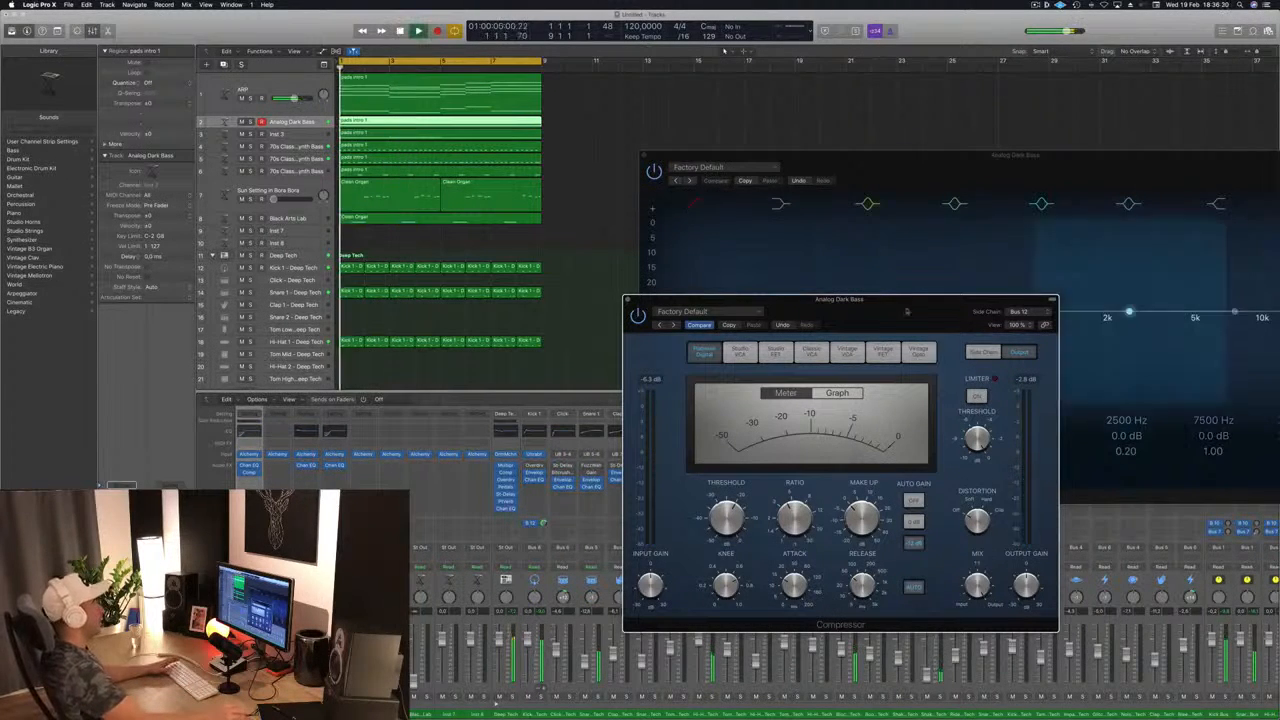
pyautogui.moveTo(828, 299); pyautogui.dragTo(716, 191)
pyautogui.press('space')
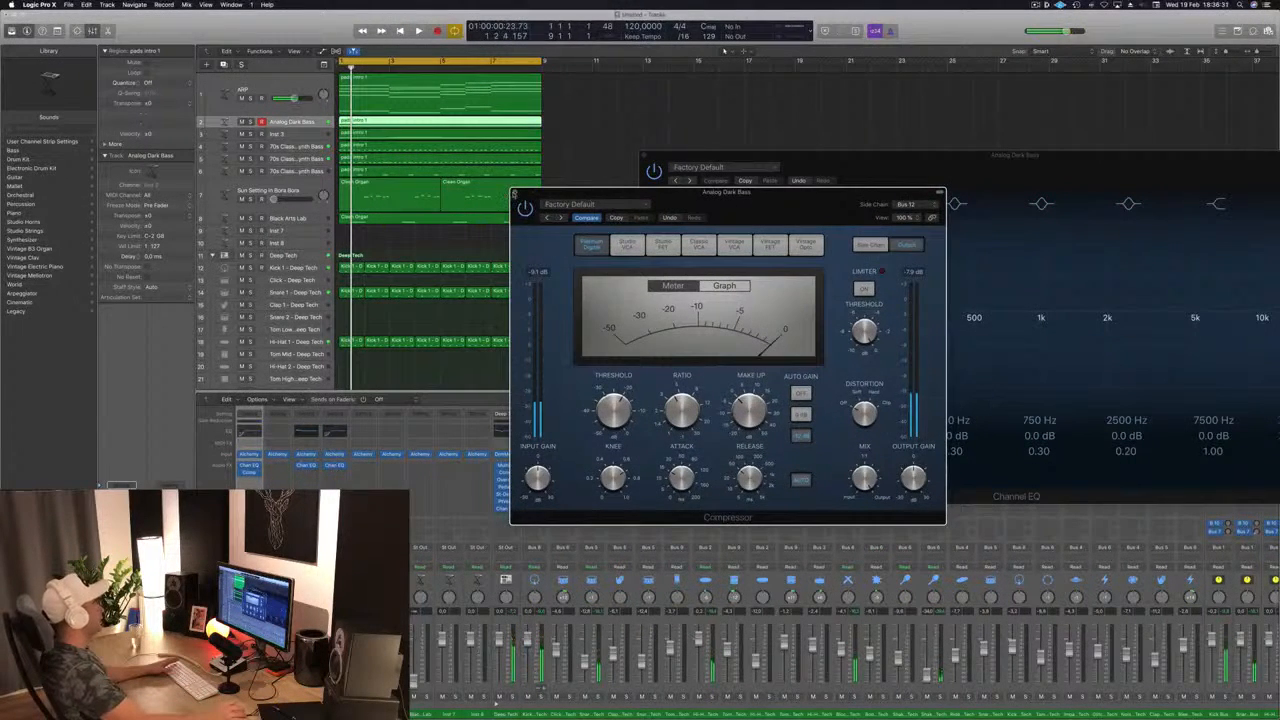
pyautogui.click(516, 193)
pyautogui.press('space')
pyautogui.moveTo(643, 162); pyautogui.dragTo(580, 164)
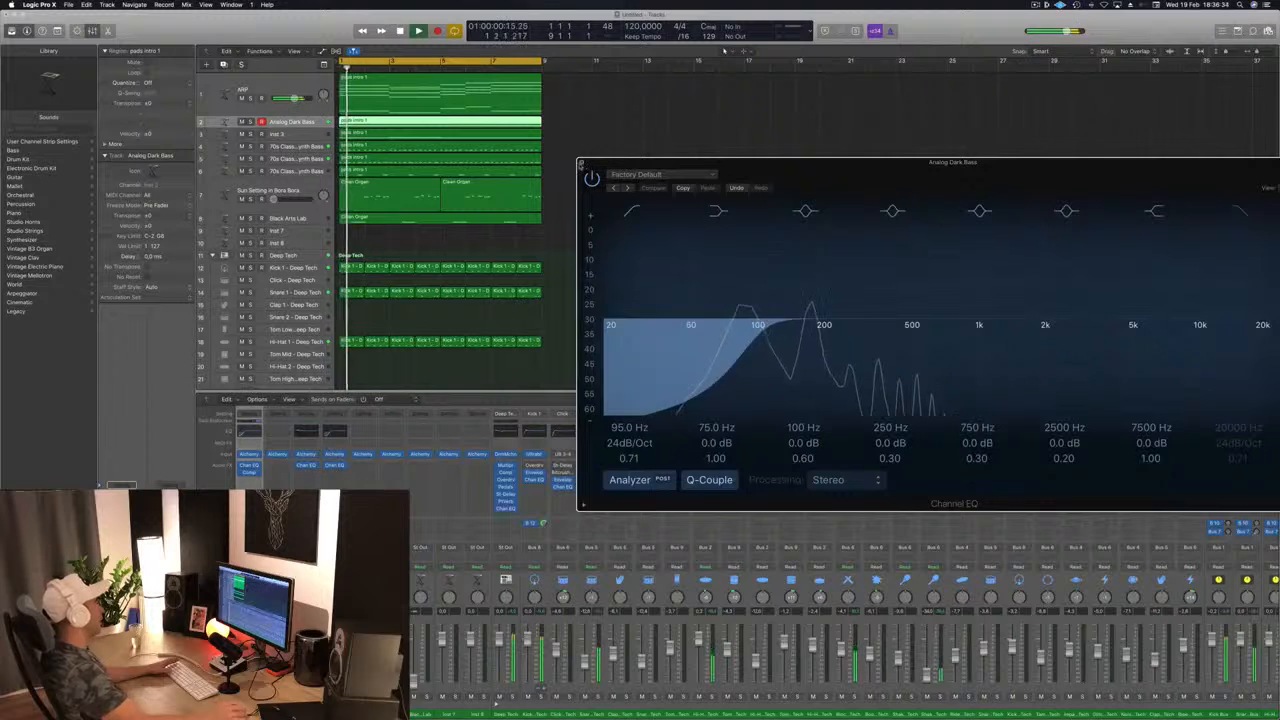
pyautogui.press('super+w')
pyautogui.press('space')
# Increase the height of the Inst 3 track and rename it PAD
pyautogui.click(292, 133)
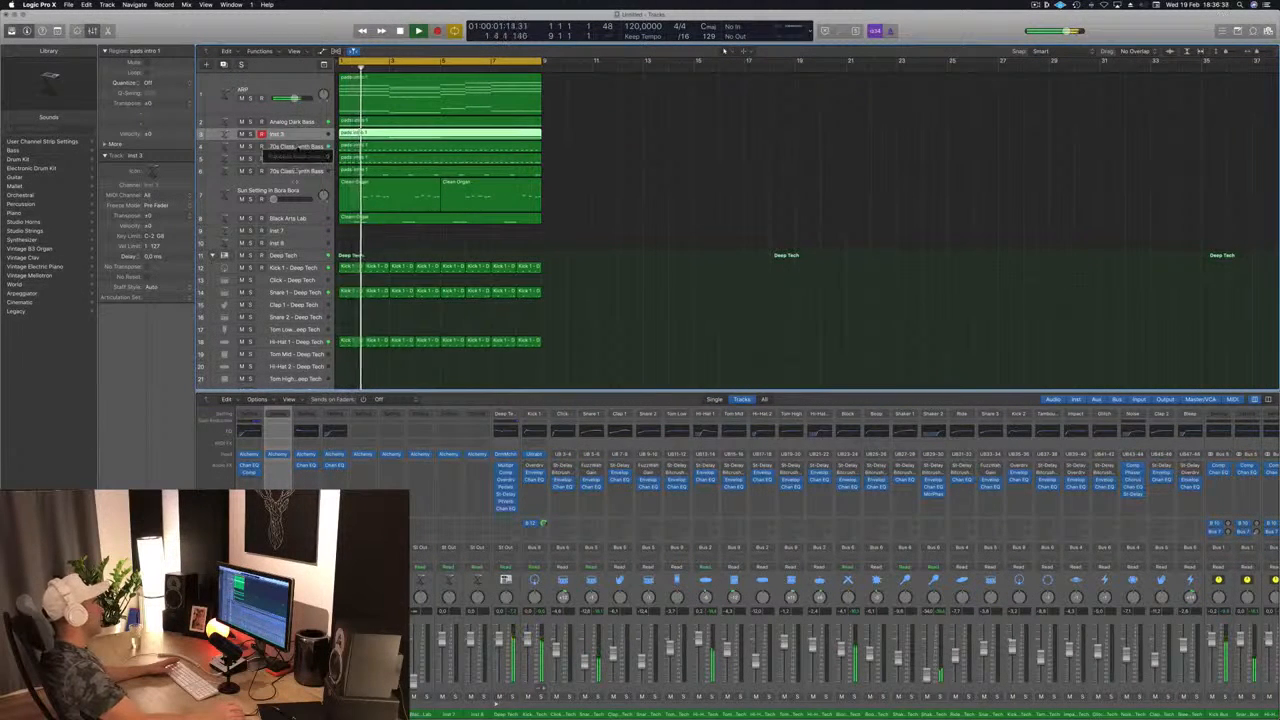
pyautogui.moveTo(298, 142); pyautogui.dragTo(295, 202)
pyautogui.press('space')
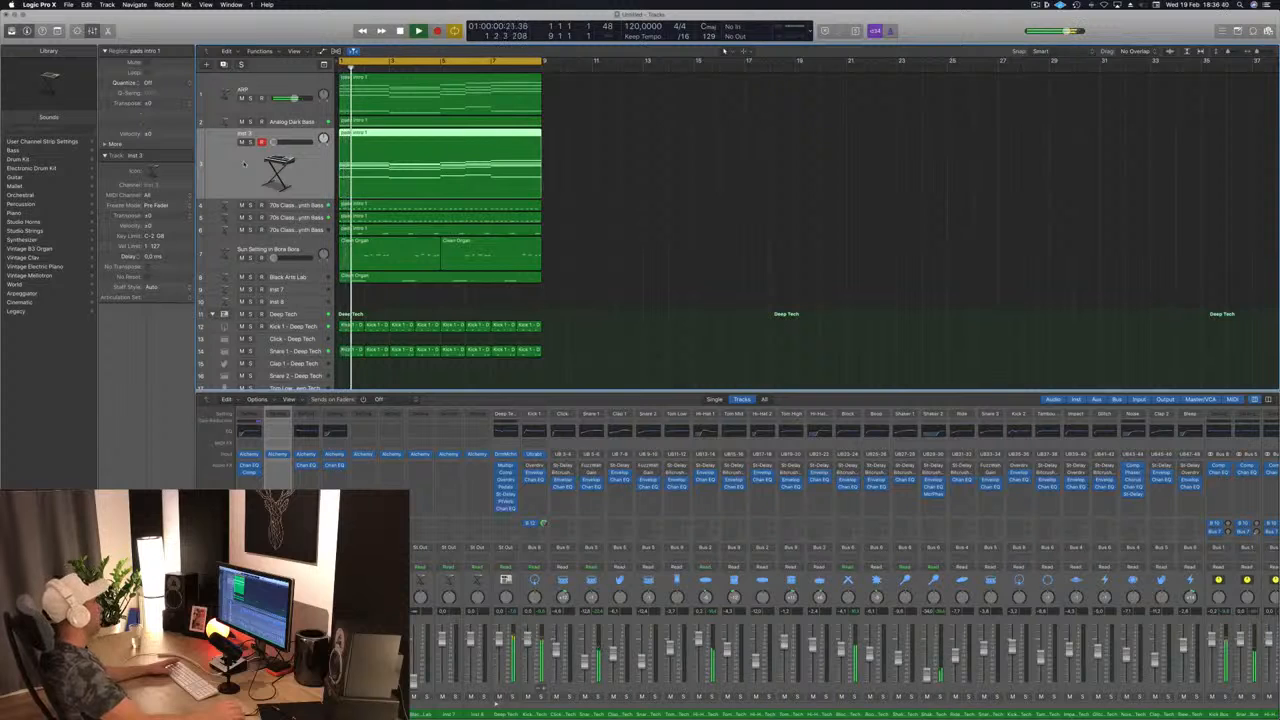
pyautogui.press('Return')
pyautogui.hotkey('shift', 'Return')
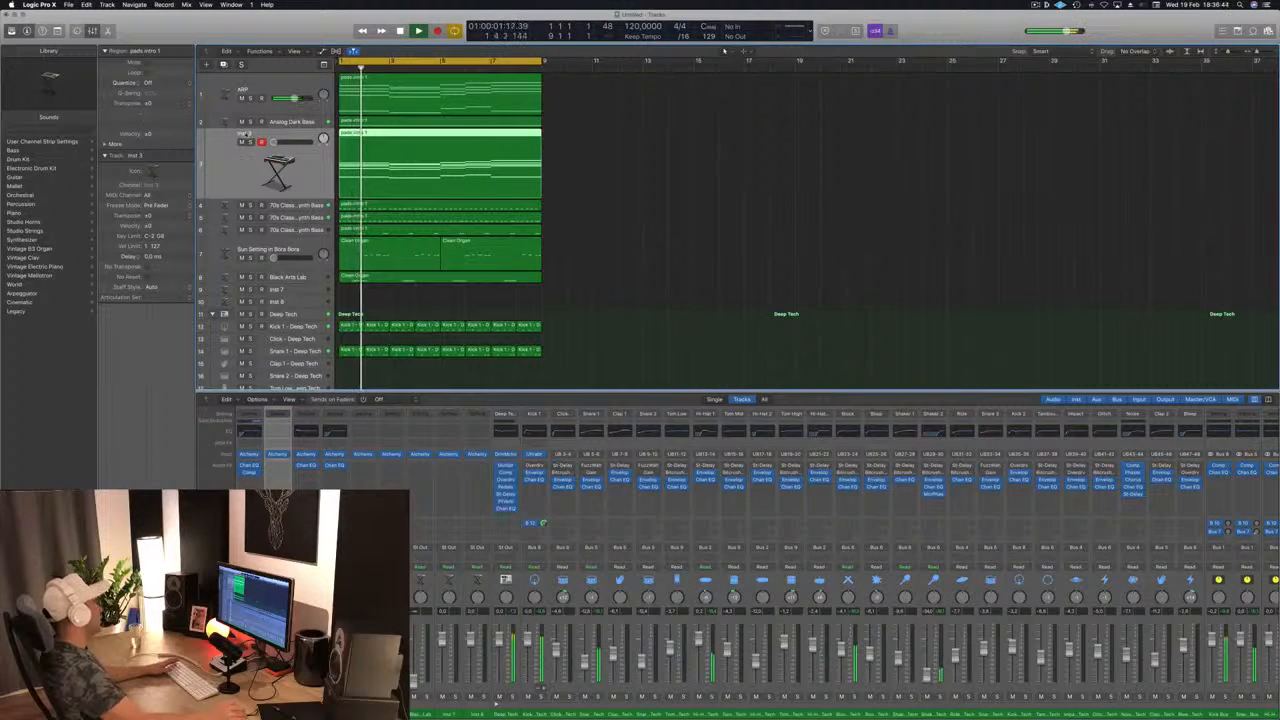
pyautogui.write('PAD')
pyautogui.press('Return')
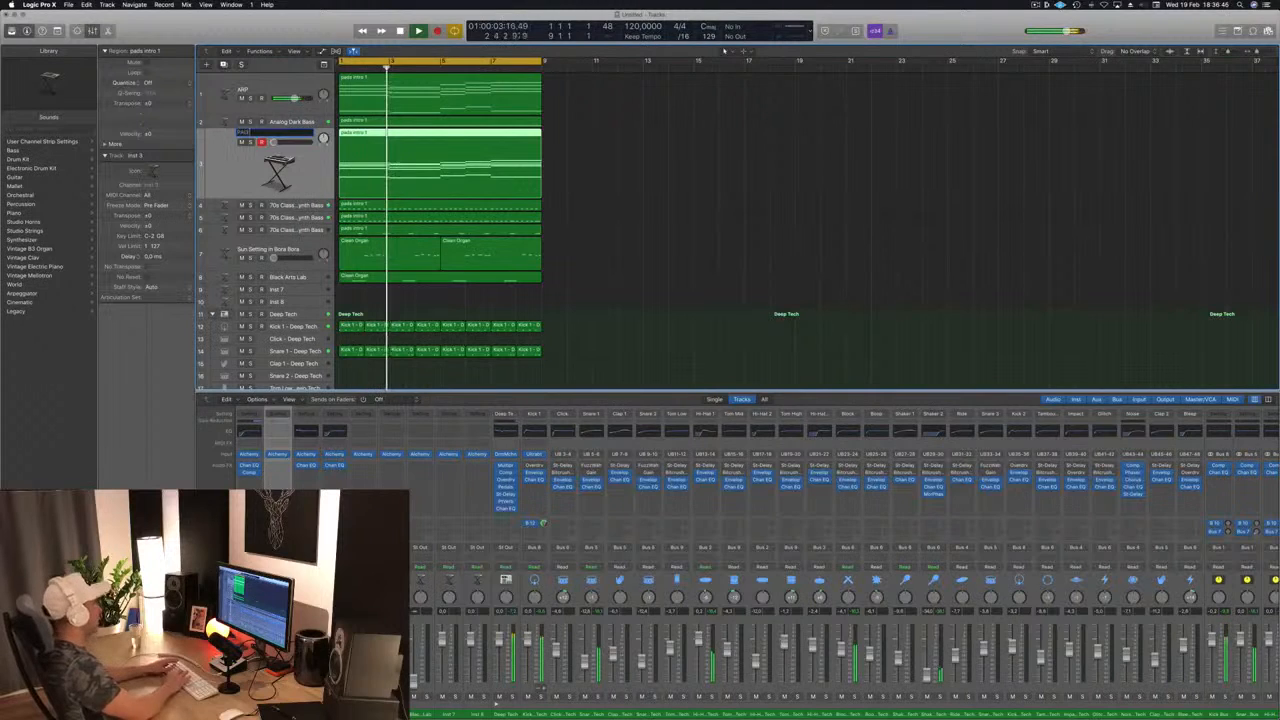
pyautogui.press('Return')
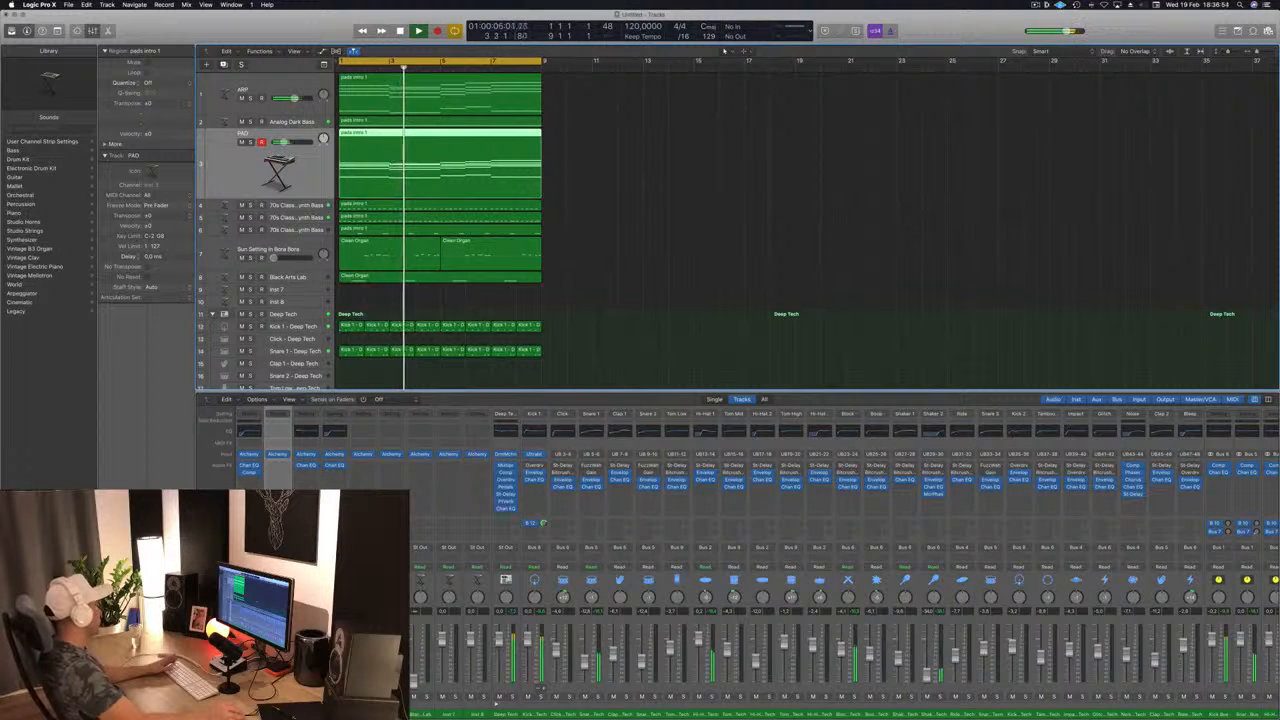
# Insert a Channel EQ on the PAD track, enable its low cut at 96 Hz and close the EQ
pyautogui.click(278, 431)
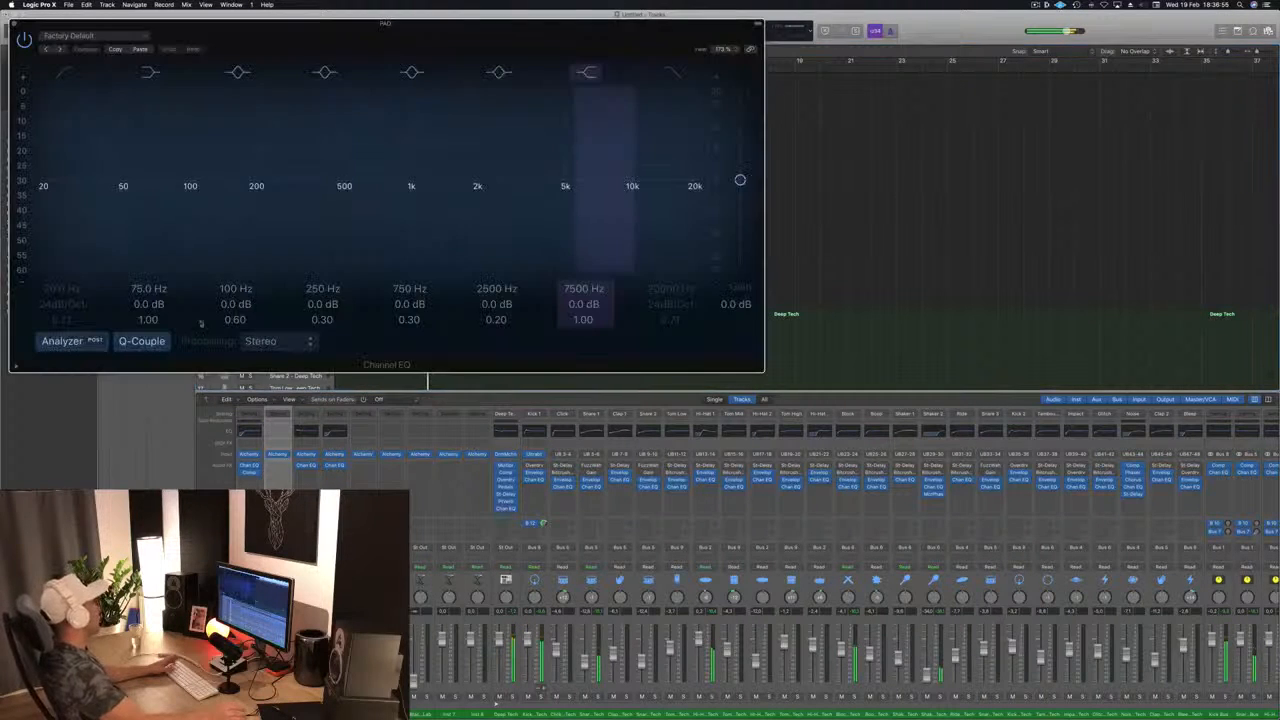
pyautogui.moveTo(286, 34); pyautogui.dragTo(704, 130)
pyautogui.click(481, 166)
pyautogui.moveTo(470, 292); pyautogui.dragTo(653, 291)
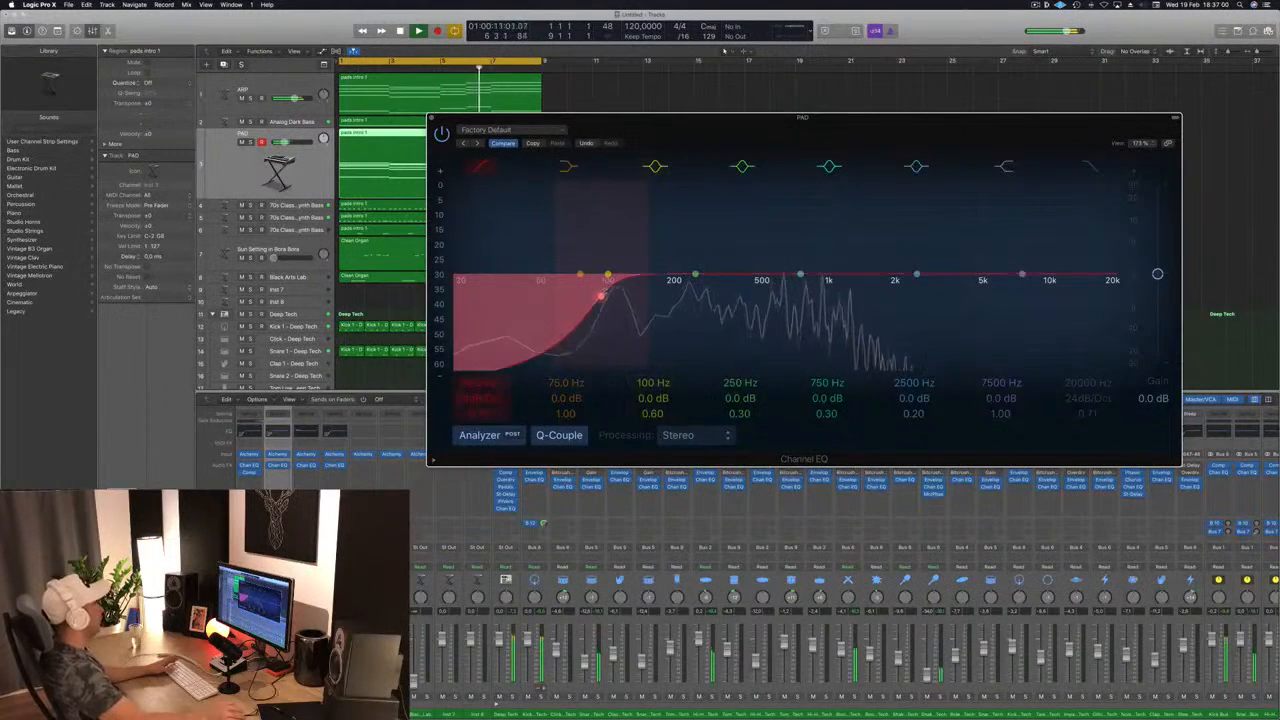
pyautogui.moveTo(776, 147); pyautogui.dragTo(588, 232)
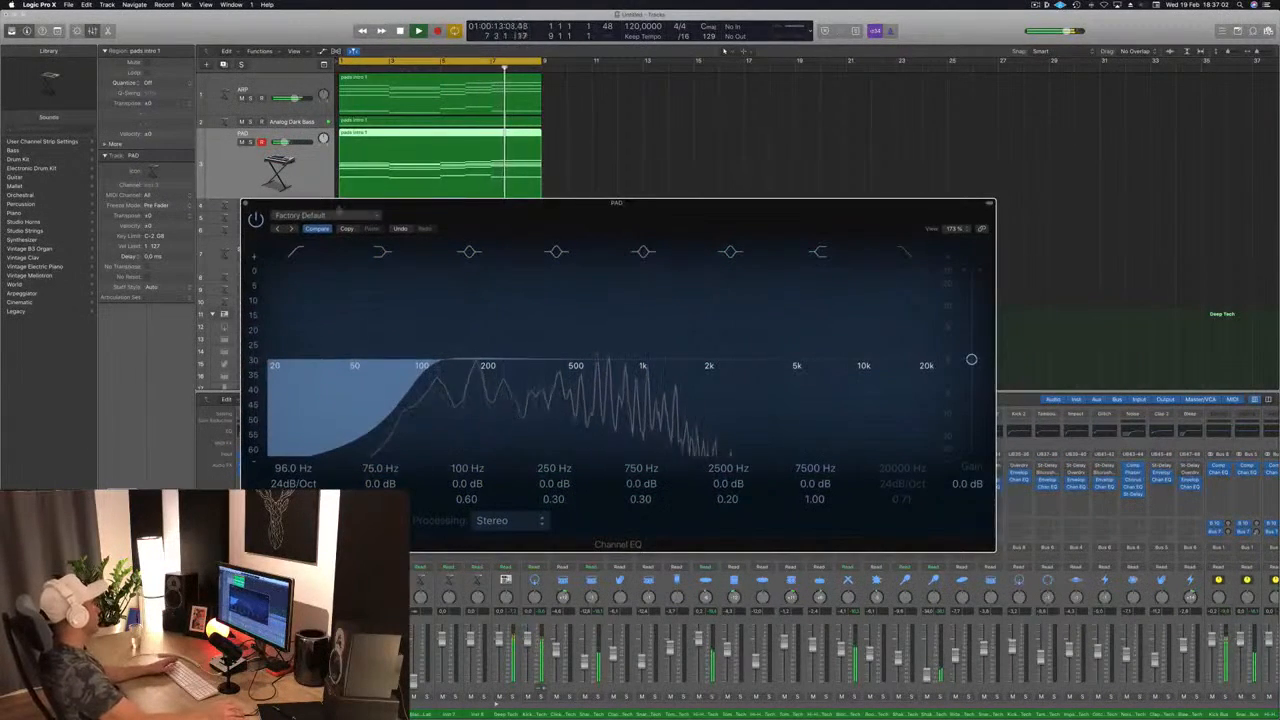
pyautogui.press('super+w')
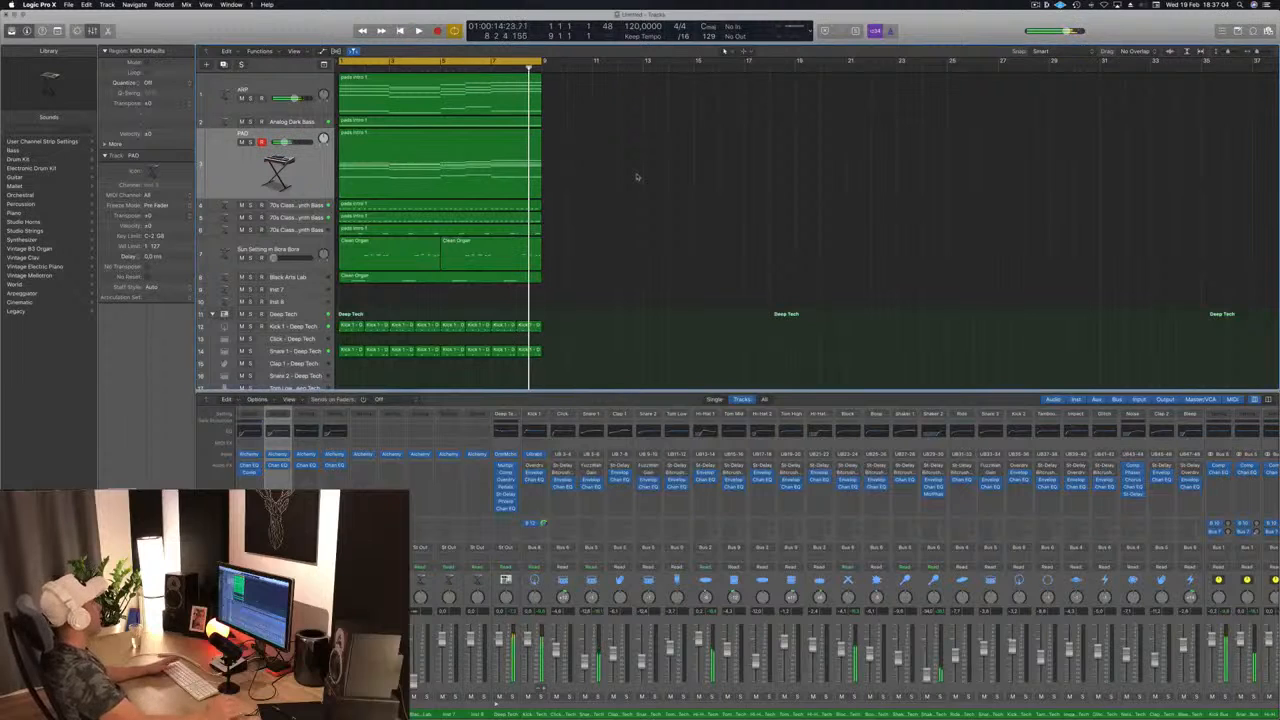
# Insert a Compressor on the PAD track and set its side chain to Bus 12
pyautogui.press('Return')
pyautogui.press('space')
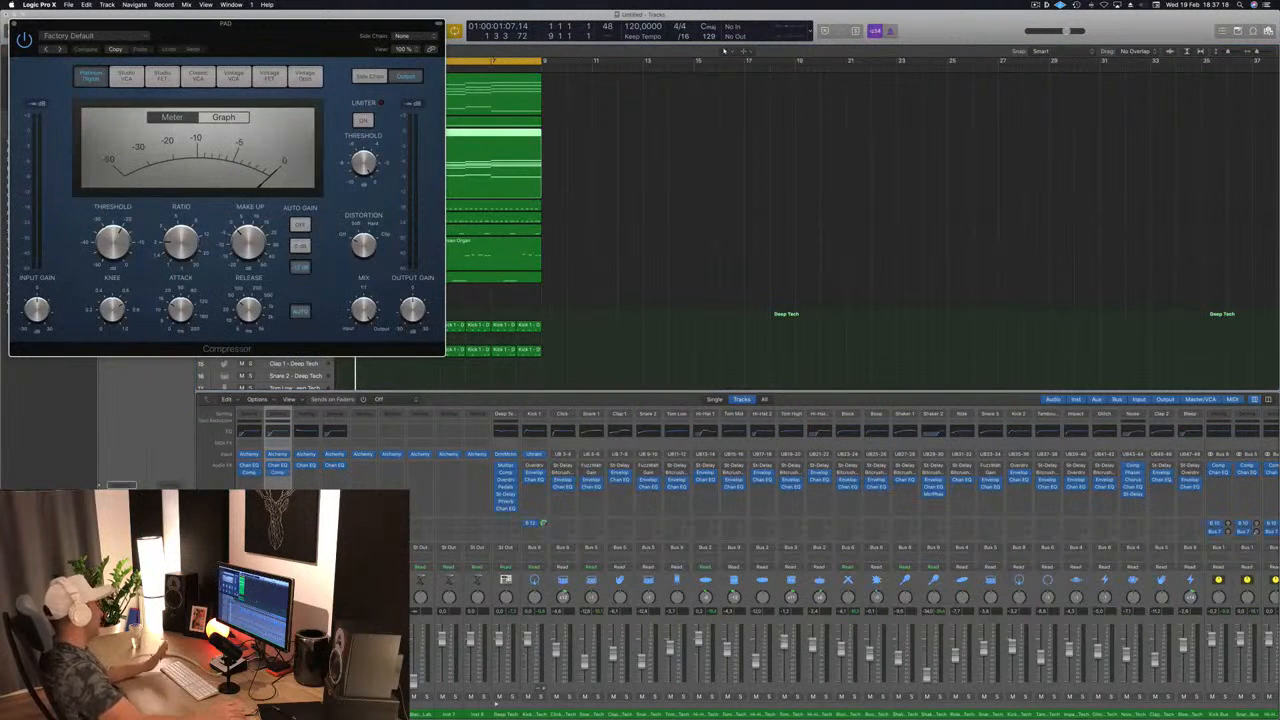
pyautogui.moveTo(334, 36); pyautogui.dragTo(805, 328)
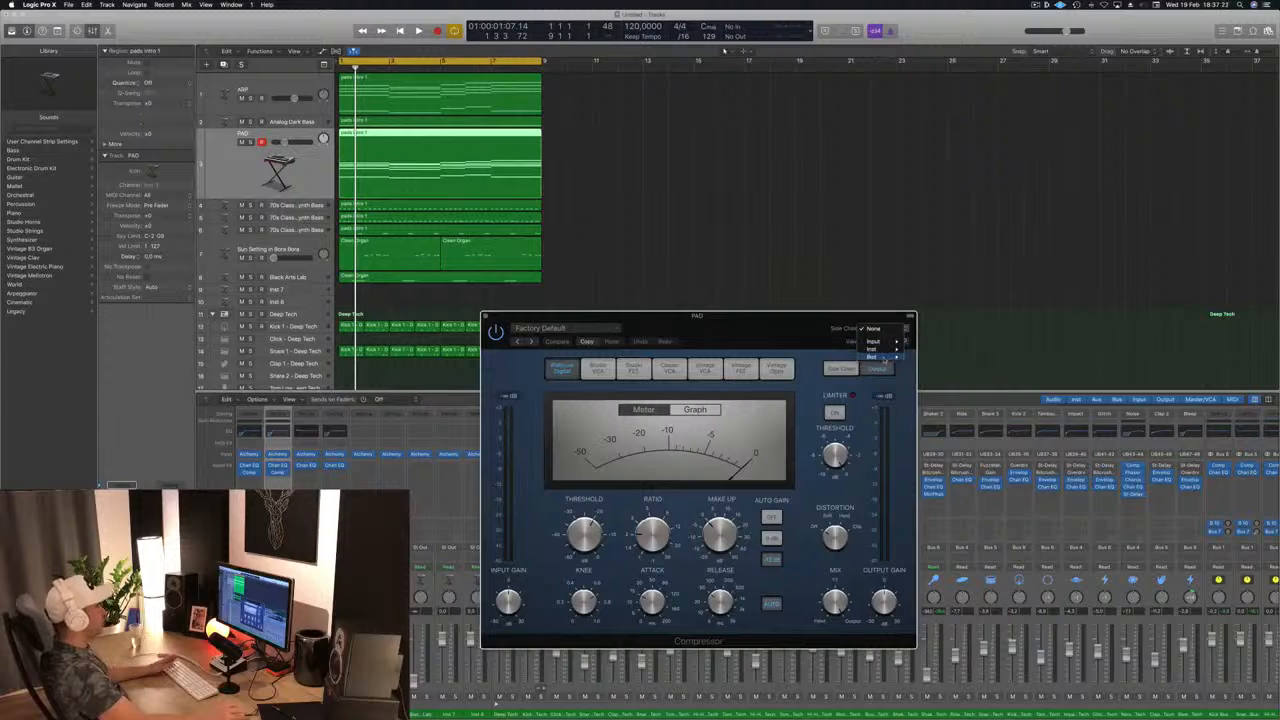
pyautogui.moveTo(873, 356)
pyautogui.click(950, 440)
pyautogui.moveTo(761, 328); pyautogui.dragTo(886, 240)
# Audition the side-chained PAD Compressor over several playbacks of the loop and close its window
pyautogui.press('space')
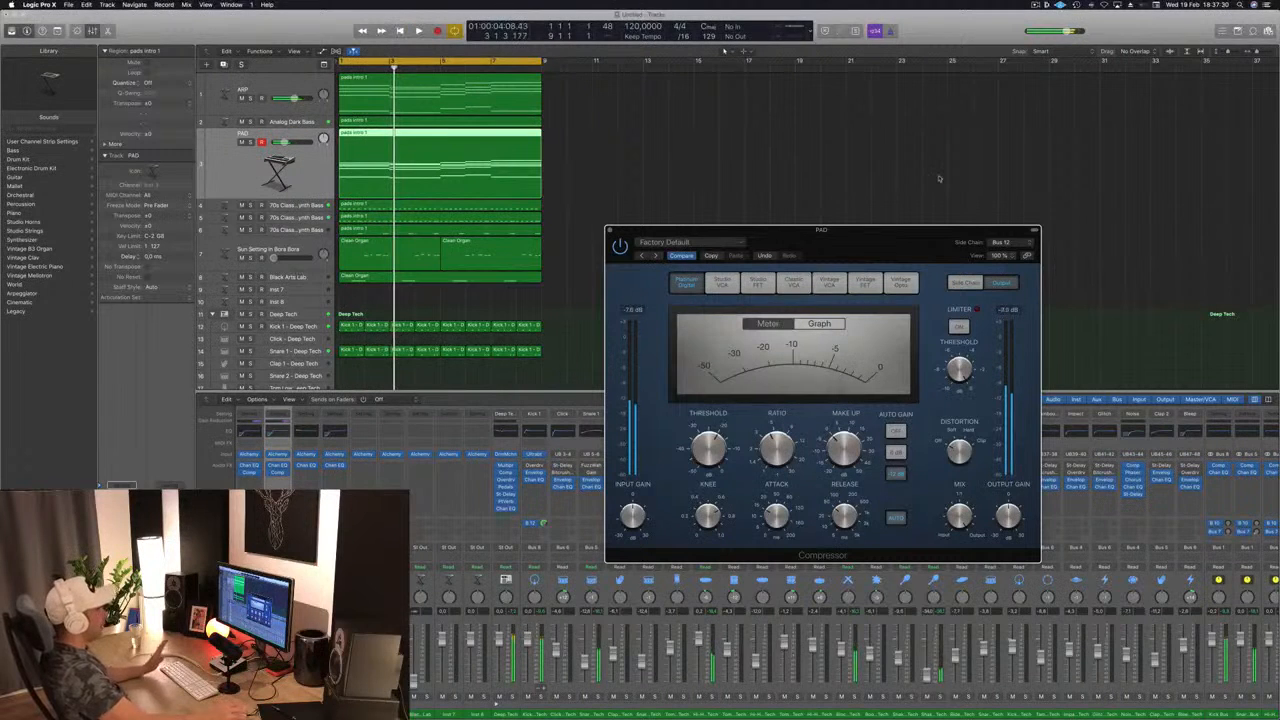
pyautogui.moveTo(920, 239); pyautogui.dragTo(896, 223)
pyautogui.press('space')
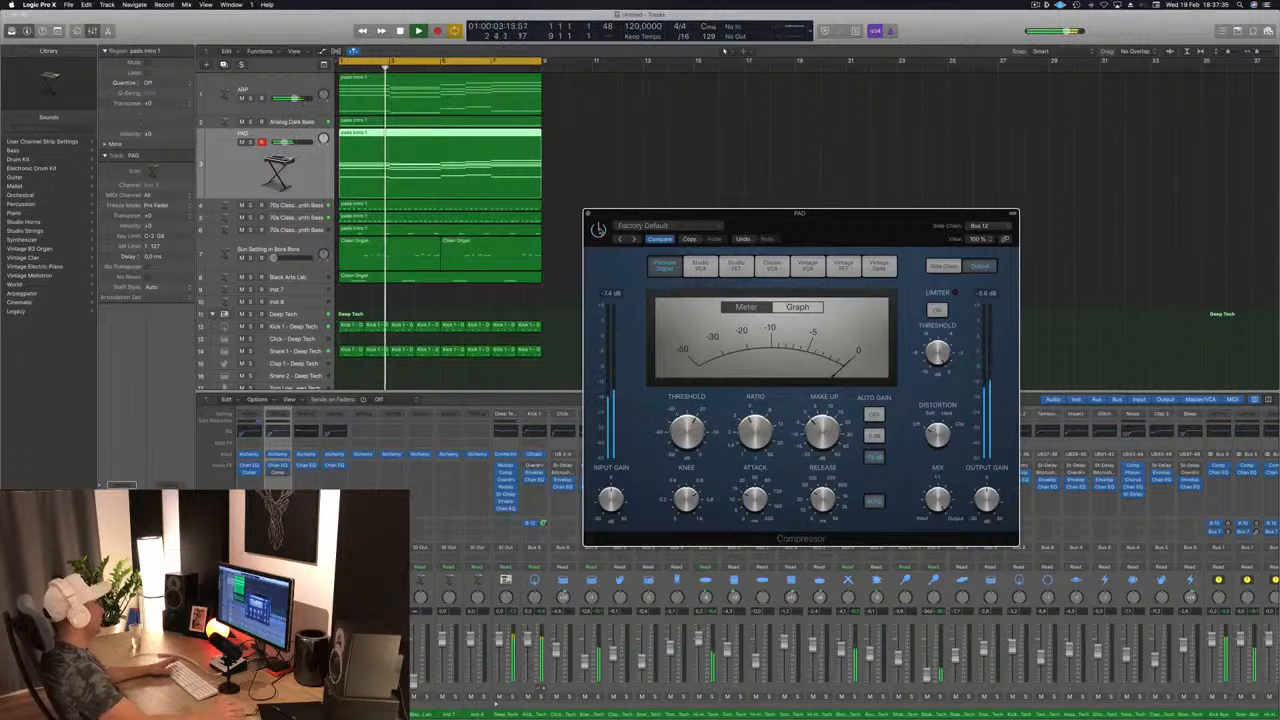
pyautogui.press('space')
pyautogui.press('space')
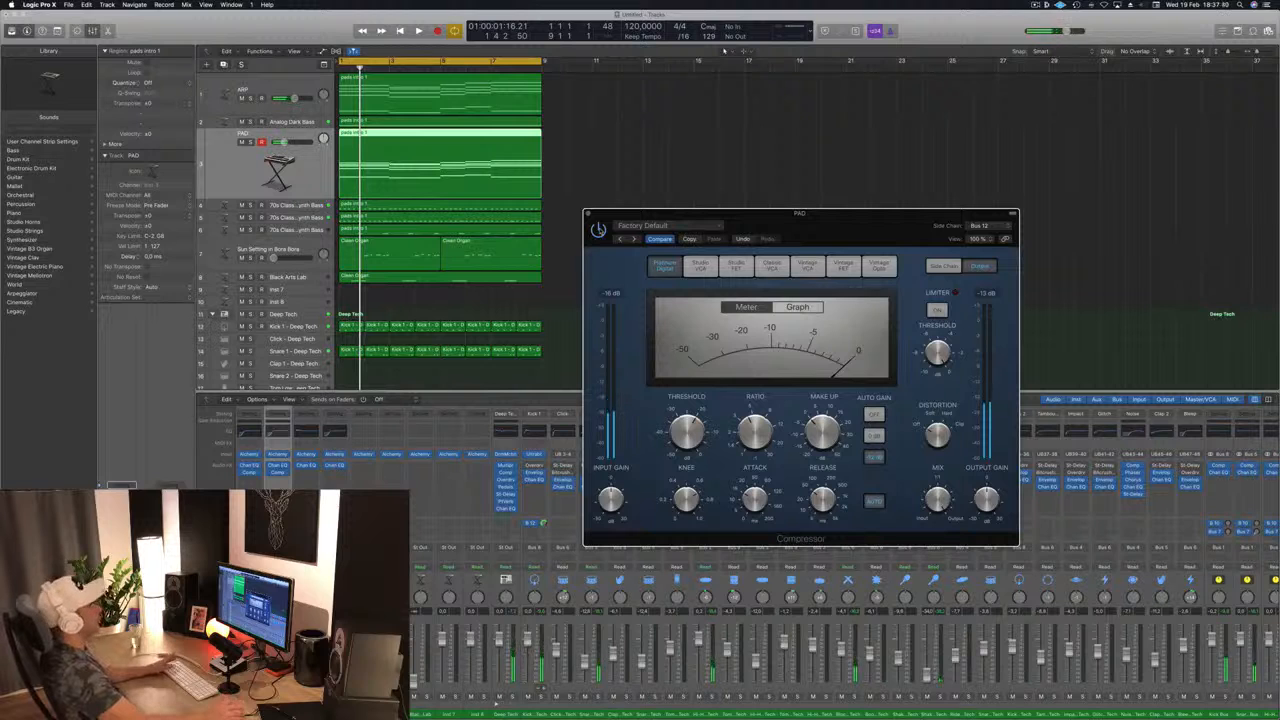
pyautogui.press('space')
pyautogui.press('space')
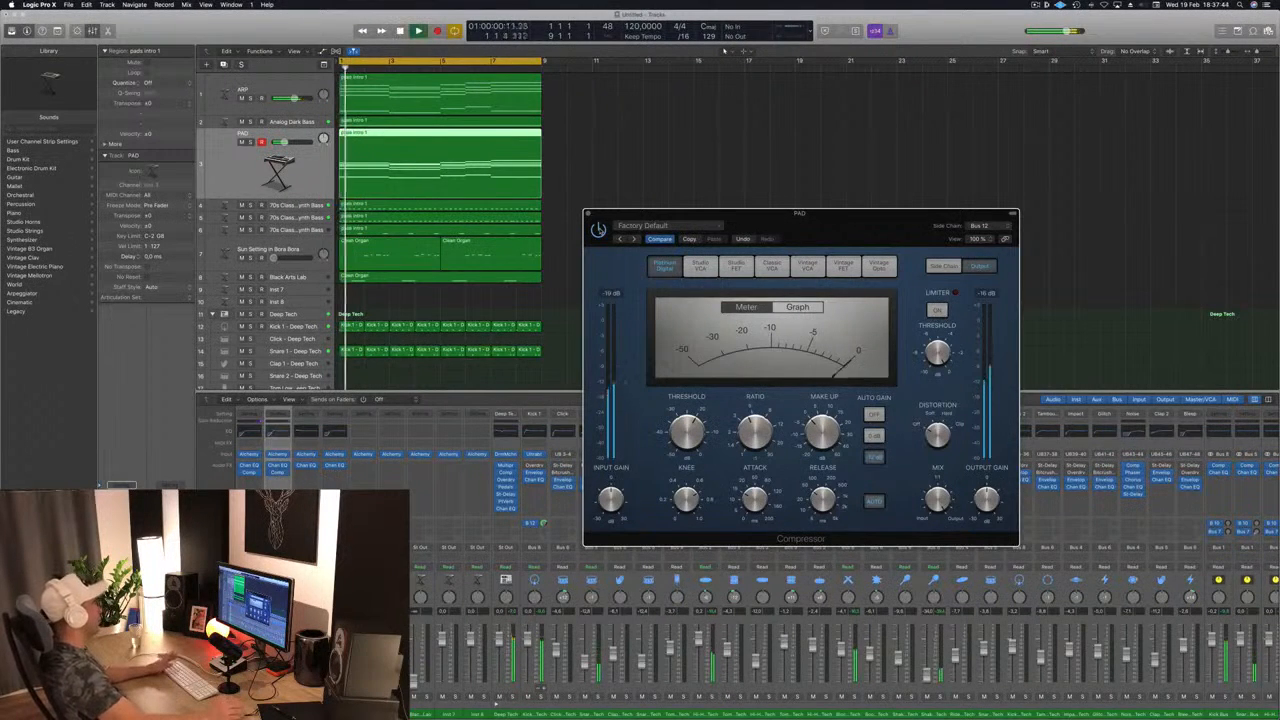
pyautogui.moveTo(867, 229)
pyautogui.mouseDown()
pyautogui.moveTo(773, 293)
pyautogui.moveTo(848, 258)
pyautogui.moveTo(857, 218)
pyautogui.mouseUp()
pyautogui.click(579, 207)
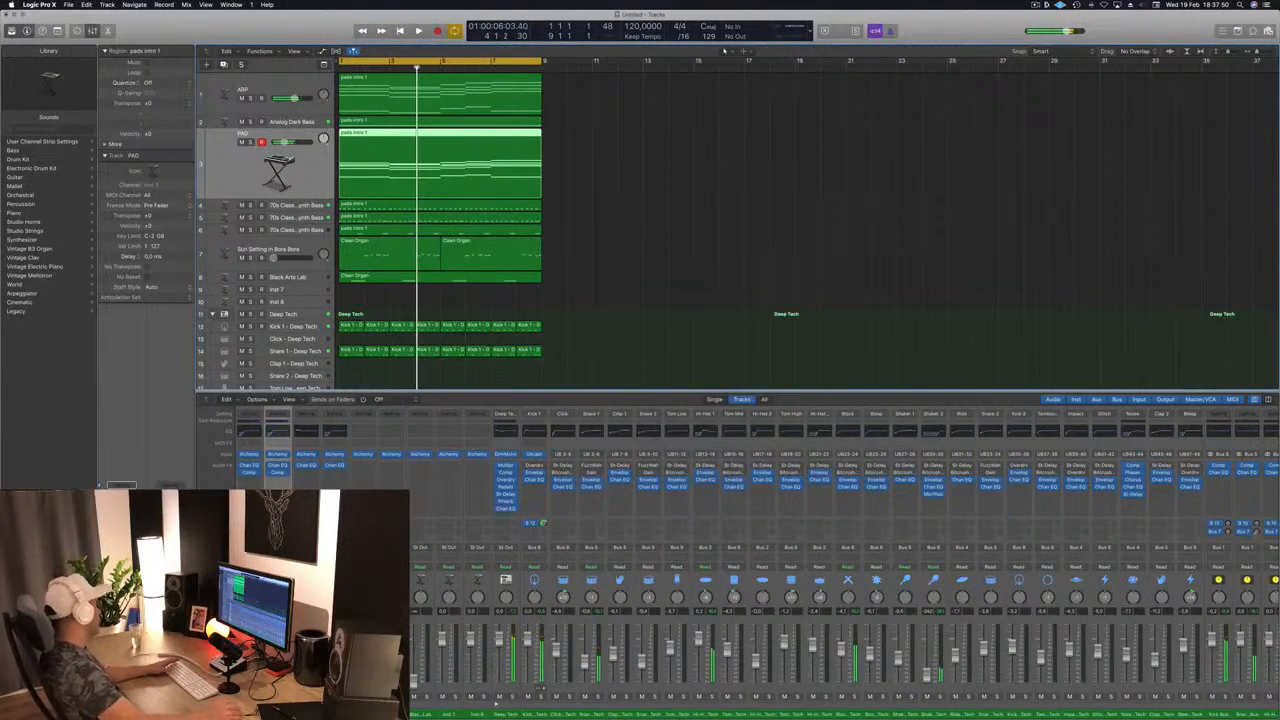
# Select all regions of the eight-bar loop and repeat them twice along the timeline
pyautogui.press('Return')
pyautogui.click(622, 268)
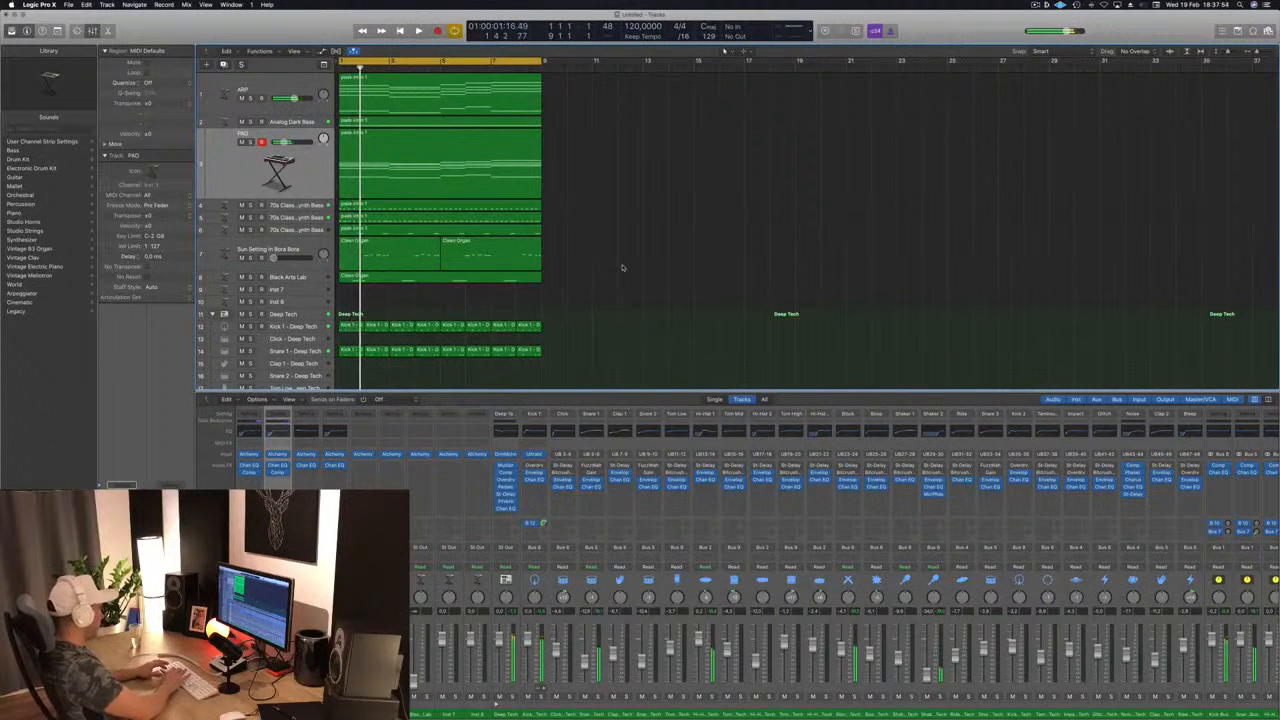
pyautogui.press('super+a')
pyautogui.press('super+r')
pyautogui.press('super+r')
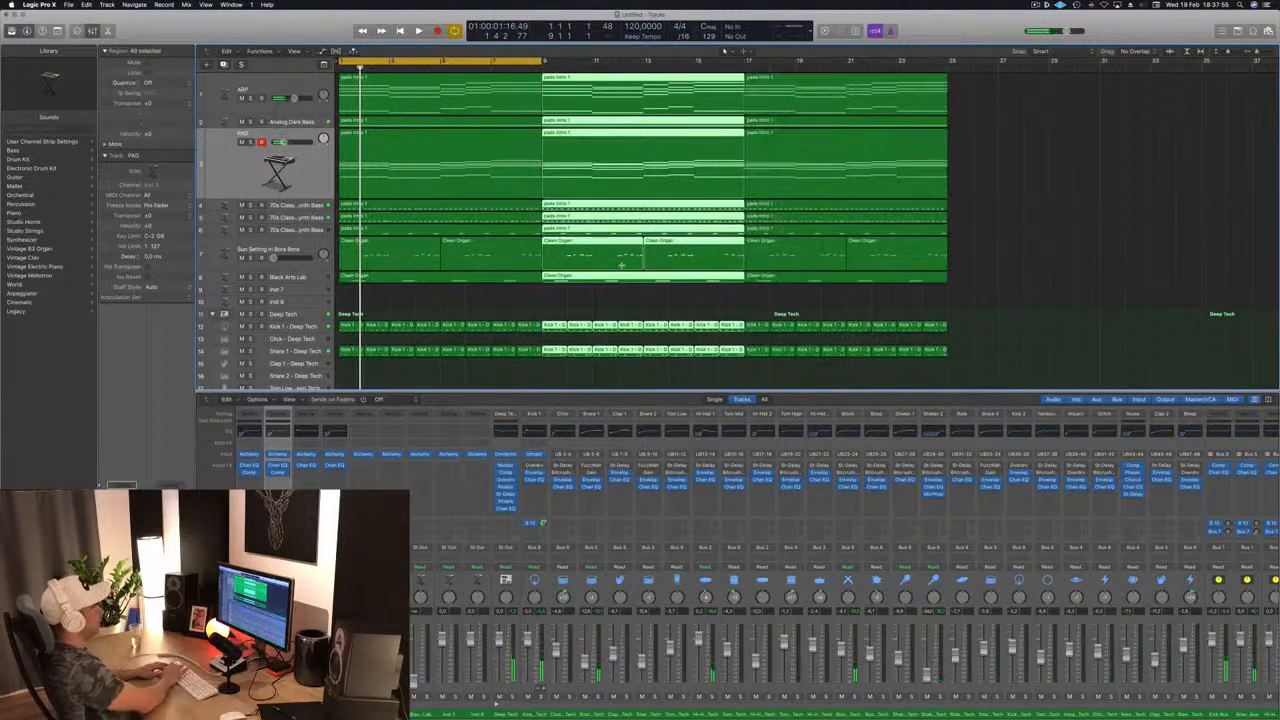
# Repeat the selected eight-bar regions once more along the timeline, clear the selection and play the loop
pyautogui.press('super+r')
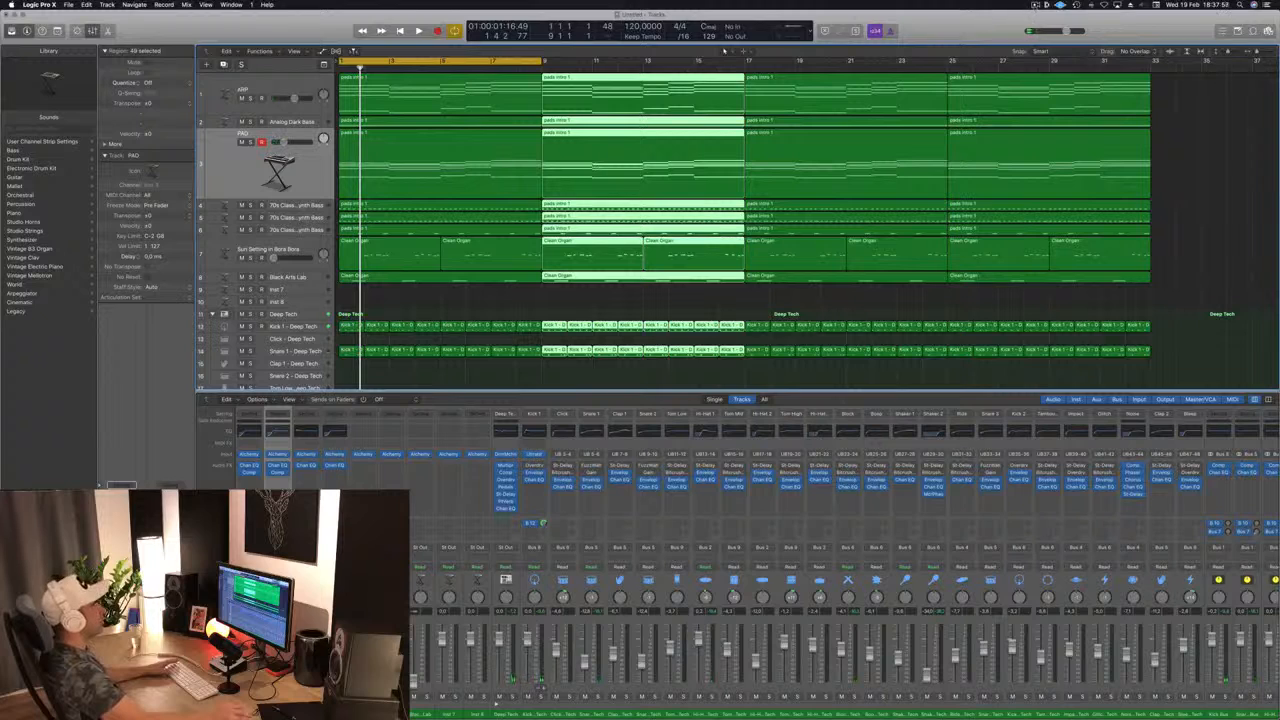
pyautogui.press('shift+super+a')
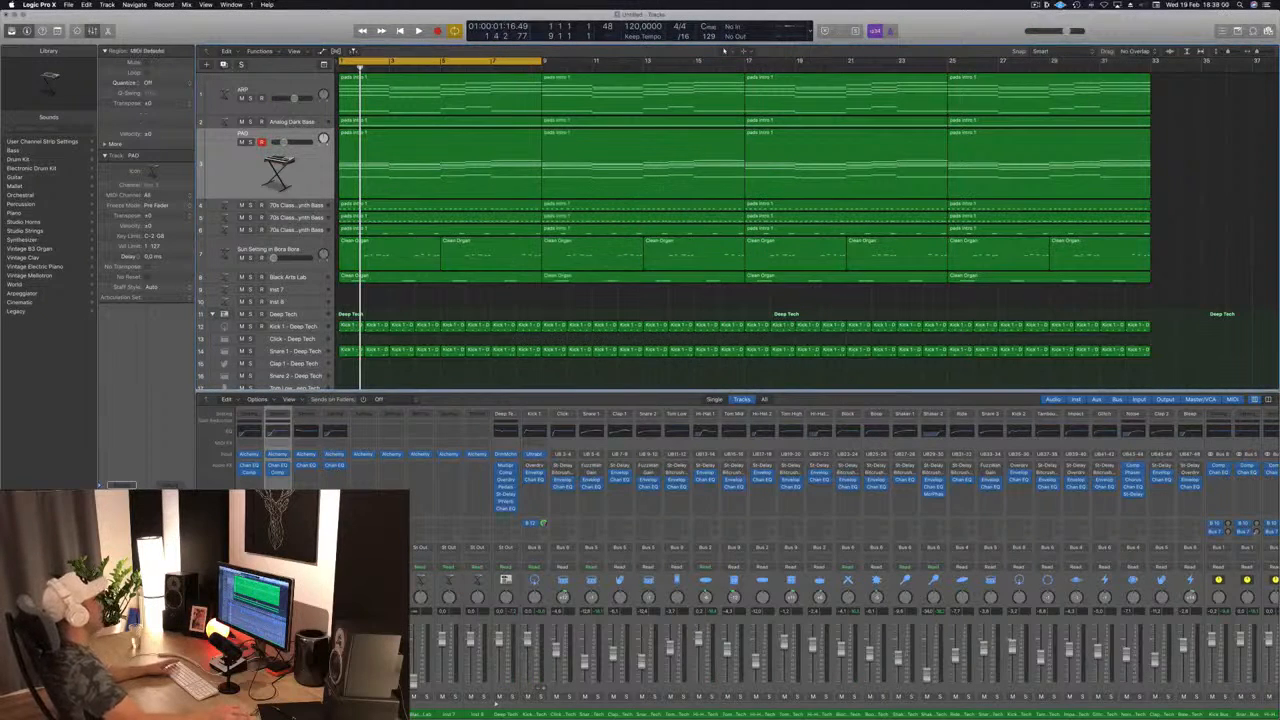
pyautogui.press('space')
pyautogui.scroll(-2, 416, 237)
pyautogui.scroll(2, 416, 237)
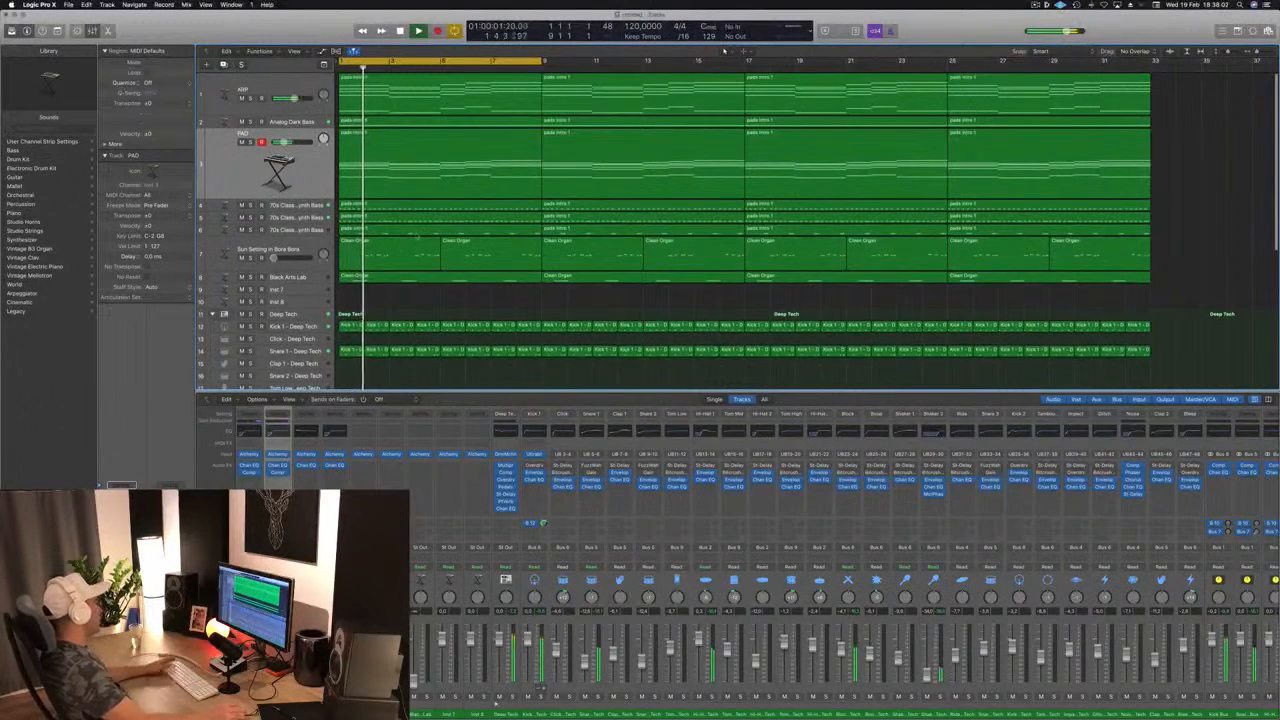
pyautogui.click(297, 179)
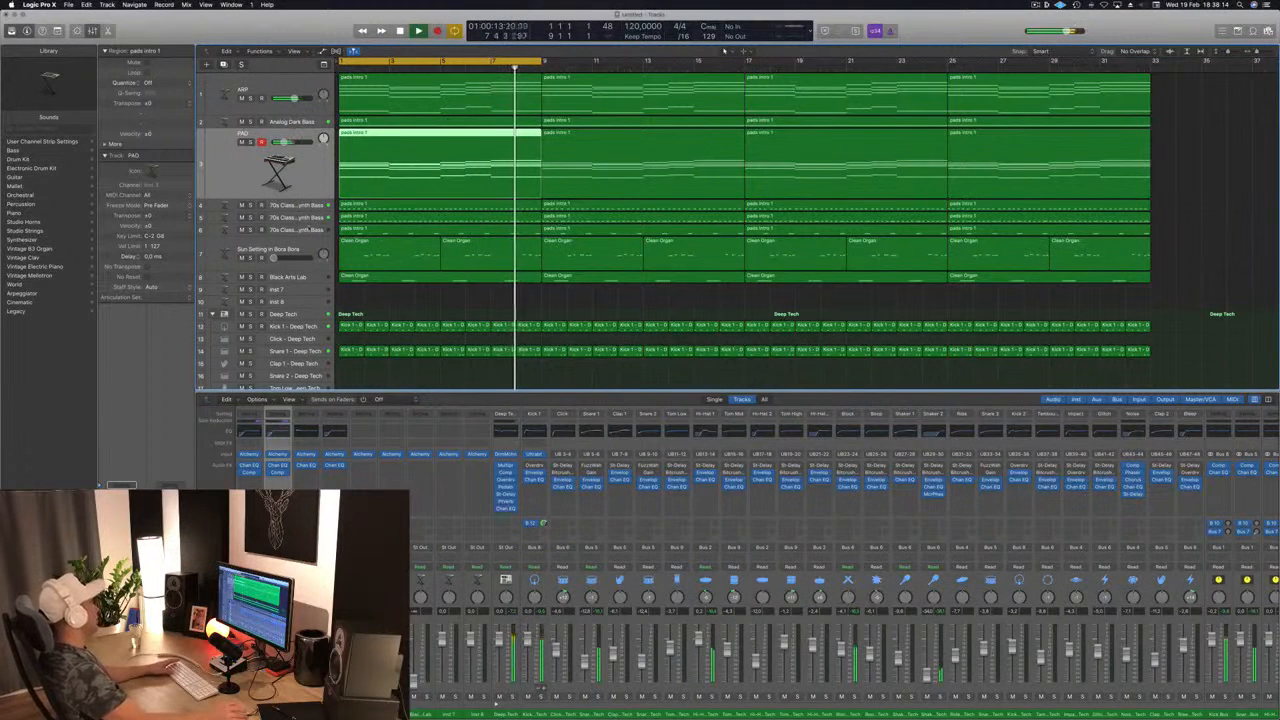
# Insert a Channel EQ on the 70s Classic Synth Bass on track 6, set its low cut to 106 Hz and close the EQ
pyautogui.click(302, 230)
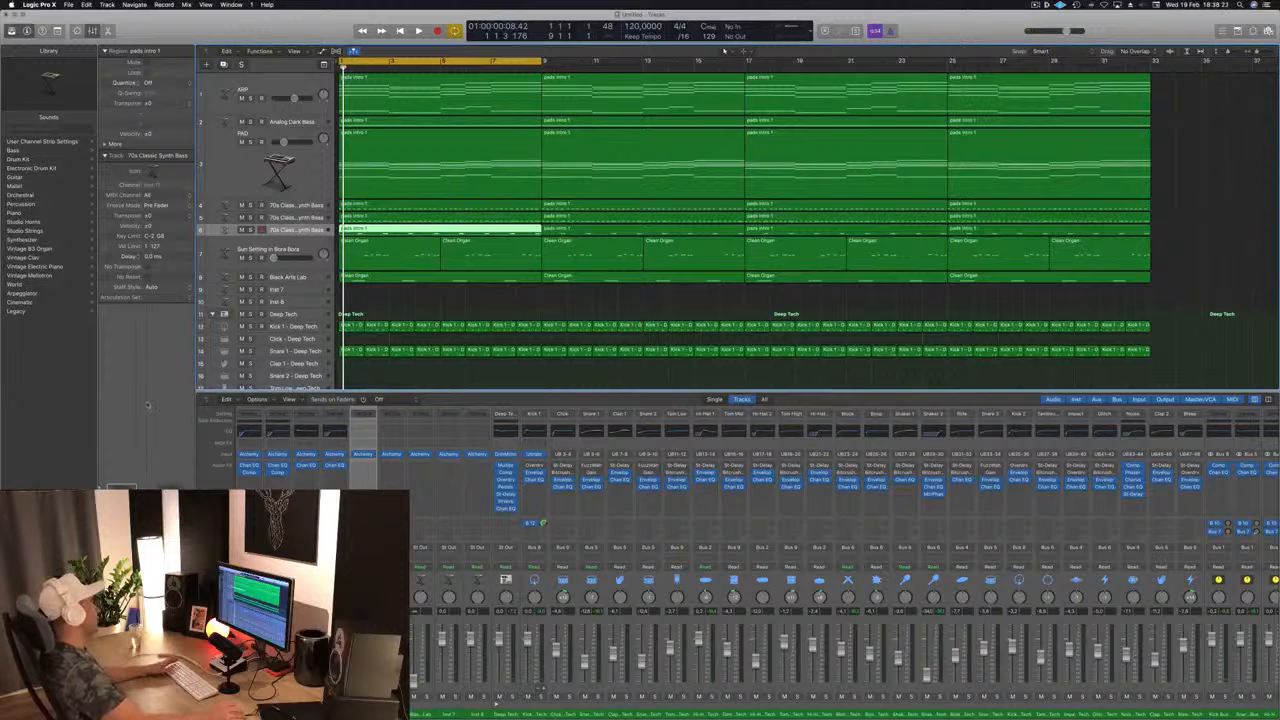
pyautogui.press('space')
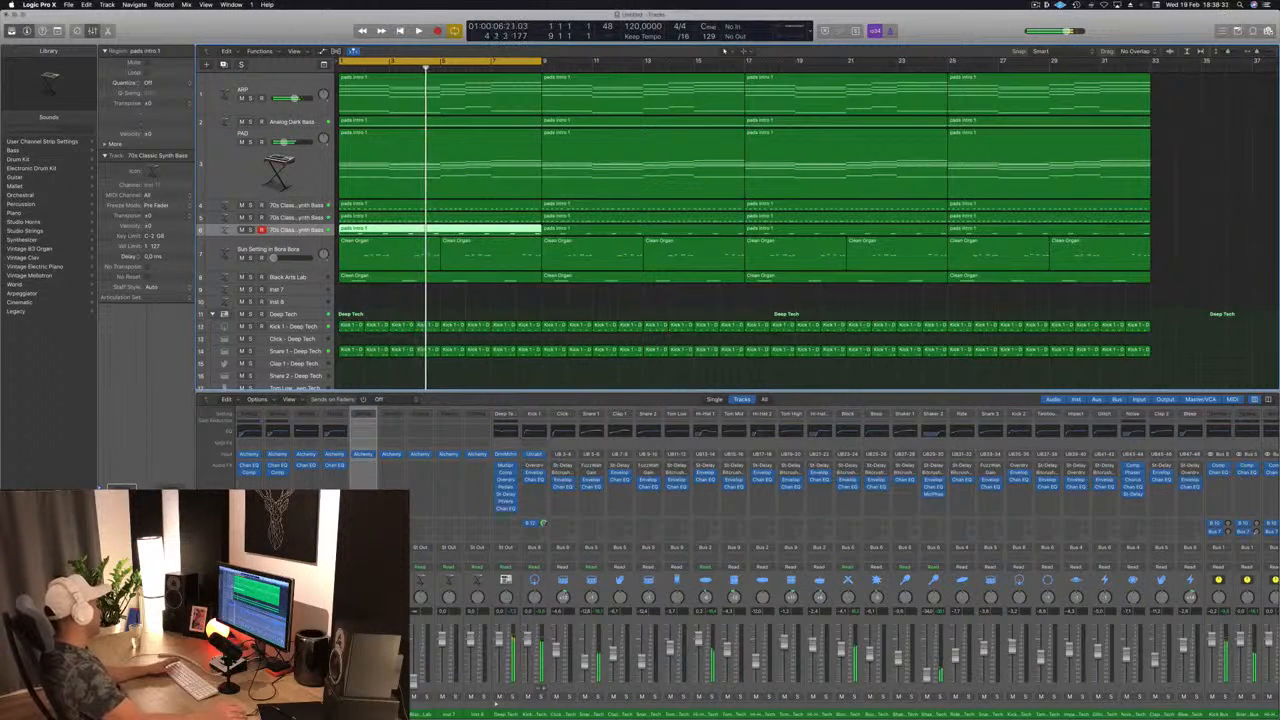
pyautogui.click(363, 431)
pyautogui.click(64, 73)
pyautogui.moveTo(85, 179); pyautogui.dragTo(214, 180)
pyautogui.moveTo(333, 26); pyautogui.dragTo(623, 74)
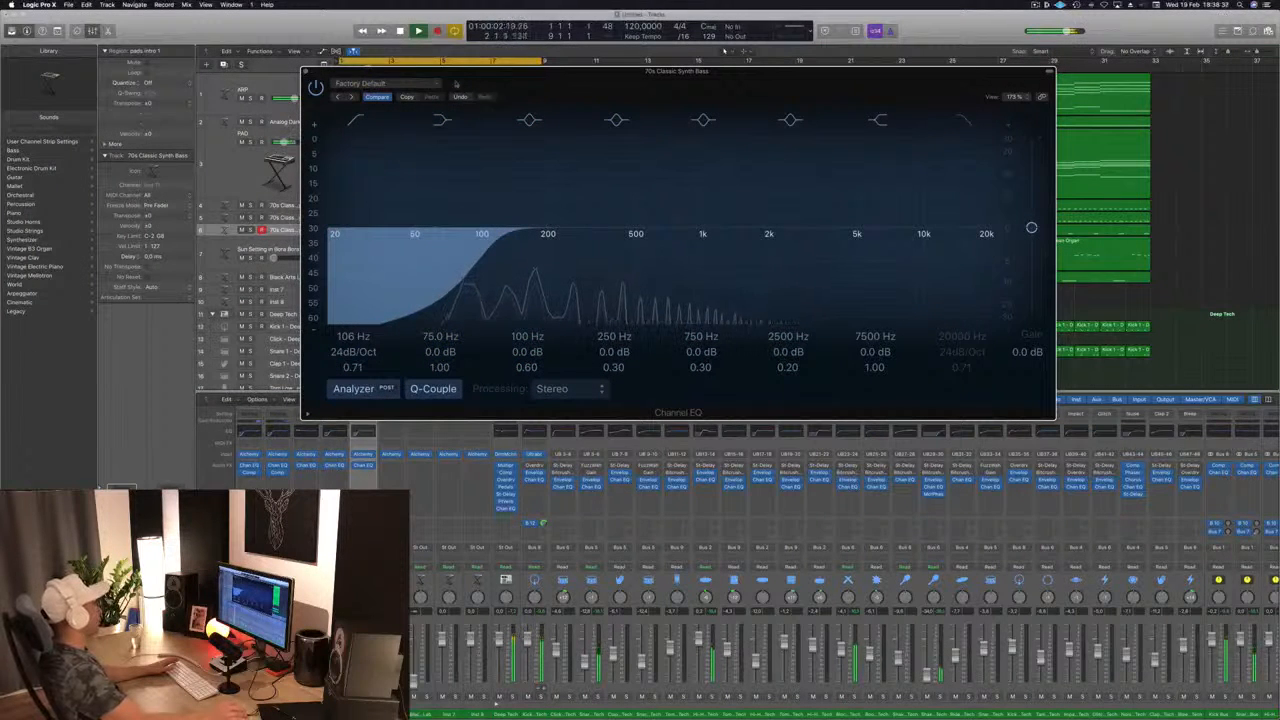
pyautogui.press('super+w')
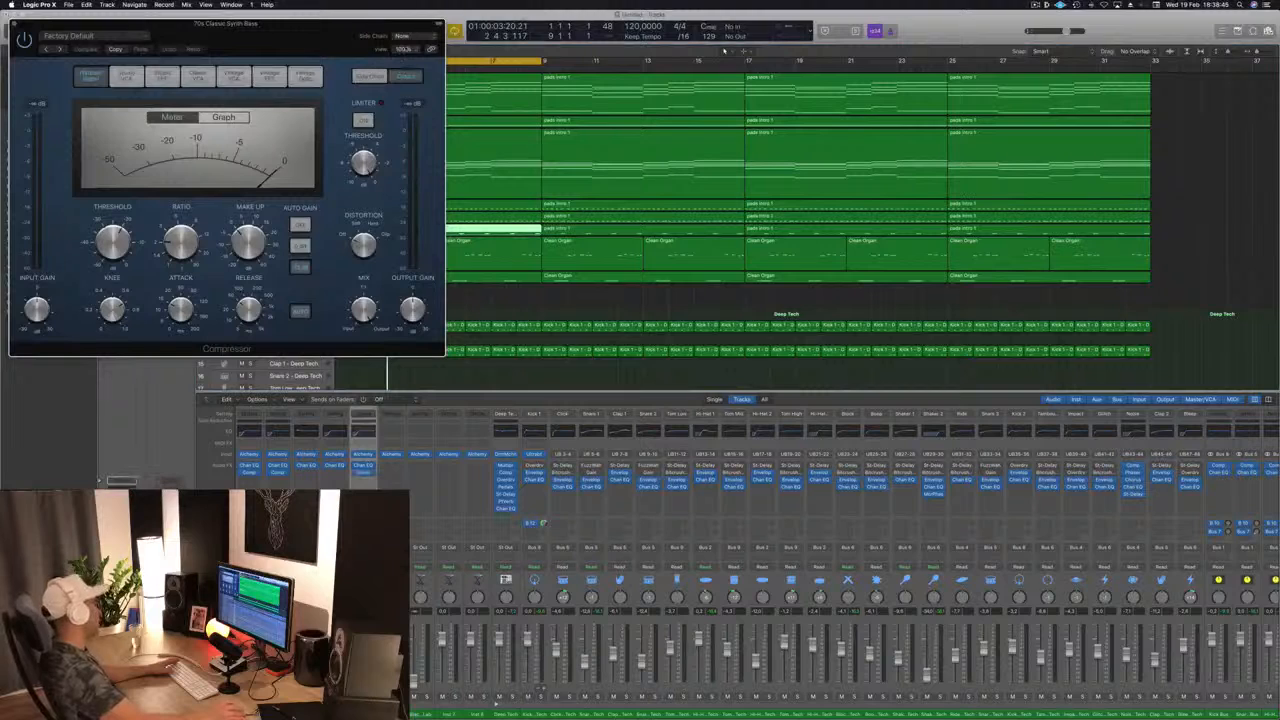
# Set the side chain of the track 6 bass Compressor to Bus 12 and raise its ratio to about 4.1:1 during playback
pyautogui.moveTo(434, 63)
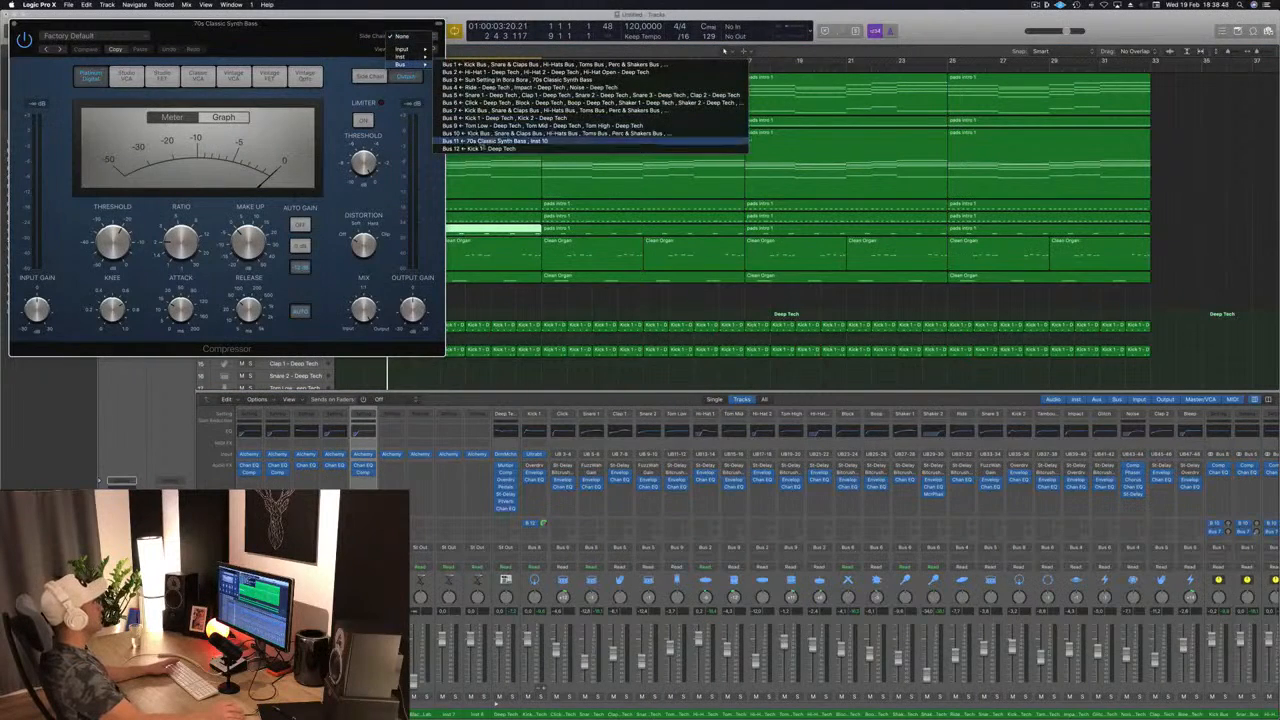
pyautogui.click(480, 148)
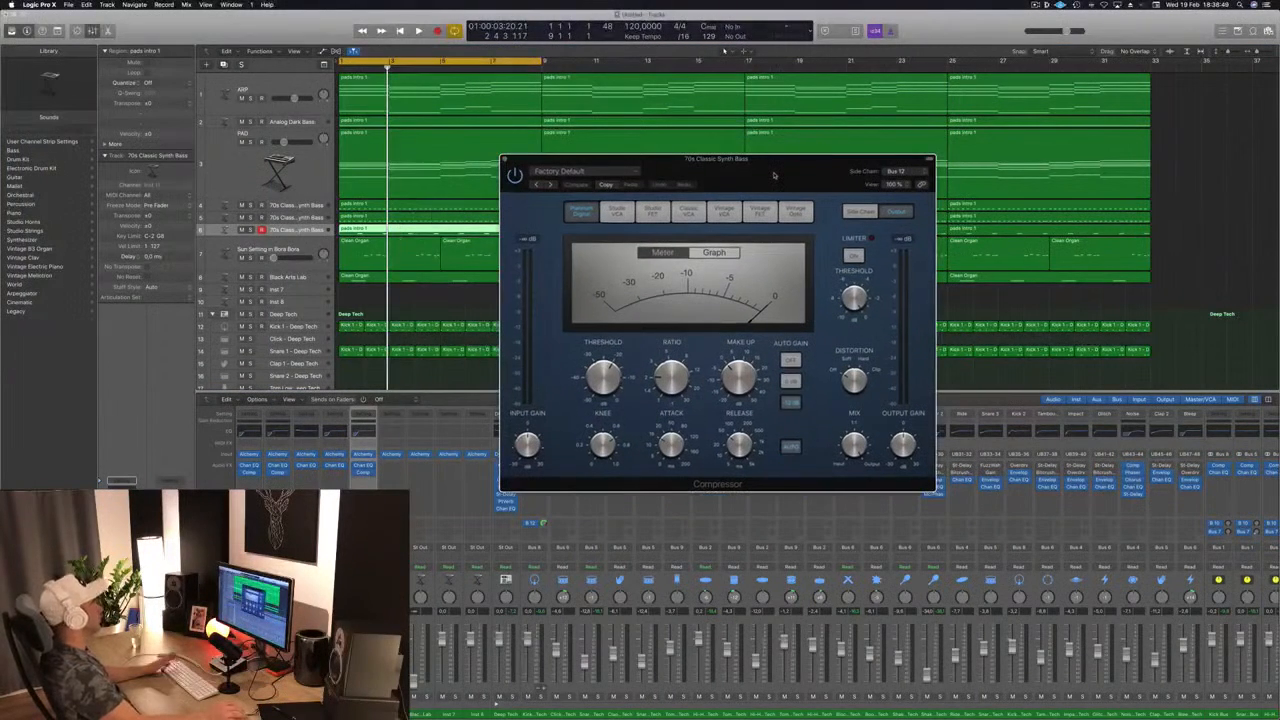
pyautogui.press('space')
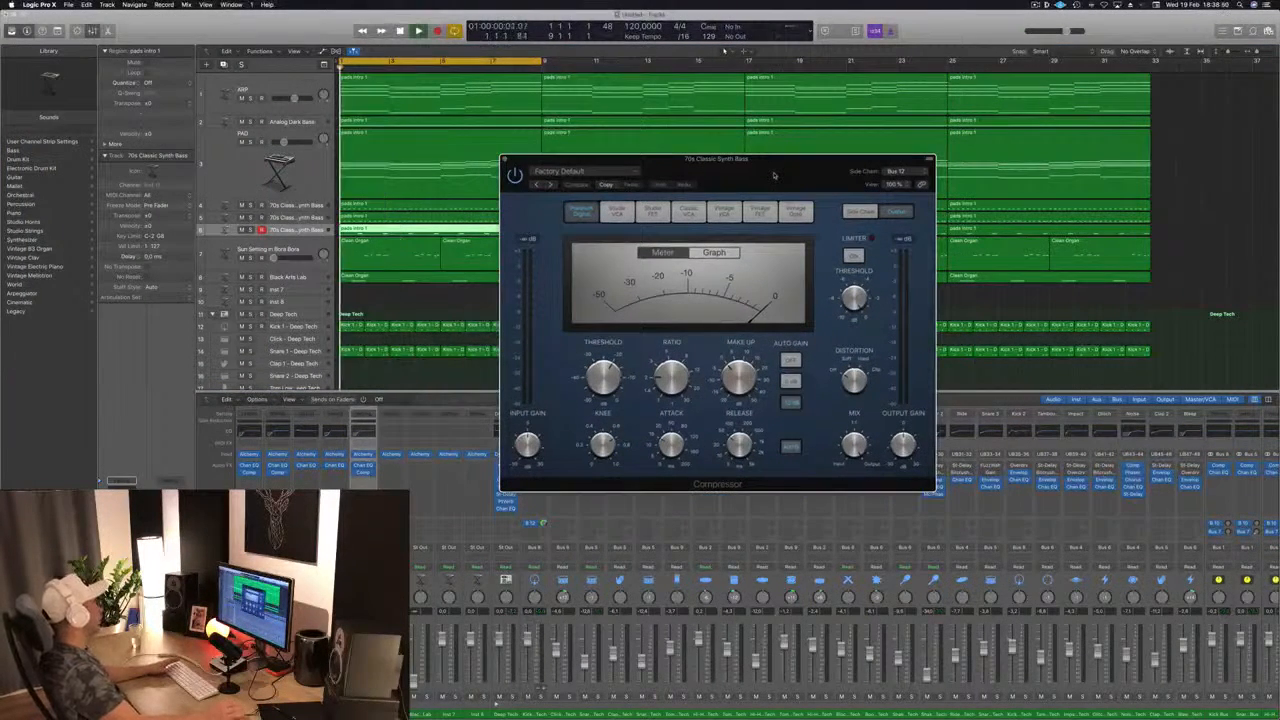
pyautogui.moveTo(647, 383); pyautogui.dragTo(643, 365)
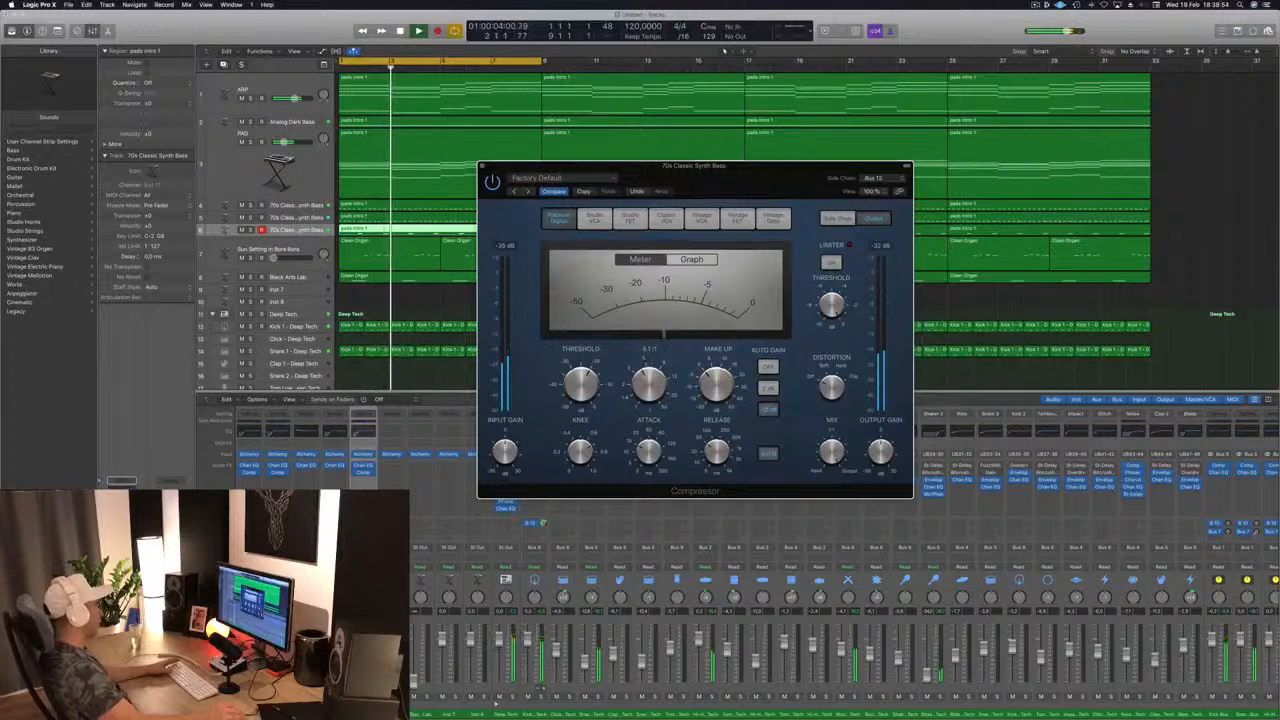
pyautogui.moveTo(769, 181); pyautogui.dragTo(613, 257)
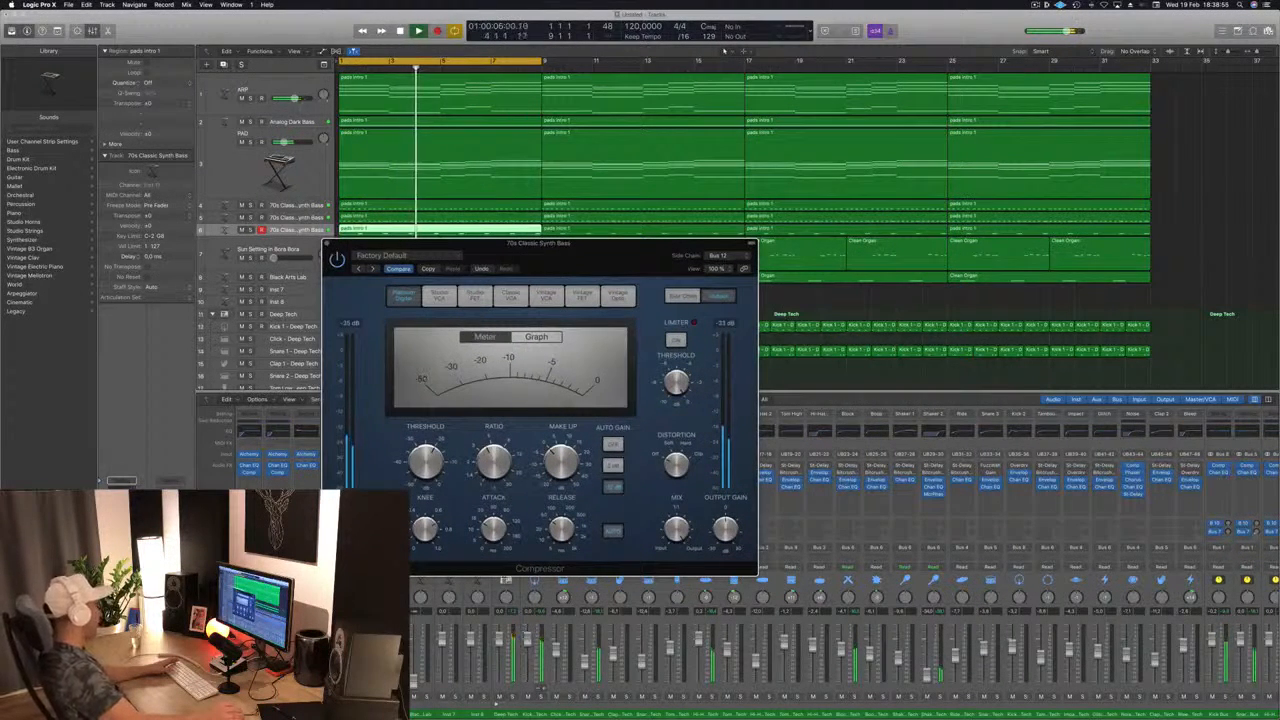
pyautogui.click(295, 230)
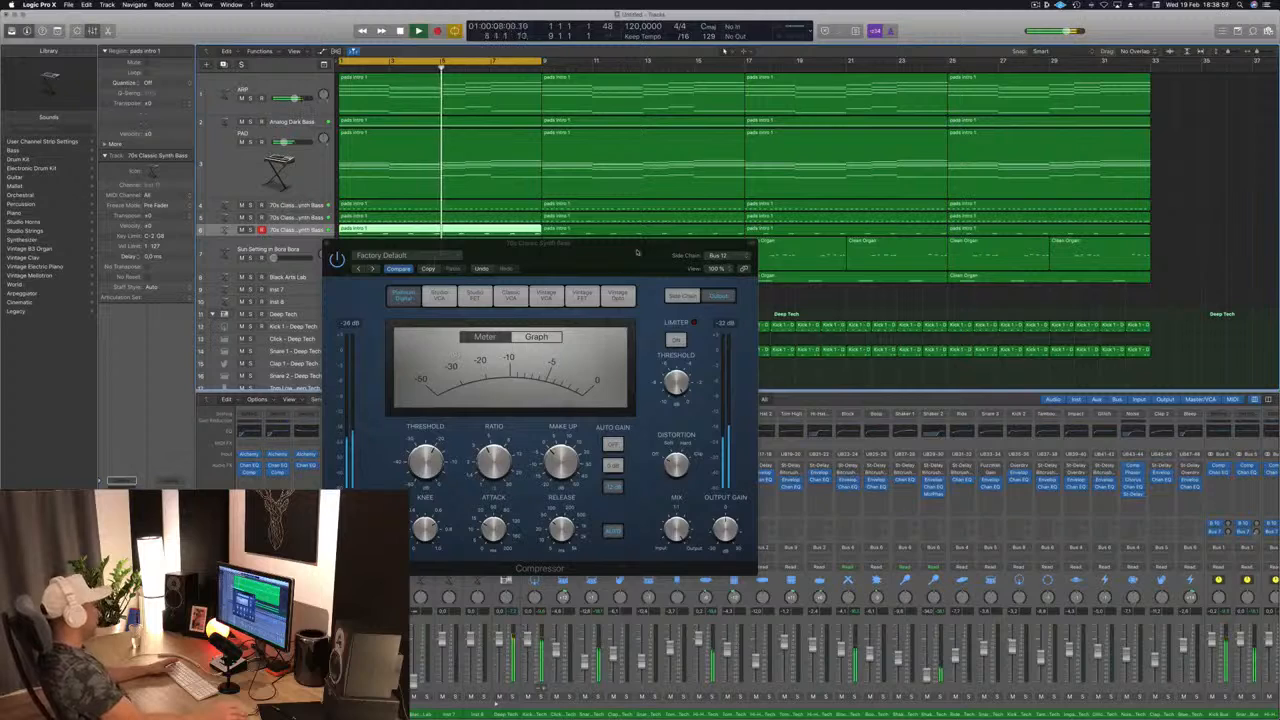
# Reopen the track 6 bass Channel EQ and add a high cut at 1720 Hz
pyautogui.moveTo(637, 251); pyautogui.dragTo(1006, 280)
pyautogui.click(363, 465)
pyautogui.press('space')
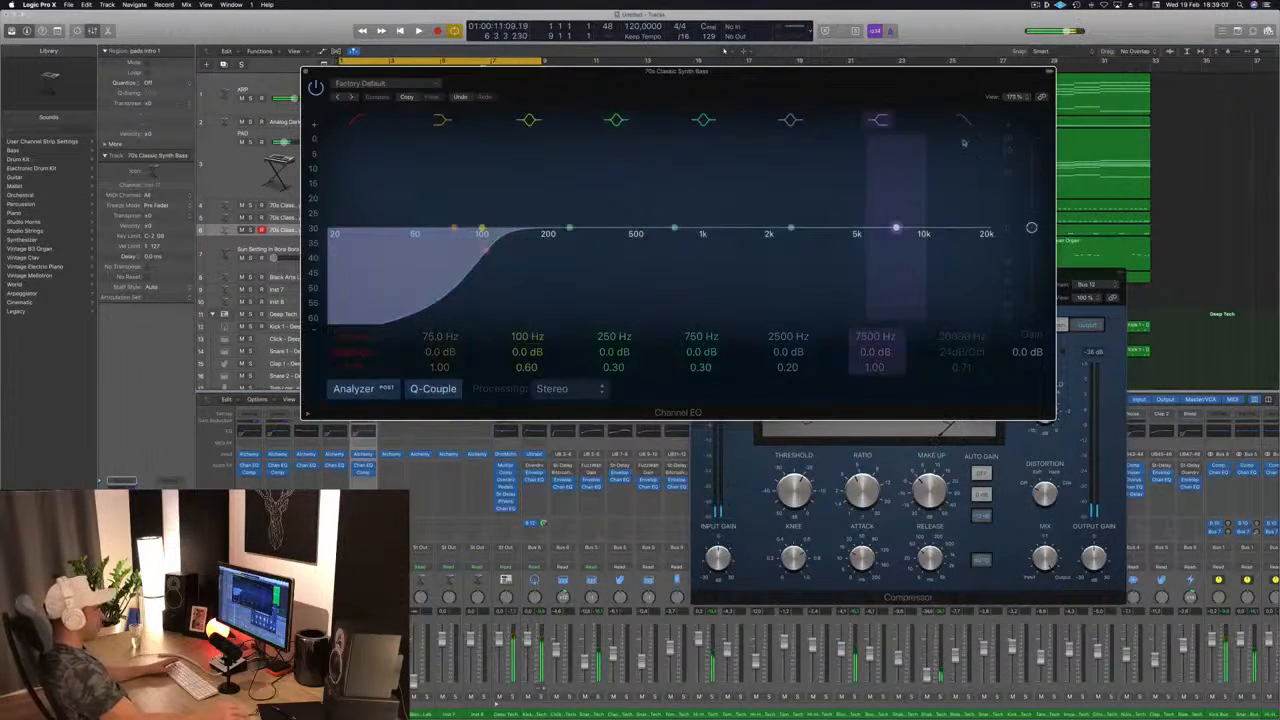
pyautogui.moveTo(986, 233); pyautogui.dragTo(743, 254)
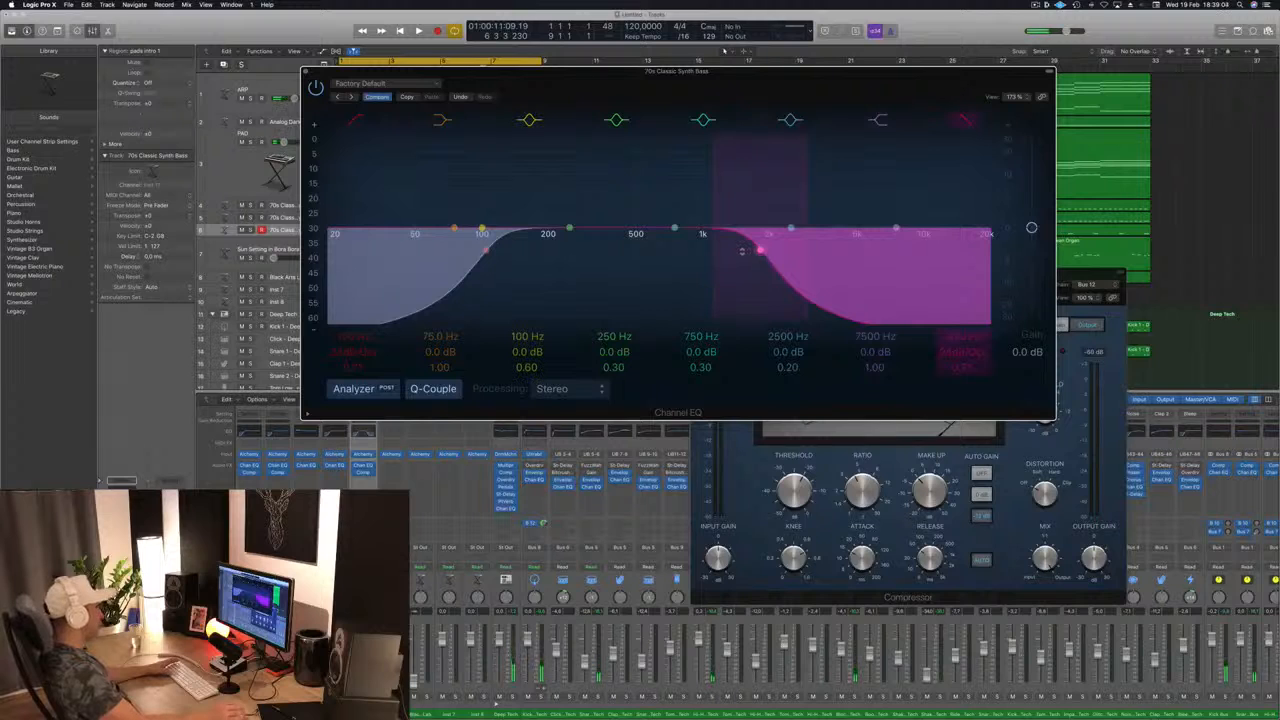
pyautogui.moveTo(760, 250); pyautogui.dragTo(755, 250)
# Compare the bass during playback with the EQ's high cut off and on, and close the EQ
pyautogui.press('space')
pyautogui.press('space')
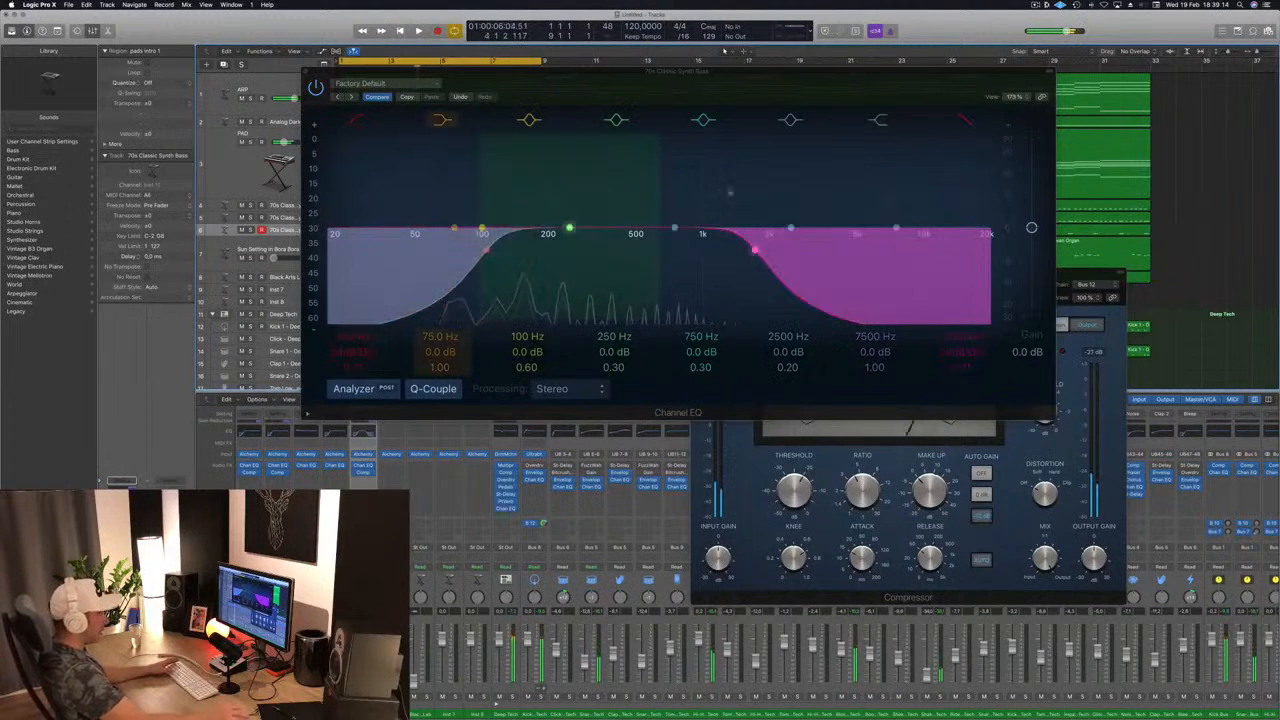
pyautogui.click(959, 120)
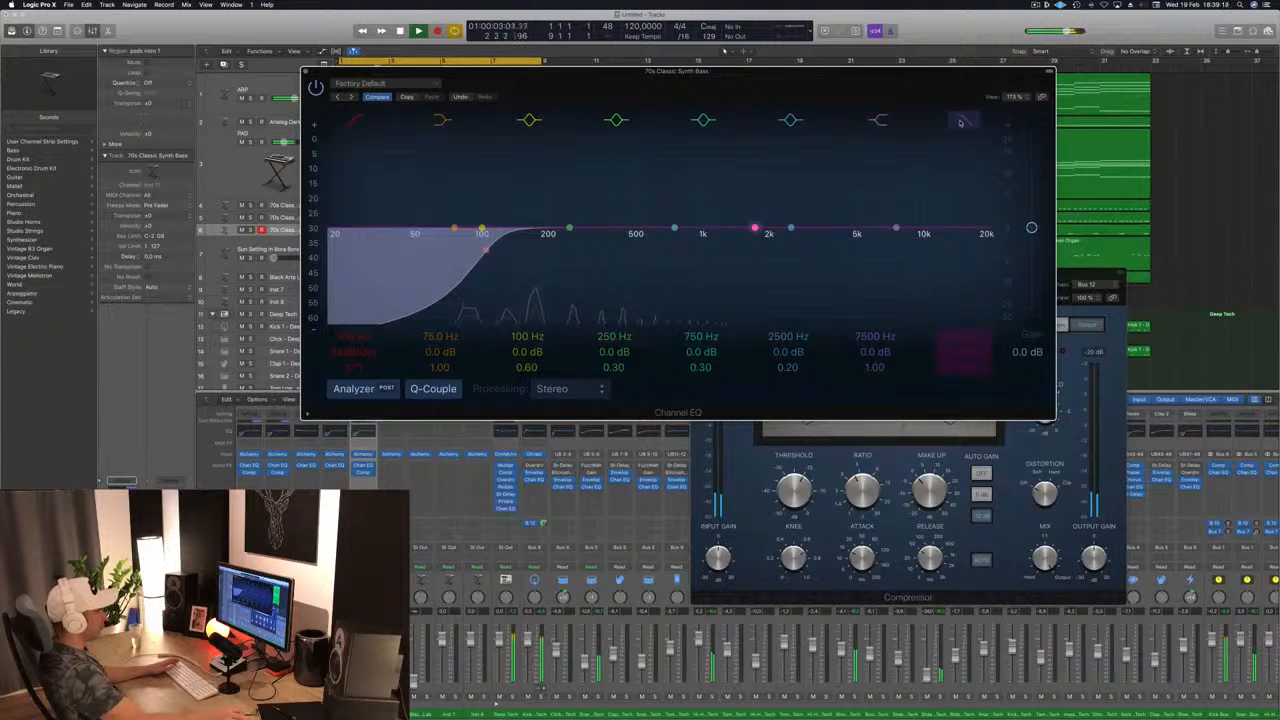
pyautogui.click(960, 122)
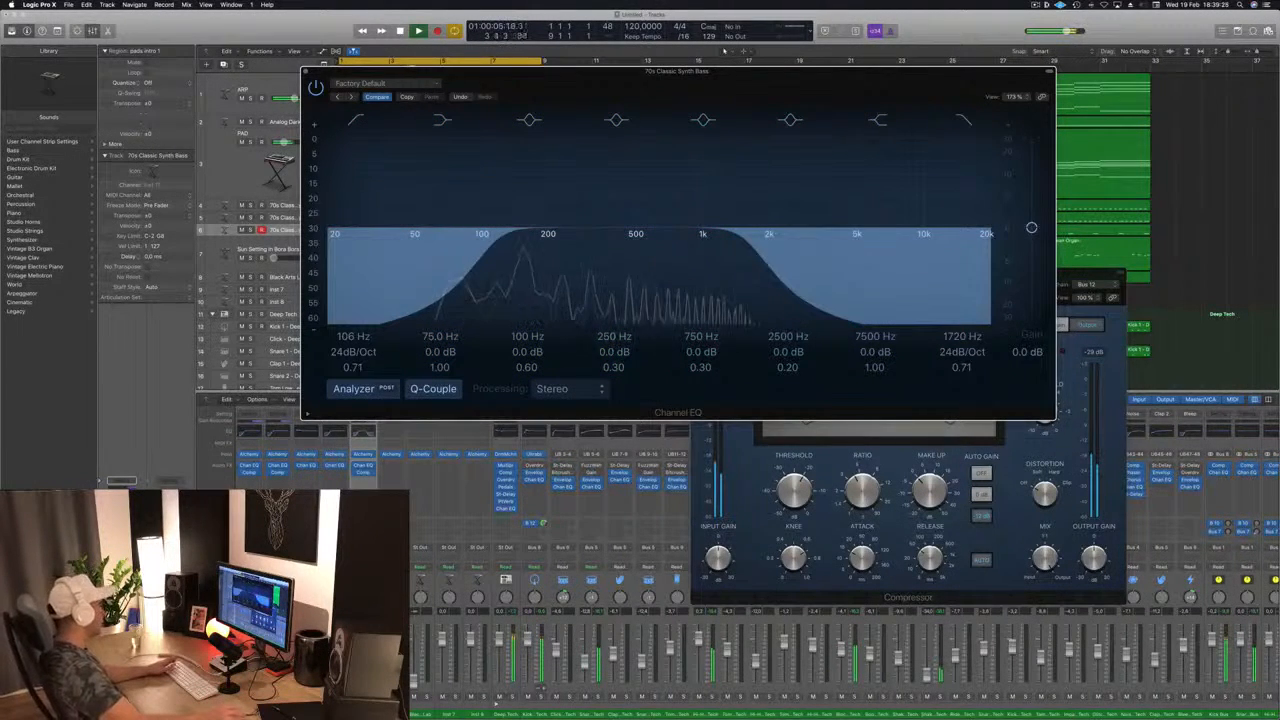
pyautogui.click(306, 71)
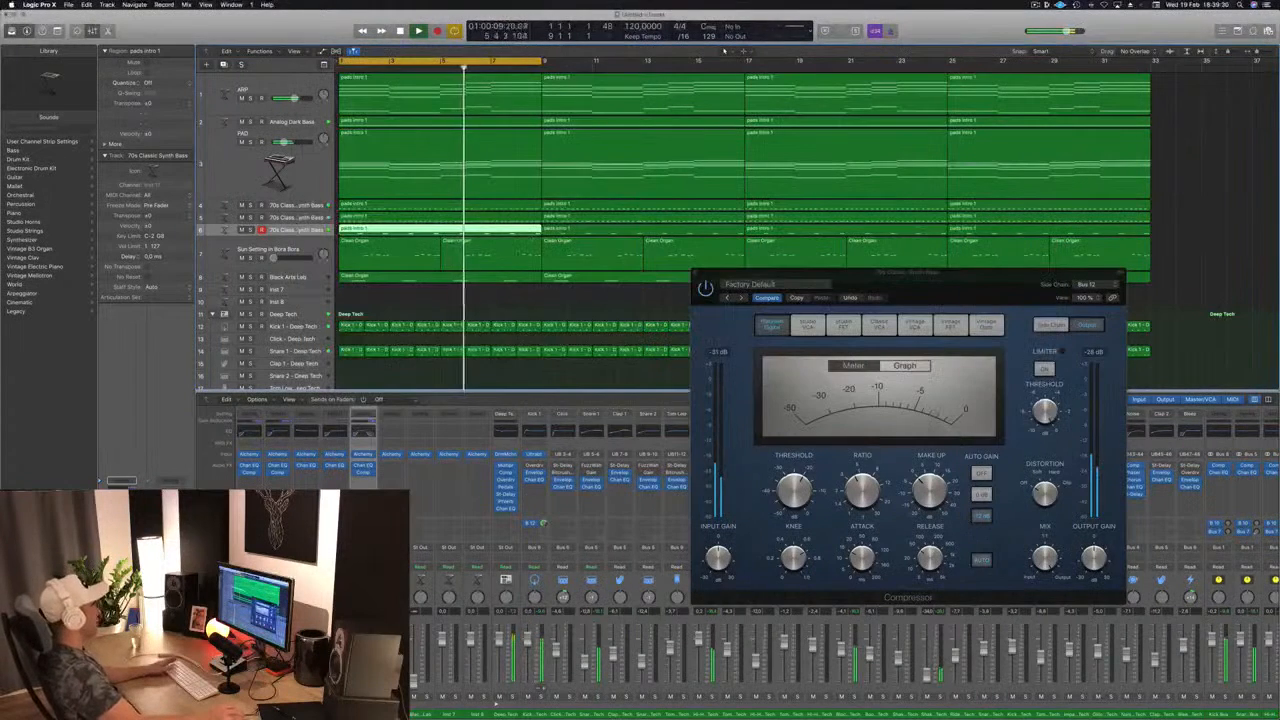
# Select the Sun Setting in Bora Bora track and raise its volume while auditioning the loop
pyautogui.click(460, 299)
pyautogui.press('space')
pyautogui.moveTo(909, 279); pyautogui.dragTo(877, 382)
pyautogui.press('space')
pyautogui.click(283, 252)
pyautogui.press('space')
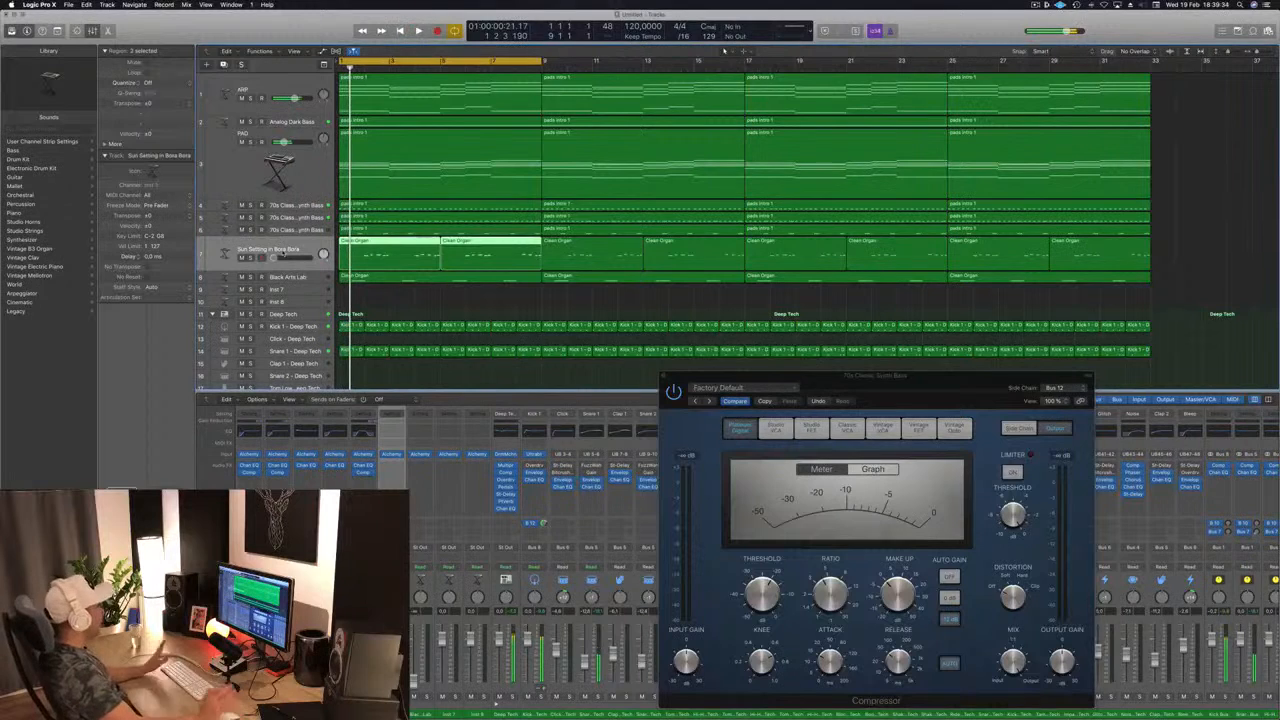
pyautogui.press('space')
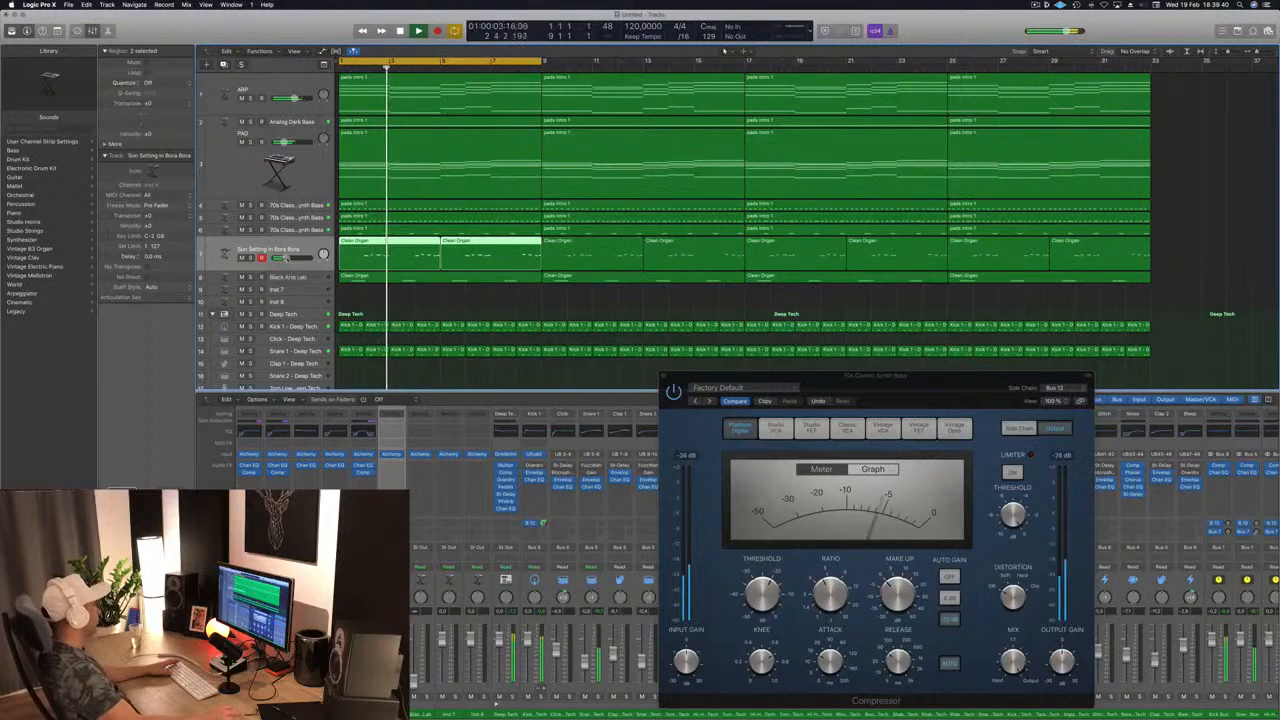
pyautogui.press('Return')
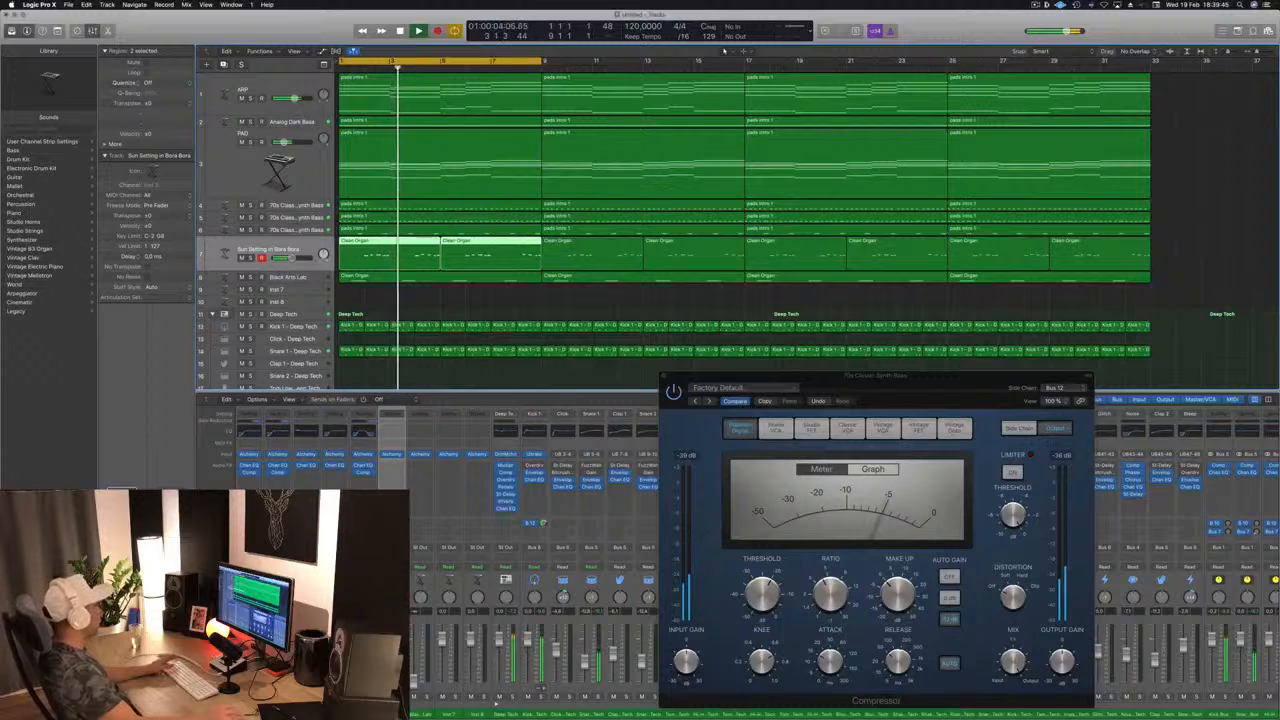
# Insert a Channel EQ on the Sun Setting in Bora Bora track, set its low cut to 365 Hz and close the EQ
pyautogui.click(125, 508)
pyautogui.moveTo(270, 48); pyautogui.dragTo(573, 136)
pyautogui.click(445, 290)
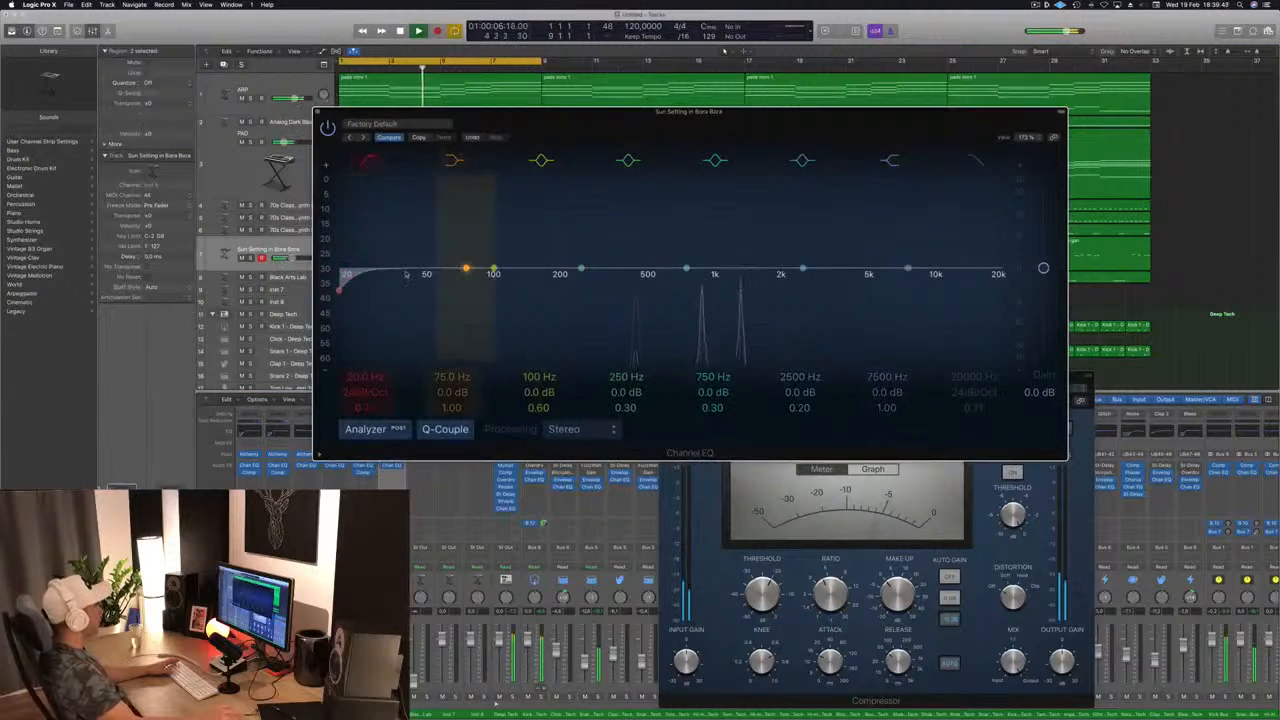
pyautogui.moveTo(452, 291); pyautogui.dragTo(676, 290)
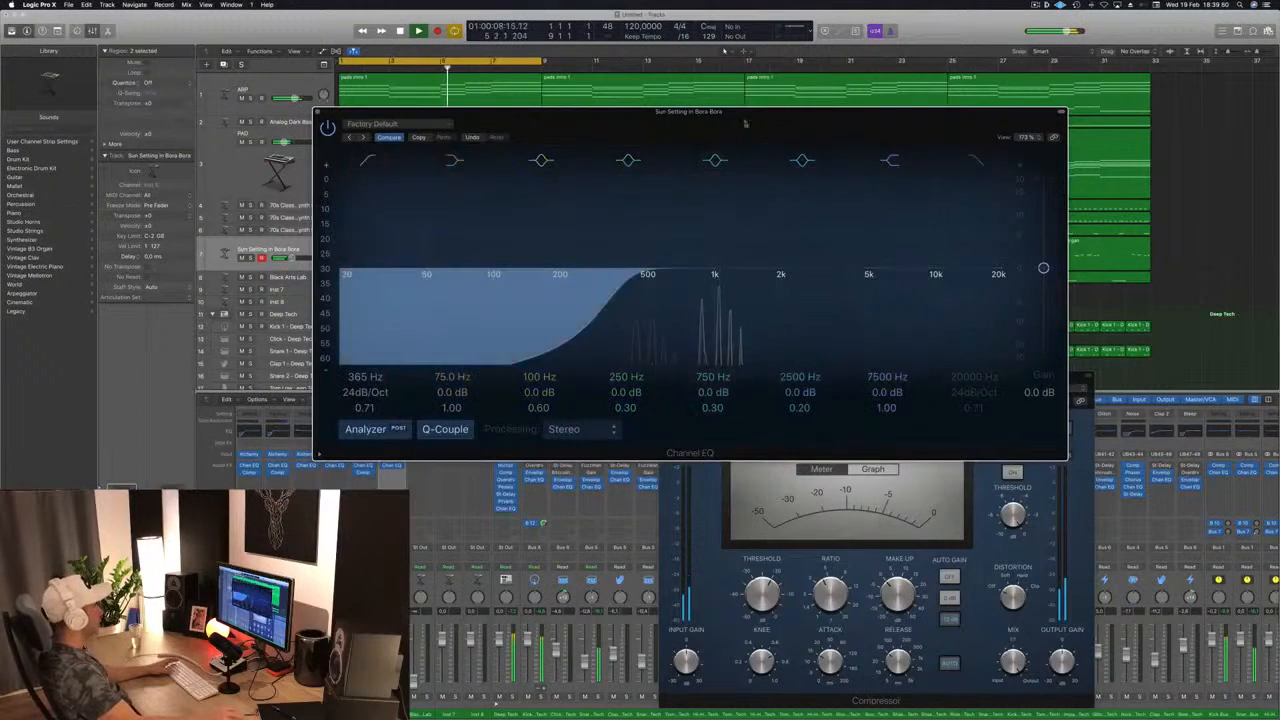
pyautogui.moveTo(418, 123); pyautogui.dragTo(272, 149)
pyautogui.click(173, 140)
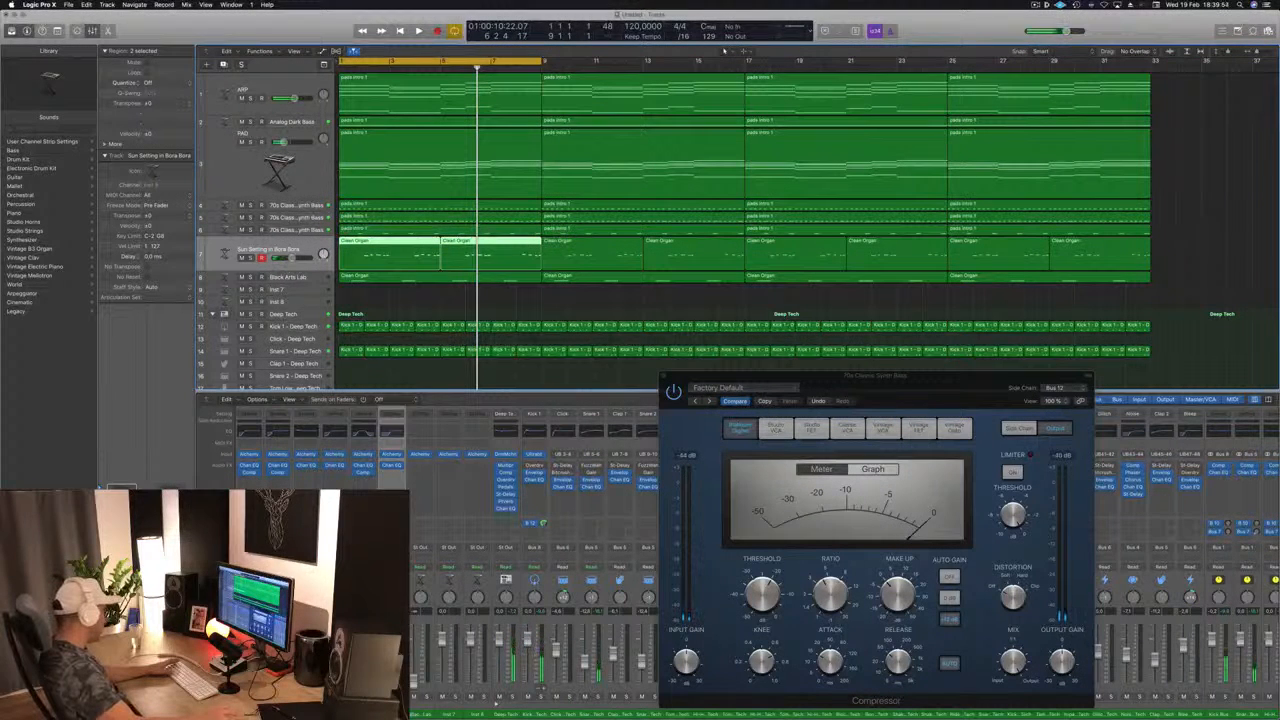
# Replay the loop with the equalized Sun Setting in Bora Bora track and close the 70s Classic Synth Bass Compressor window
pyautogui.press('Return')
pyautogui.press('space')
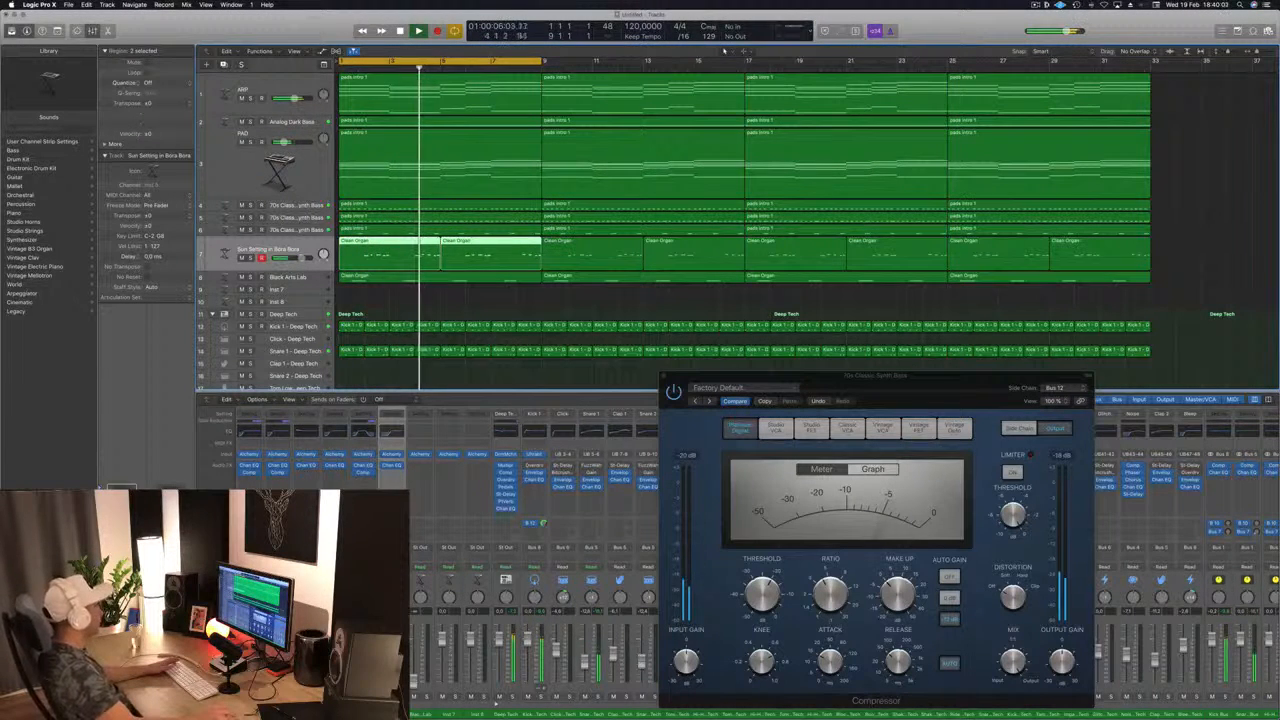
pyautogui.moveTo(903, 376); pyautogui.dragTo(725, 375)
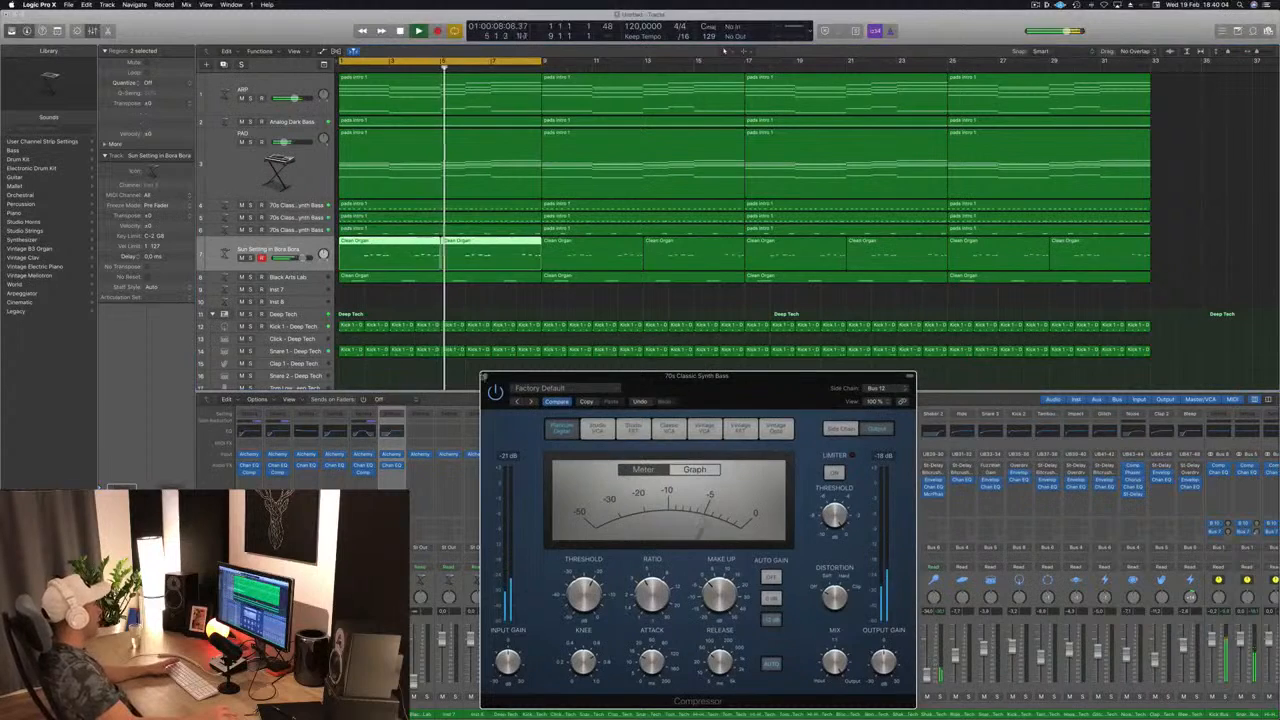
pyautogui.press('super+w')
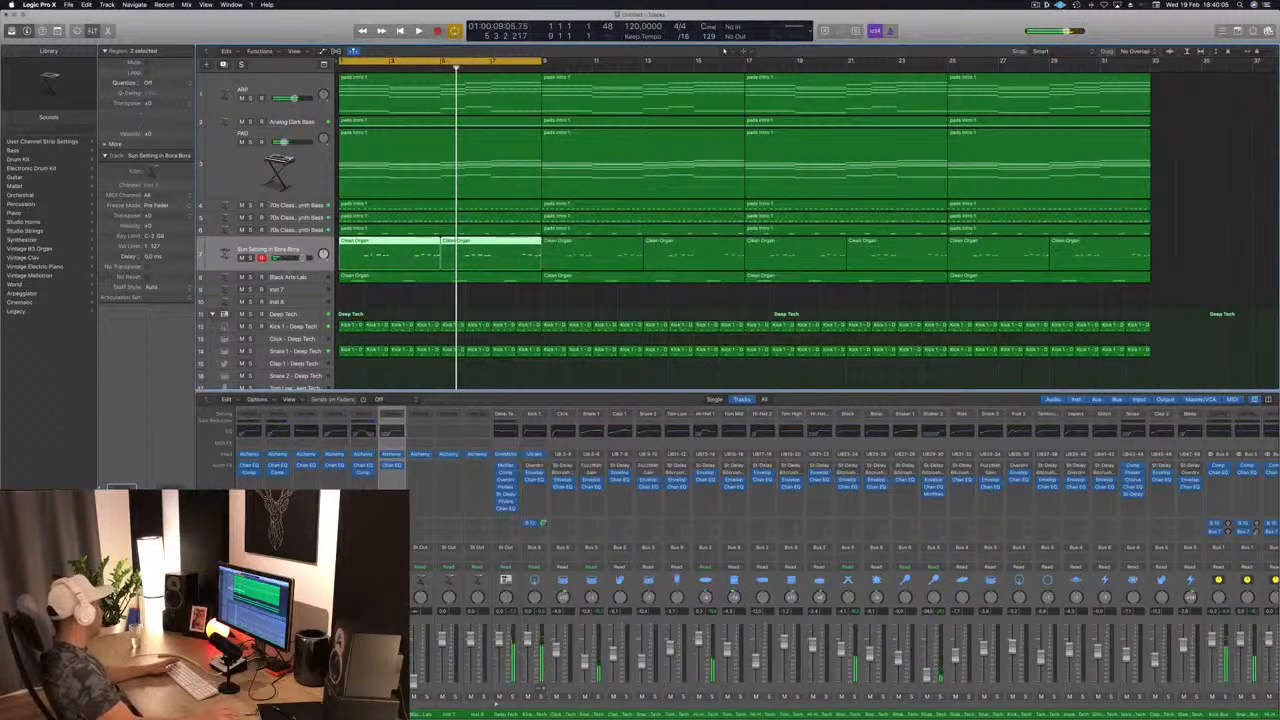
pyautogui.press('Return')
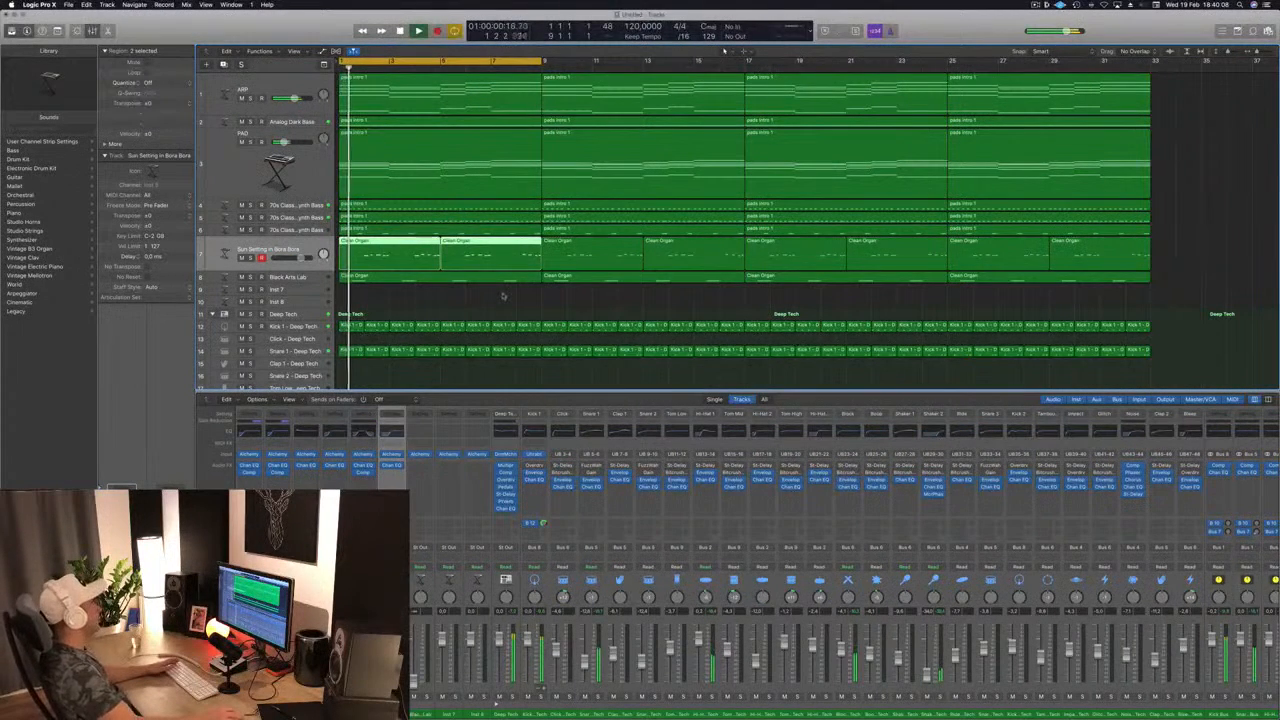
# Lower the Sun Setting in Bora Bora volume slightly during playback and select the Black Arts Lab track
pyautogui.press('shift+super+a')
pyautogui.click(308, 279)
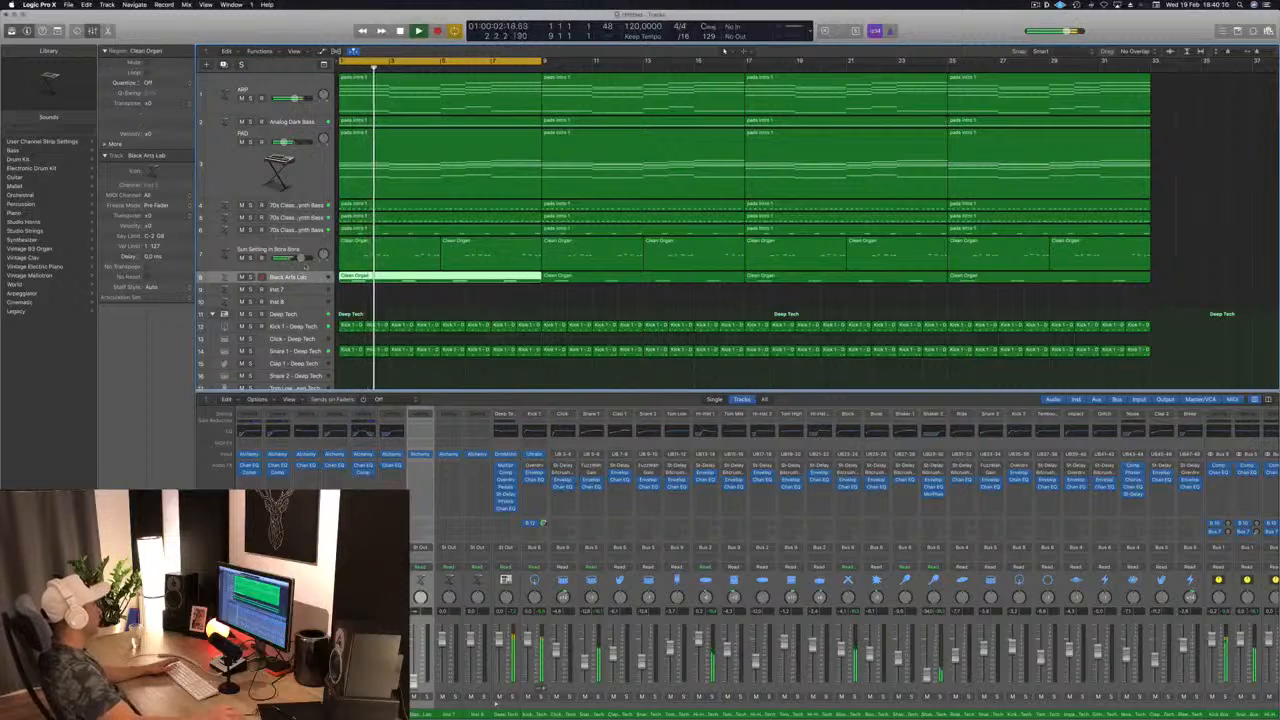
pyautogui.press('Up')
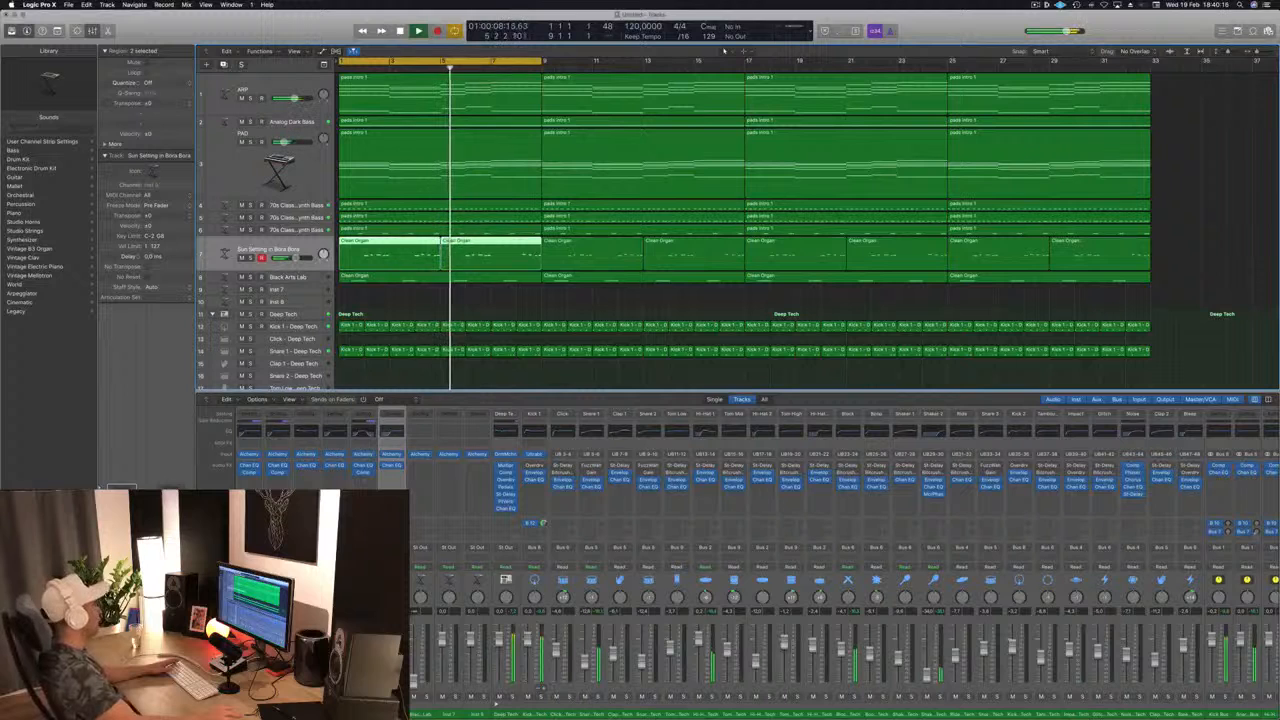
pyautogui.press('Down')
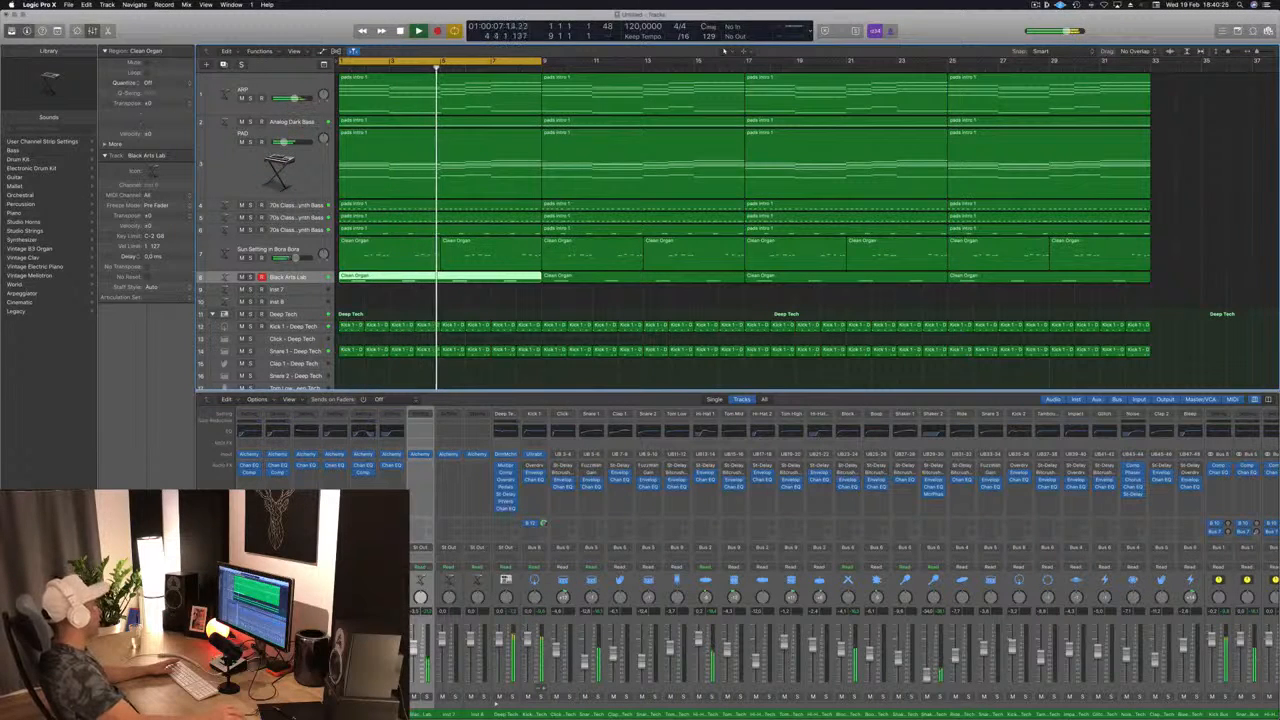
# Insert a Channel EQ on the Black Arts Lab track, set its low cut slightly above 200 Hz, close it and clear the selection
pyautogui.click(420, 430)
pyautogui.moveTo(170, 186); pyautogui.dragTo(300, 187)
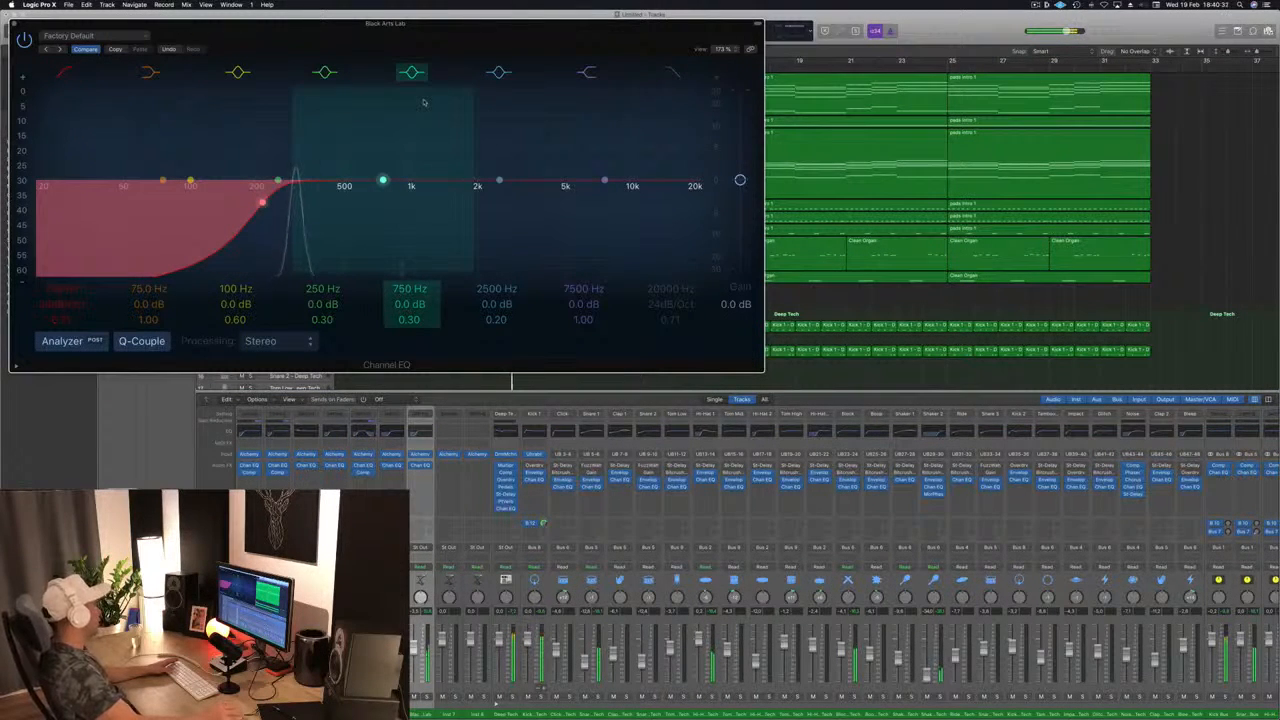
pyautogui.press('super+w')
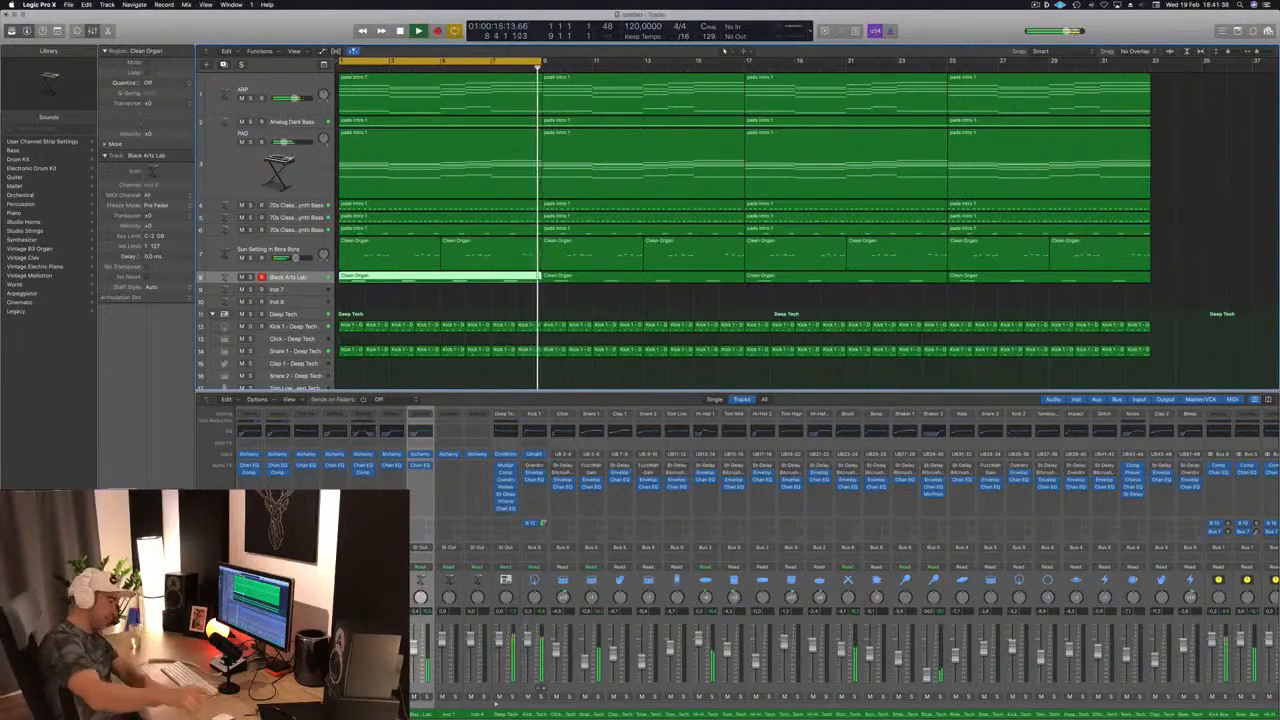
pyautogui.click(652, 299)
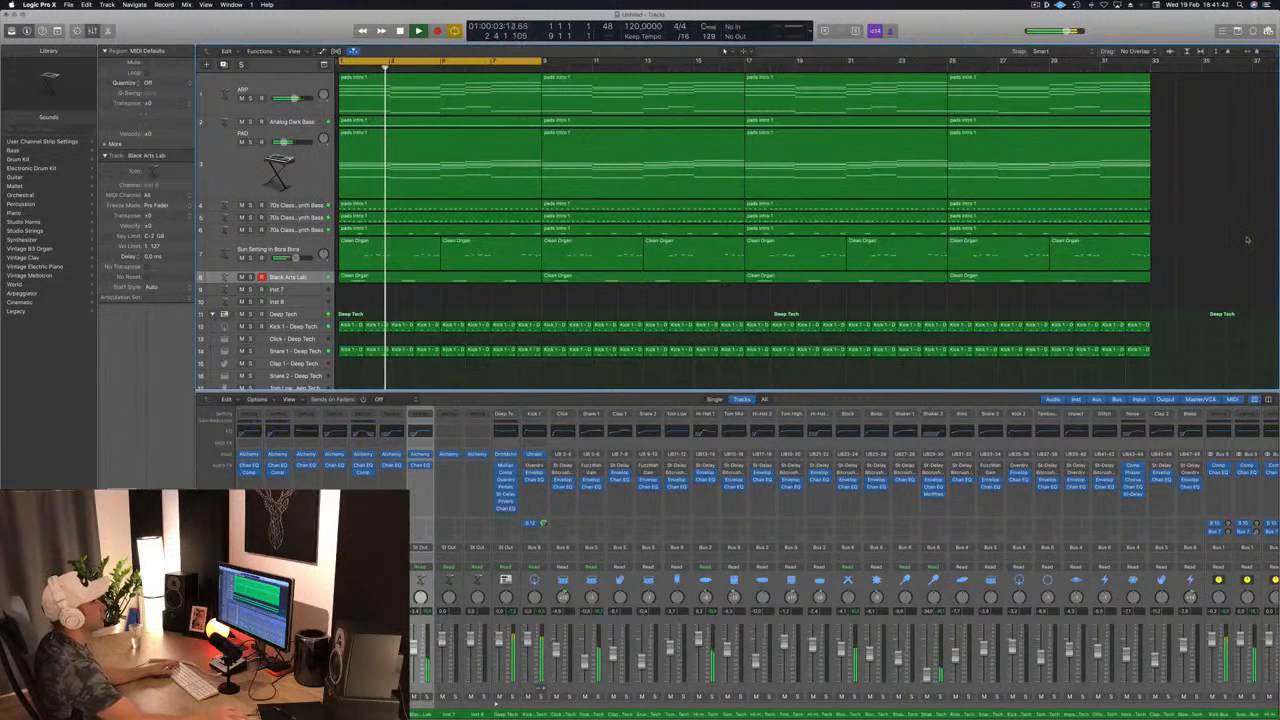
pyautogui.click(1036, 5)
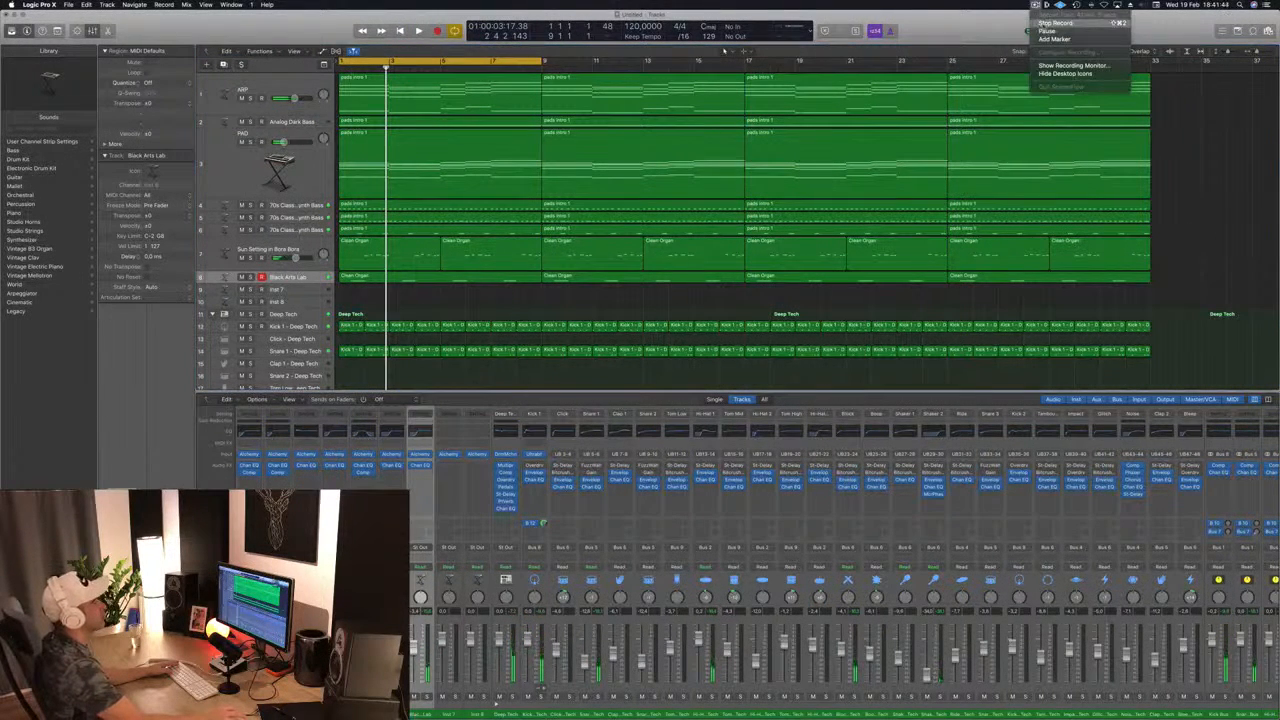
pyautogui.click(1056, 23)
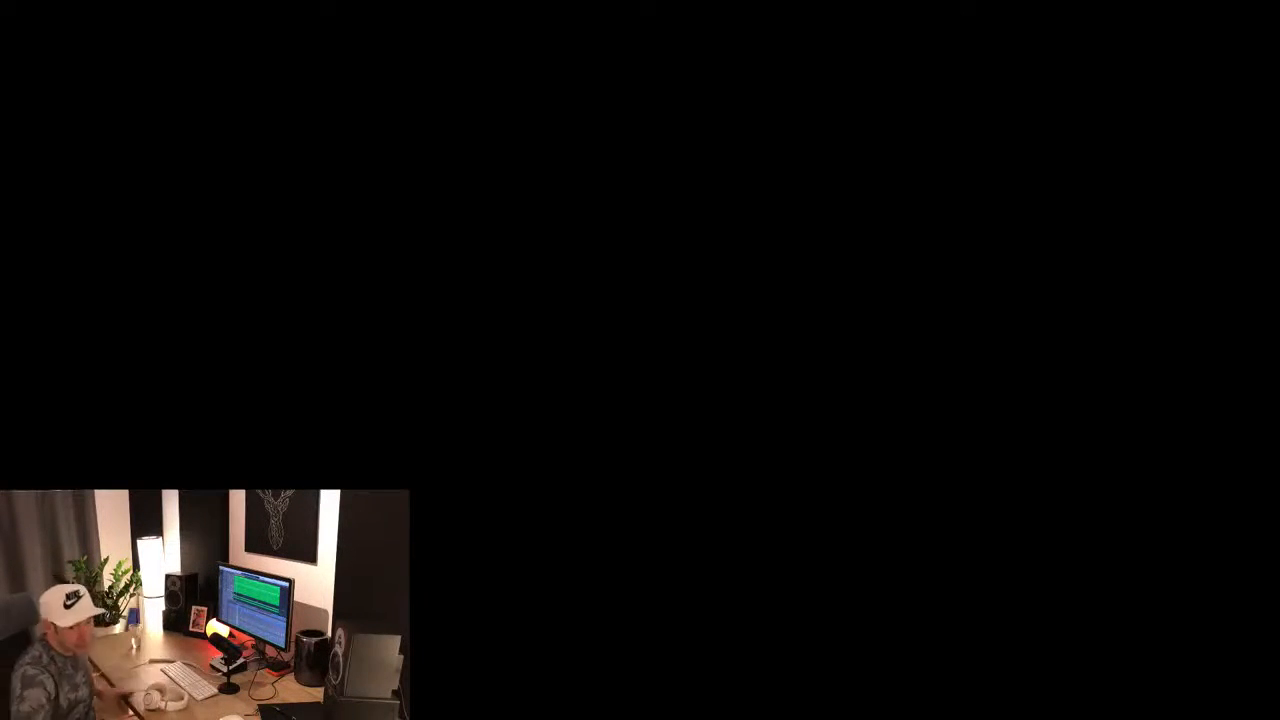